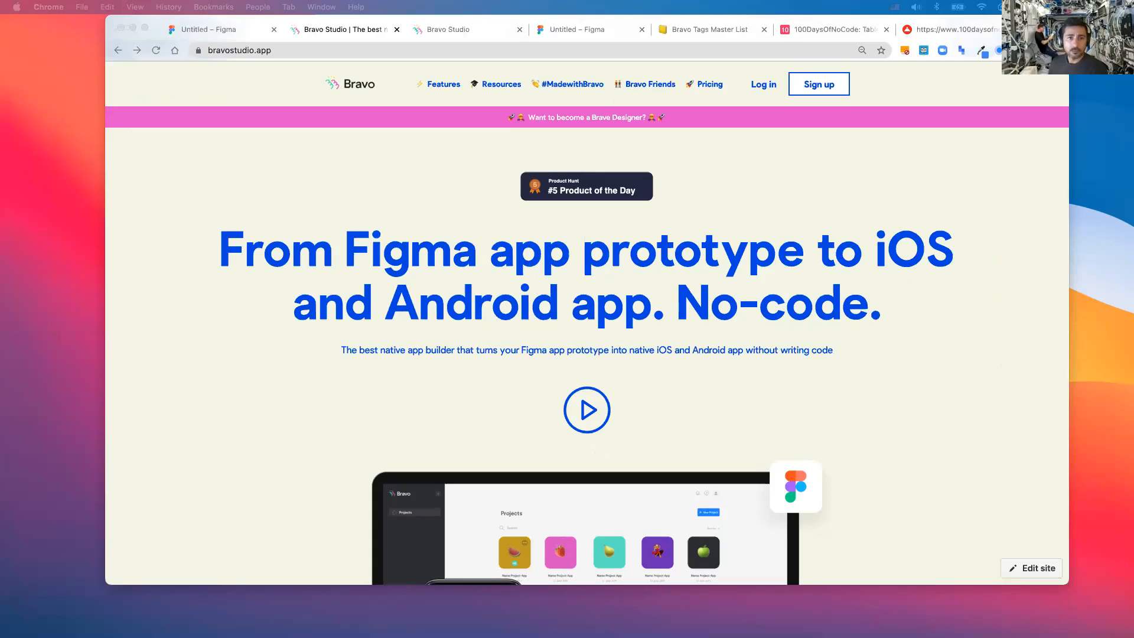
- Bring up the Figma draft with icon, side menu, Home, Workshops and Detail page frames
click(322, 208)
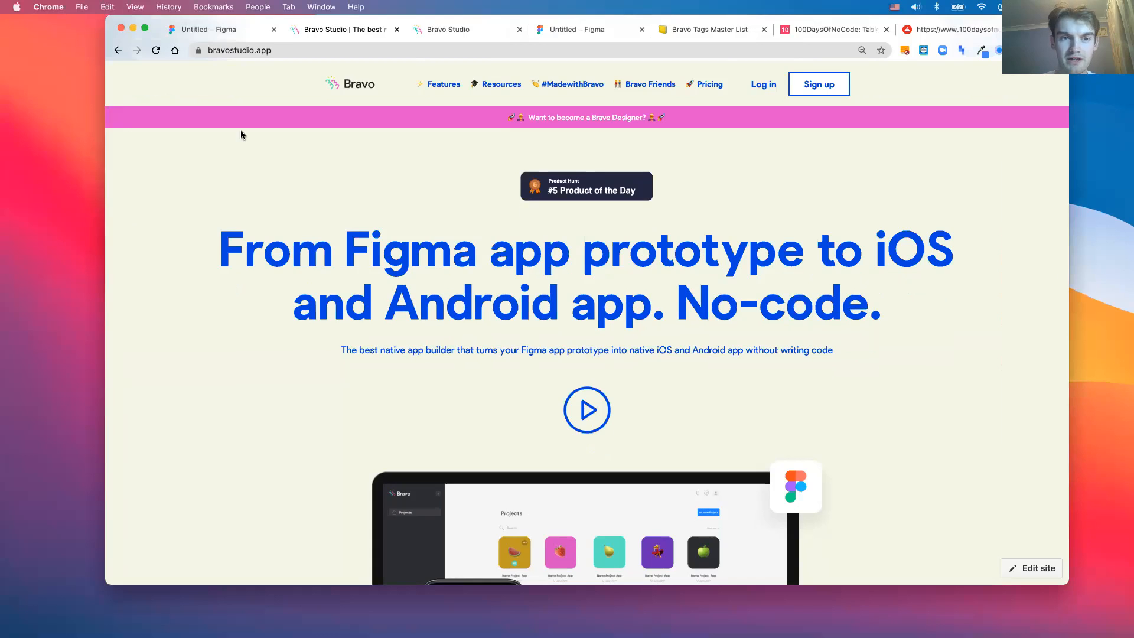
click(211, 31)
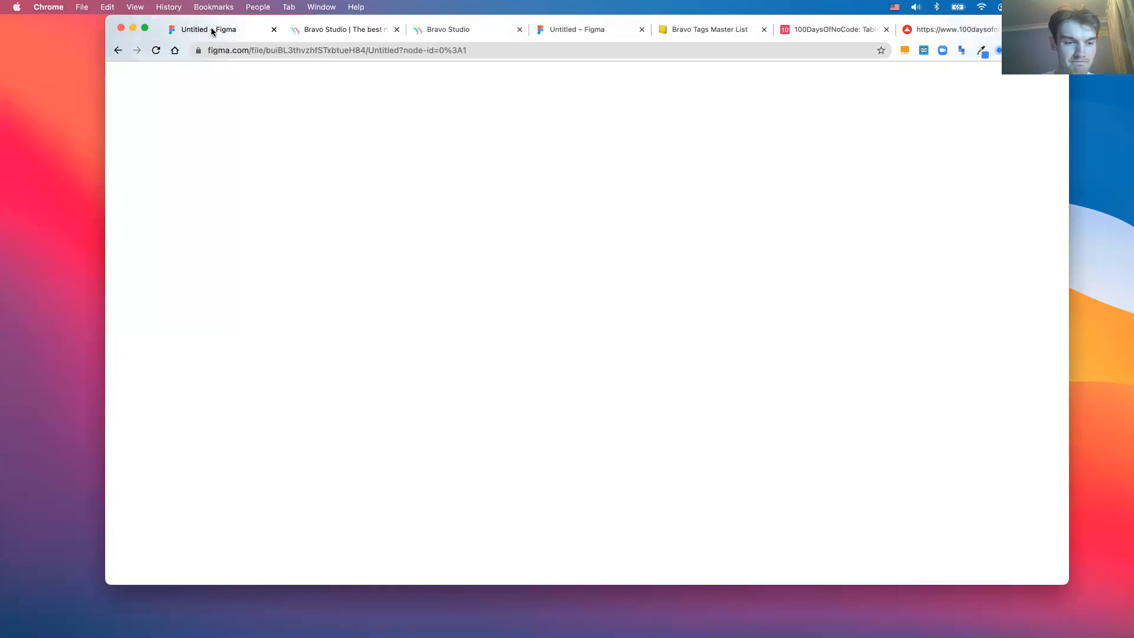
click(348, 30)
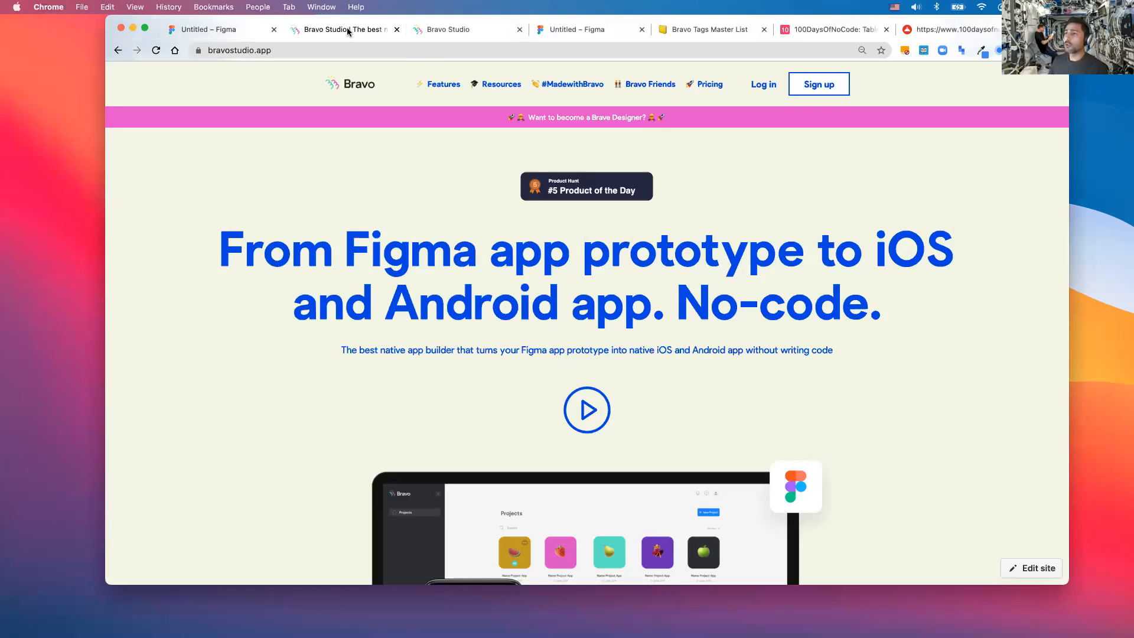
click(269, 31)
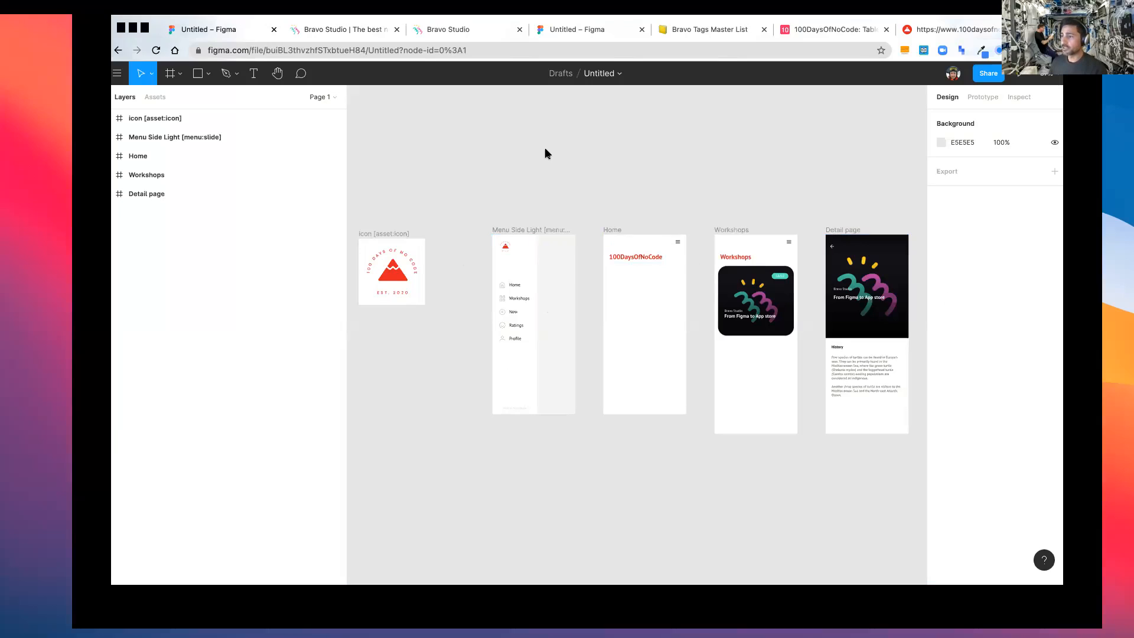
- Bring the QuickTime phone mirror of the 100DaysOfNoCode home screen to the front
key(super+Tab)
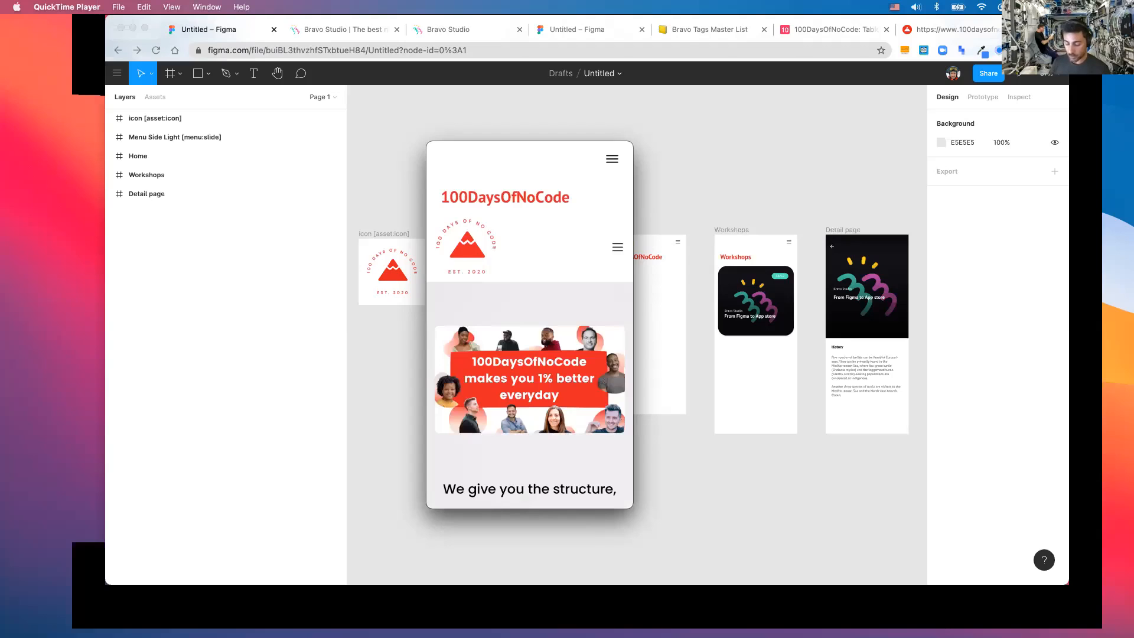
- Scroll the phone preview down and back up to look over the home screen
scroll(529, 325, down, 5)
scroll(529, 324, up, 5)
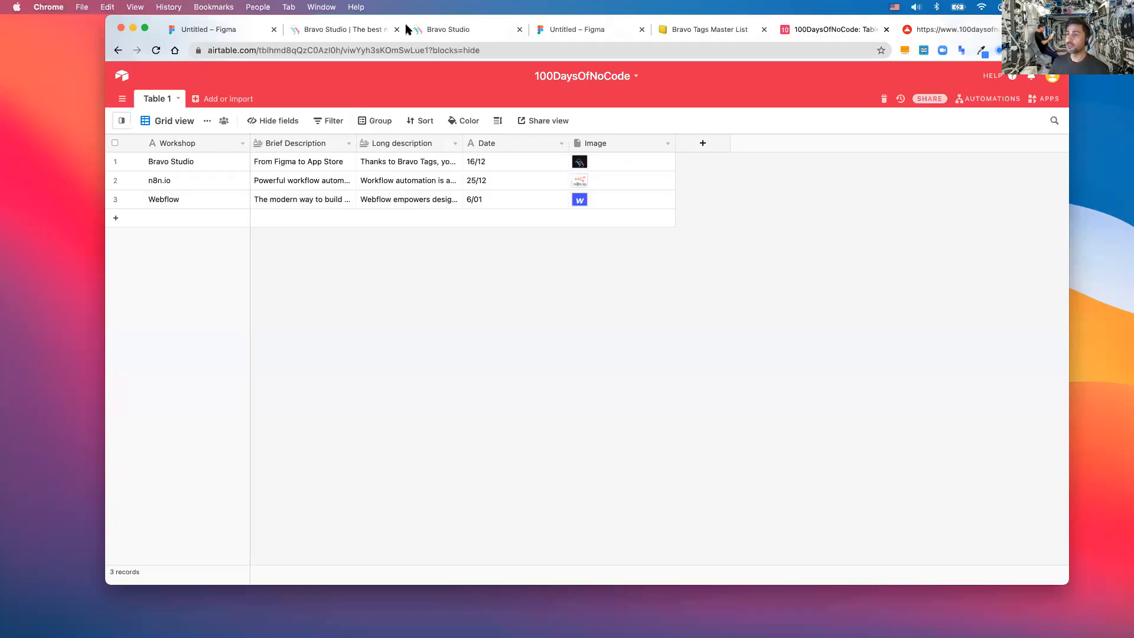
- Switch to the Bravo Studio homepage tab and show all windows in Mission Control
click(348, 29)
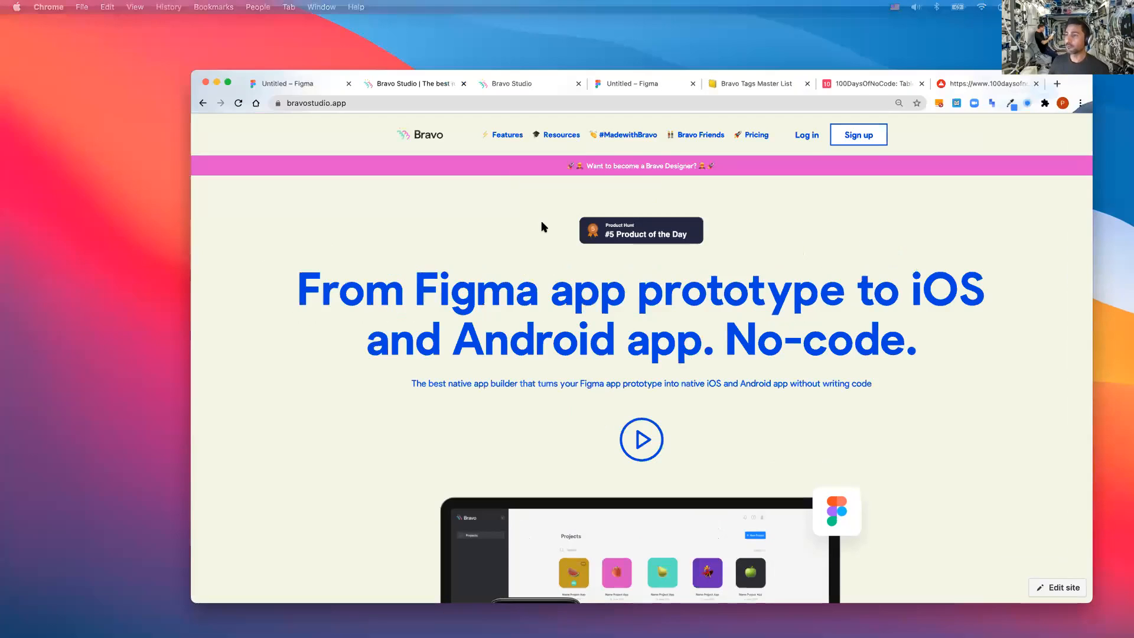
key(ctrl+Up)
key(ctrl+Up)
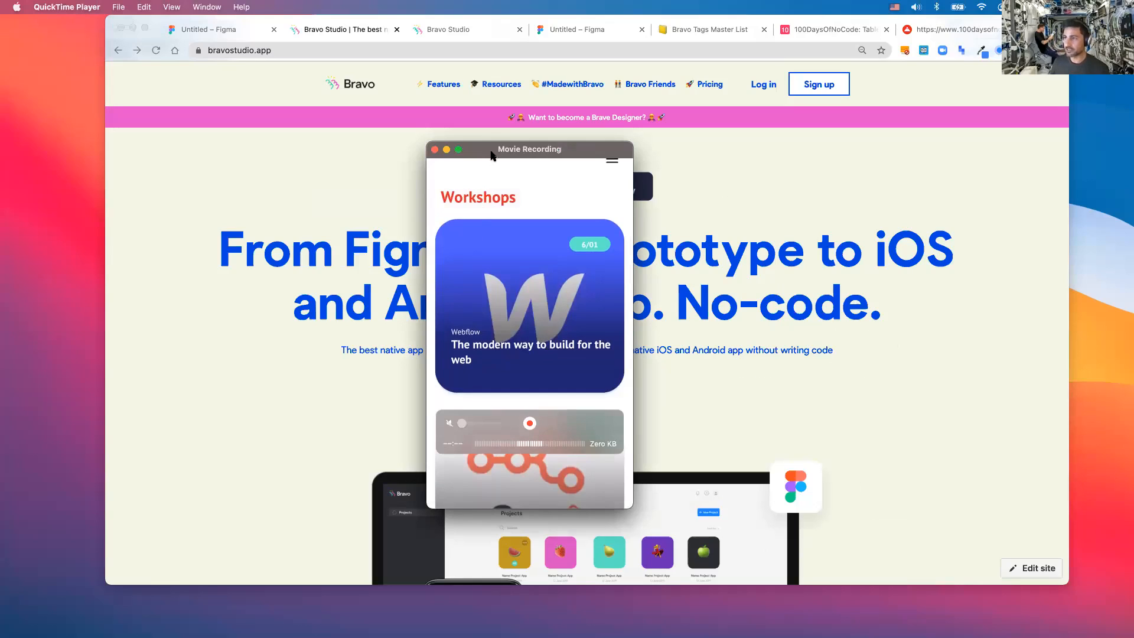
- Nudge the phone preview window slightly up and return to the Figma draft
drag(491, 145, 489, 131)
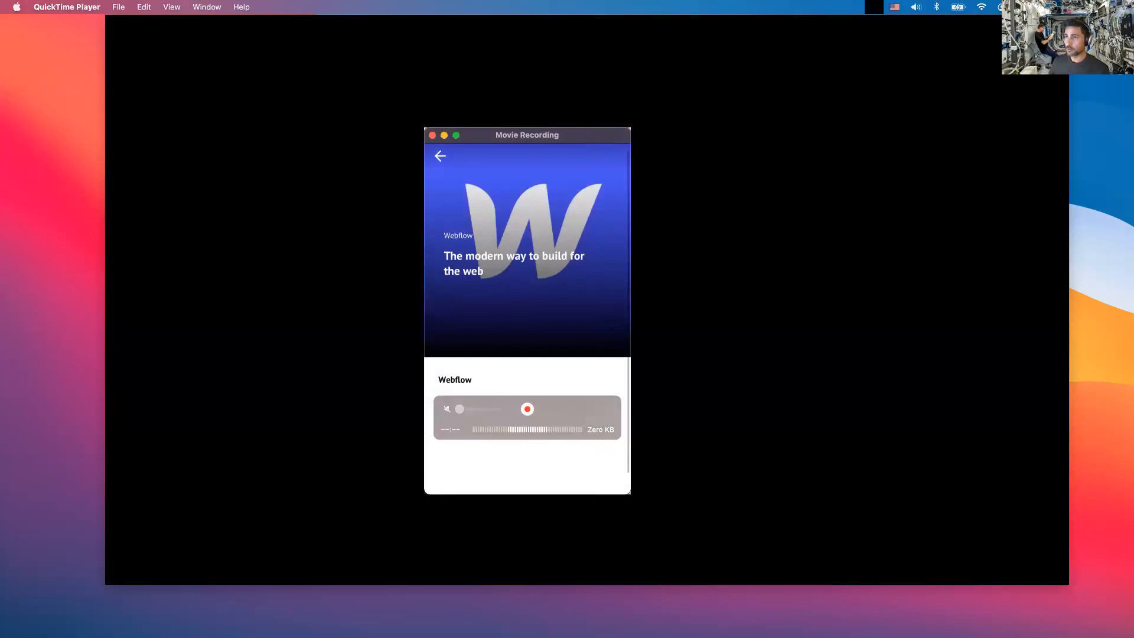
click(198, 30)
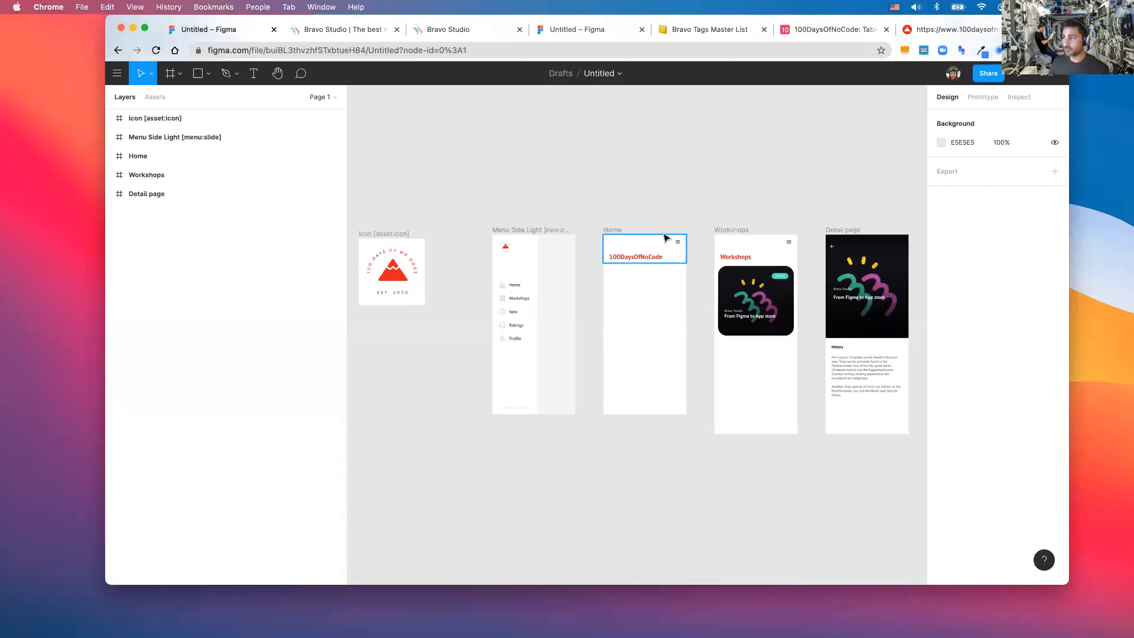
- Scroll the Figma canvas right, then switch to the 100DaysOfNoCode Airtable workshops table
scroll(666, 239, right, 5)
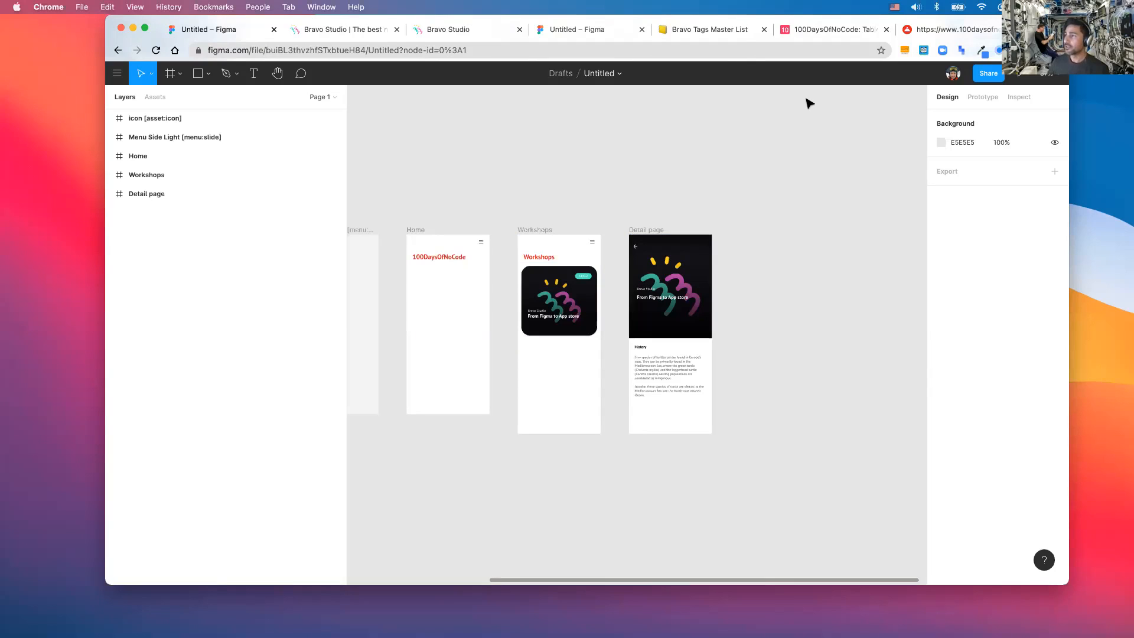
click(806, 30)
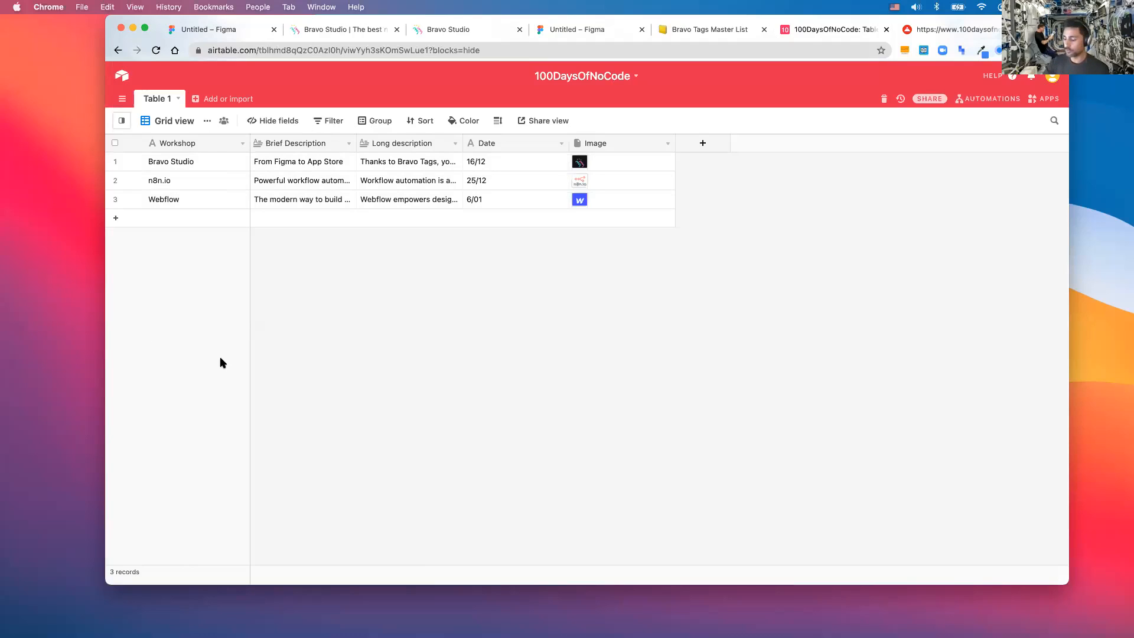
- Check the phone's Workshops list in the QuickTime preview, then return to the Figma draft
key(ctrl+Up)
click(245, 324)
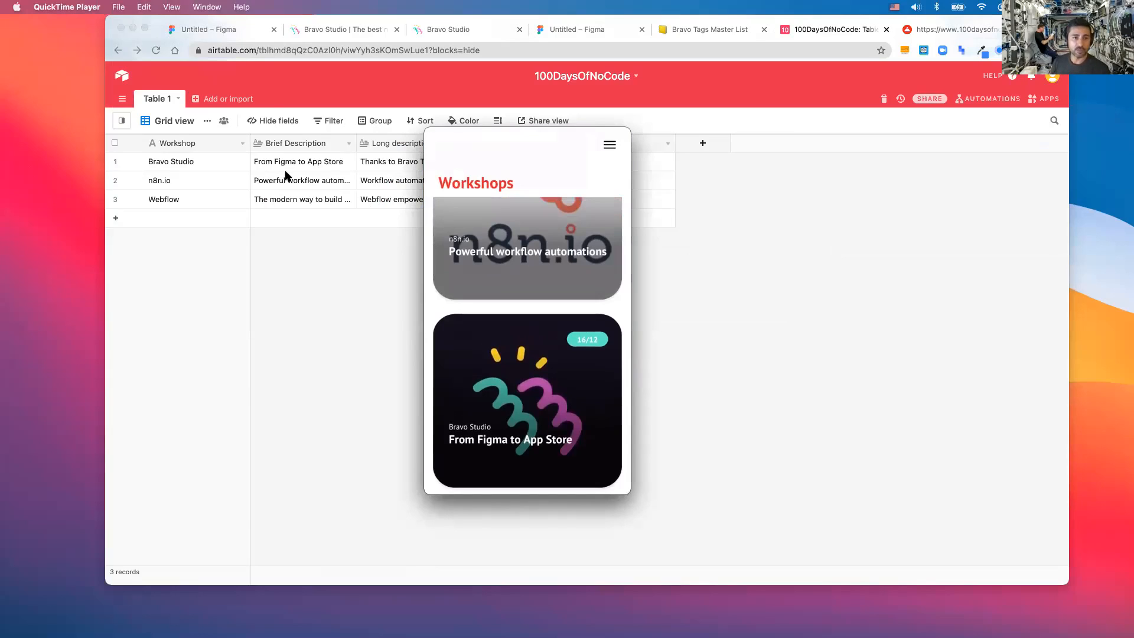
click(197, 30)
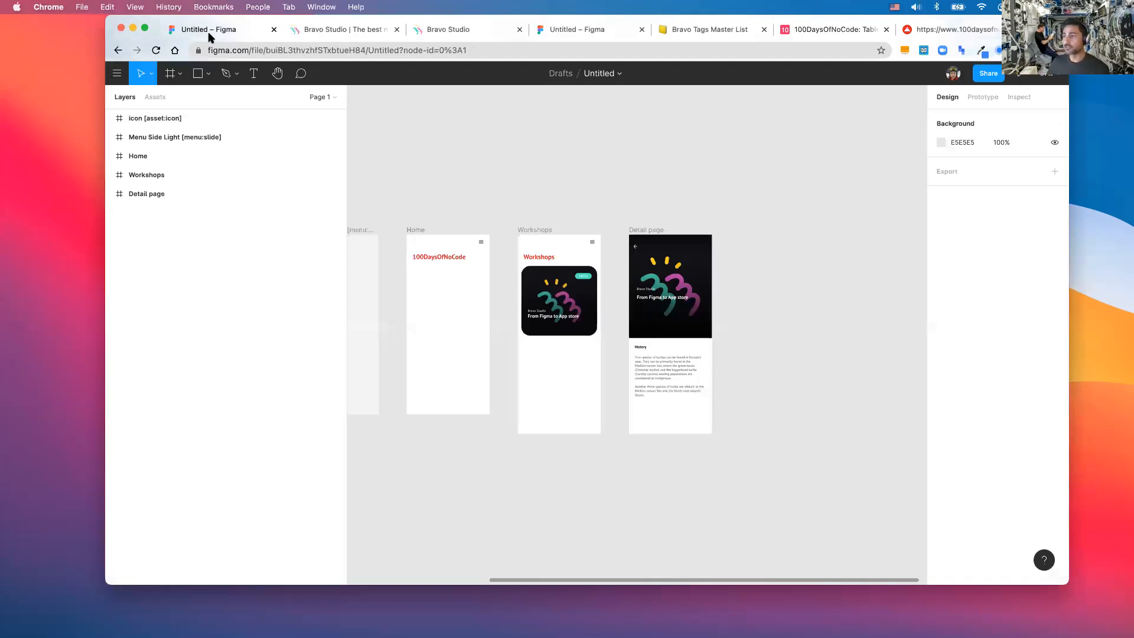
- Scroll the canvas left and go back to the Figma Drafts file list
scroll(577, 198, left, 3)
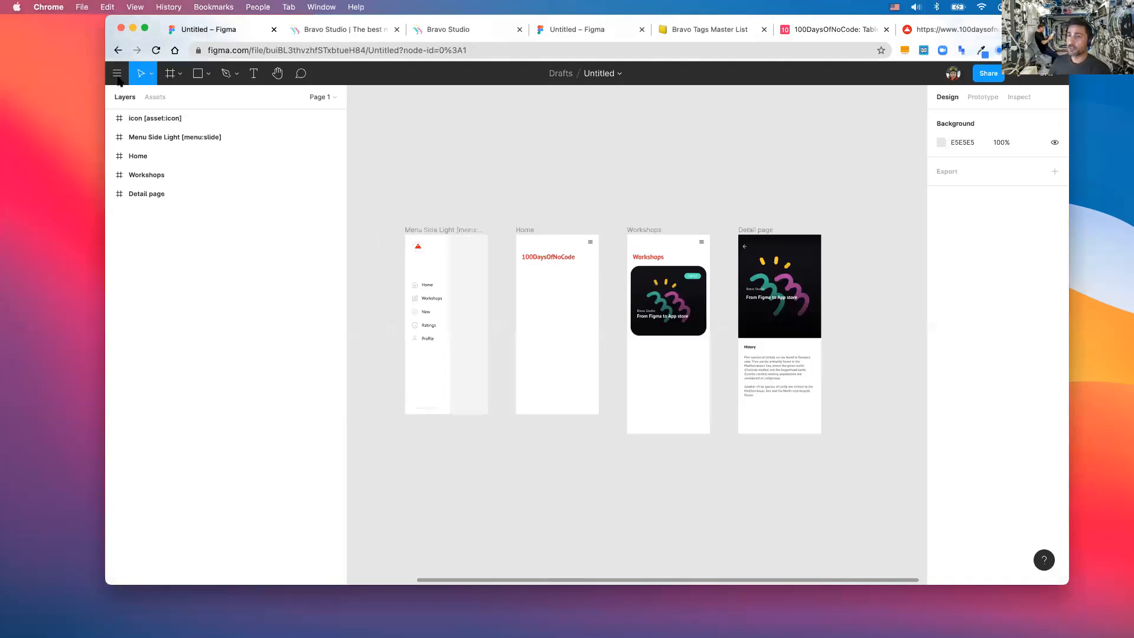
click(118, 75)
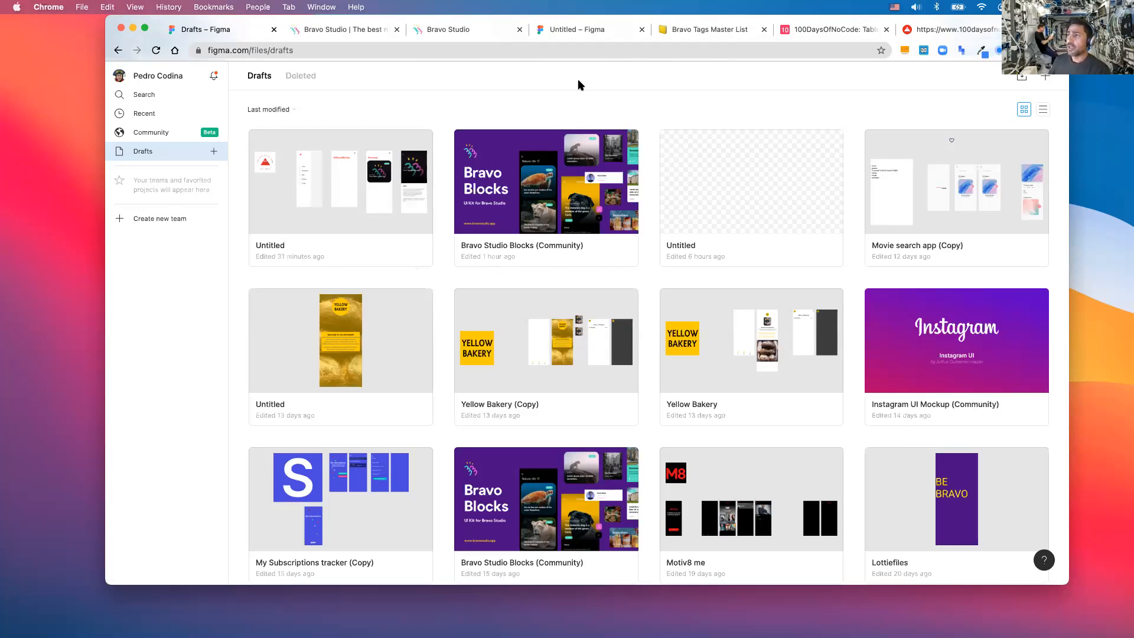
- Visit the other Untitled Figma tab, then move on to the bravostudio.app homepage
click(571, 34)
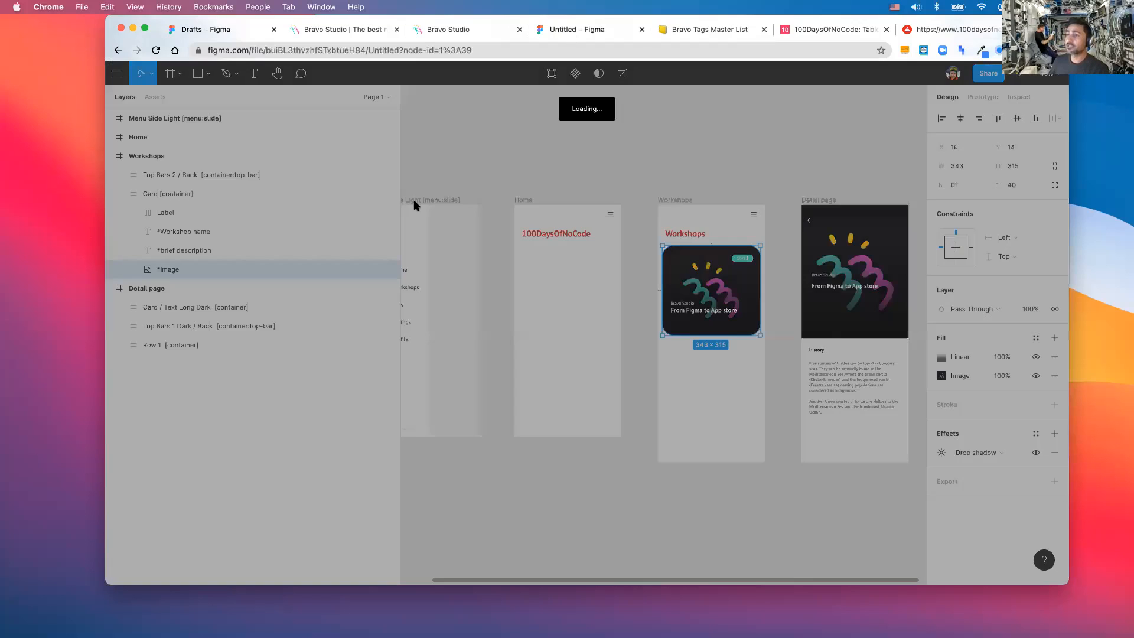
click(343, 30)
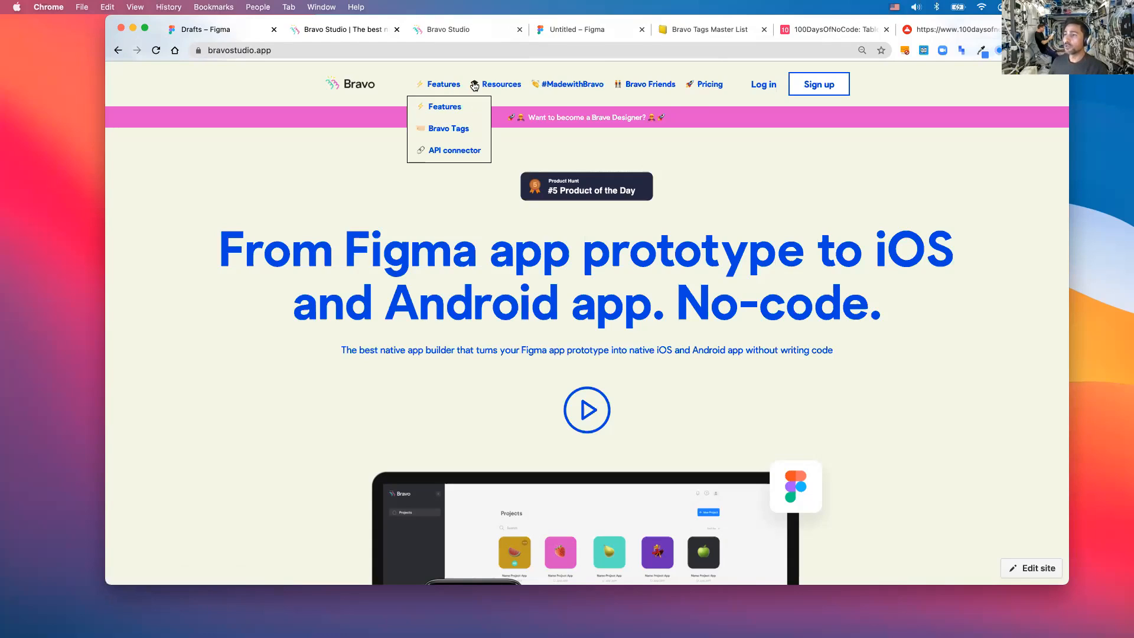
- Open Resources and the Bravo Blocks card, then return to the Figma Drafts tab
click(495, 85)
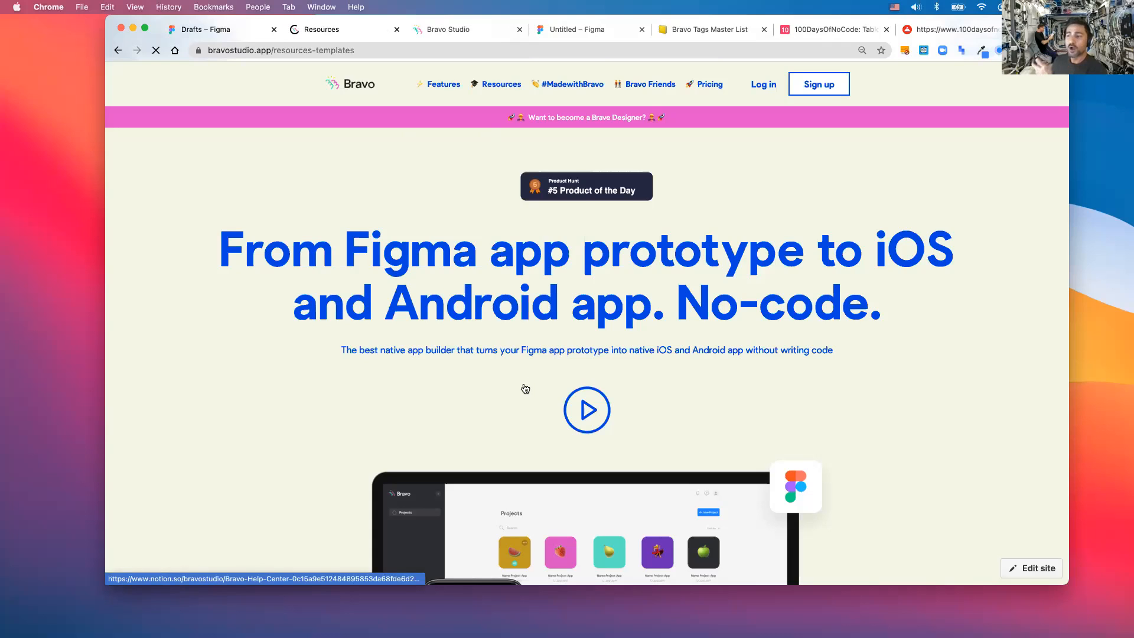
click(440, 384)
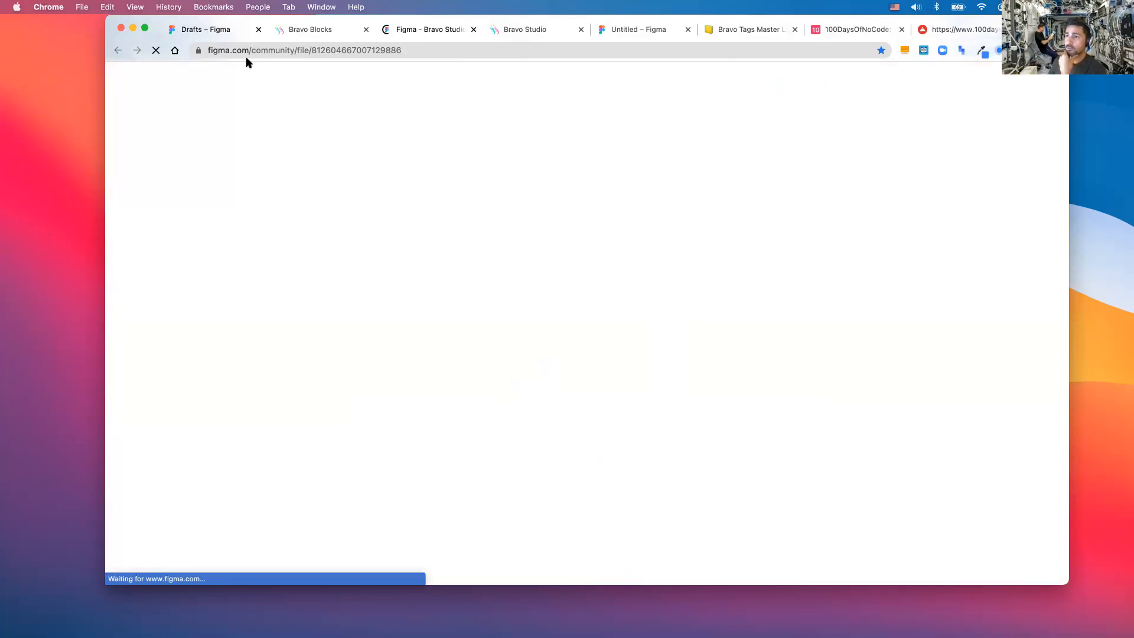
click(200, 29)
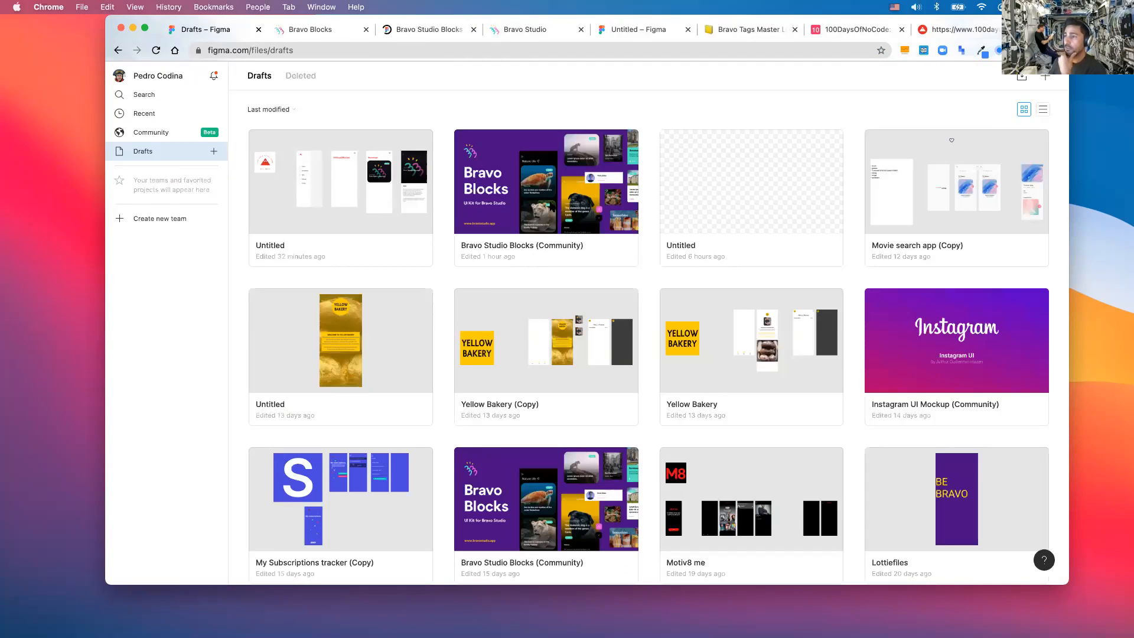
- Open the Bravo Studio Blocks file and inspect the 375×812 Menu Side Light [menu:slide] frame's properties
click(550, 204)
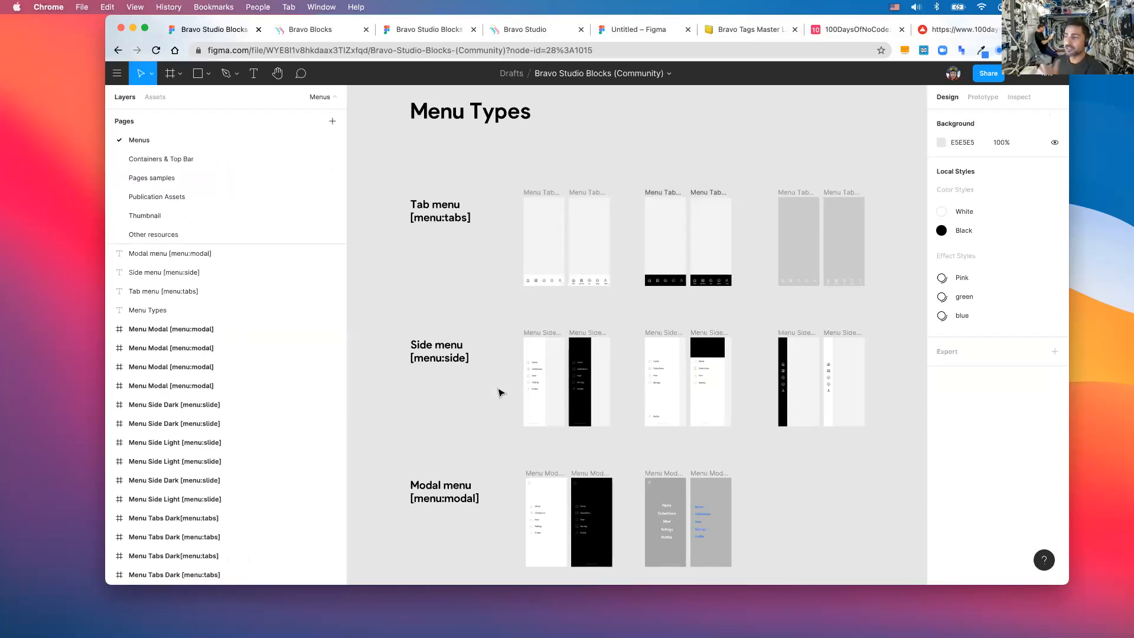
scroll(499, 393, down, 2)
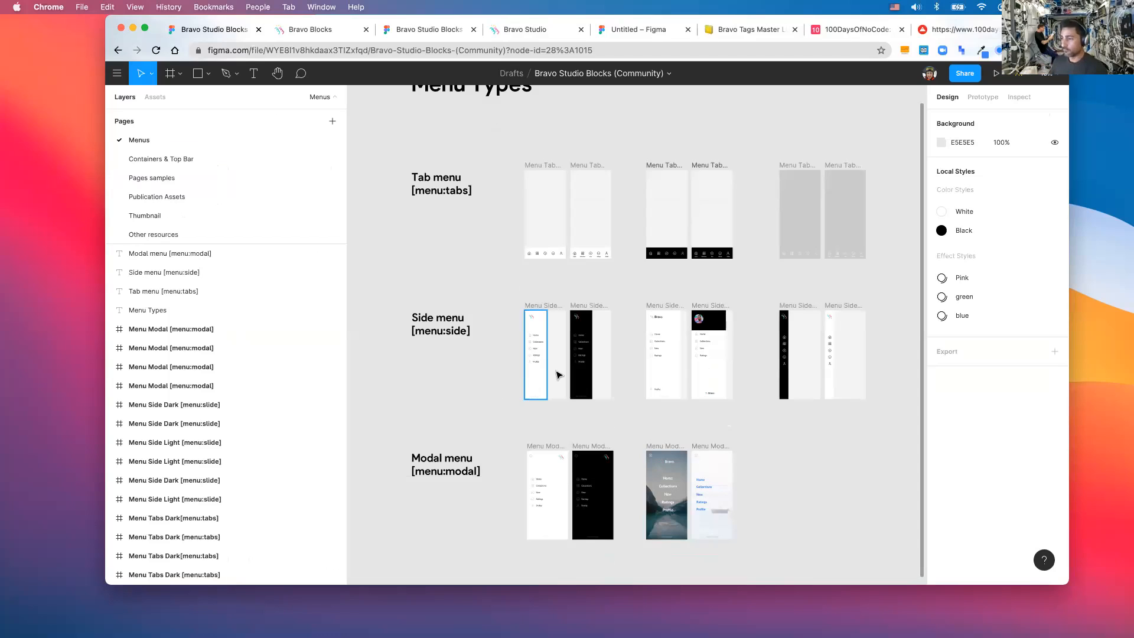
scroll(557, 374, up, 1)
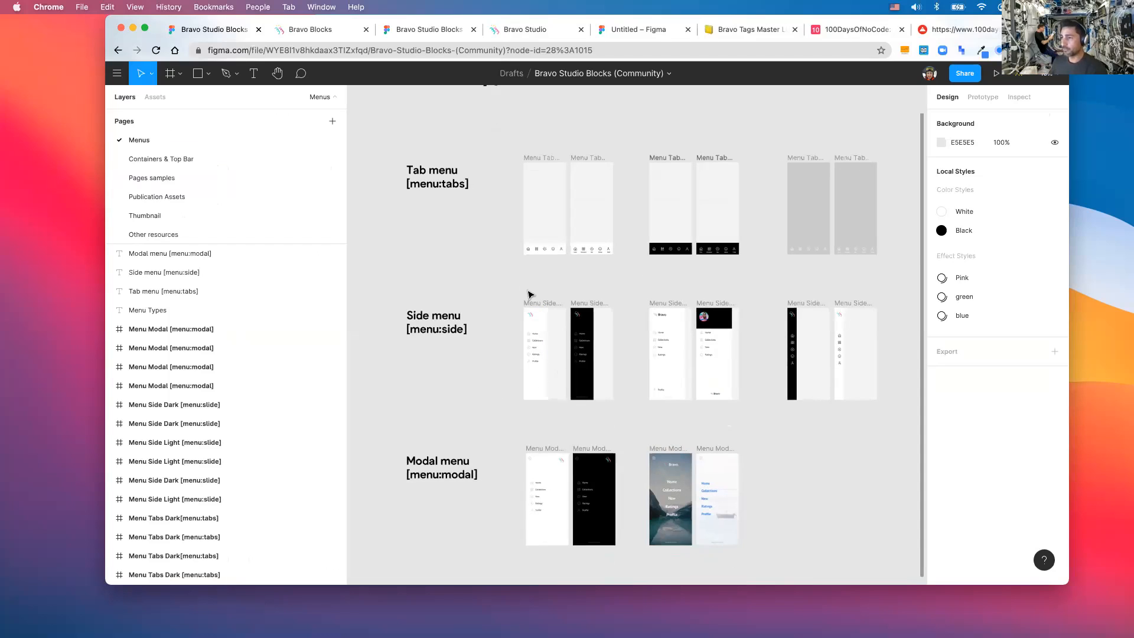
scroll(523, 249, up, 3)
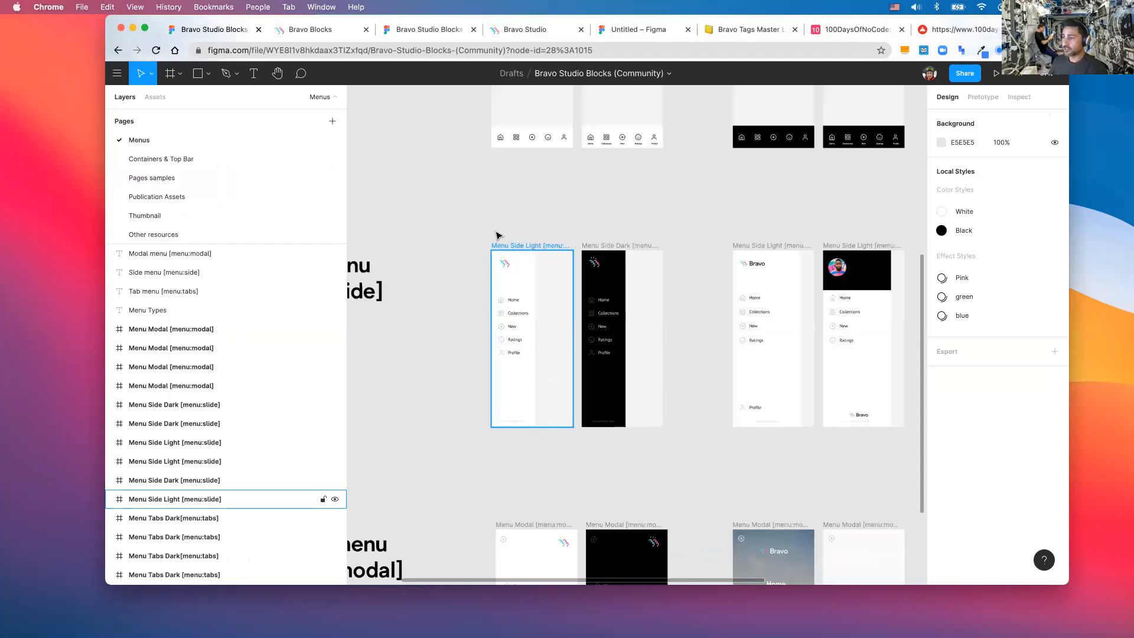
click(484, 265)
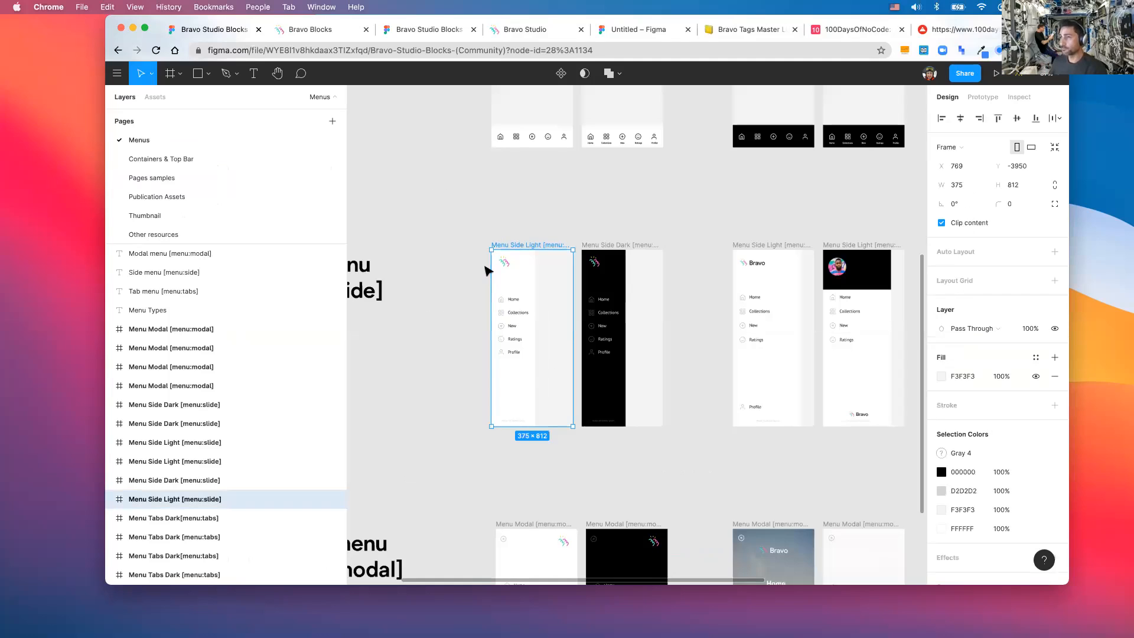
scroll(484, 265, right, 1)
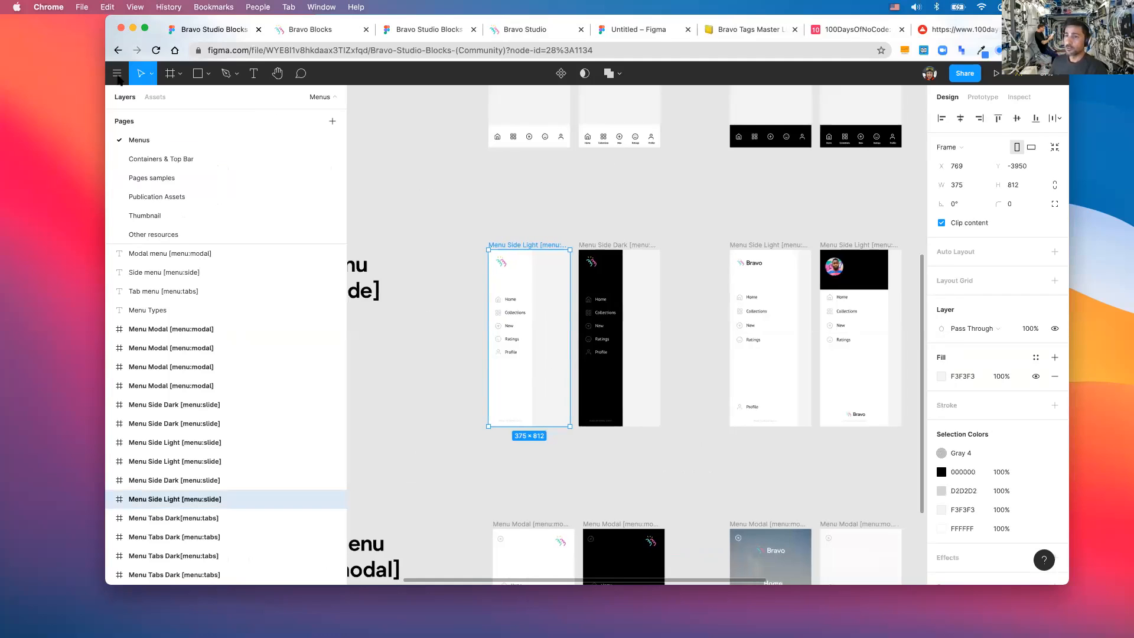
- Leave the Bravo Studio Blocks file and return to the drafts file list
click(120, 77)
click(128, 98)
click(148, 219)
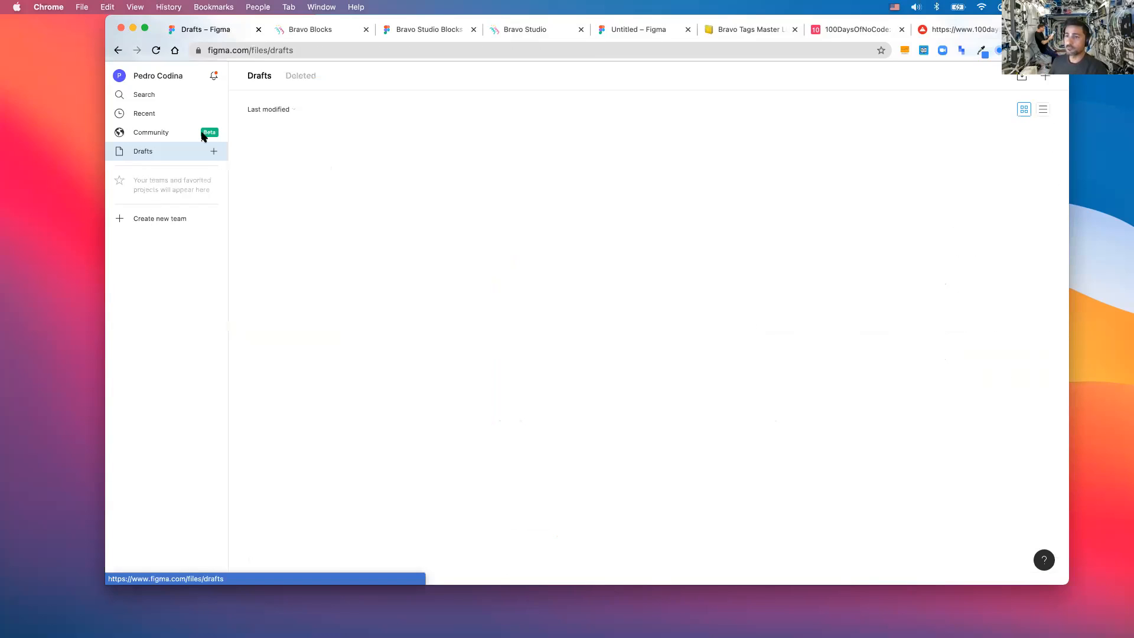
key(super+bracketleft)
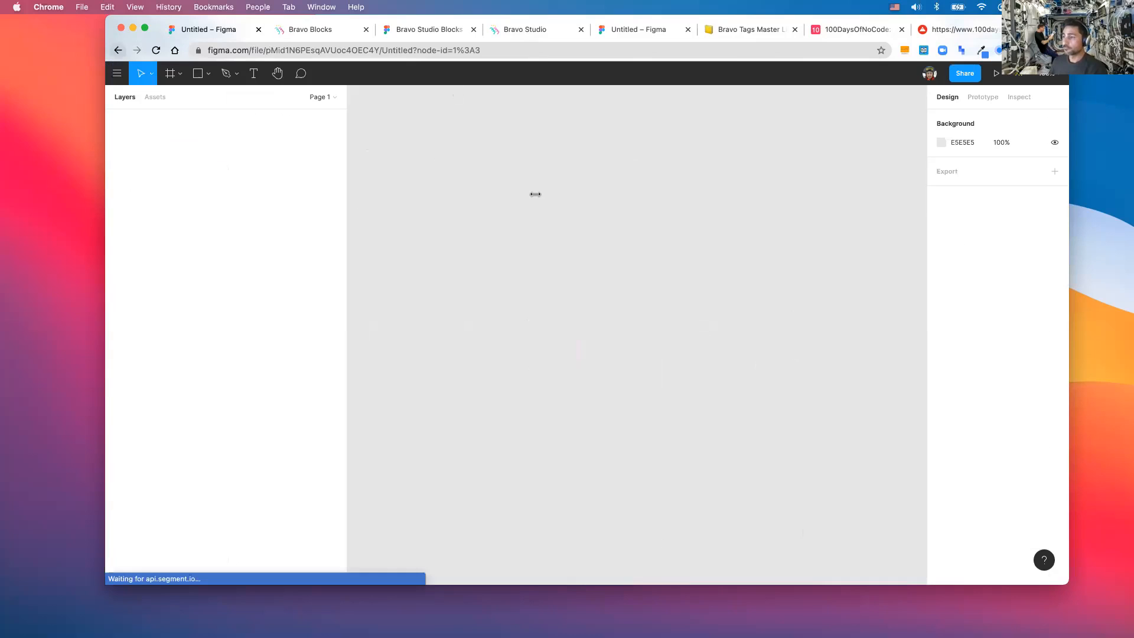
- Paste the copied Menu Side Light frame into the new file and deselect it
key(super+v)
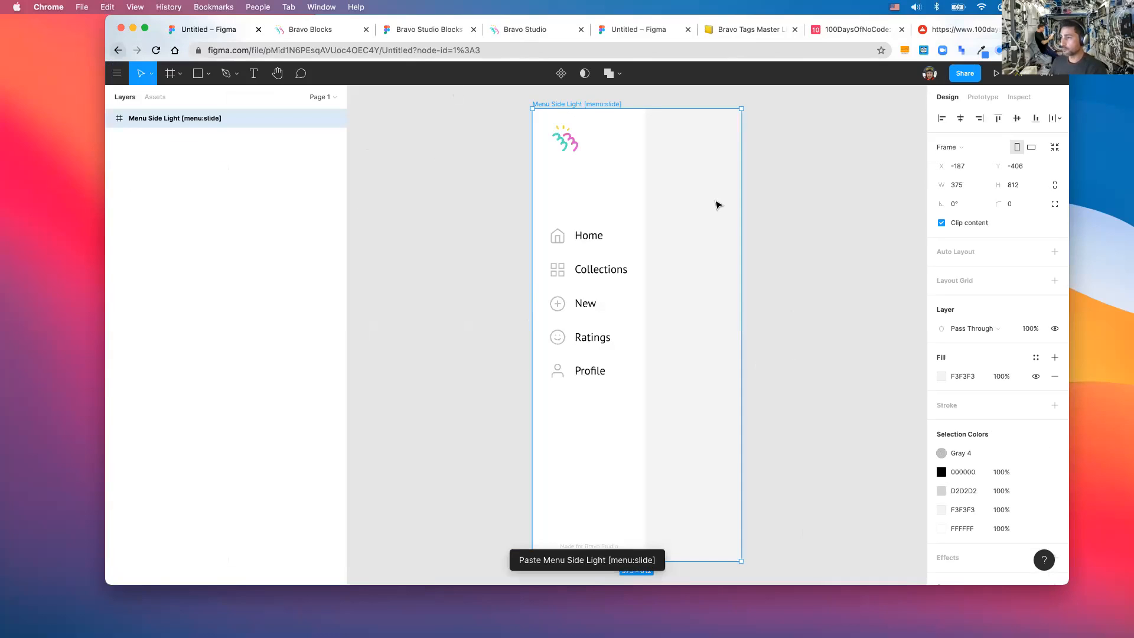
scroll(779, 239, down, 3)
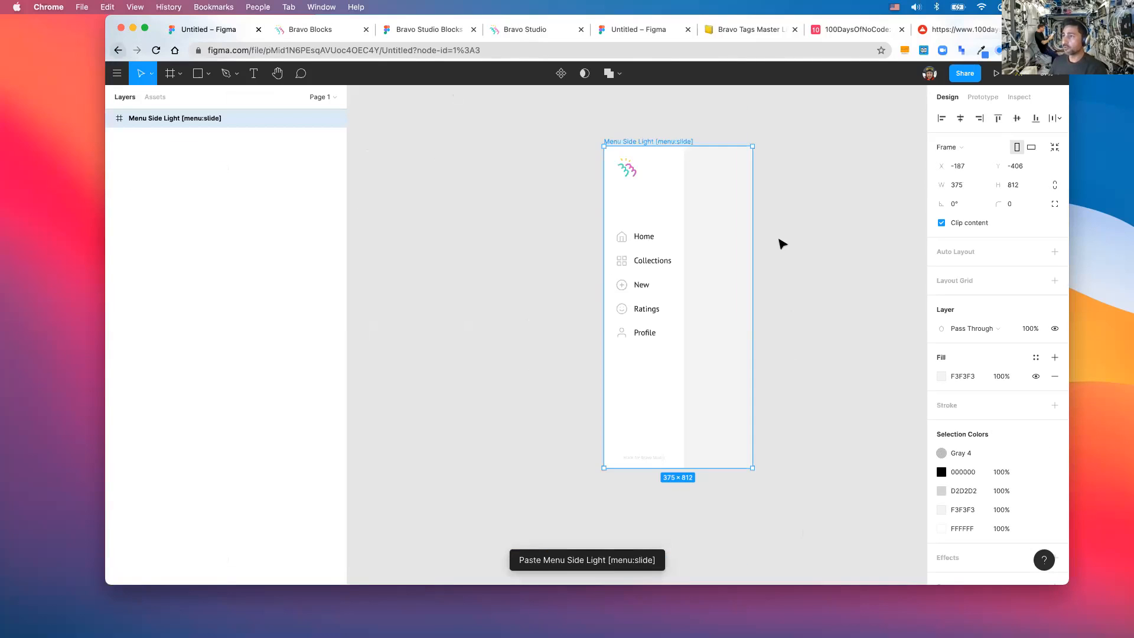
scroll(536, 103, right, 2)
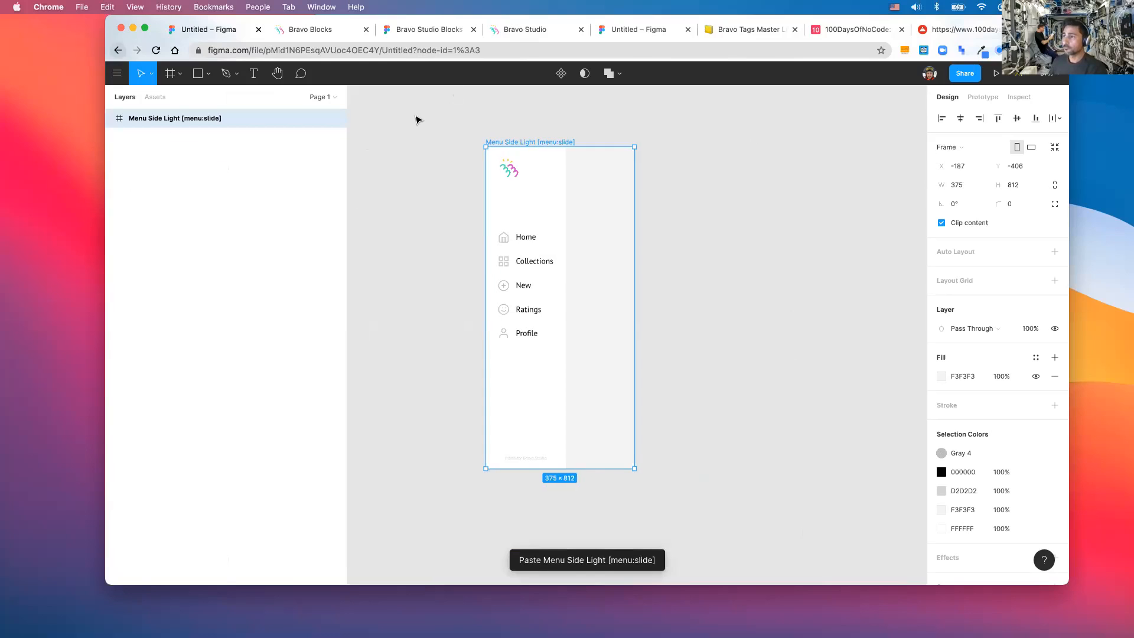
key(Escape)
- Rename the untitled file to '100daysofocode' and select the Menu Side Light frame
click(599, 73)
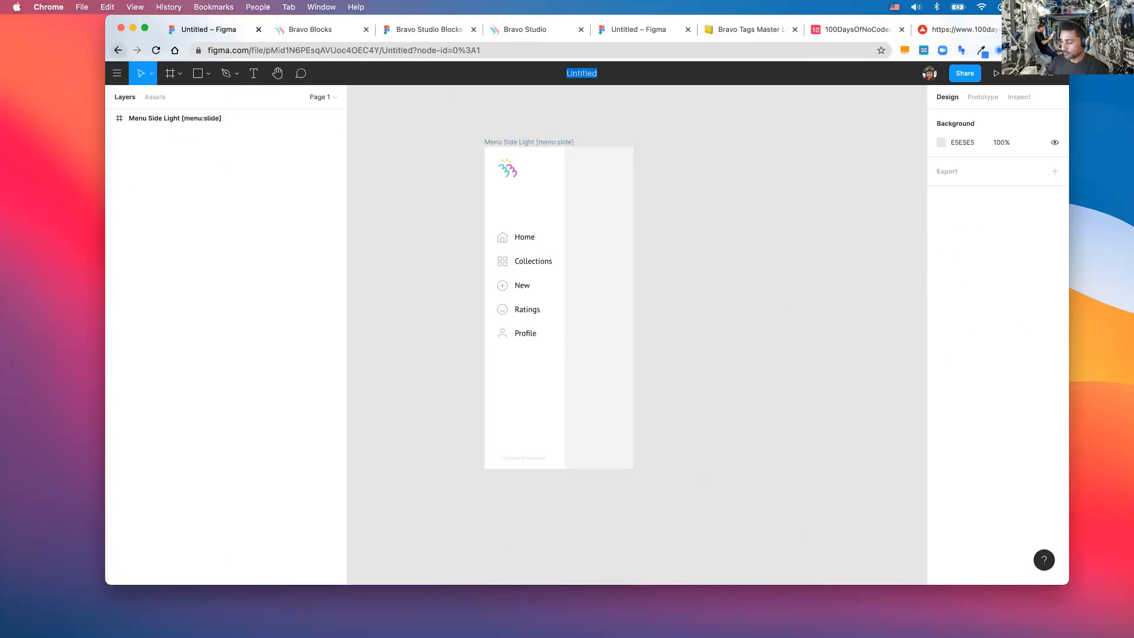
text(100daysofocode)
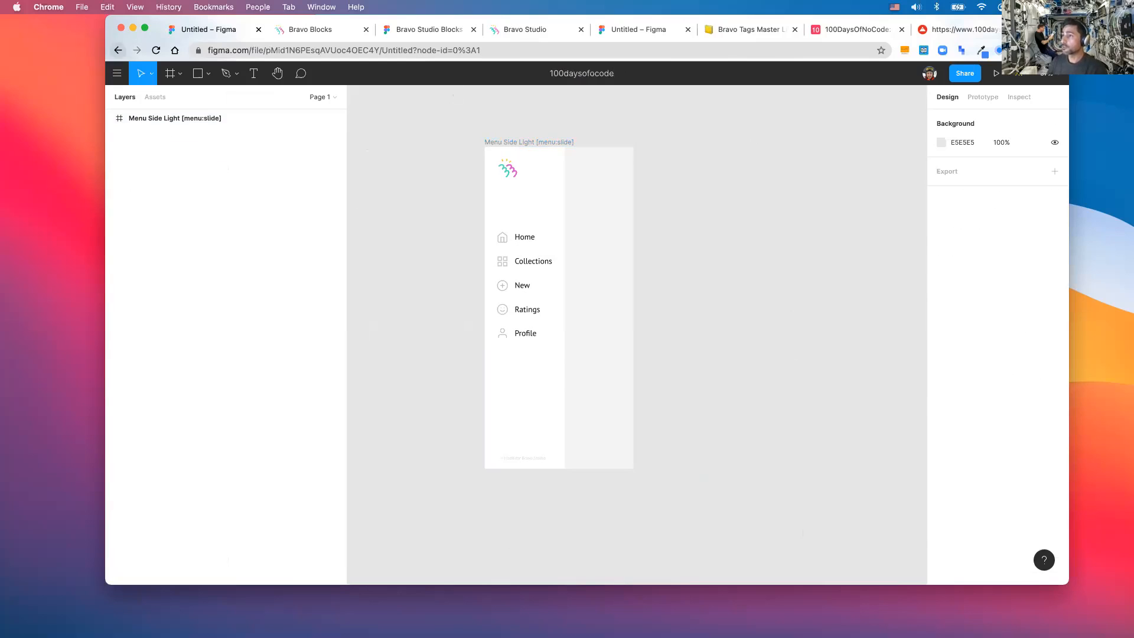
key(Return)
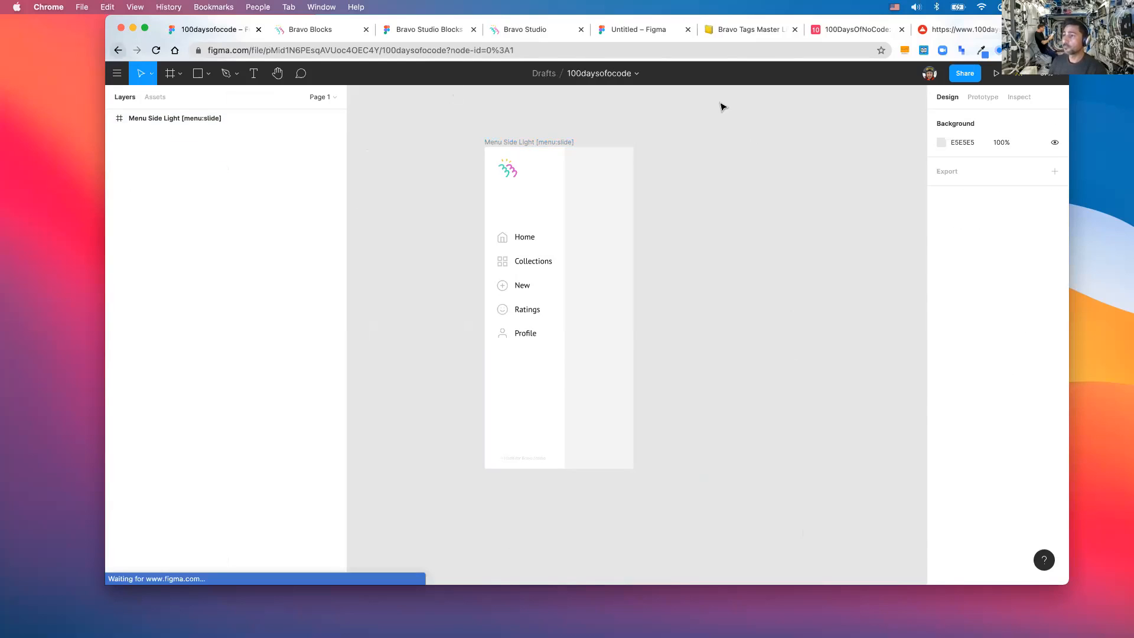
click(529, 144)
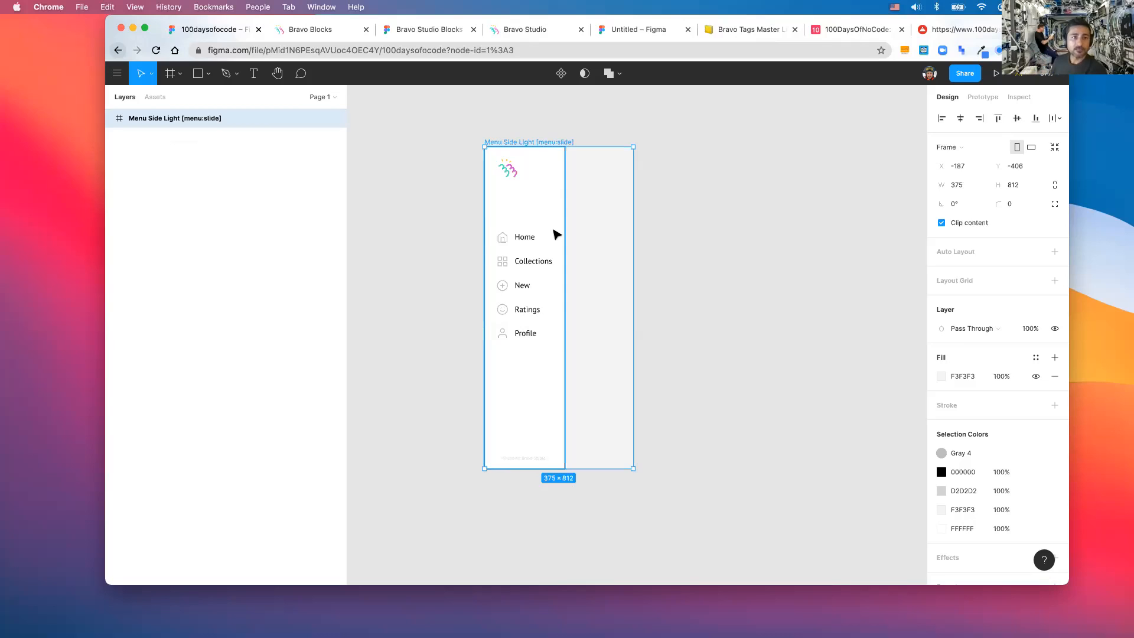
- Expand Menu Side Light and Menu container [container] in Layers to show the individual menu items
click(110, 118)
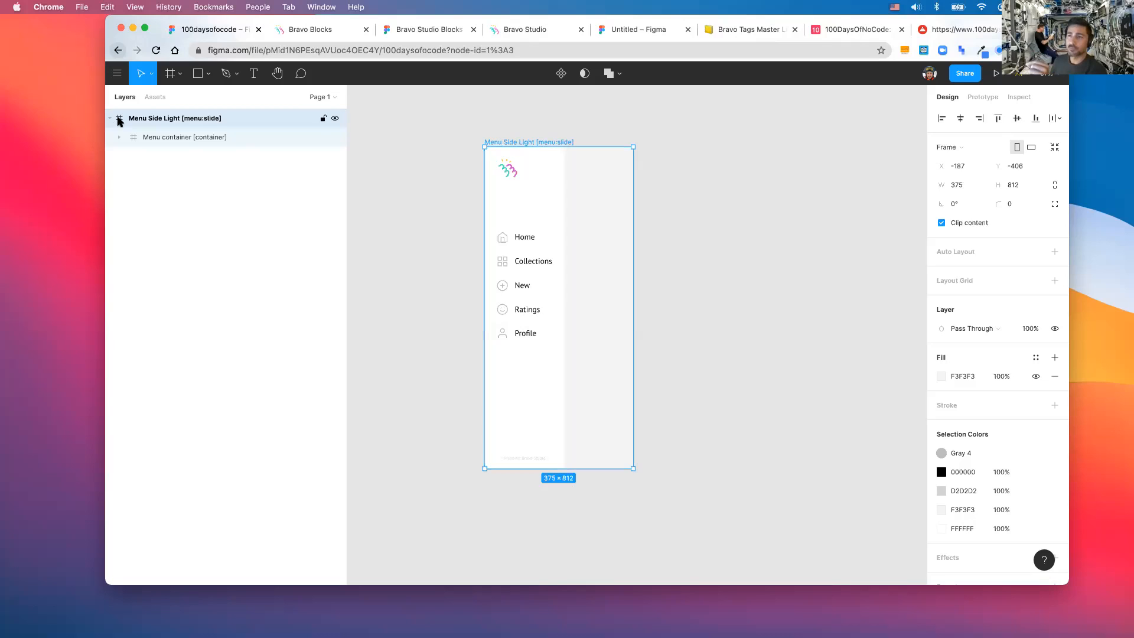
click(119, 137)
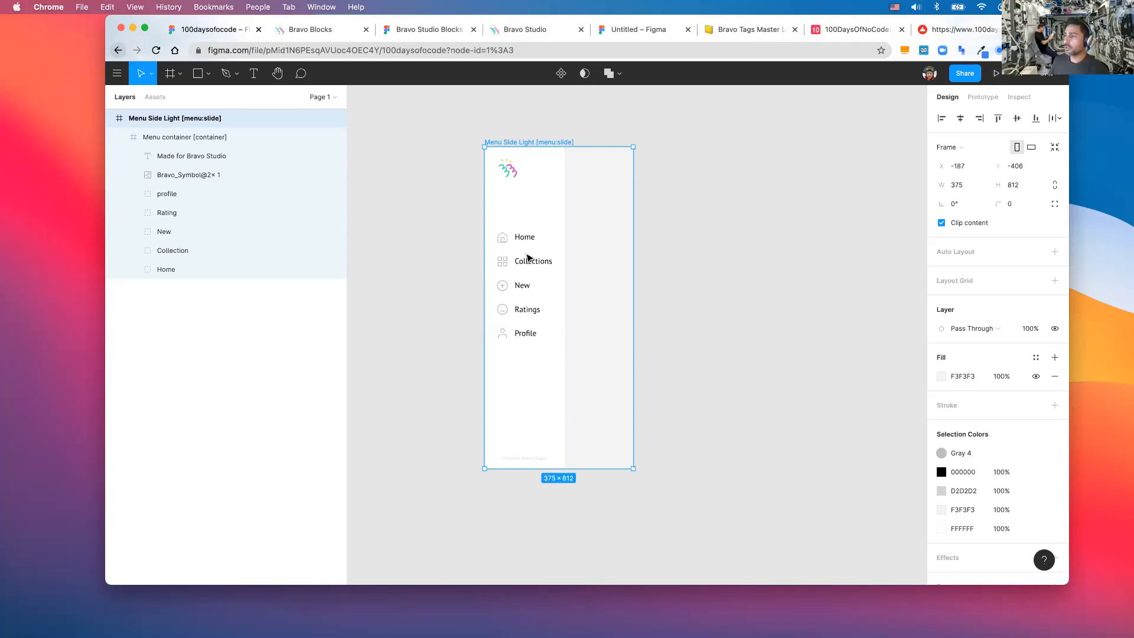
- Relabel the side menu's Collections item as 'Workshops' and reselect the Menu Side Light frame
double_click(527, 263)
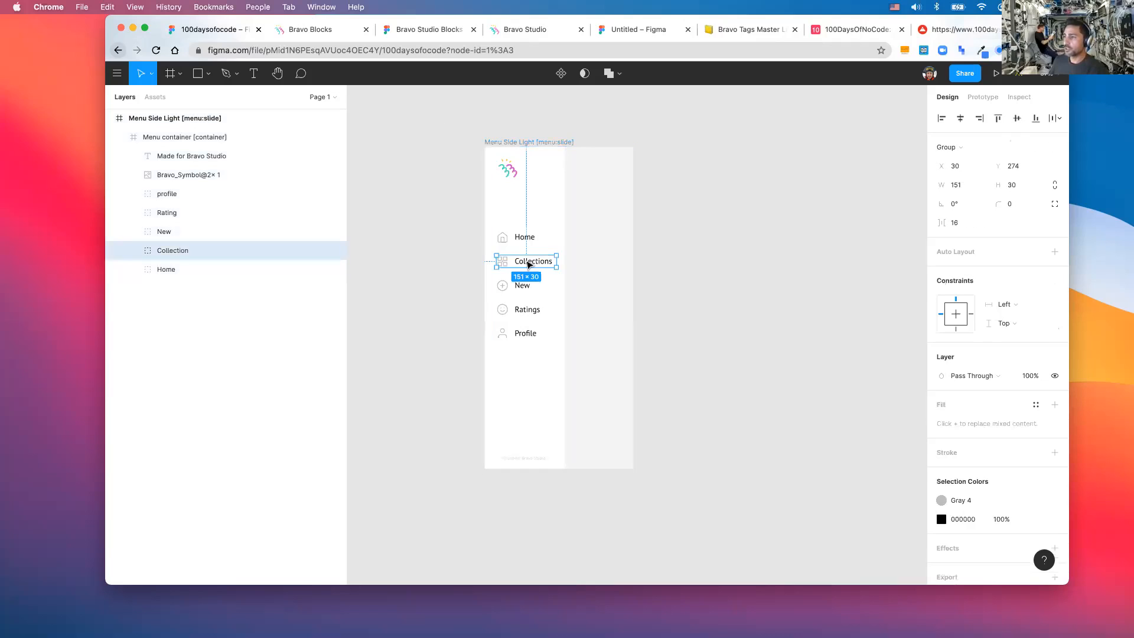
double_click(529, 264)
double_click(528, 262)
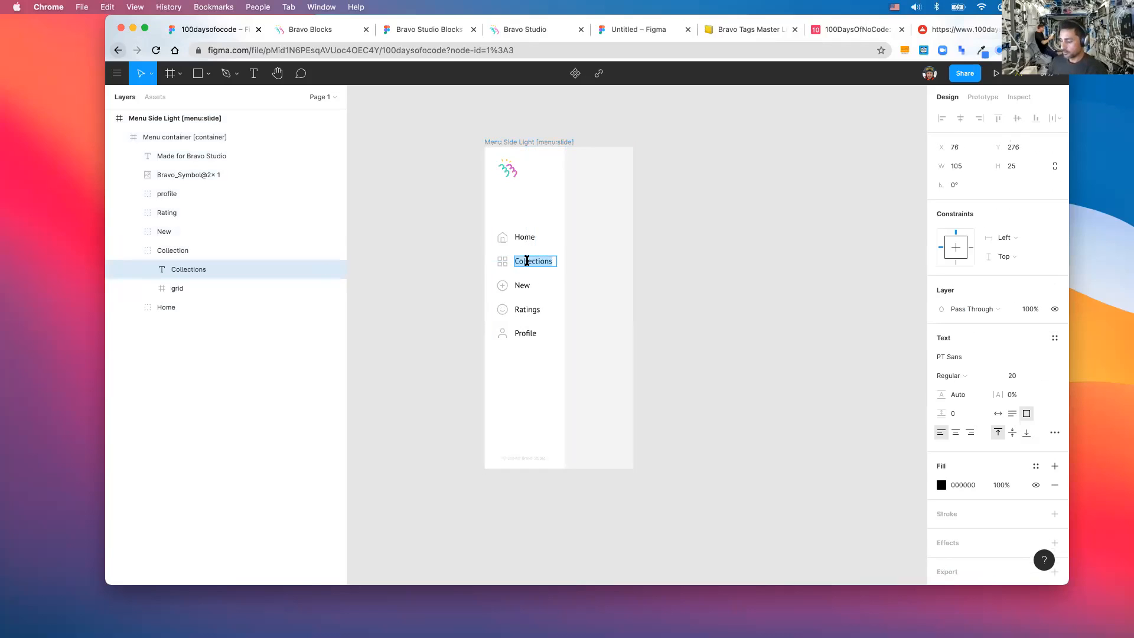
text(Wor)
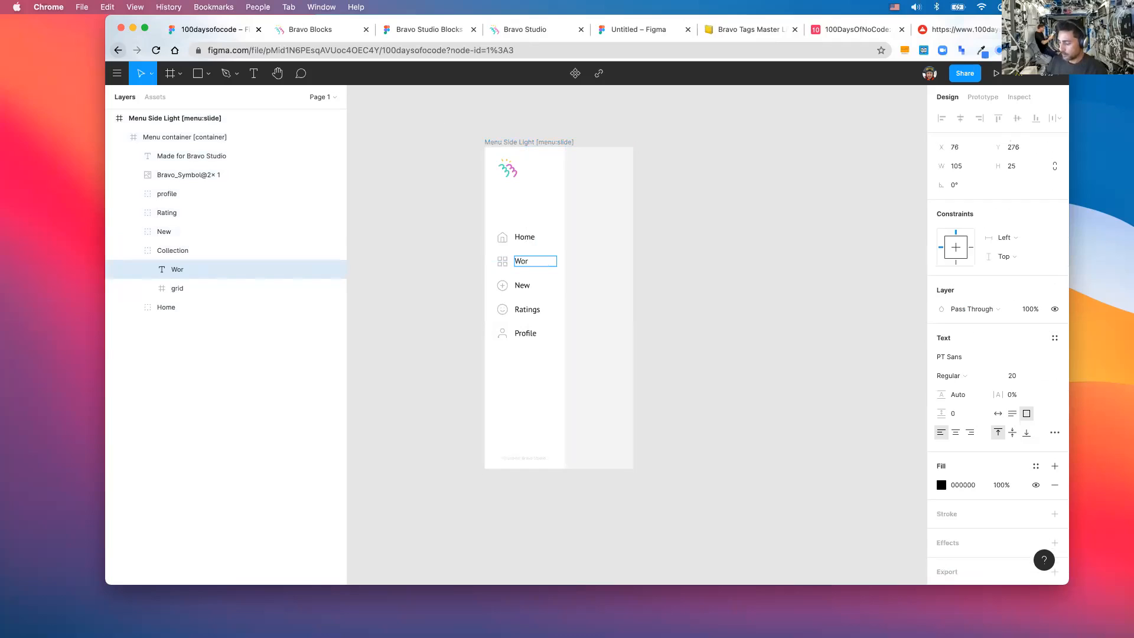
text(kshops)
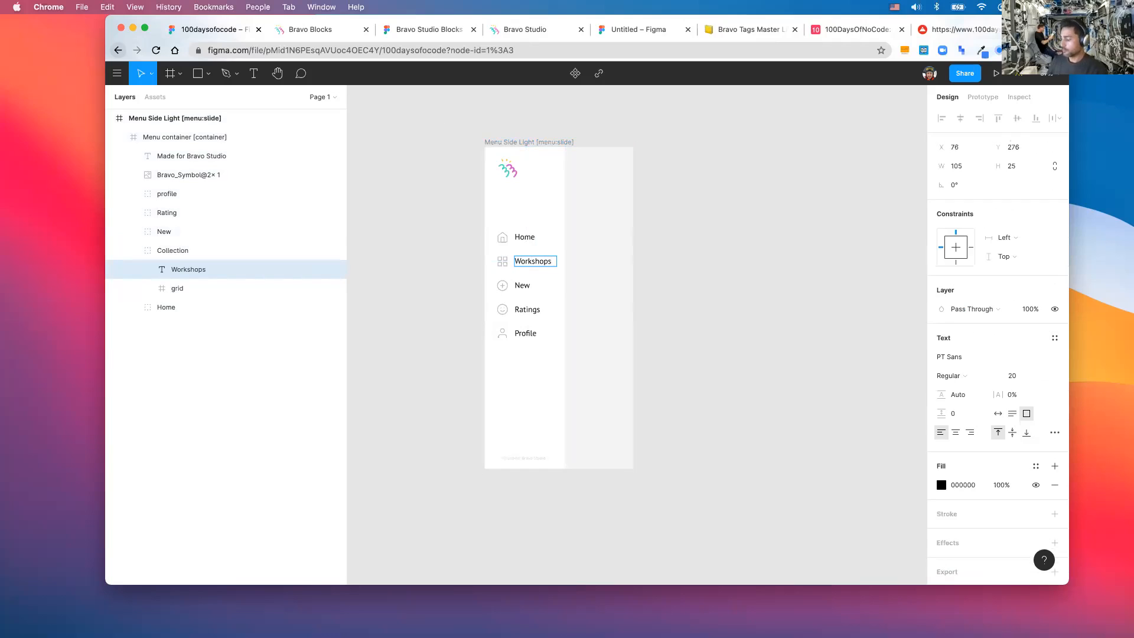
key(Escape)
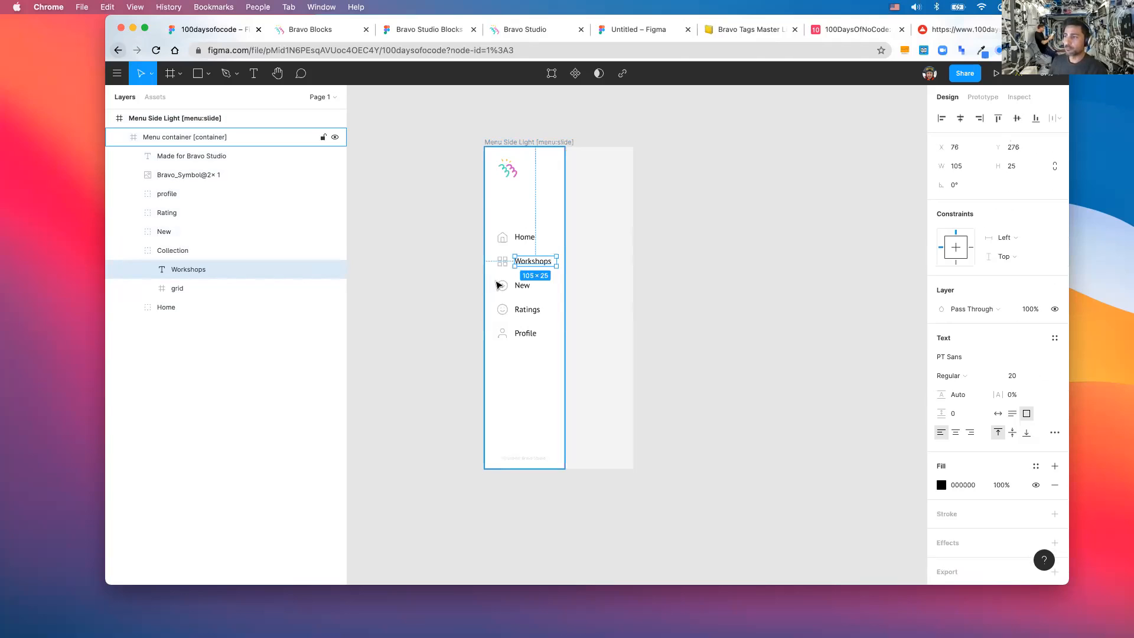
scroll(498, 285, right, 2)
click(486, 142)
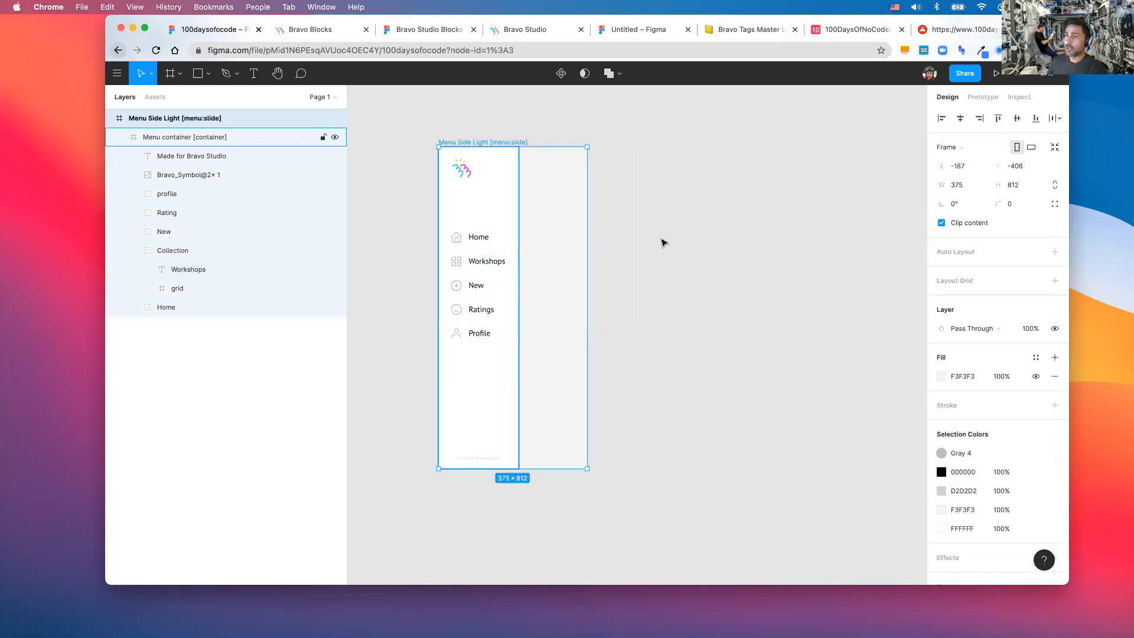
- Open the Bravo Studio Blocks file's Pages samples page and select the Page animals frame
click(323, 34)
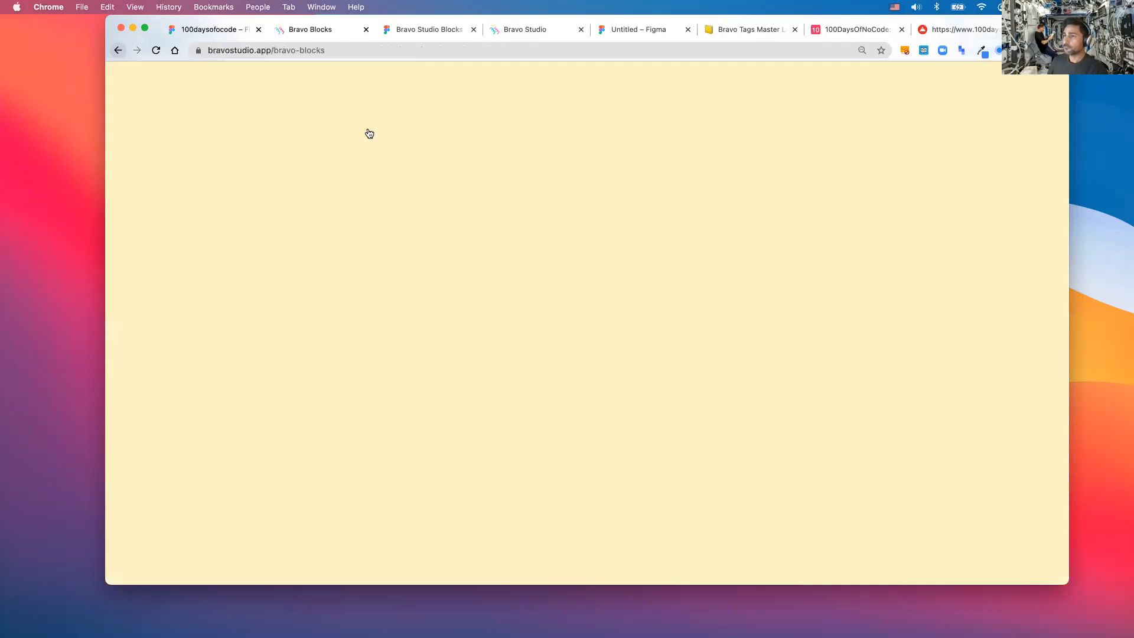
click(398, 30)
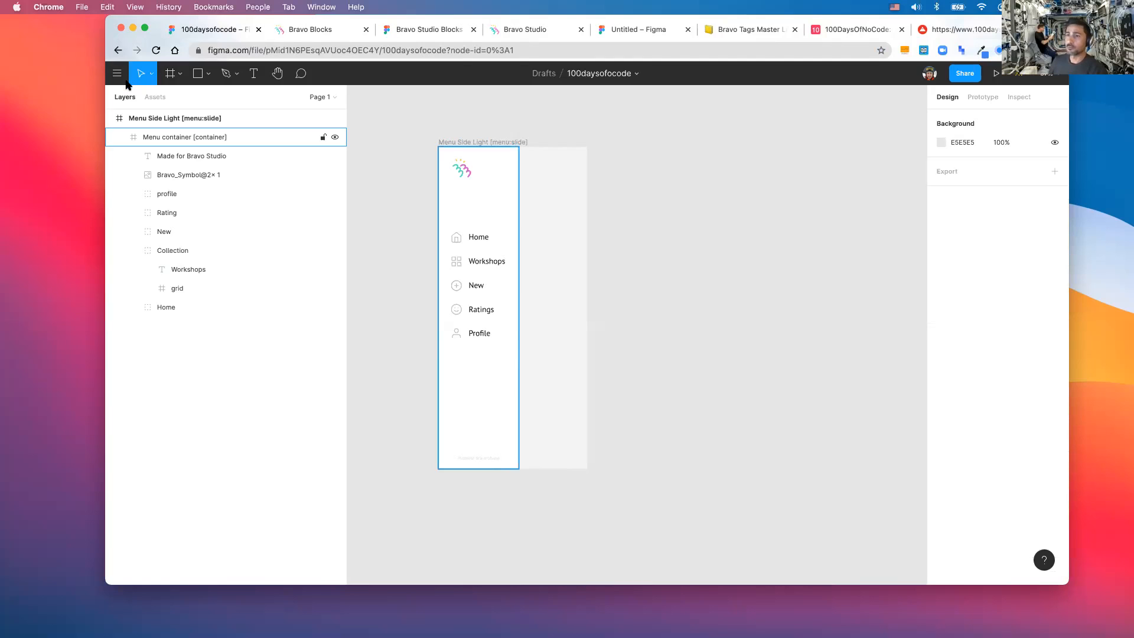
click(118, 75)
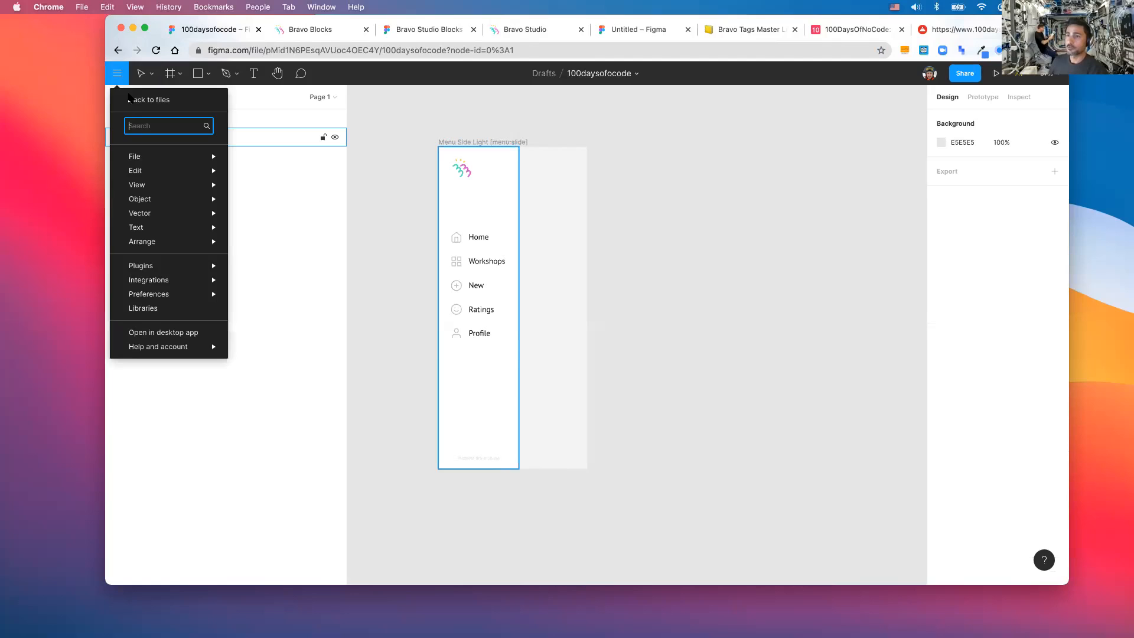
click(129, 98)
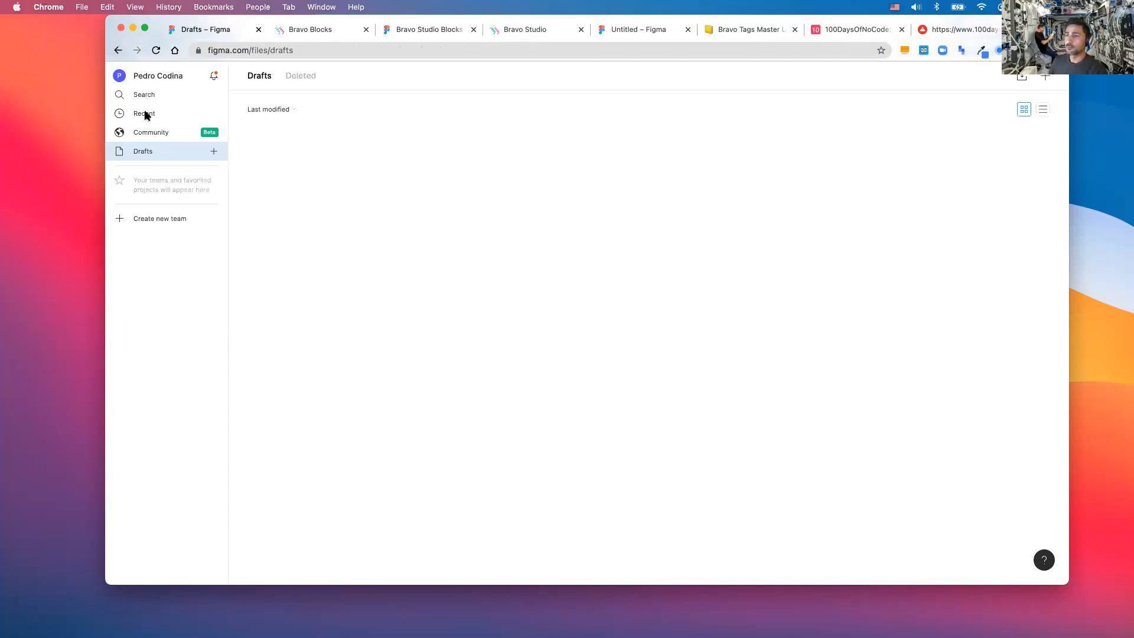
click(694, 218)
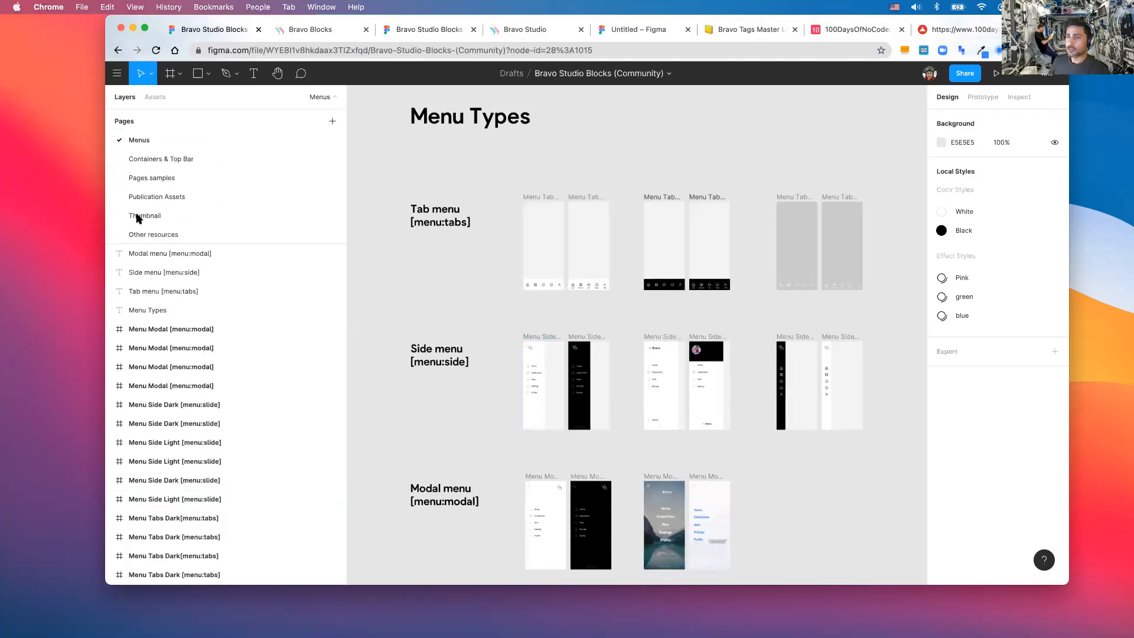
click(149, 178)
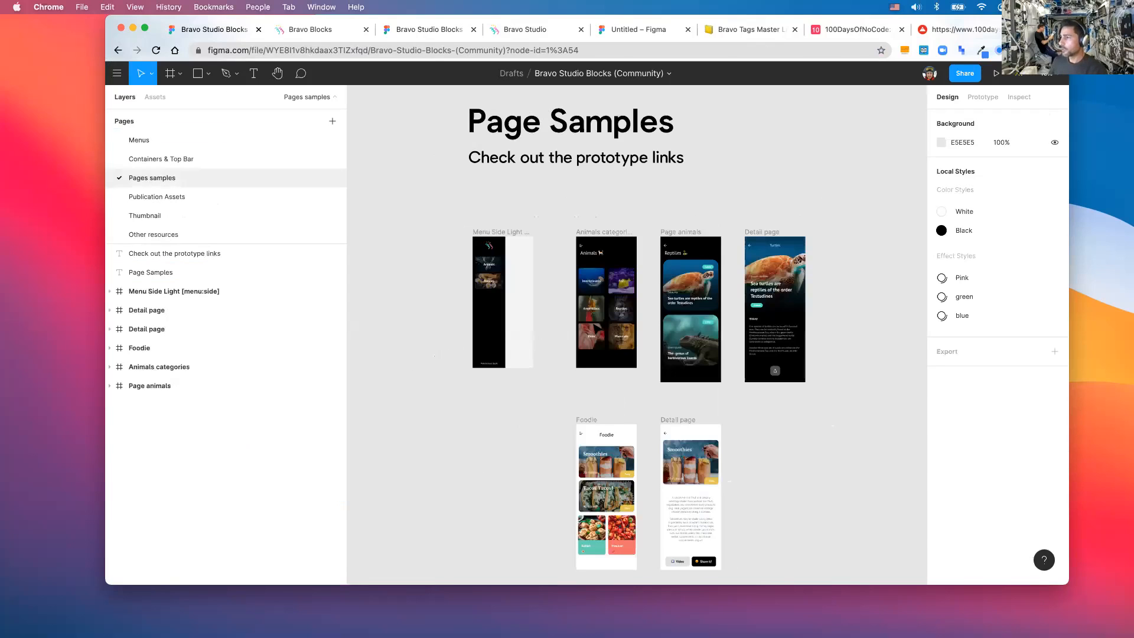
scroll(685, 293, down, 1)
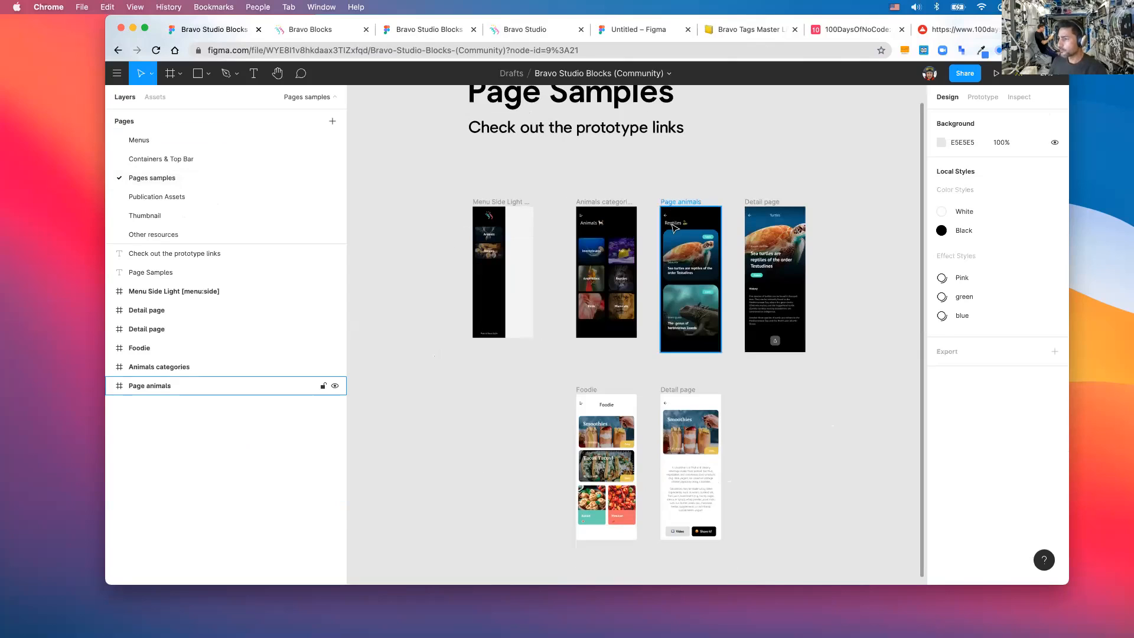
click(674, 227)
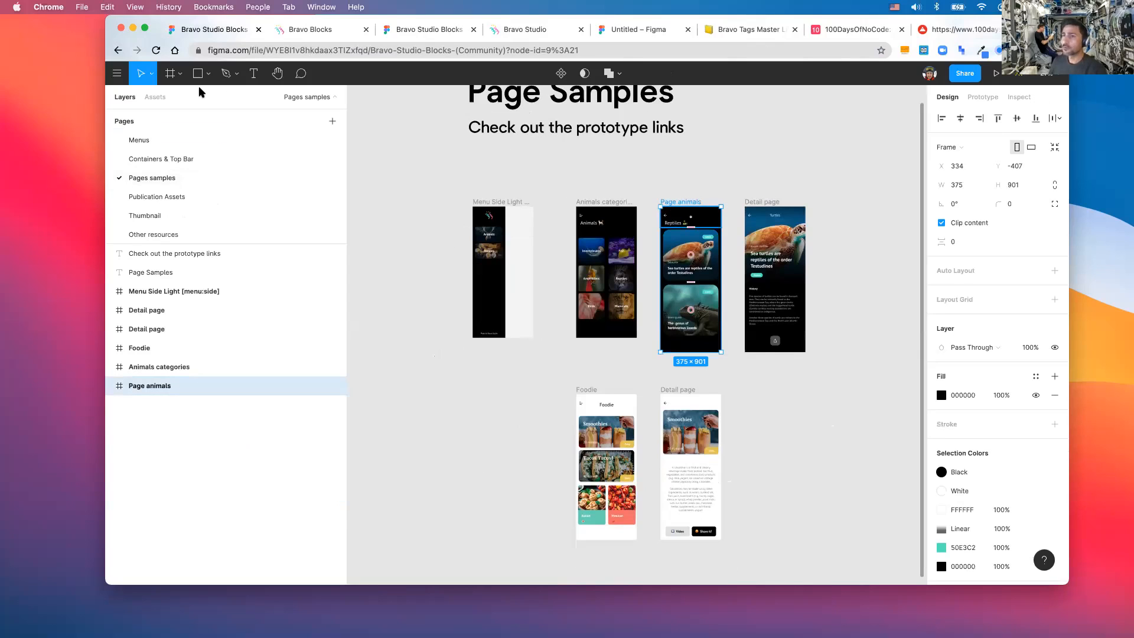
- Open Drafts in a new tab and reopen the 100daysofocode file
click(118, 74)
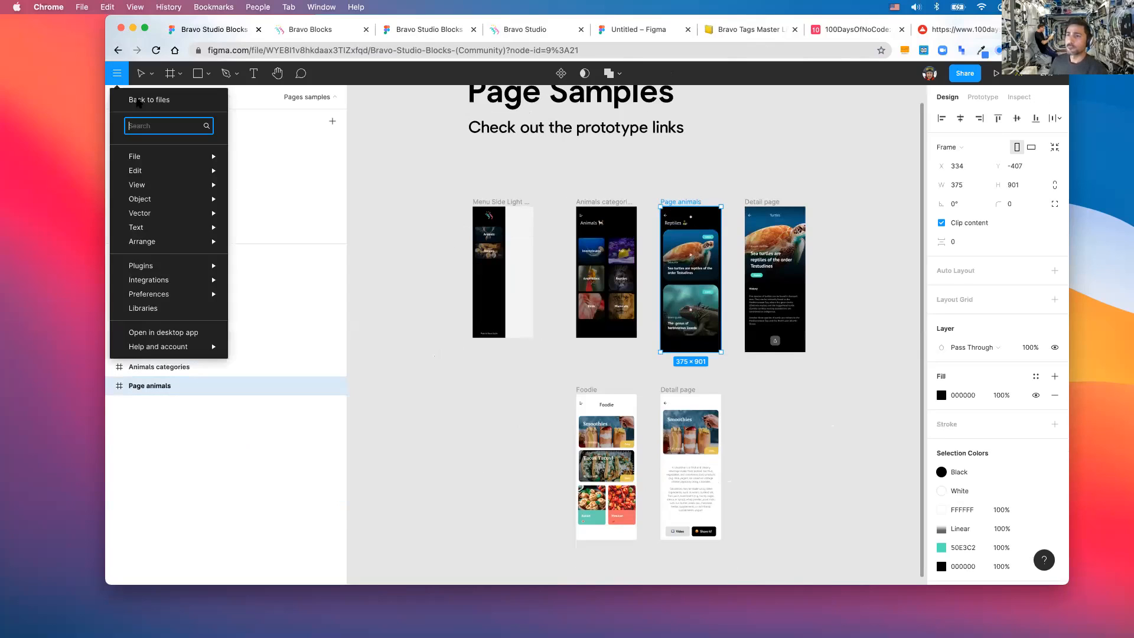
click(138, 104)
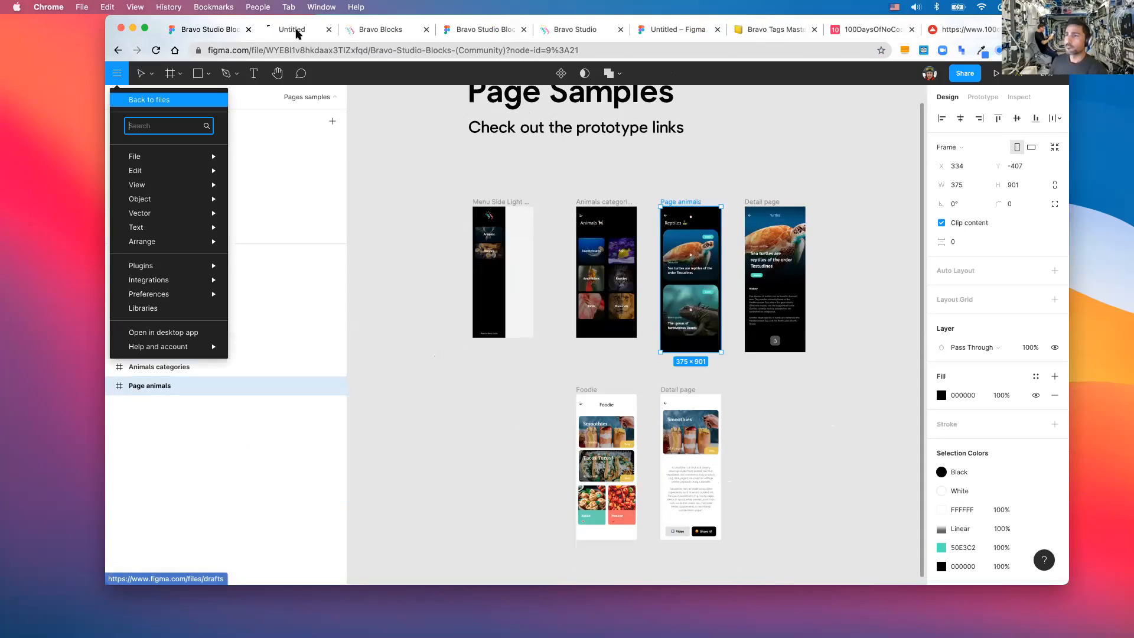
click(297, 32)
drag(190, 30, 283, 31)
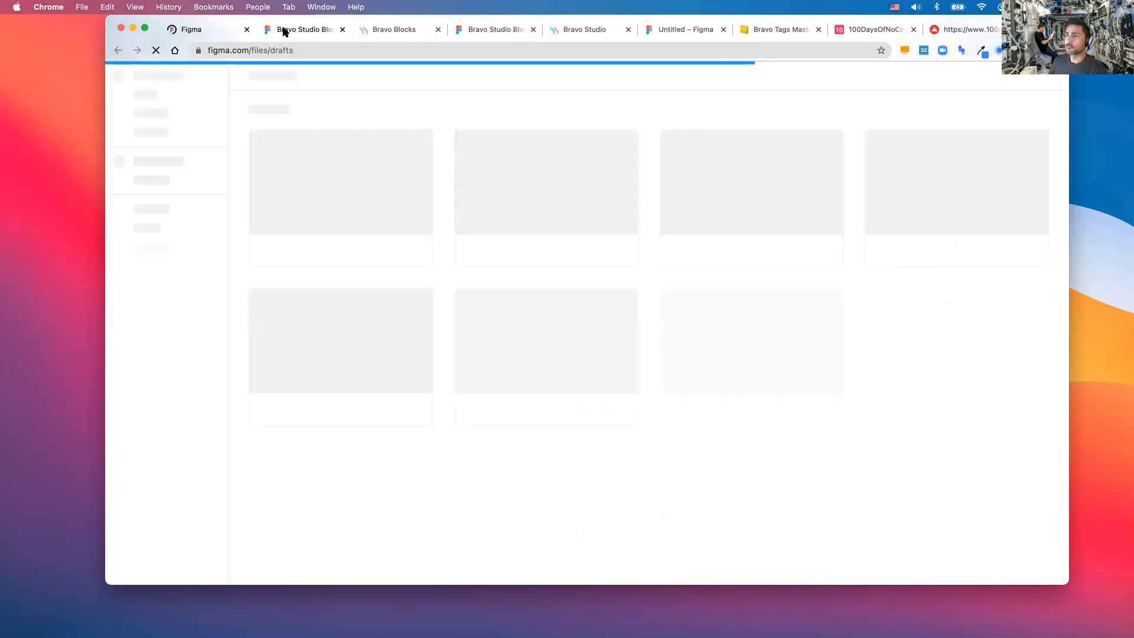
click(282, 31)
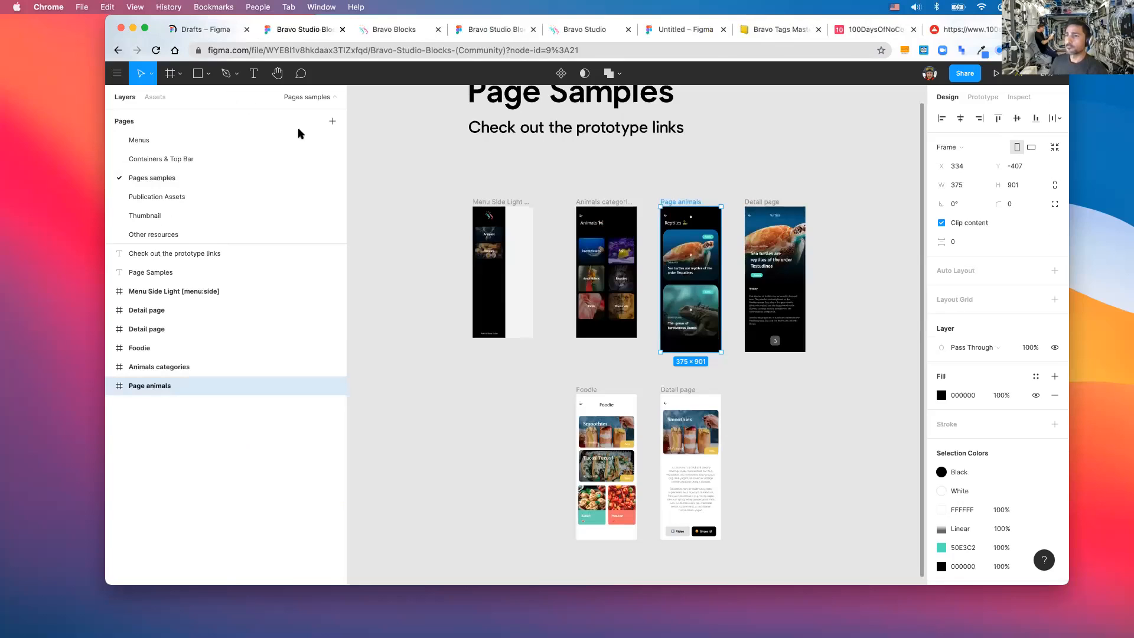
key(ctrl+shift+Tab)
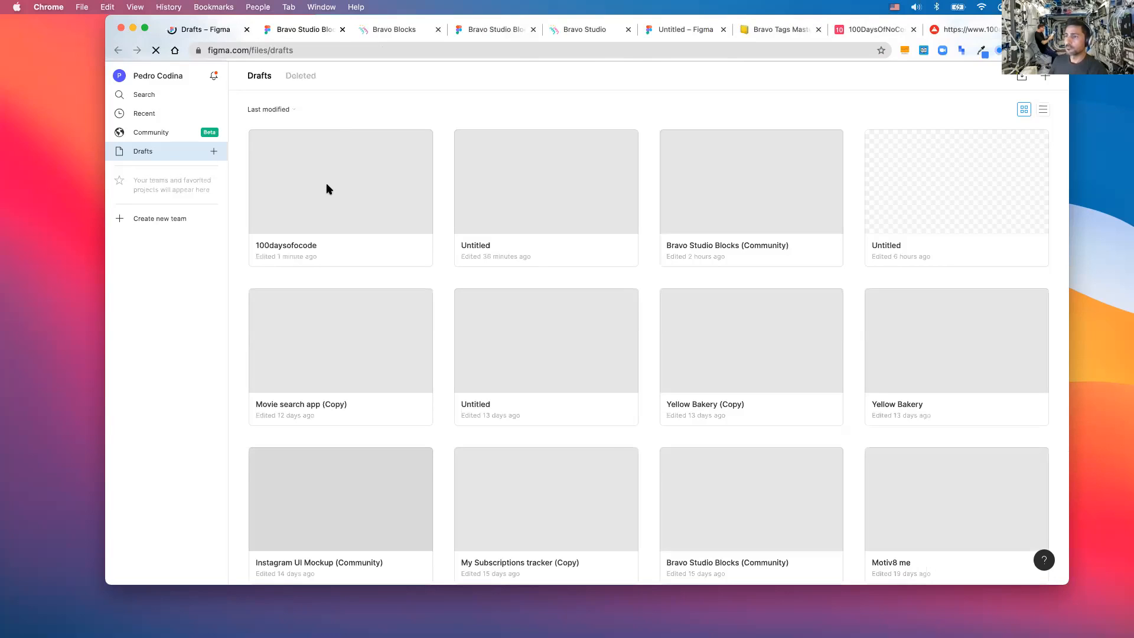
double_click(329, 189)
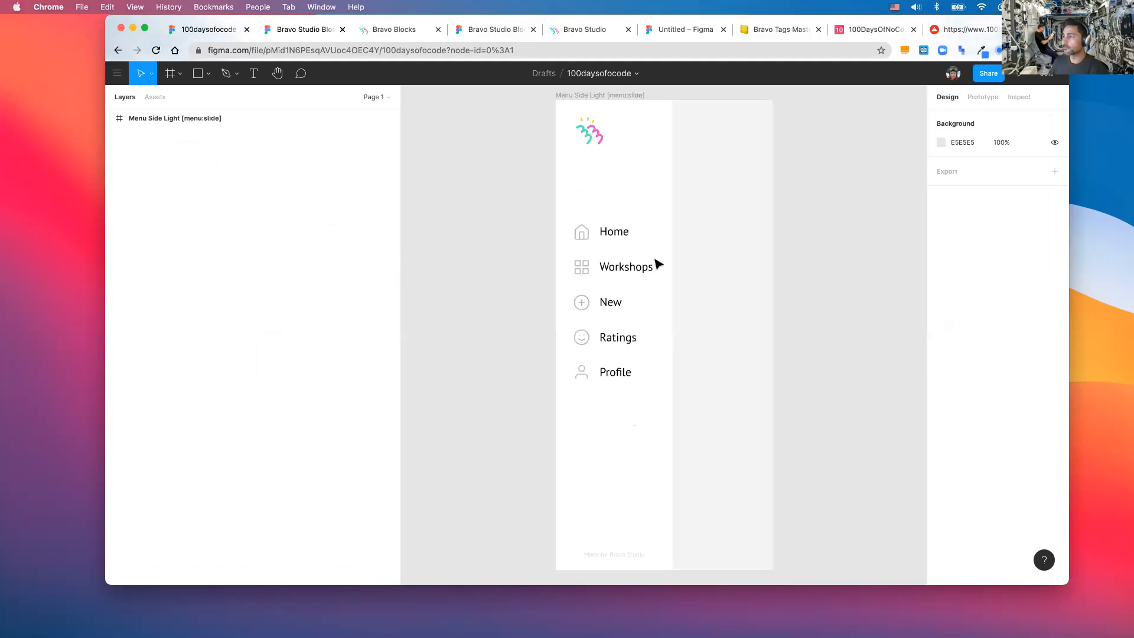
- Paste the Page animals frame and position it beside the side menu
scroll(780, 250, down, 5)
scroll(719, 241, right, 3)
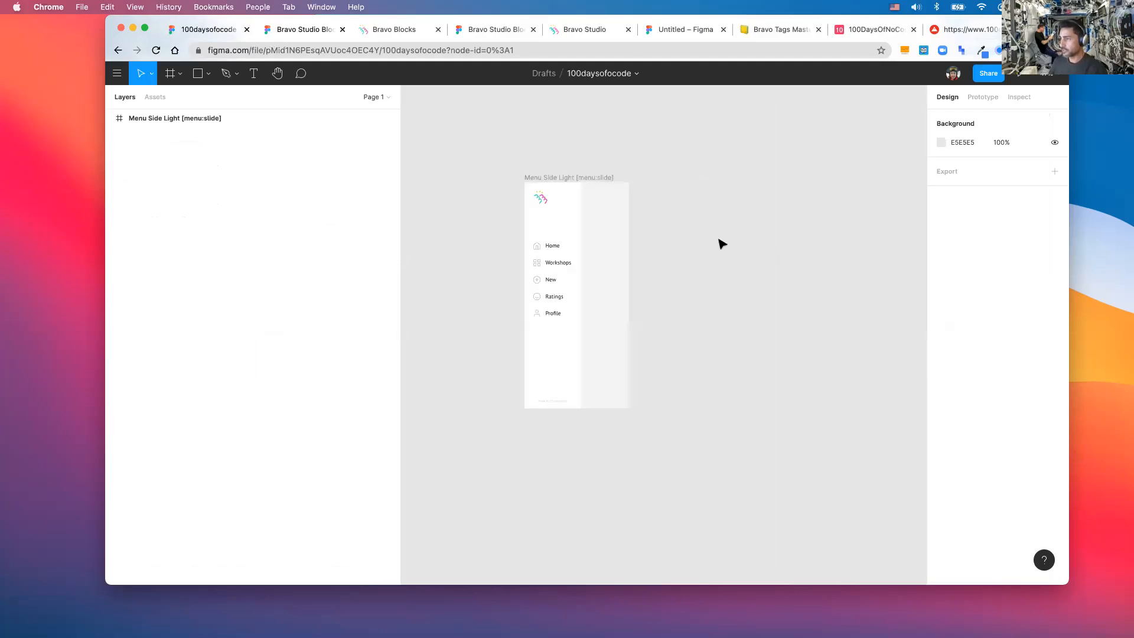
key(super+v)
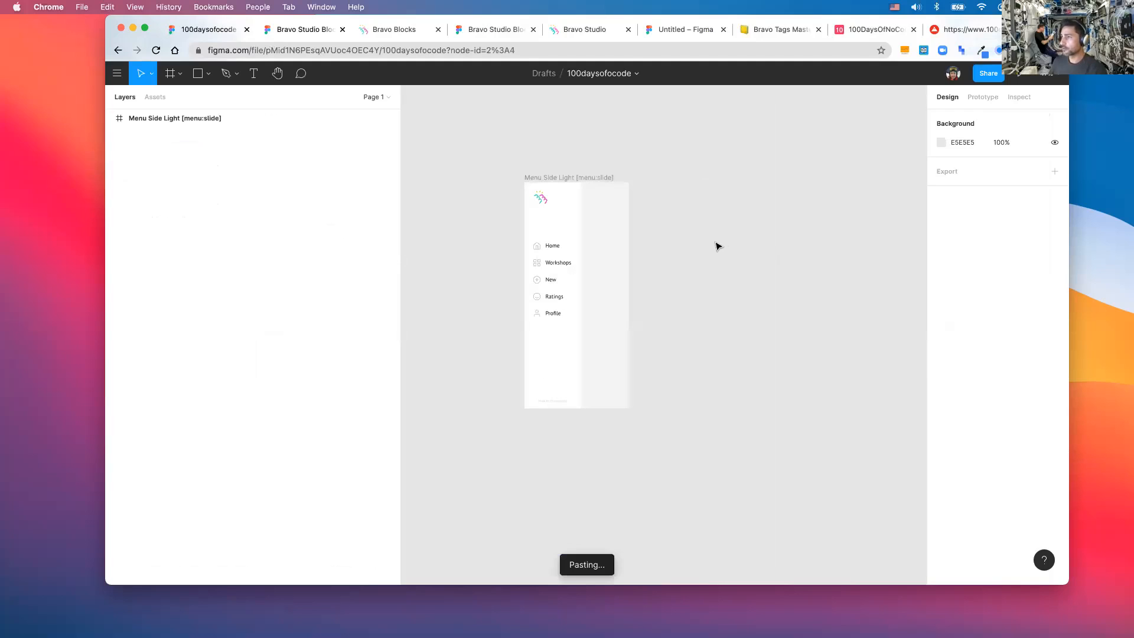
drag(635, 207, 691, 181)
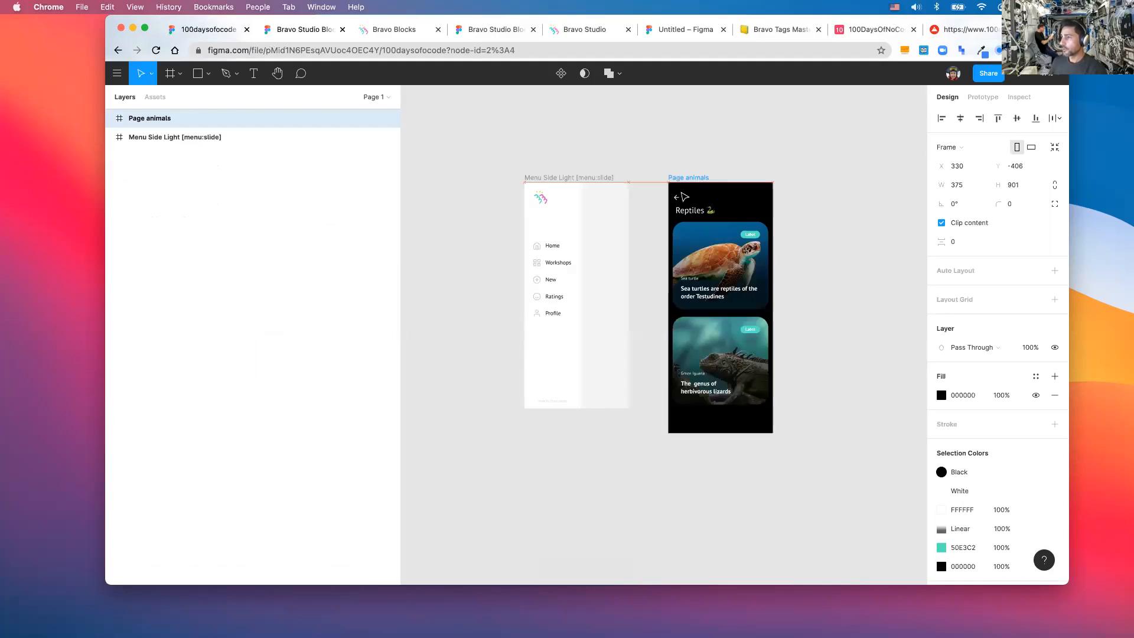
- Change the Page animals screen's title from Reptiles to 'Workshops'
scroll(871, 370, right, 3)
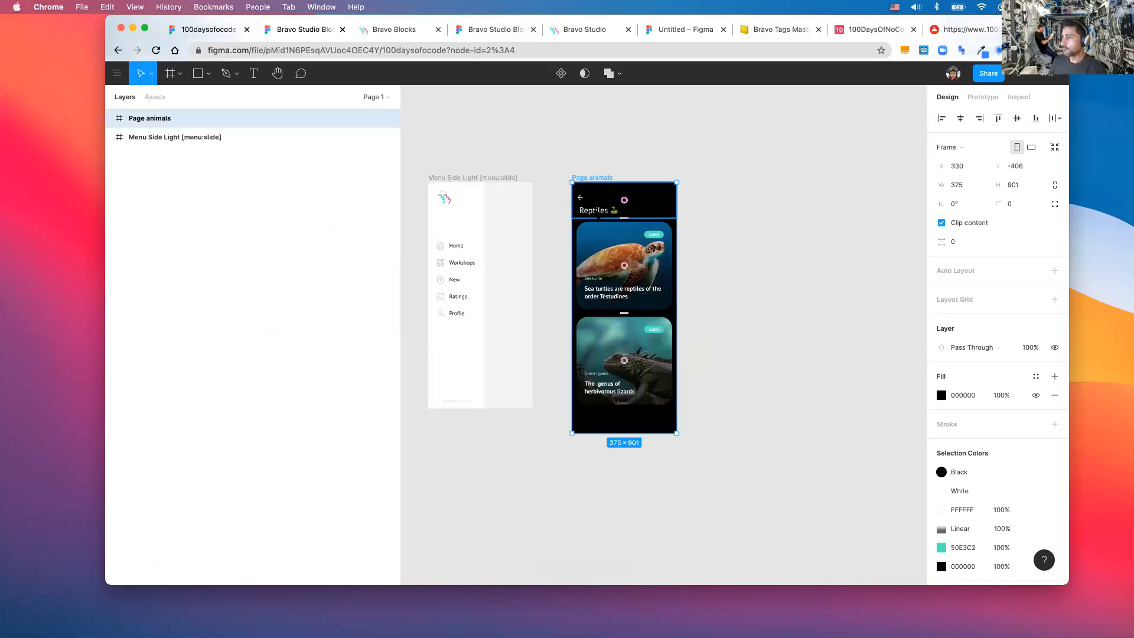
click(598, 210)
double_click(598, 210)
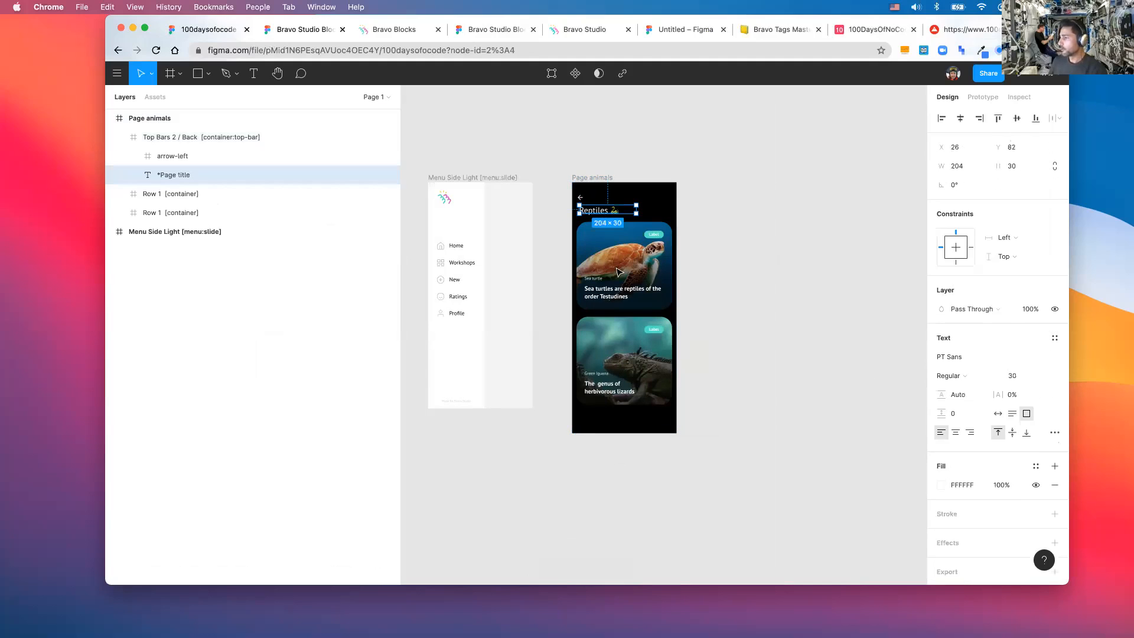
double_click(597, 210)
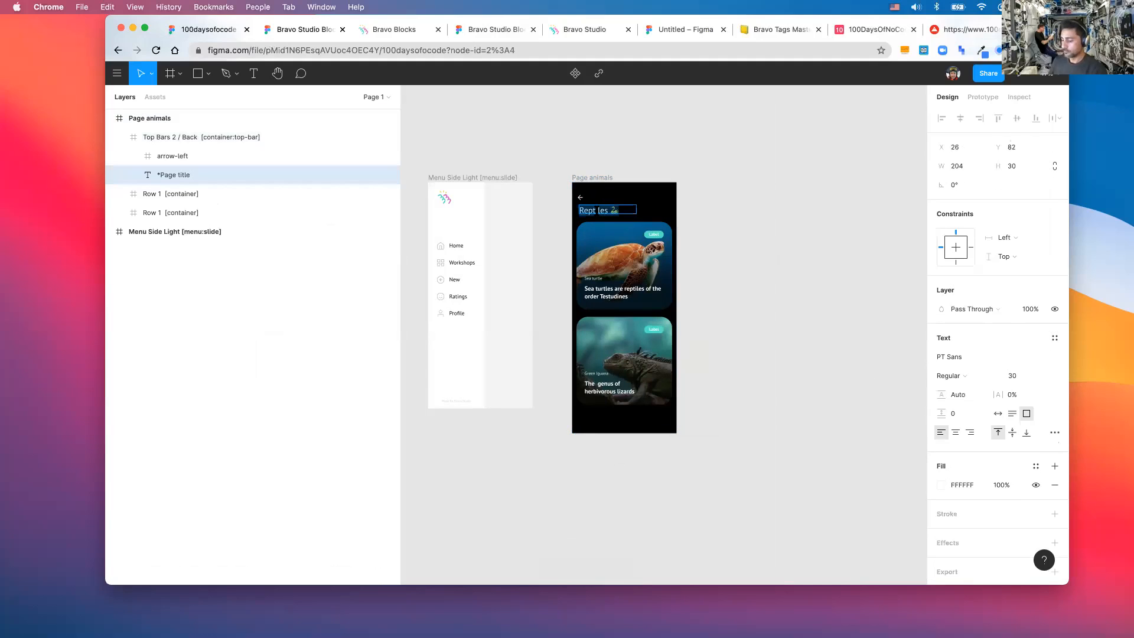
text(Workshop)
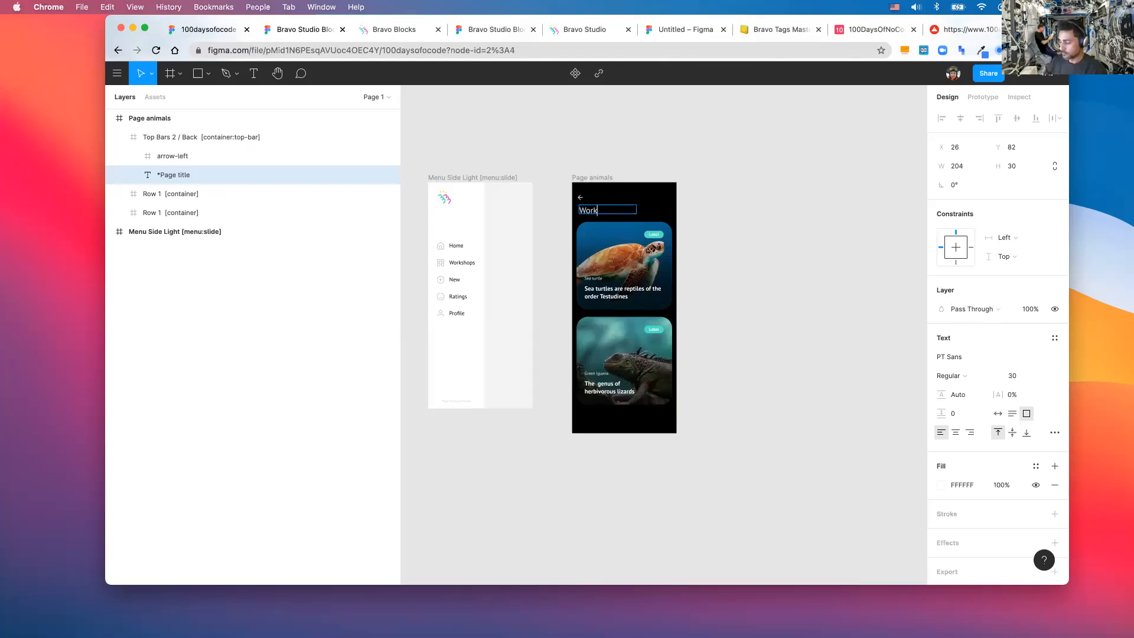
text(s)
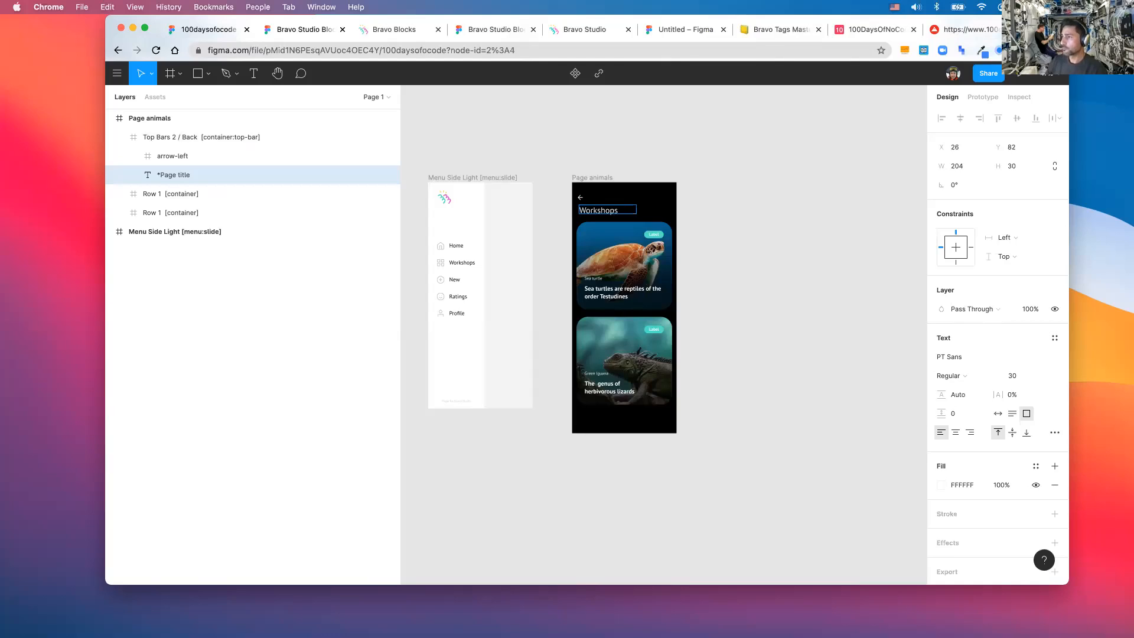
key(Escape)
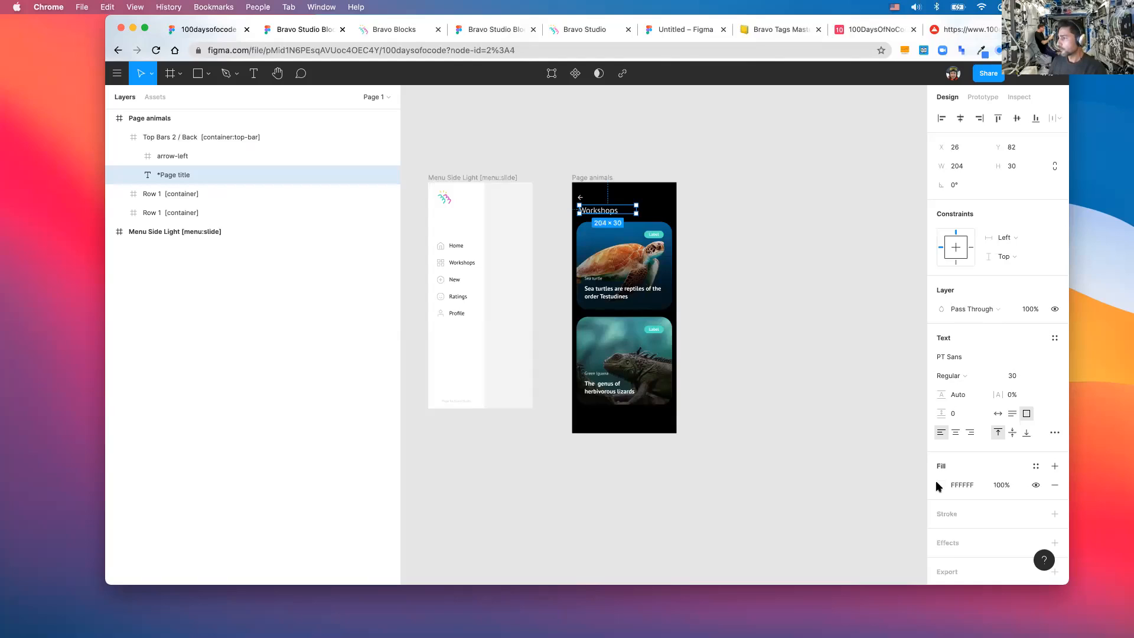
- Set the Workshops title fill to grey E5E5E5 sampled from the canvas
click(938, 483)
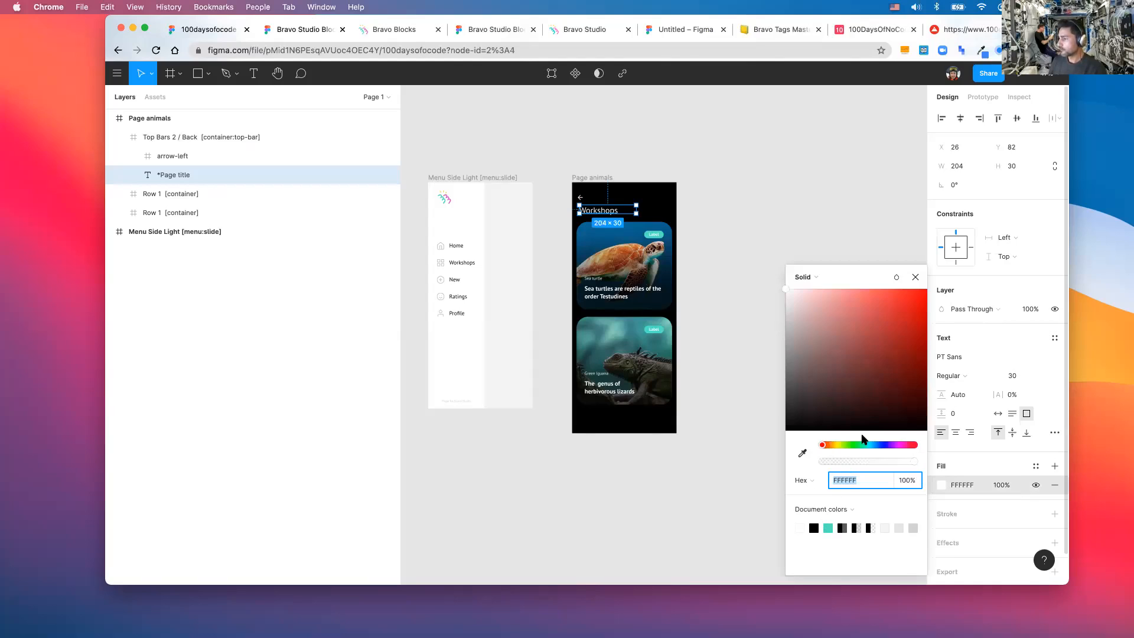
click(805, 455)
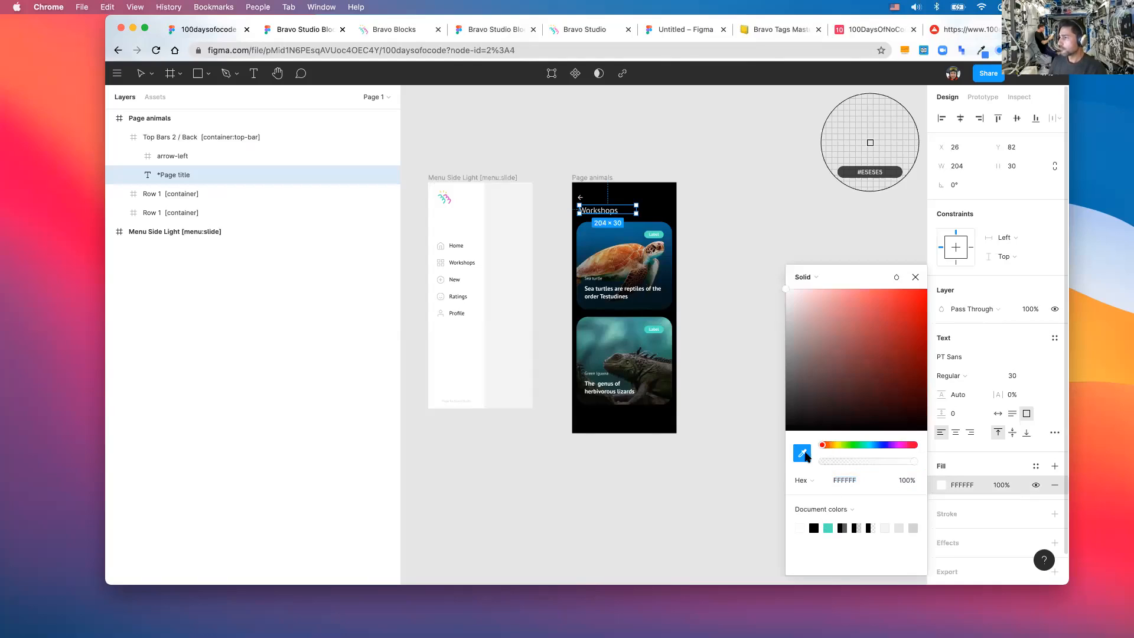
click(728, 256)
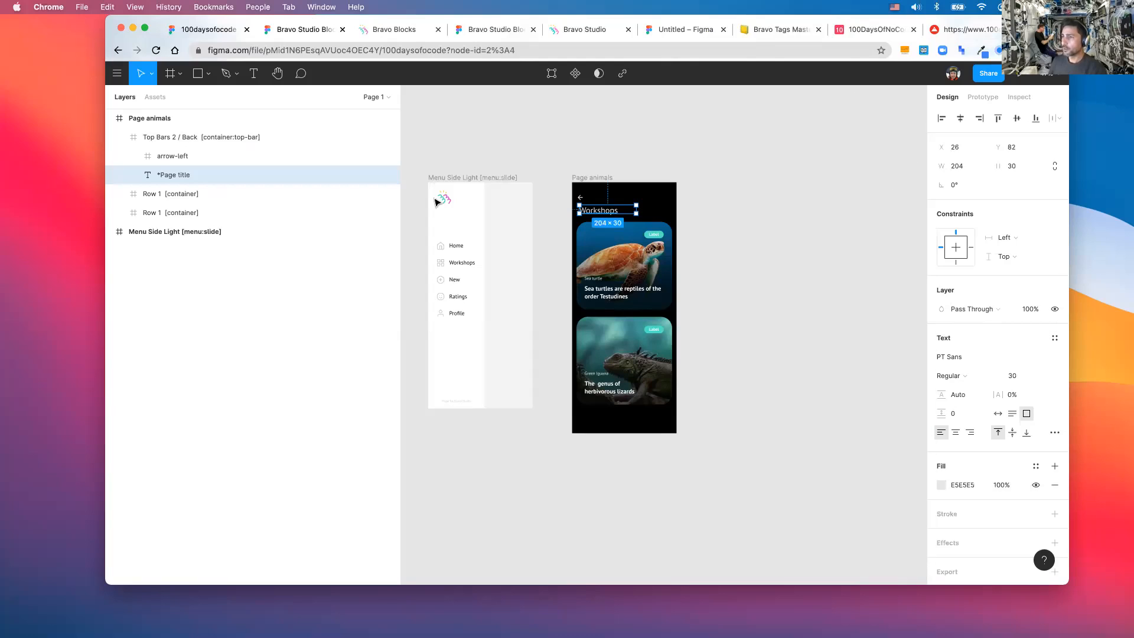
- Replace the side menu's Bravo logo image with 100daysofnocodelogo.png
click(444, 201)
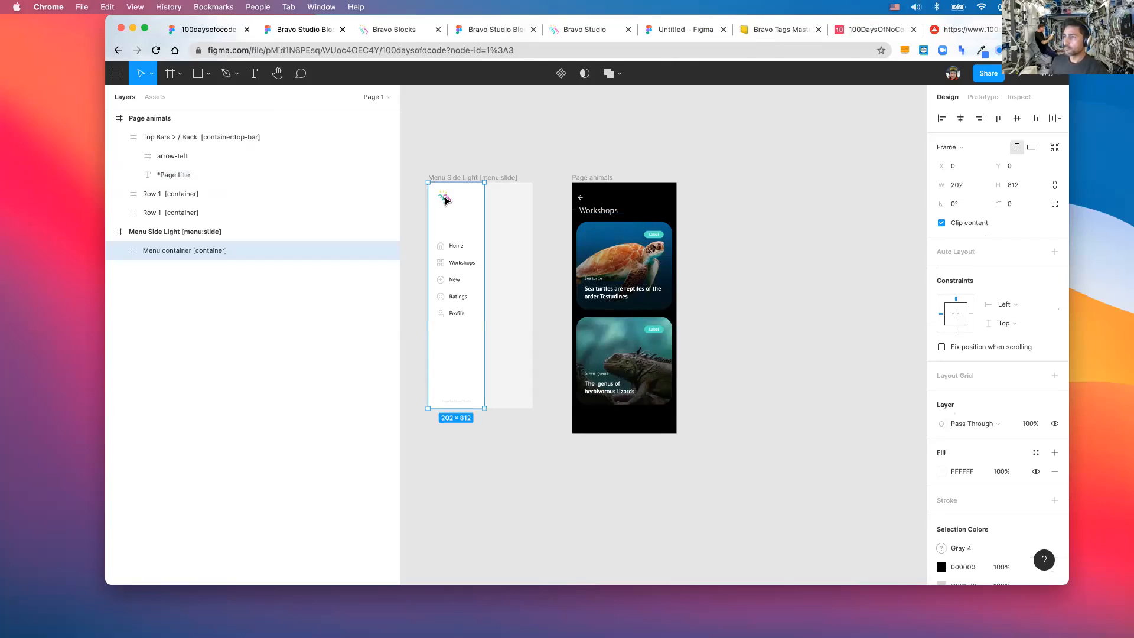
double_click(444, 201)
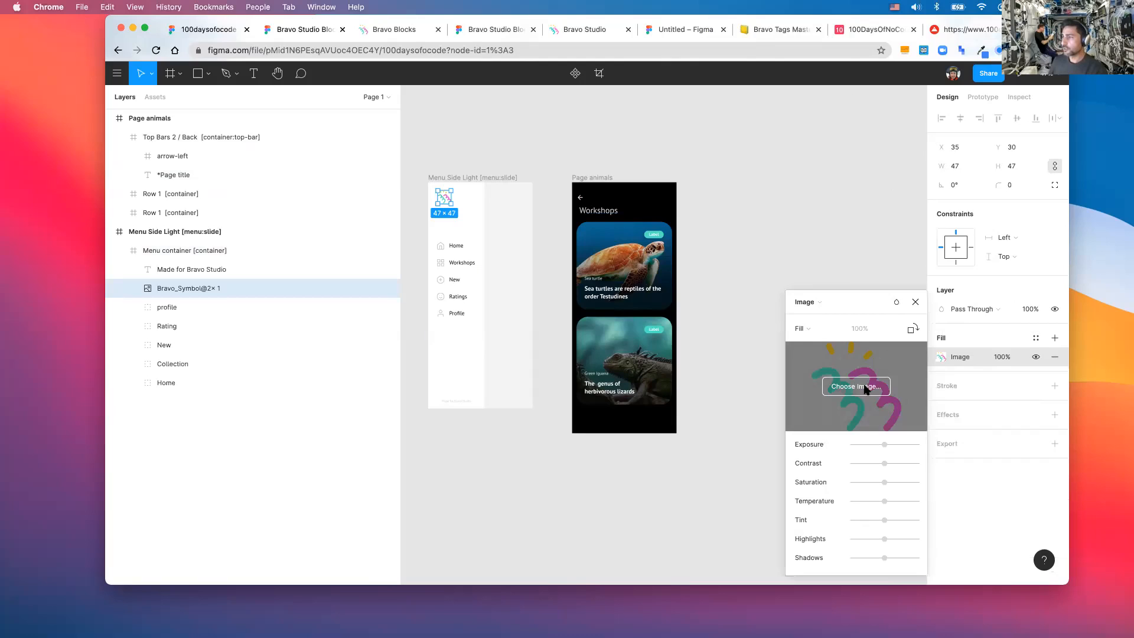
click(865, 389)
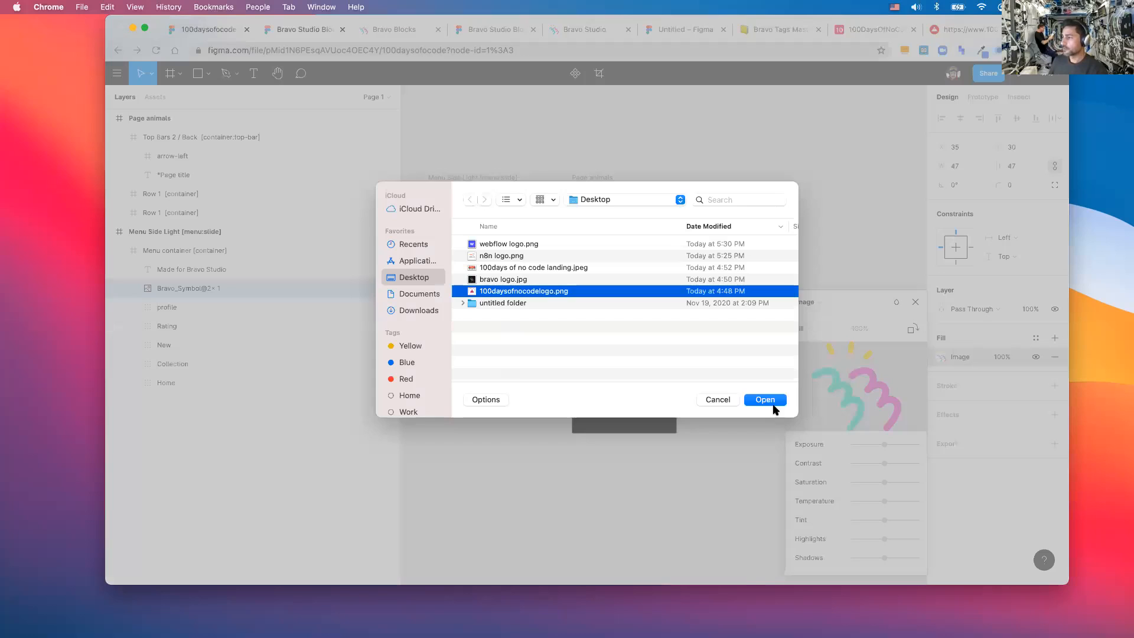
click(769, 403)
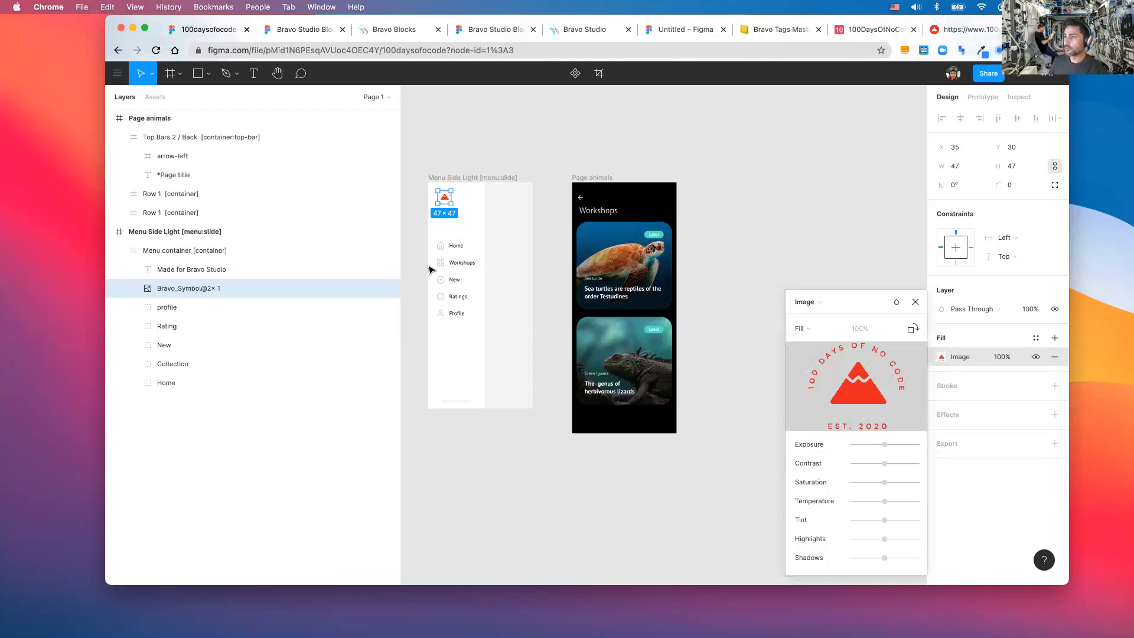
click(599, 210)
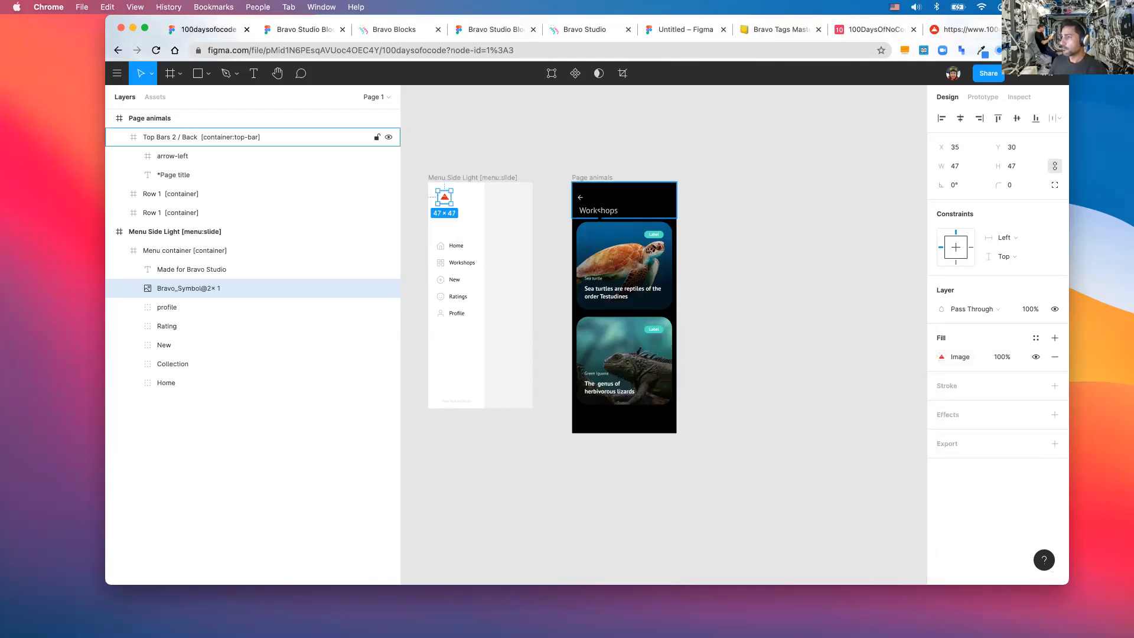
double_click(598, 211)
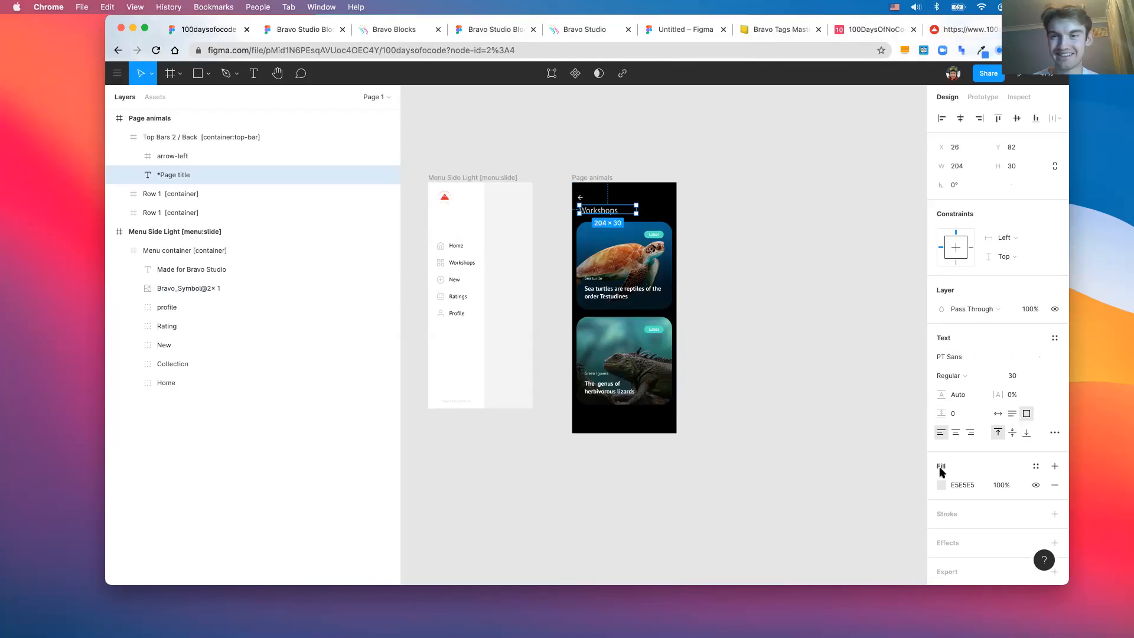
- Eyedrop the logo's red E42320 into the Workshops title's fill
click(940, 485)
key(i)
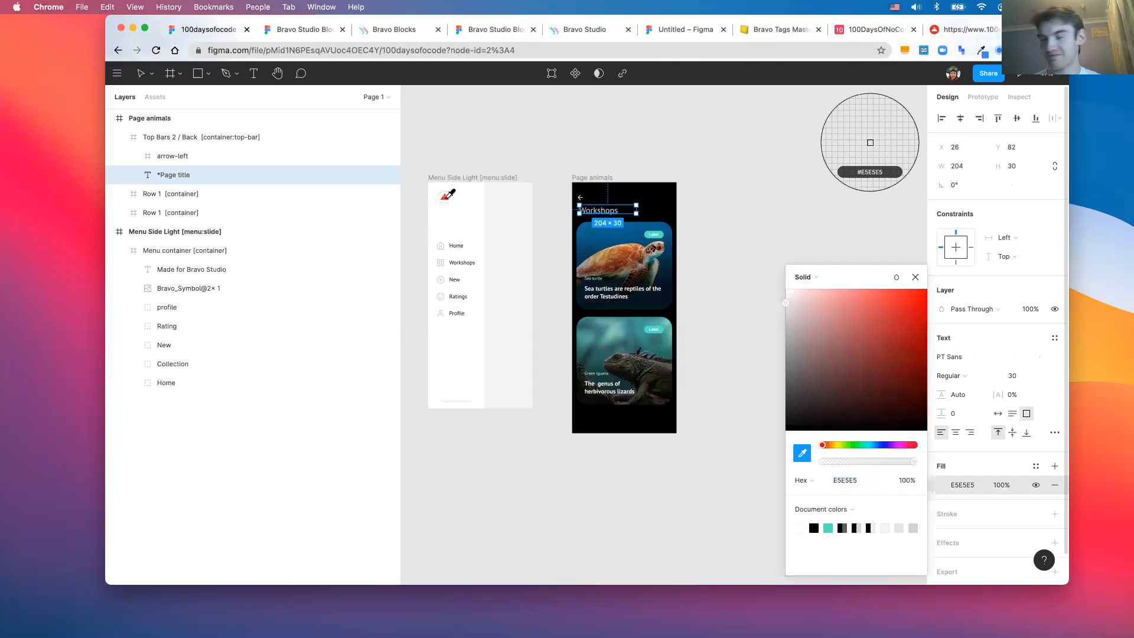
click(445, 197)
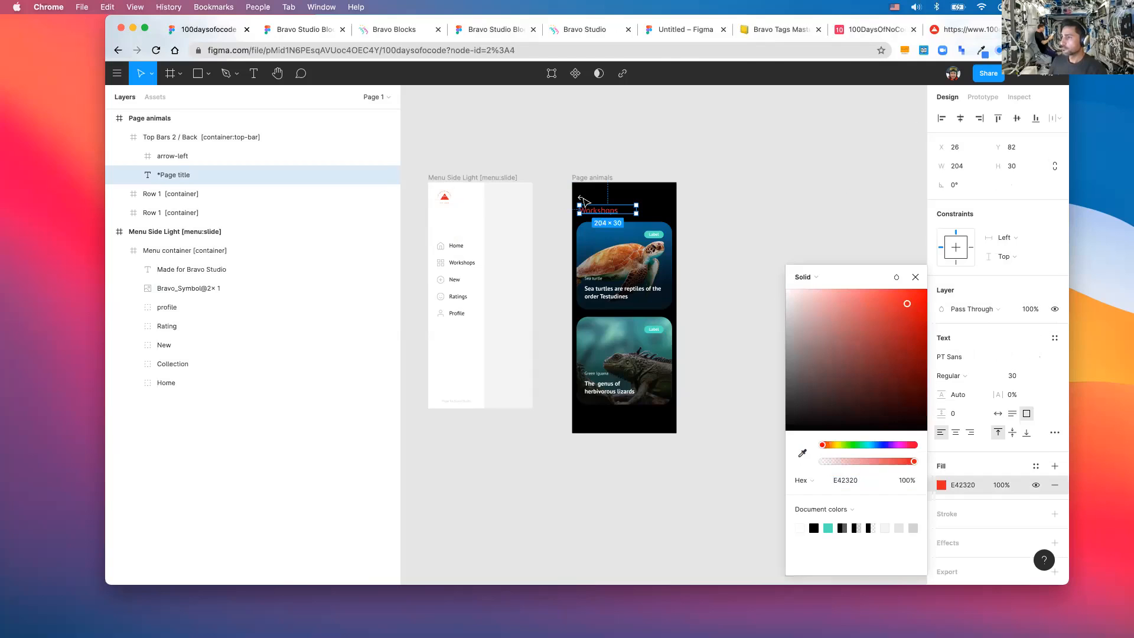
scroll(583, 201, up, 3)
- Make both stroke pieces of the header's back arrow black
click(582, 201)
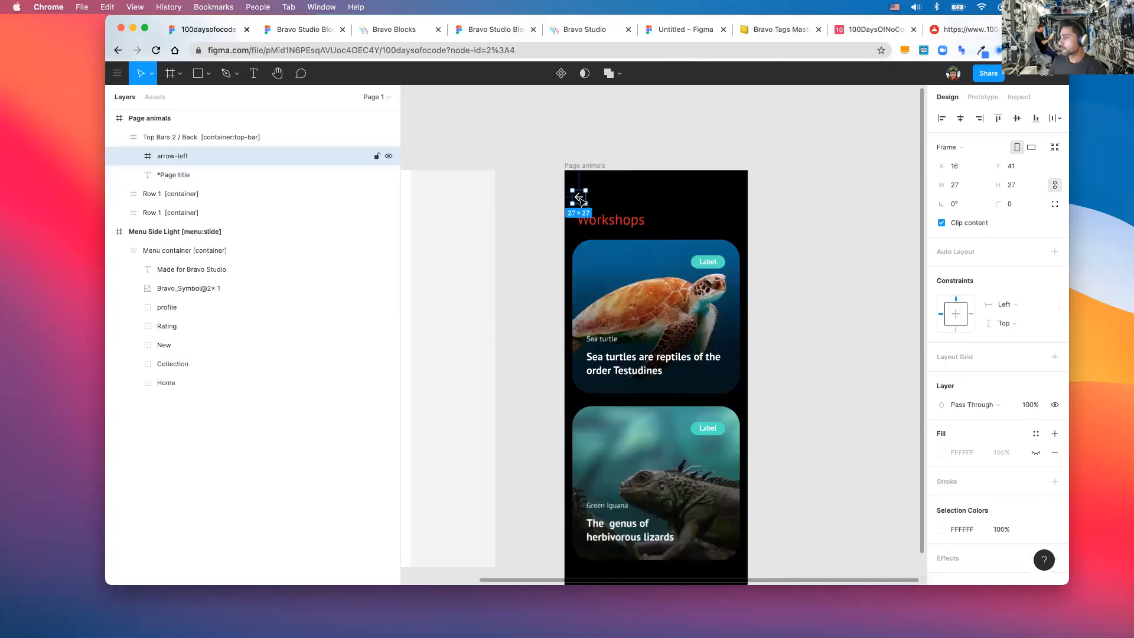
double_click(582, 200)
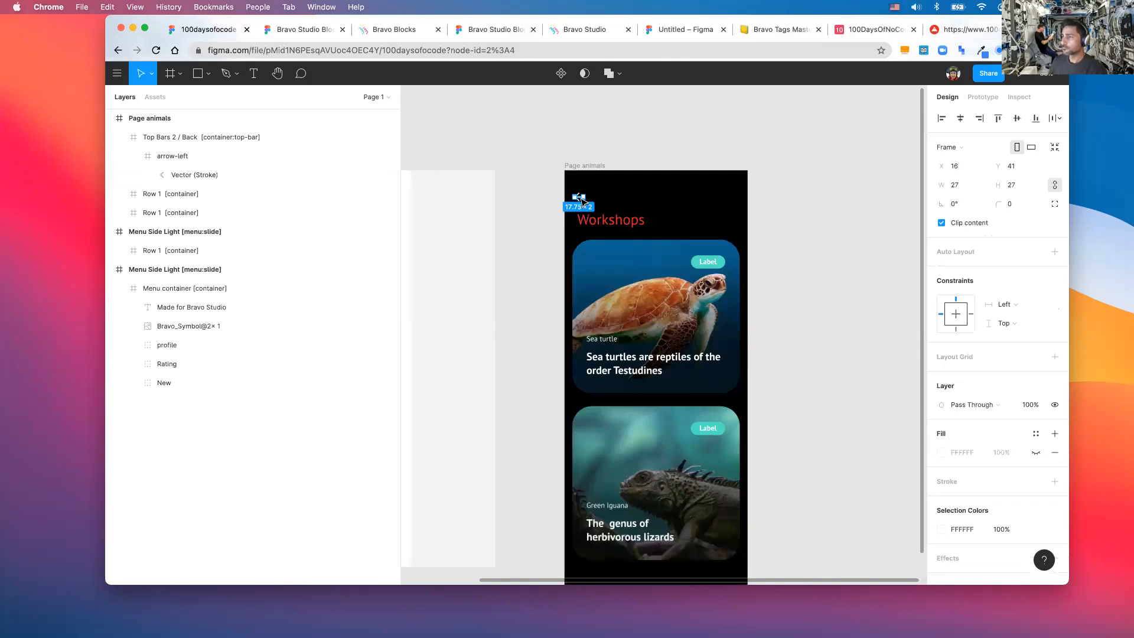
click(190, 192)
shift+click(190, 175)
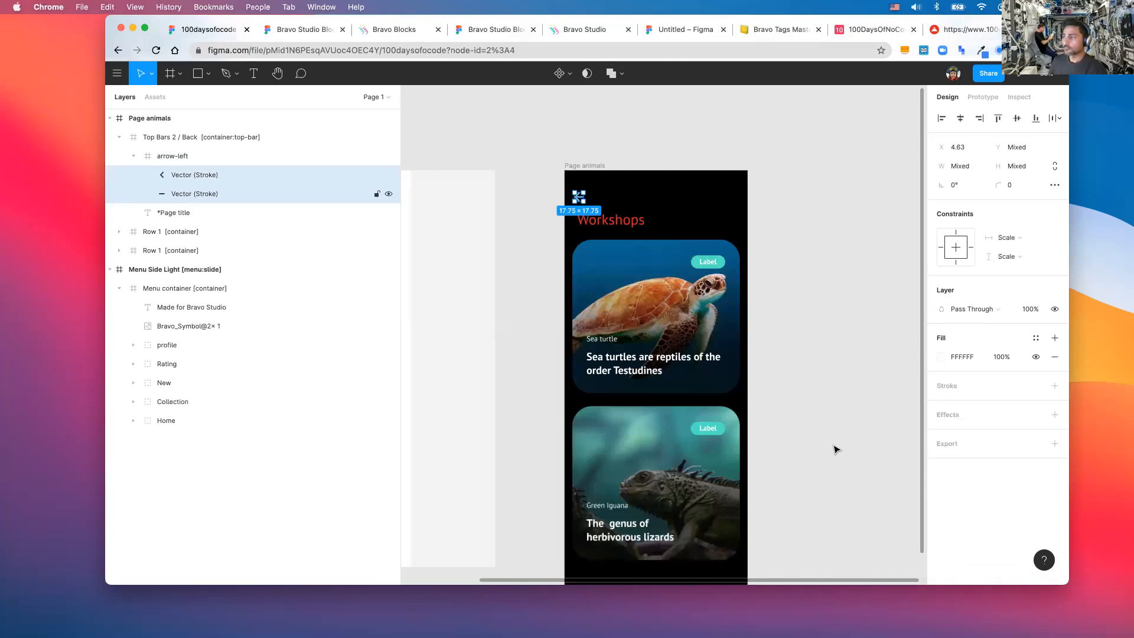
click(941, 356)
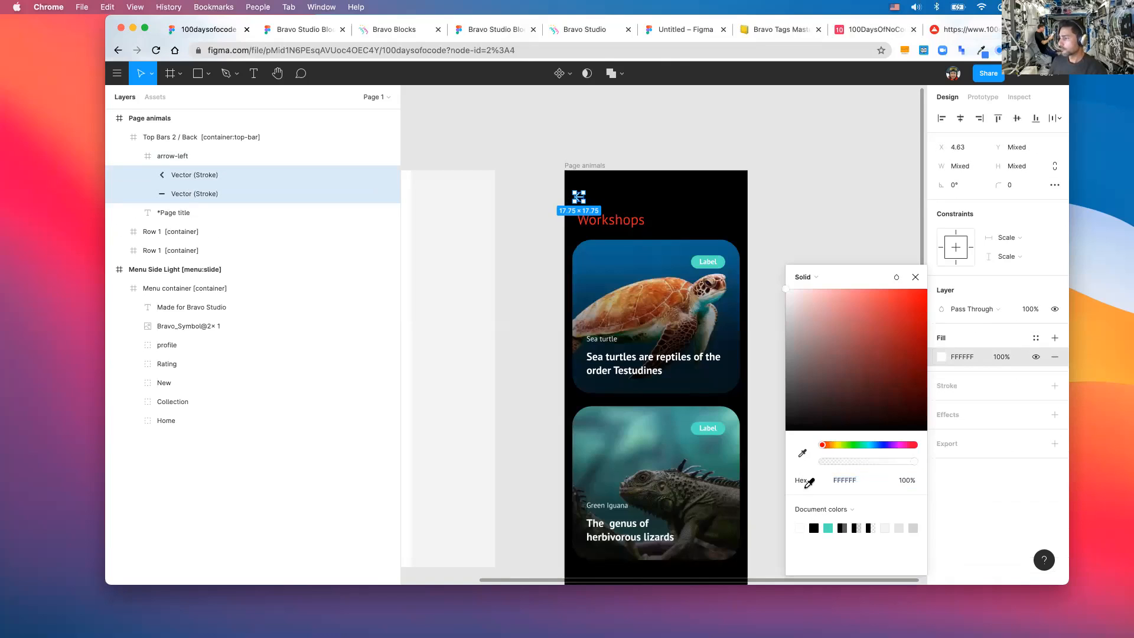
click(813, 528)
- Set the Page animals header bar's fill to white FFFFFF
click(587, 167)
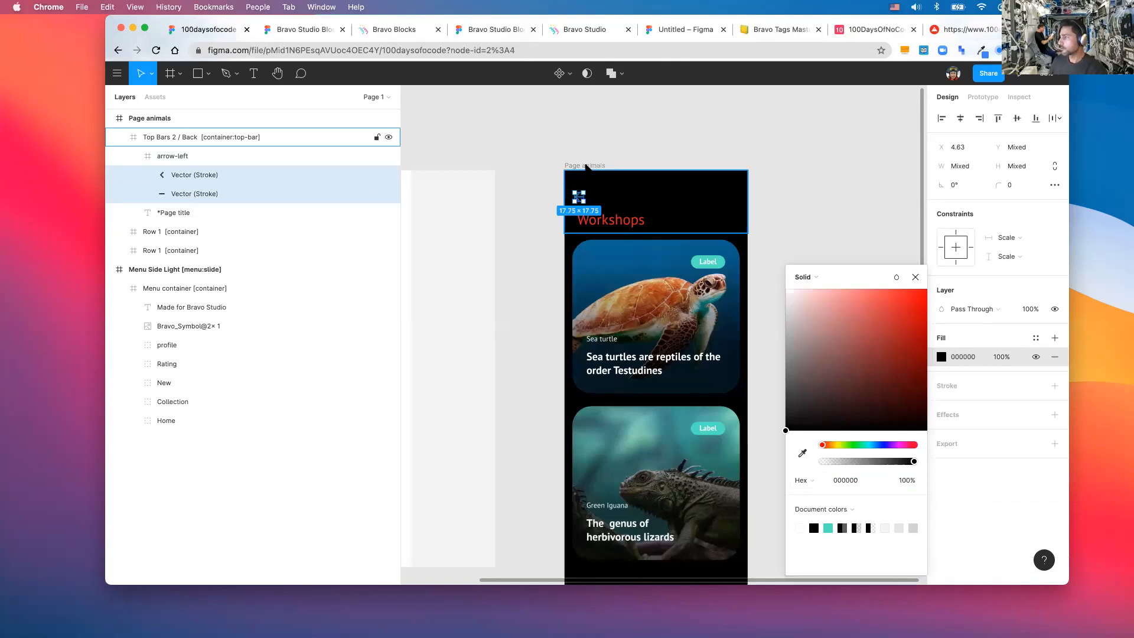
click(940, 395)
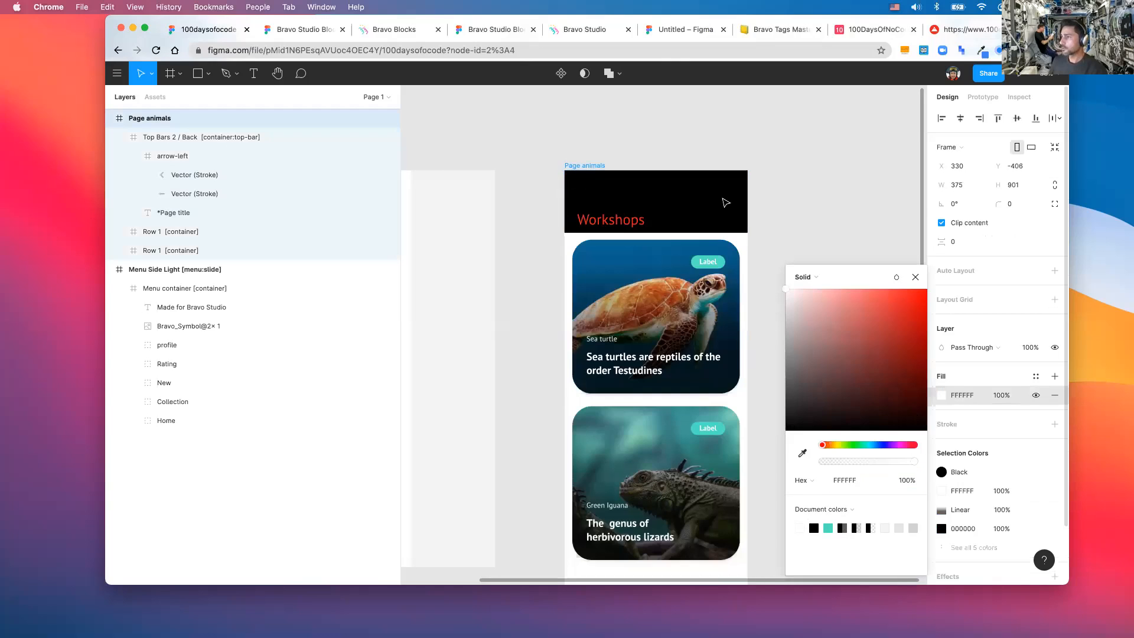
click(594, 184)
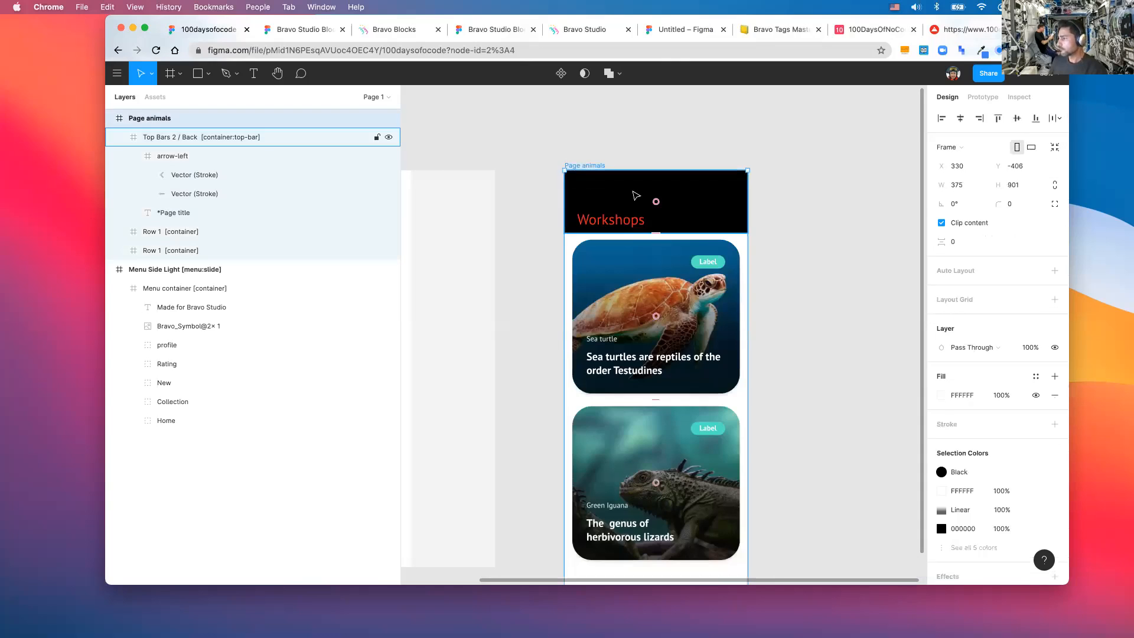
click(957, 490)
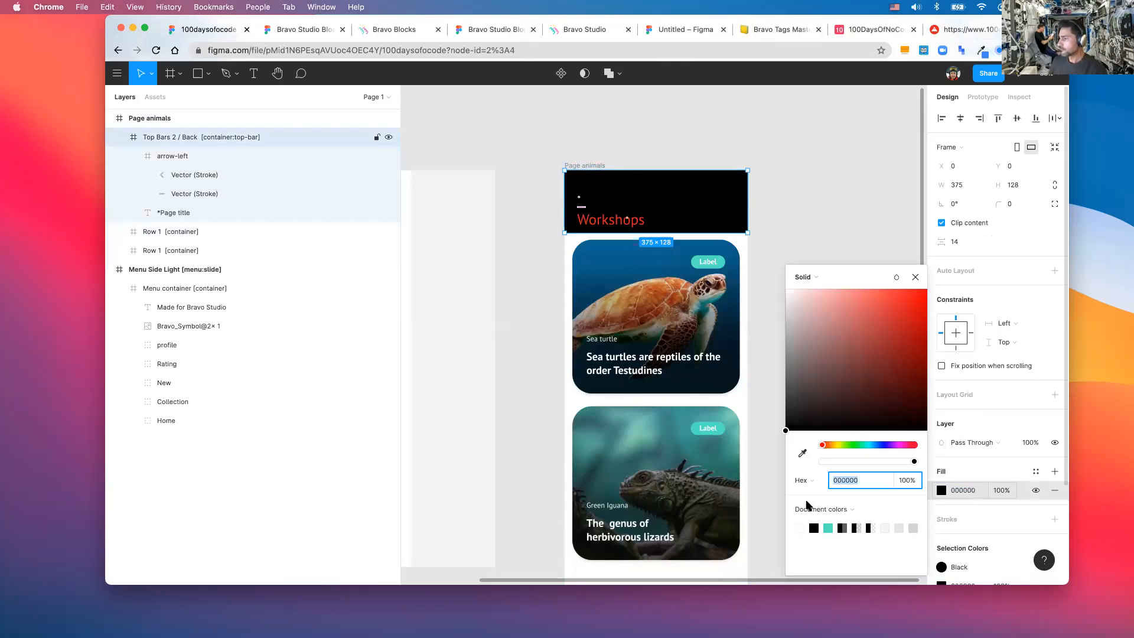
text(fff)
key(Return)
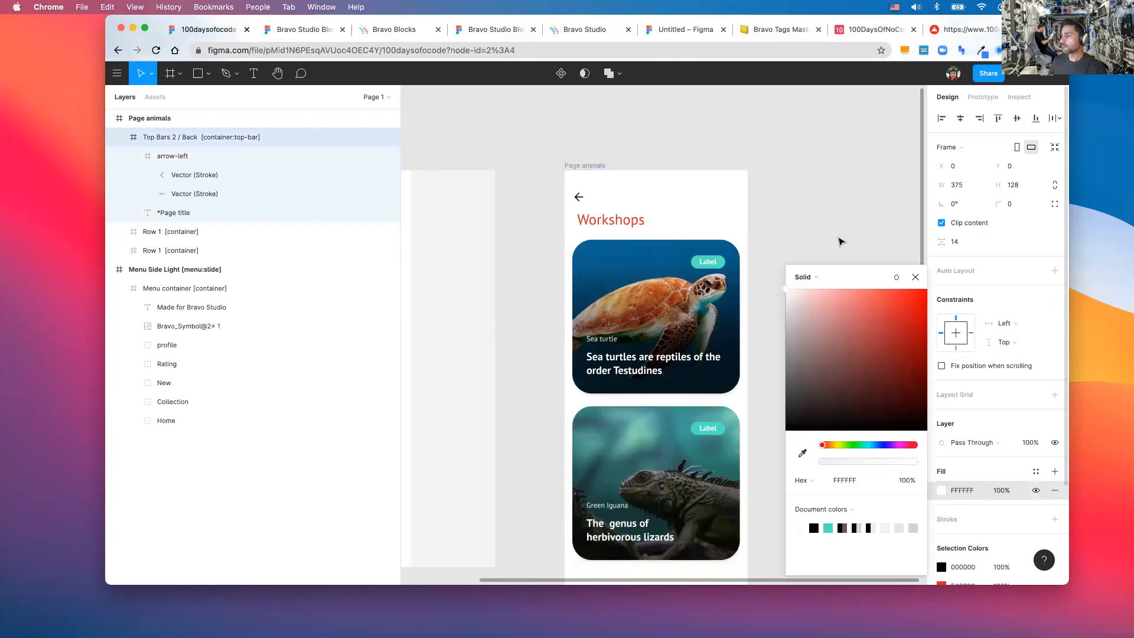
click(798, 260)
scroll(618, 260, down, 2)
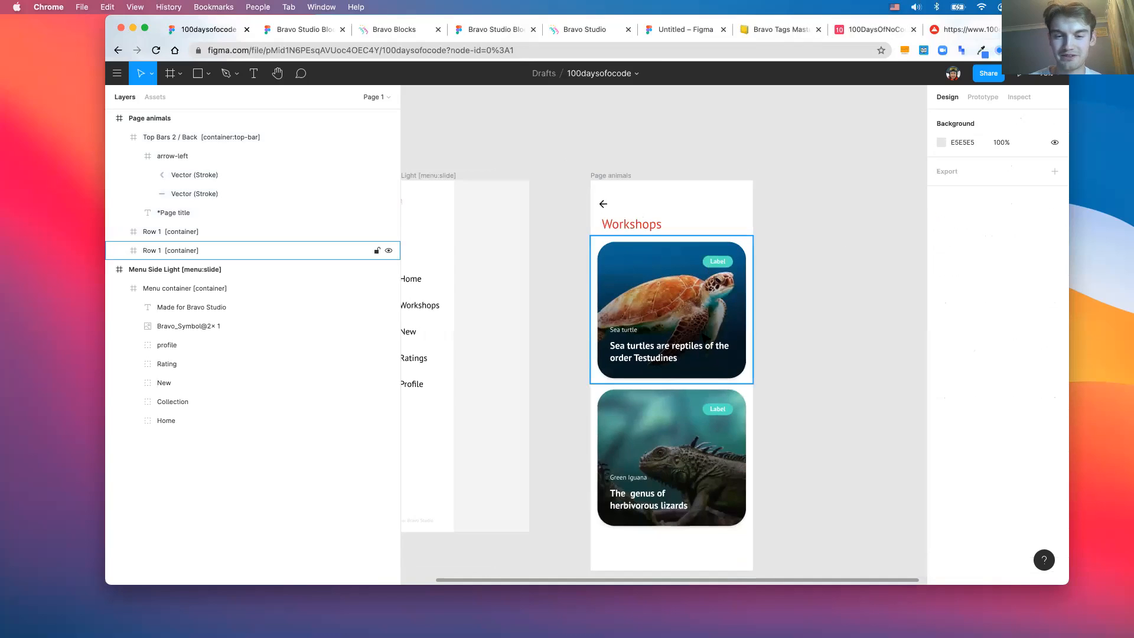
- Replace the first Workshops card's 'Sea turtle' subtitle with 'Bravo Studio'
scroll(593, 332, up, 3)
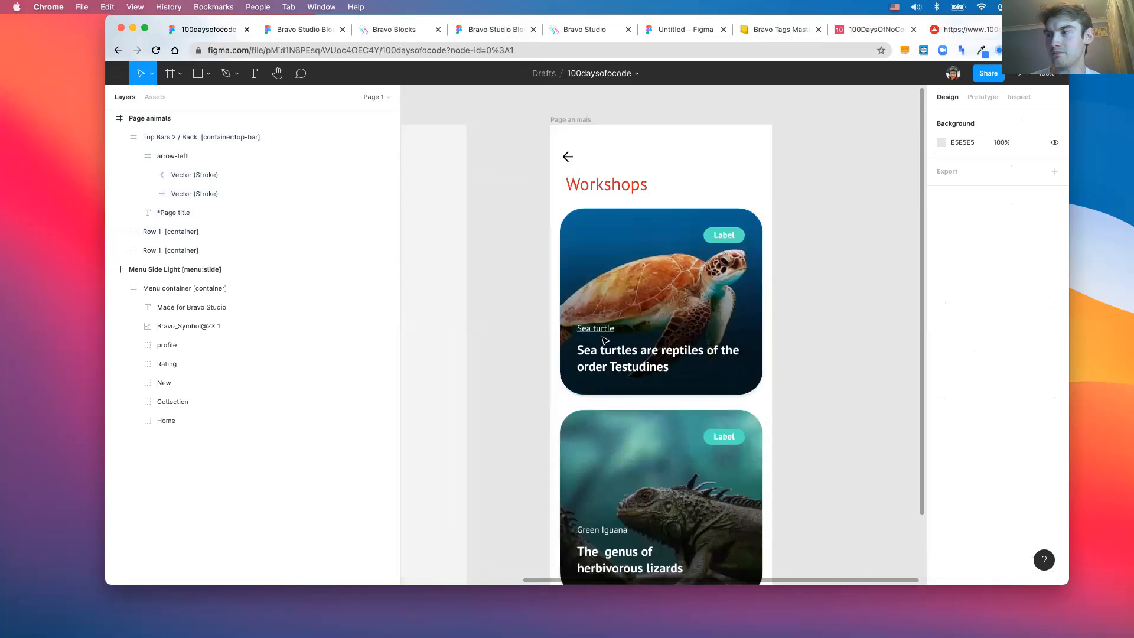
scroll(599, 331, up, 3)
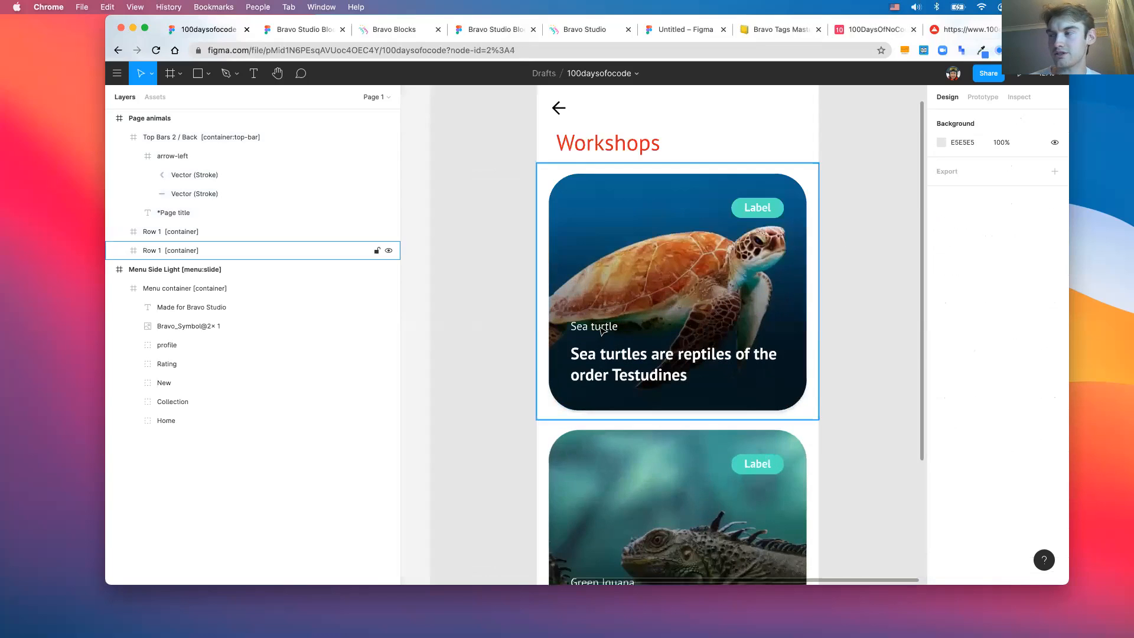
double_click(601, 328)
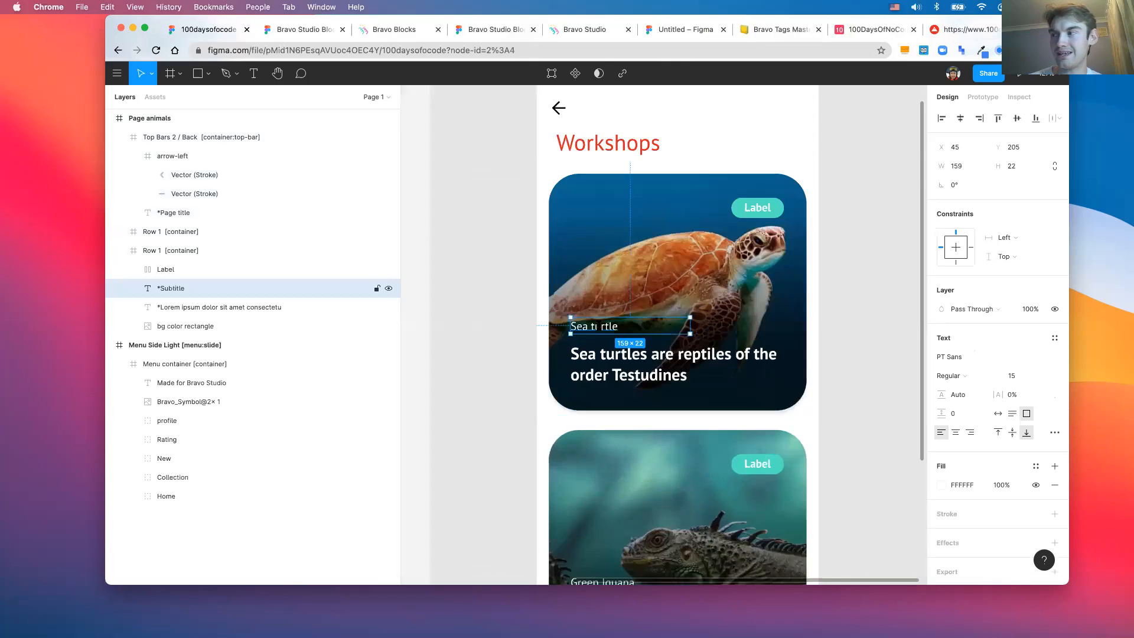
double_click(597, 326)
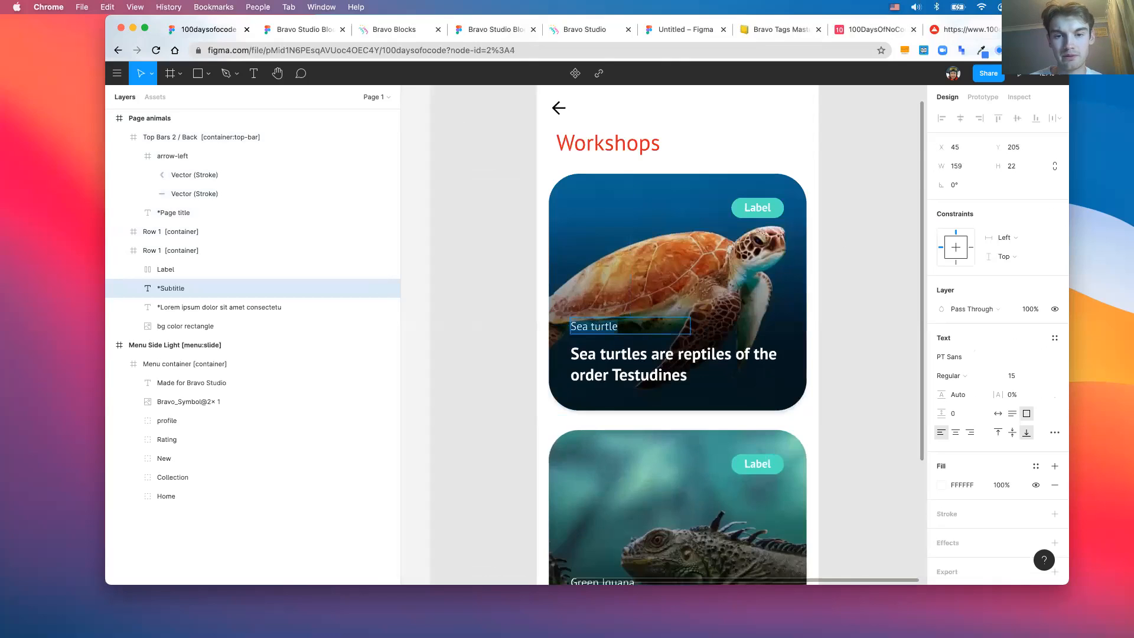
text(Bravo Studio)
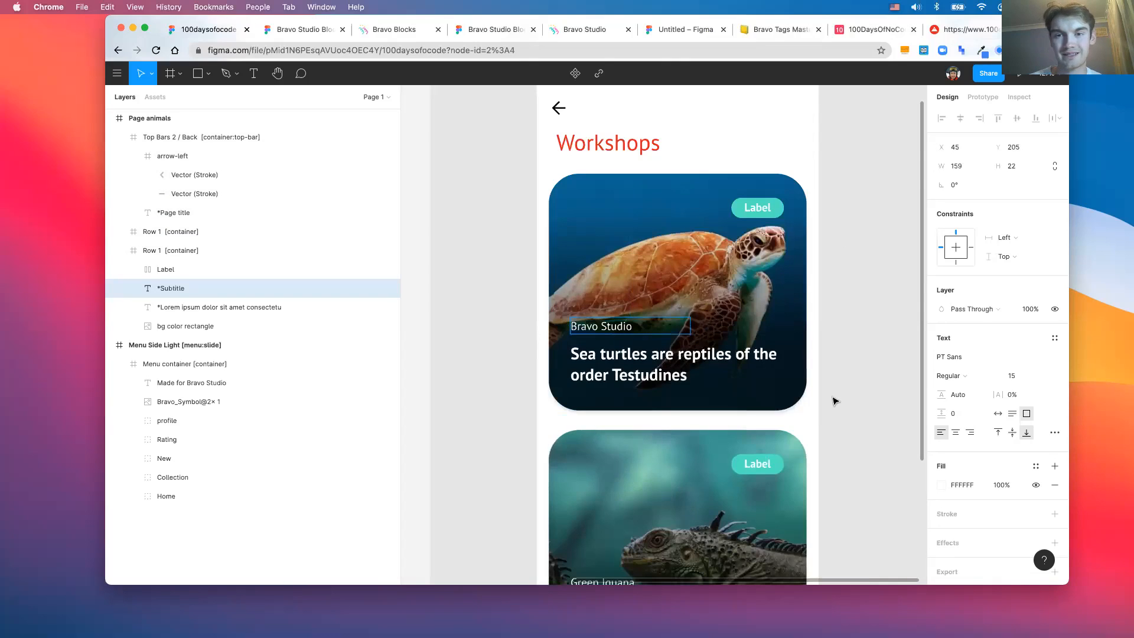
key(Escape)
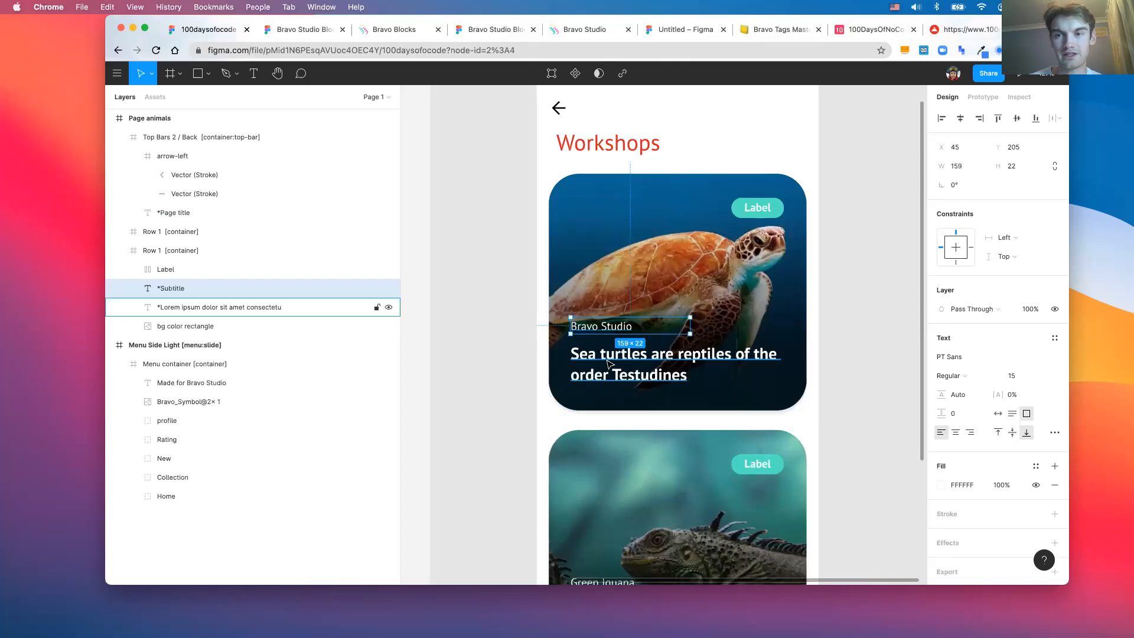
click(609, 355)
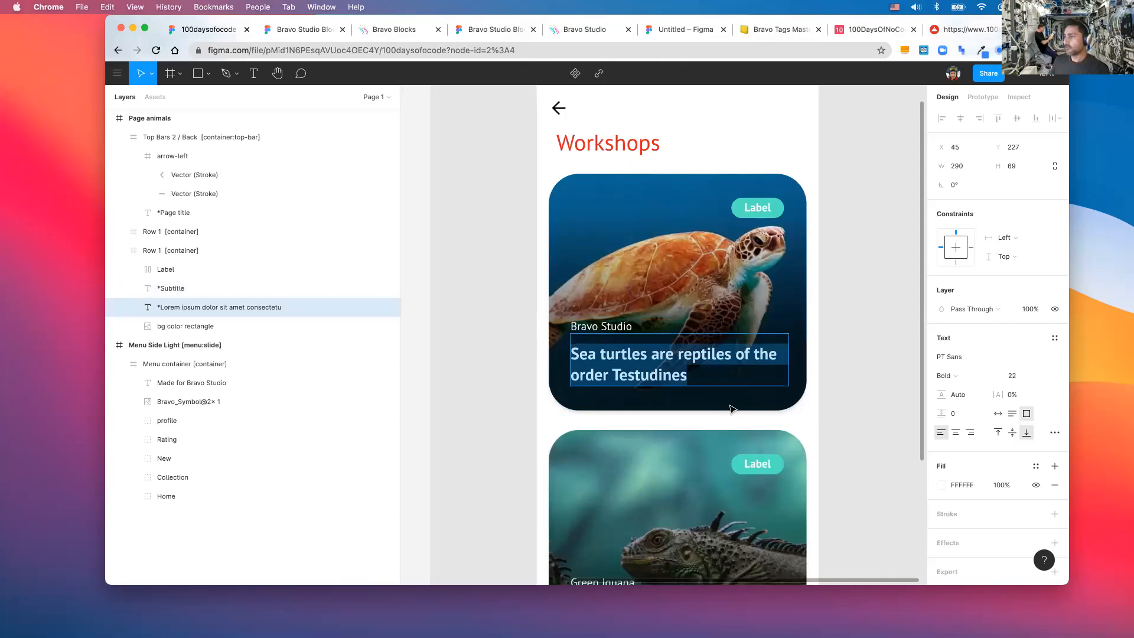
scroll(731, 408, up, 2)
scroll(730, 408, up, 1)
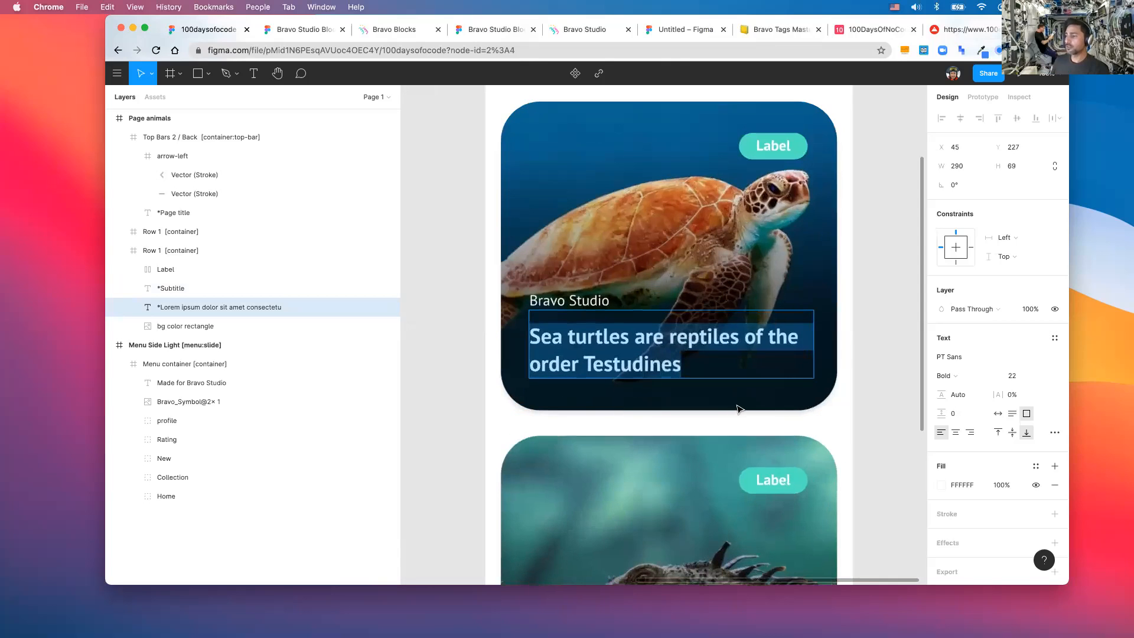
scroll(738, 409, down, 1)
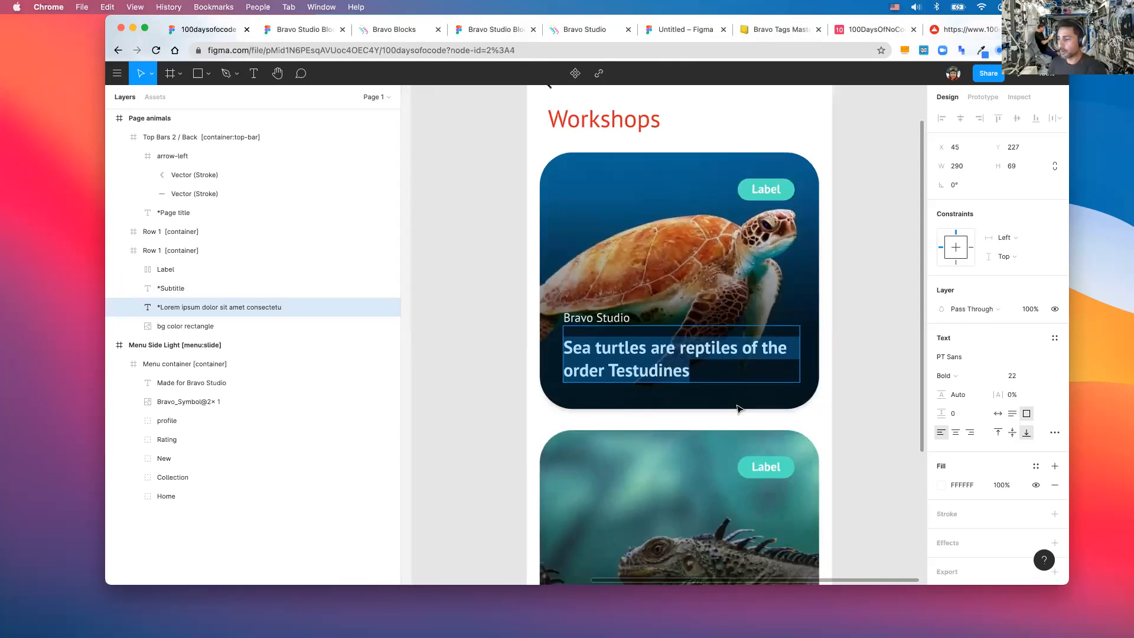
scroll(748, 407, down, 1)
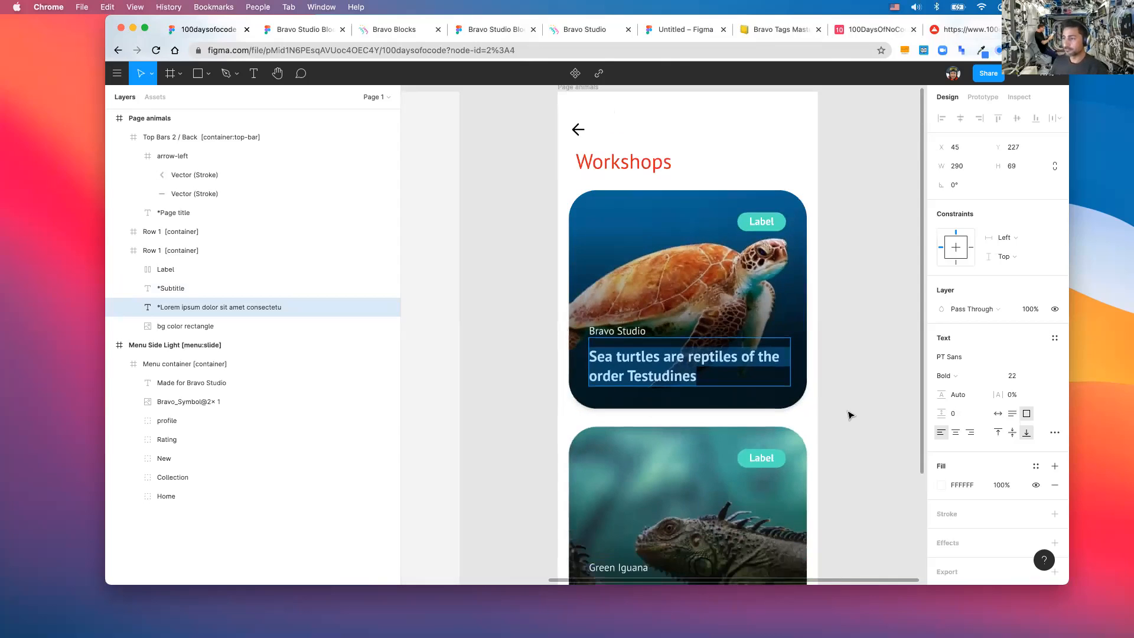
scroll(849, 415, up, 2)
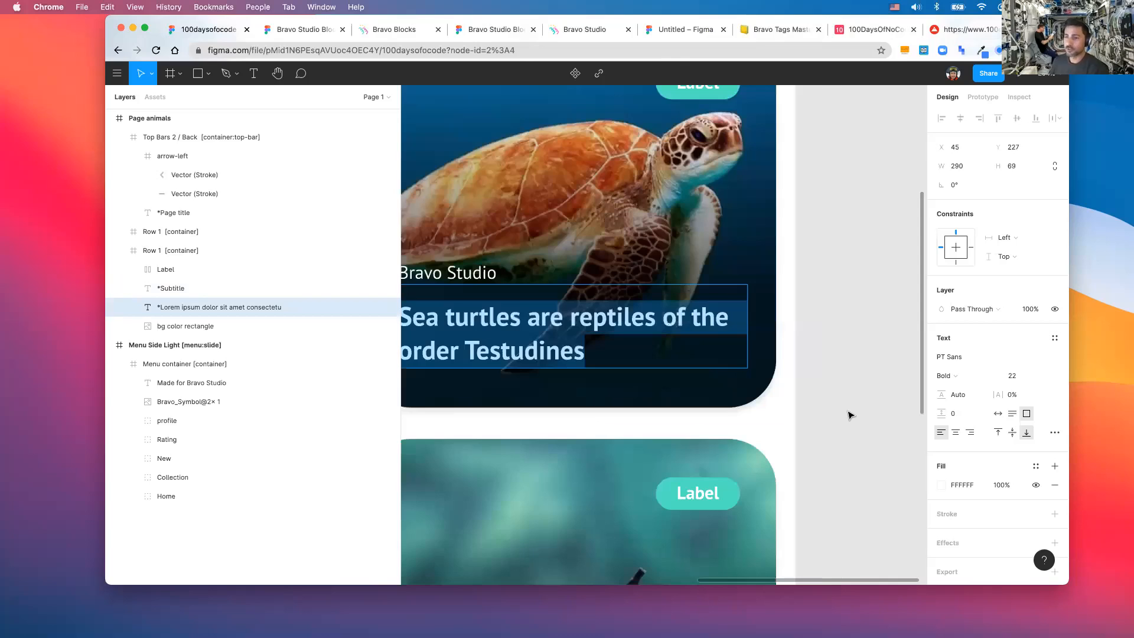
scroll(849, 415, down, 1)
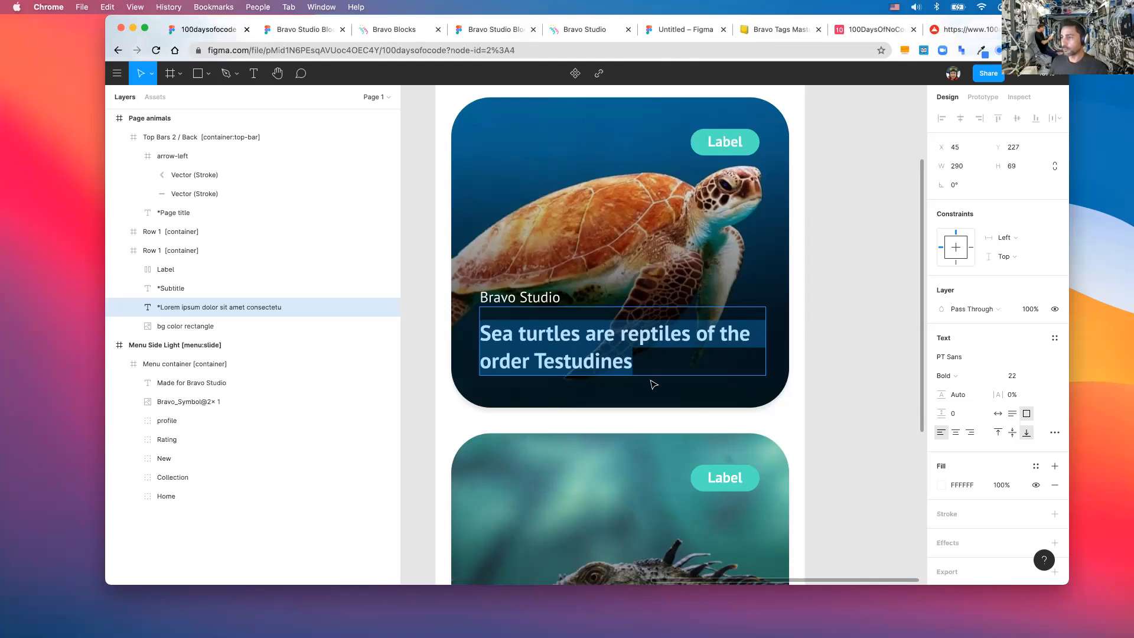
scroll(653, 384, up, 3)
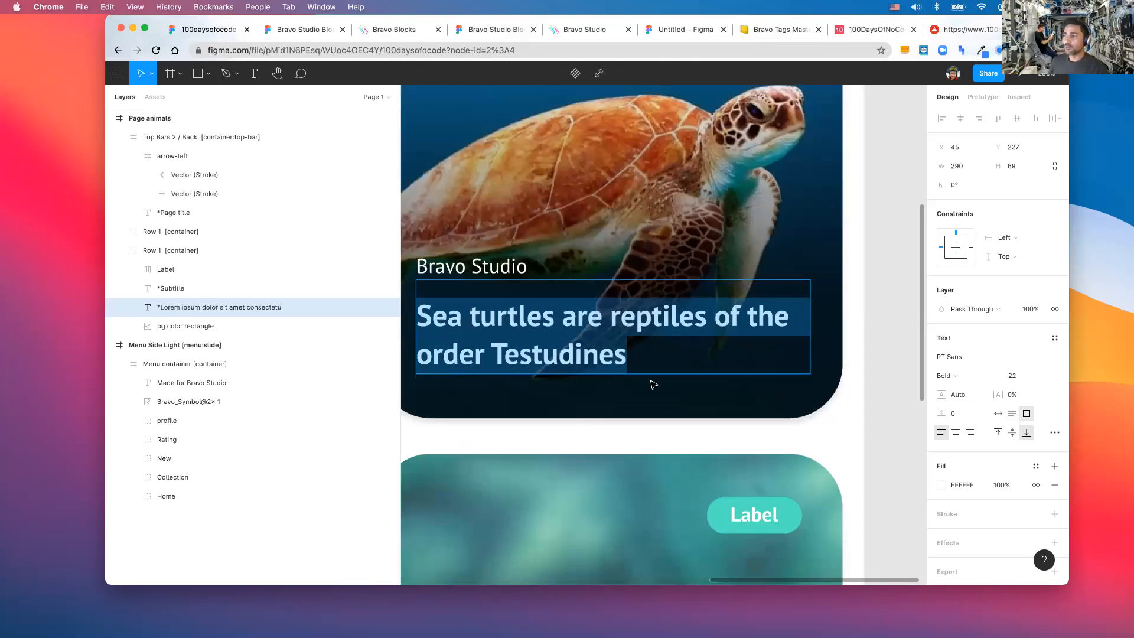
scroll(654, 384, down, 2)
scroll(652, 383, down, 2)
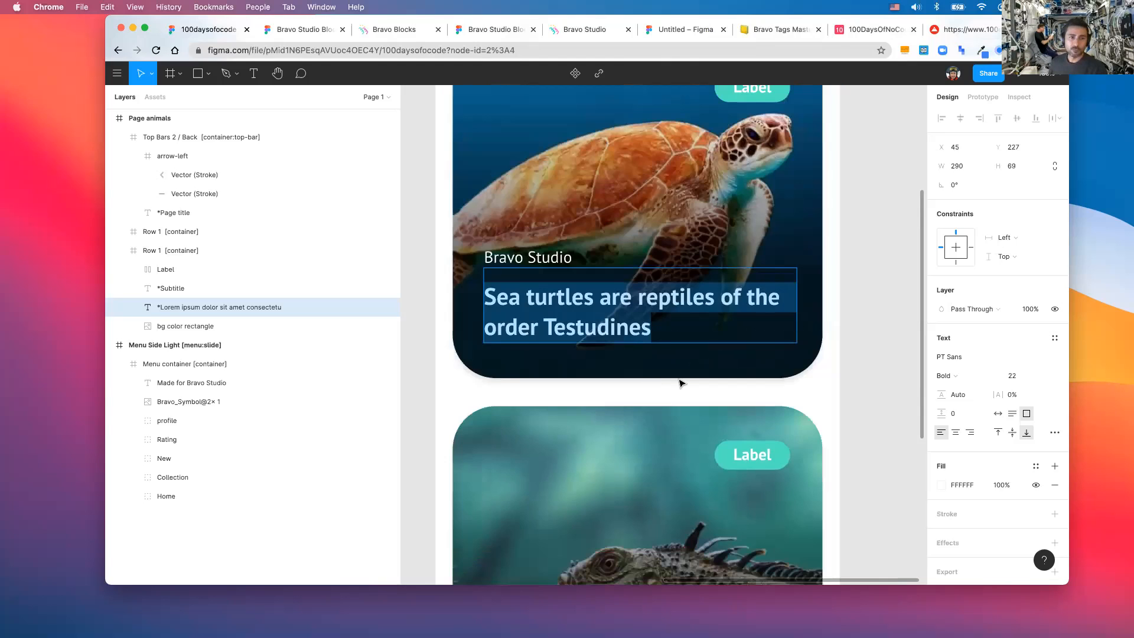
scroll(680, 381, down, 1)
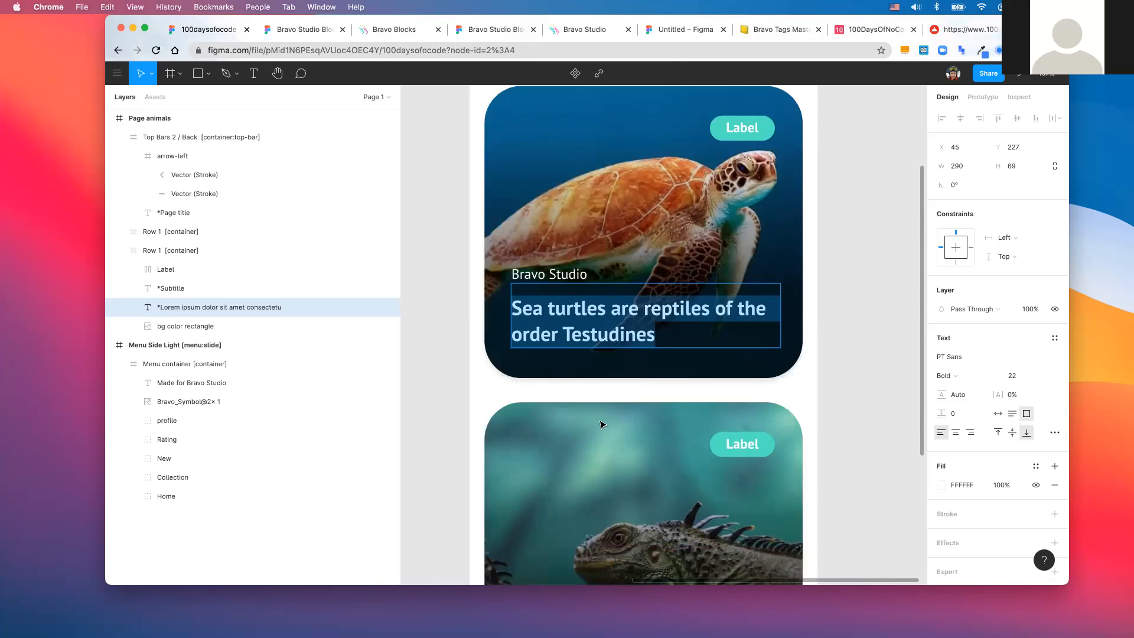
- Copy Bravo Studio's brief description 'From Figma to App Store' in Airtable, then return to Figma
click(562, 309)
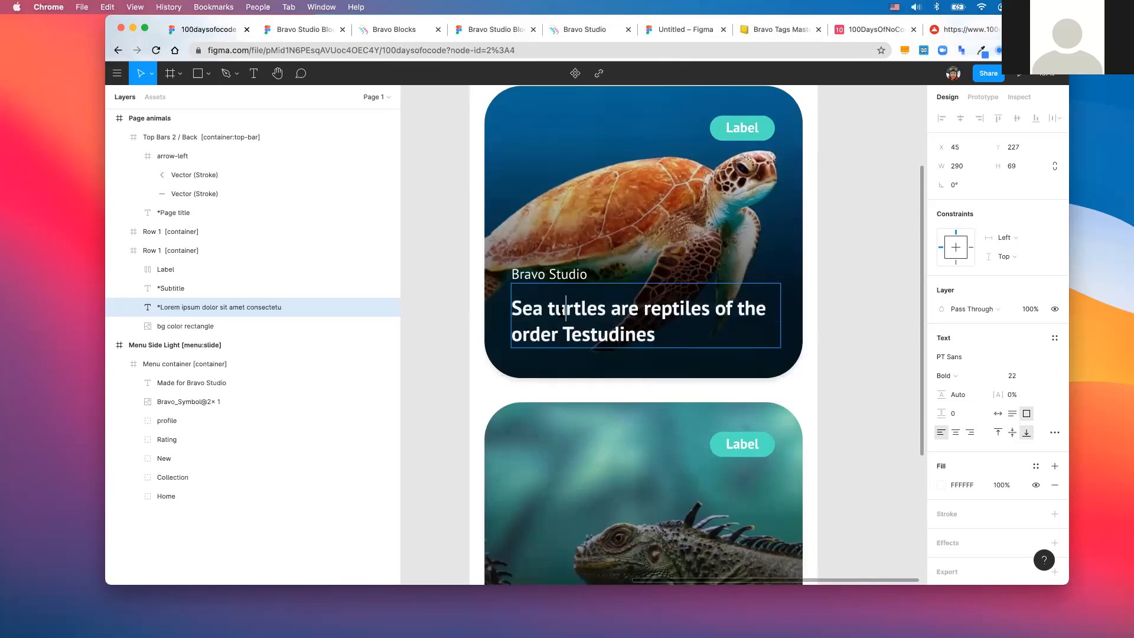
key(super+8)
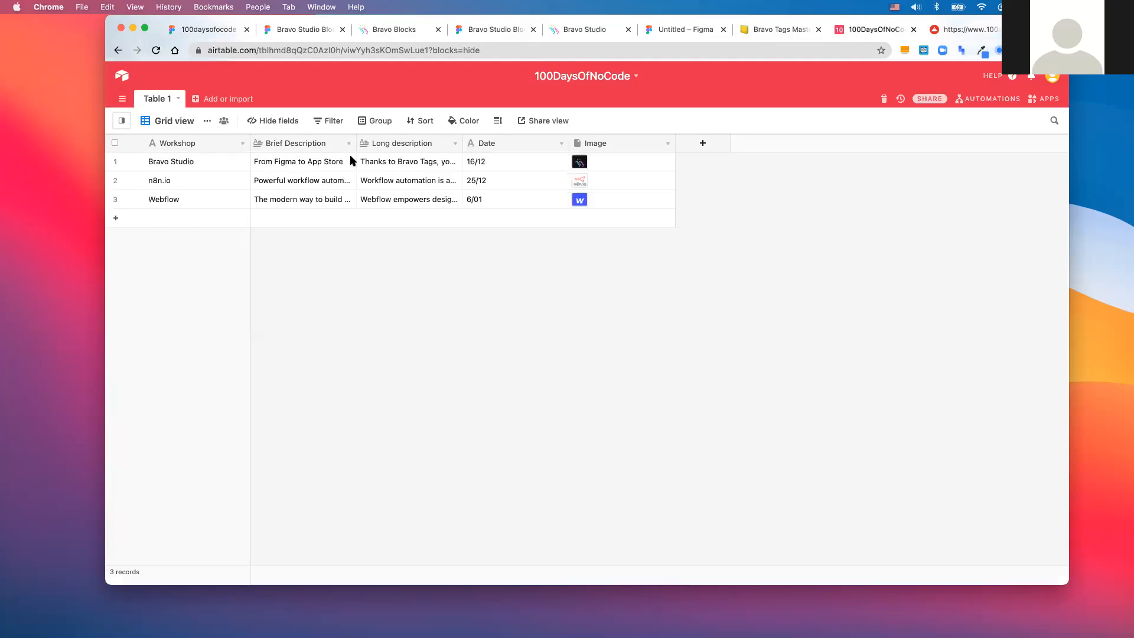
click(297, 161)
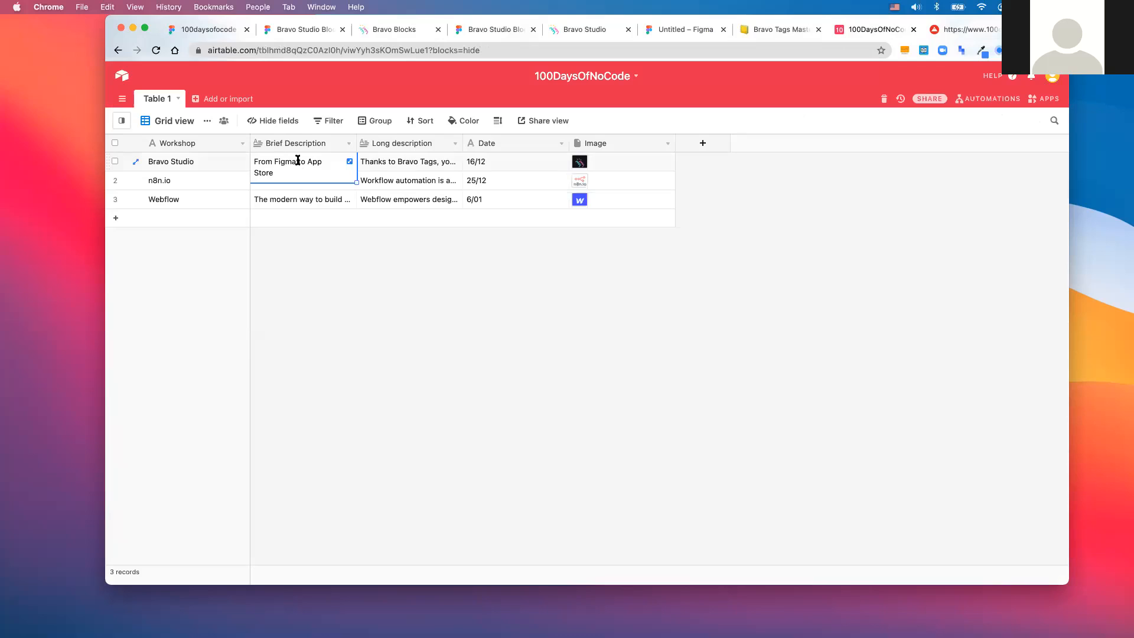
key(Return)
key(super+c)
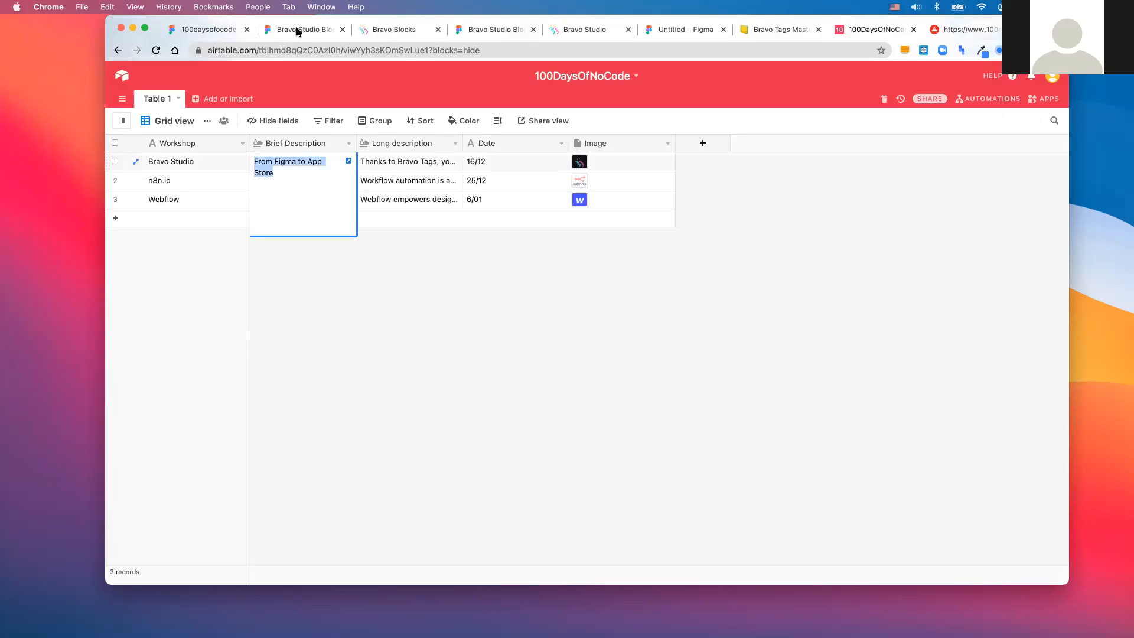
key(Escape)
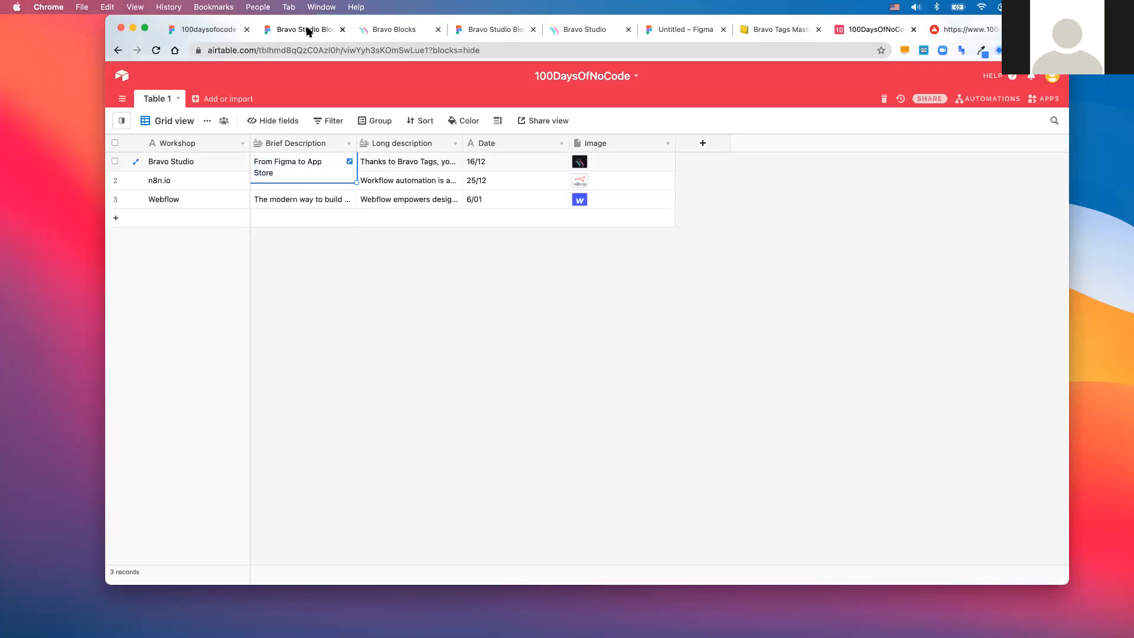
click(210, 31)
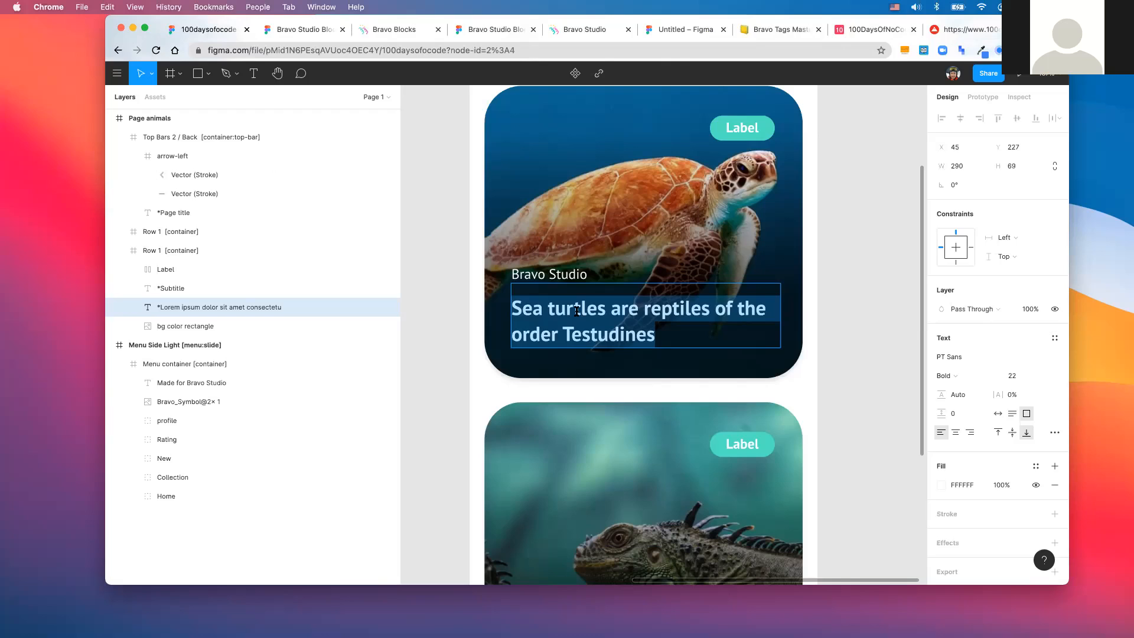
- Re-fetch the 'From Figma to App Store' description from Airtable and come back to the Figma file
key(super+v)
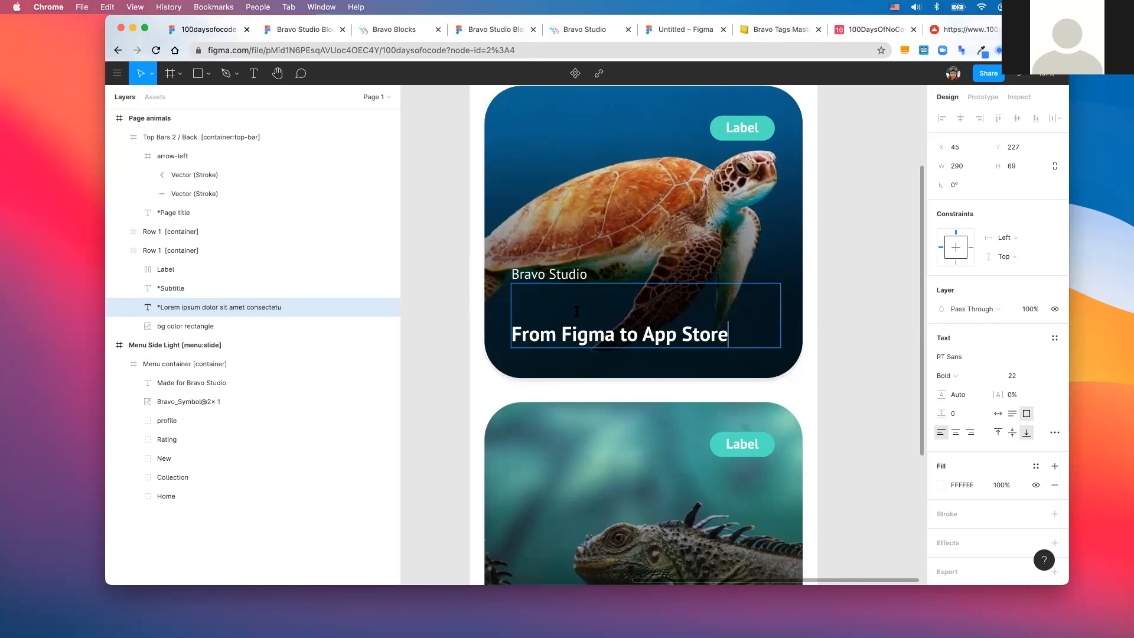
key(super+z)
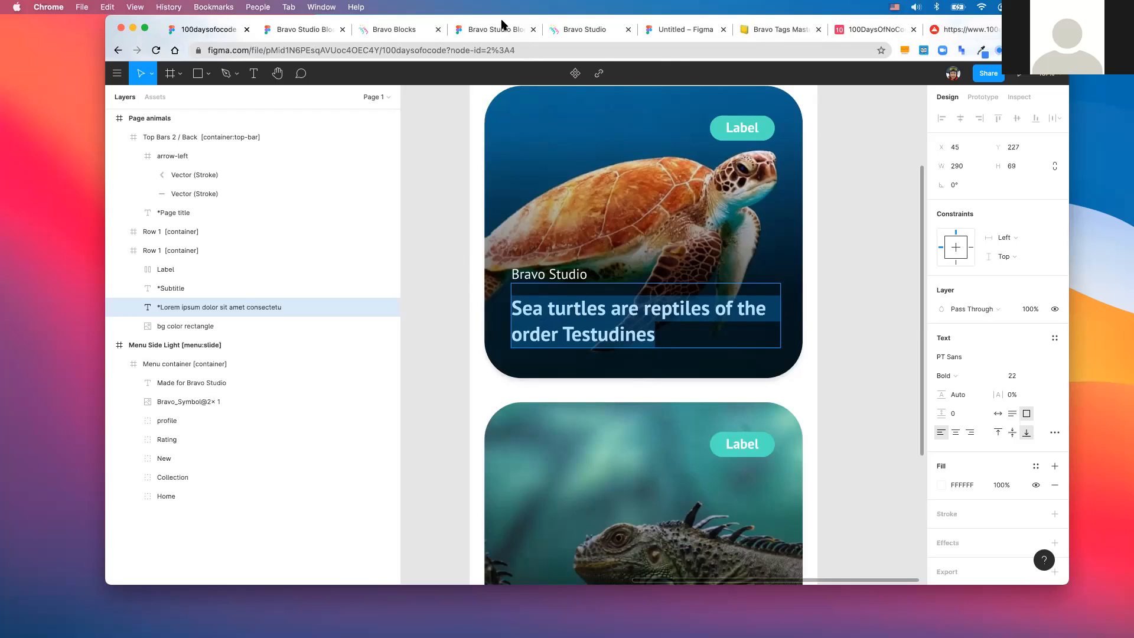
key(super+8)
click(306, 162)
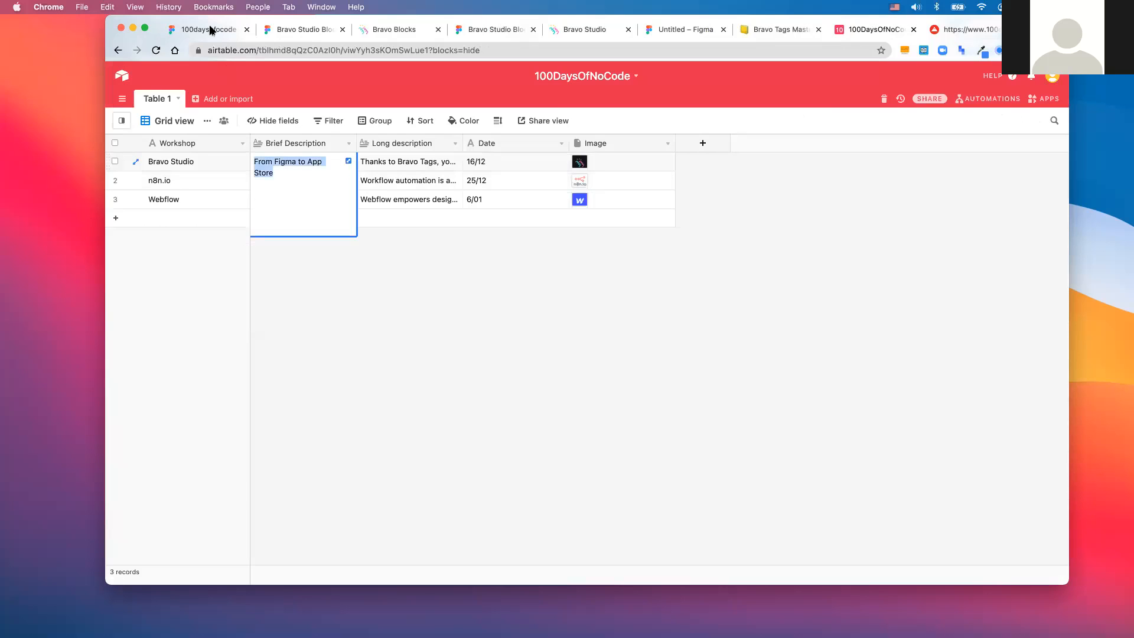
click(281, 30)
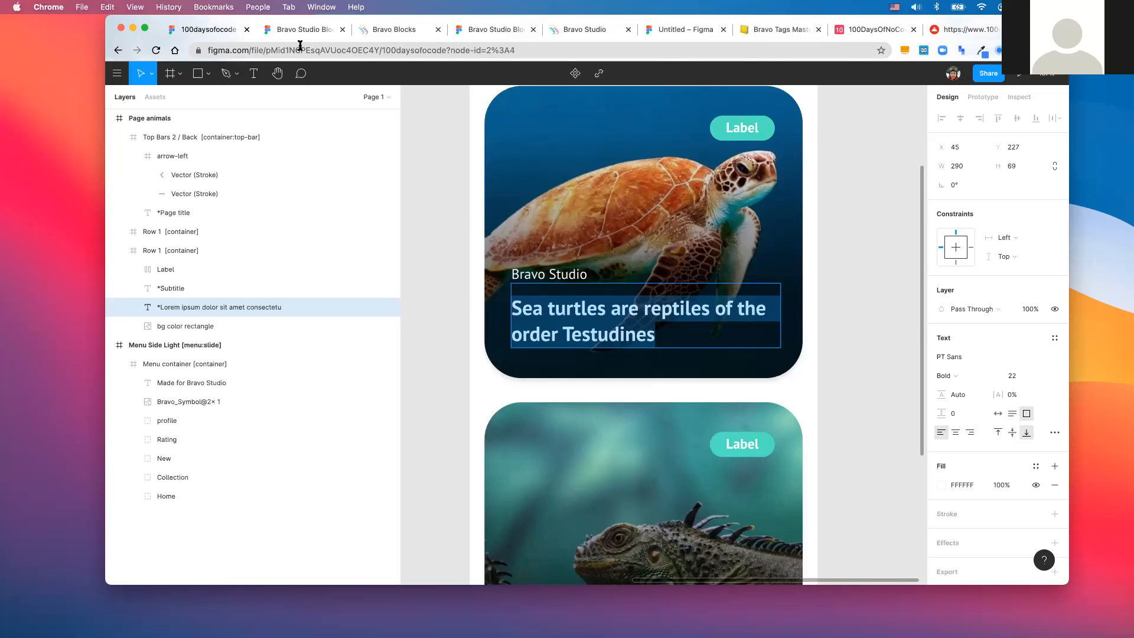
key(super+3)
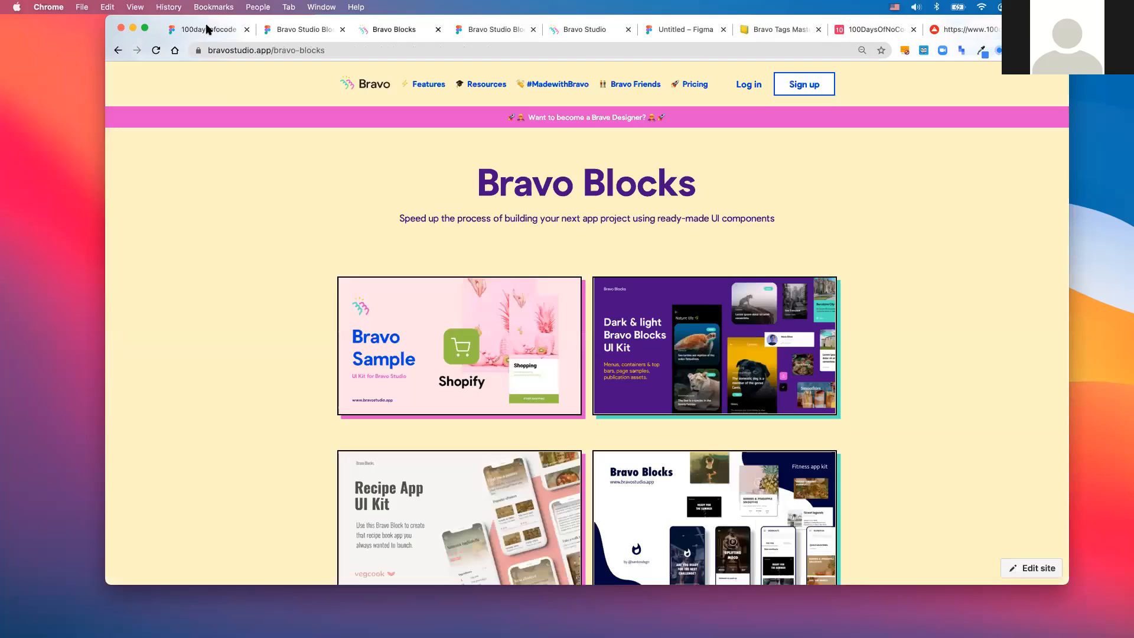
key(super+1)
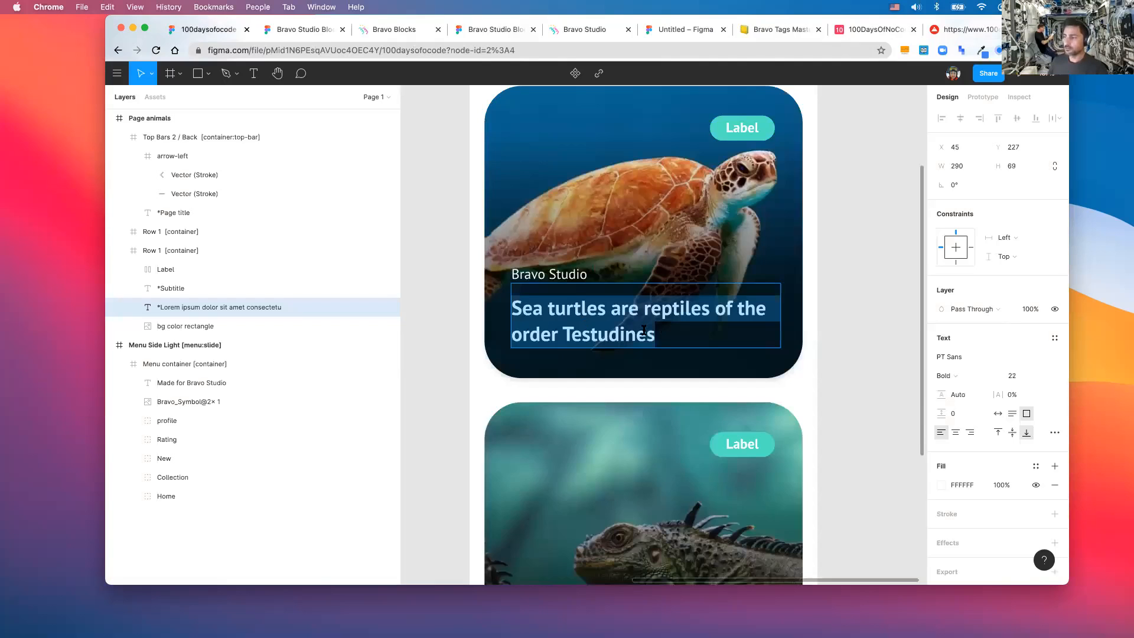
- Replace the card headline with 'From Figma to App Store' and align it to the top
click(653, 335)
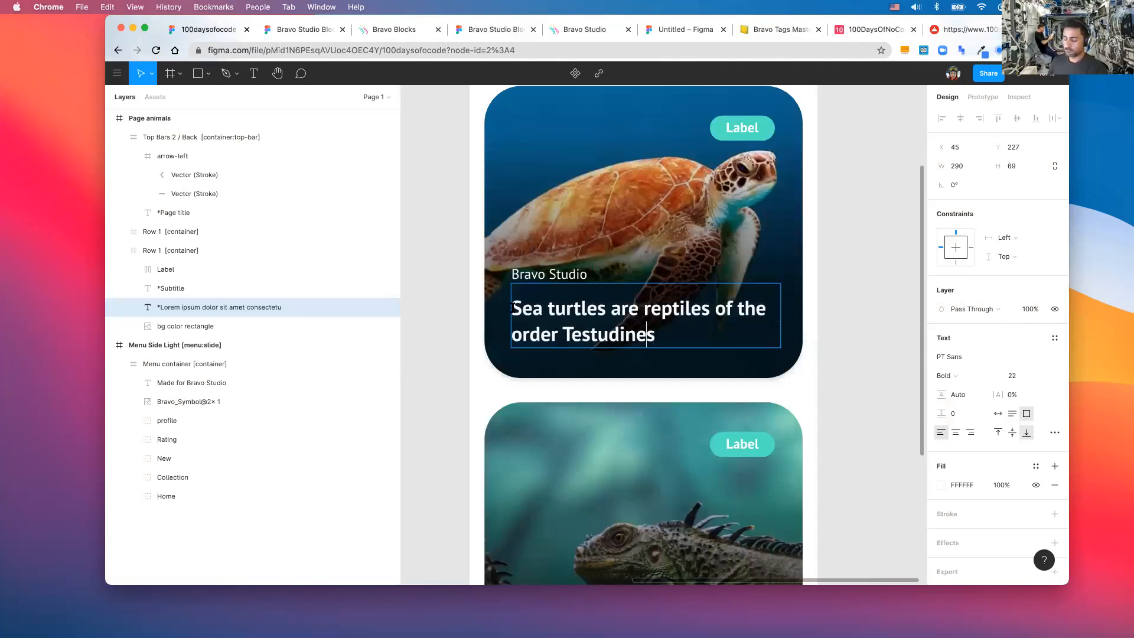
key(super+a)
key(super+c)
key(super+v)
key(Escape)
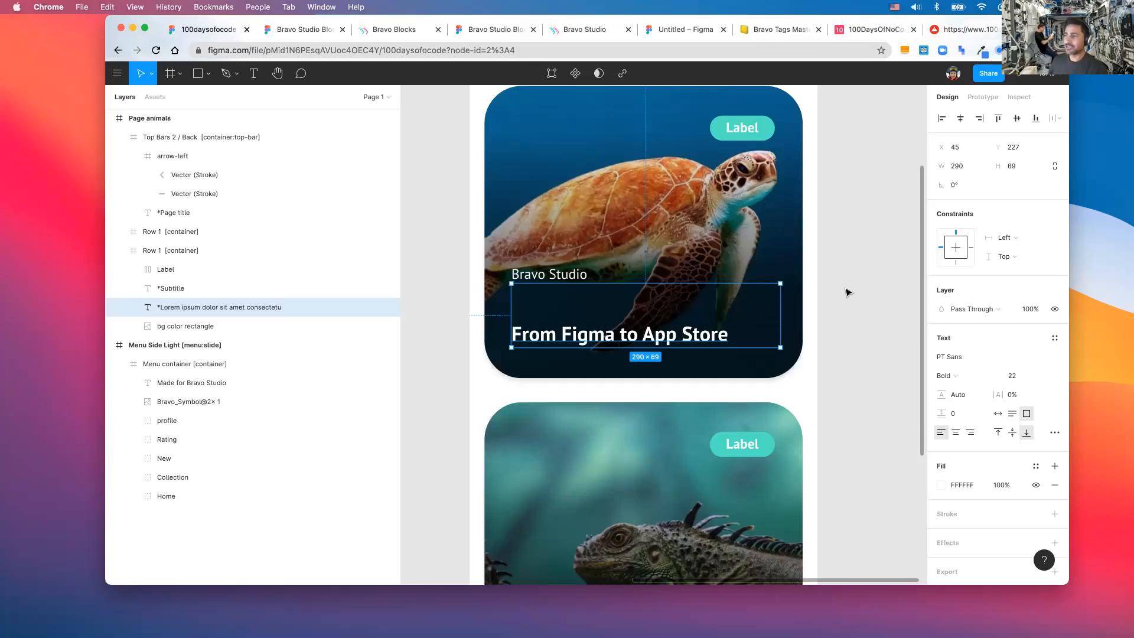
key(Escape)
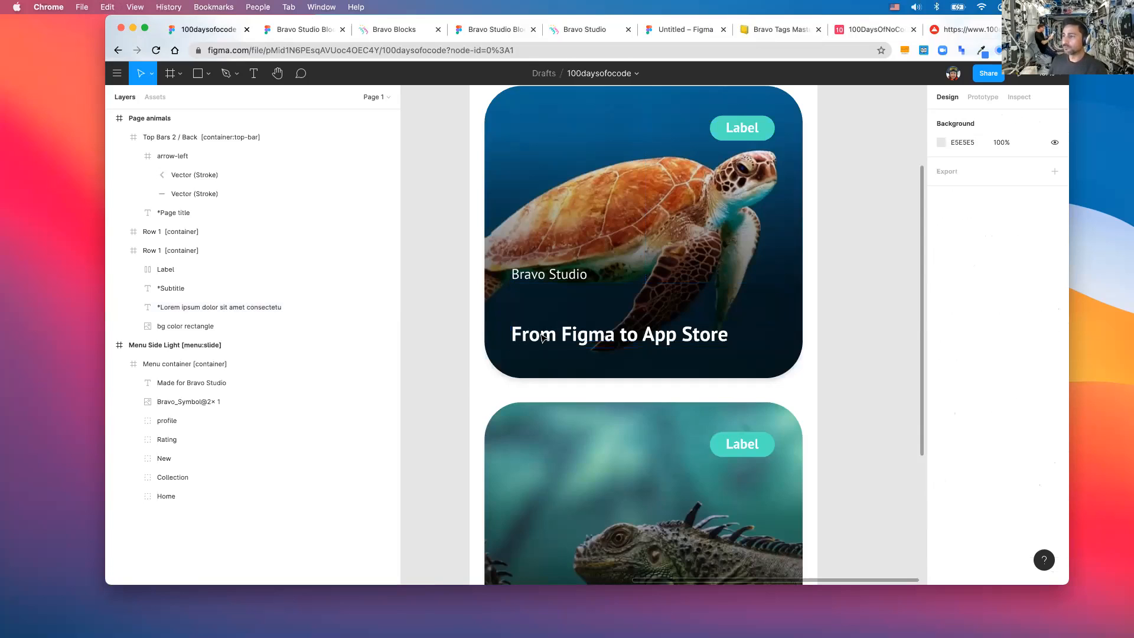
double_click(542, 336)
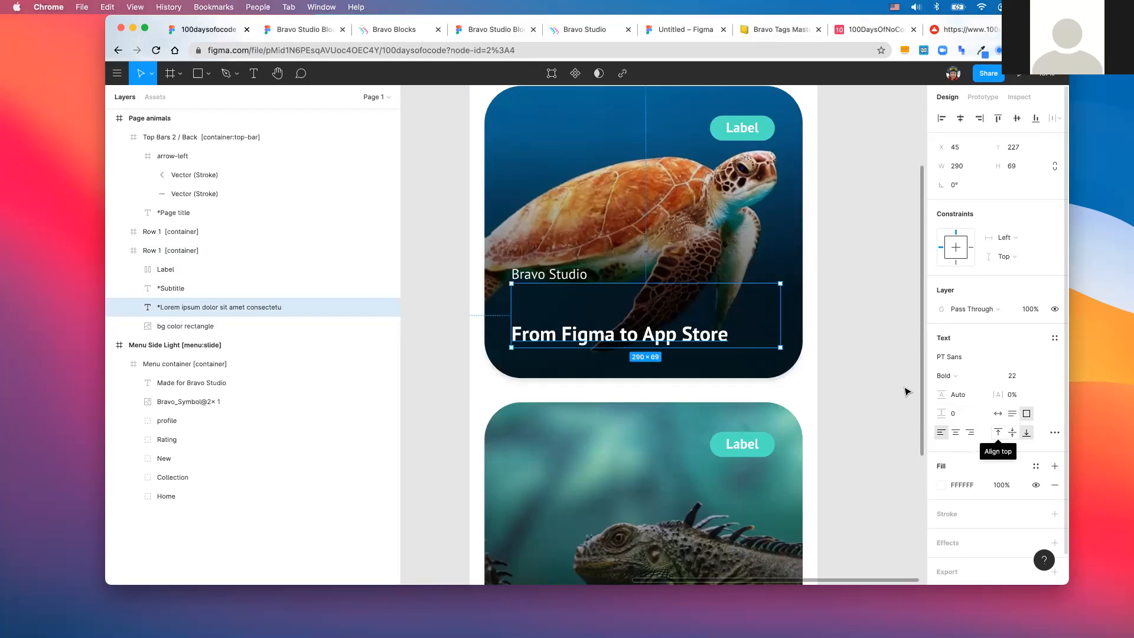
click(802, 386)
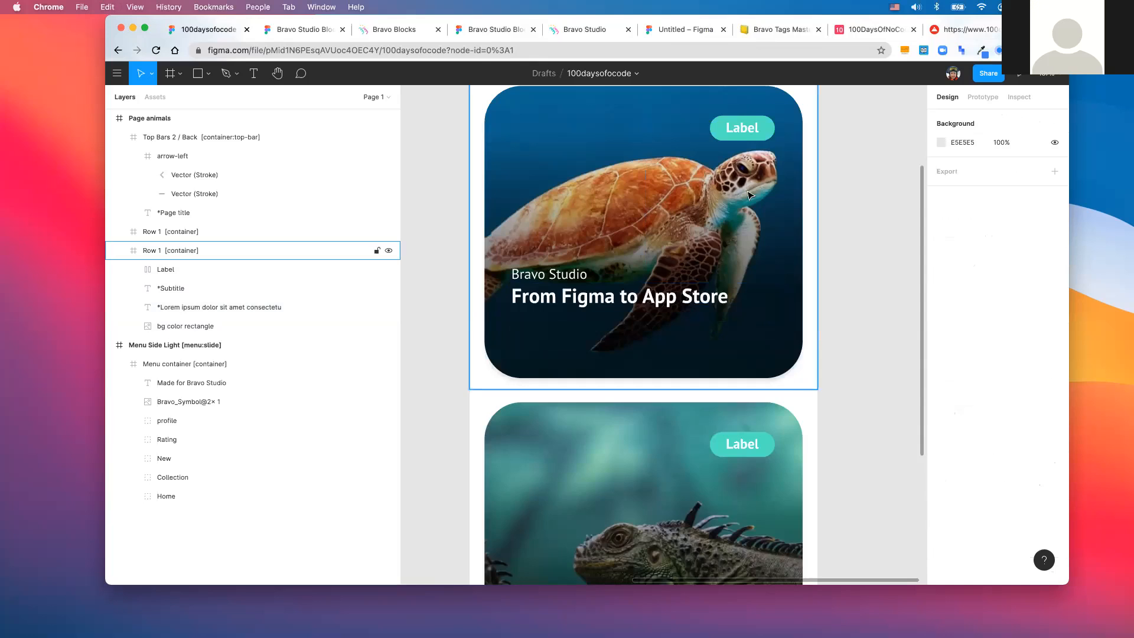
- Change the card's tag label text to 16/12
click(755, 191)
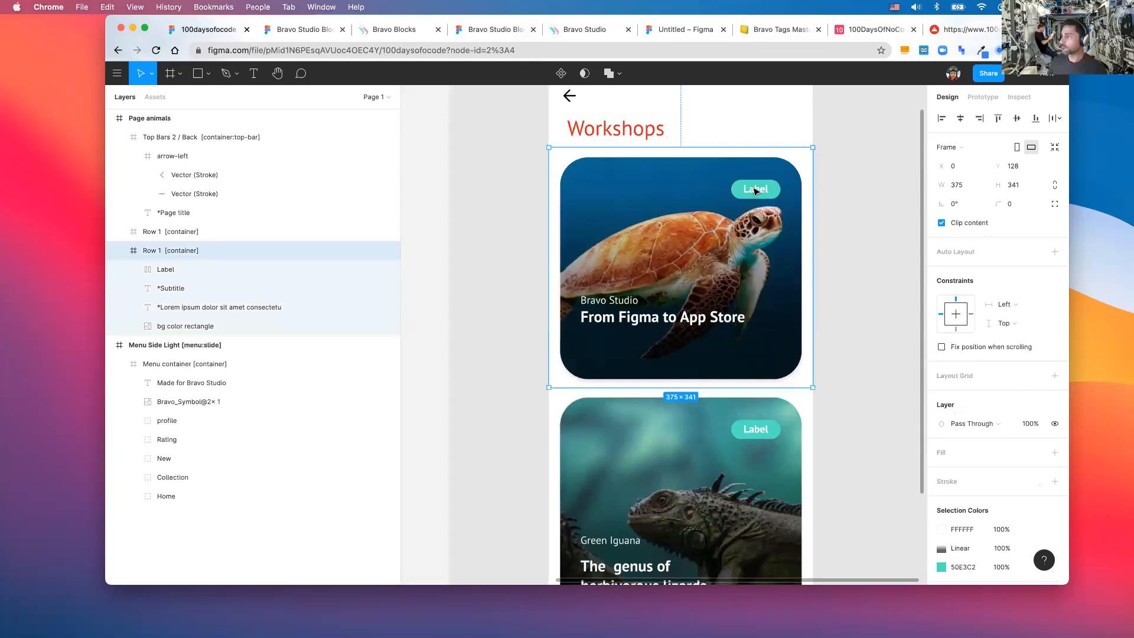
double_click(754, 190)
double_click(756, 190)
double_click(752, 187)
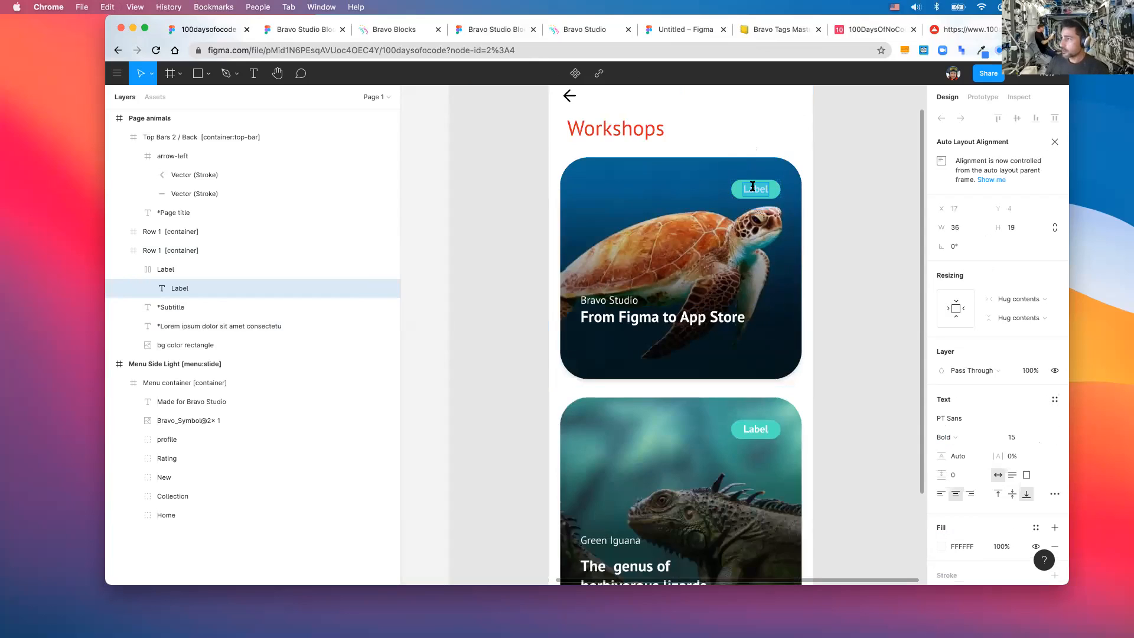
key(Escape)
double_click(754, 188)
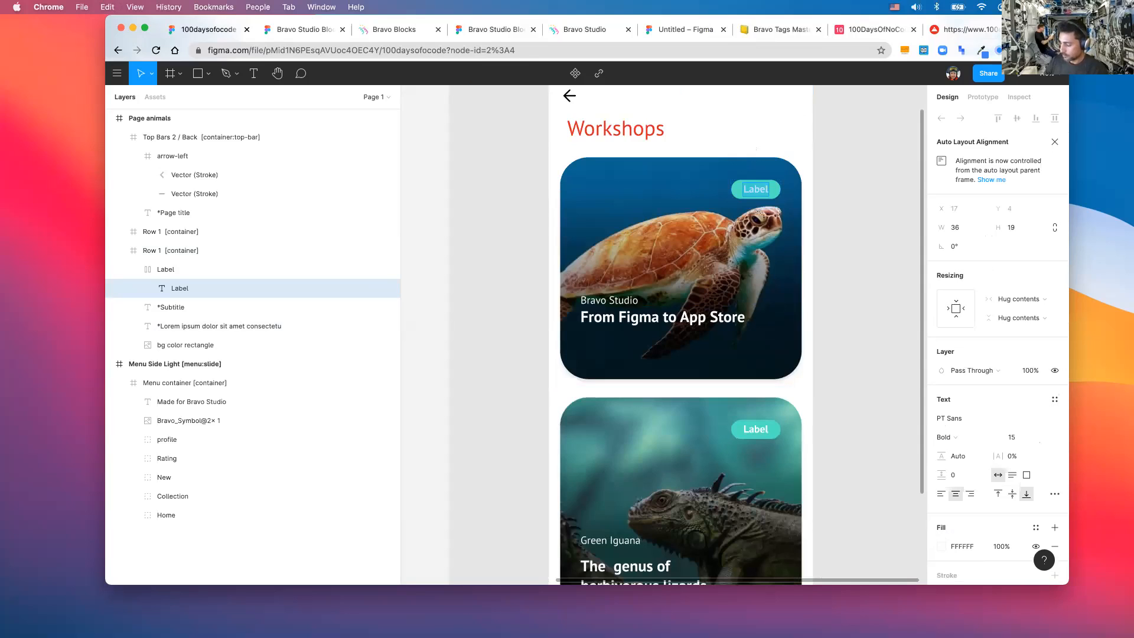
text(16/12)
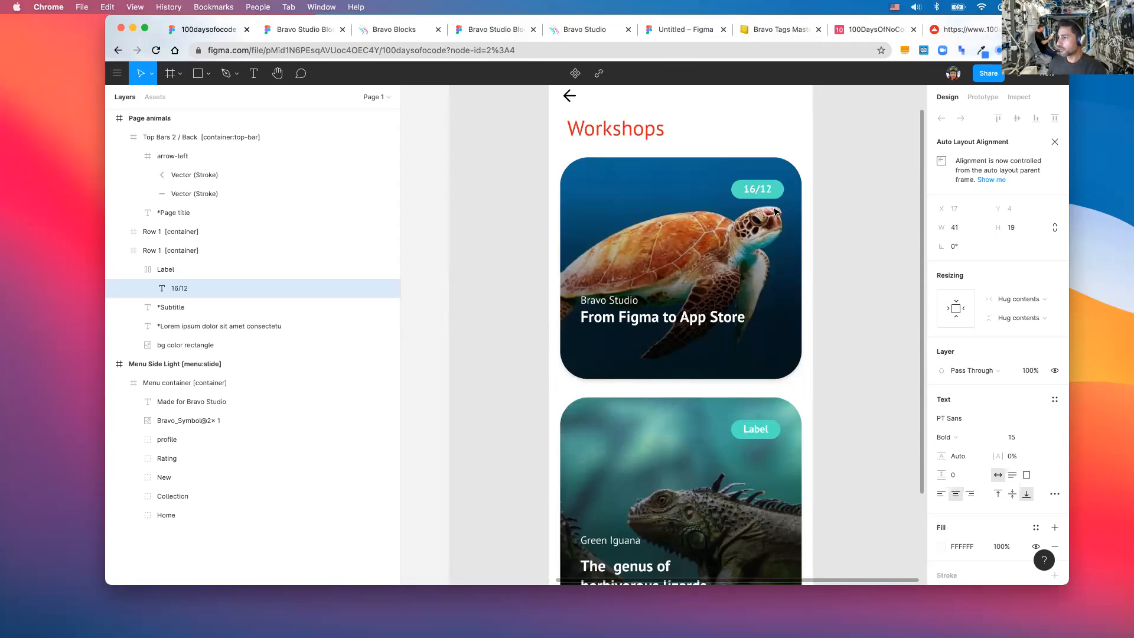
scroll(816, 313, down, 3)
key(Escape)
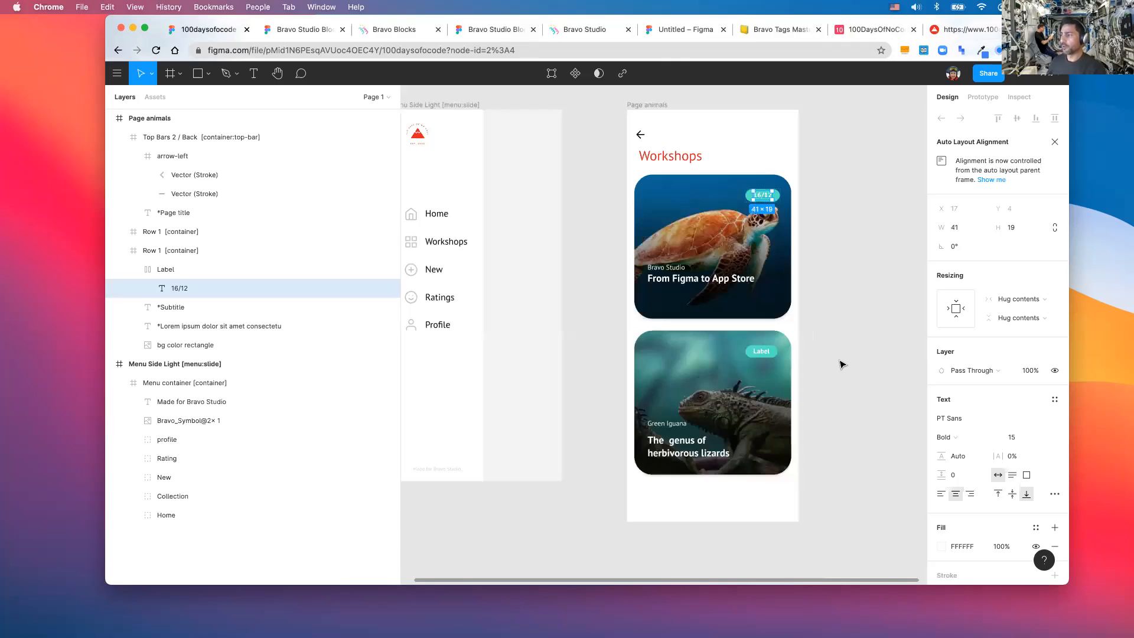
click(711, 367)
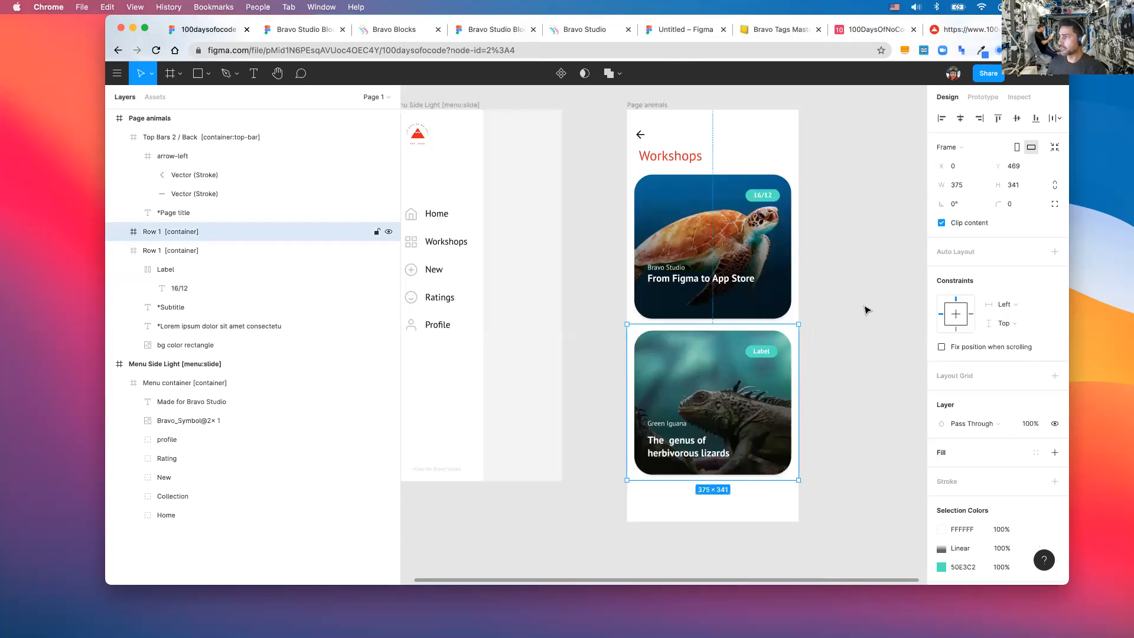
- Delete the iguana card and review the Workshops page with only the Bravo Studio card left
key(Delete)
scroll(866, 310, up, 1)
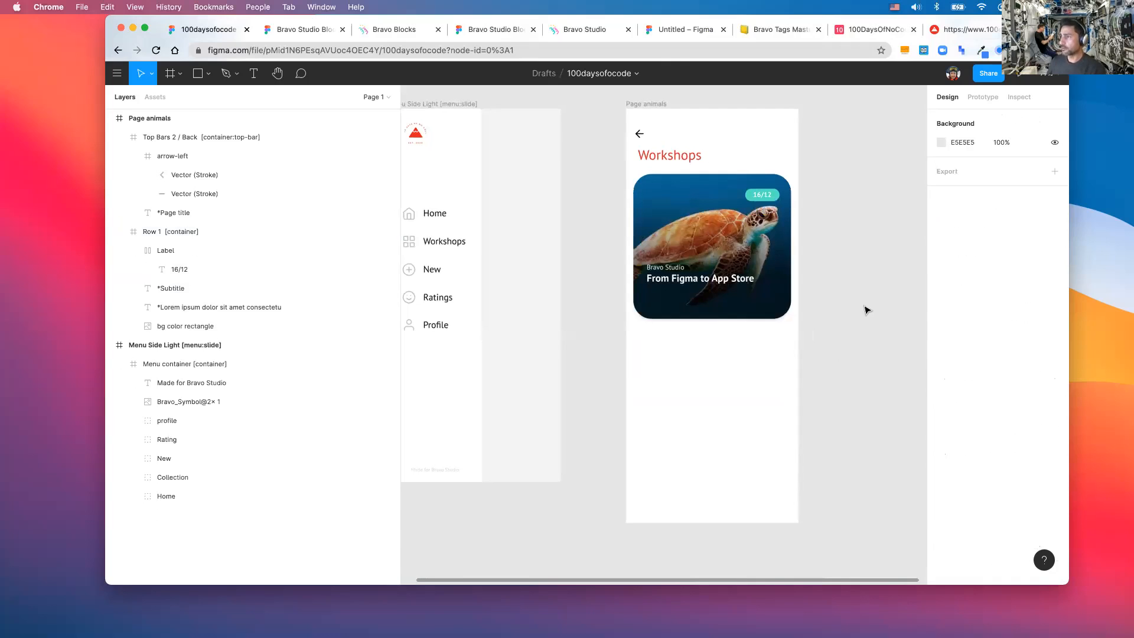
scroll(866, 310, up, 3)
scroll(867, 310, down, 2)
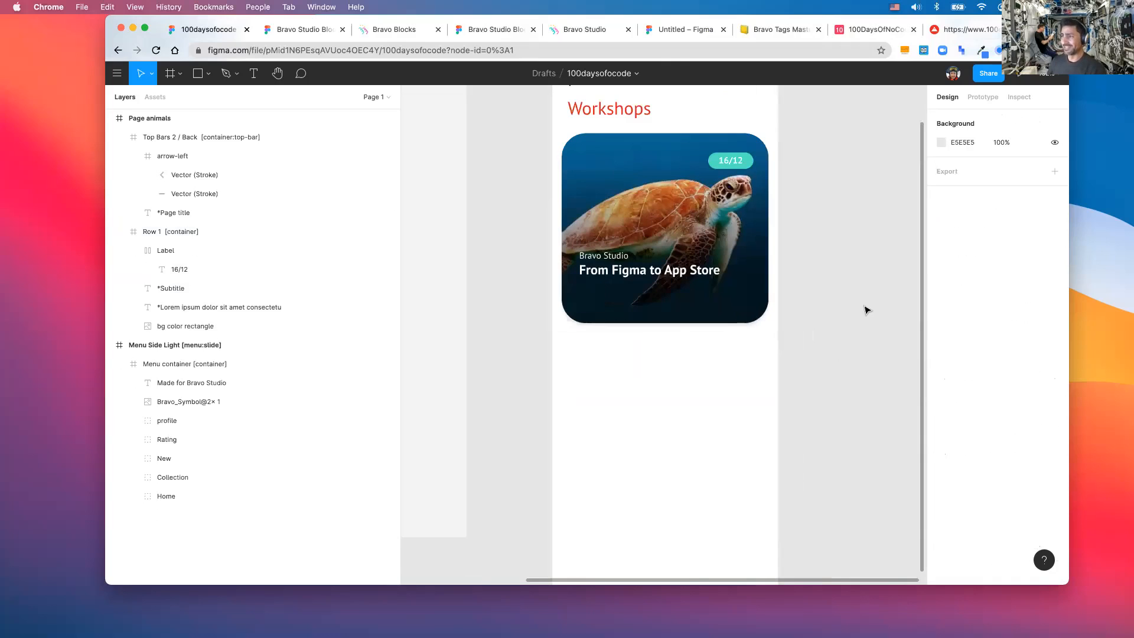
scroll(867, 310, up, 3)
scroll(866, 310, down, 2)
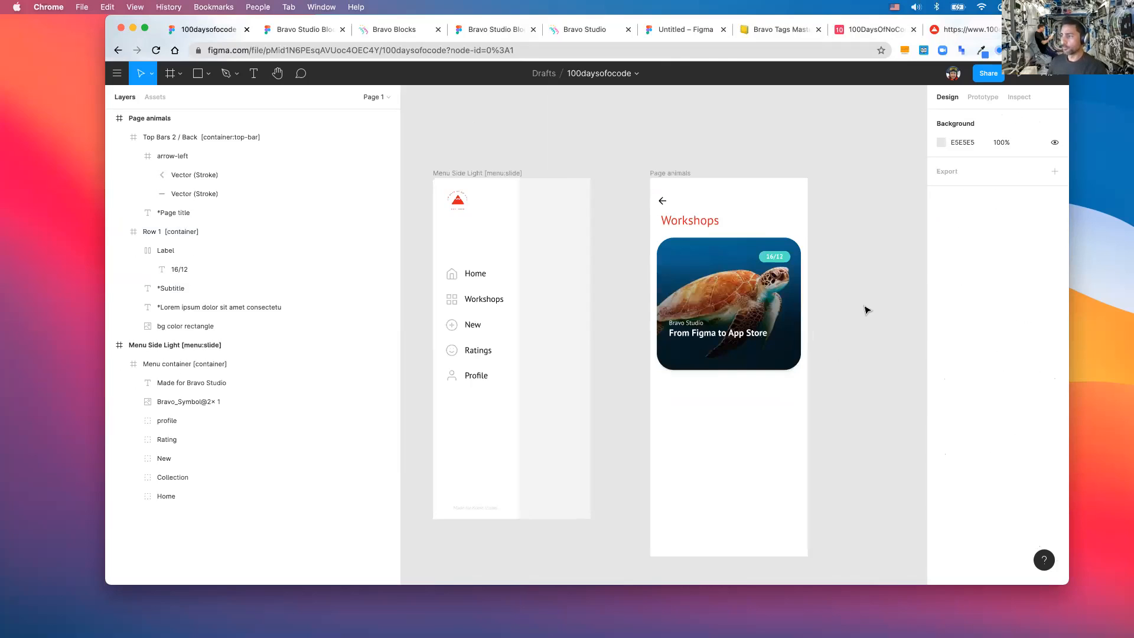
scroll(866, 310, up, 3)
scroll(866, 310, up, 1)
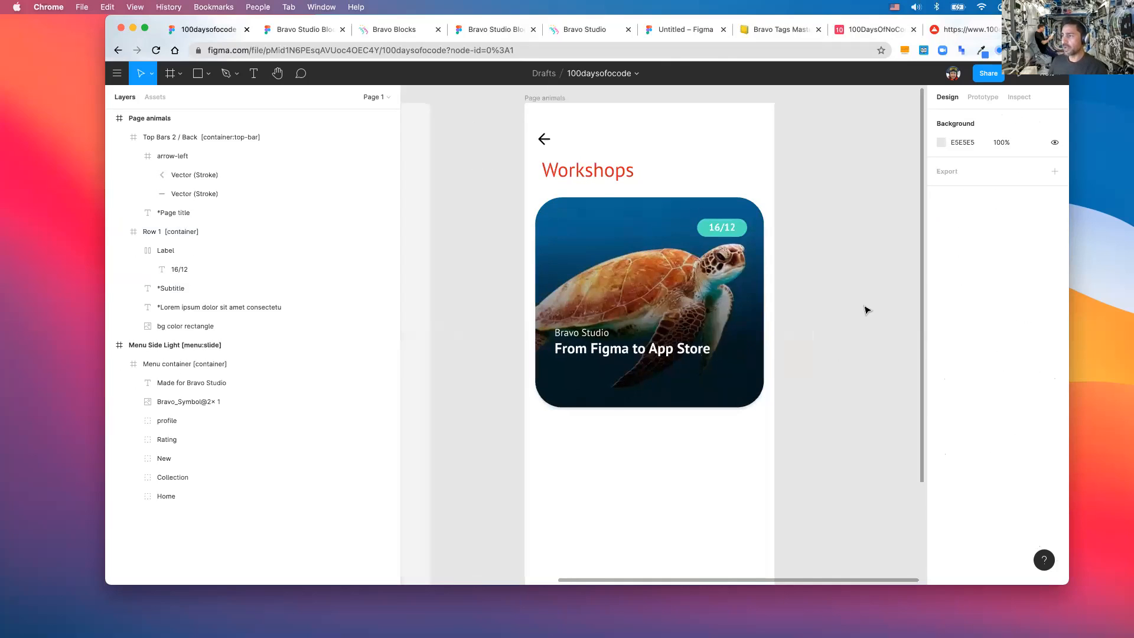
scroll(866, 310, down, 2)
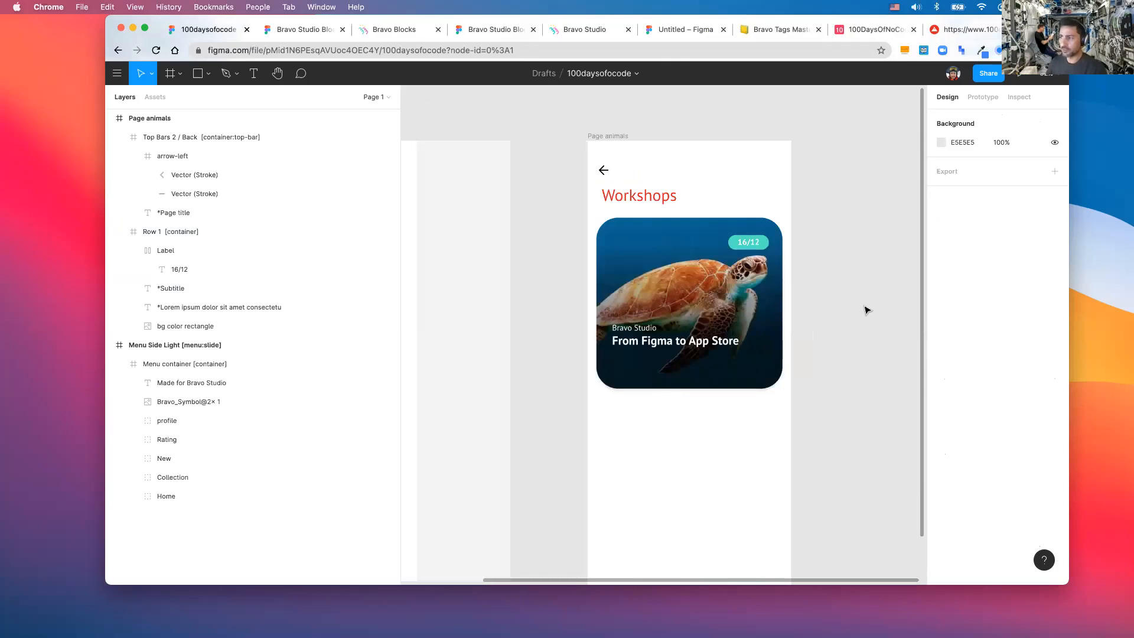
scroll(866, 311, down, 2)
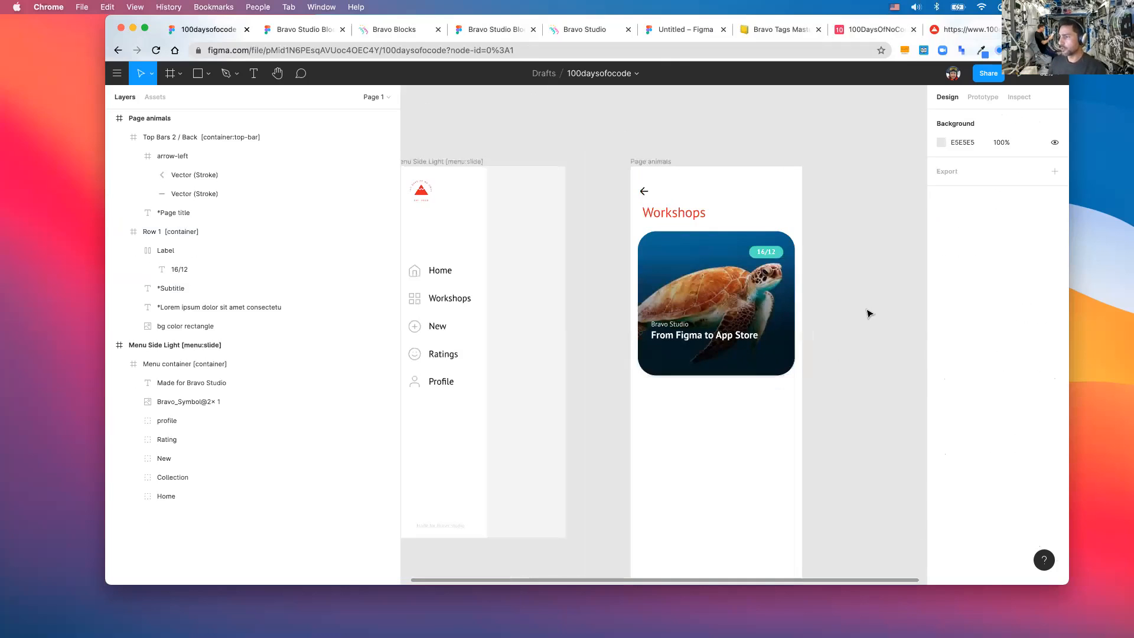
scroll(867, 313, right, 2)
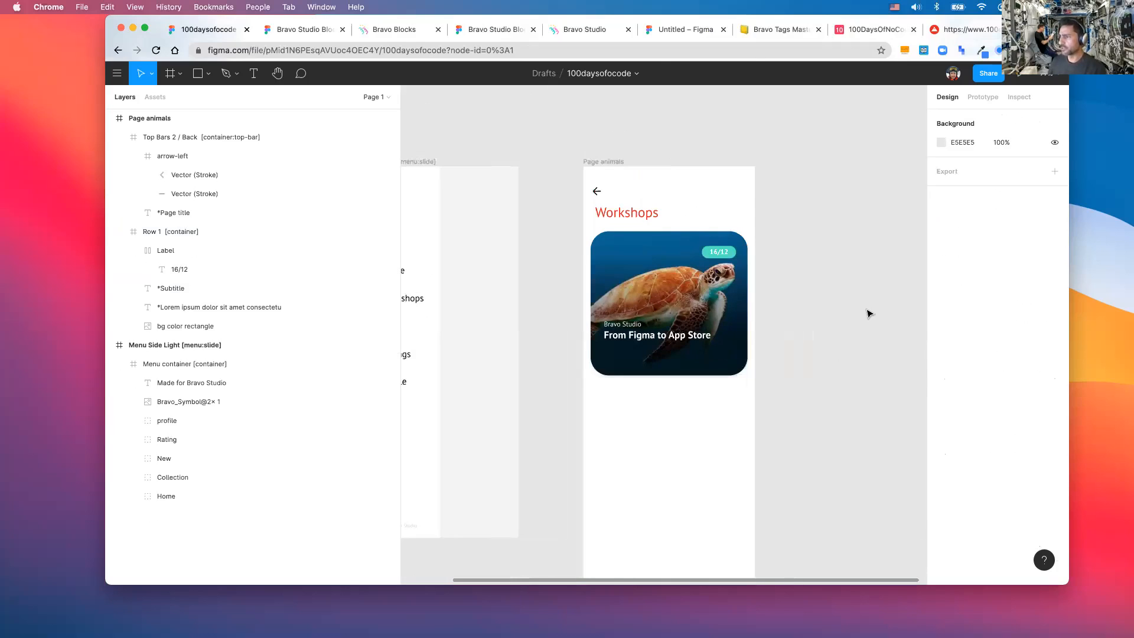
scroll(867, 313, up, 1)
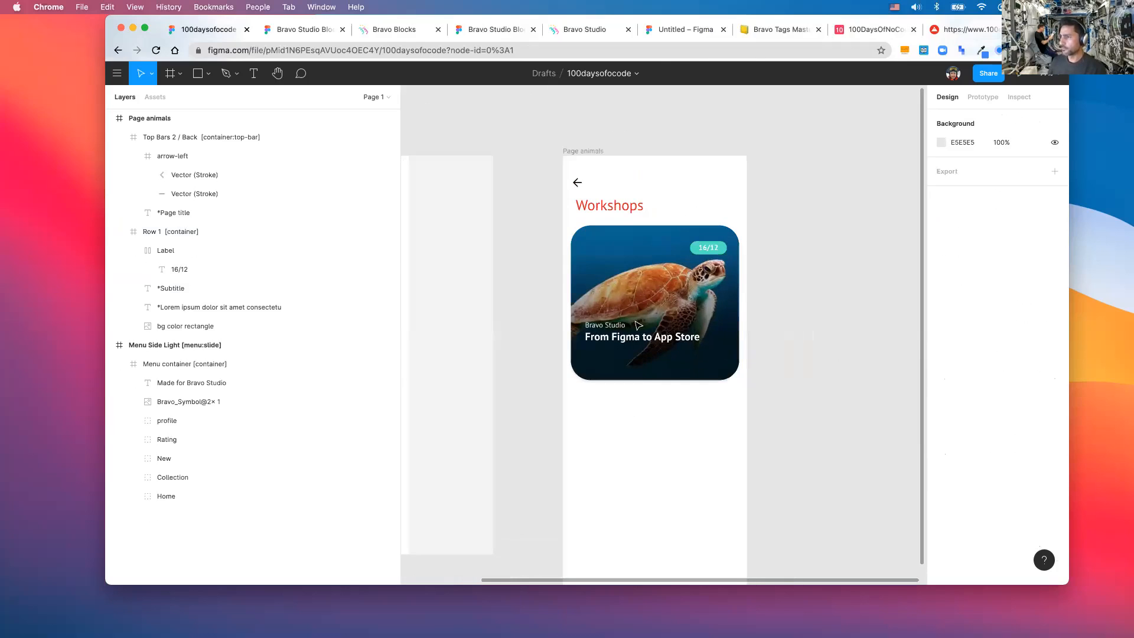
scroll(638, 325, up, 1)
scroll(638, 325, up, 1)
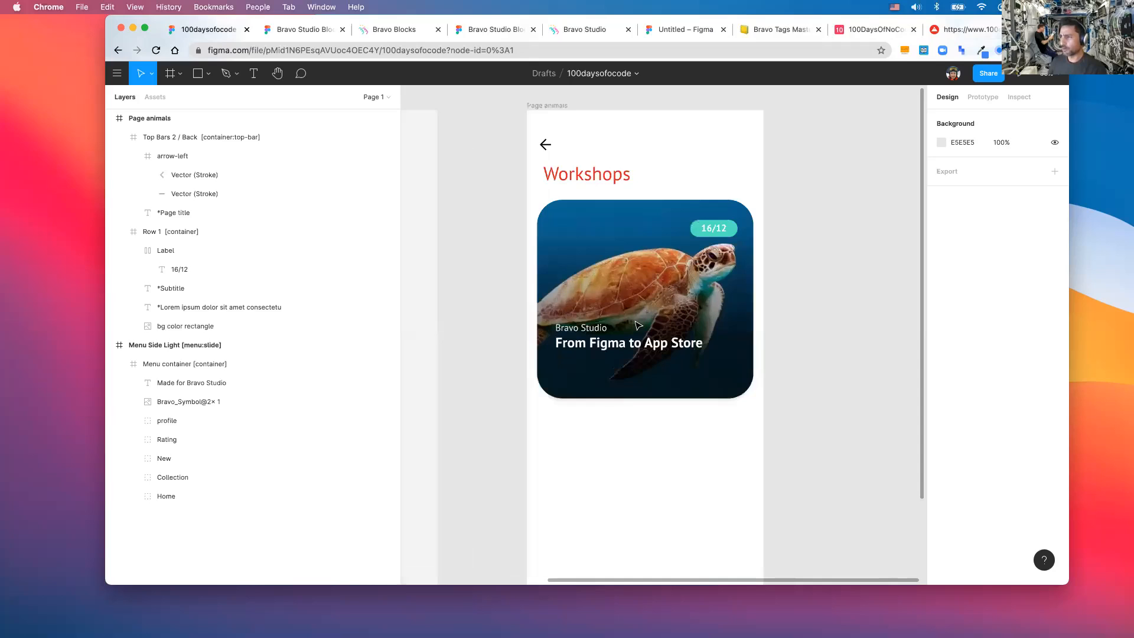
scroll(638, 326, up, 1)
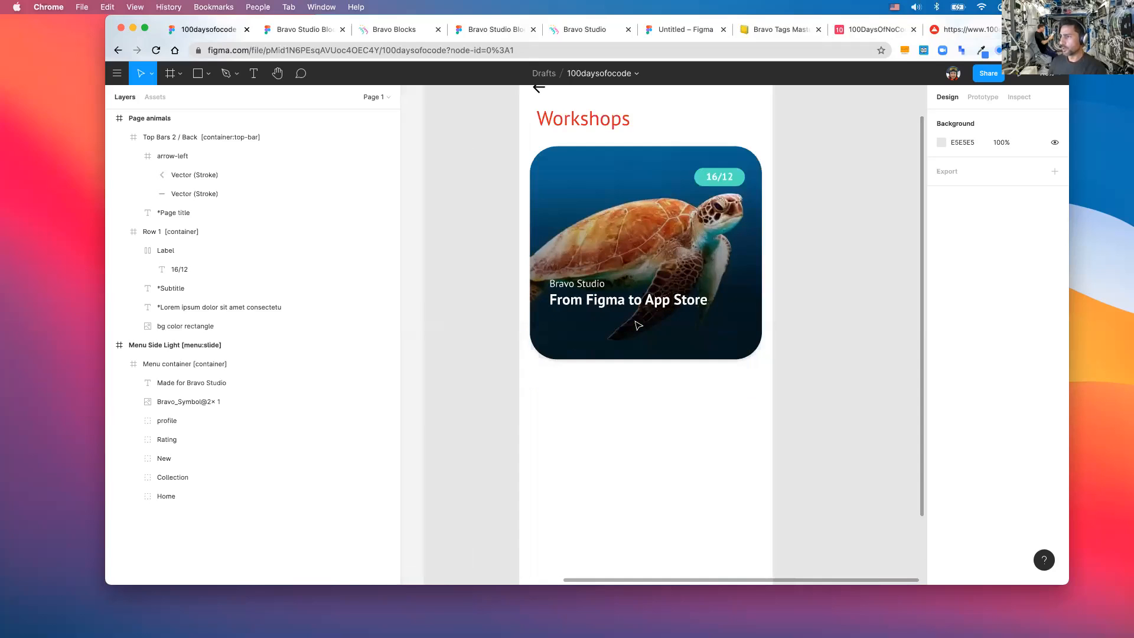
scroll(639, 325, down, 2)
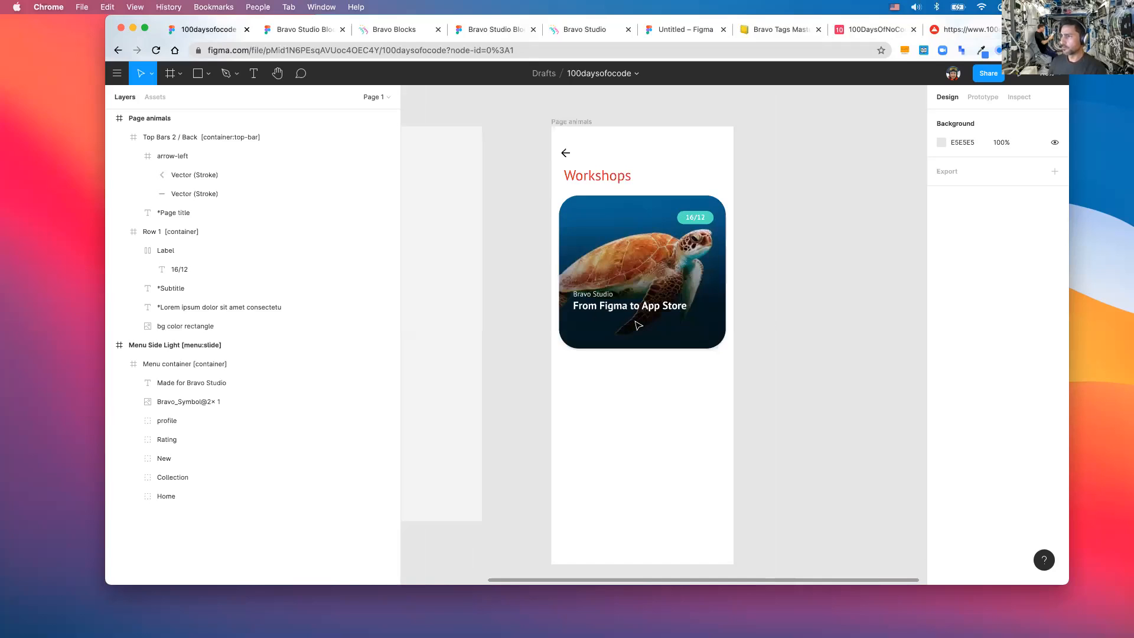
- Copy the dark Detail page frame from Bravo Studio Blocks and paste it beside the Workshops page
click(261, 31)
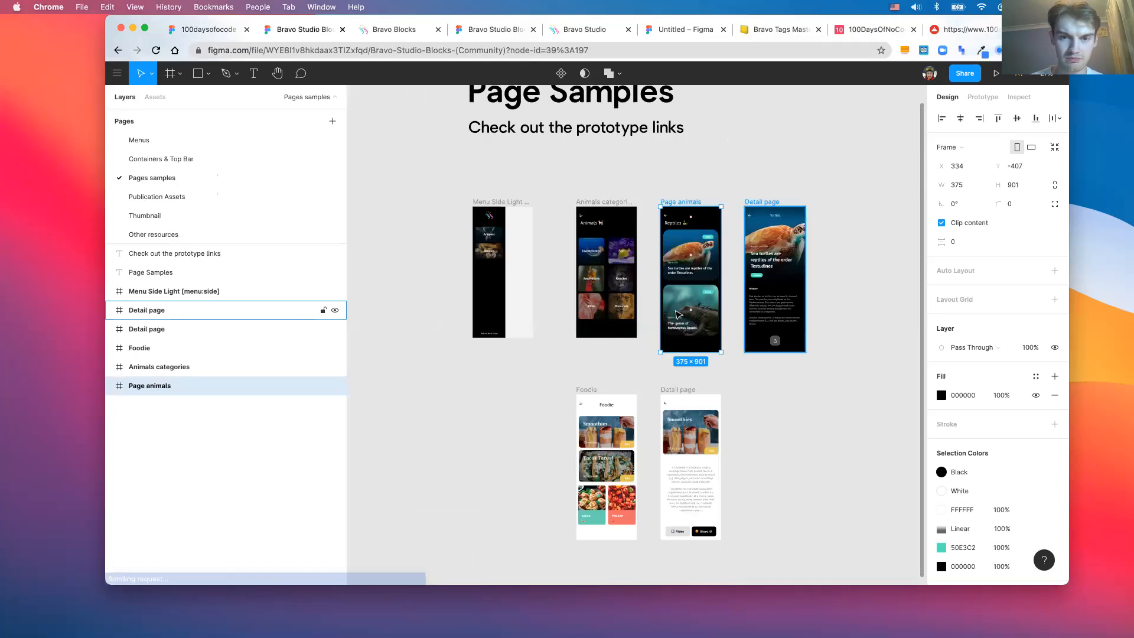
click(794, 285)
key(ctrl+shift+Tab)
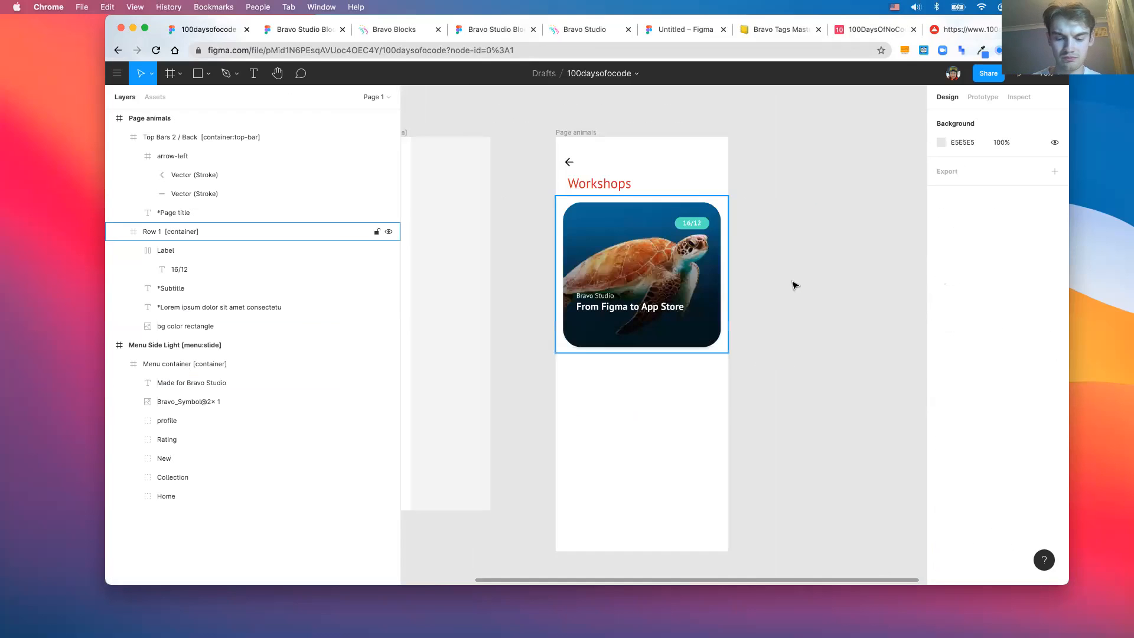
scroll(795, 285, down, 3)
scroll(794, 285, right, 2)
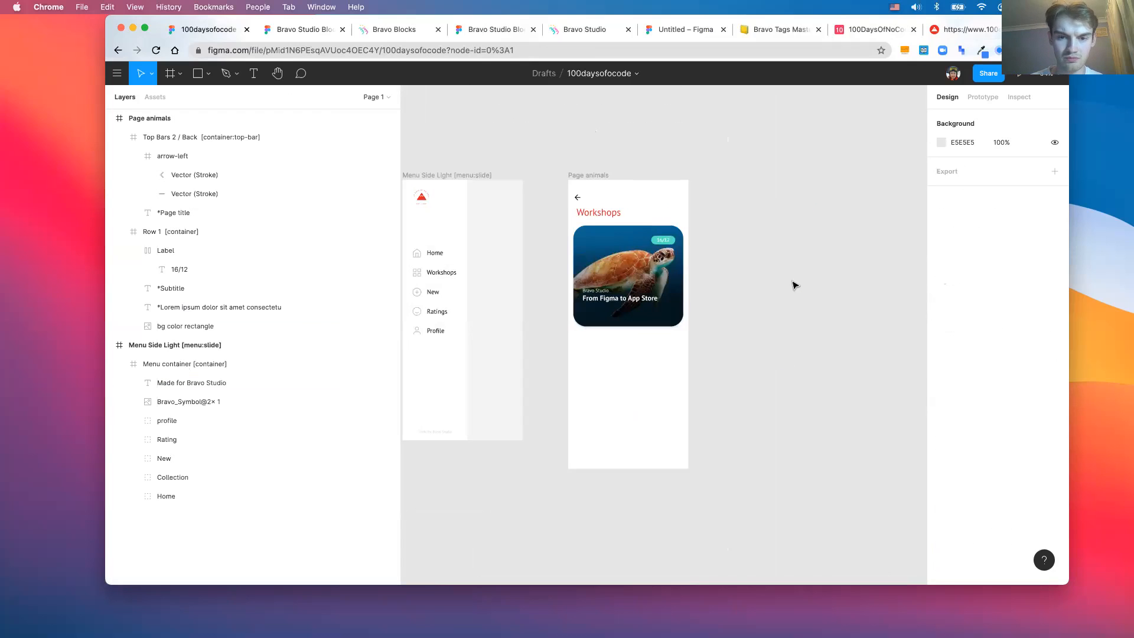
key(super+v)
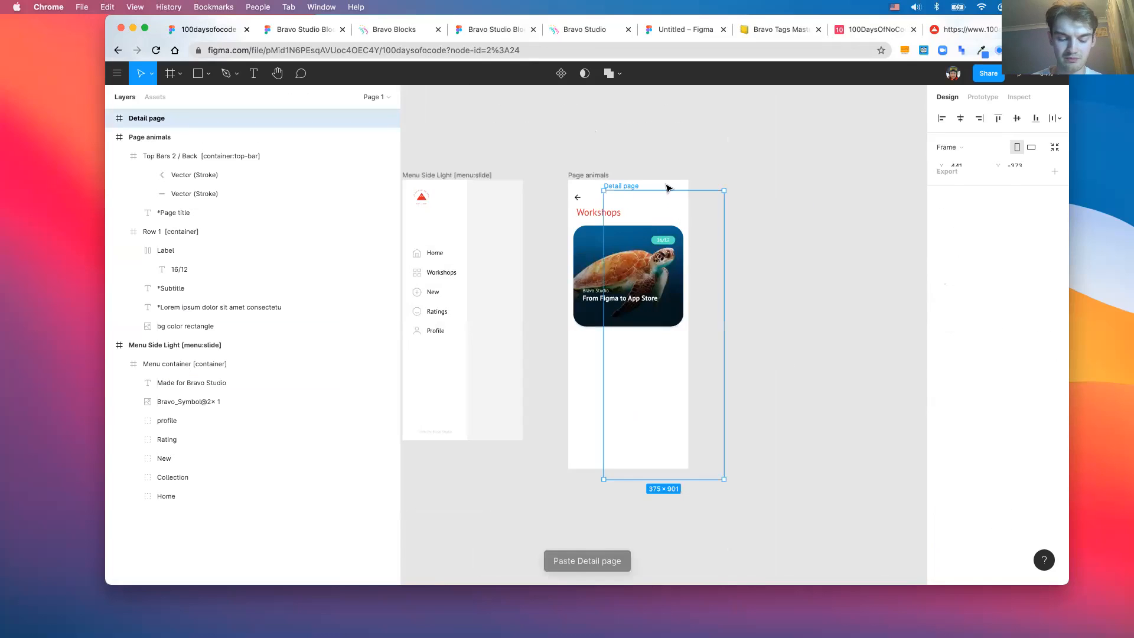
drag(619, 186, 730, 177)
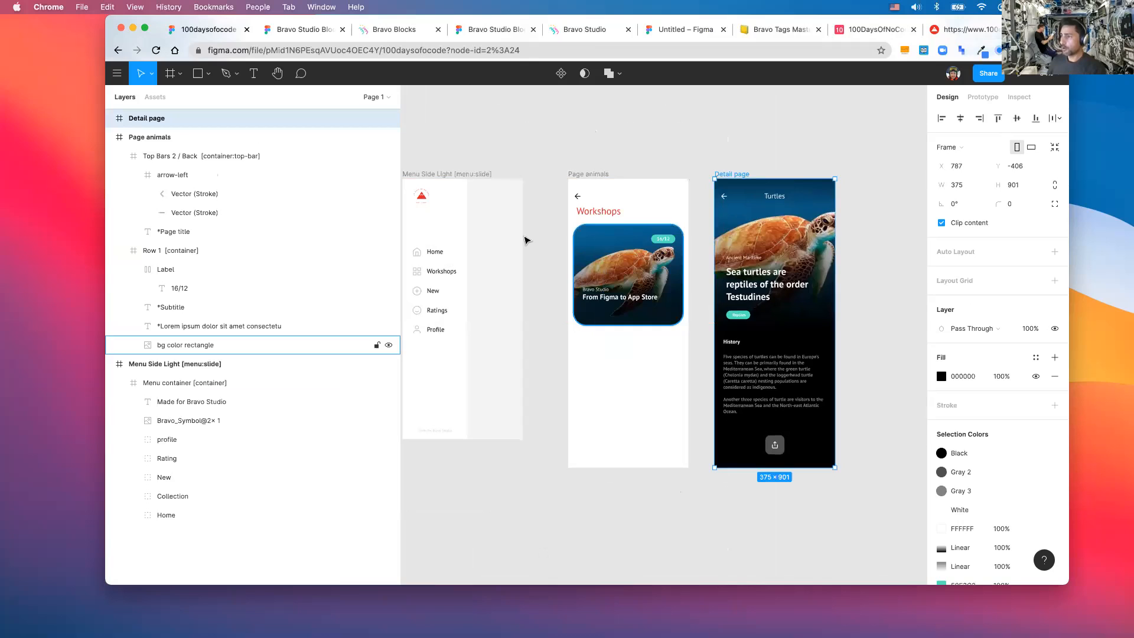
scroll(627, 240, up, 3)
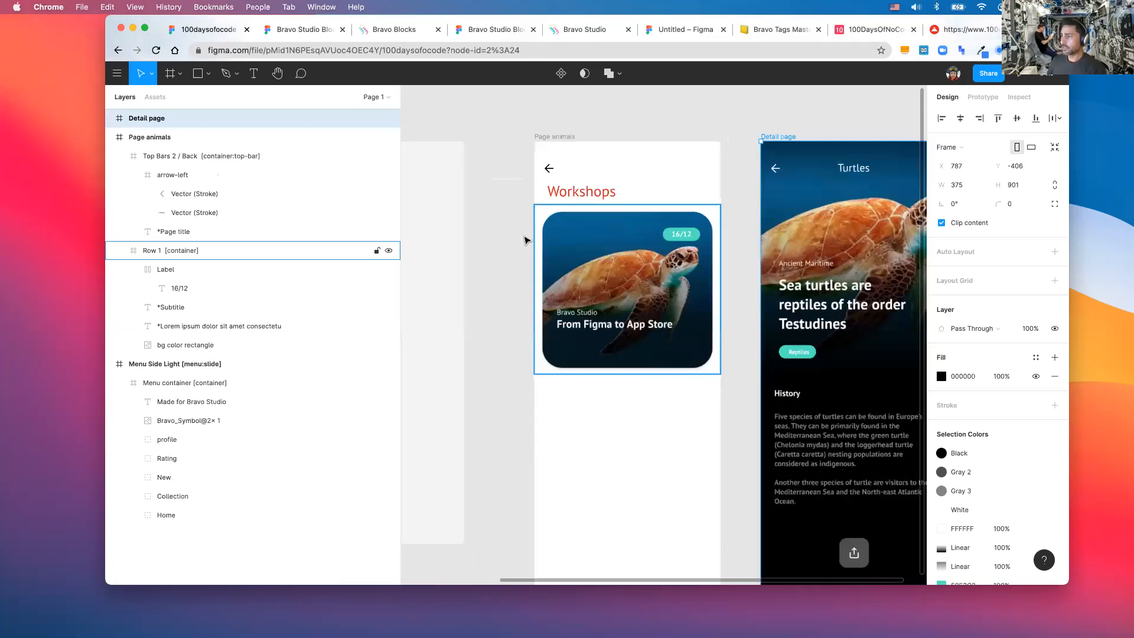
double_click(619, 277)
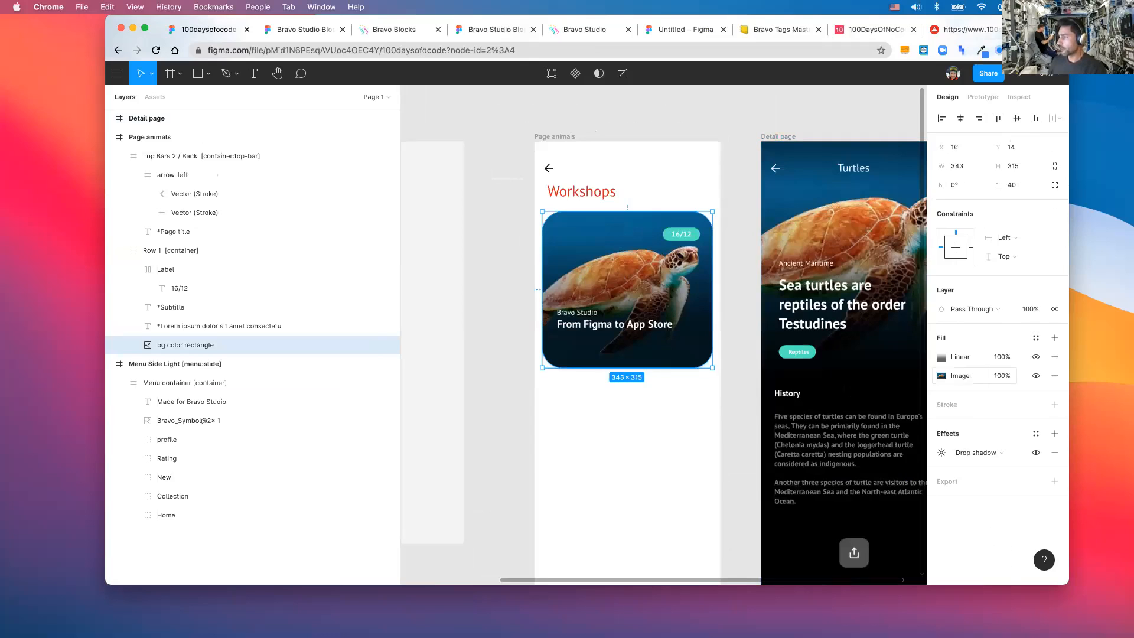
- Replace the Workshops card's turtle photo fill with bravo logo.jpg
click(961, 378)
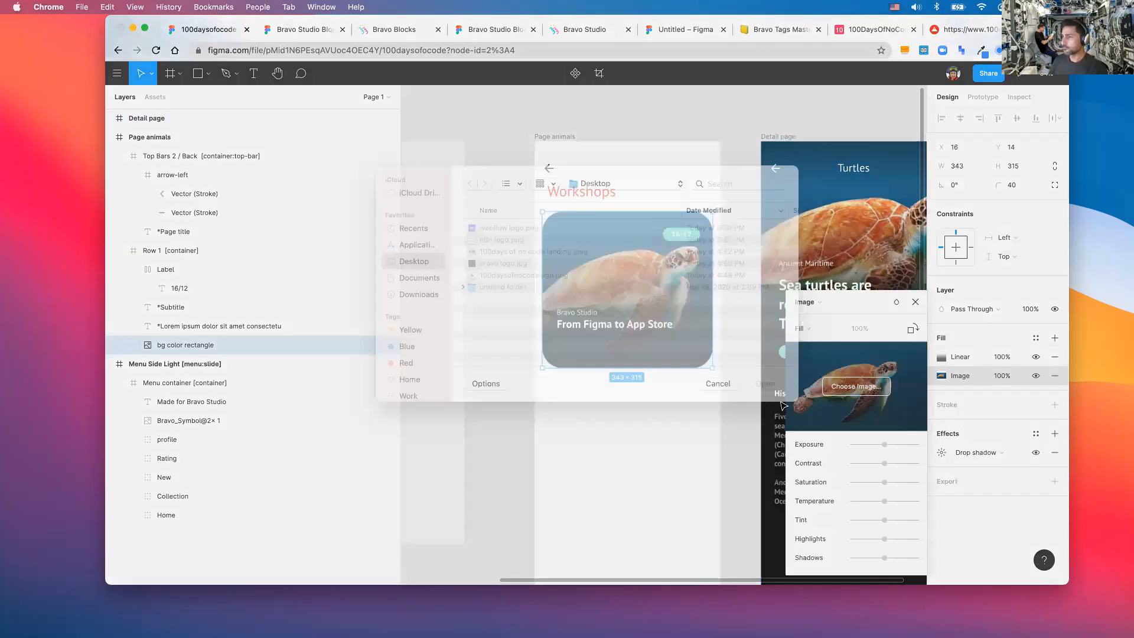
click(544, 278)
click(765, 400)
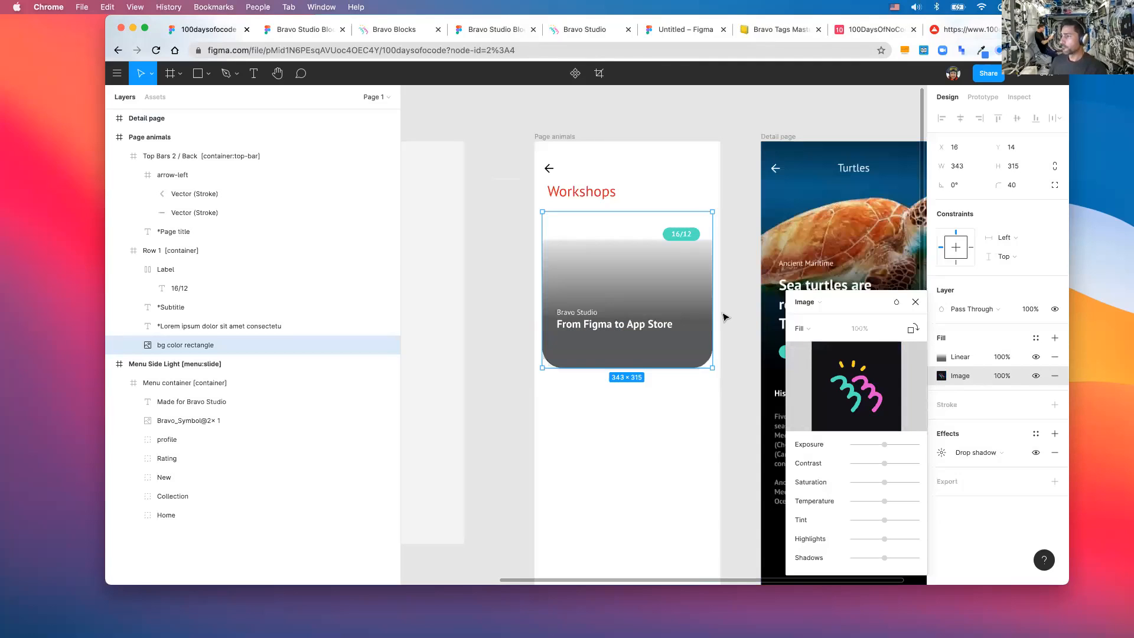
key(Escape)
ctrl+scroll(725, 307, down, 3)
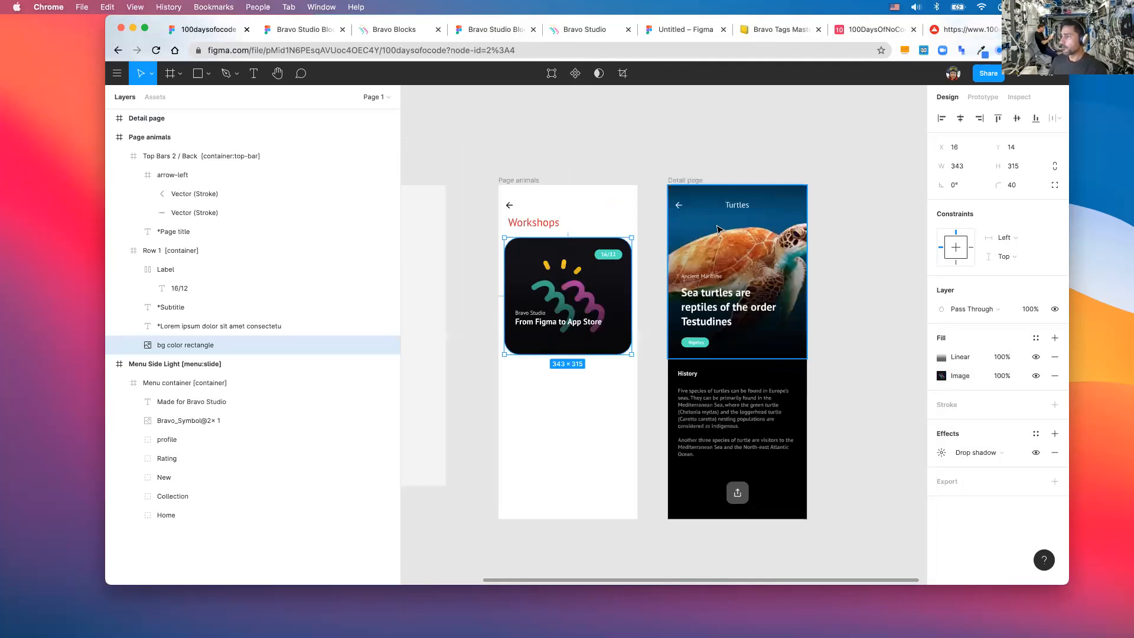
- Swap the Detail page header image fill to bravo logo.jpg too
click(734, 258)
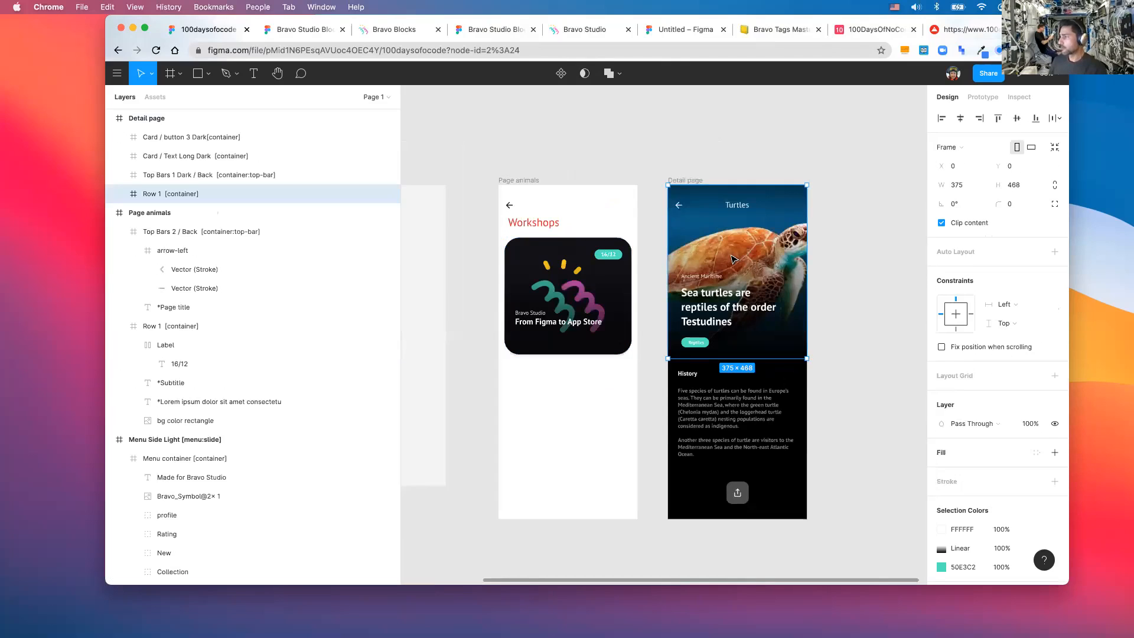
double_click(808, 315)
click(968, 376)
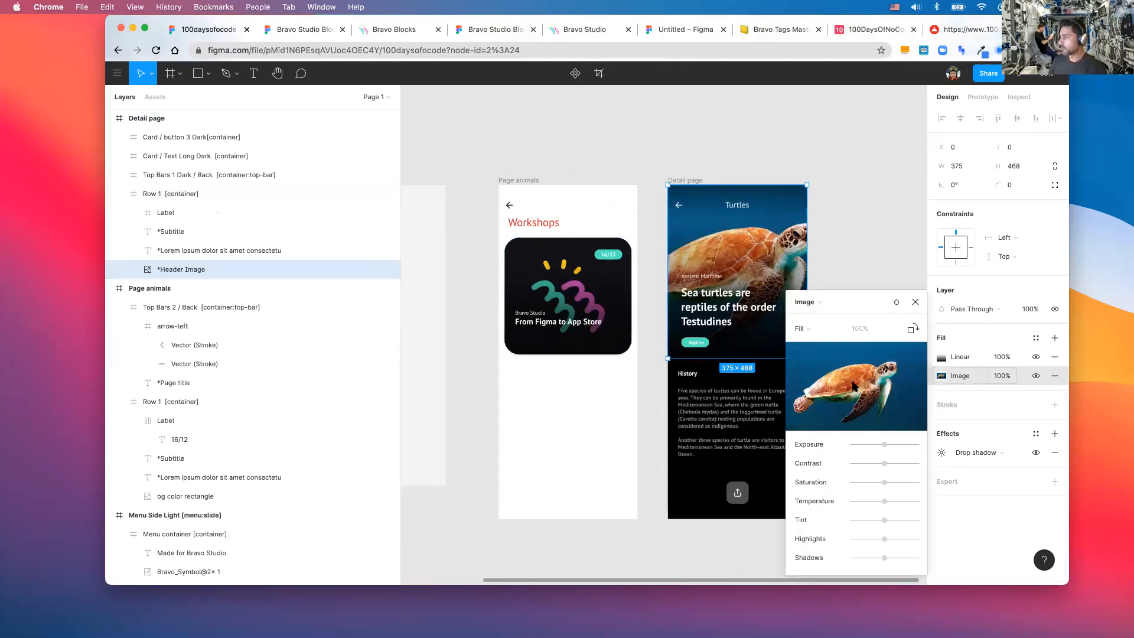
mouse_move(854, 387)
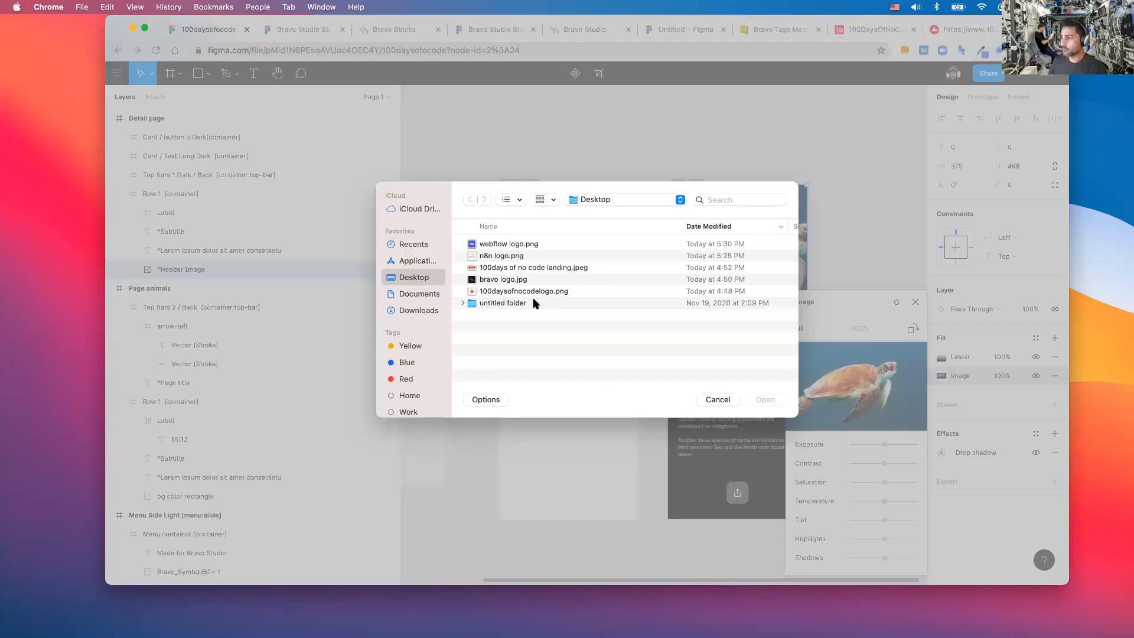
click(485, 279)
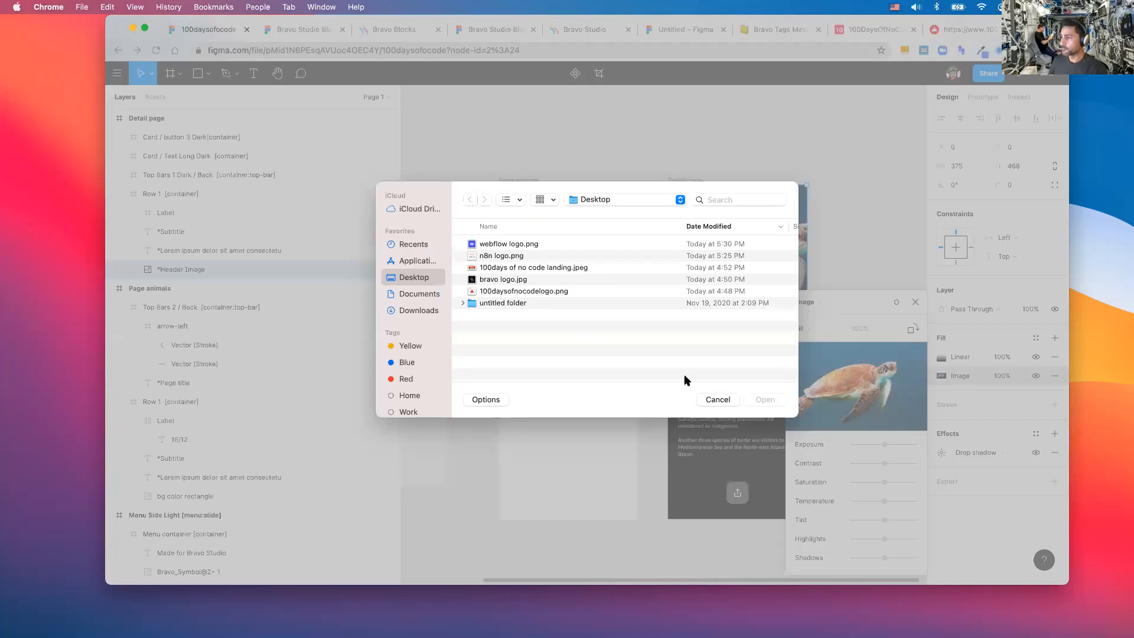
click(766, 399)
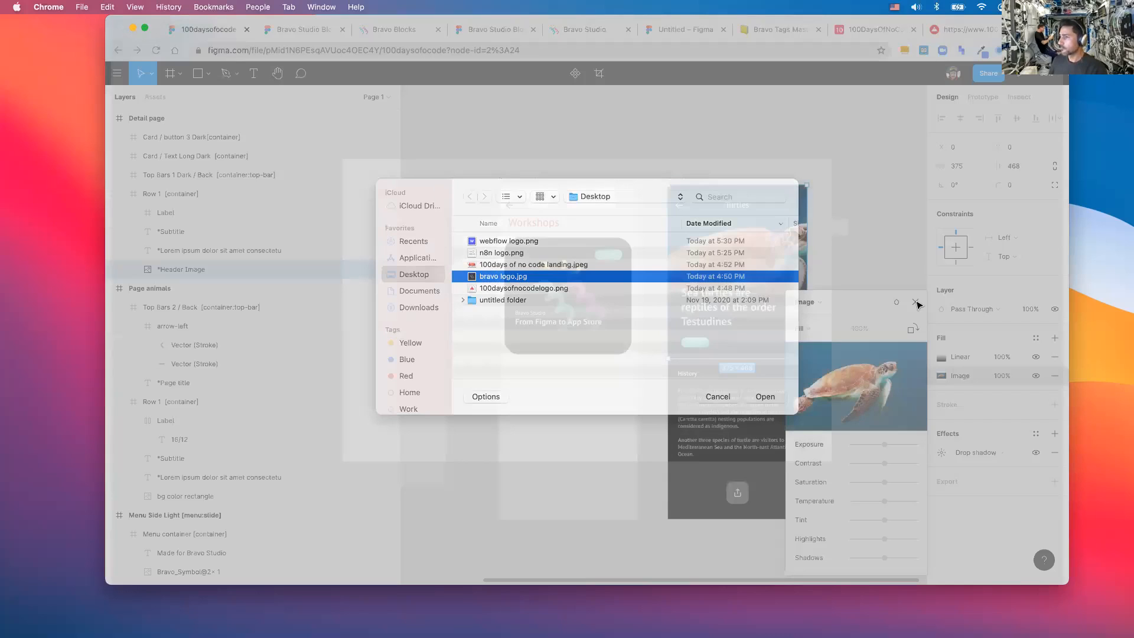
click(915, 302)
click(704, 294)
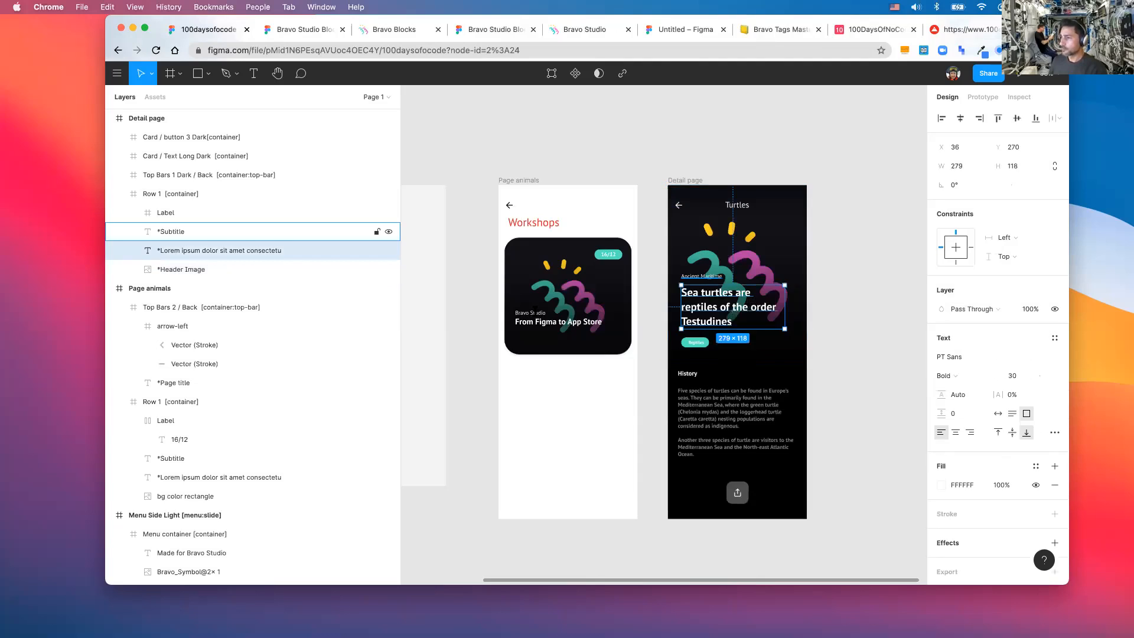
click(702, 275)
- Paste 'Bravo Studio' and 'From Figma to App Store' into the Detail page subtitle and headline
click(538, 313)
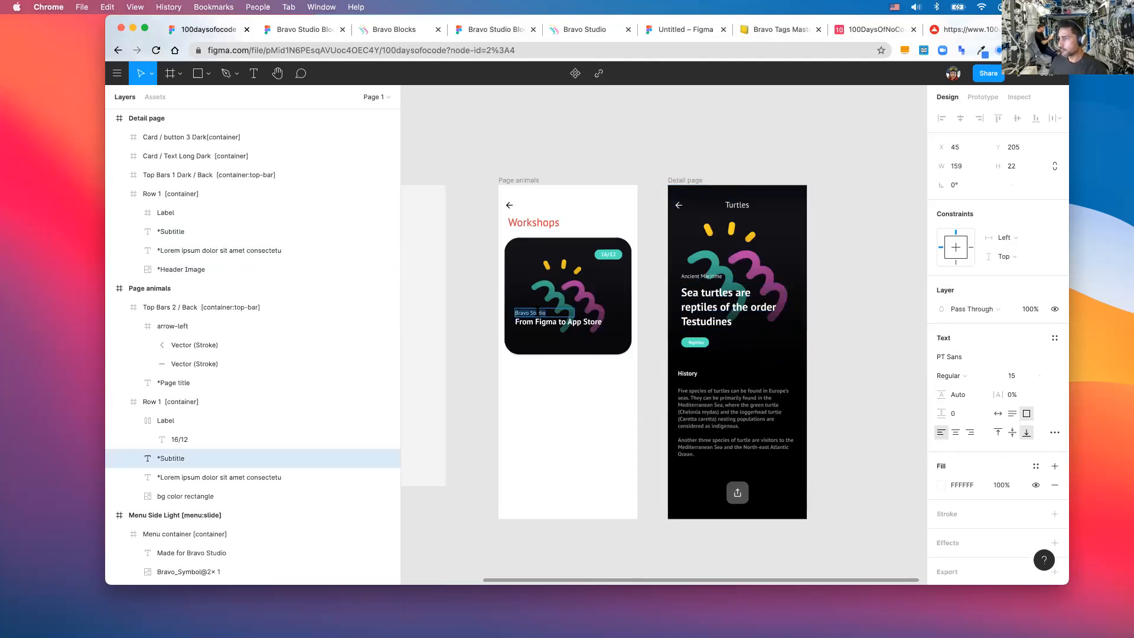
click(702, 276)
text(Bravo Studio)
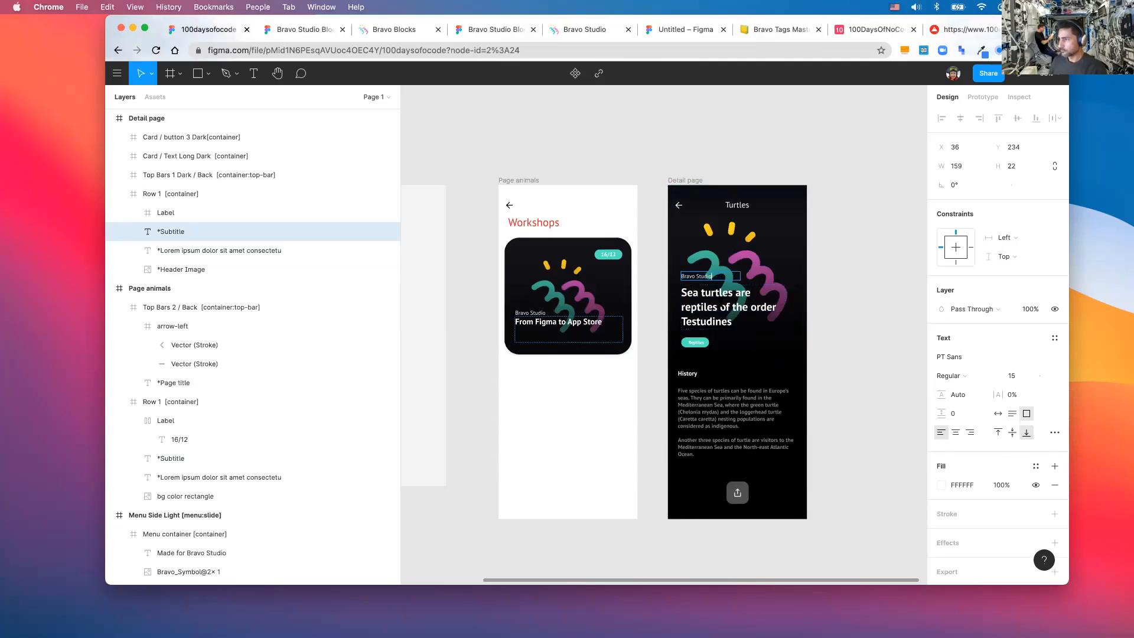
click(559, 322)
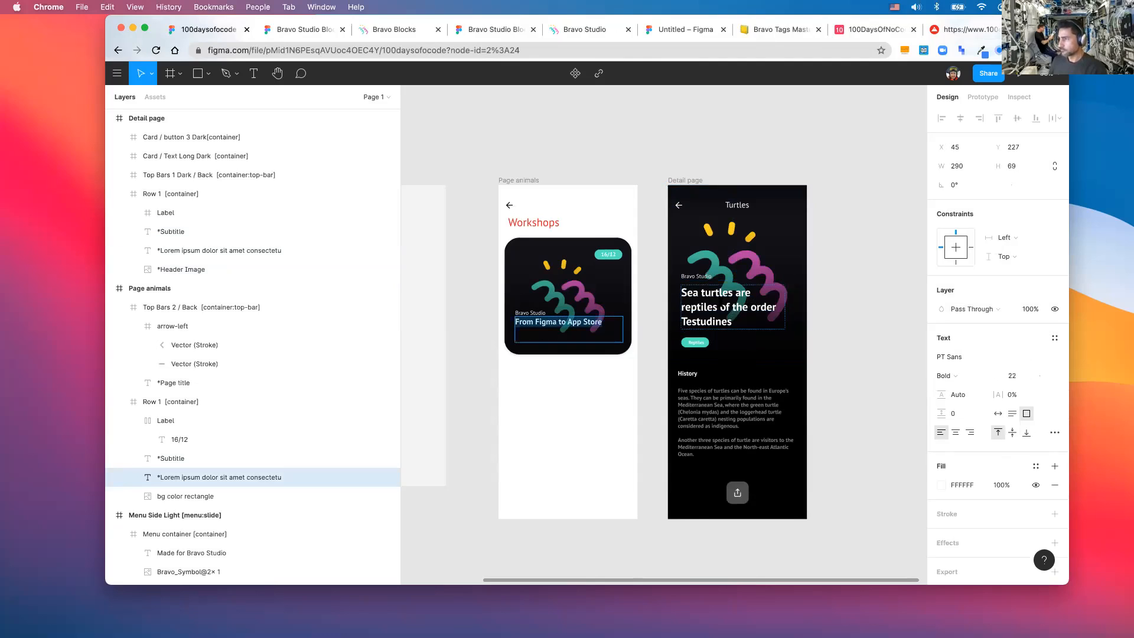
click(721, 304)
text(From Figma to App Store)
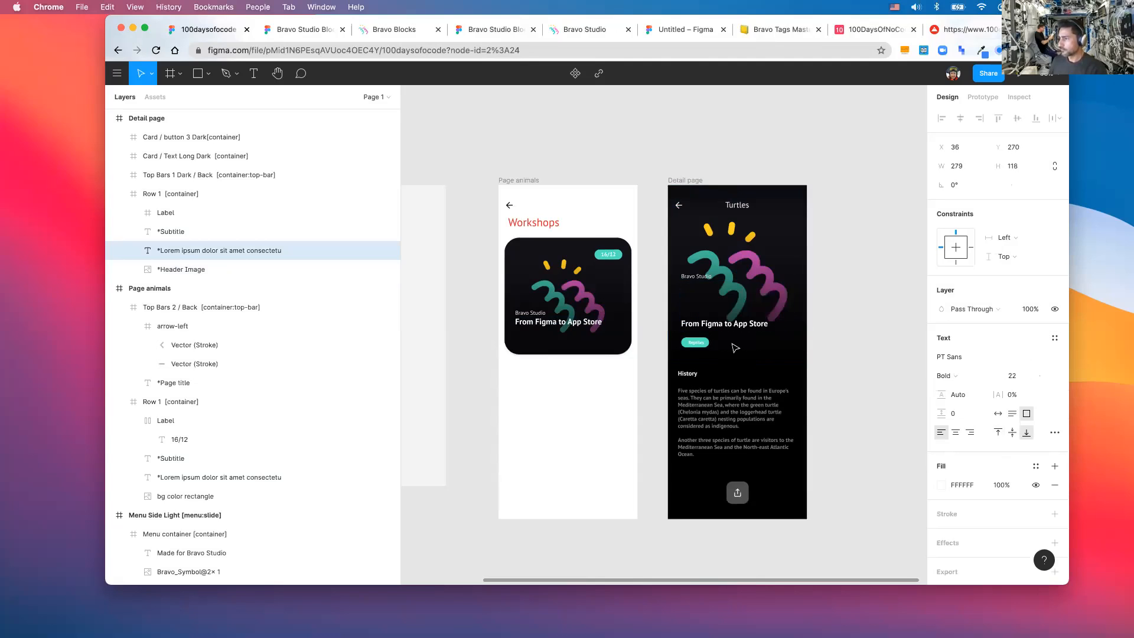
- Delete the Reptiles tag pill from the Detail page
click(698, 345)
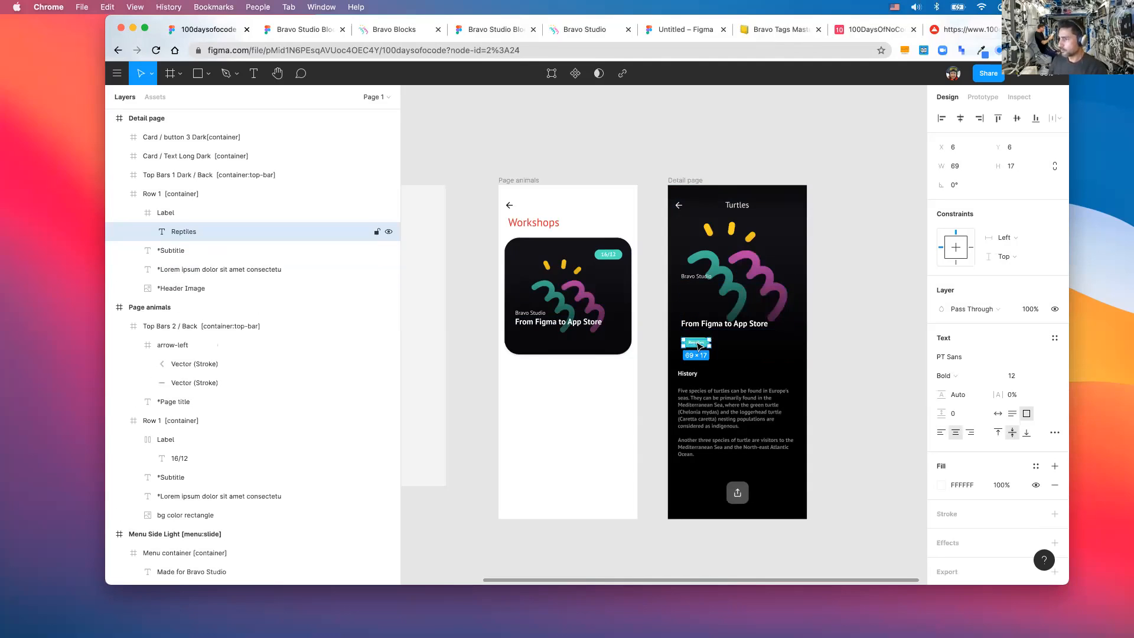
key(BackSpace)
click(692, 345)
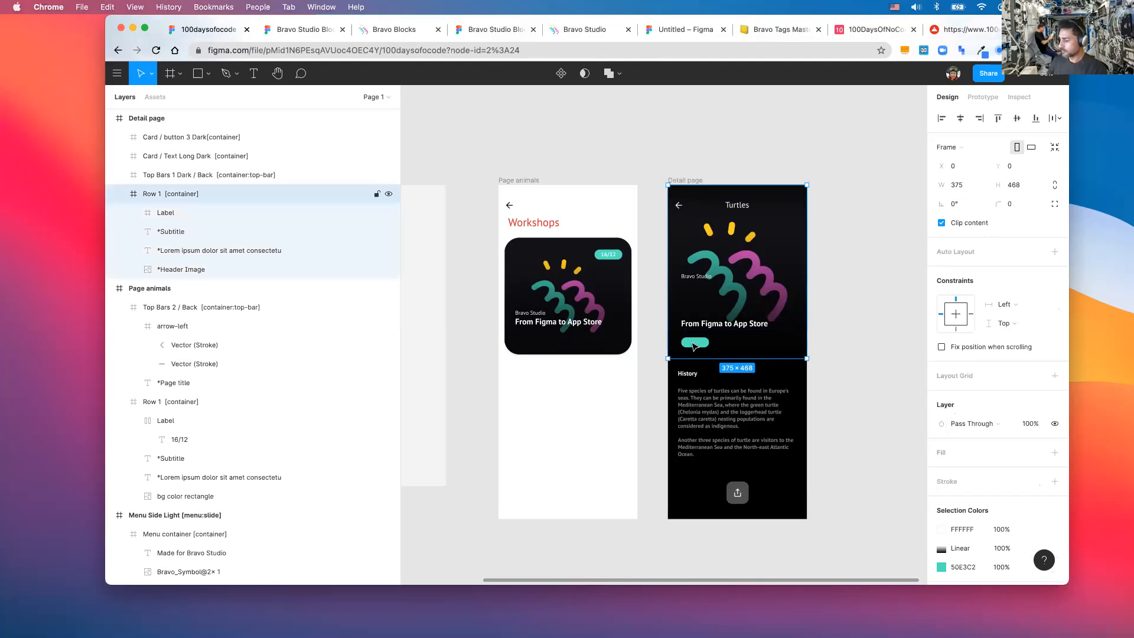
click(694, 346)
key(BackSpace)
- Delete the Turtles title from the Detail page top bar
click(747, 208)
click(747, 207)
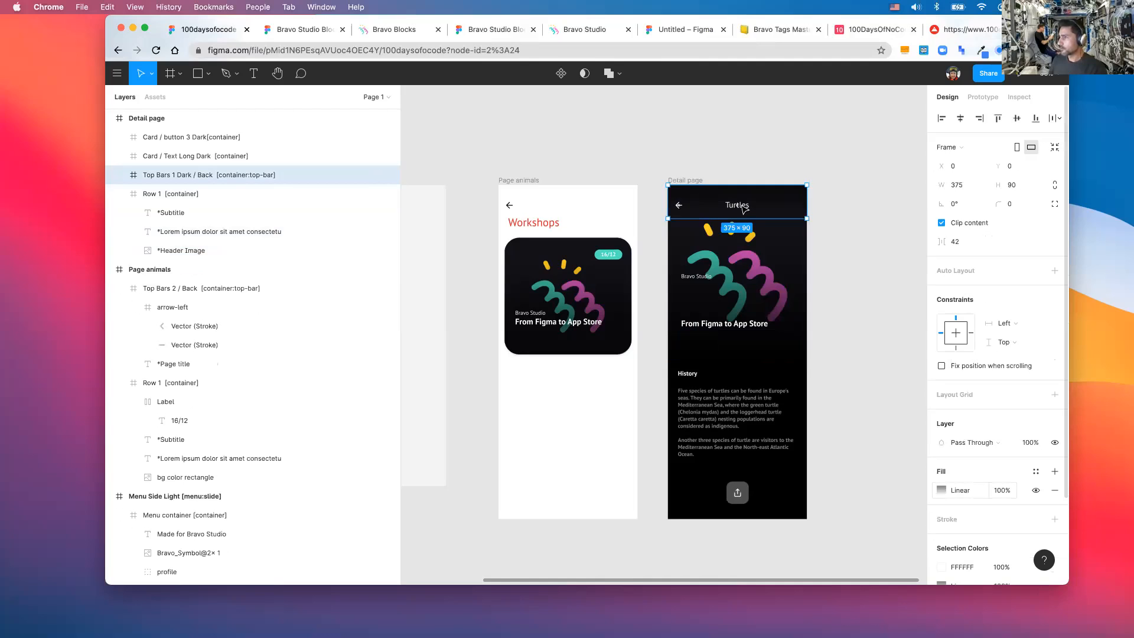
double_click(742, 207)
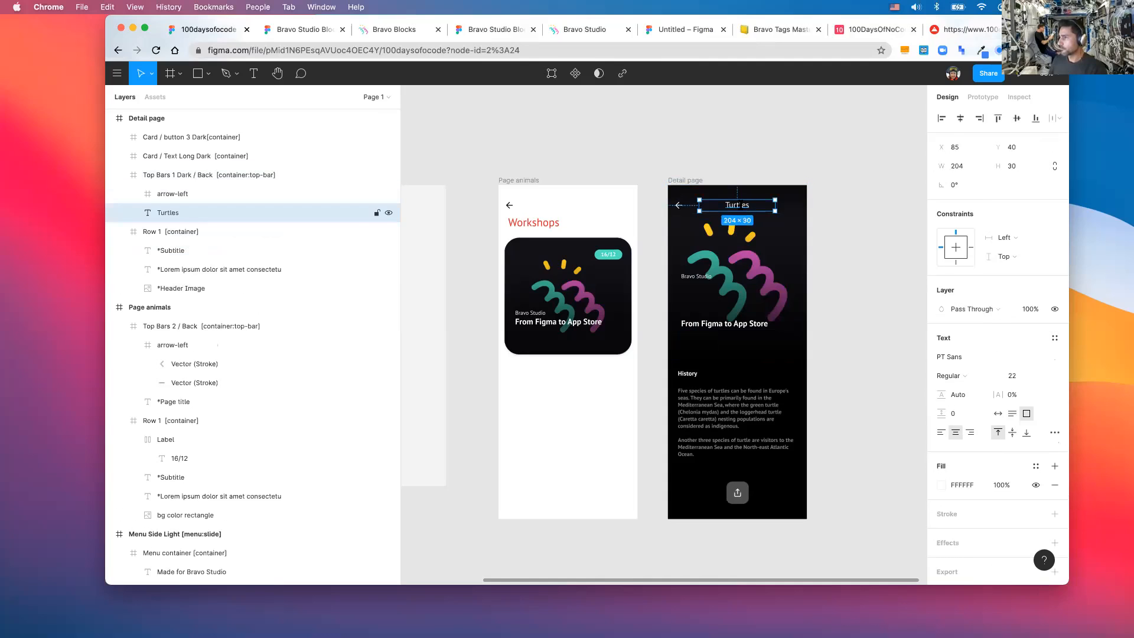
double_click(740, 205)
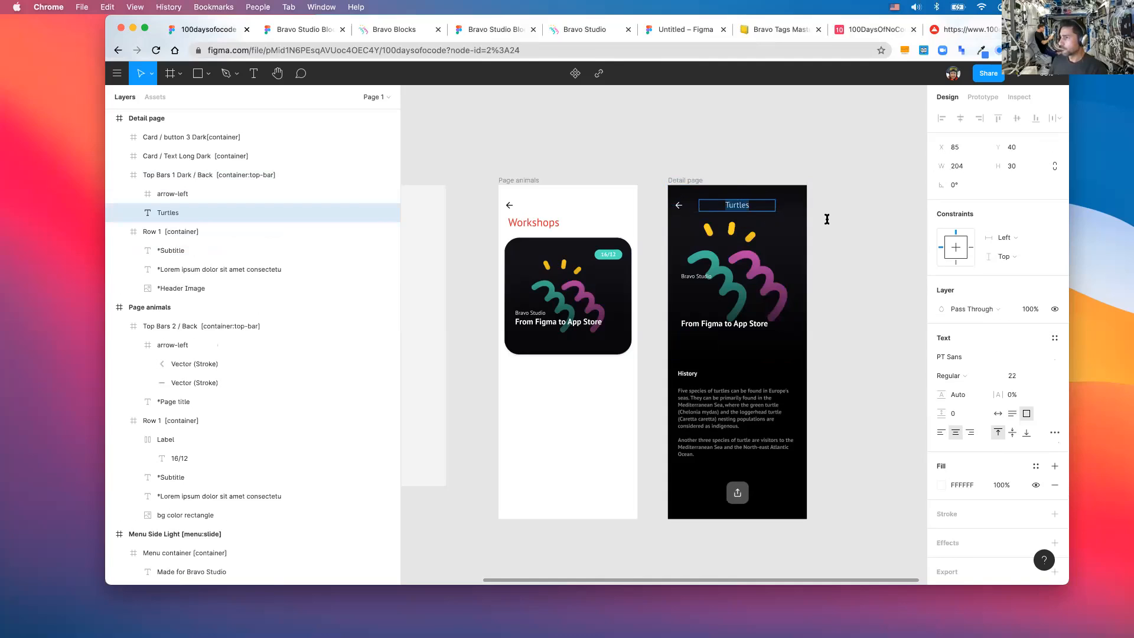
key(Escape)
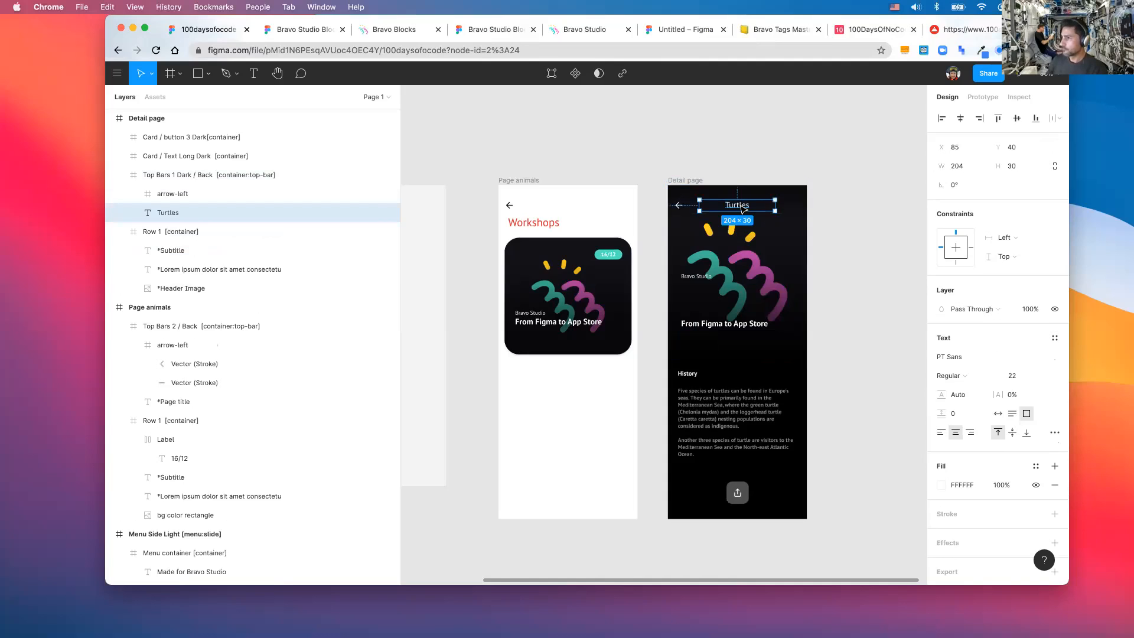
key(Delete)
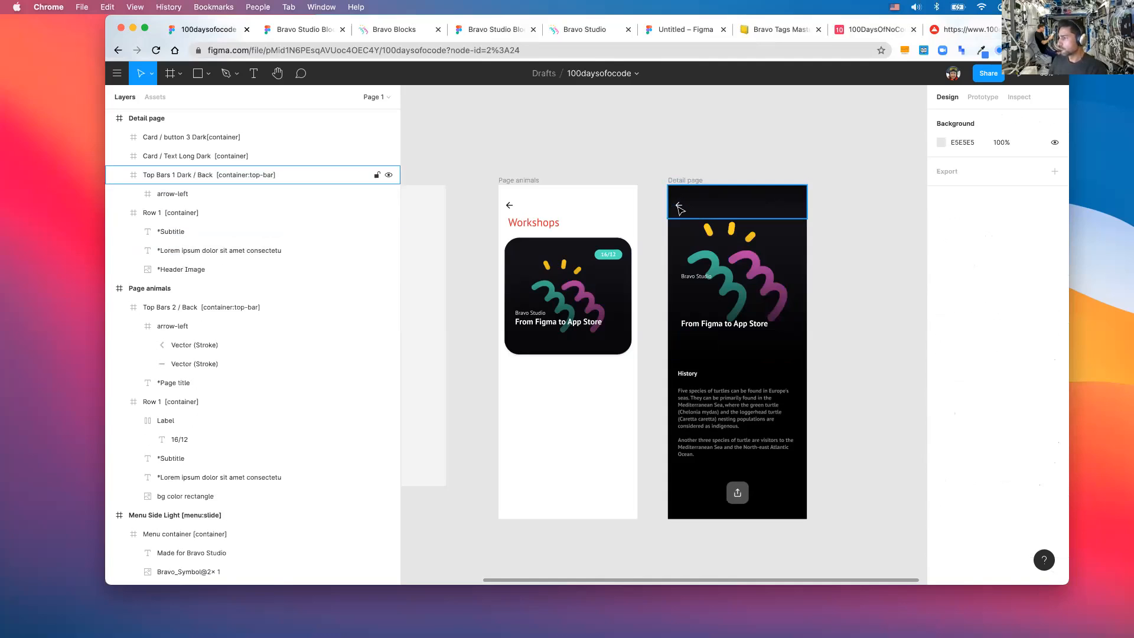
- Set both back arrow strokes to black using colour value 0
click(680, 207)
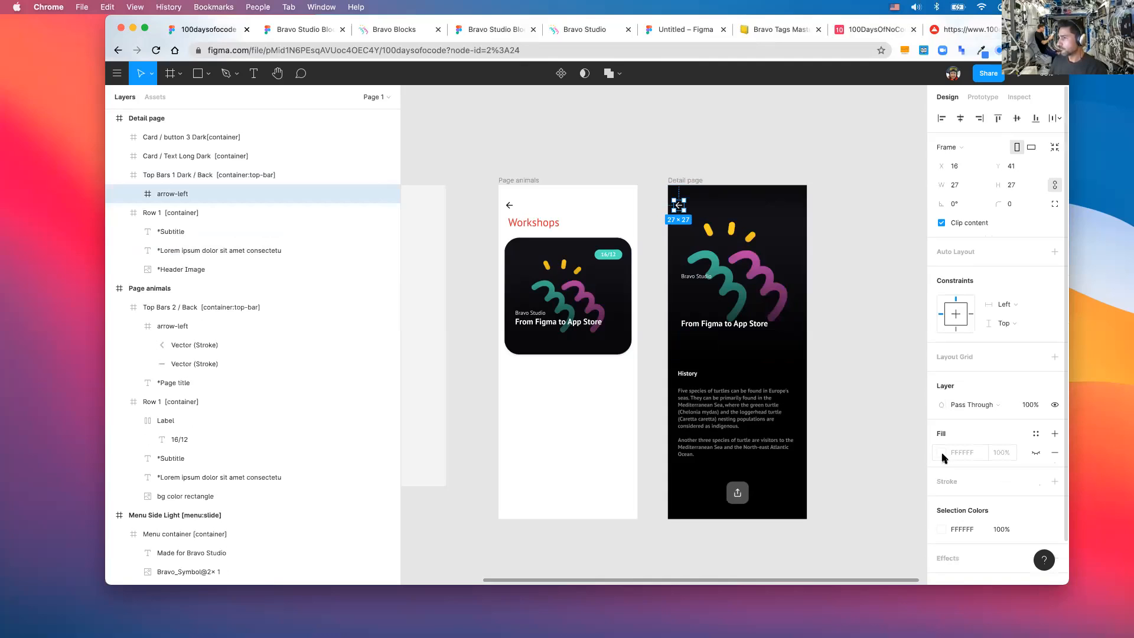
double_click(679, 206)
scroll(679, 208, up, 5)
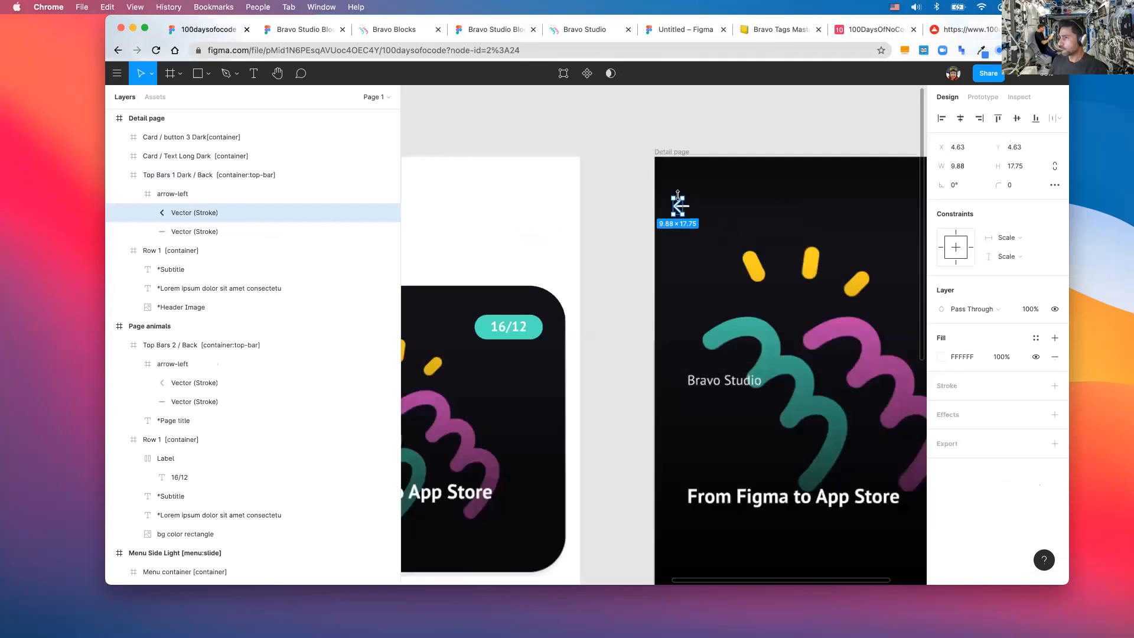
scroll(680, 198, up, 5)
key(super+a)
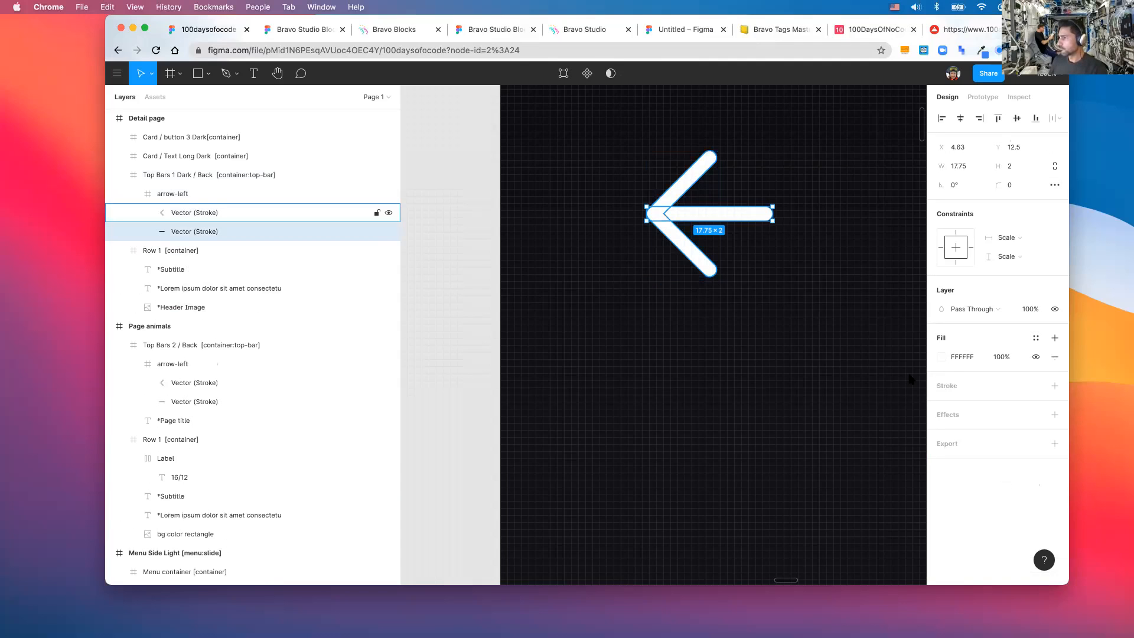
text(0)
key(Return)
scroll(679, 330, down, 3)
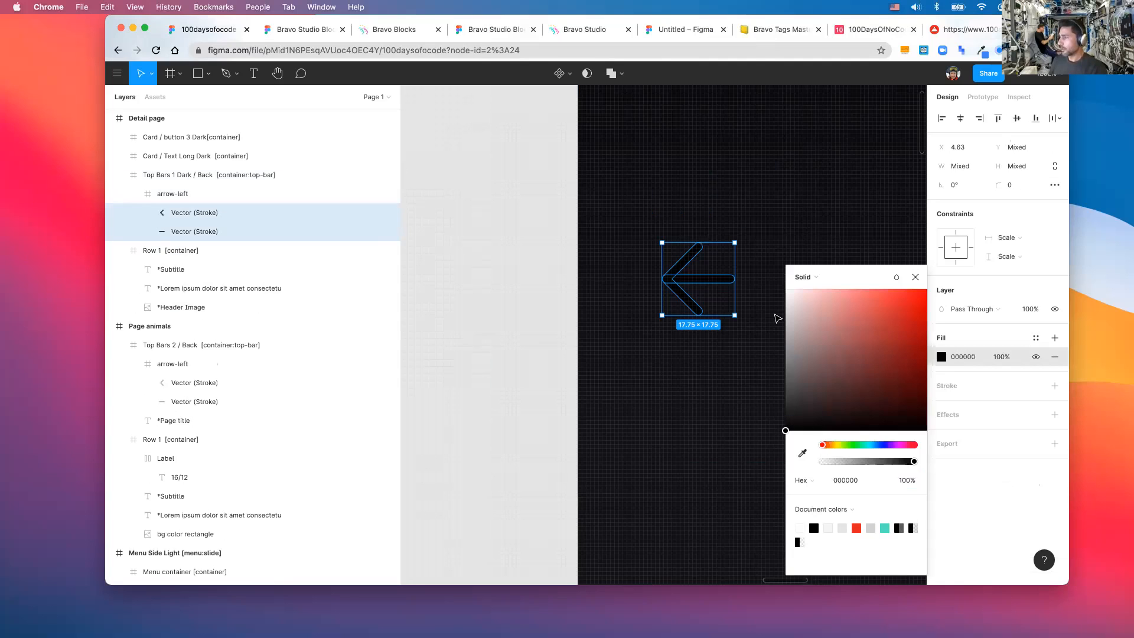
scroll(777, 319, down, 2)
click(777, 318)
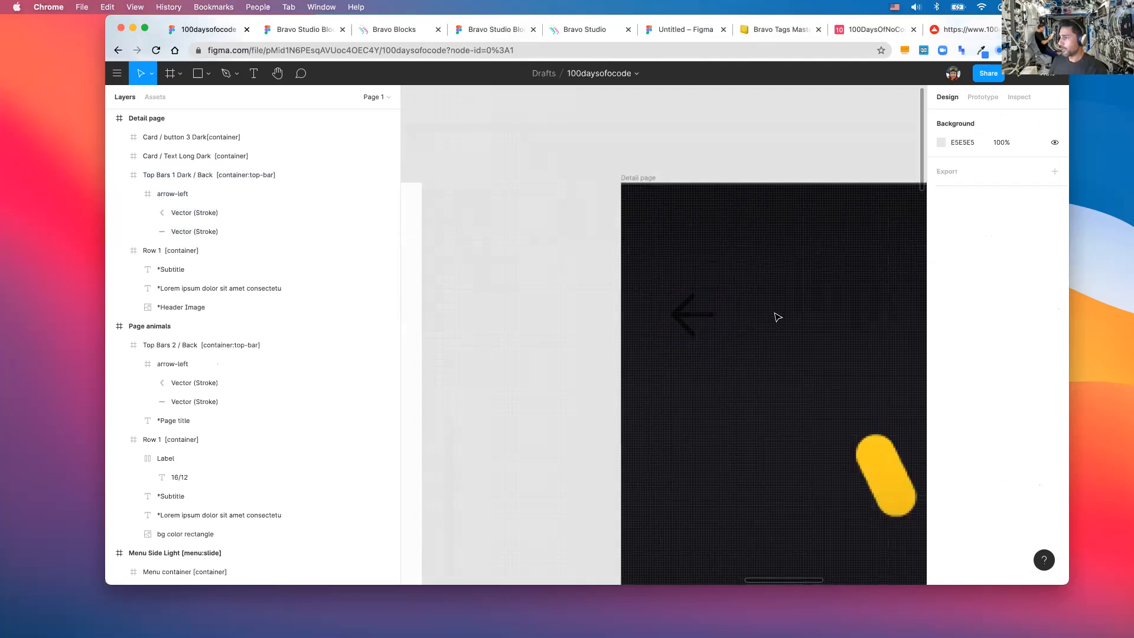
- Recolour the back arrow white through the top bar's Selection Colors
scroll(777, 318, down, 2)
scroll(777, 317, down, 2)
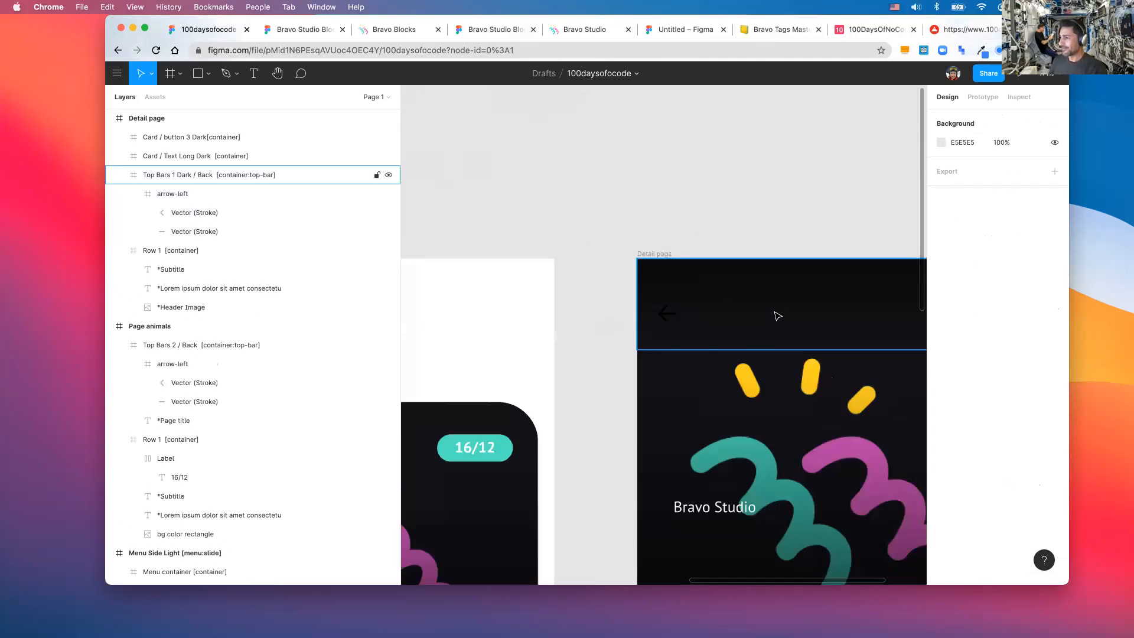
scroll(777, 317, left, 3)
scroll(778, 317, right, 2)
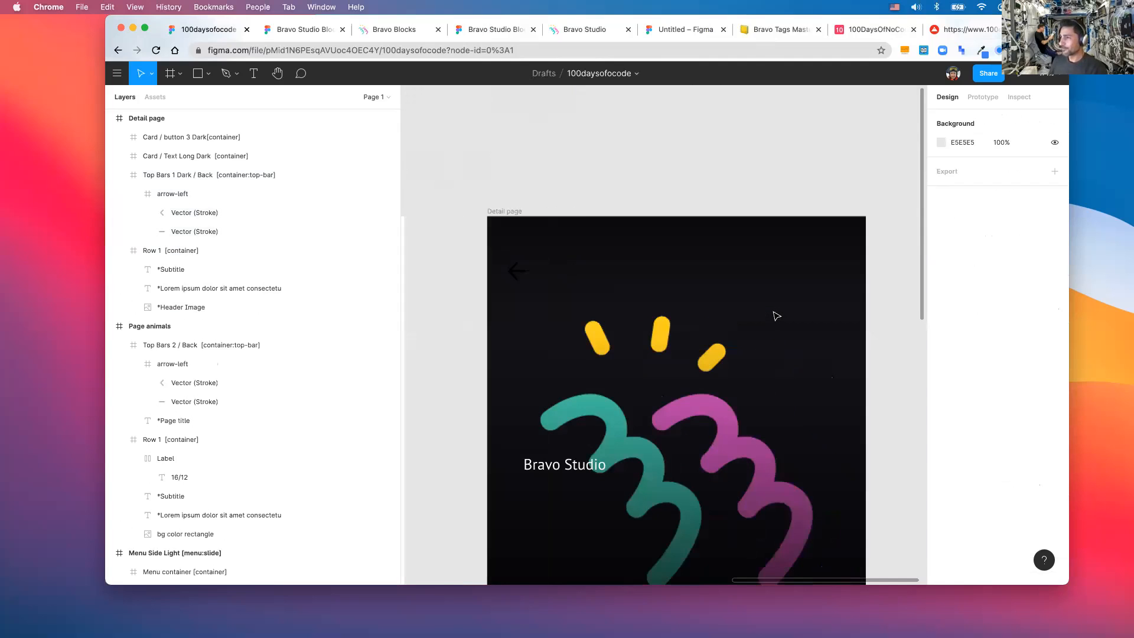
scroll(777, 316, down, 2)
scroll(911, 304, down, 2)
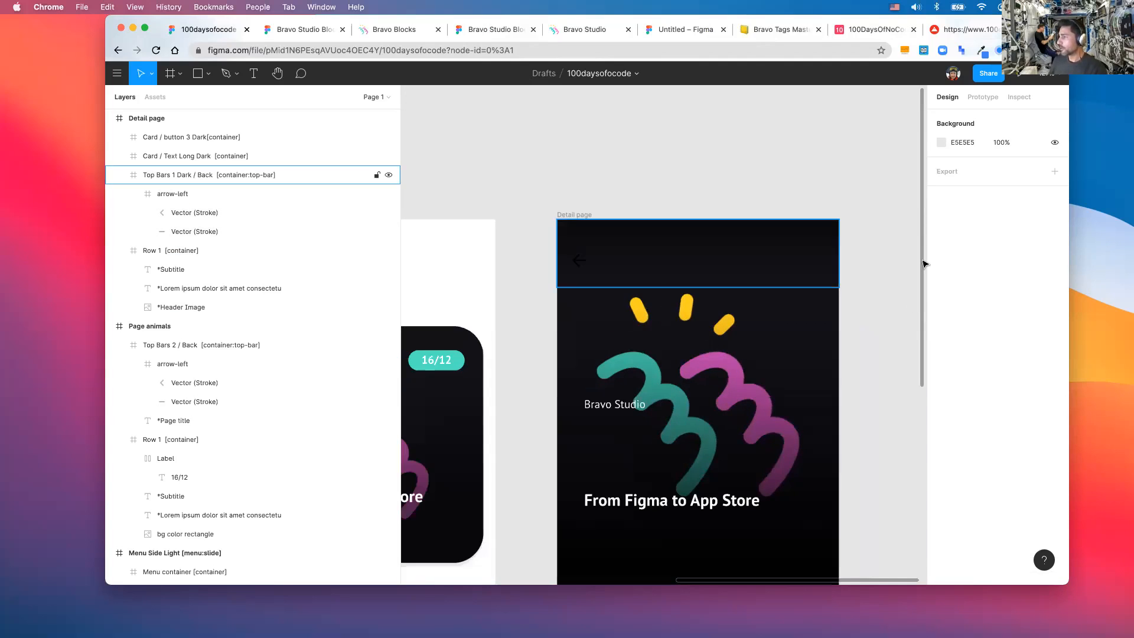
click(805, 262)
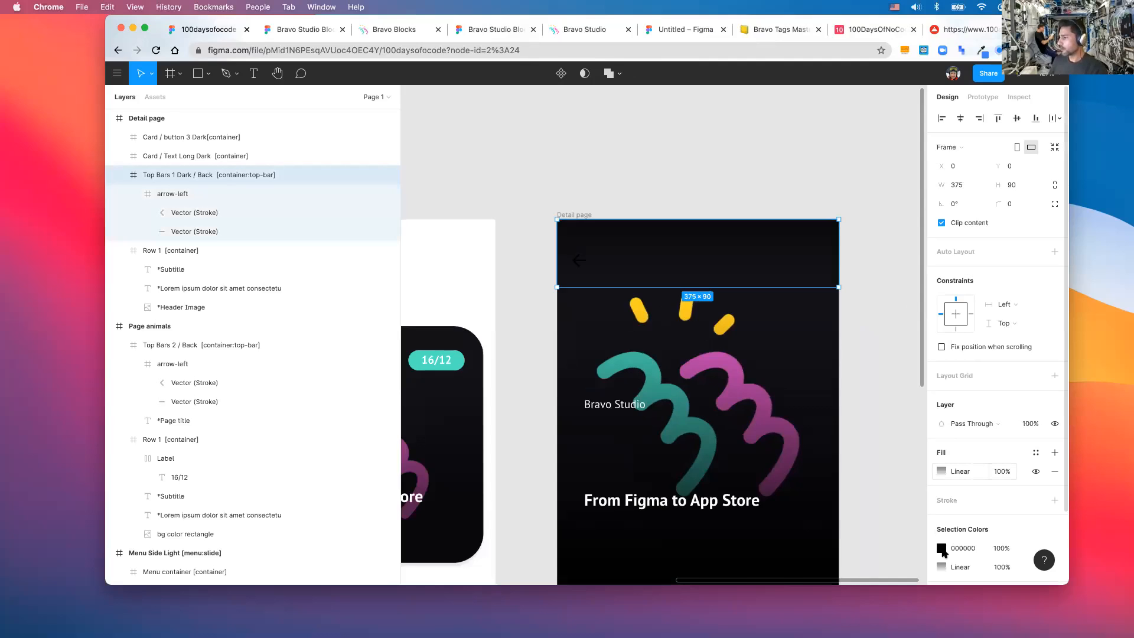
scroll(829, 520, down, 3)
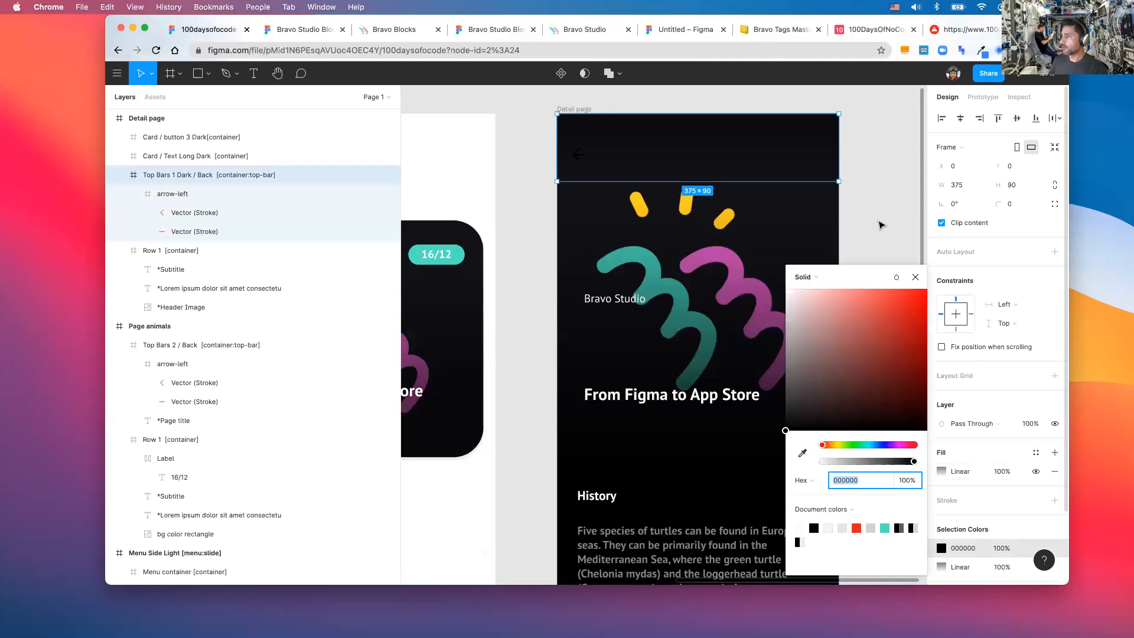
click(828, 528)
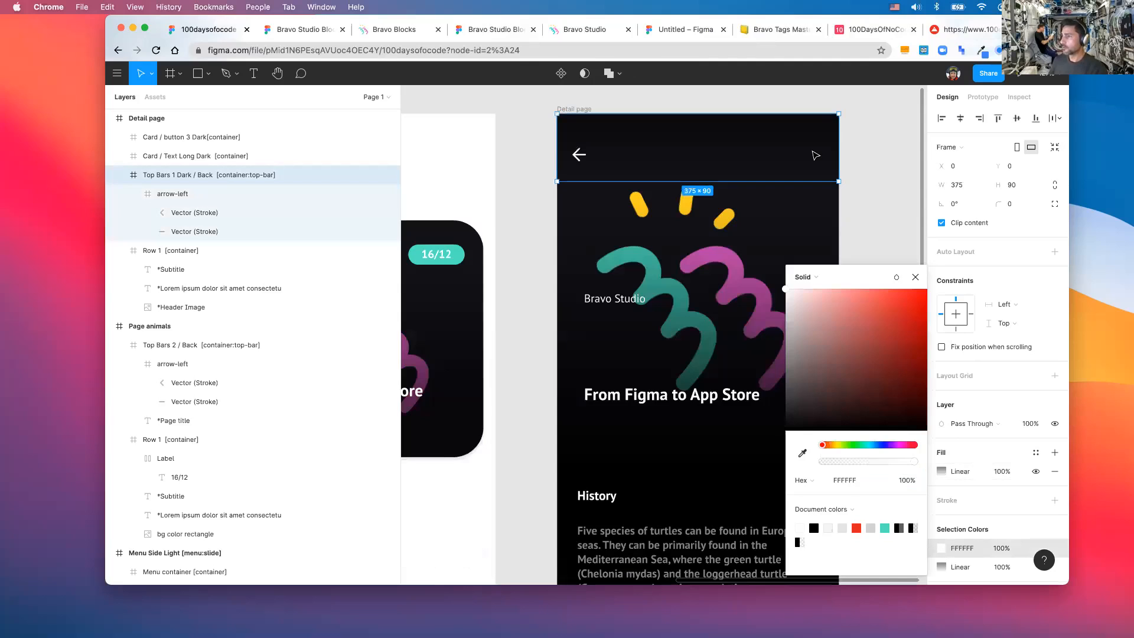
key(super+z)
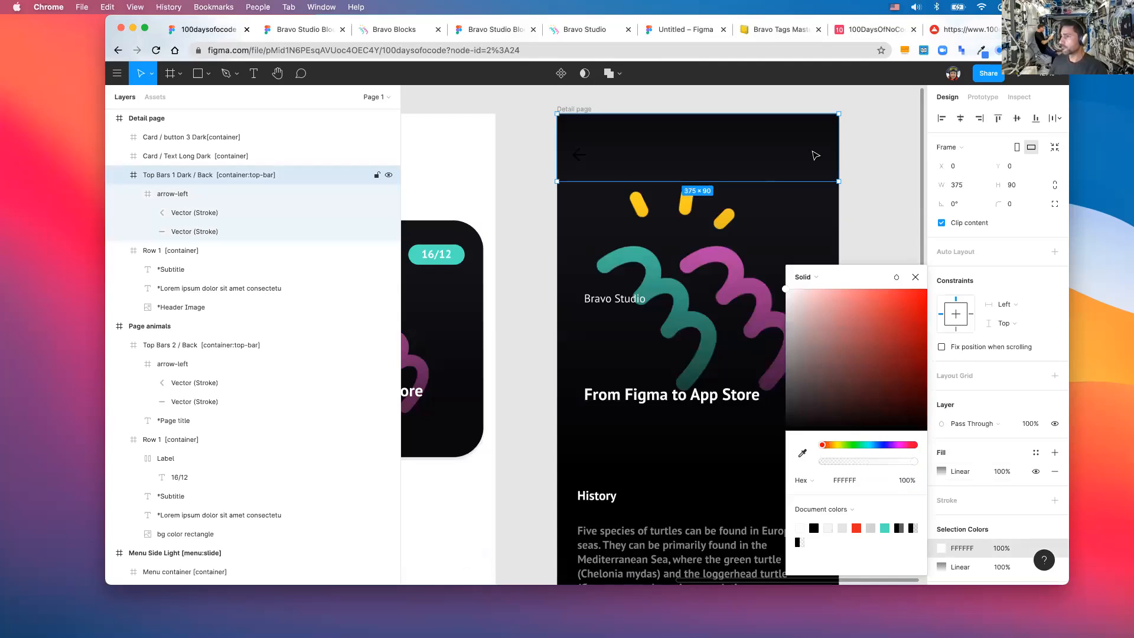
click(801, 527)
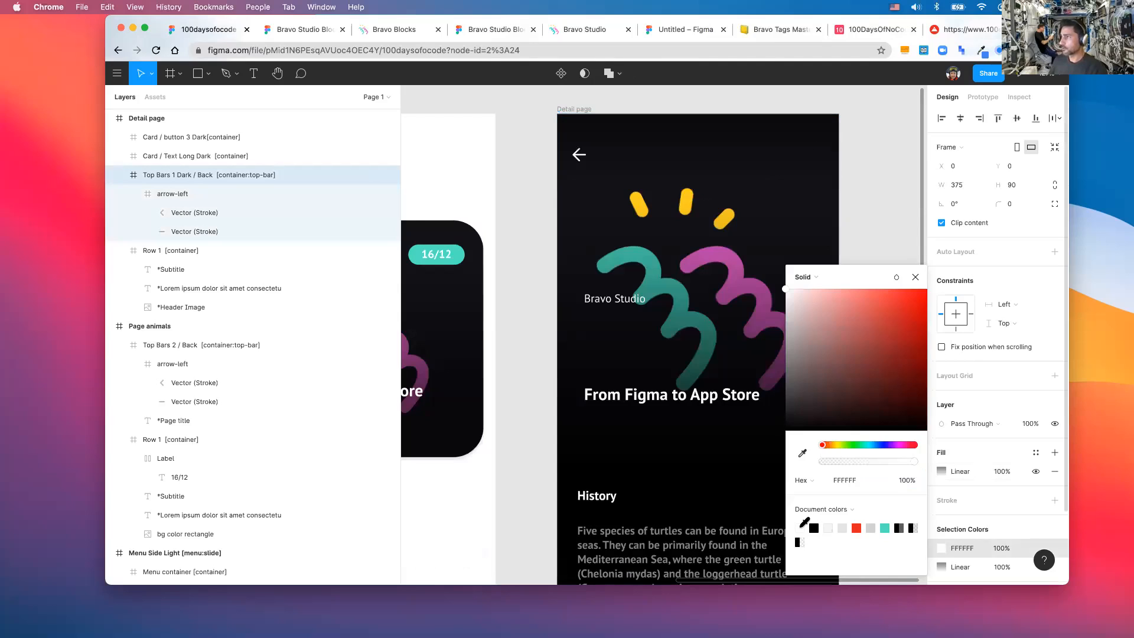
click(678, 139)
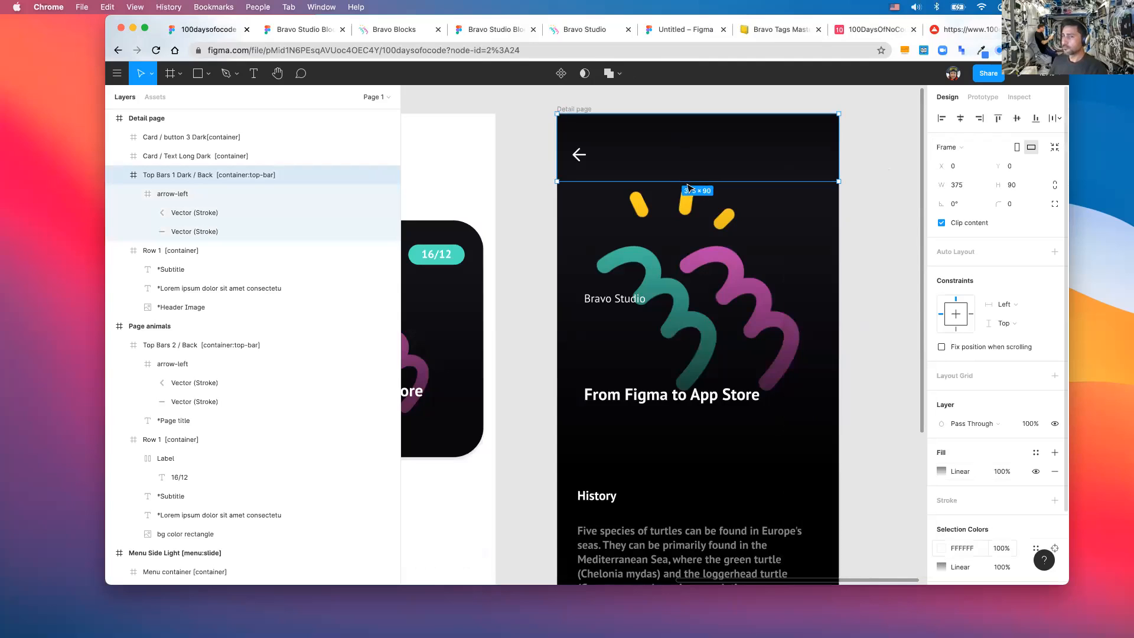
scroll(831, 342, down, 3)
key(Escape)
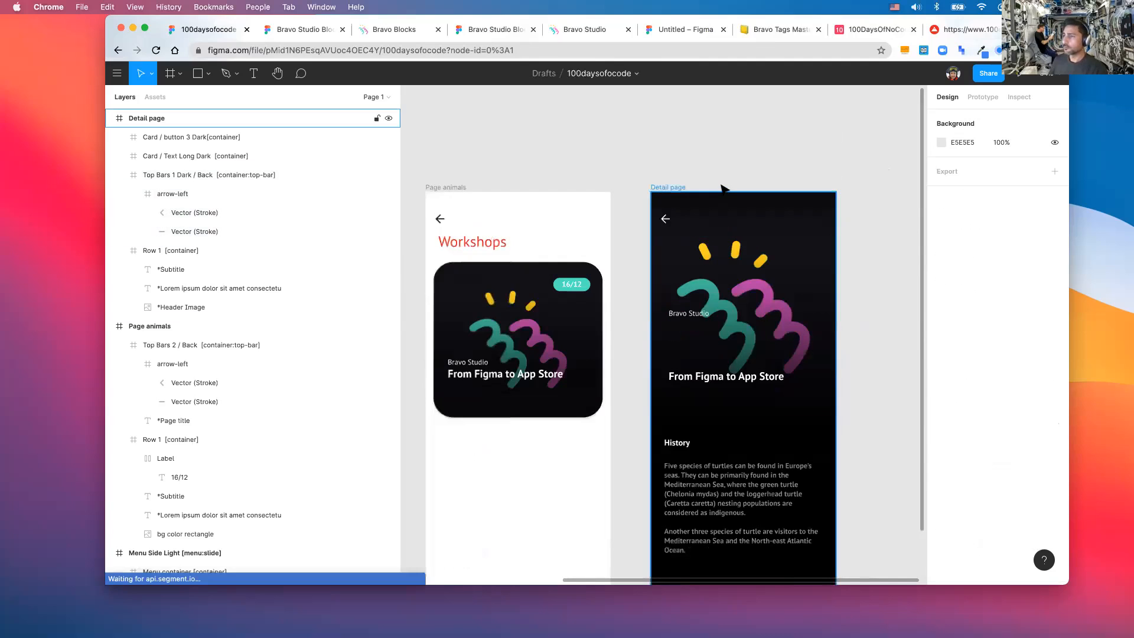
- Change the top bar's linear gradient fill to solid white FFFFFF
click(723, 188)
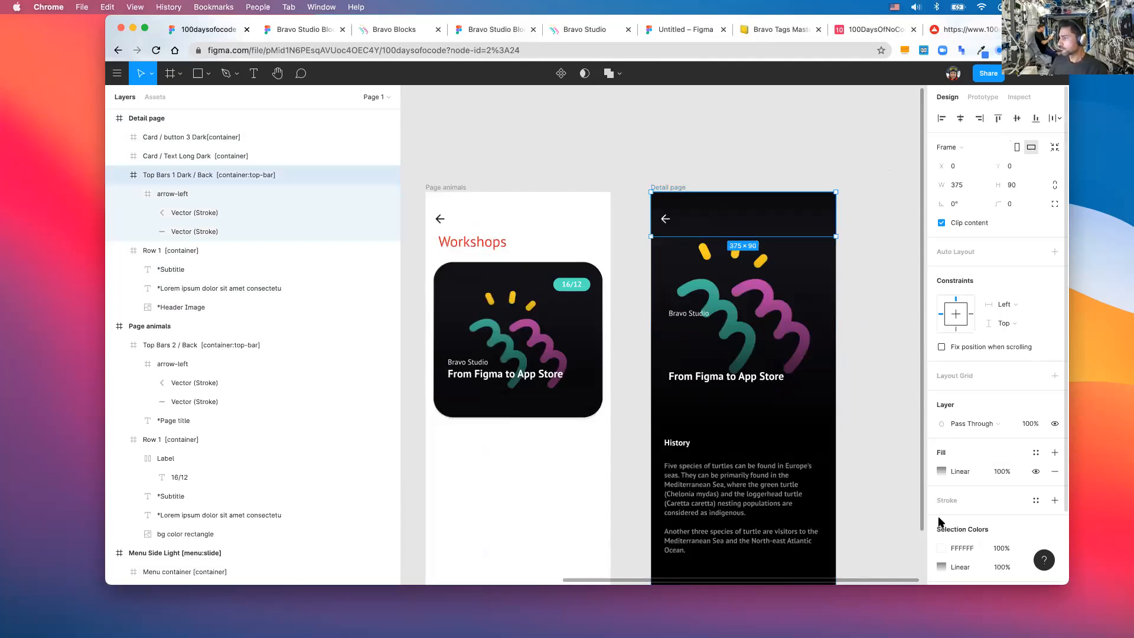
scroll(938, 520, down, 1)
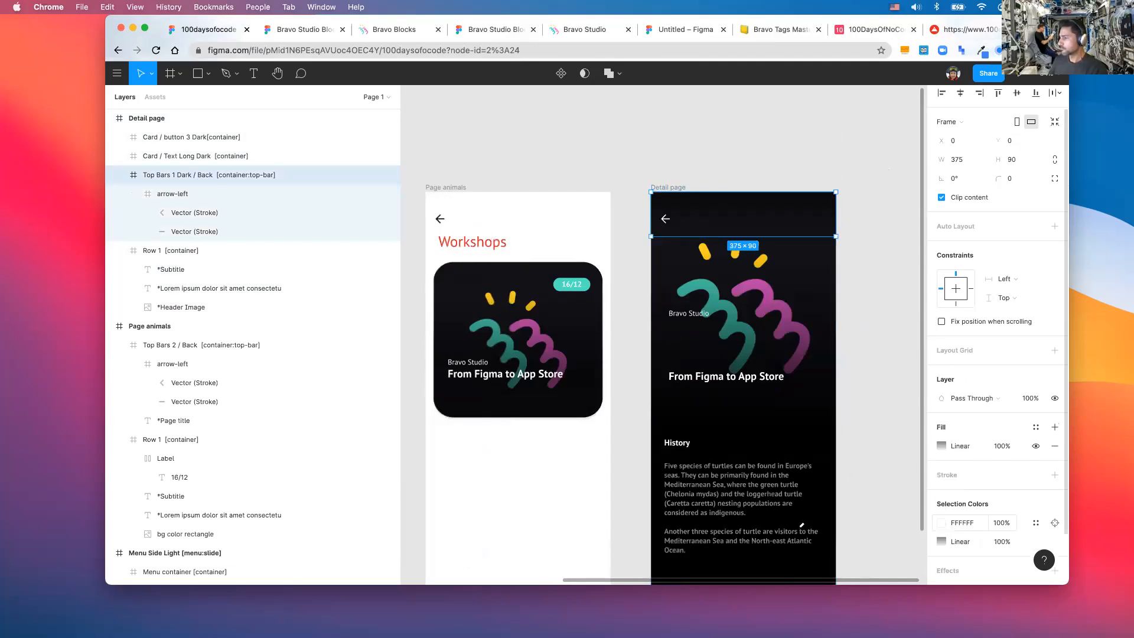
click(941, 522)
click(801, 527)
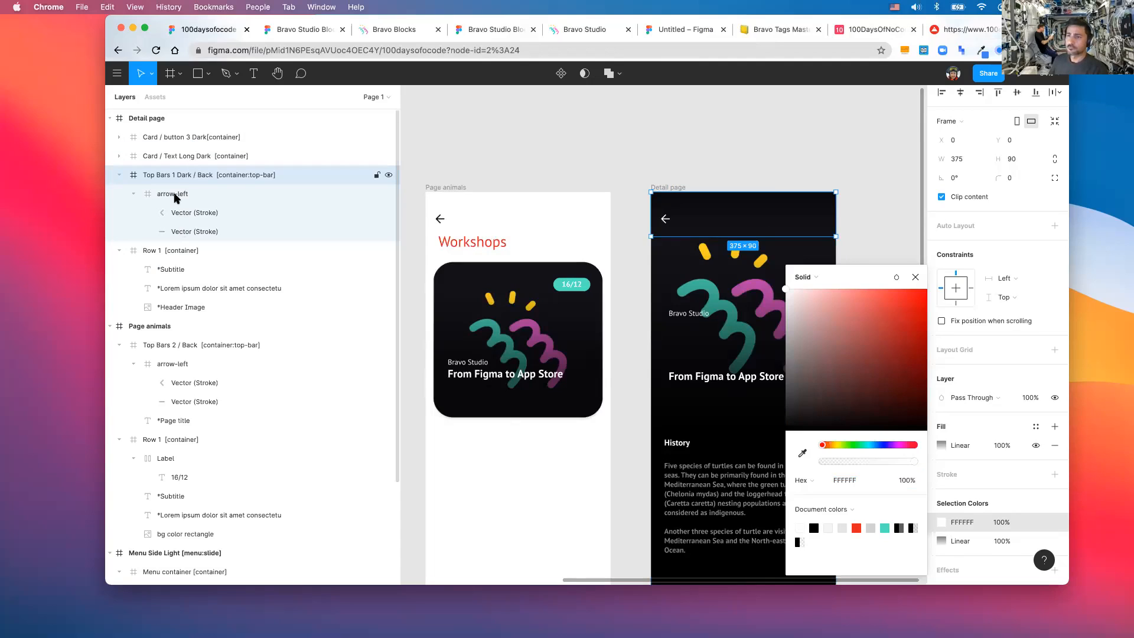
click(117, 173)
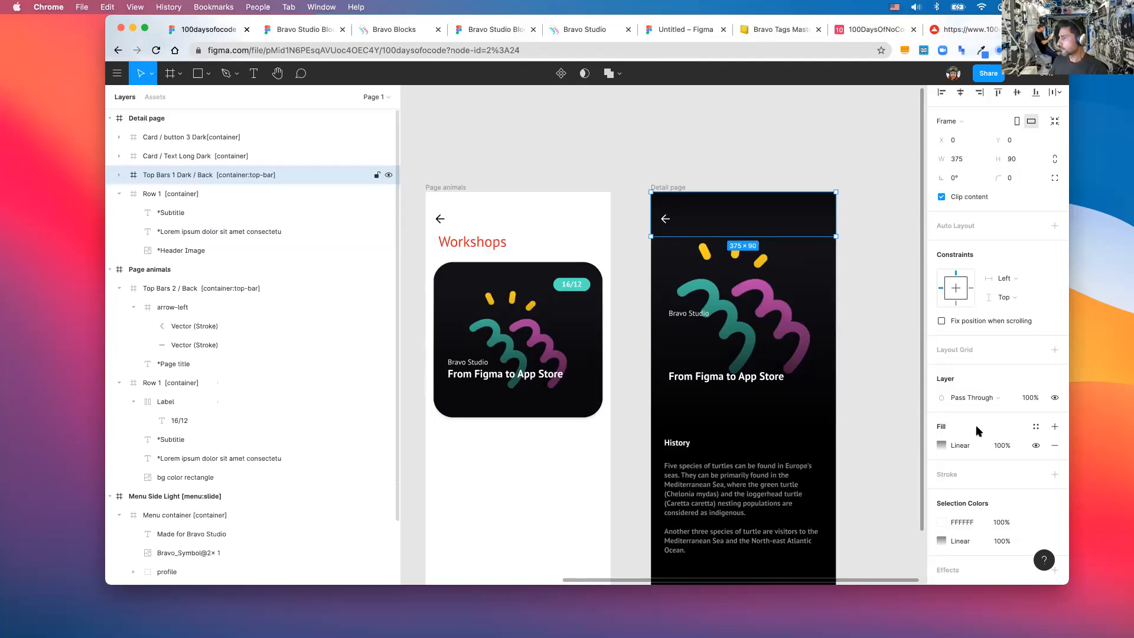
scroll(942, 392, down, 1)
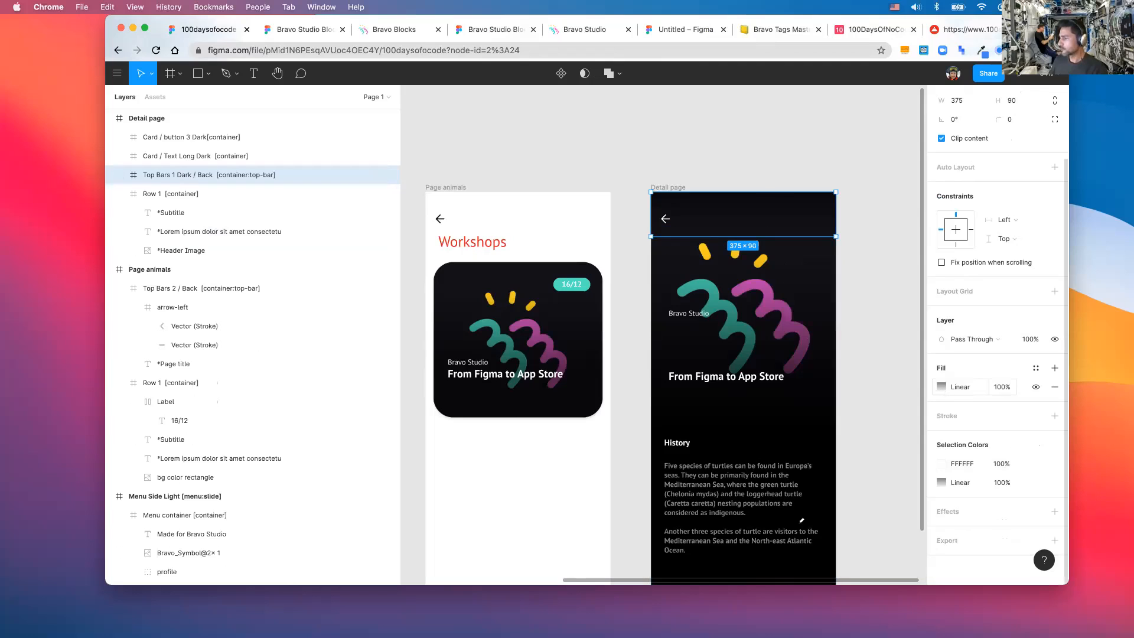
click(941, 387)
click(801, 524)
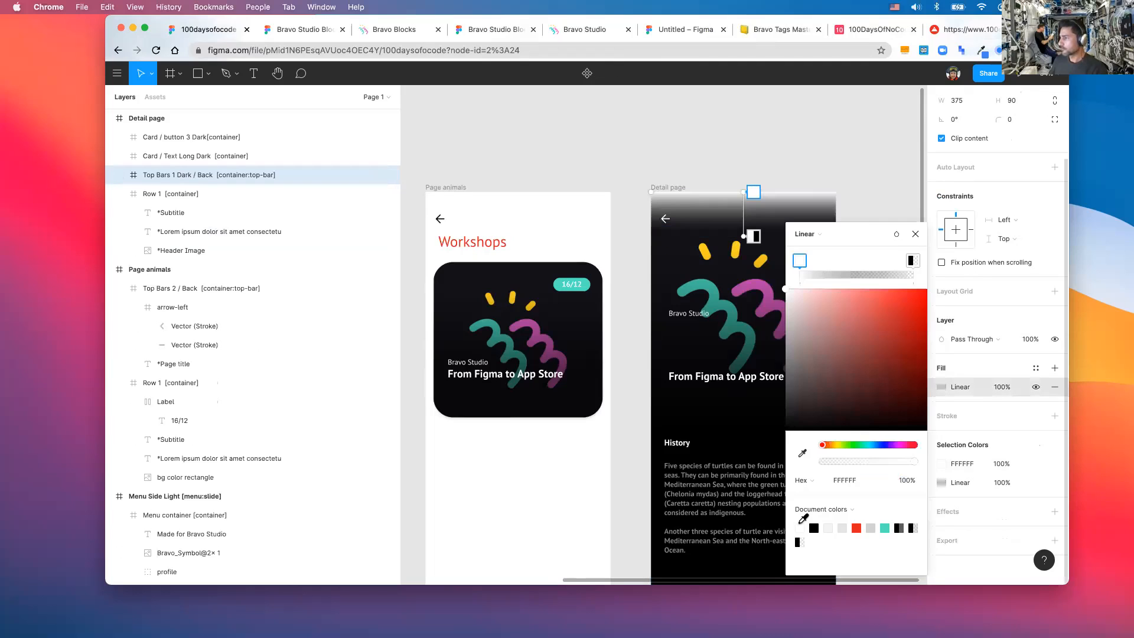
key(super+z)
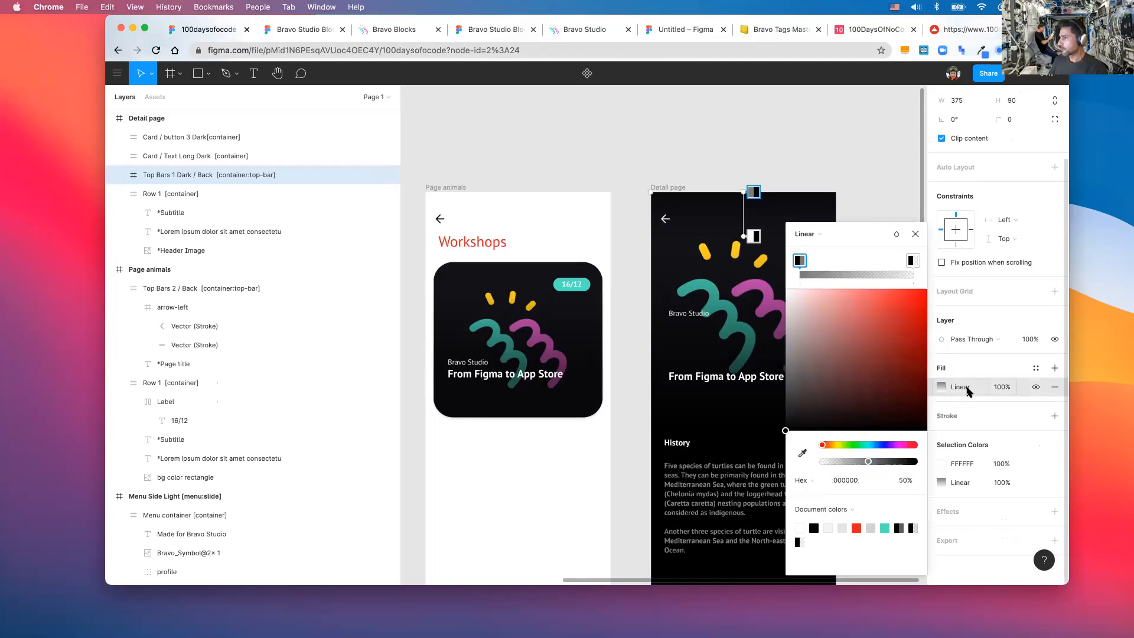
click(811, 275)
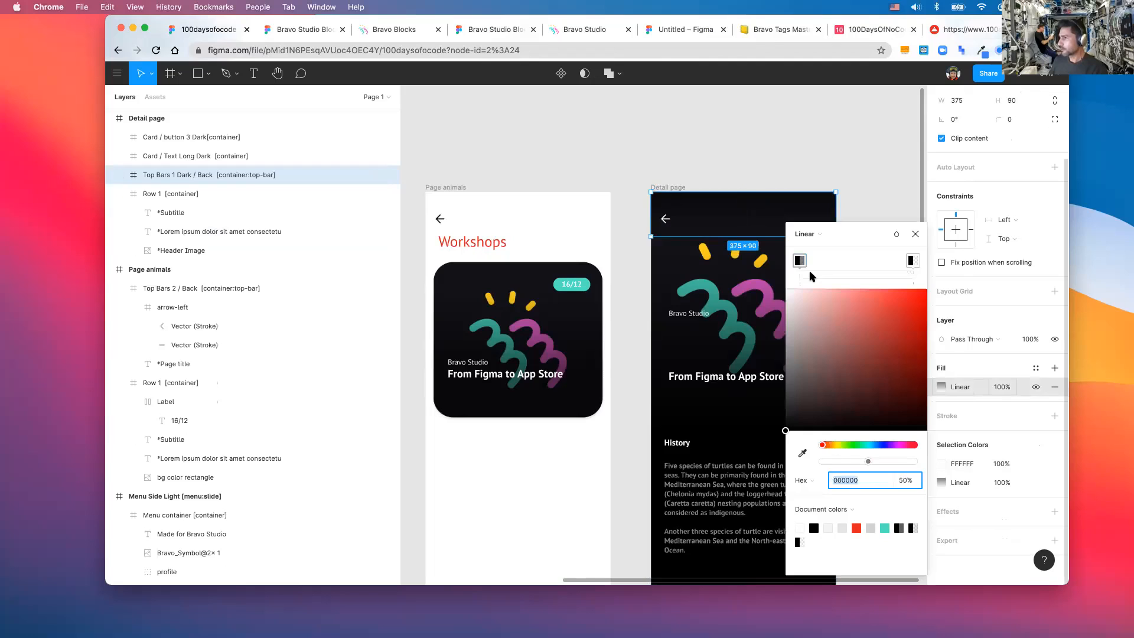
click(825, 227)
click(805, 228)
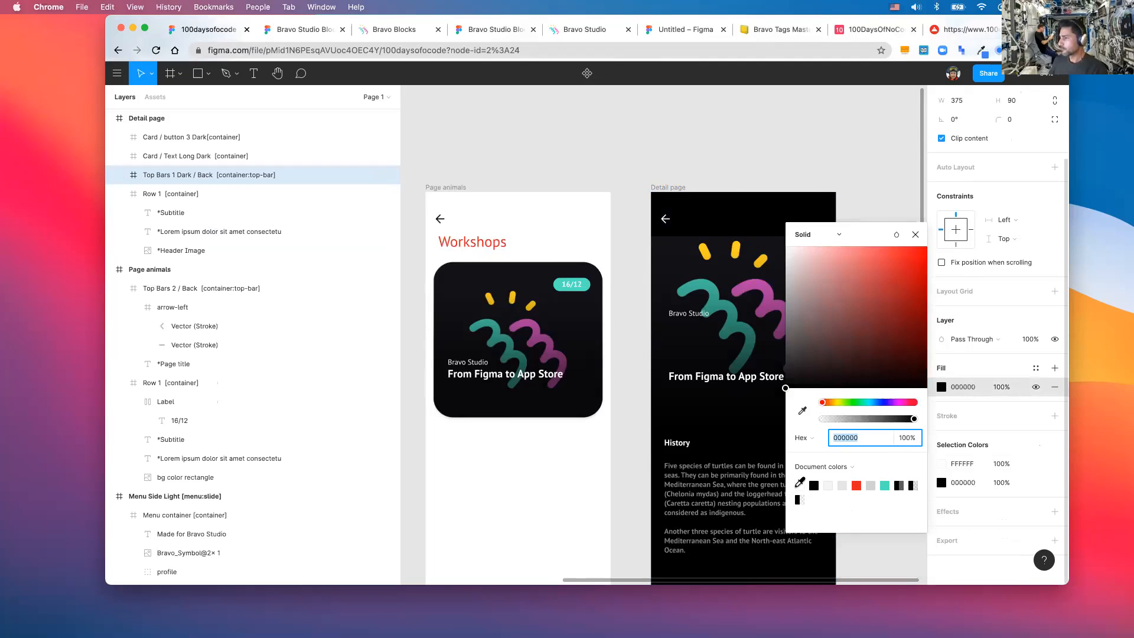
click(799, 485)
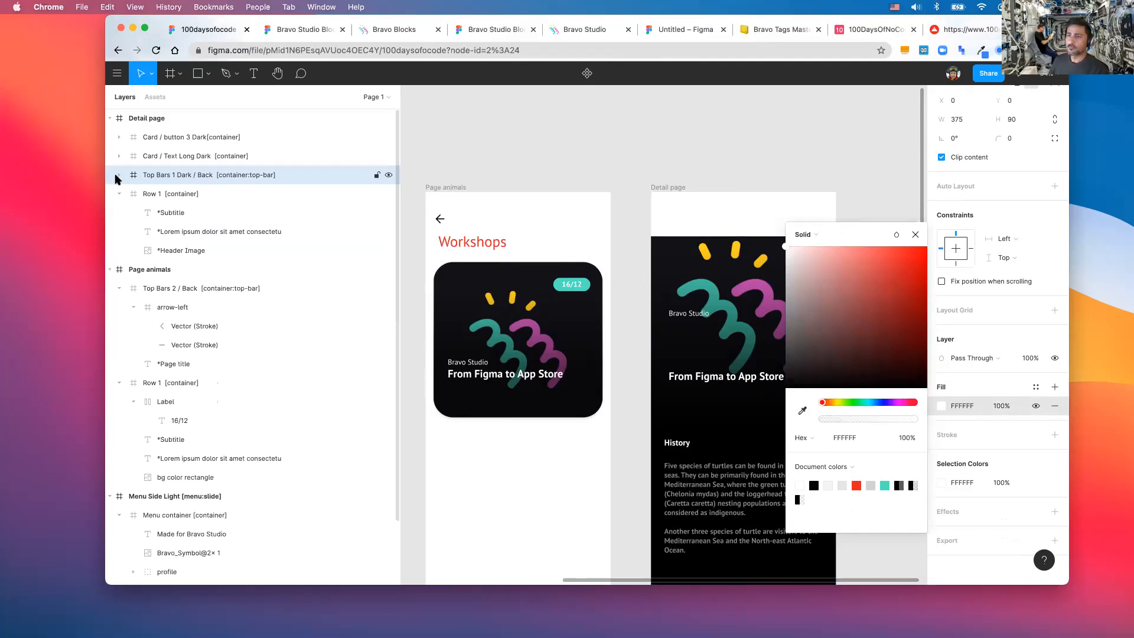
- Set the back arrow's Vector layers to hex 000000 black
click(172, 213)
shift+click(197, 231)
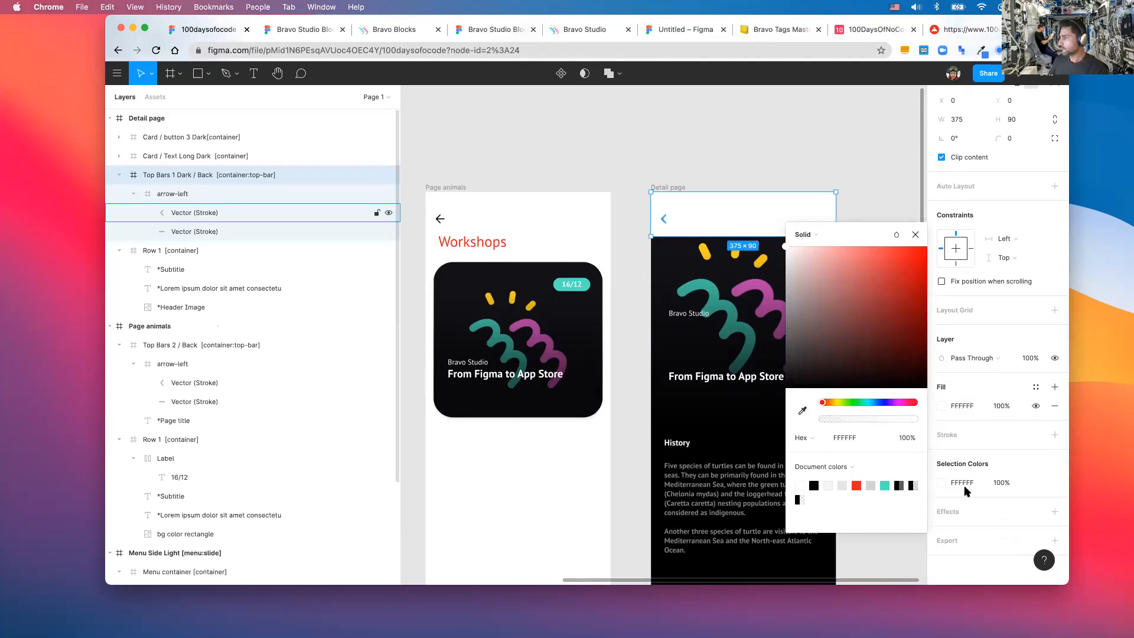
click(942, 357)
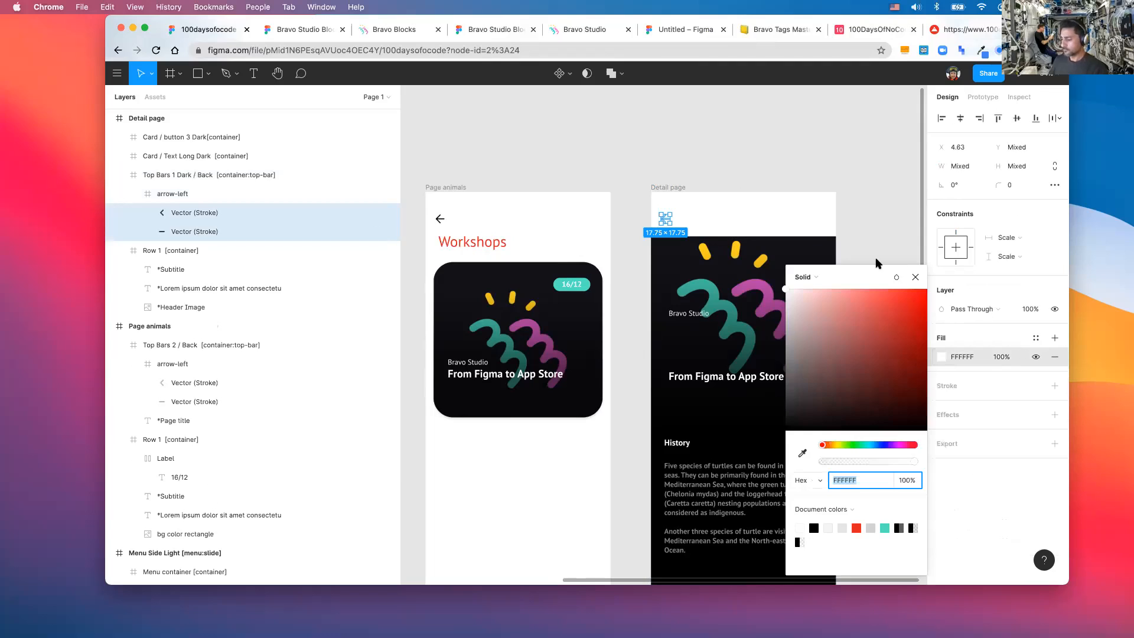
text(000000)
key(Return)
key(Escape)
scroll(793, 314, down, 5)
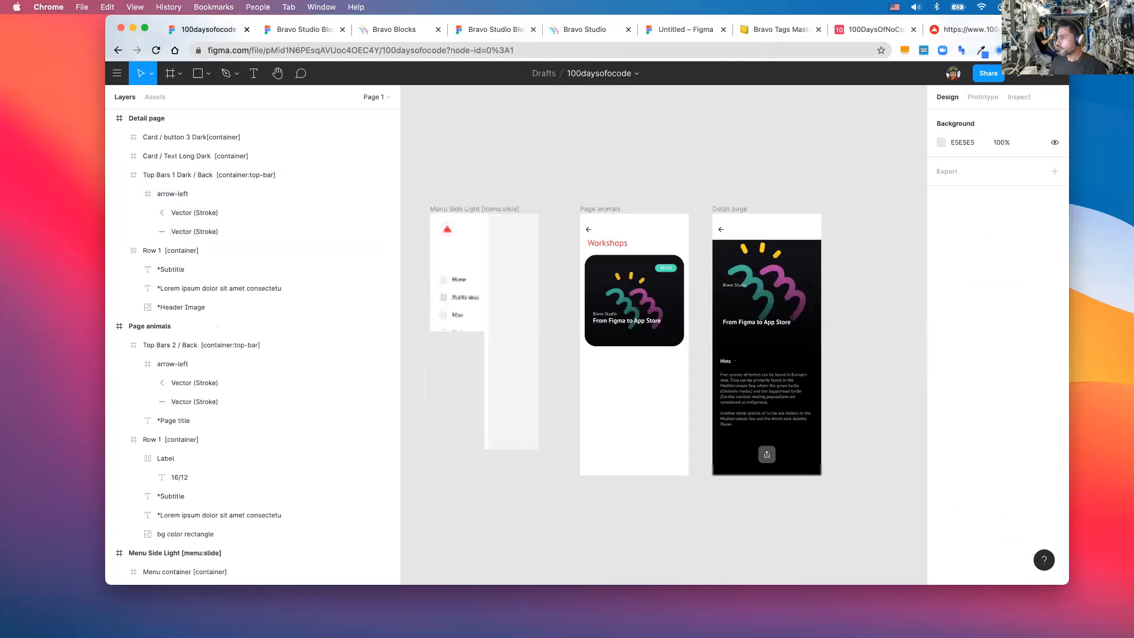
- Replace the History heading on the Detail page text card with the pasted 'Bravo Studio' text
click(733, 361)
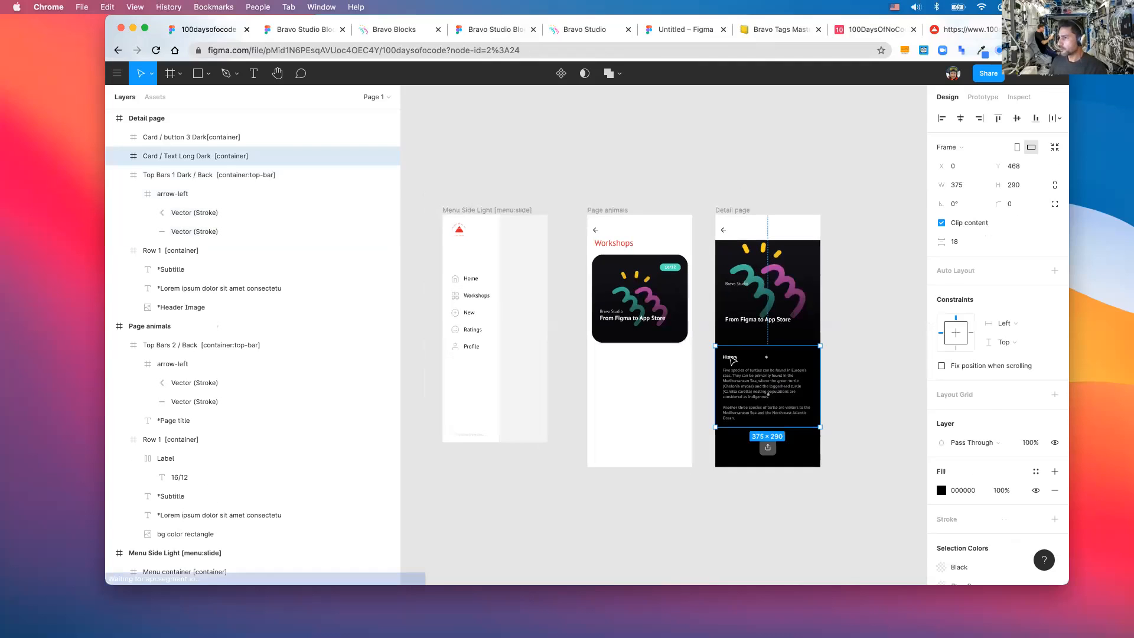
double_click(732, 359)
key(Return)
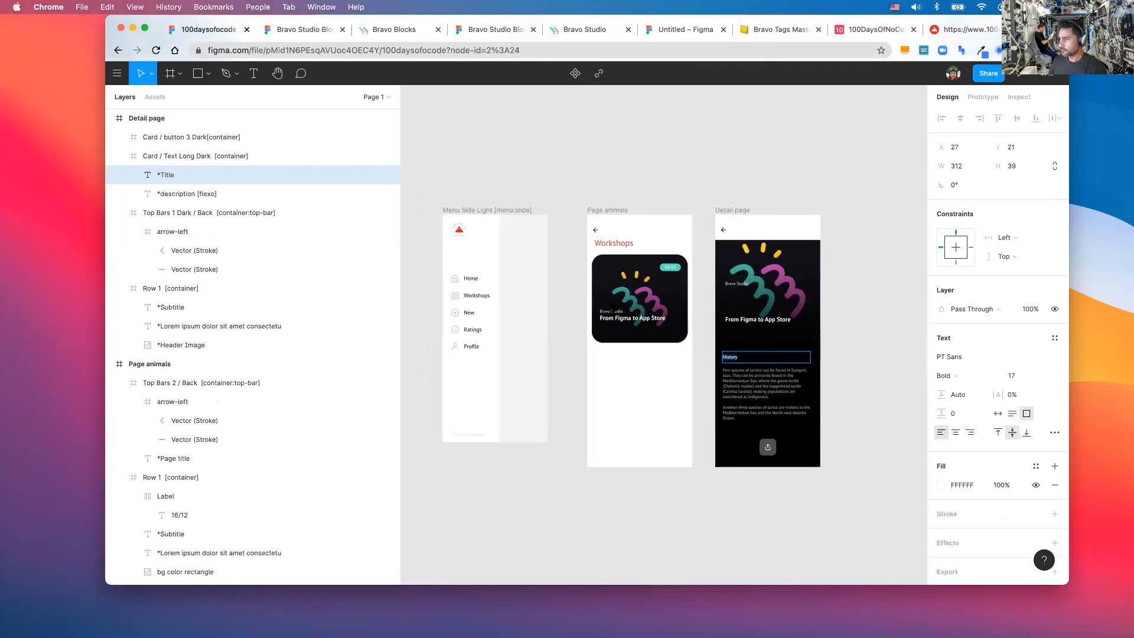
click(612, 308)
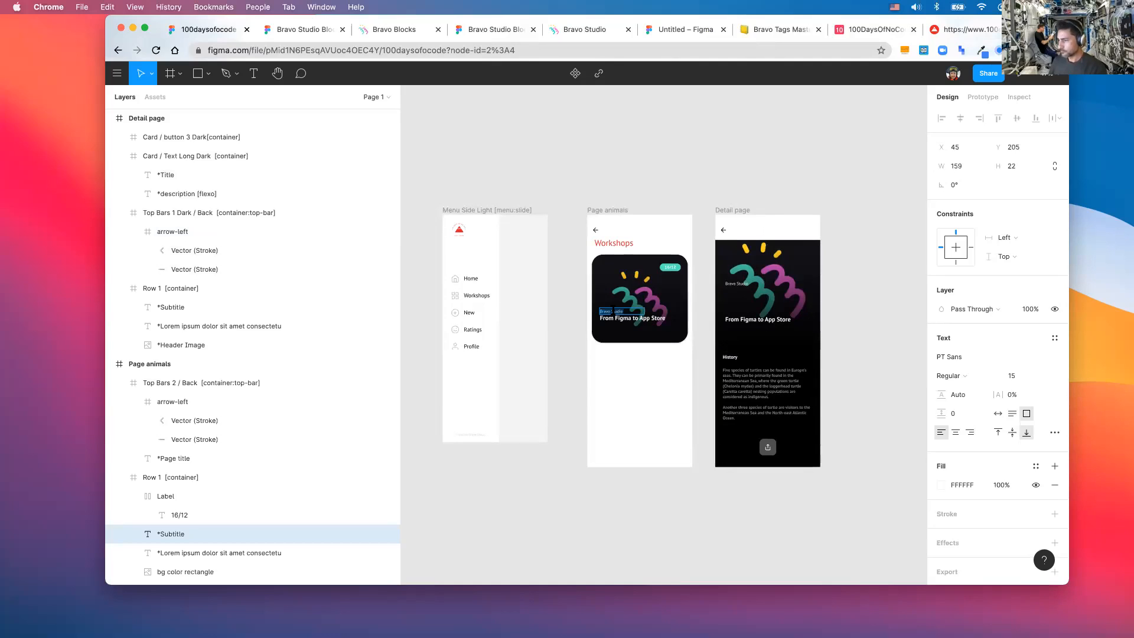
click(727, 356)
double_click(726, 356)
text(Bravo Studio)
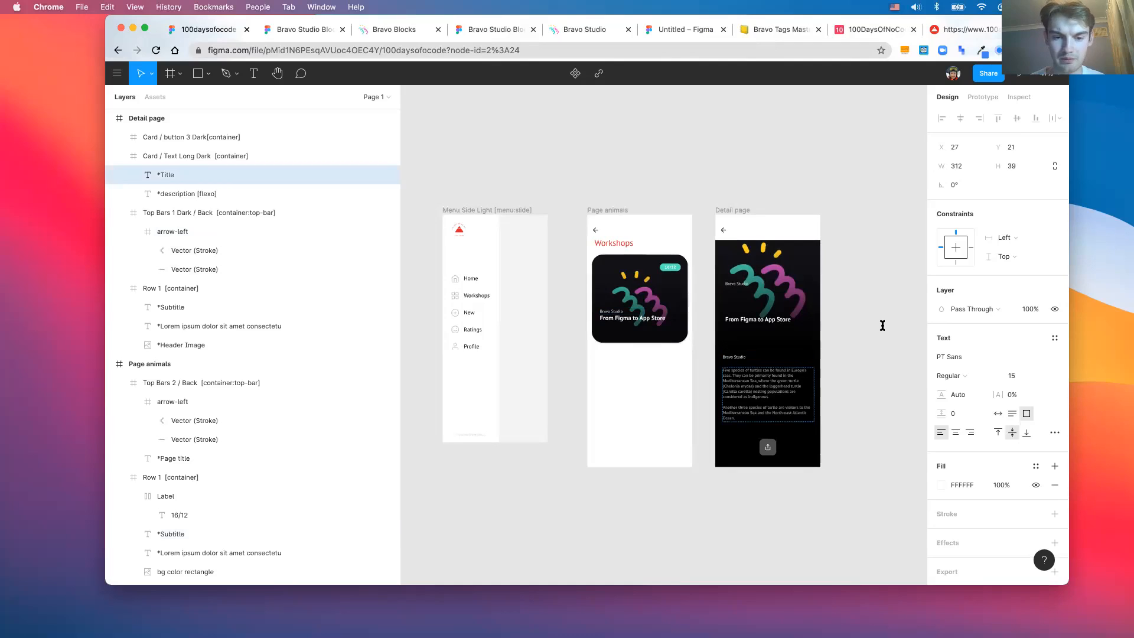
- Change the text card's background fill from black to white FFFFFF
key(Tab)
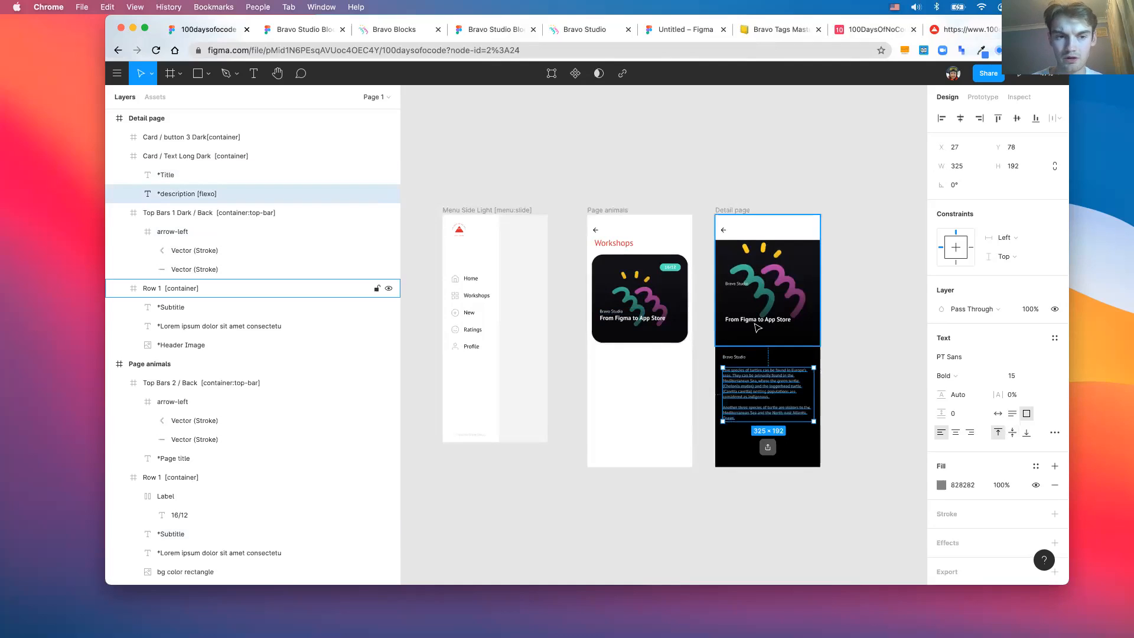
key(shift+Return)
text(i)
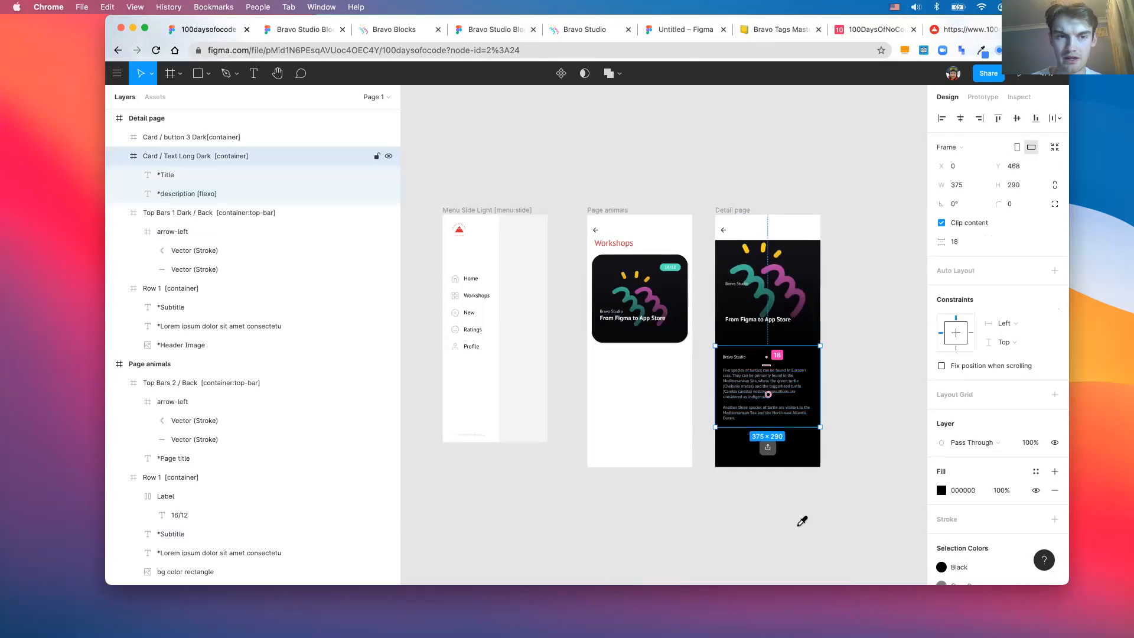
text(fff)
key(Return)
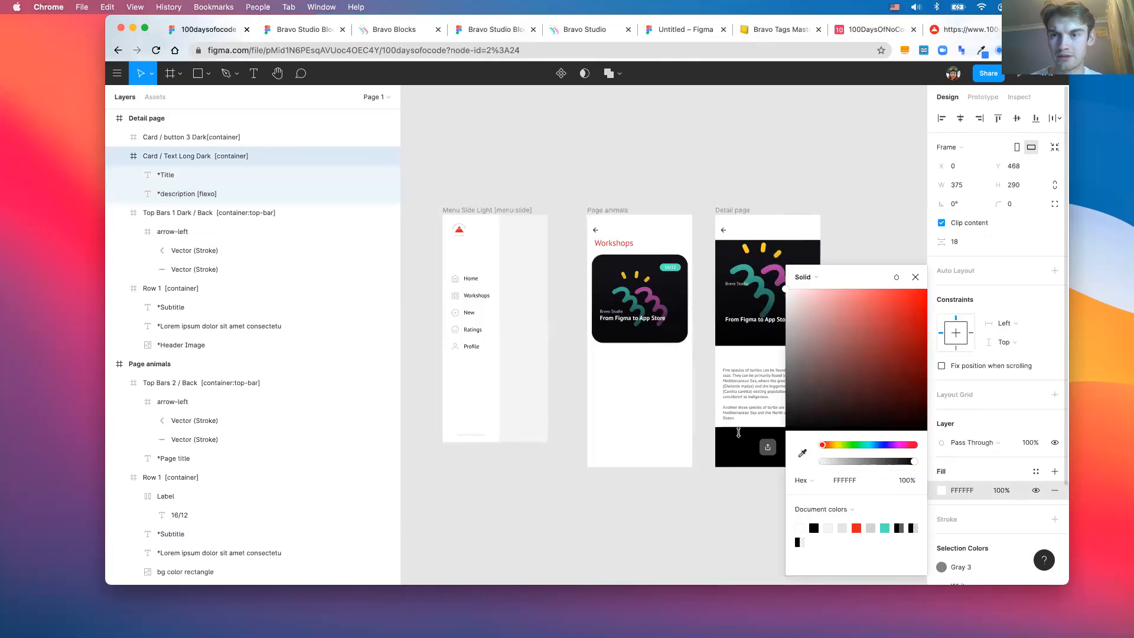
click(739, 433)
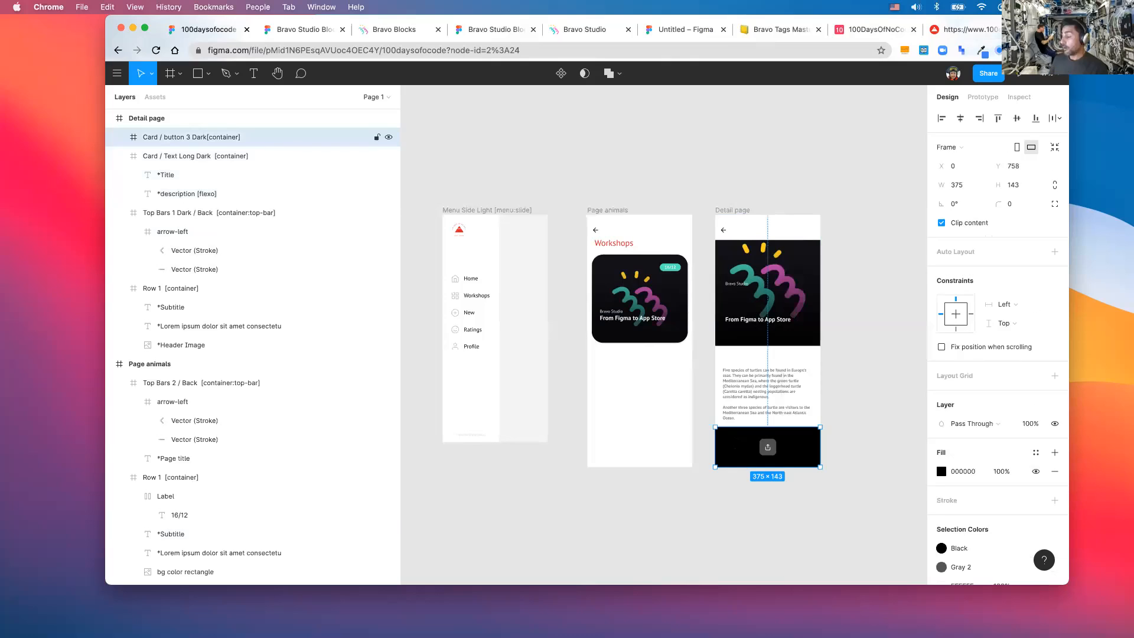
- Delete the black bottom button card from the Detail page
key(Delete)
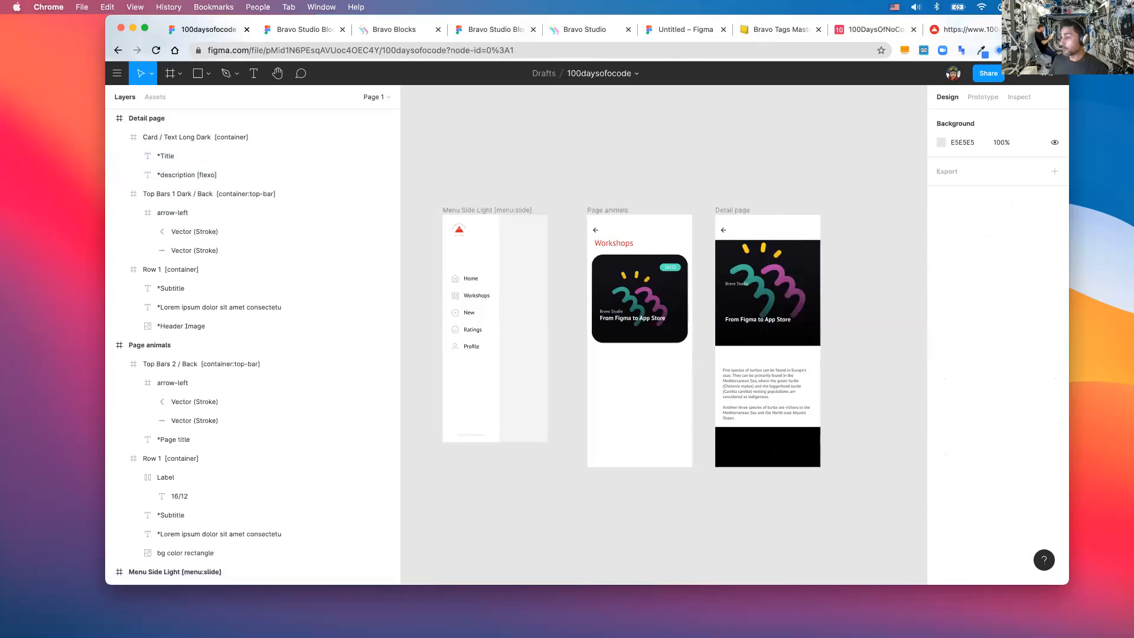
click(763, 409)
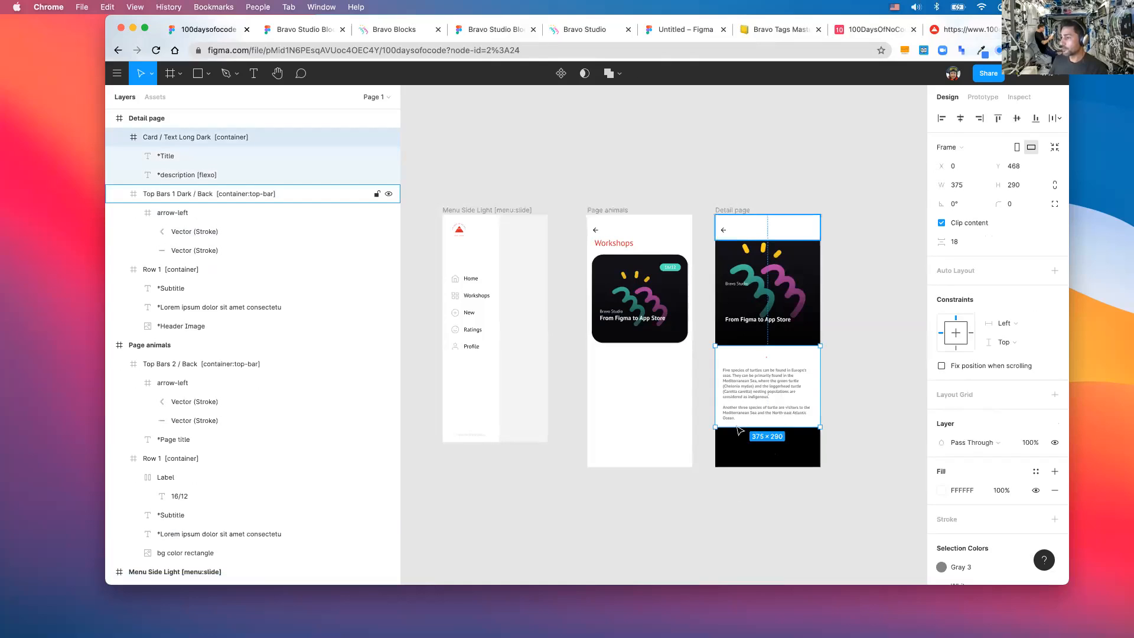
key(Escape)
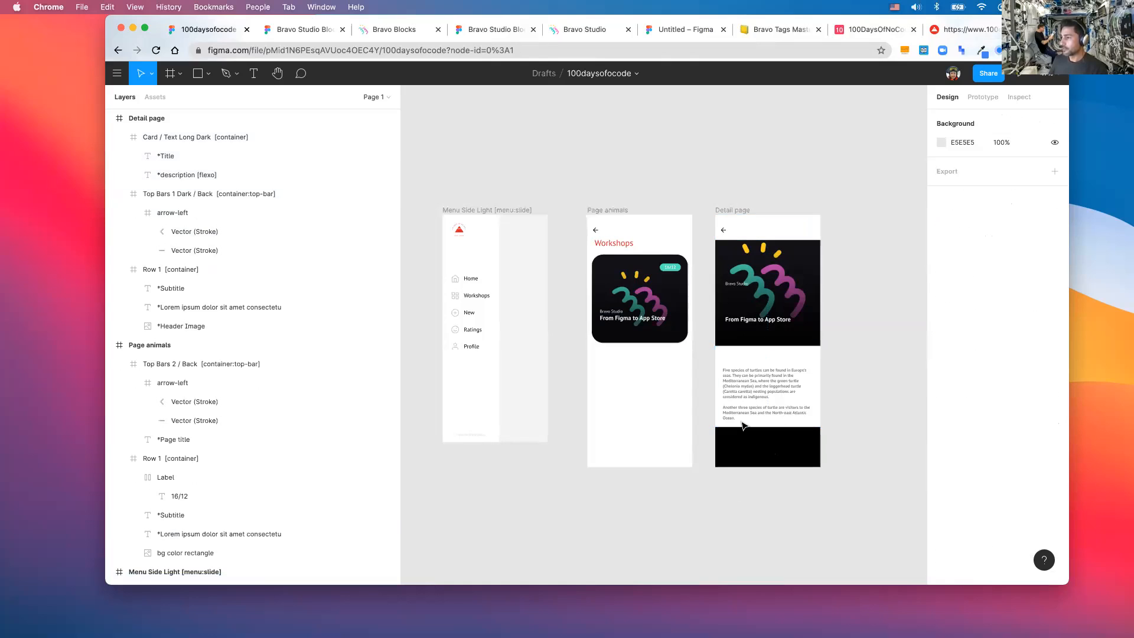
click(740, 424)
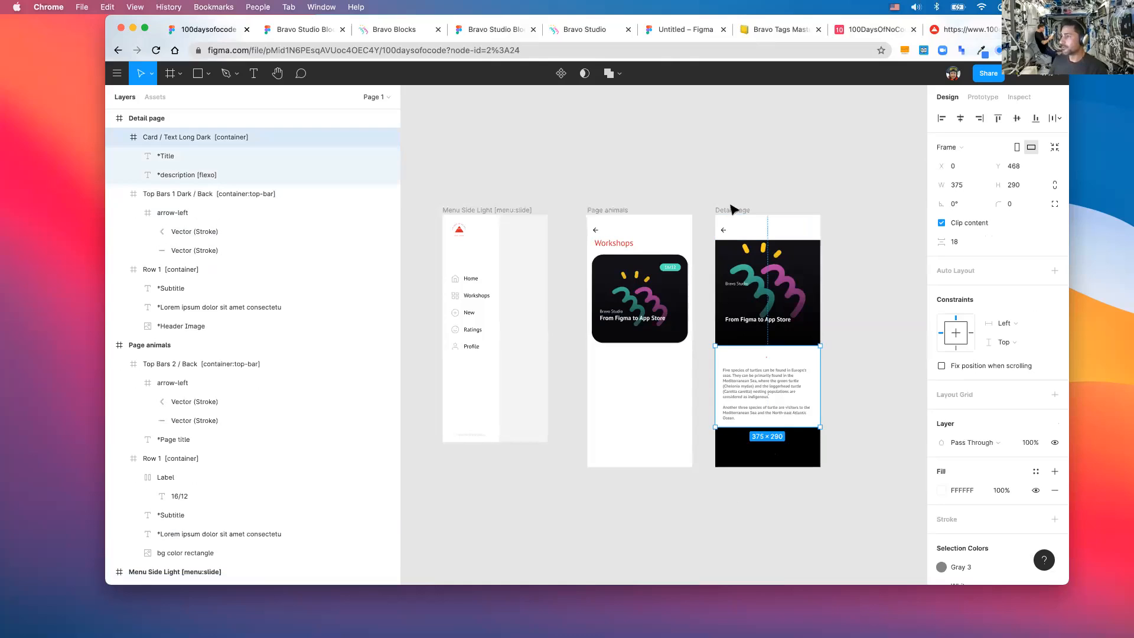
key(Escape)
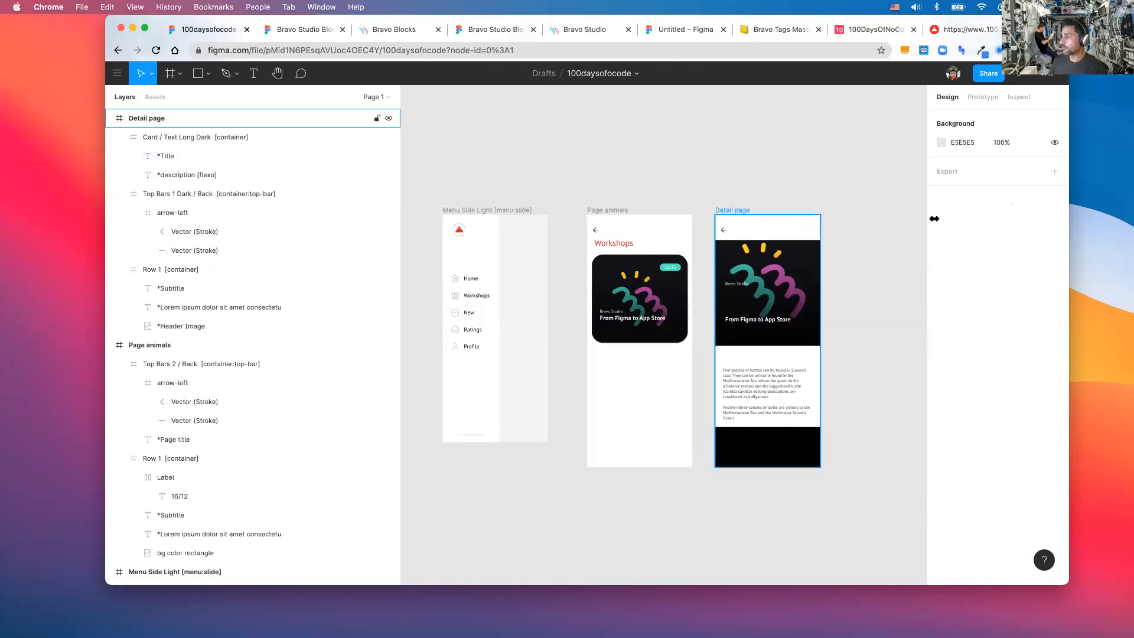
- Set the Detail page frame fill to white FFFFFF from the document colours
click(732, 210)
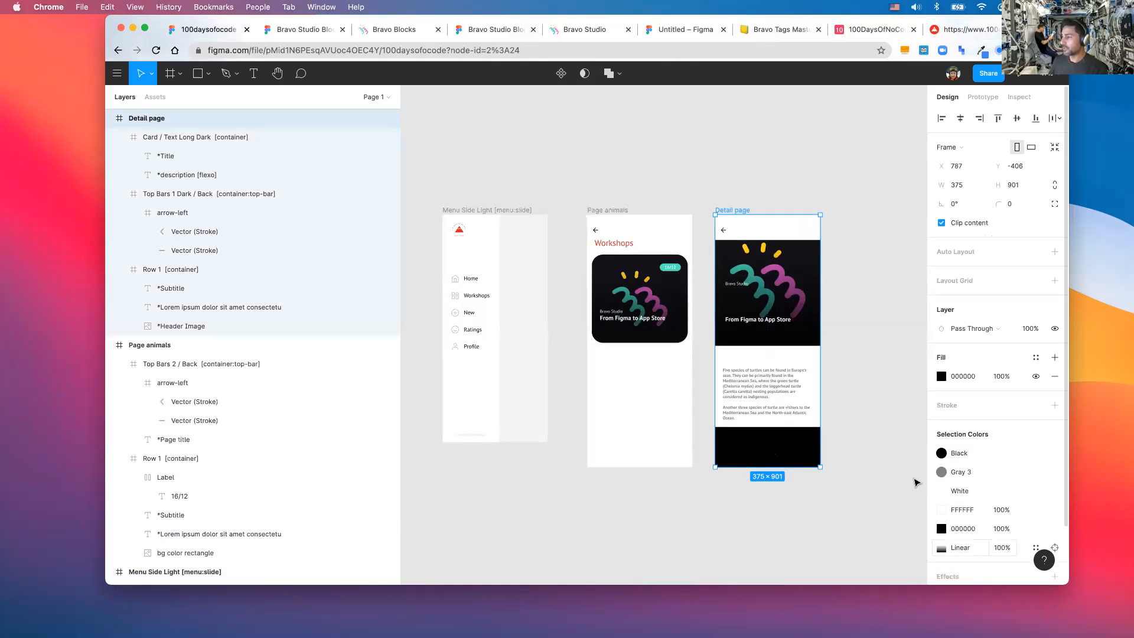
scroll(914, 482, down, 2)
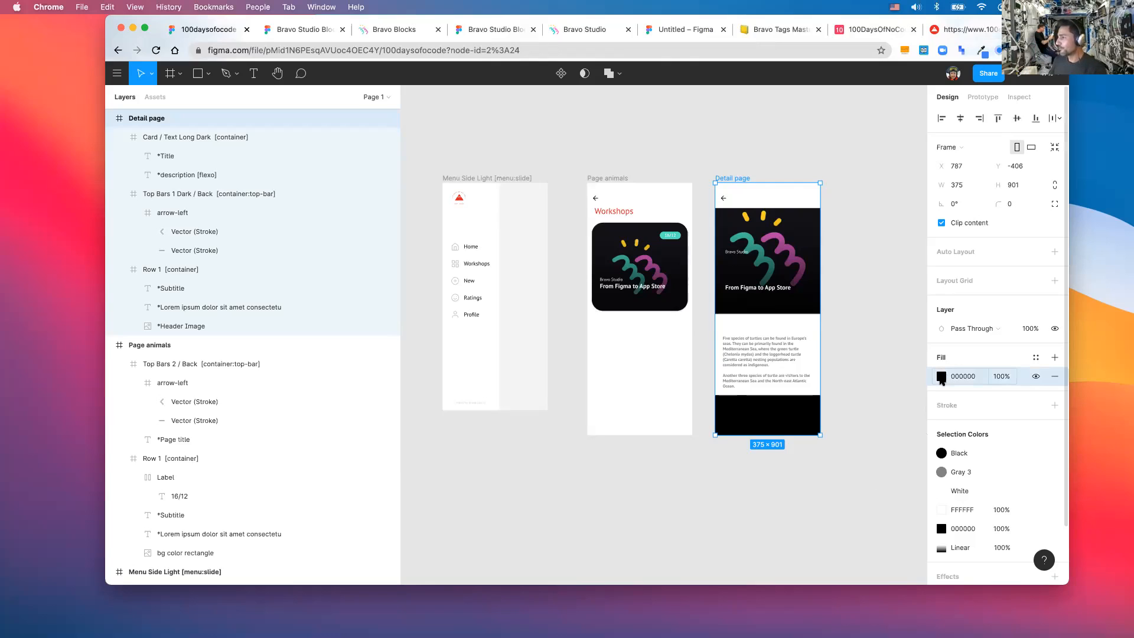
click(941, 378)
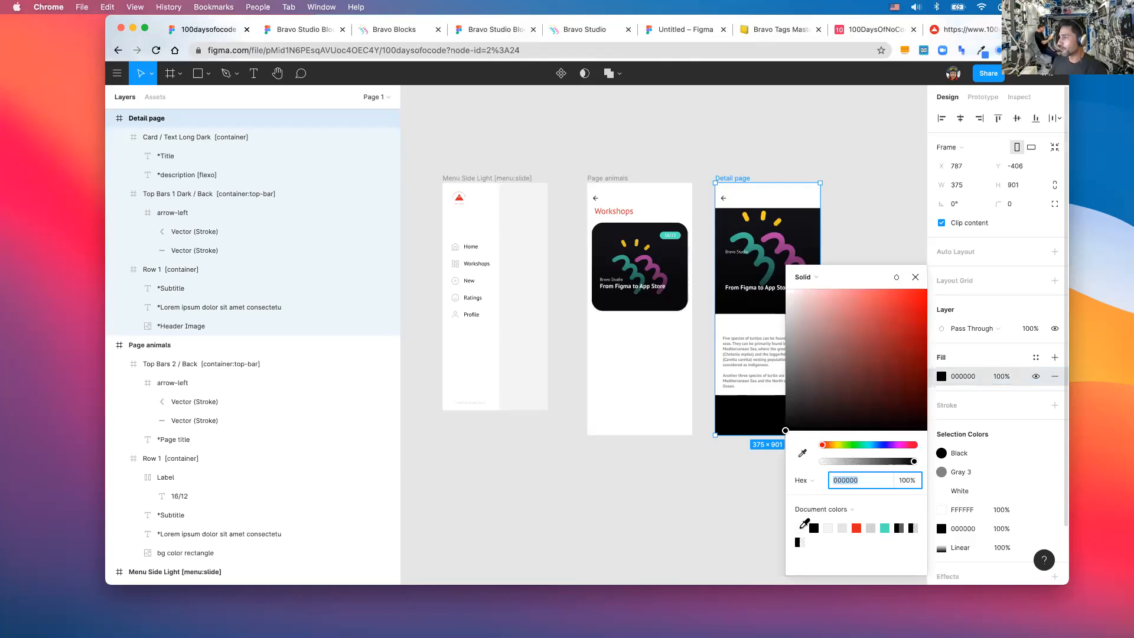
click(802, 526)
click(915, 277)
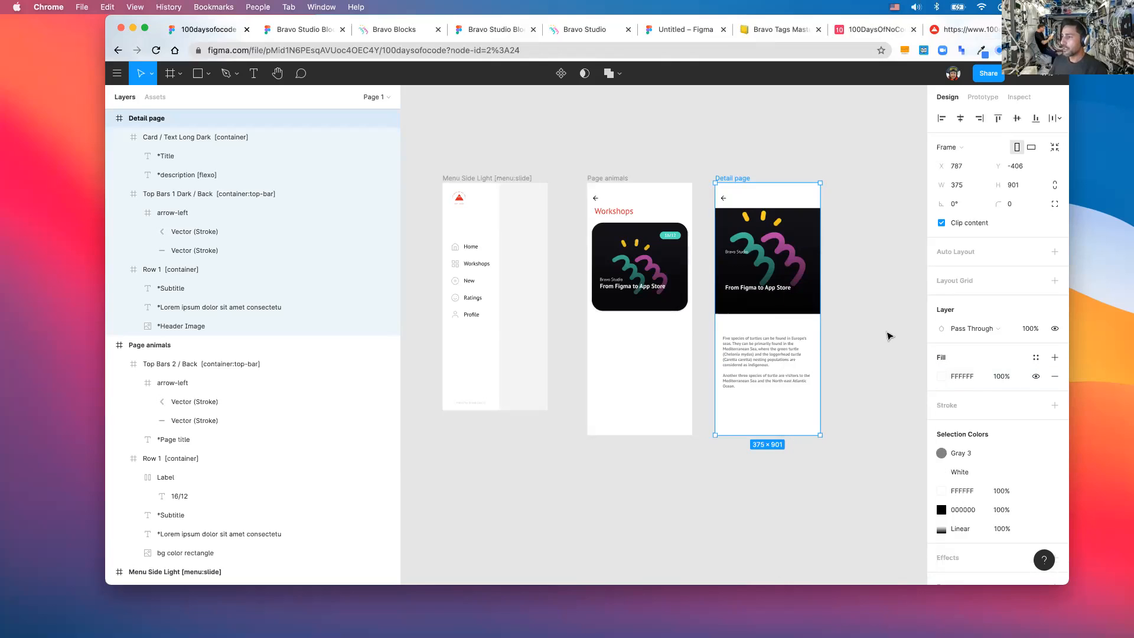
scroll(888, 336, up, 3)
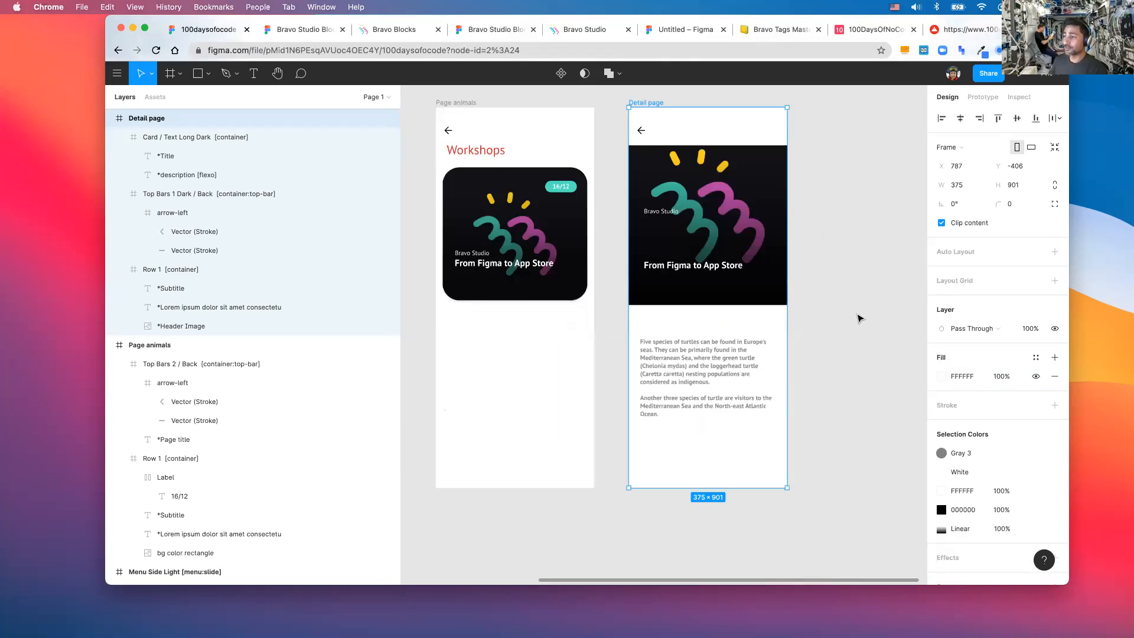
scroll(859, 319, left, 2)
scroll(859, 319, up, 2)
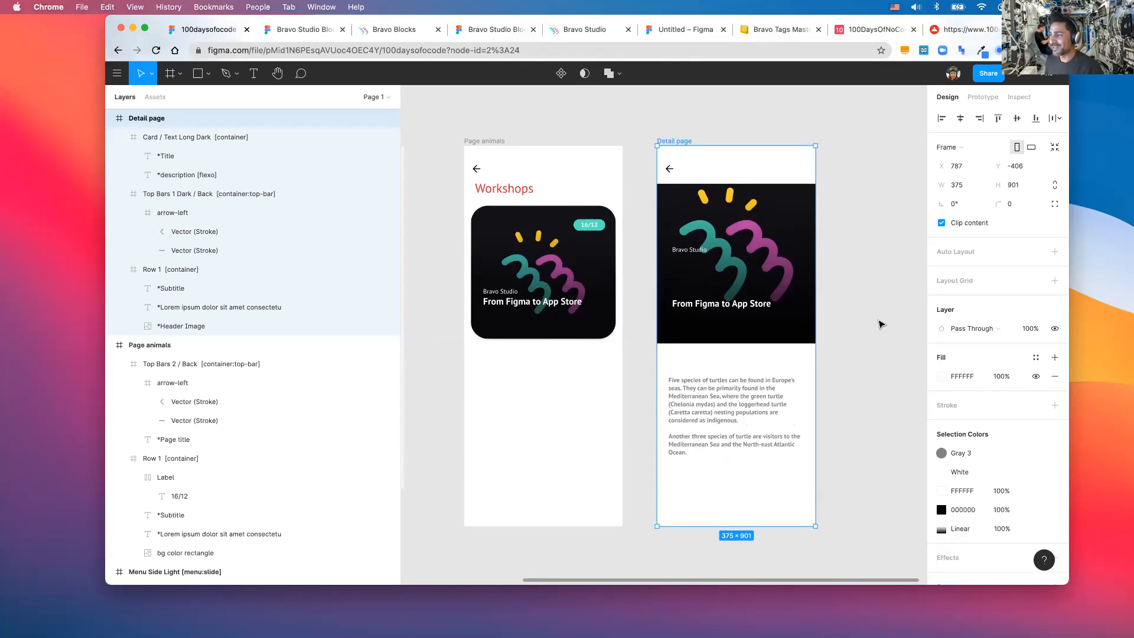
scroll(880, 324, down, 2)
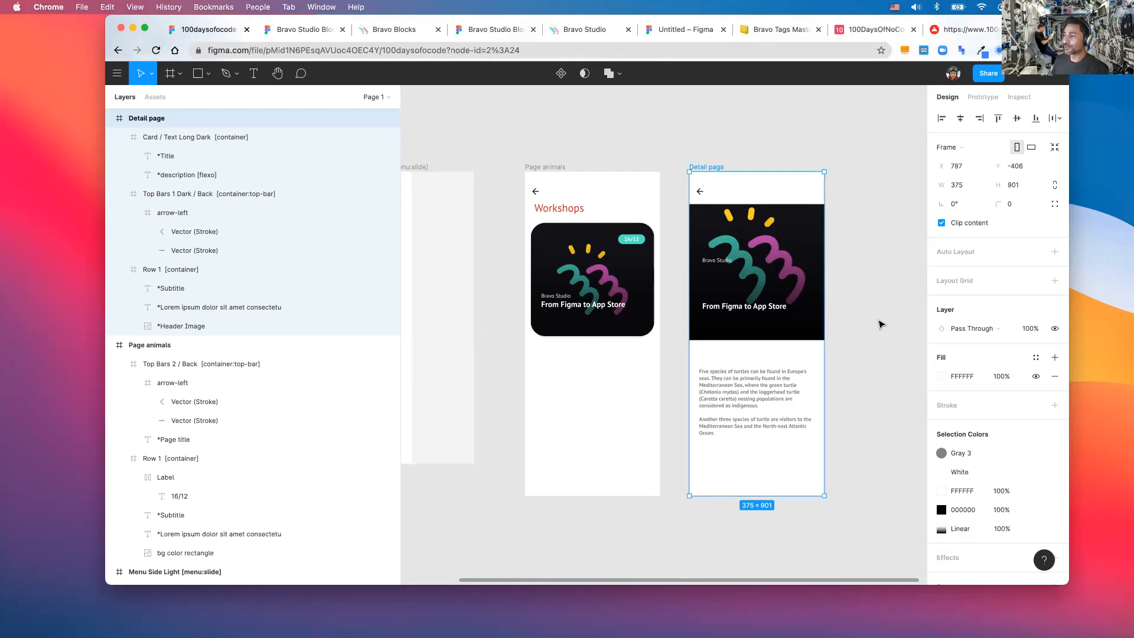
scroll(879, 324, up, 2)
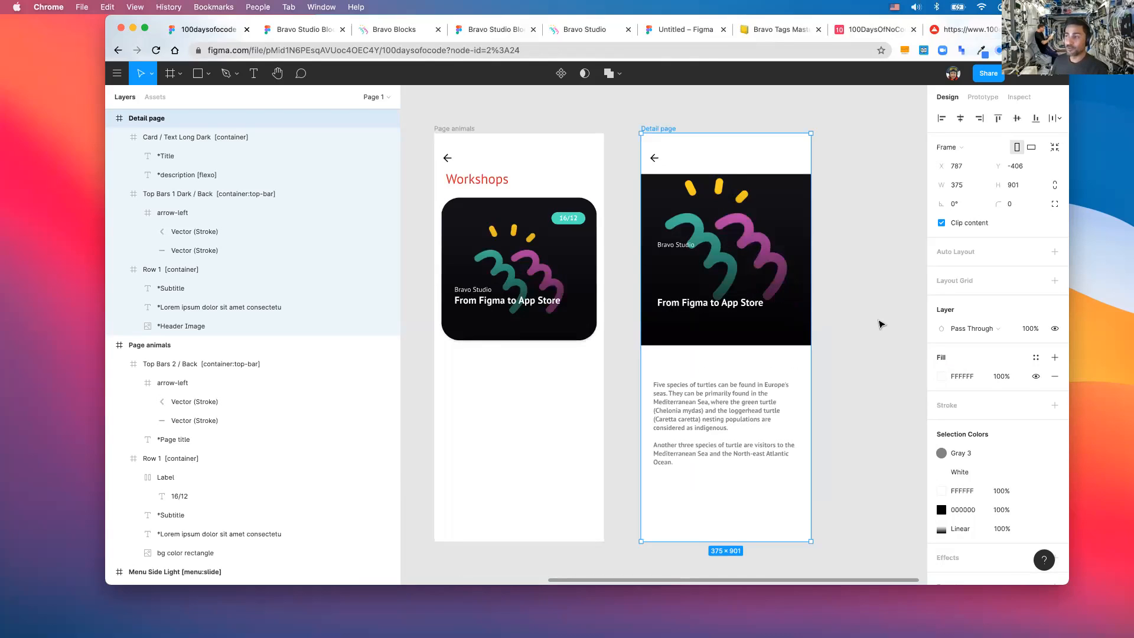
scroll(880, 324, down, 2)
scroll(879, 324, right, 2)
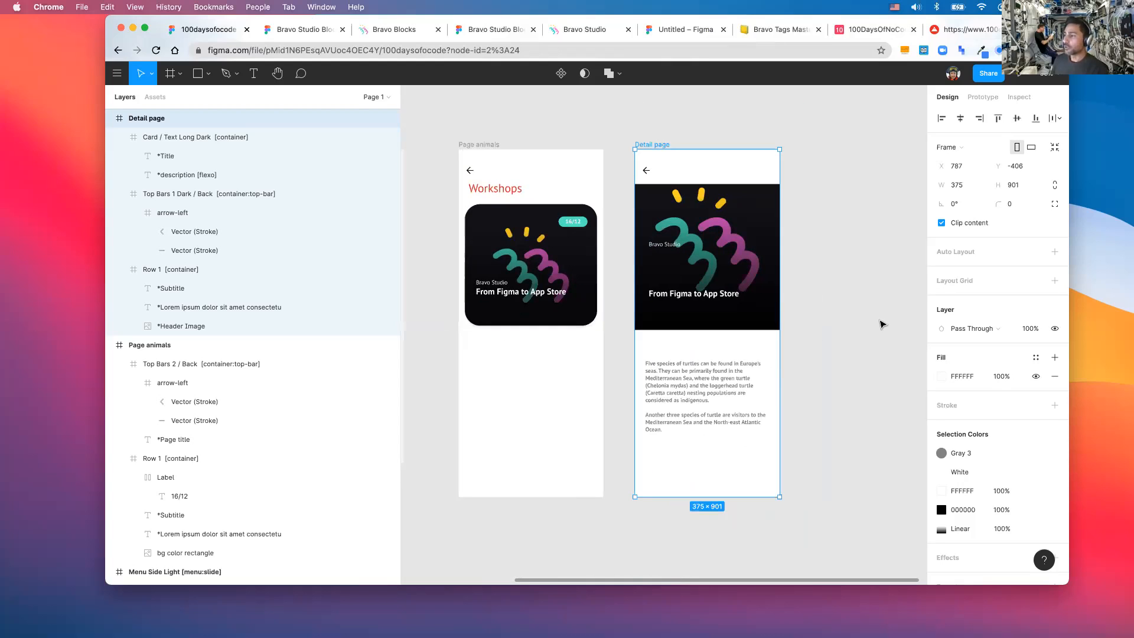
scroll(882, 324, right, 1)
scroll(876, 326, down, 2)
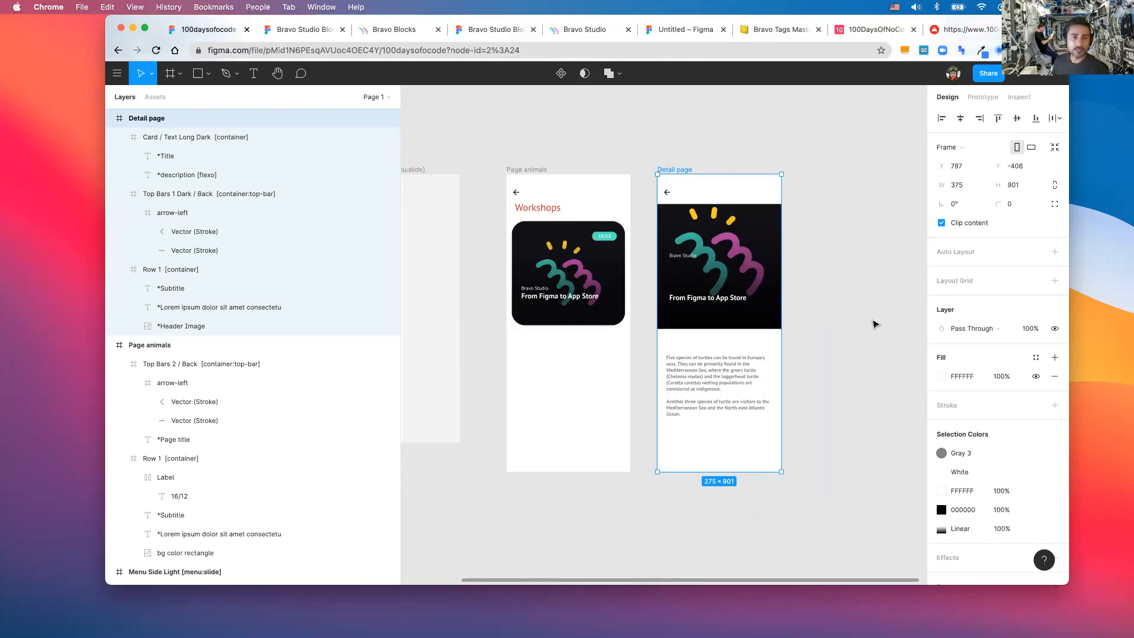
scroll(875, 323, up, 2)
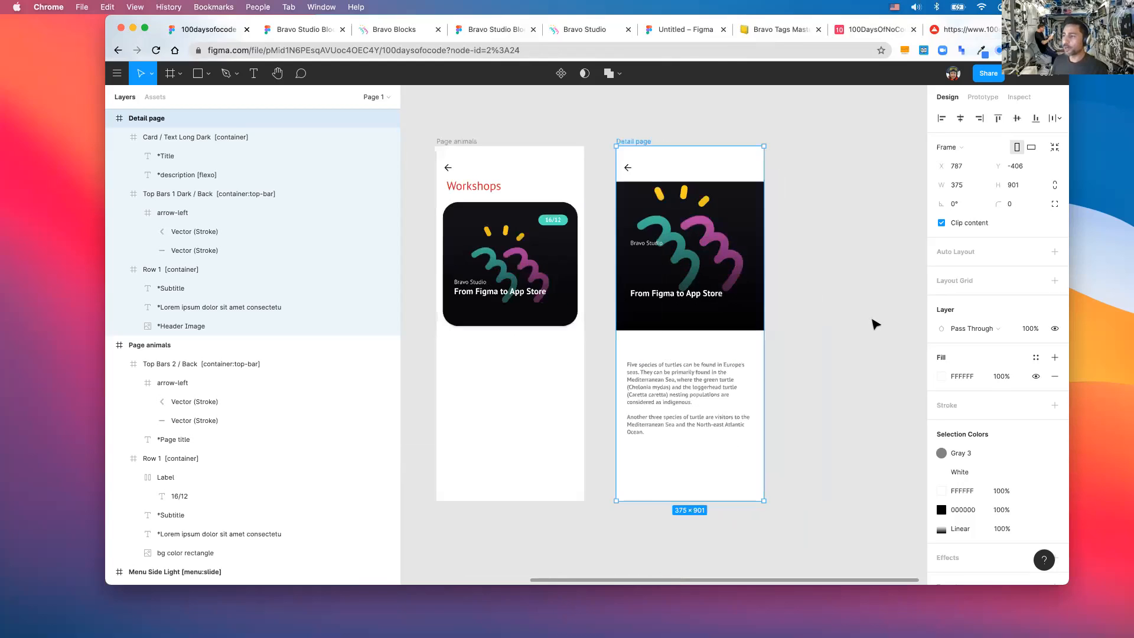
scroll(874, 324, down, 2)
scroll(875, 323, left, 3)
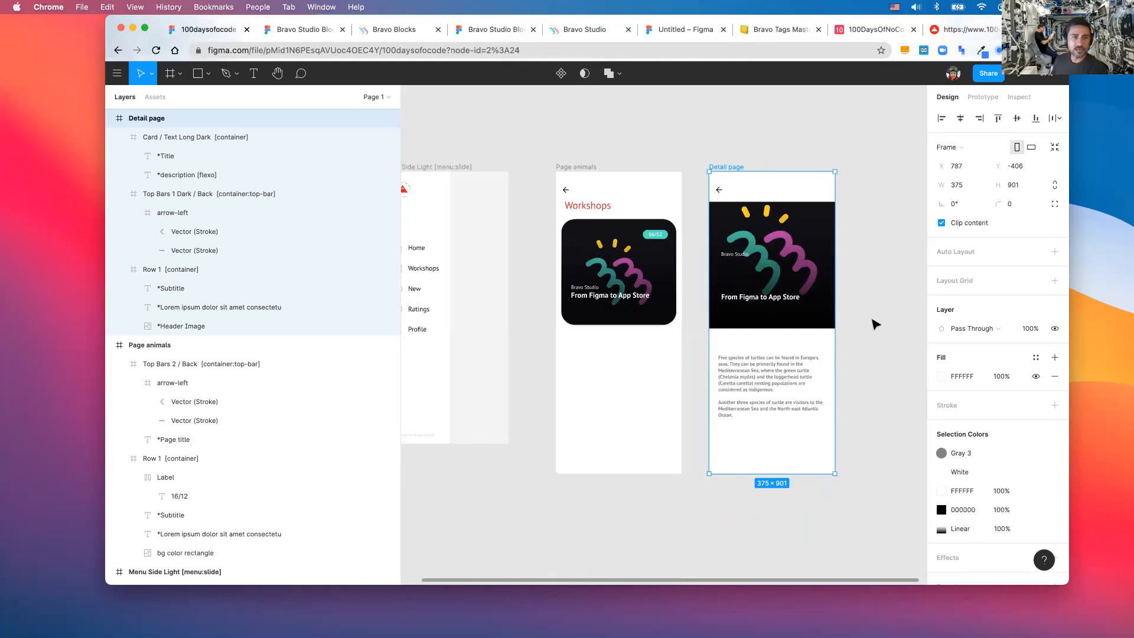
scroll(875, 323, right, 1)
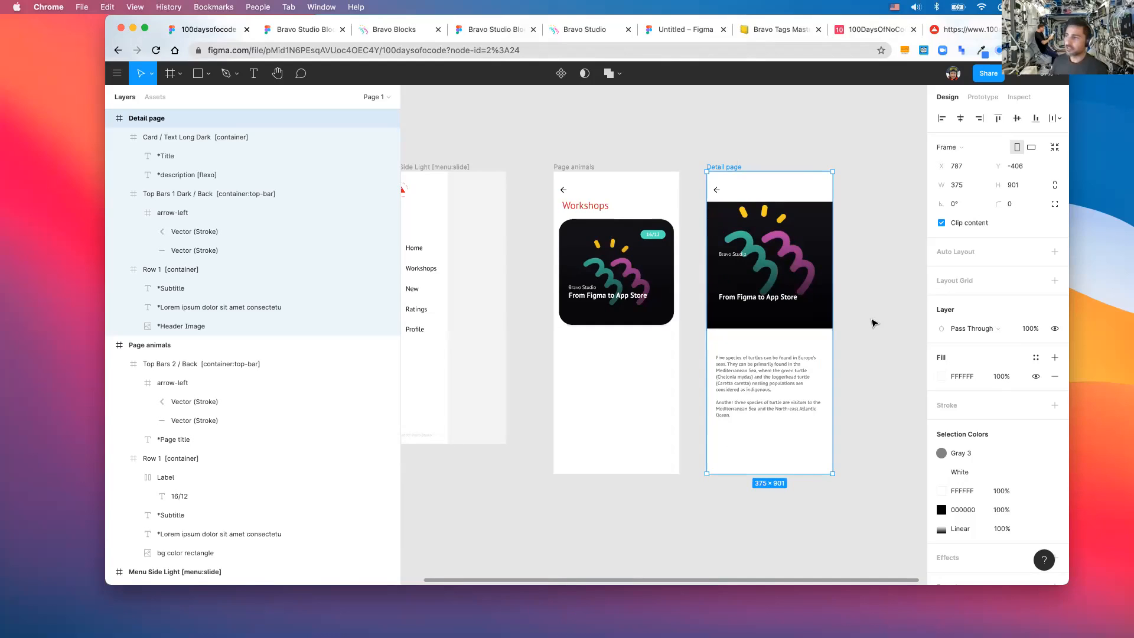
scroll(874, 323, up, 2)
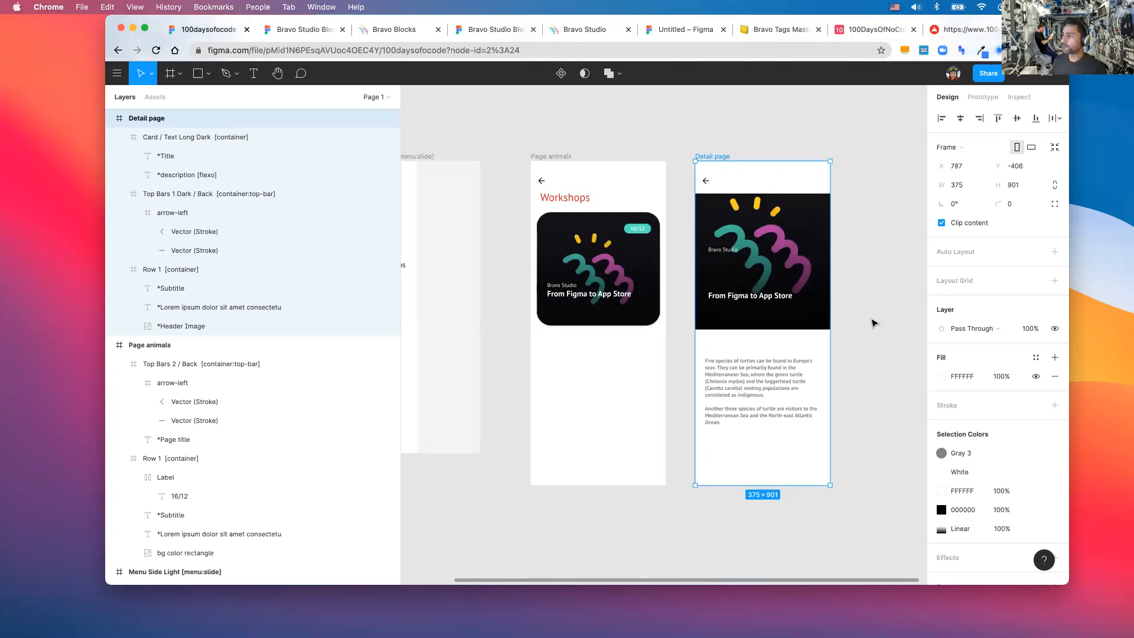
scroll(874, 323, down, 2)
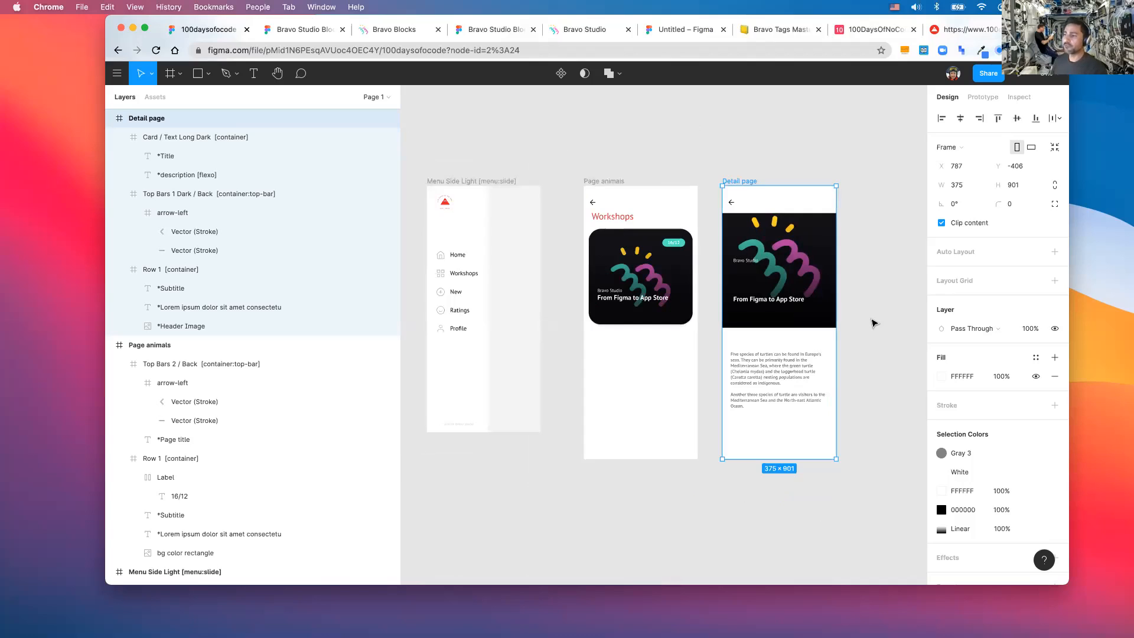
scroll(873, 323, up, 1)
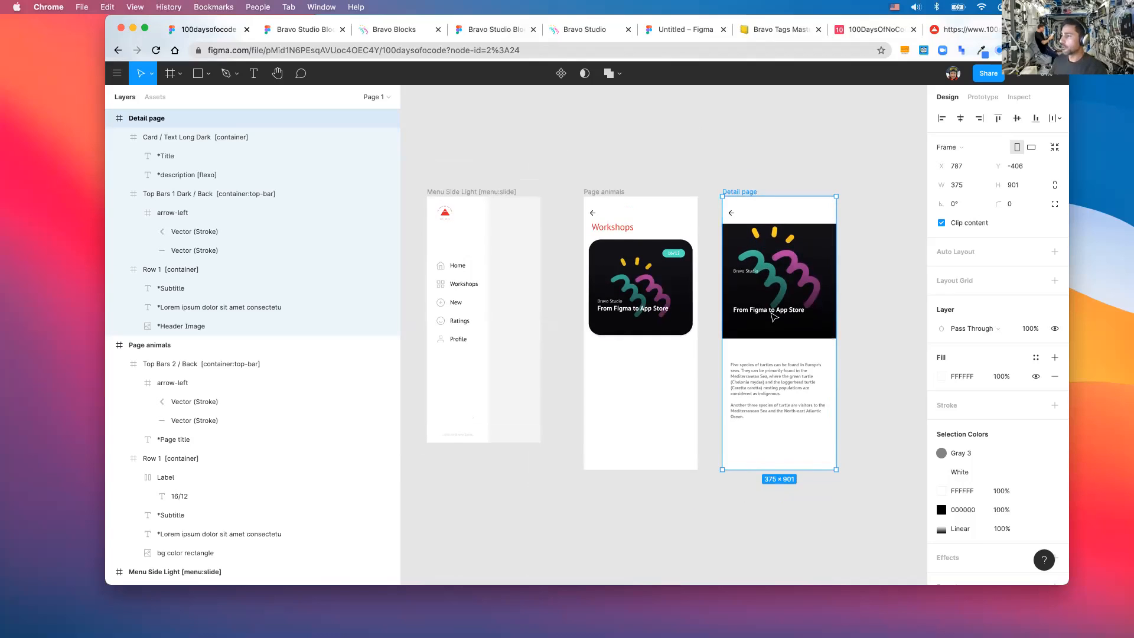
click(748, 270)
click(750, 310)
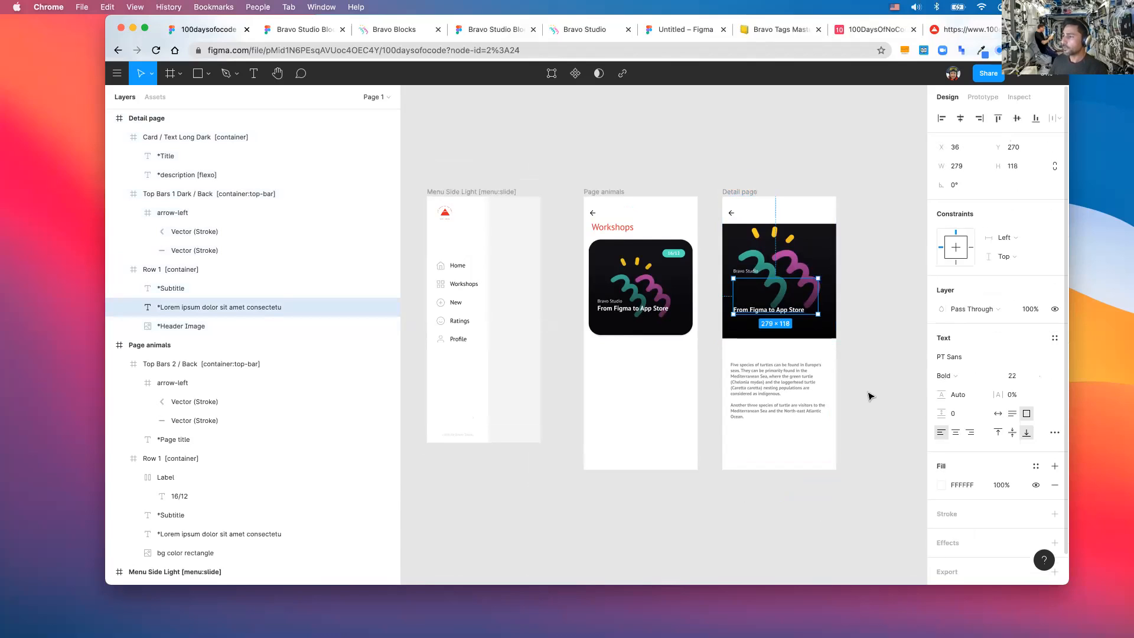
key(Escape)
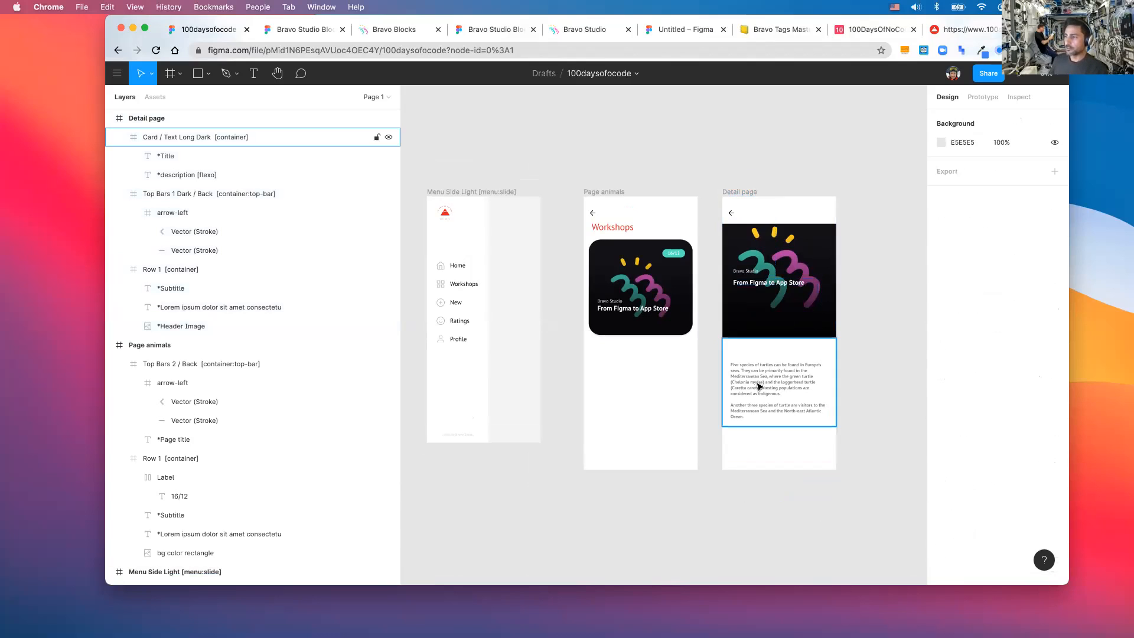
scroll(759, 386, down, 2)
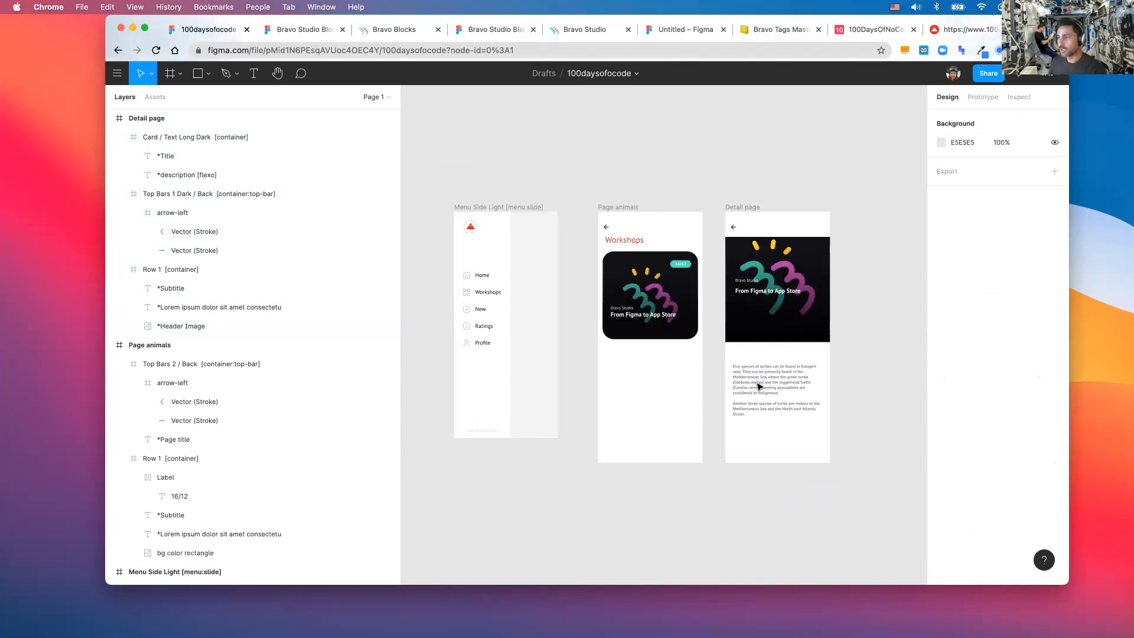
scroll(760, 386, down, 2)
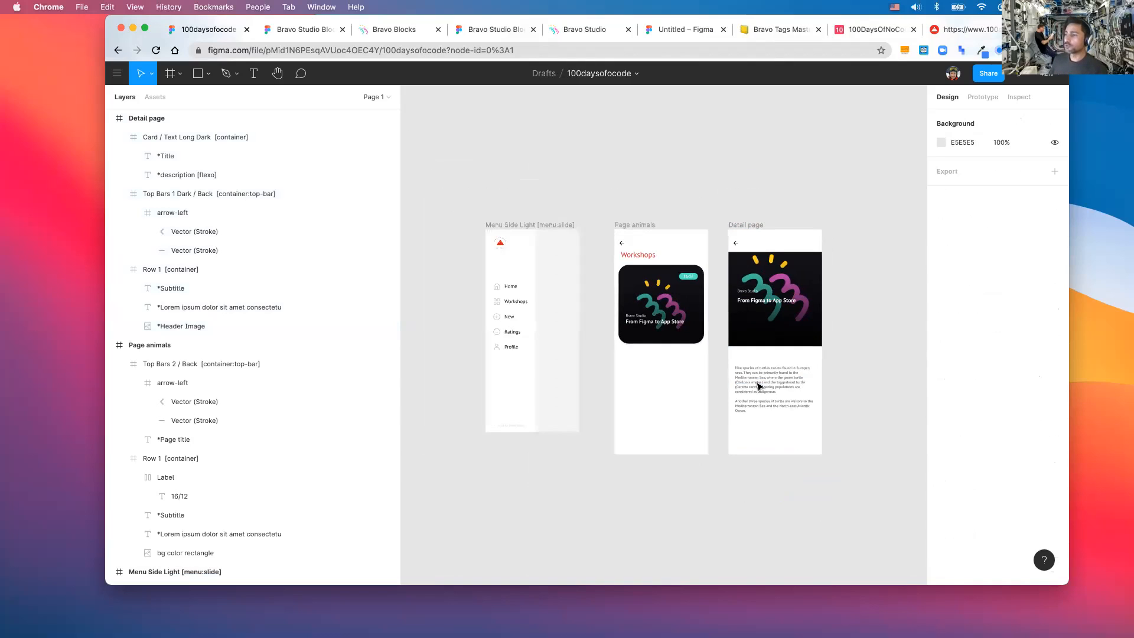
scroll(760, 387, up, 2)
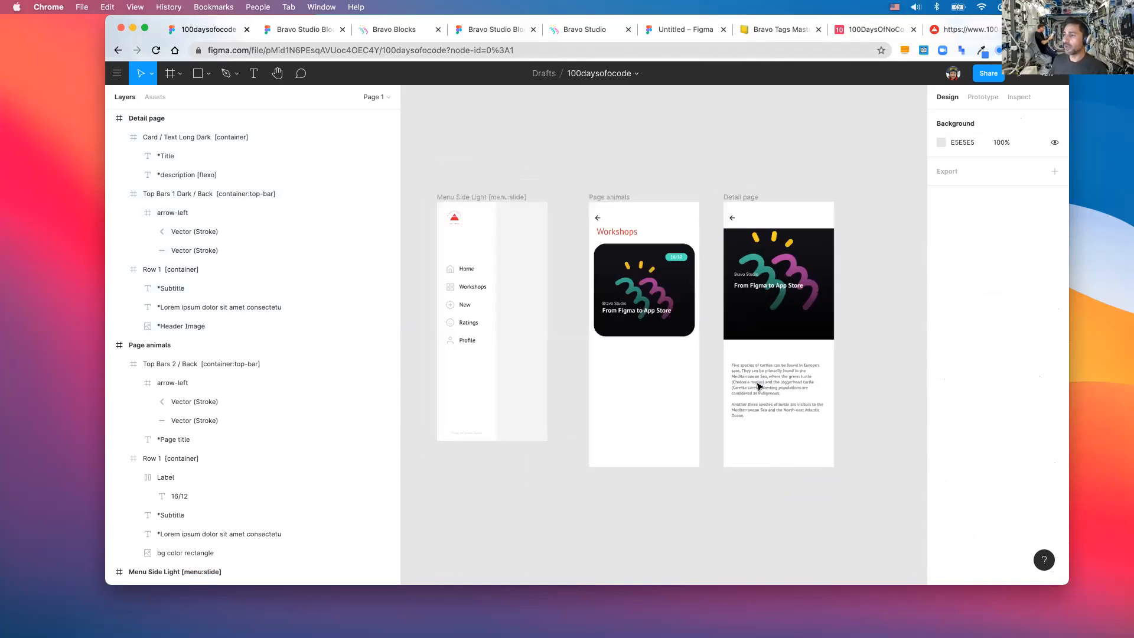
scroll(760, 386, left, 2)
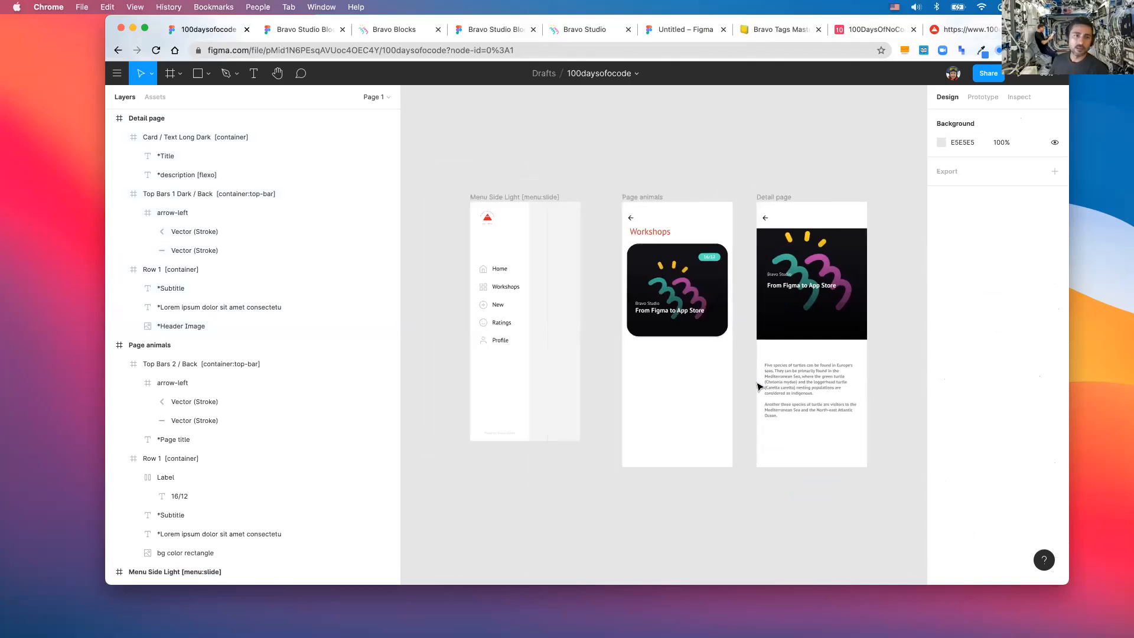
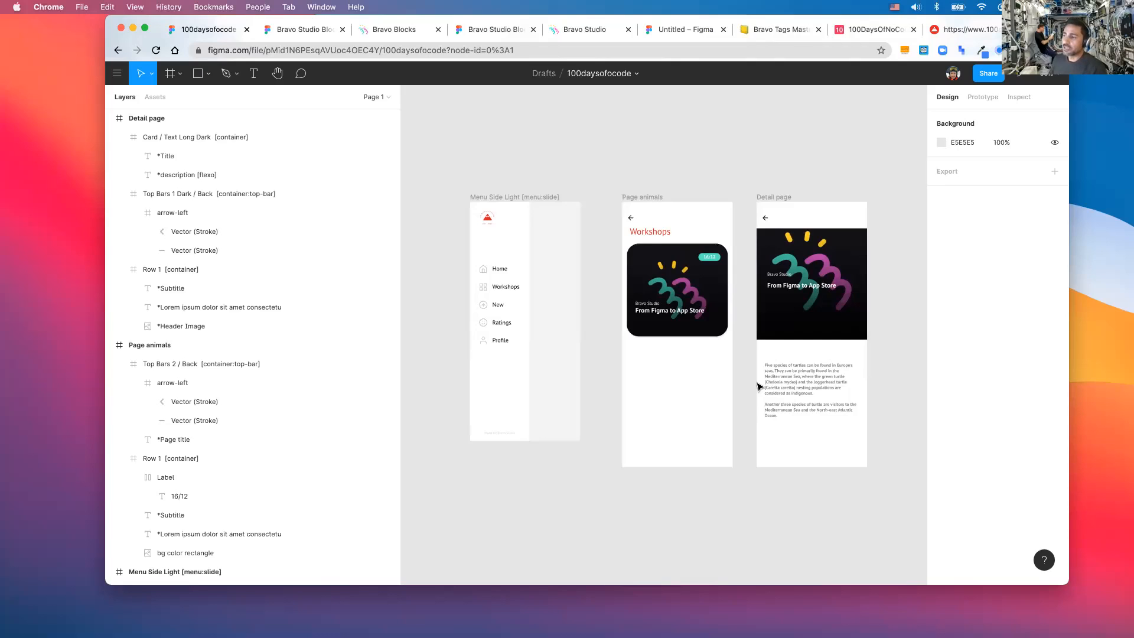
- Make the Title text under the Detail page's header image black 000000, then show prototyping settings
scroll(759, 386, up, 1)
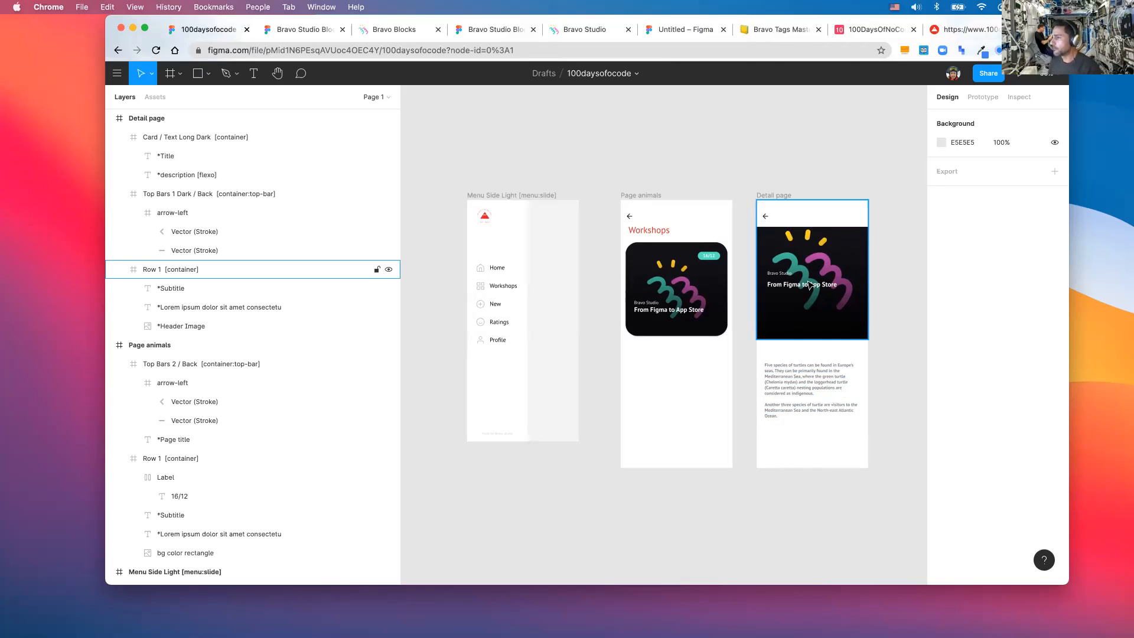
click(787, 276)
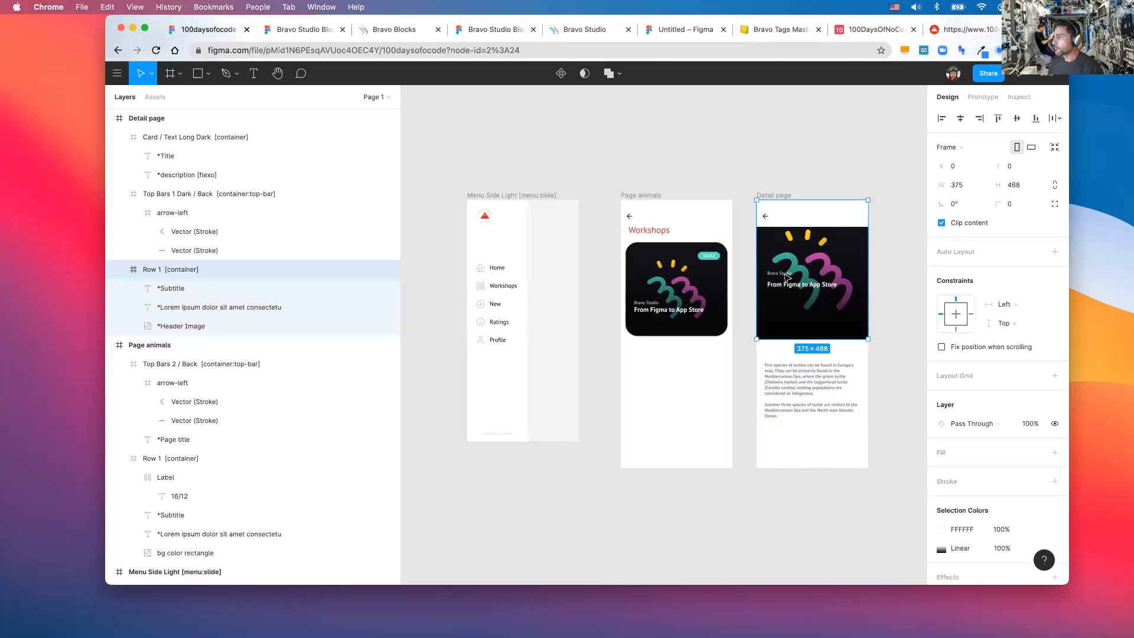
click(787, 276)
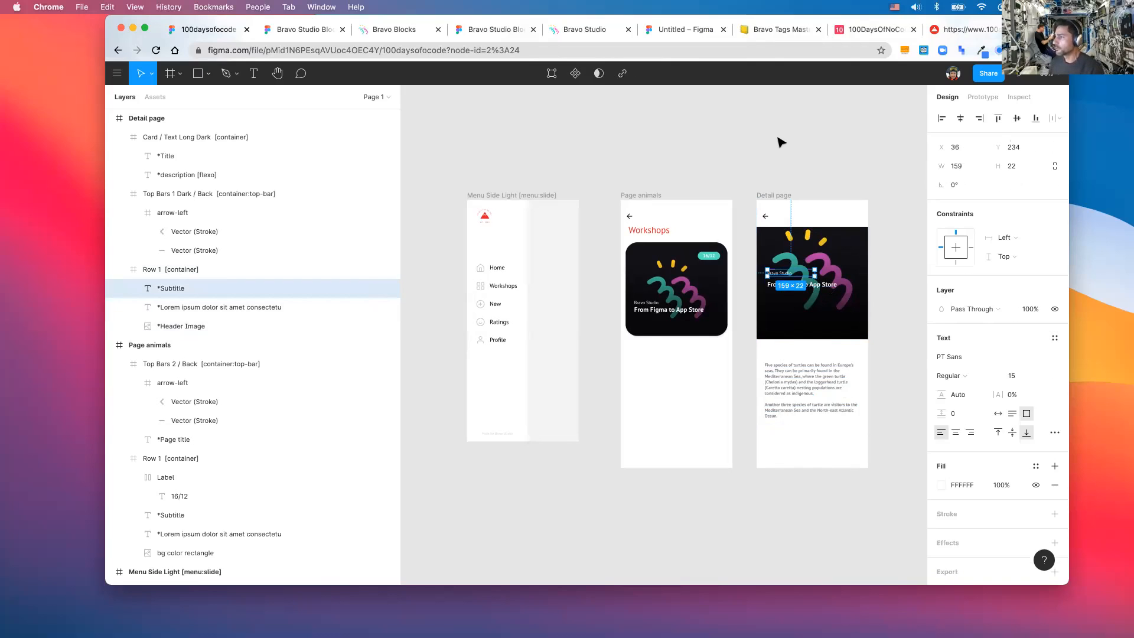
key(Escape)
double_click(779, 285)
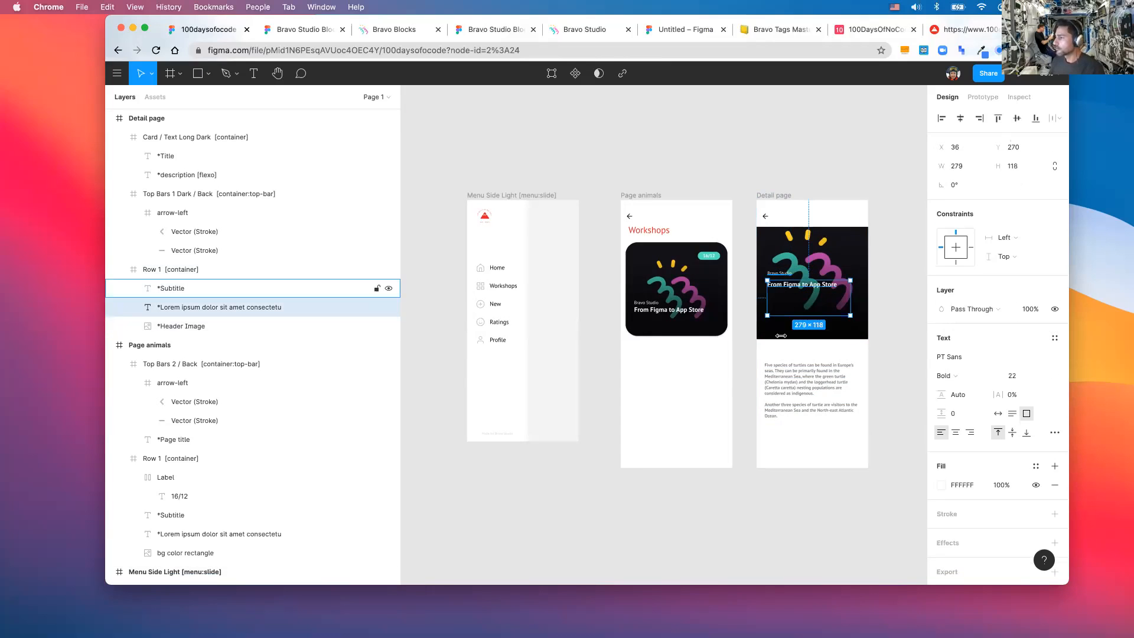
double_click(783, 359)
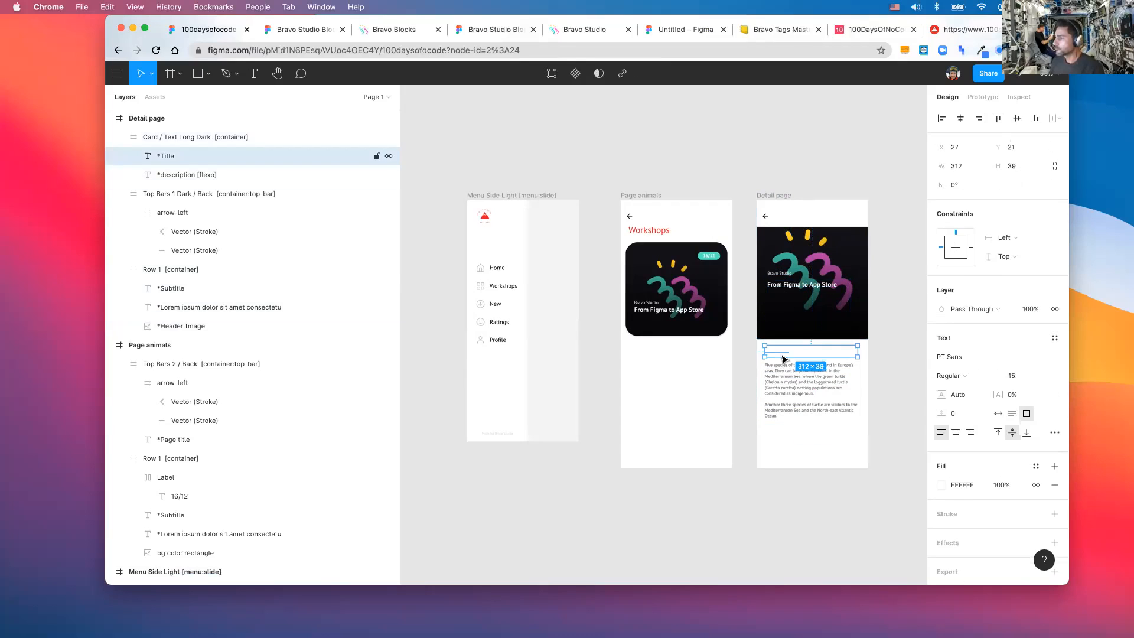
click(945, 486)
click(813, 527)
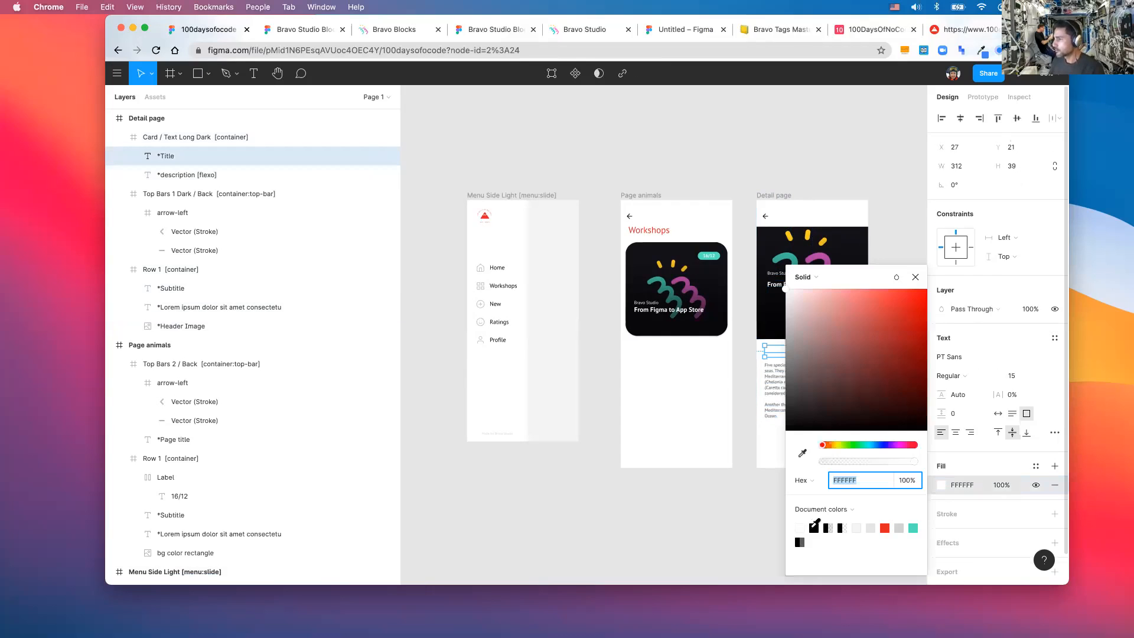
click(914, 278)
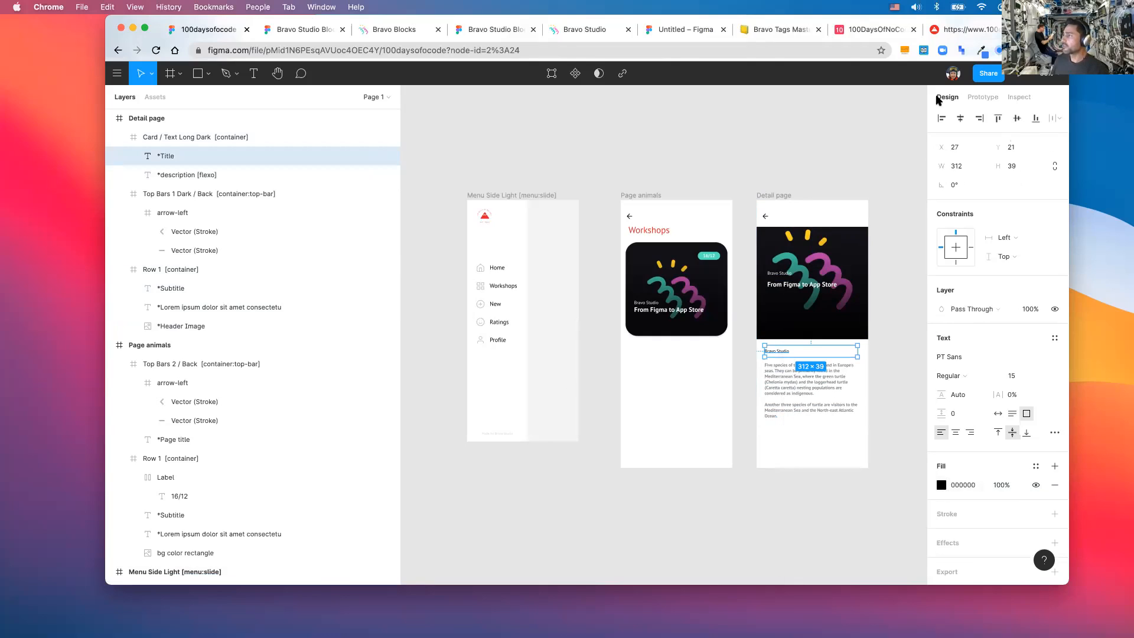
click(996, 98)
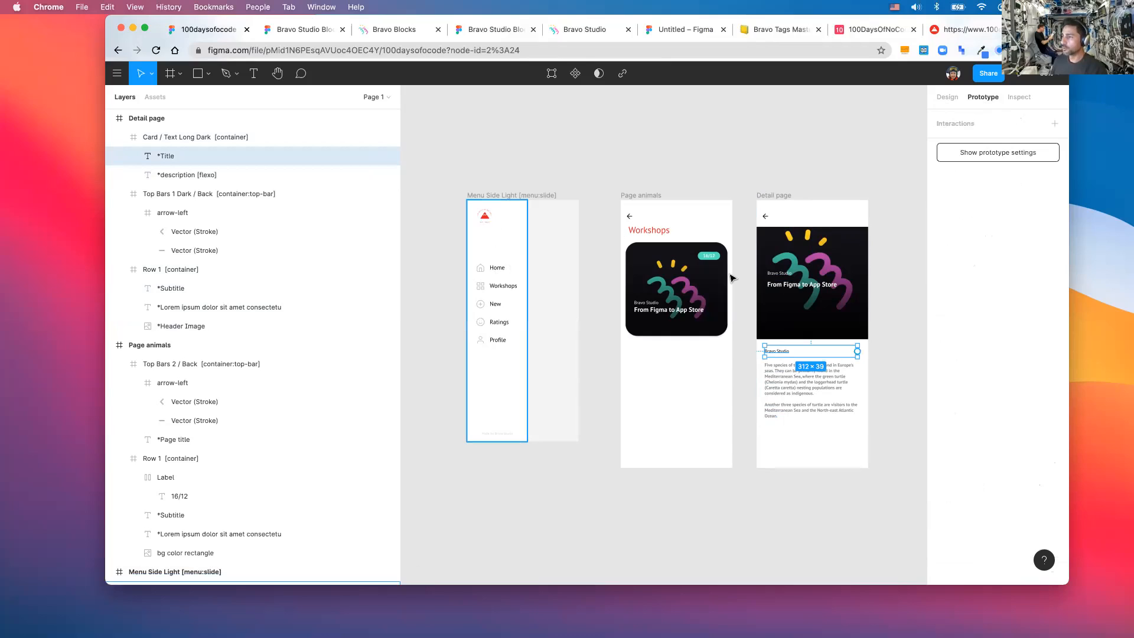
- Move the Menu Side Light screen further left to make room
click(498, 270)
drag(521, 267, 594, 171)
drag(526, 195, 443, 194)
scroll(443, 198, down, 3)
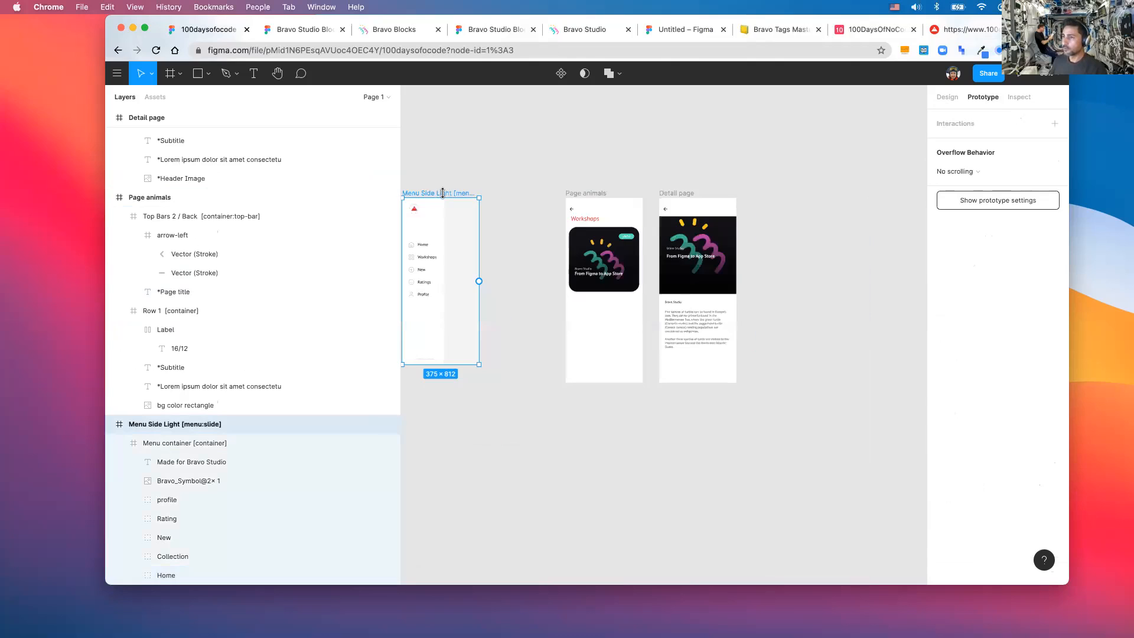
scroll(522, 199, left, 3)
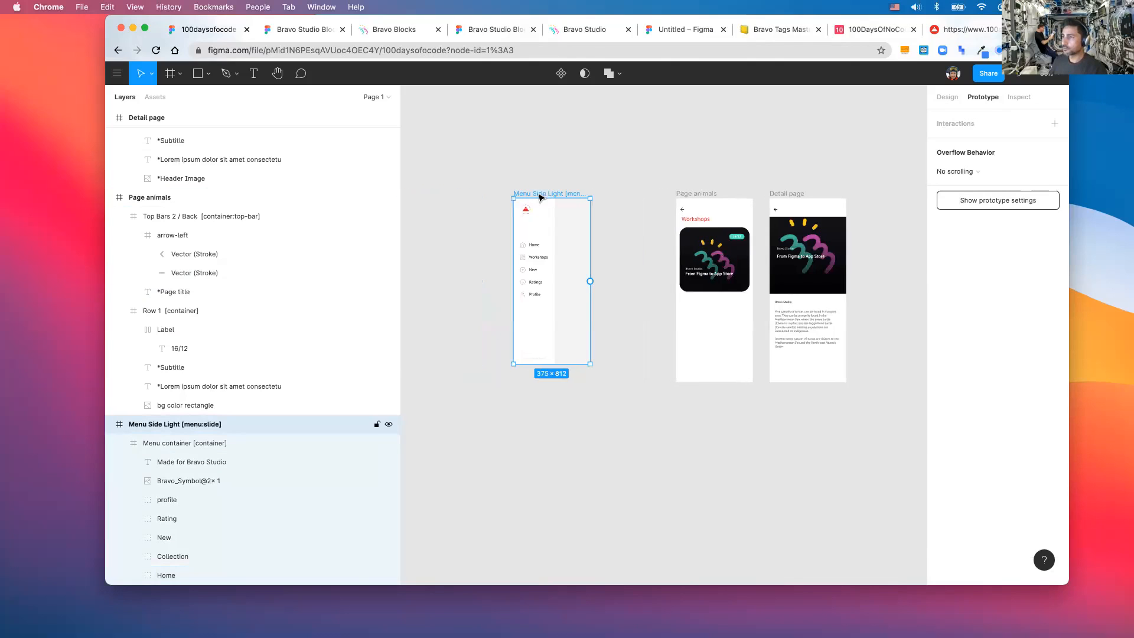
drag(514, 195, 486, 195)
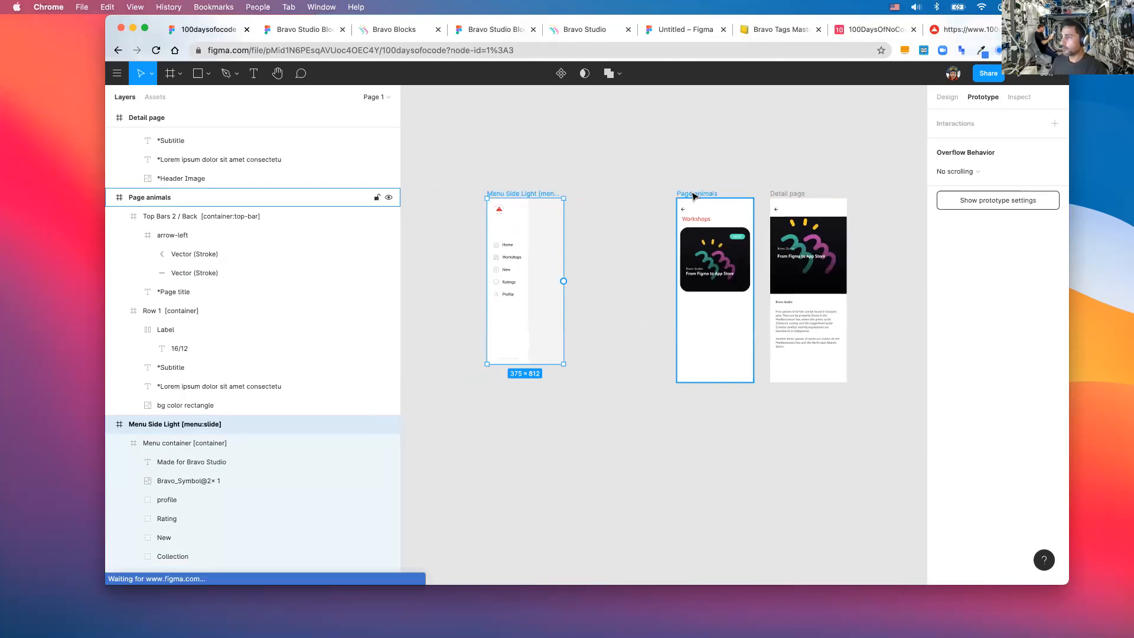
- Duplicate the Page animals screen, place the copy beside the side menu, and name it 'Home'
click(694, 196)
key(super+c)
key(super+v)
drag(711, 202, 600, 195)
key(super+r)
text(home)
key(BackSpace)
key(BackSpace)
key(BackSpace)
key(BackSpace)
text(Home)
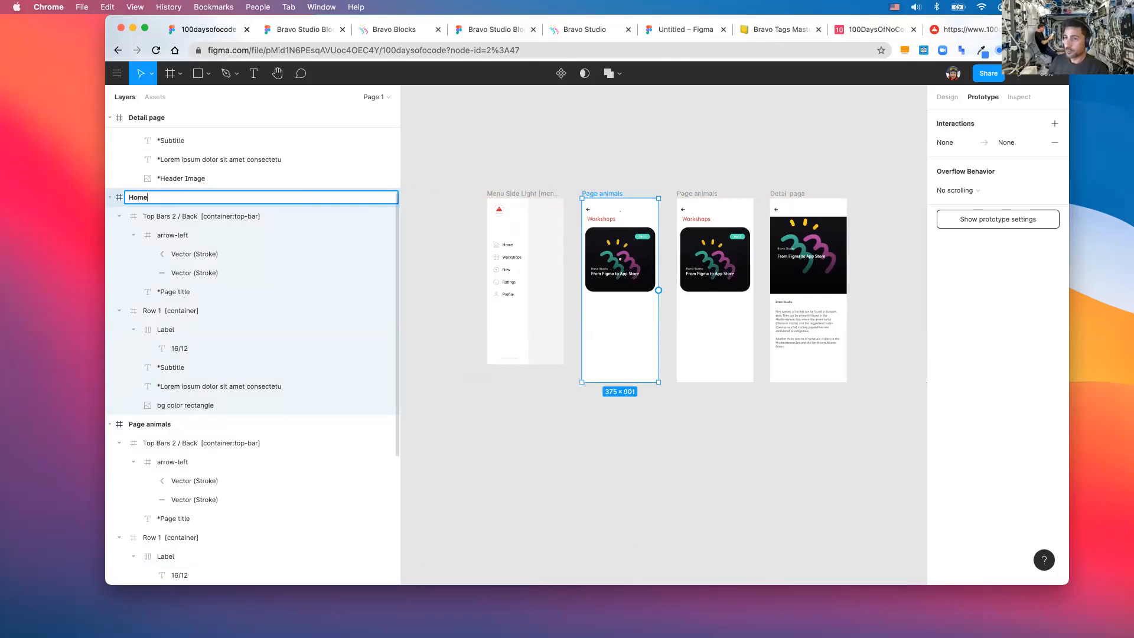
click(605, 245)
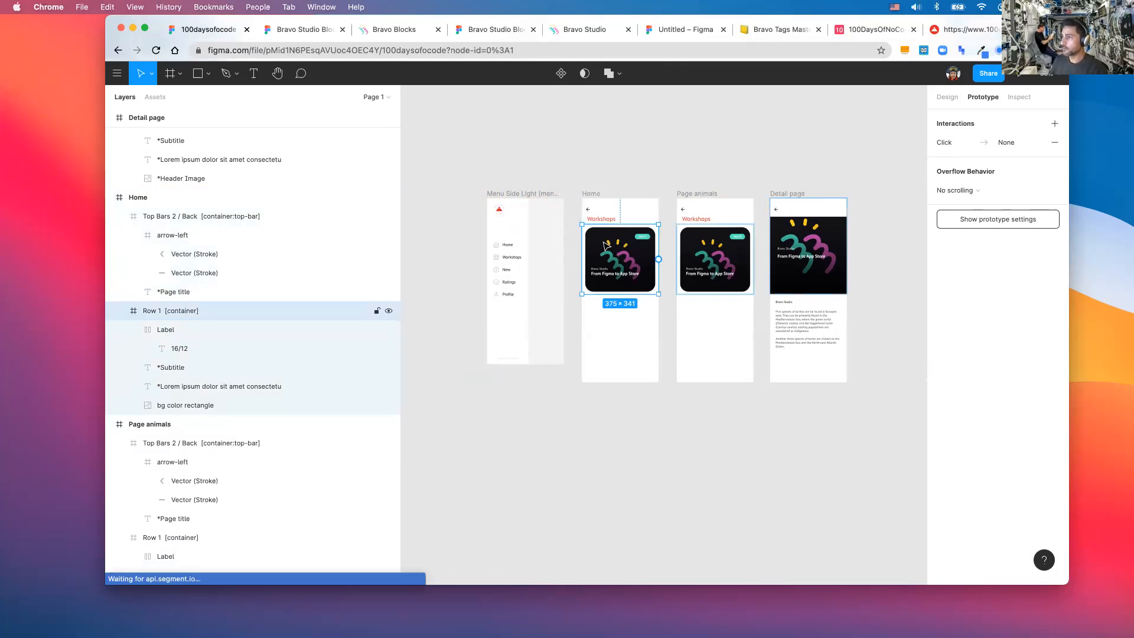
- Delete the card from the Home screen
key(Delete)
click(618, 213)
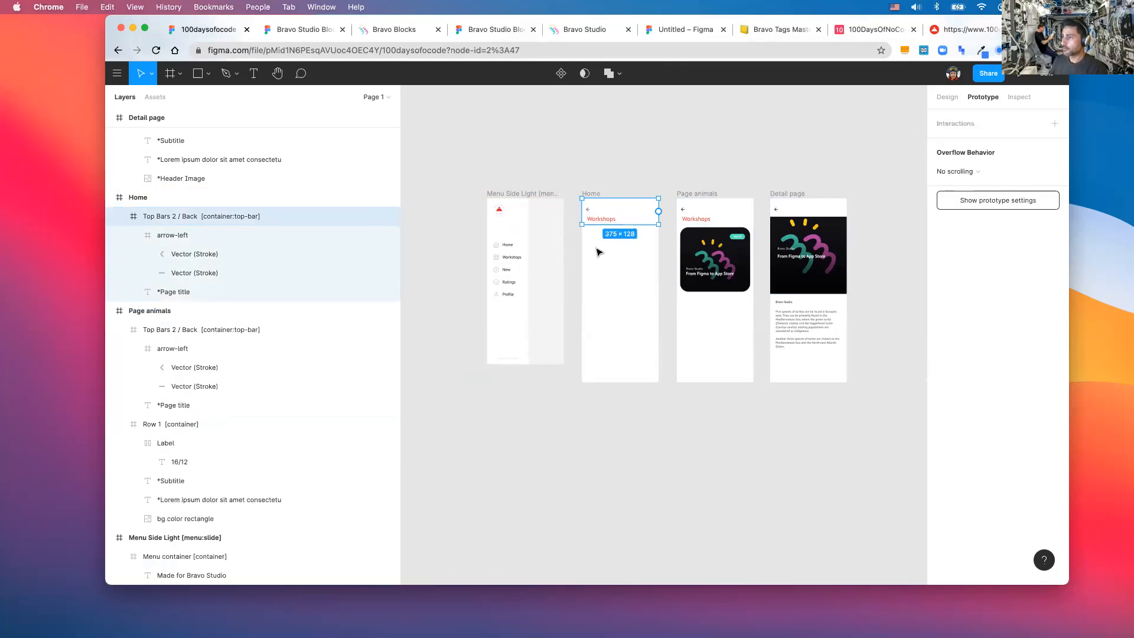
scroll(598, 252, up, 2)
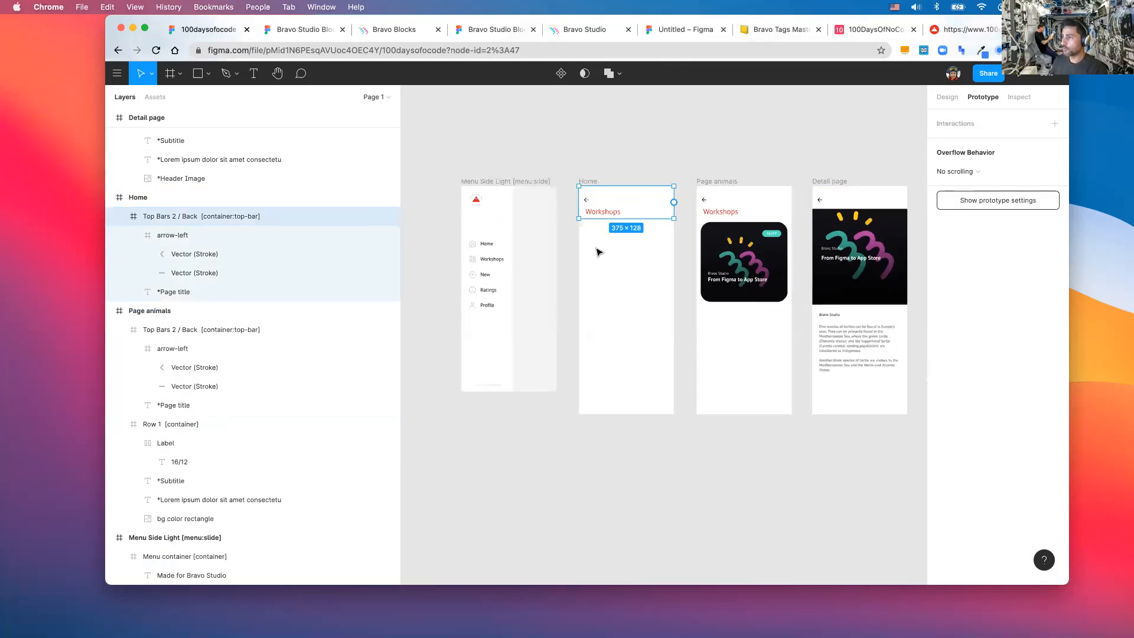
click(627, 294)
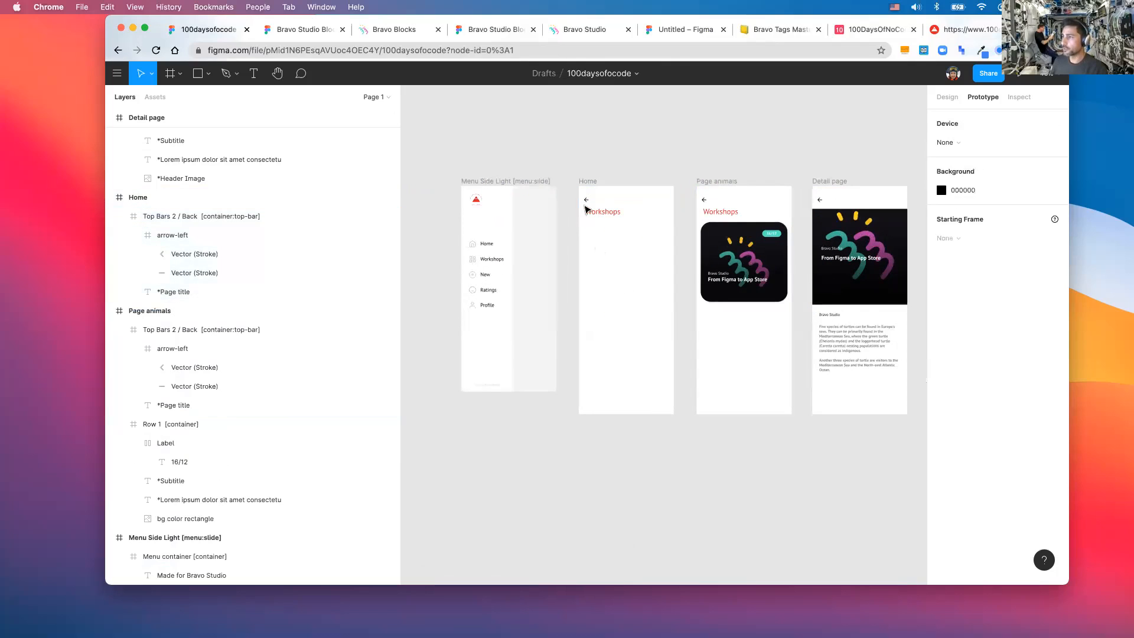
click(596, 214)
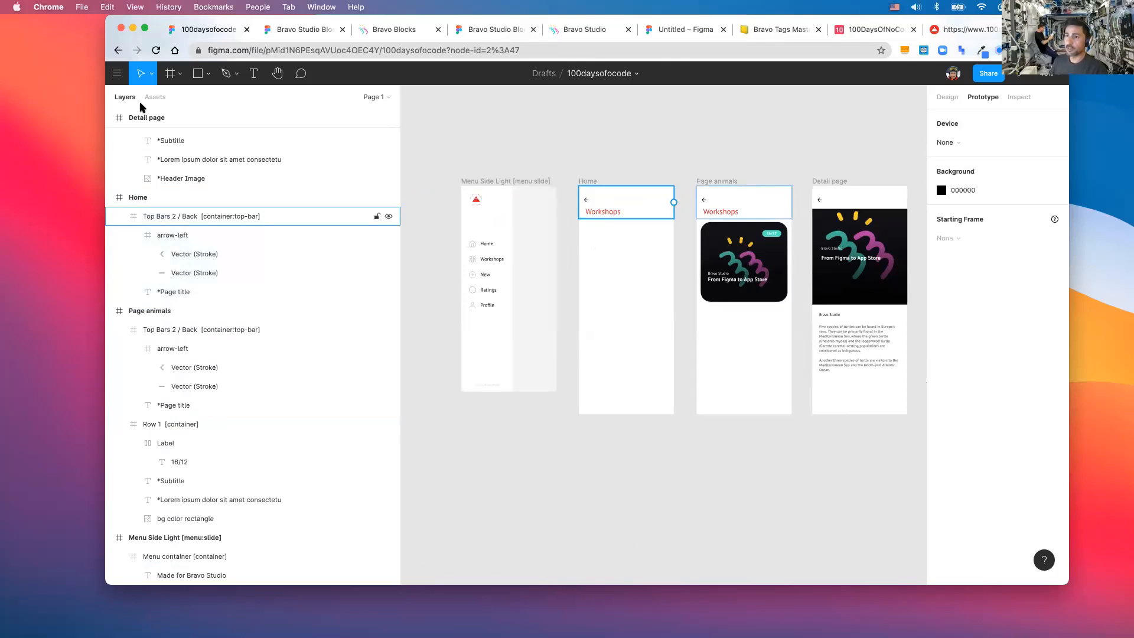
- Draw a new full-width frame below the Home screen's header
key(f)
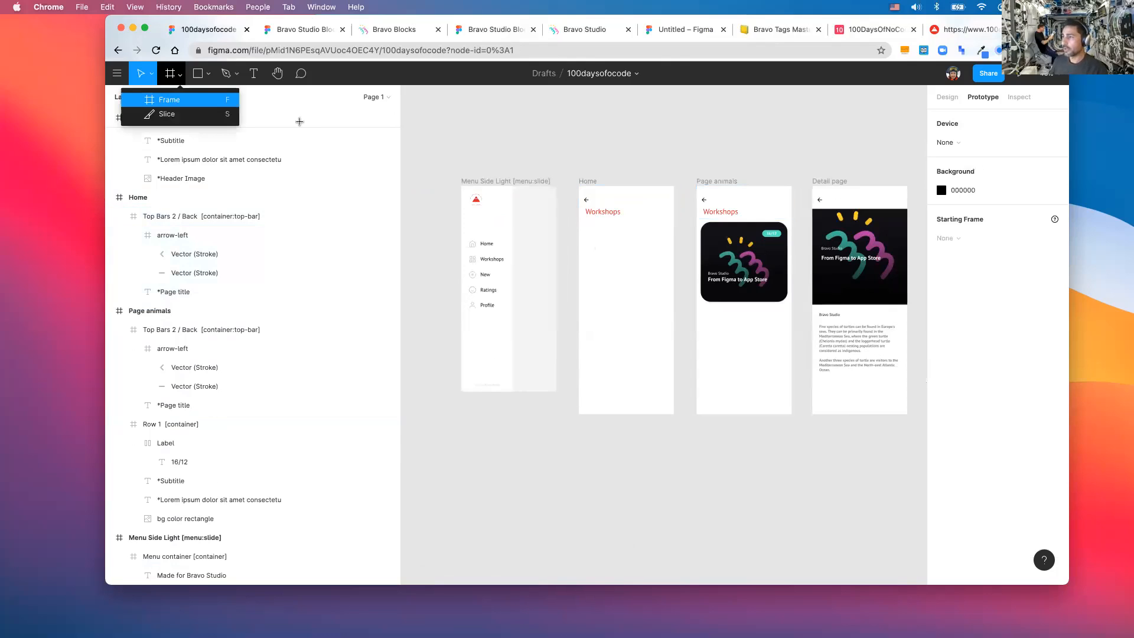
drag(588, 241, 673, 414)
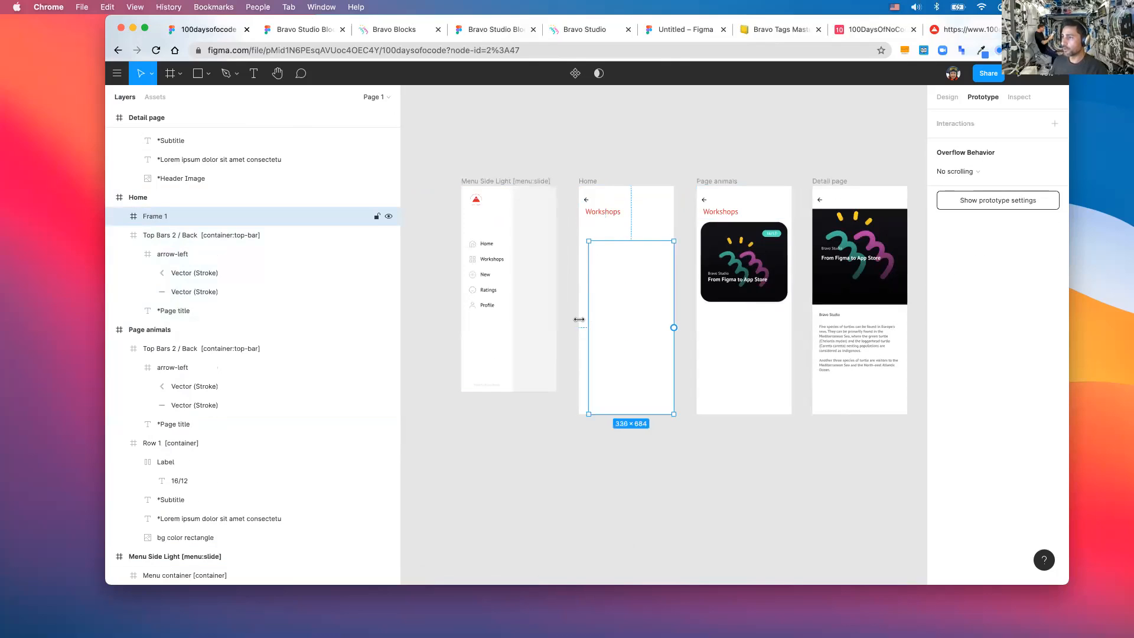
drag(601, 240, 600, 219)
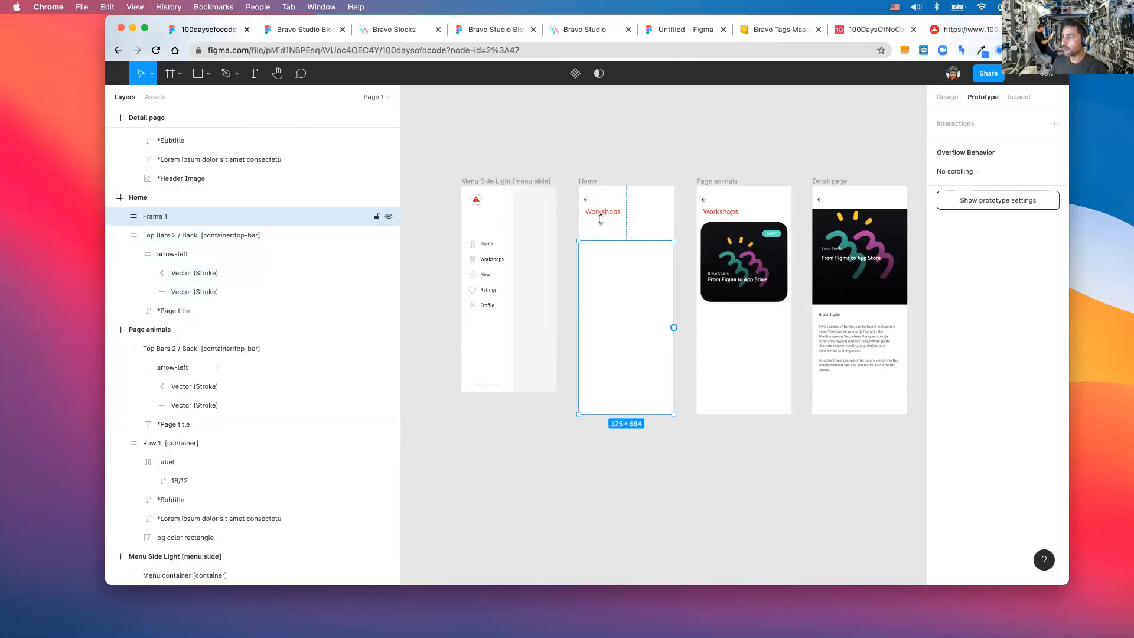
click(179, 73)
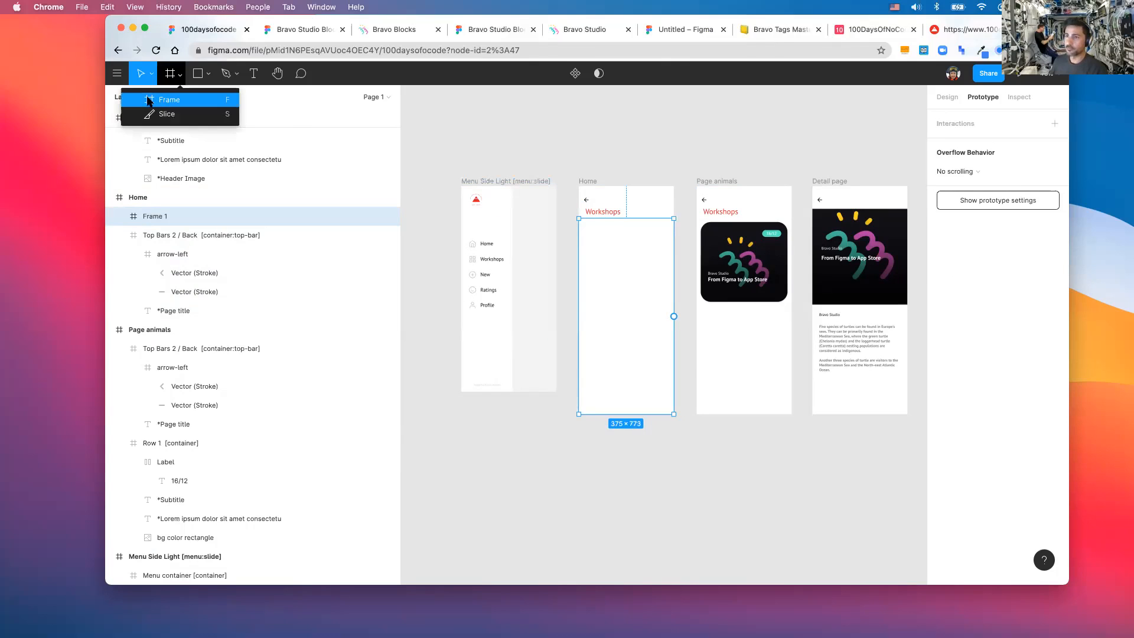
click(611, 244)
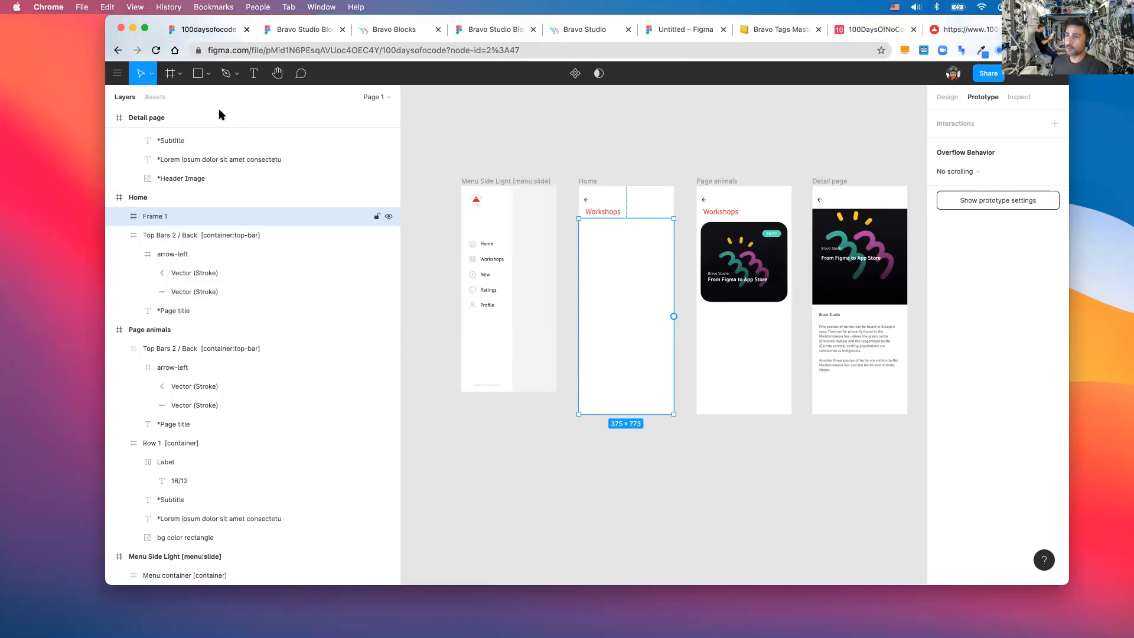
- Draw a rectangle filling the frame below the header and set its fill to white FFFFFF
key(r)
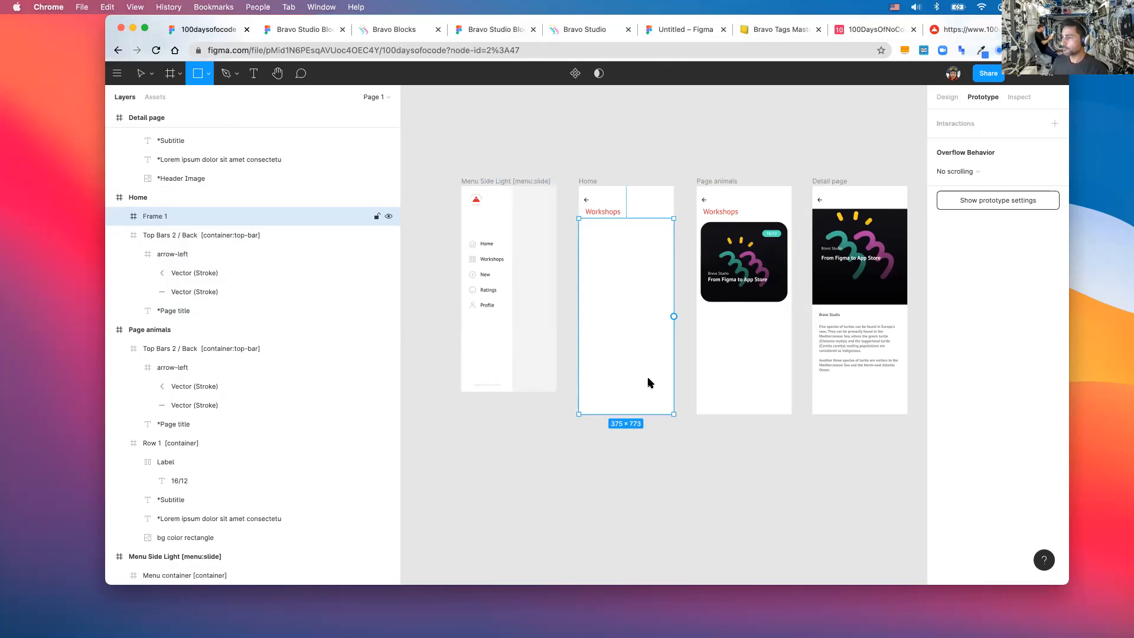
drag(597, 250, 674, 414)
drag(585, 230, 578, 217)
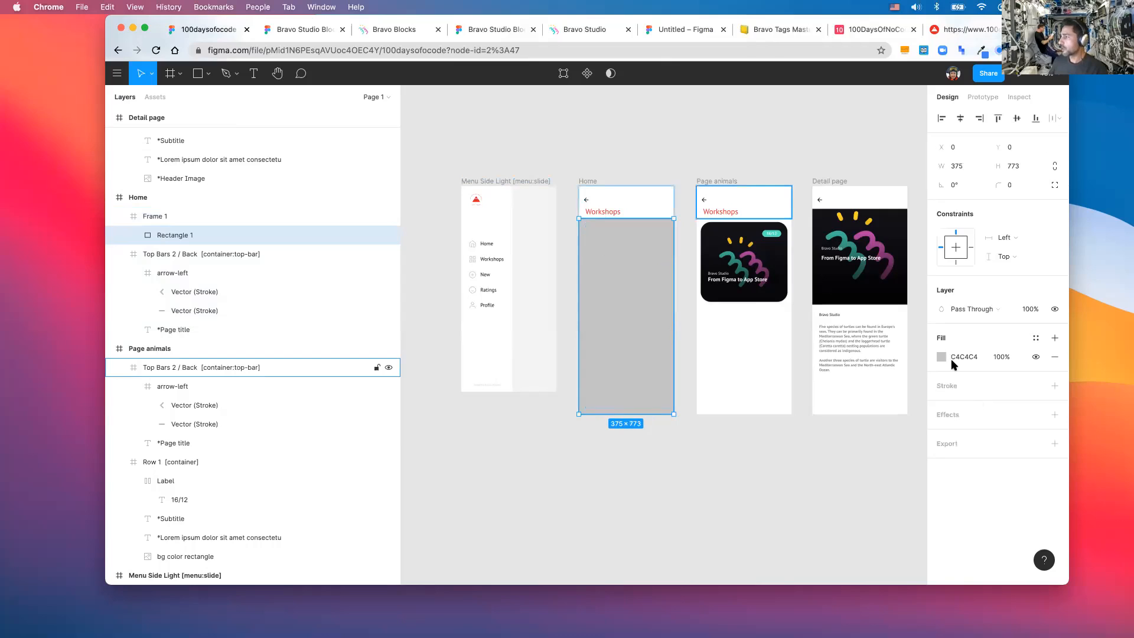
click(960, 356)
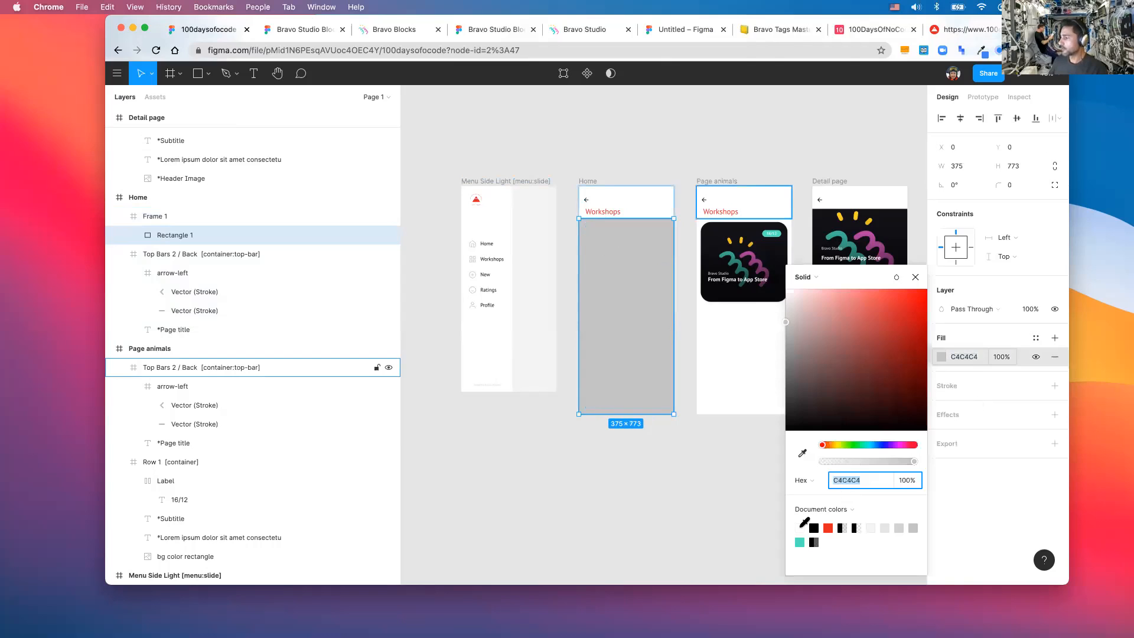
text(fff)
key(Return)
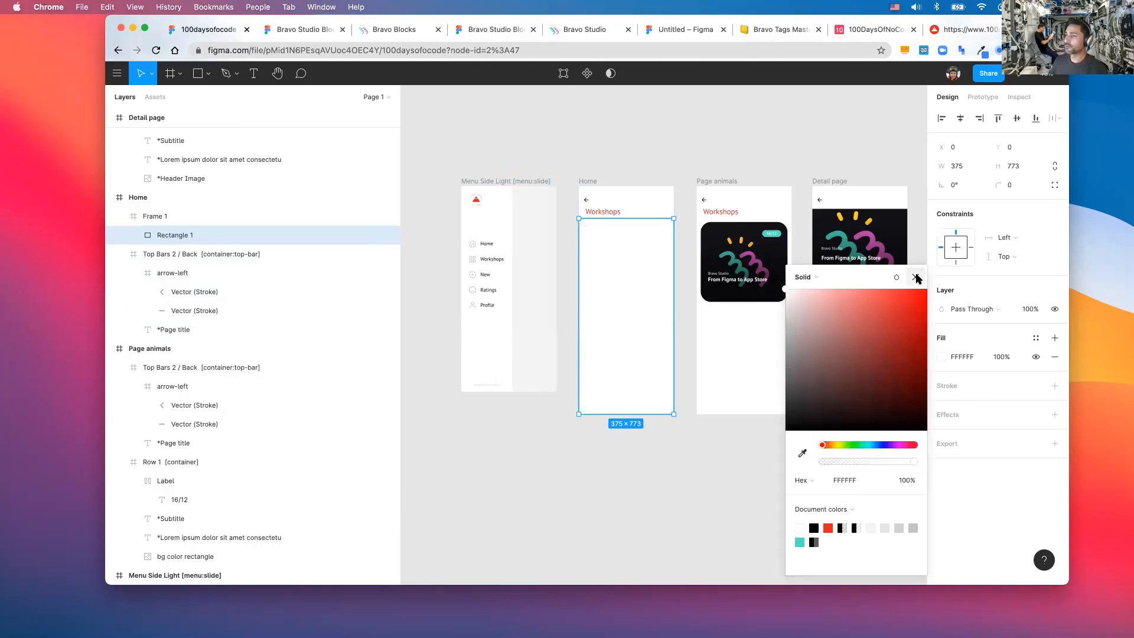
click(173, 238)
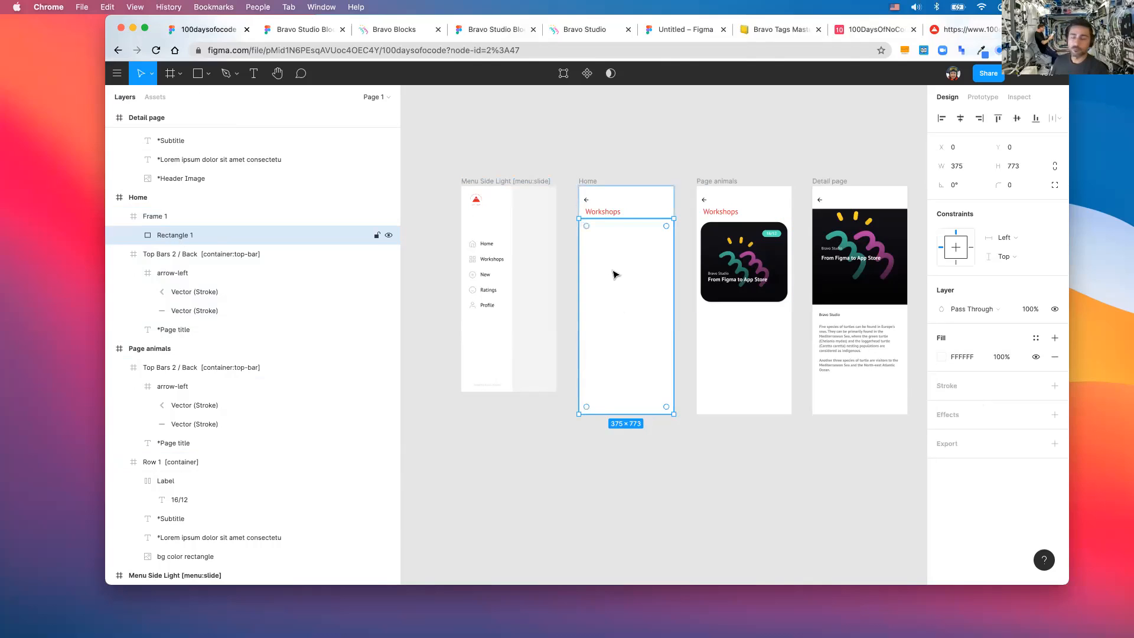
click(774, 34)
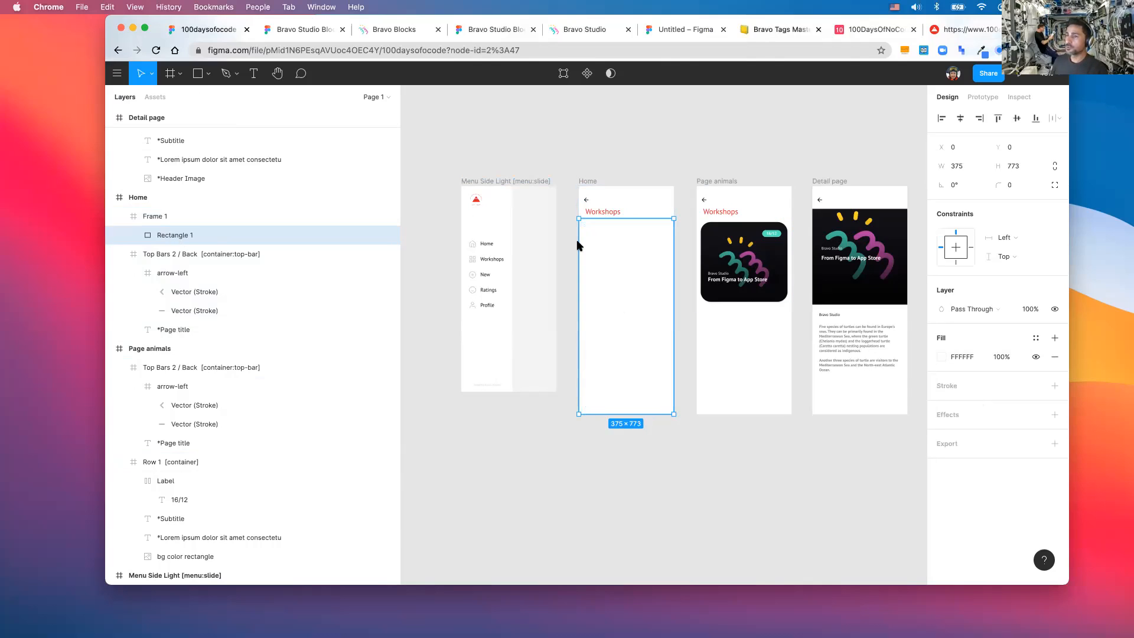
key(Escape)
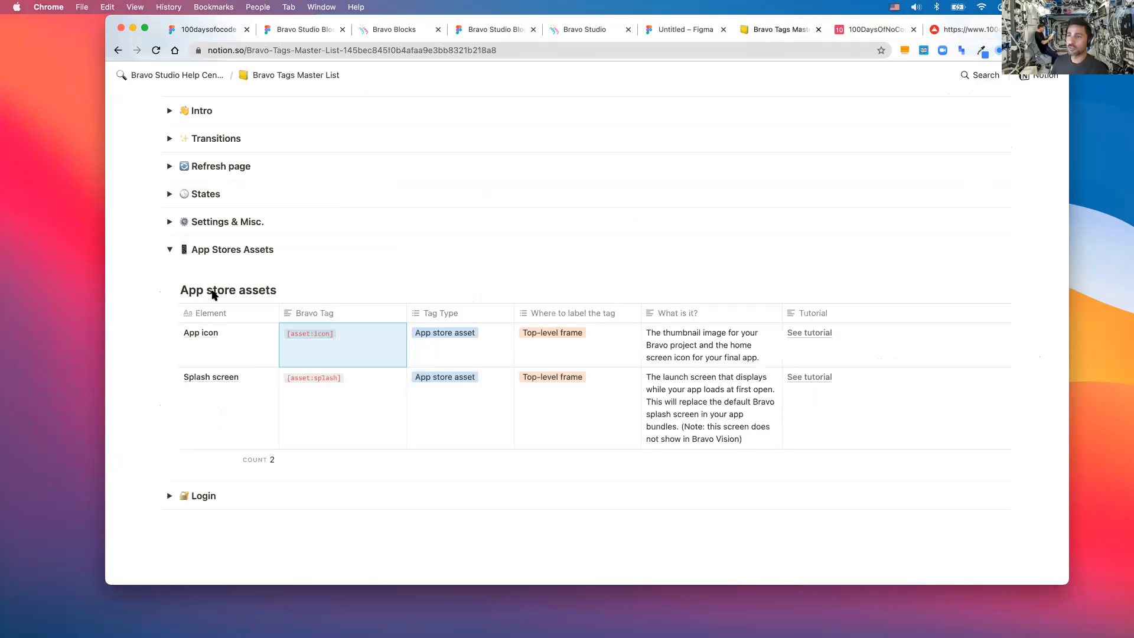
click(300, 78)
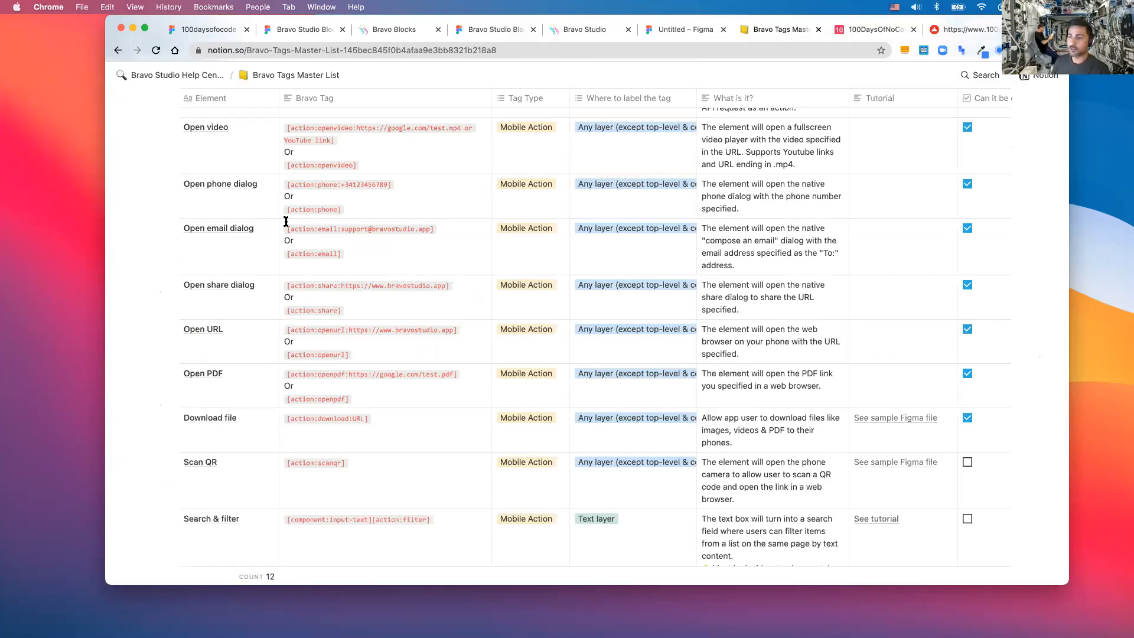
scroll(286, 221, down, 15)
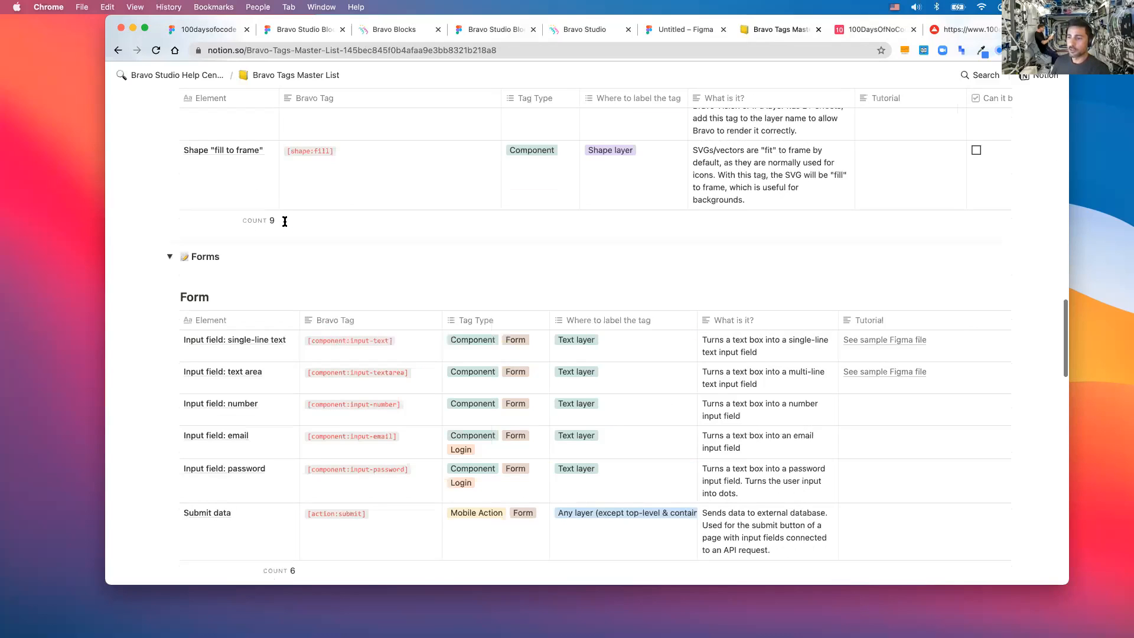
scroll(285, 221, down, 6)
scroll(283, 219, down, 3)
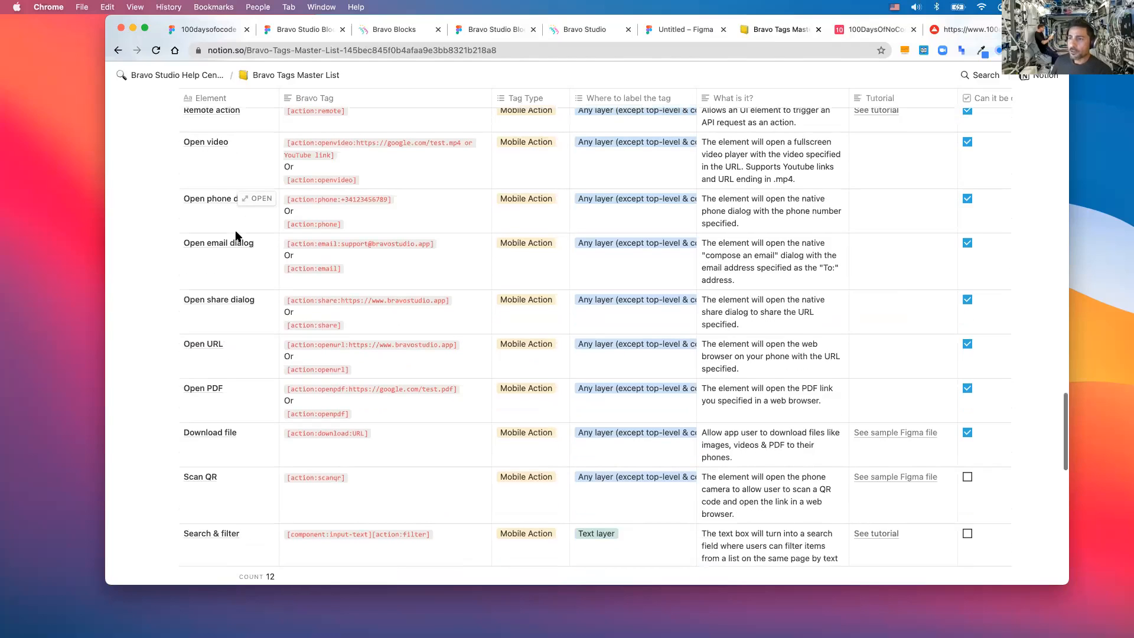
scroll(235, 230, up, 2)
scroll(235, 230, up, 15)
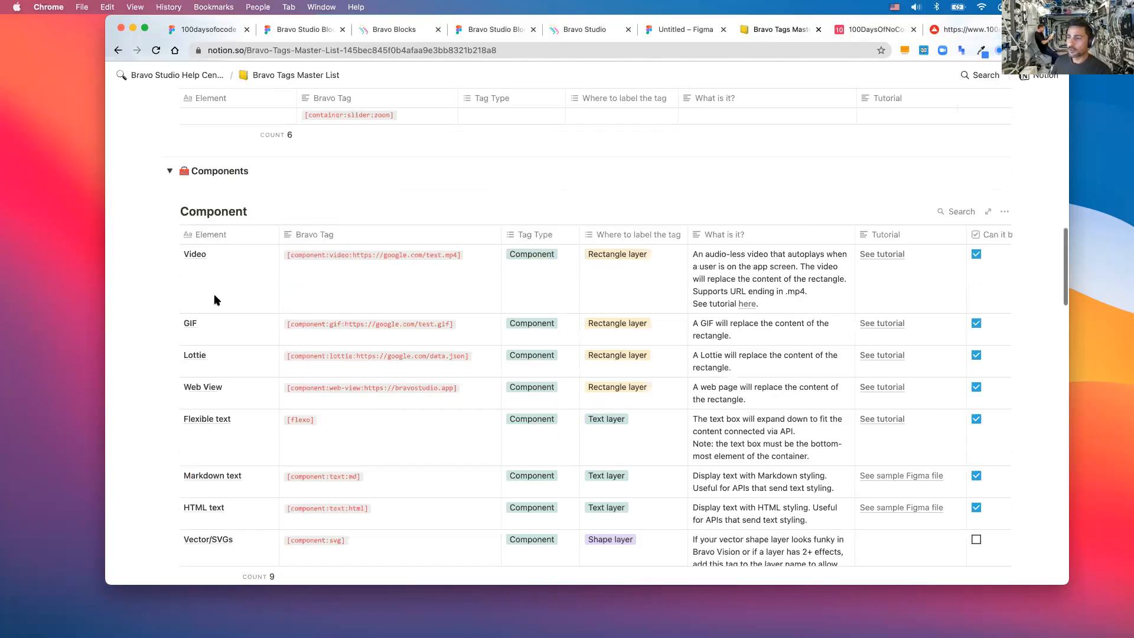
scroll(216, 300, down, 2)
click(237, 302)
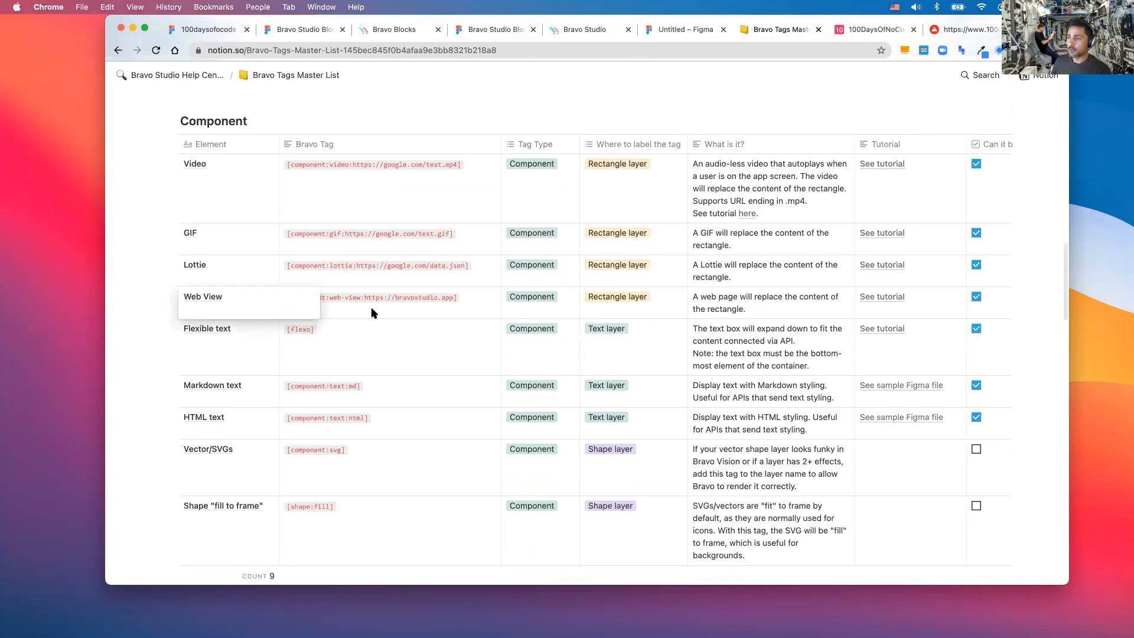
key(Escape)
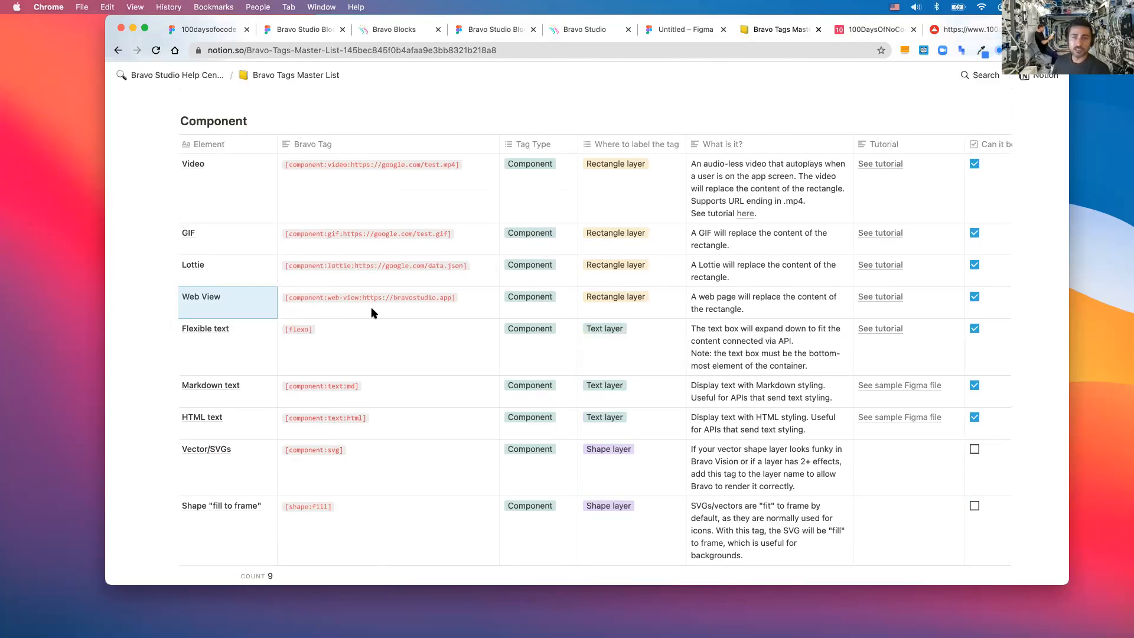
triple_click(383, 302)
key(super+c)
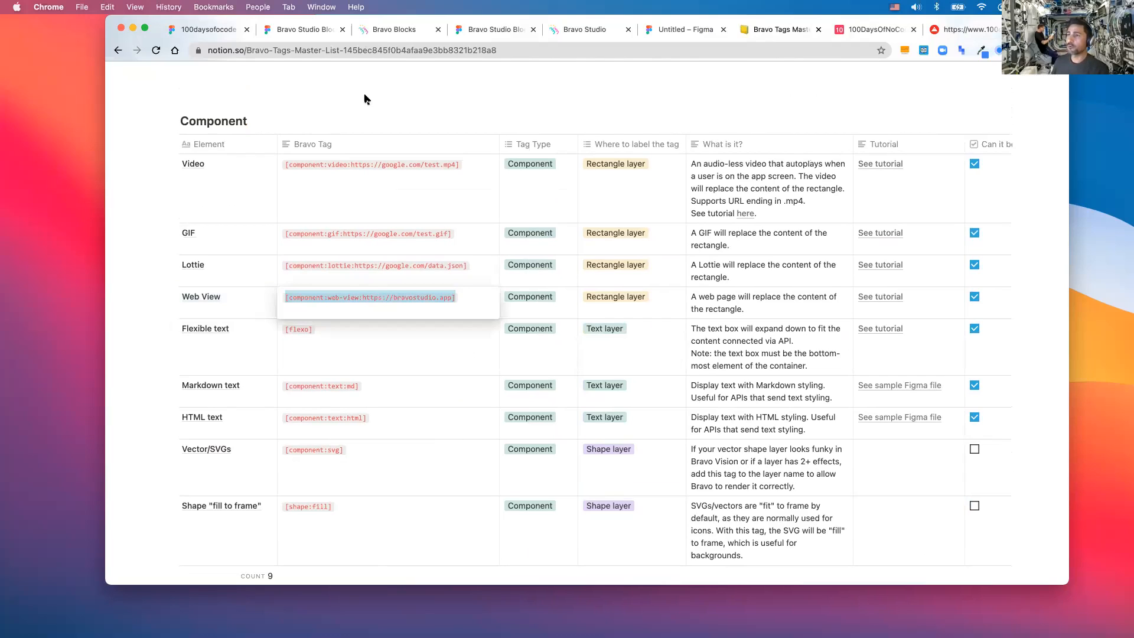
click(205, 30)
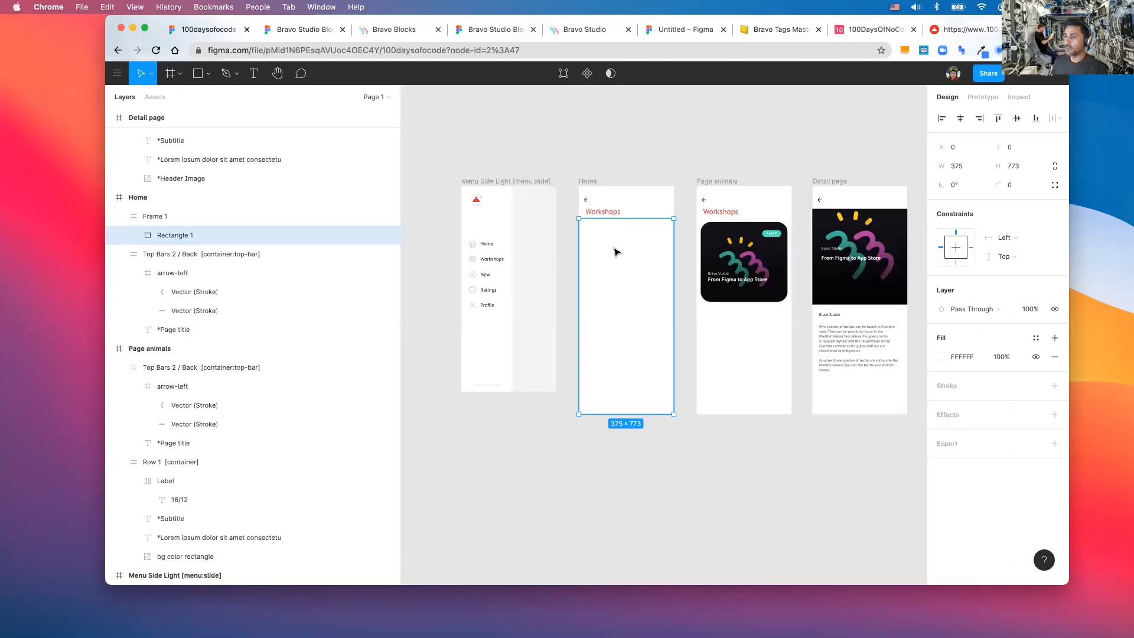
double_click(250, 246)
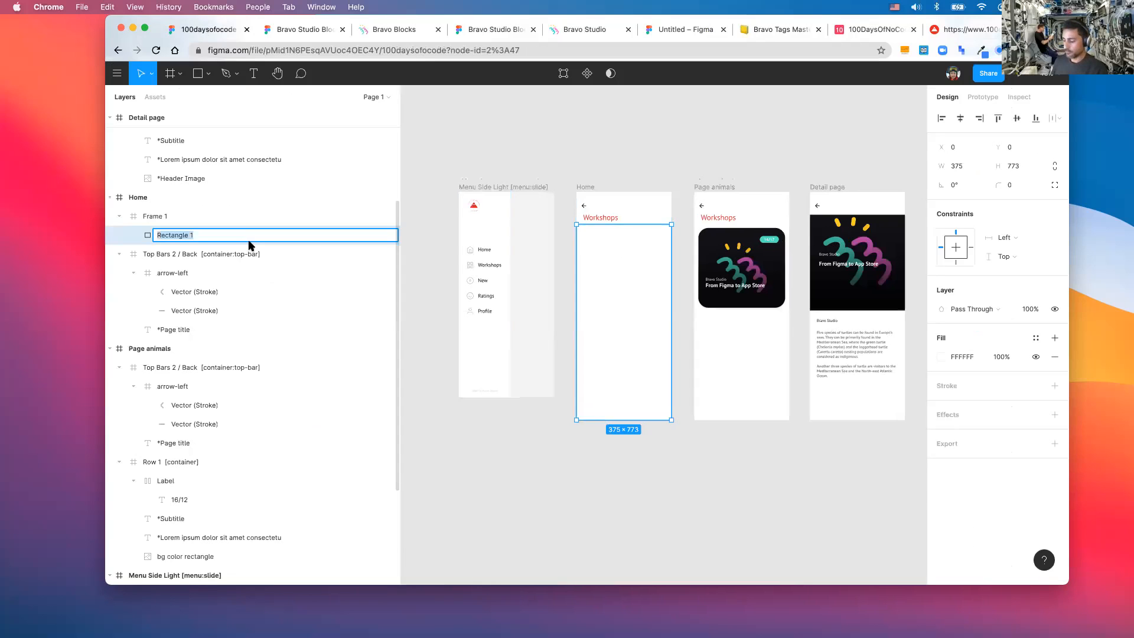
key(super+v)
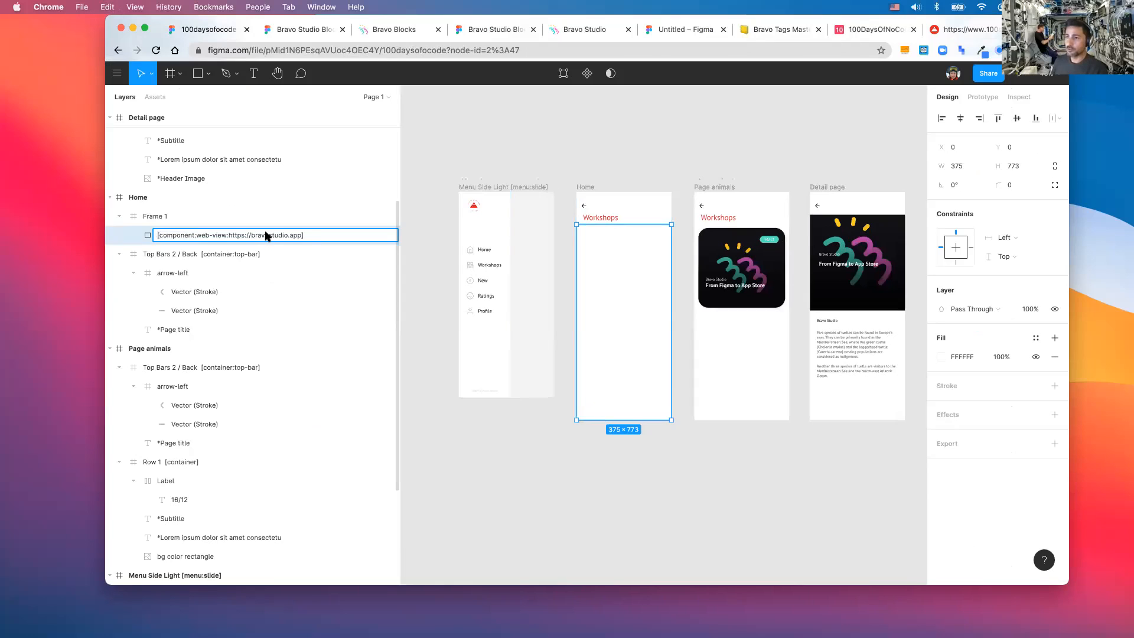
scroll(267, 235, down, 1)
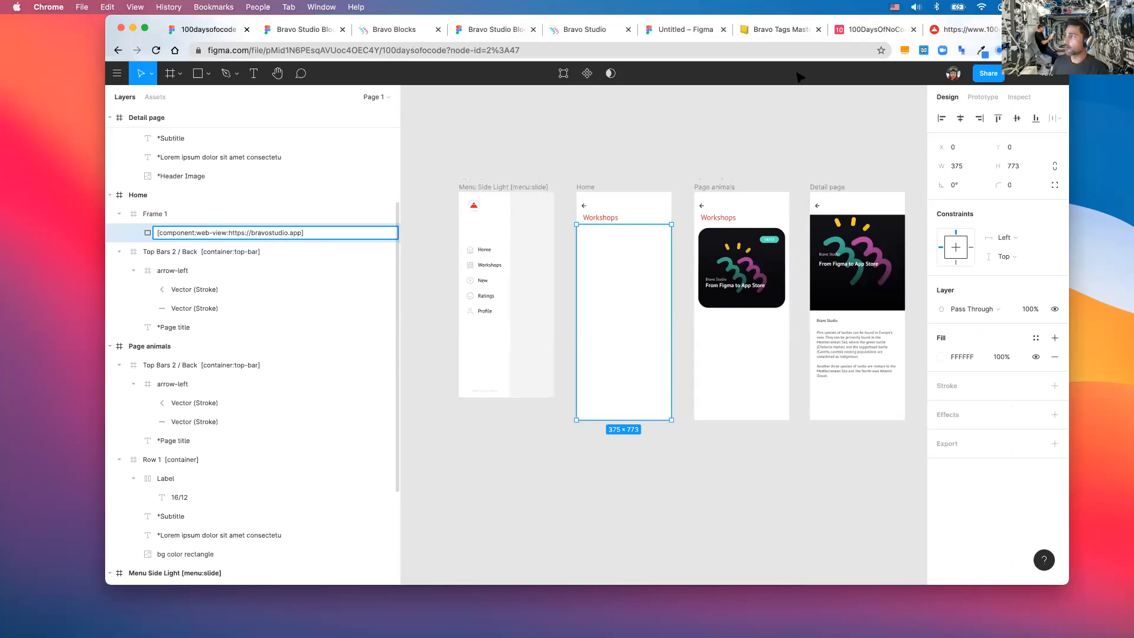
click(961, 29)
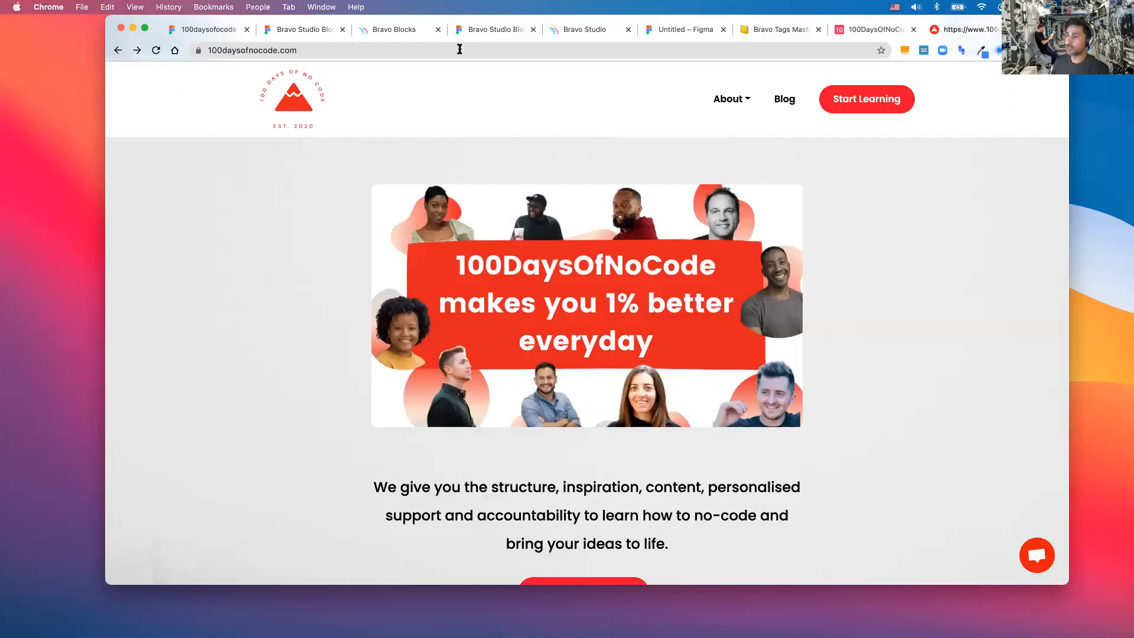
double_click(460, 49)
key(super+a)
key(super+c)
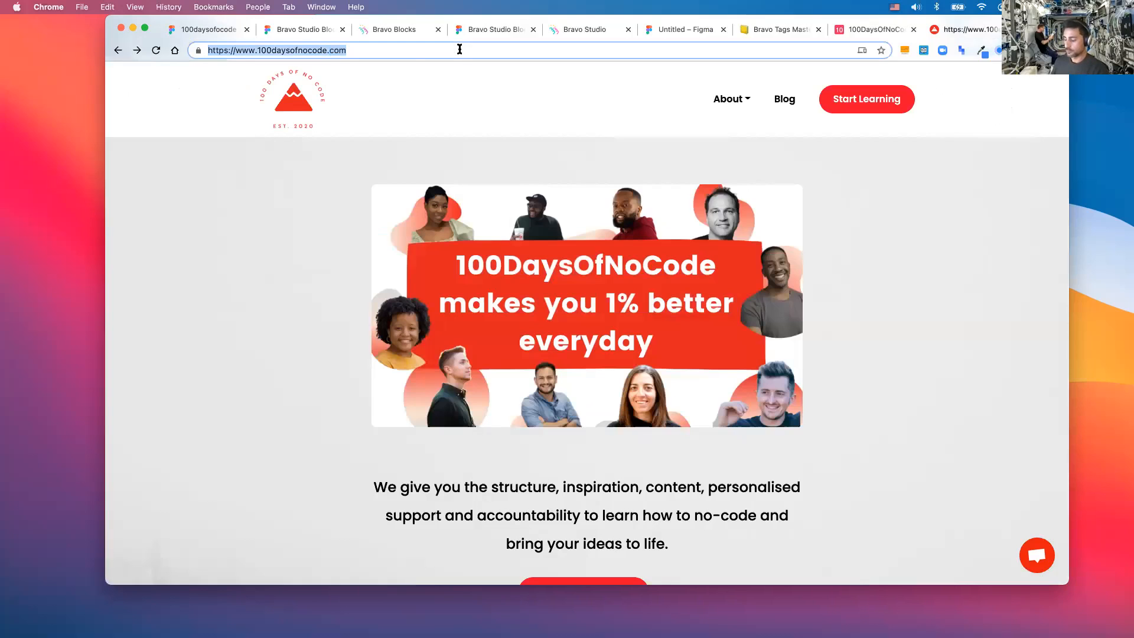
click(208, 30)
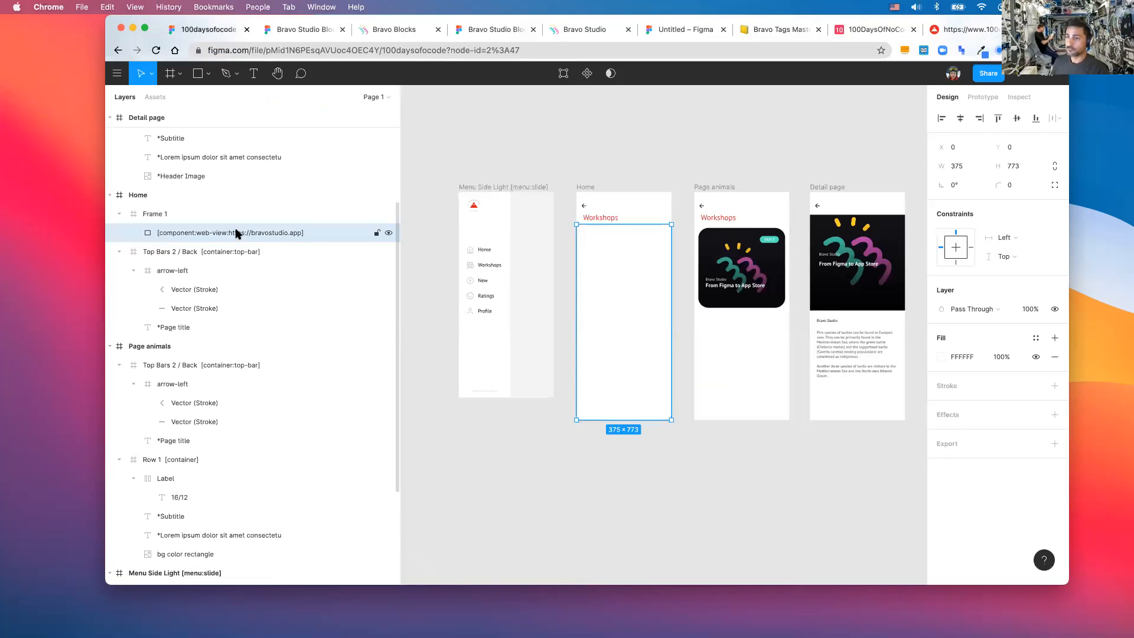
double_click(236, 236)
drag(229, 236, 305, 238)
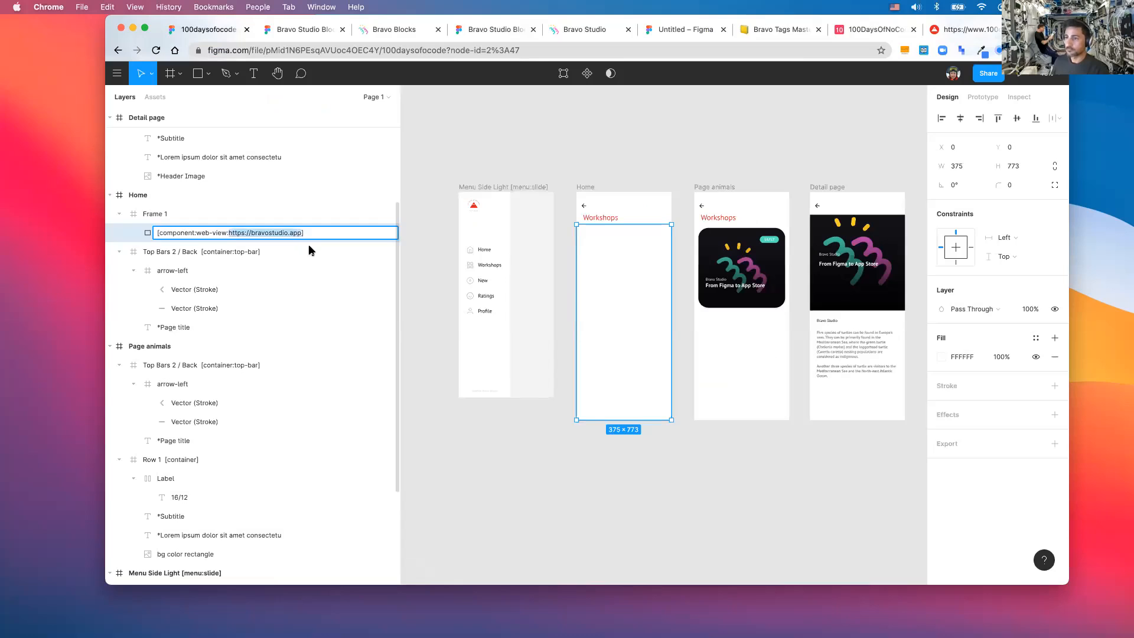
key(super+v)
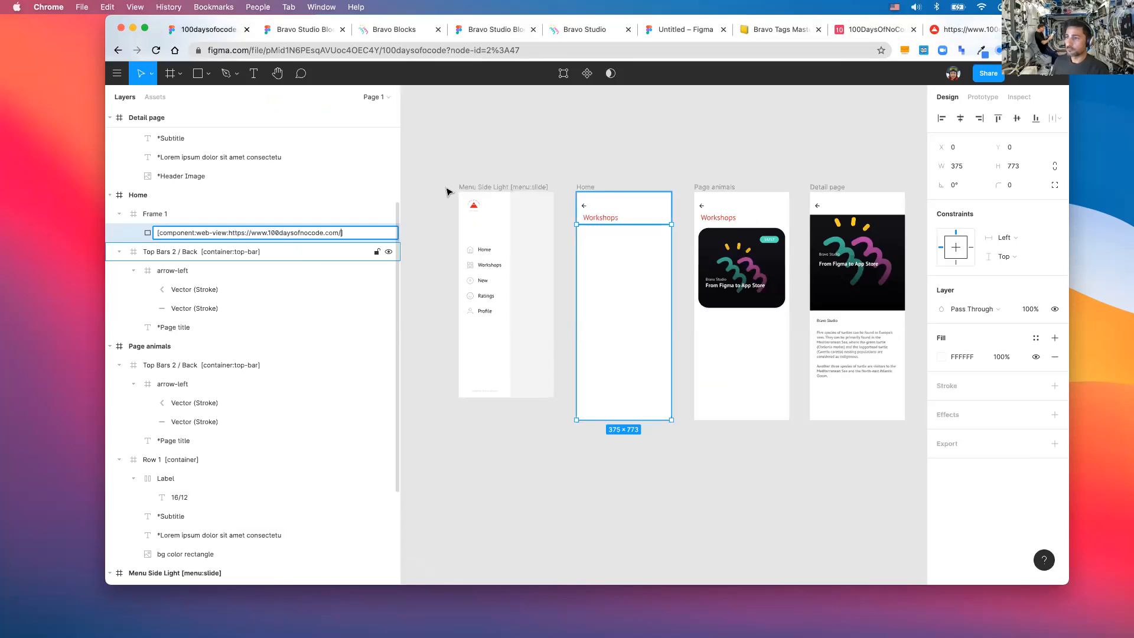
key(Escape)
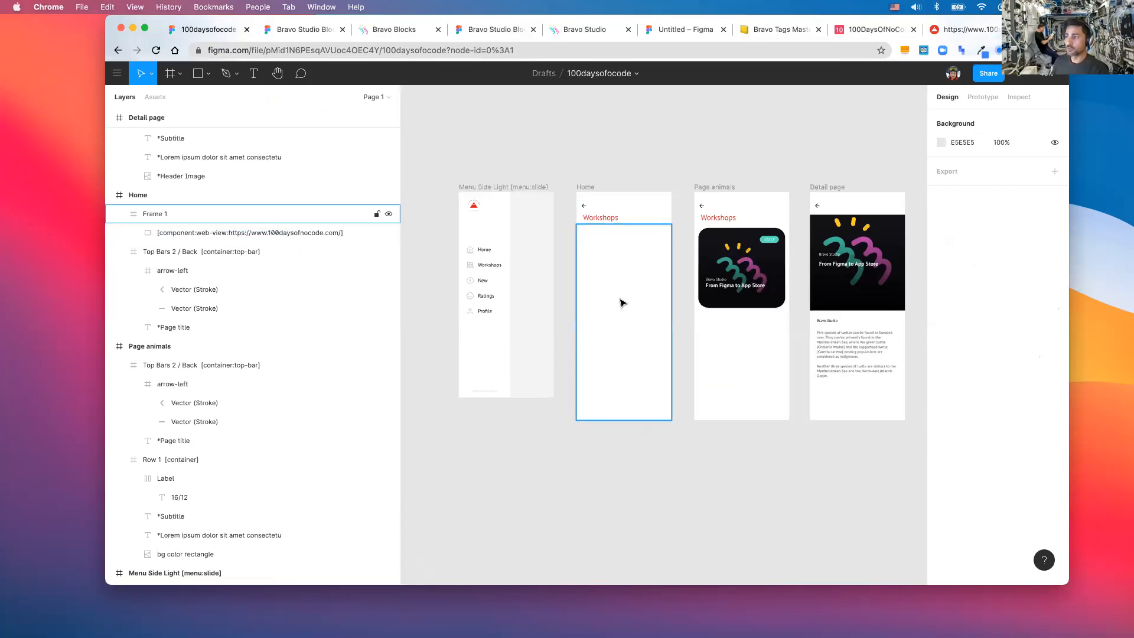
- Link the side menu's Home item to the Home screen
click(620, 302)
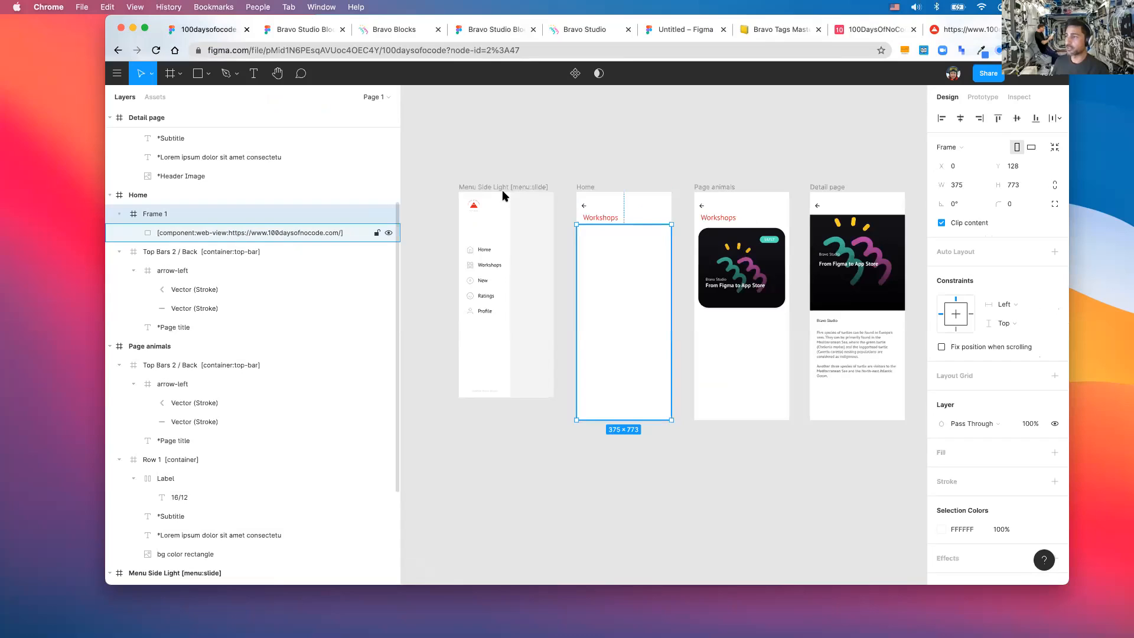
click(556, 152)
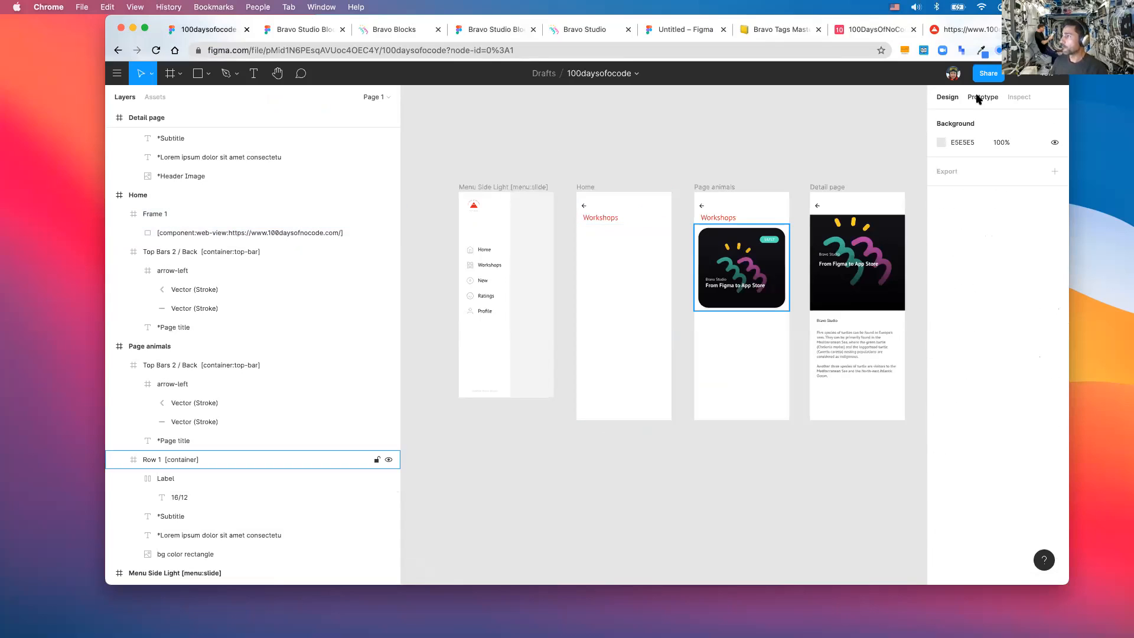
click(981, 97)
scroll(462, 252, right, 2)
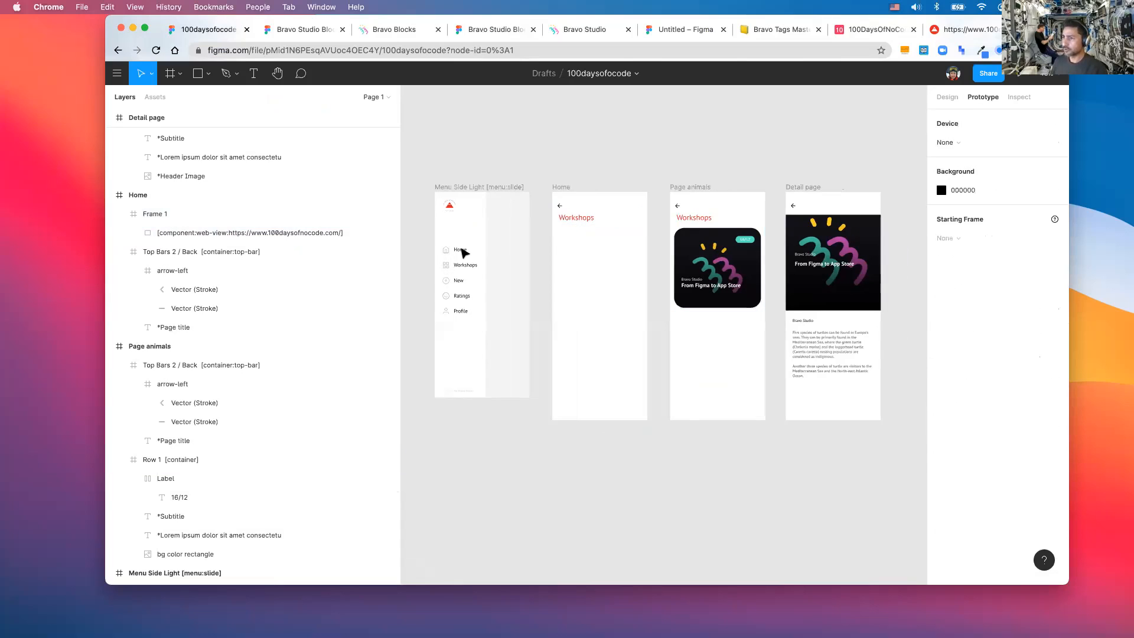
double_click(463, 253)
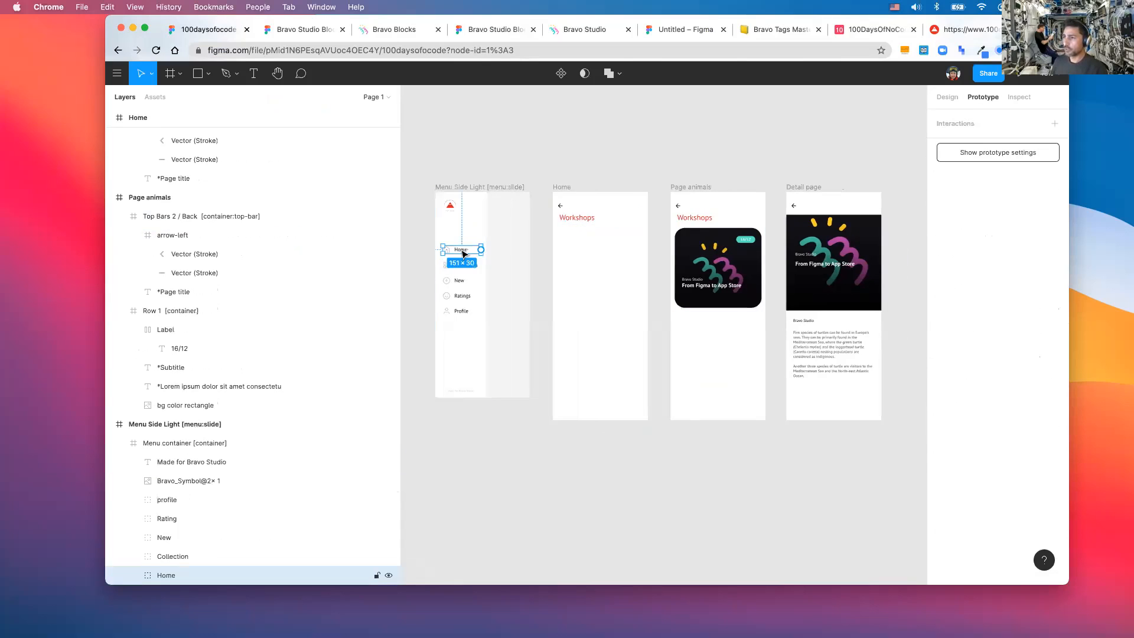
drag(557, 246, 561, 246)
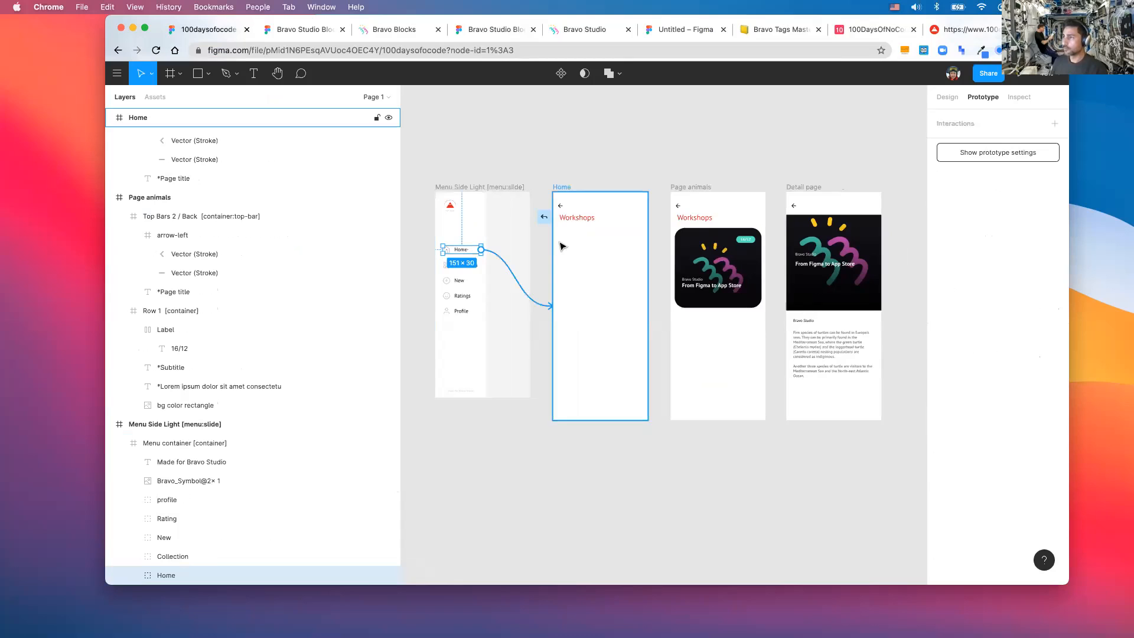
- Rename the Page animals frame to 'List page'
click(697, 187)
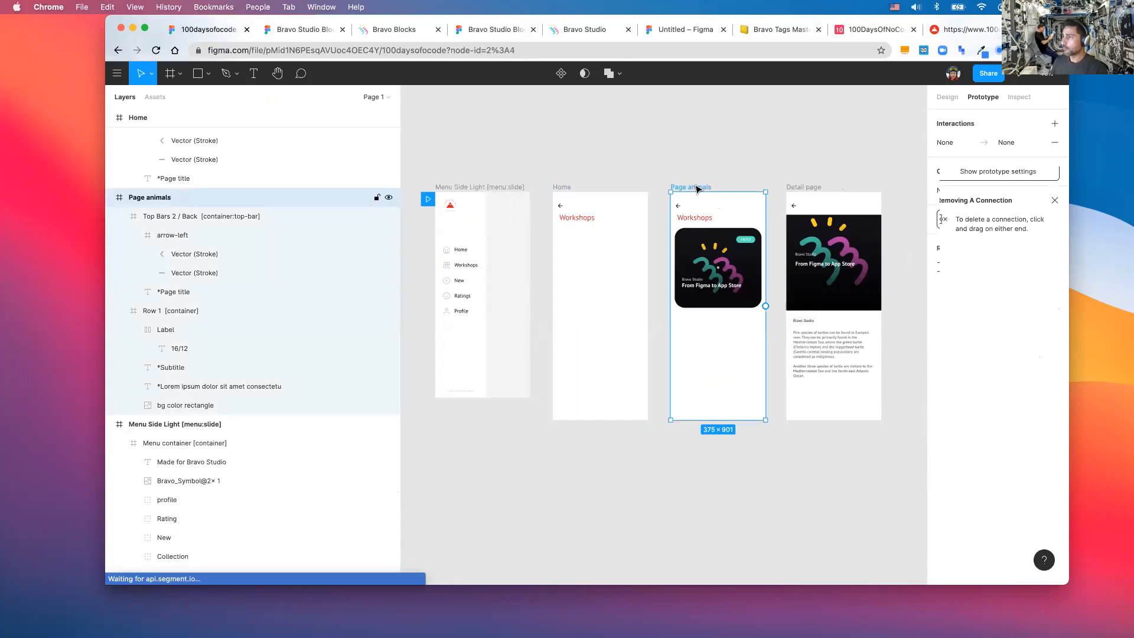
double_click(699, 187)
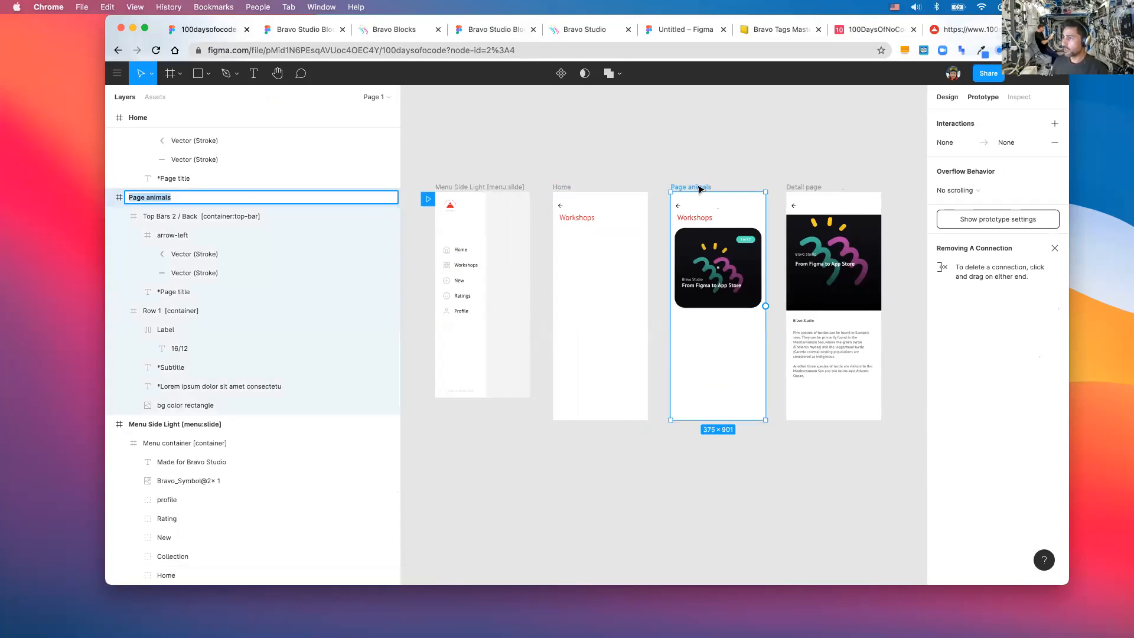
text(D)
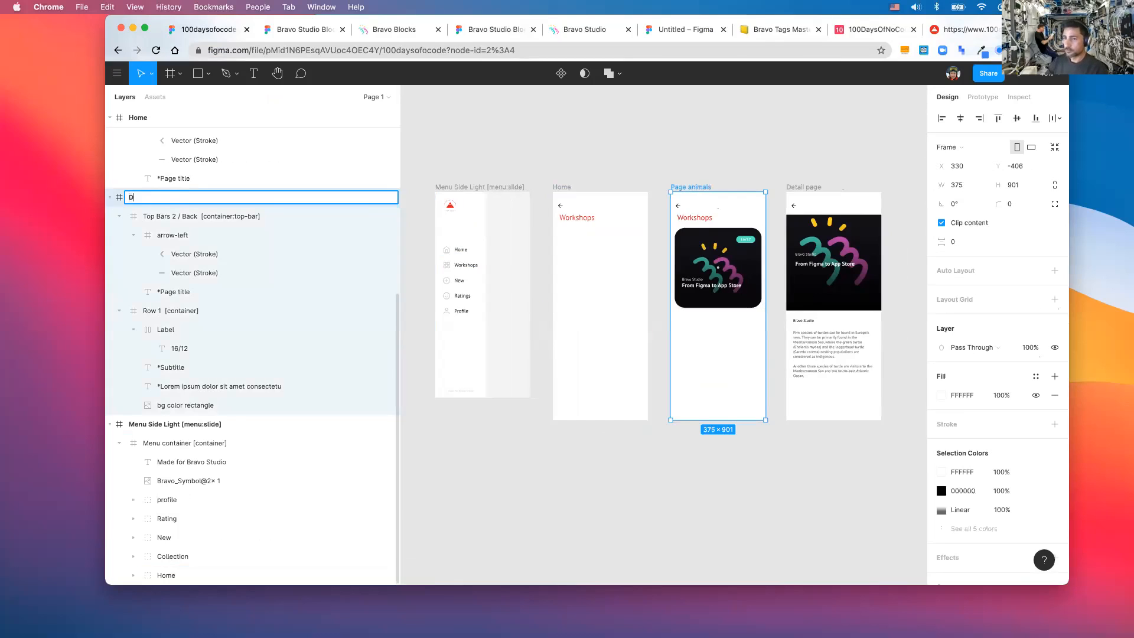
text(etail paghe)
key(BackSpace)
key(BackSpace)
key(BackSpace)
text(ge)
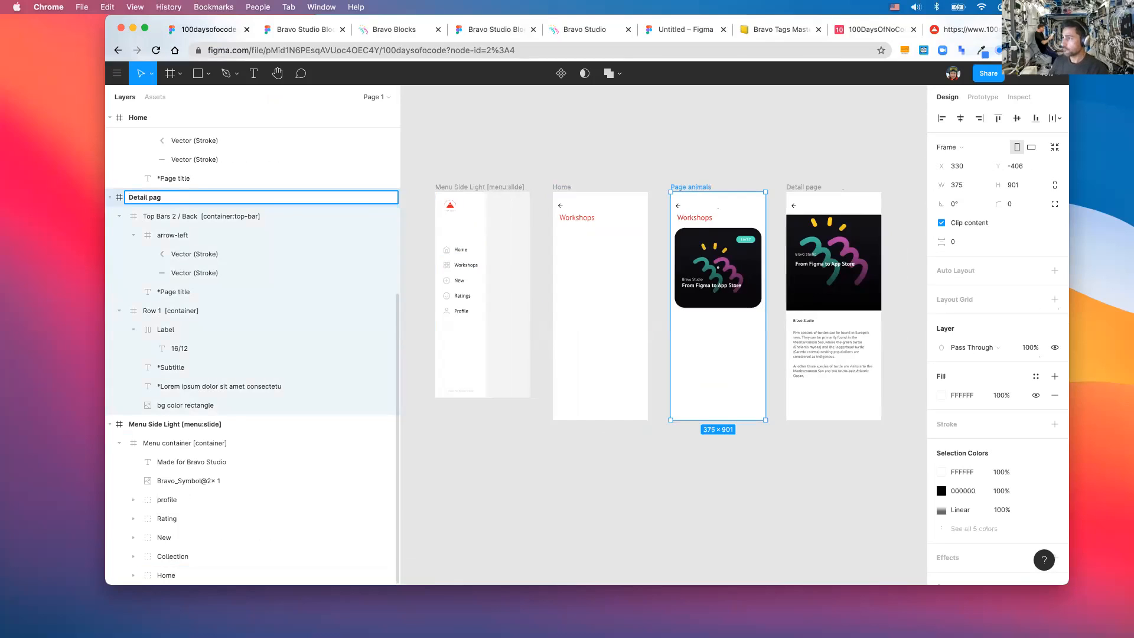
key(Return)
double_click(135, 198)
double_click(137, 198)
text(List)
double_click(796, 187)
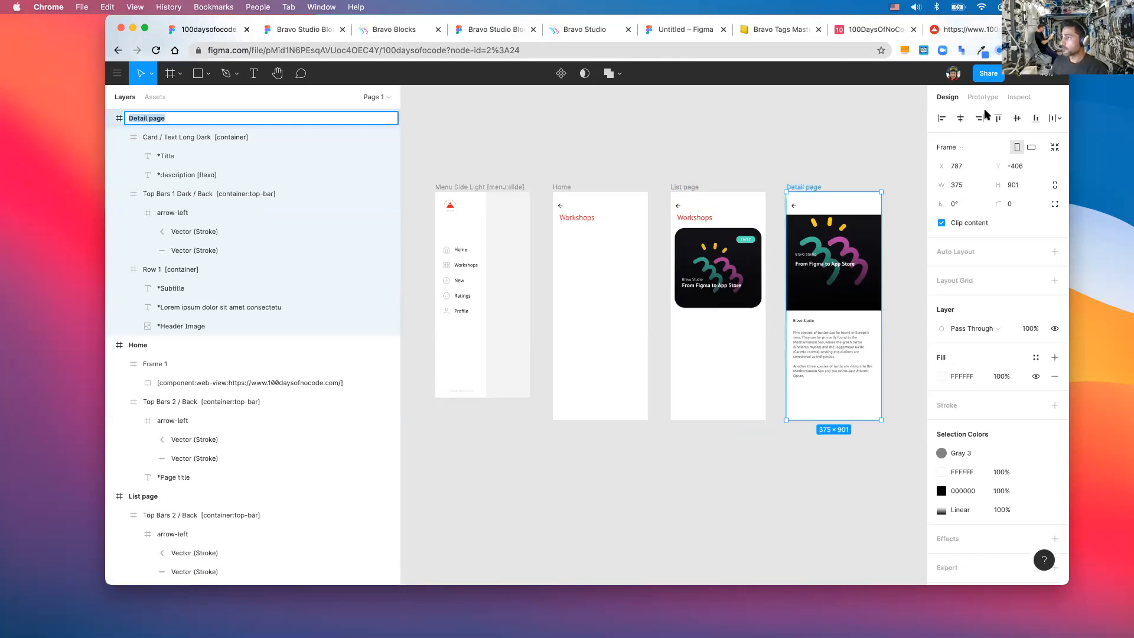
key(Return)
- Make the Workshops side-menu item navigate to the List page on click
key(shift+e)
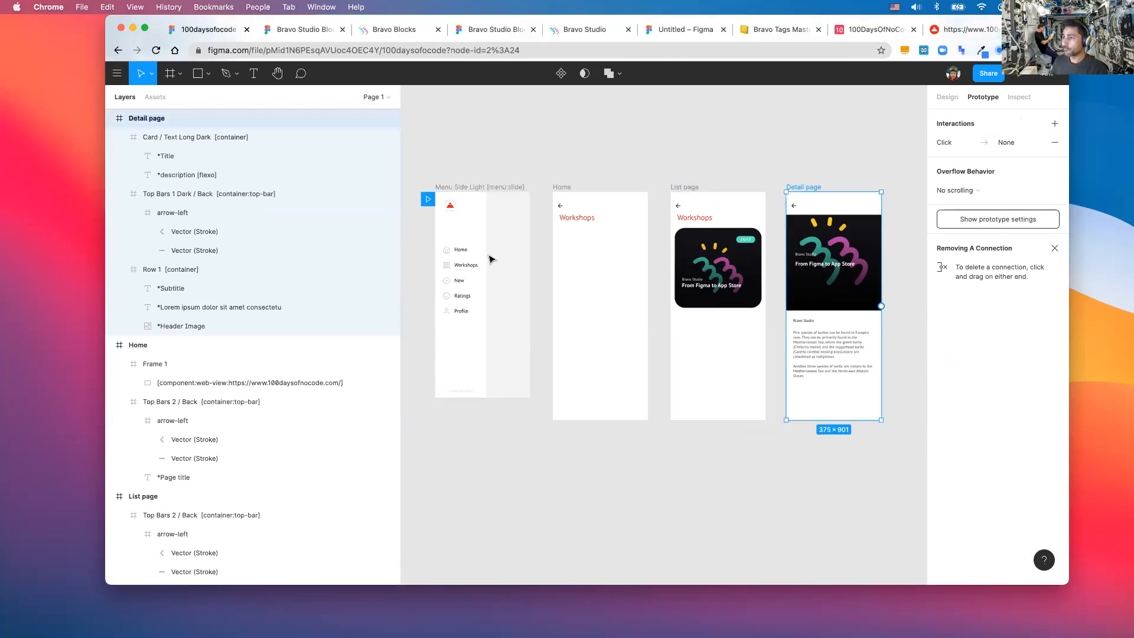
click(468, 267)
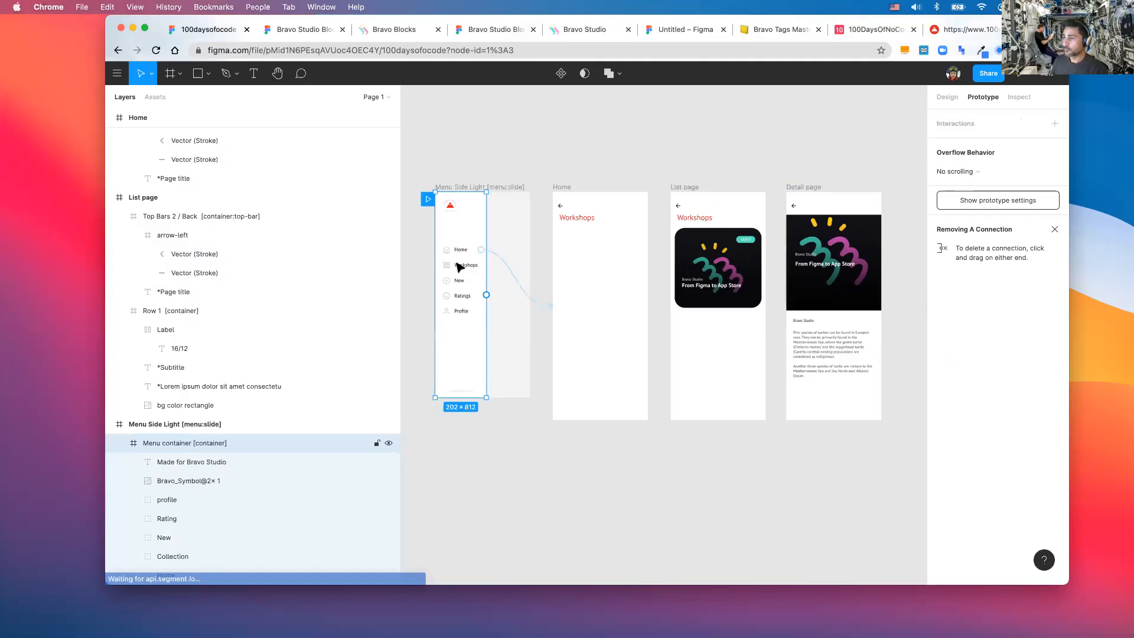
double_click(469, 266)
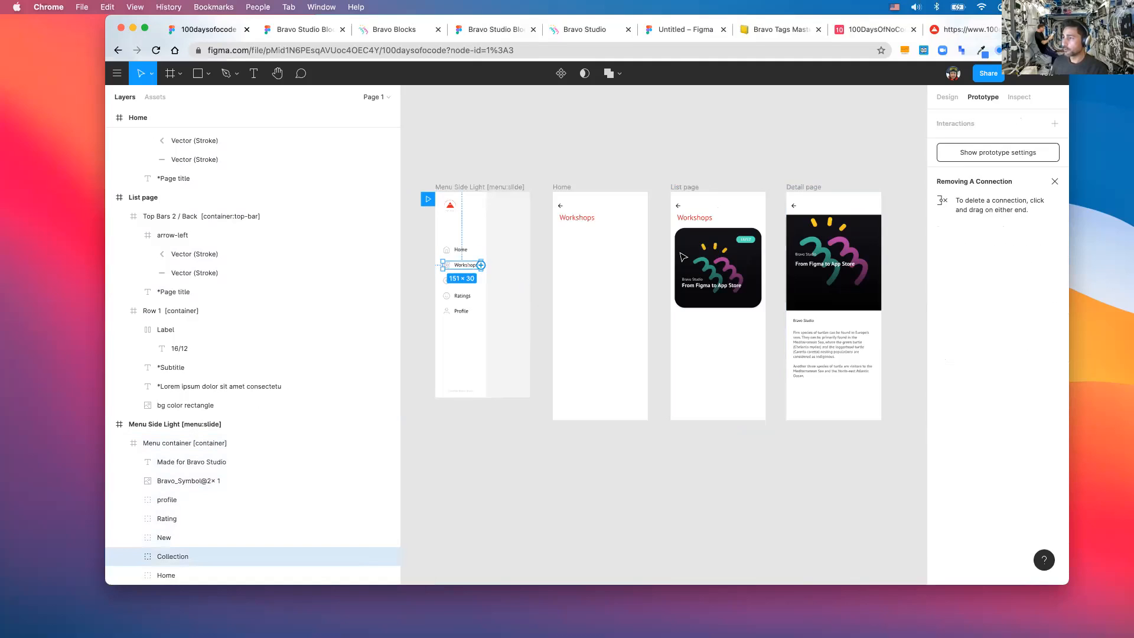
drag(480, 265, 683, 257)
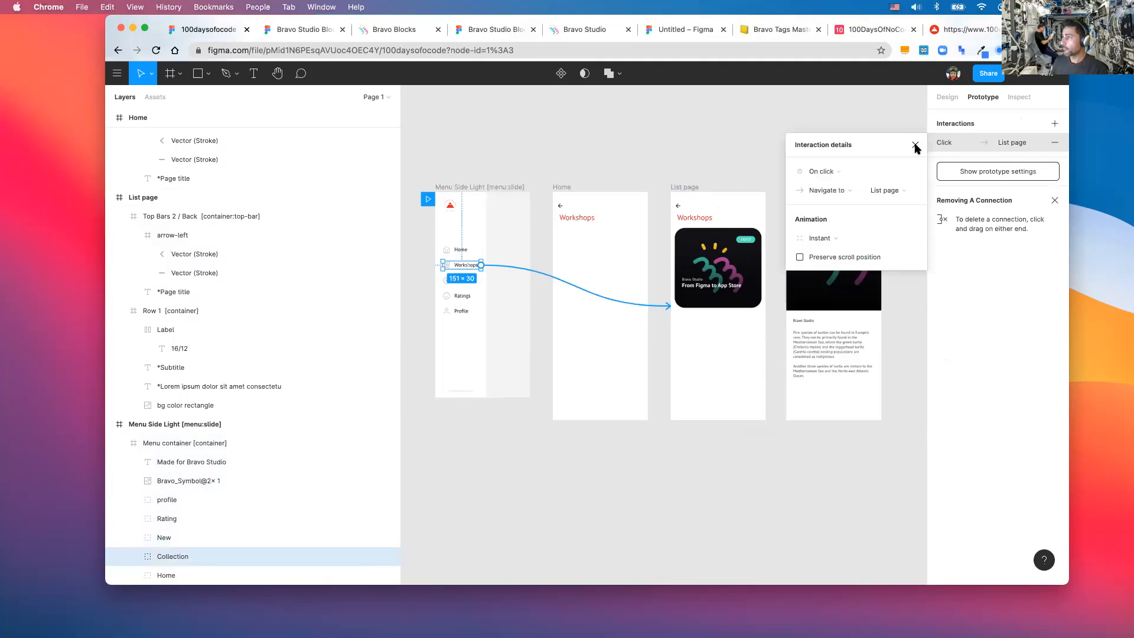
click(915, 146)
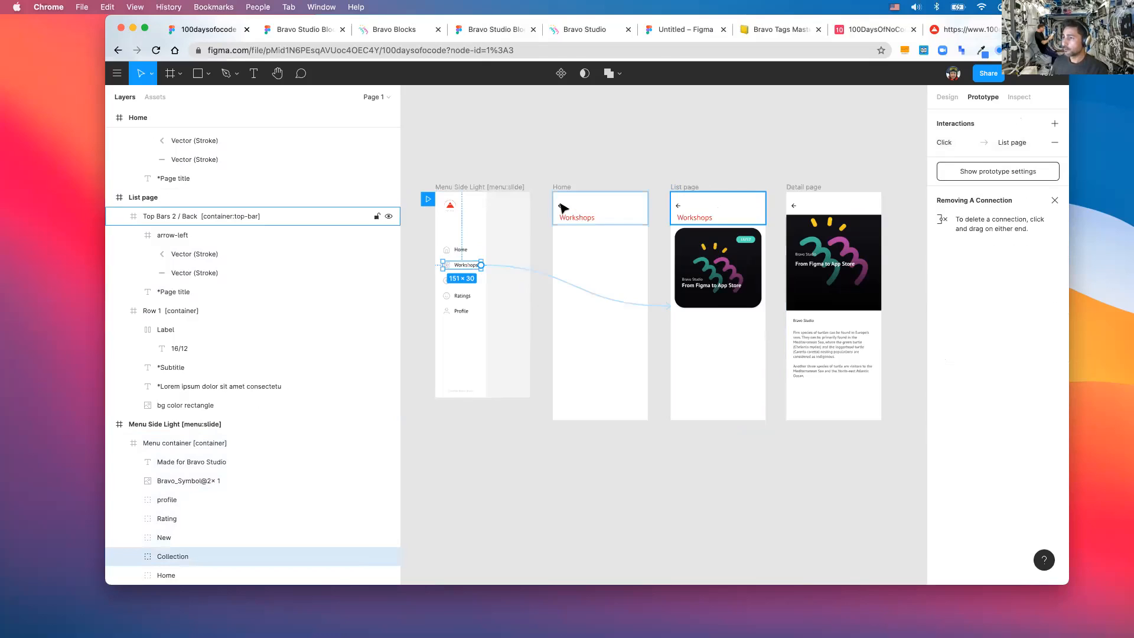
click(954, 99)
double_click(560, 207)
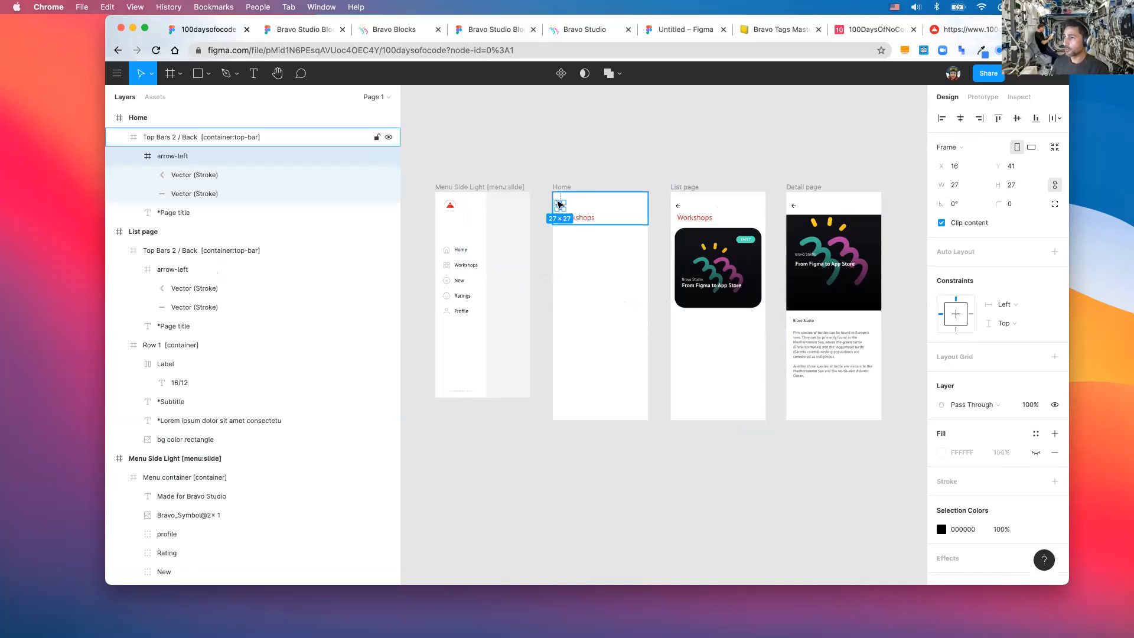
- Delete the arrow-left layer from Home's top bar and run Plugins > Feather Icons
key(Delete)
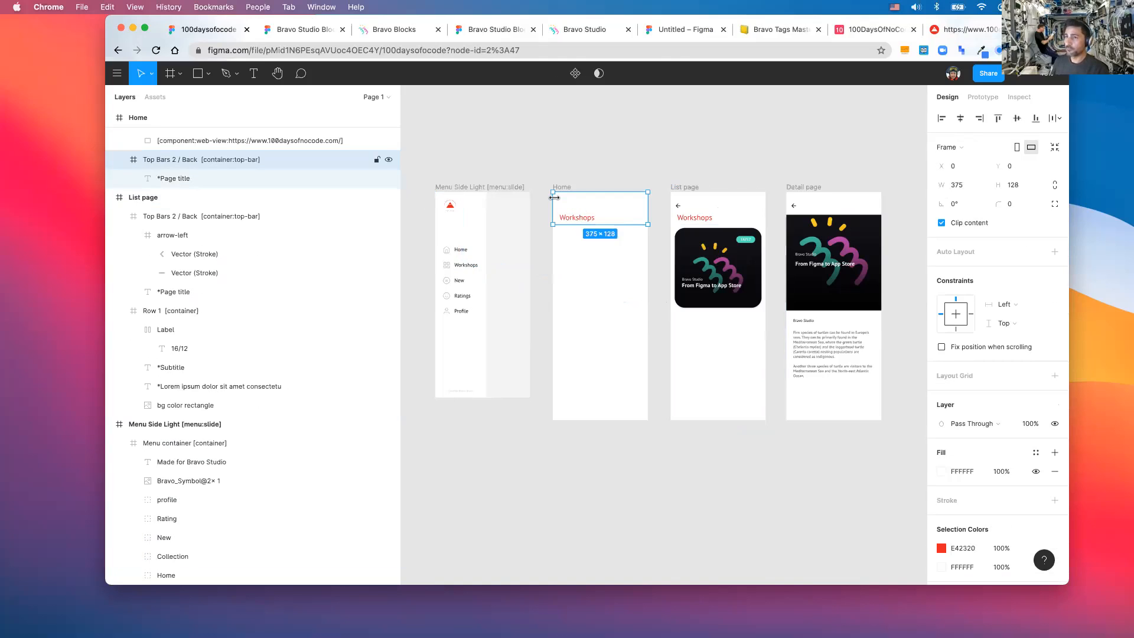
right_click(558, 209)
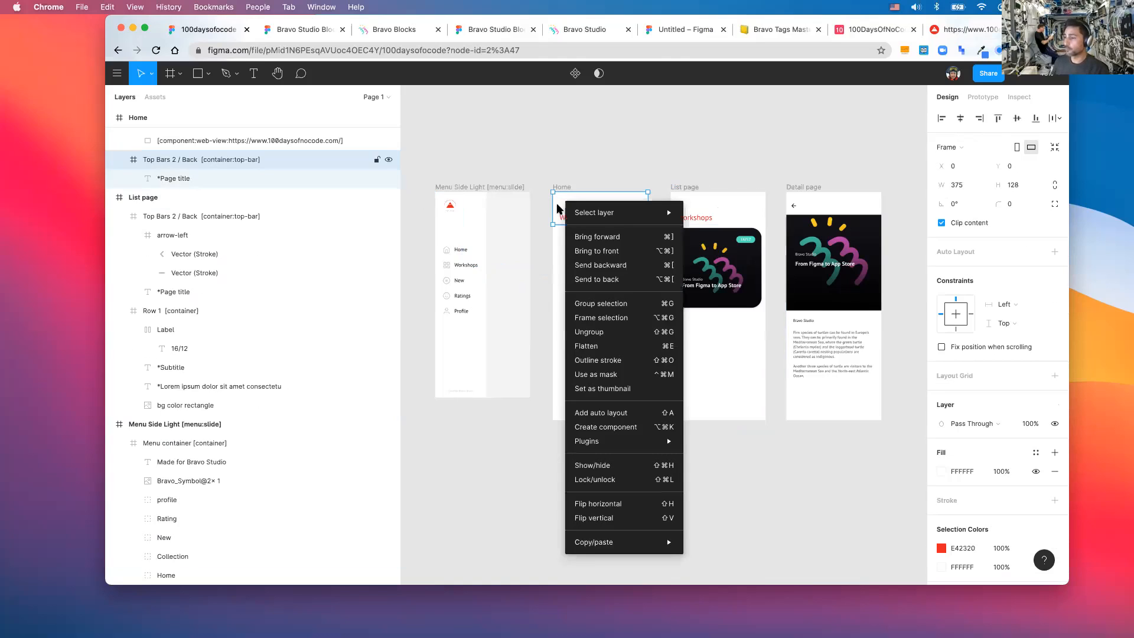
mouse_move(572, 444)
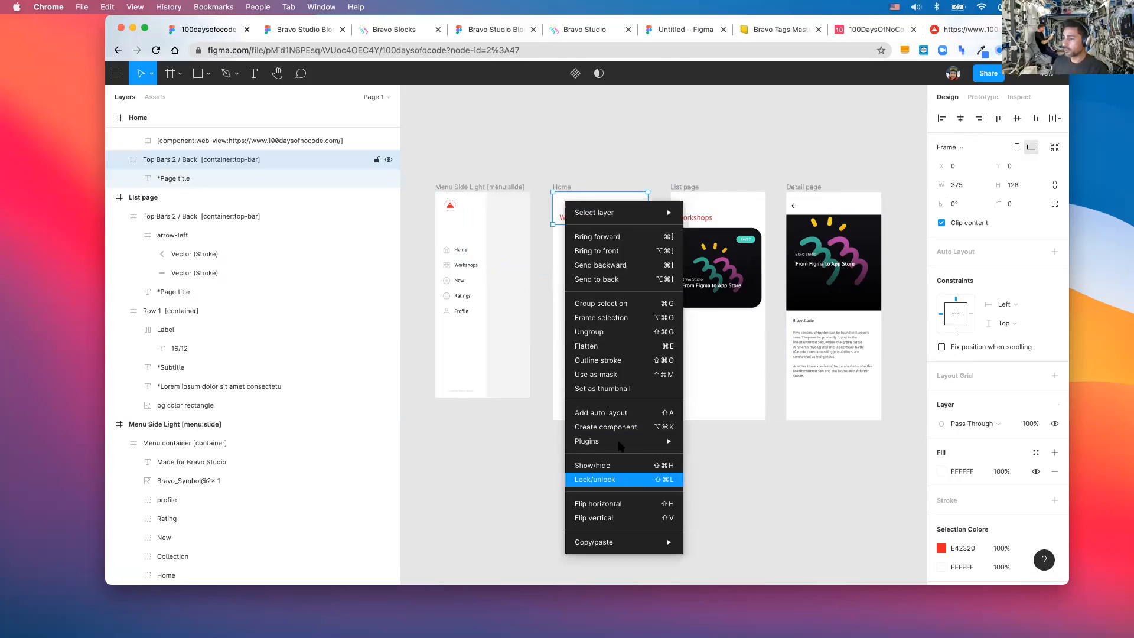
mouse_move(618, 443)
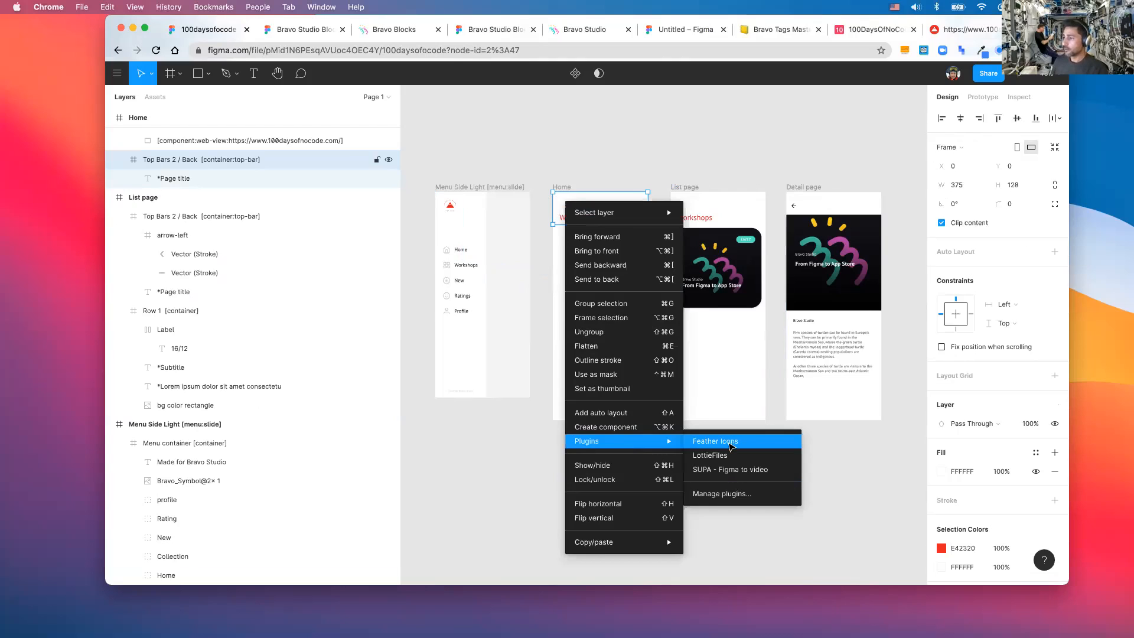
click(694, 417)
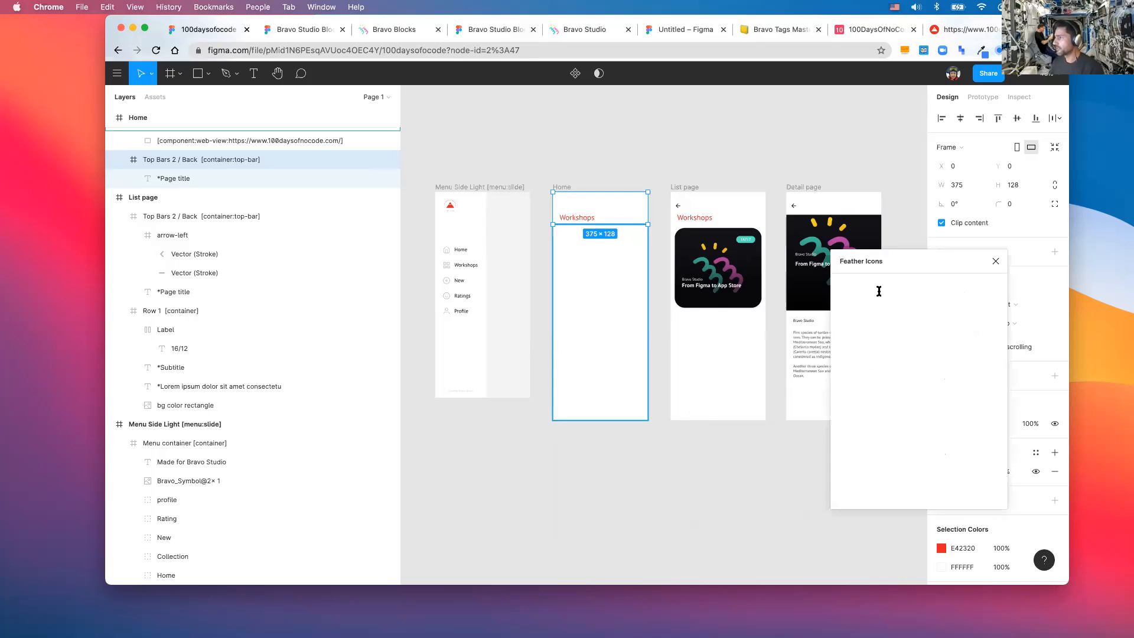
- Add the Feather 'menu' icon into the Home page's top bar
text(menu)
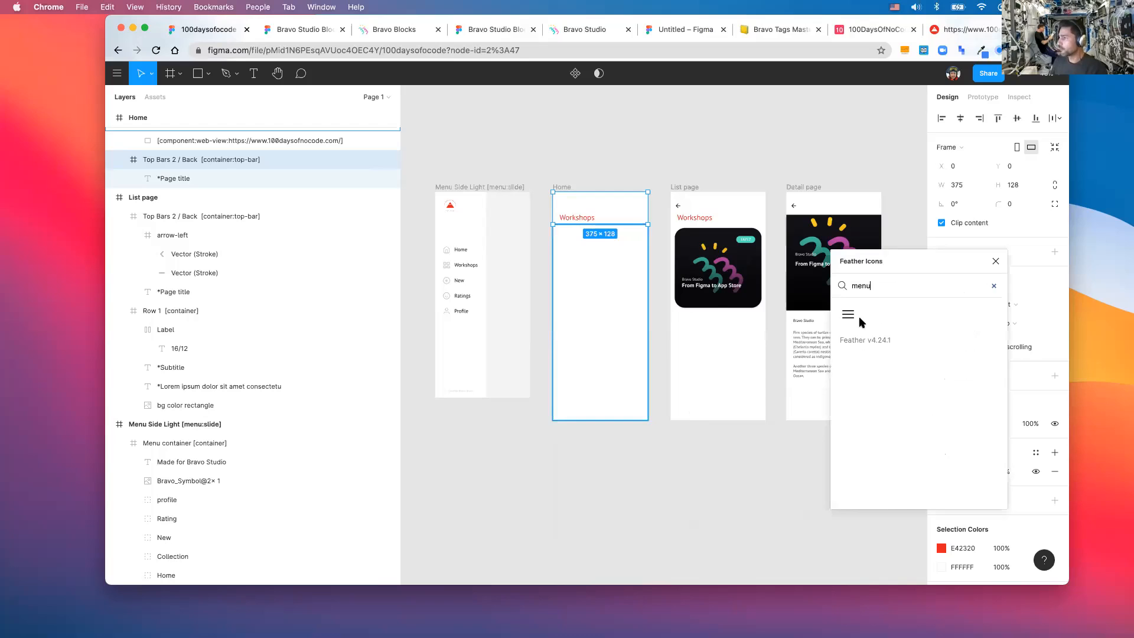
click(848, 314)
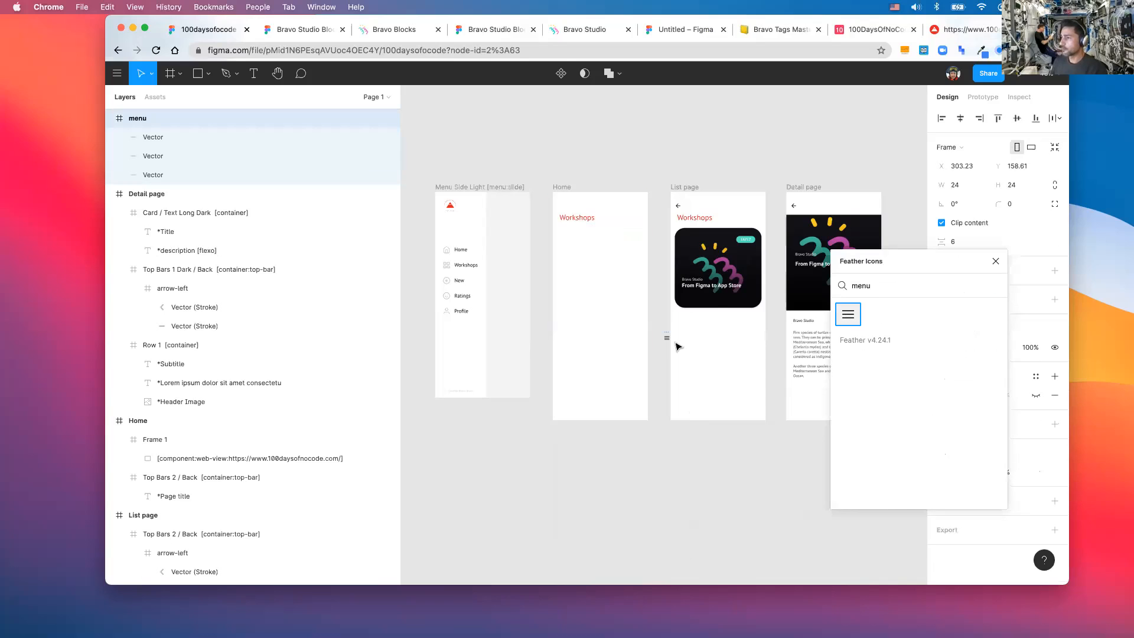
scroll(667, 338, up, 5)
drag(666, 338, 531, 180)
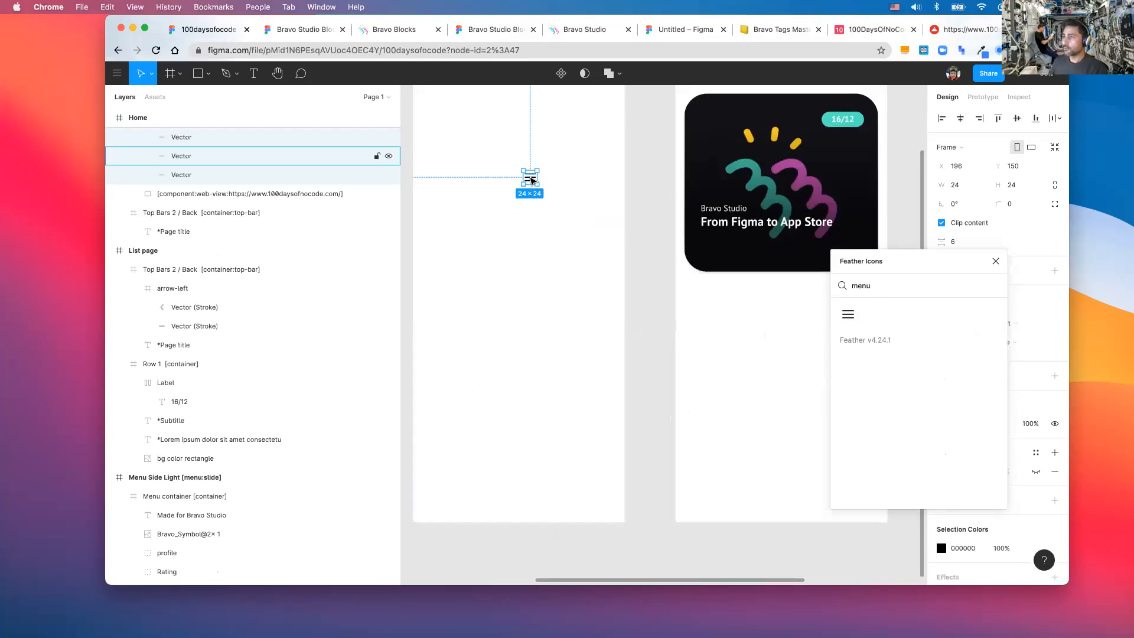
scroll(531, 180, down, 3)
scroll(530, 276, up, 3)
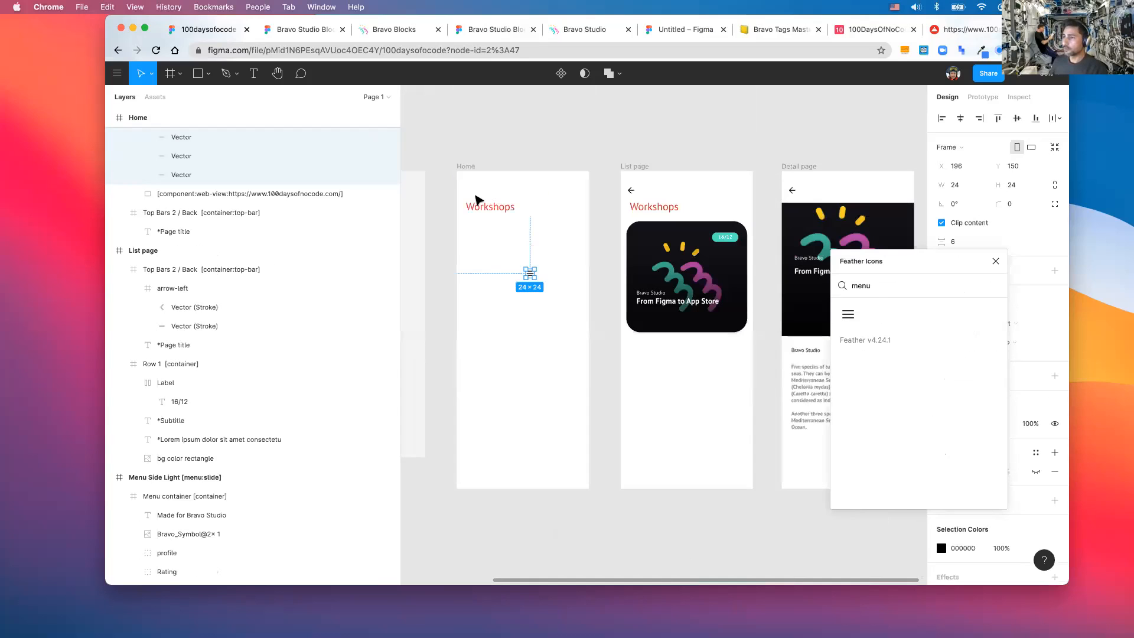
drag(476, 195, 472, 186)
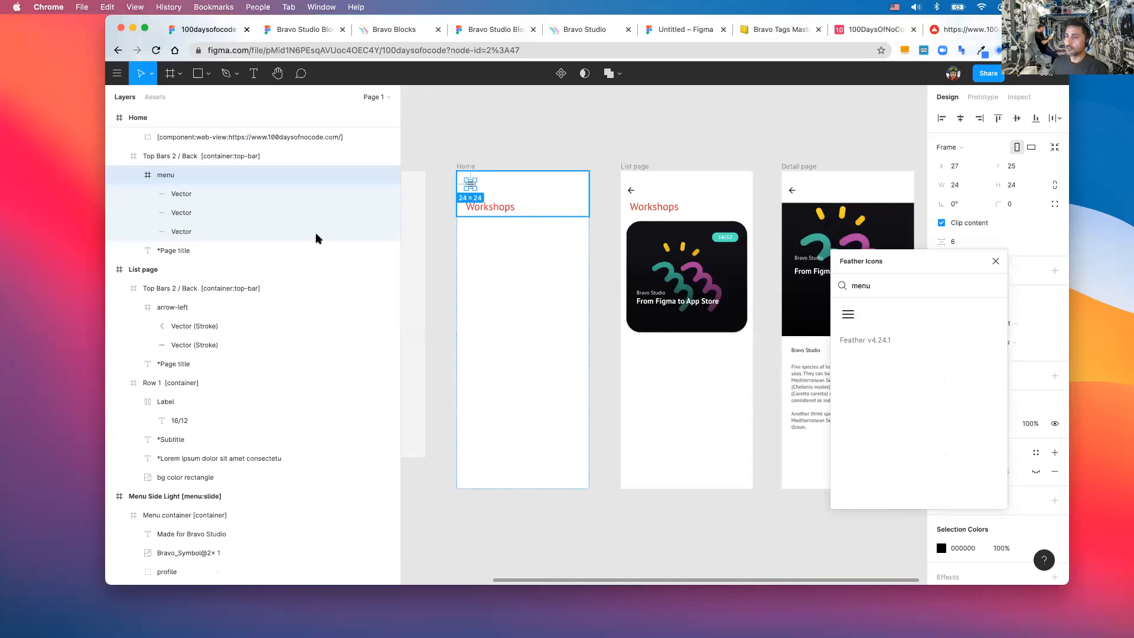
scroll(316, 239, up, 3)
key(Left)
scroll(316, 238, up, 3)
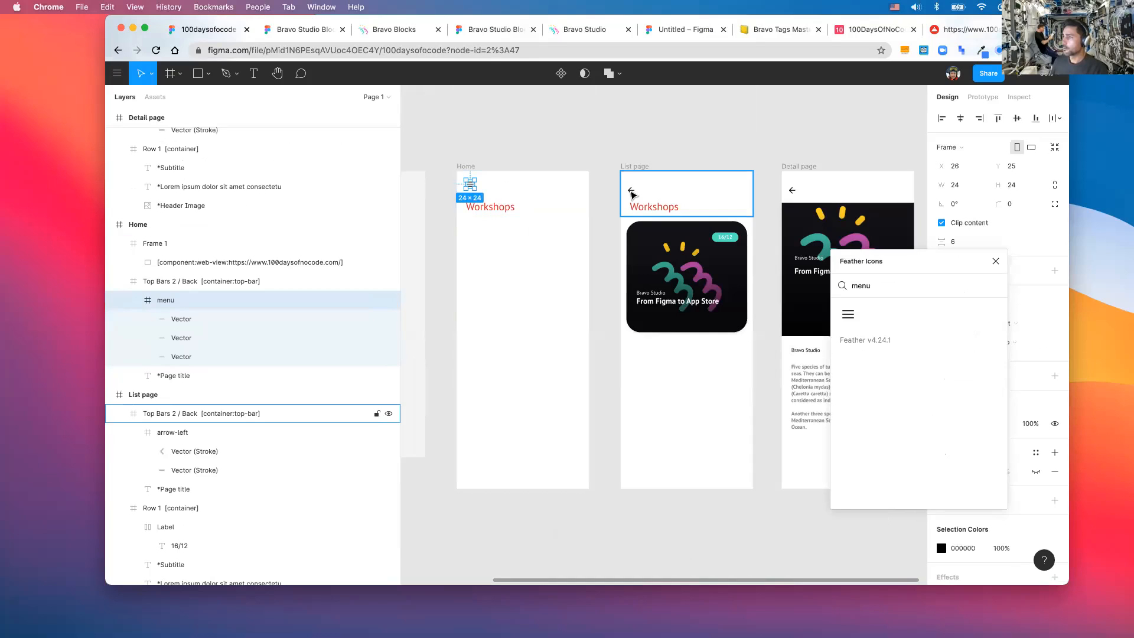
- Delete the List page's back arrow and move Home's menu icon to the right end
double_click(631, 191)
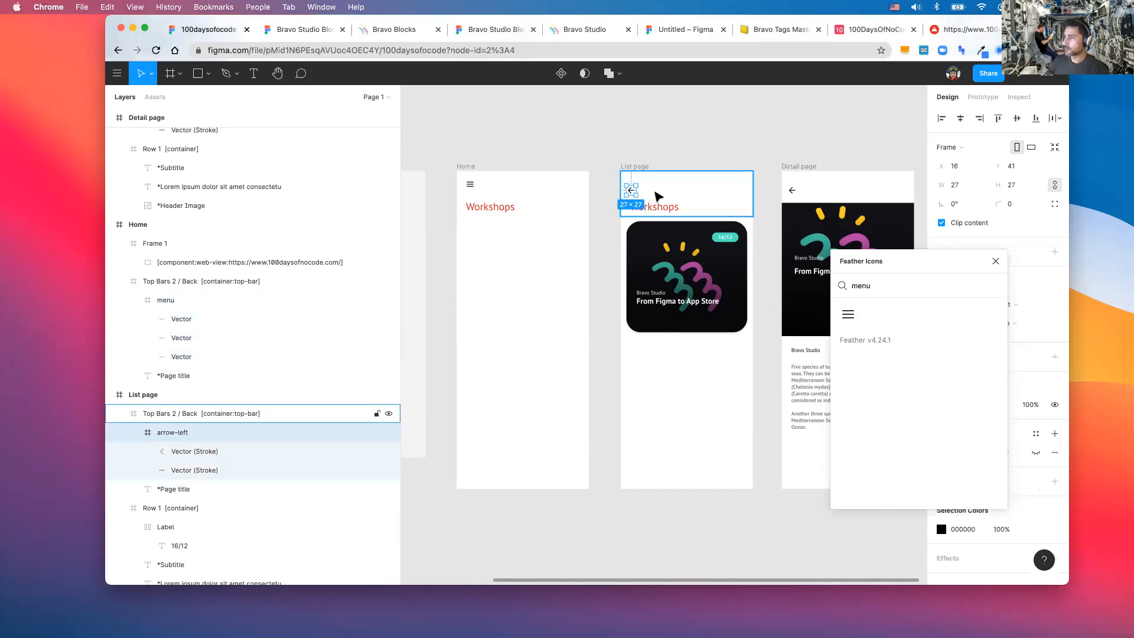
key(Delete)
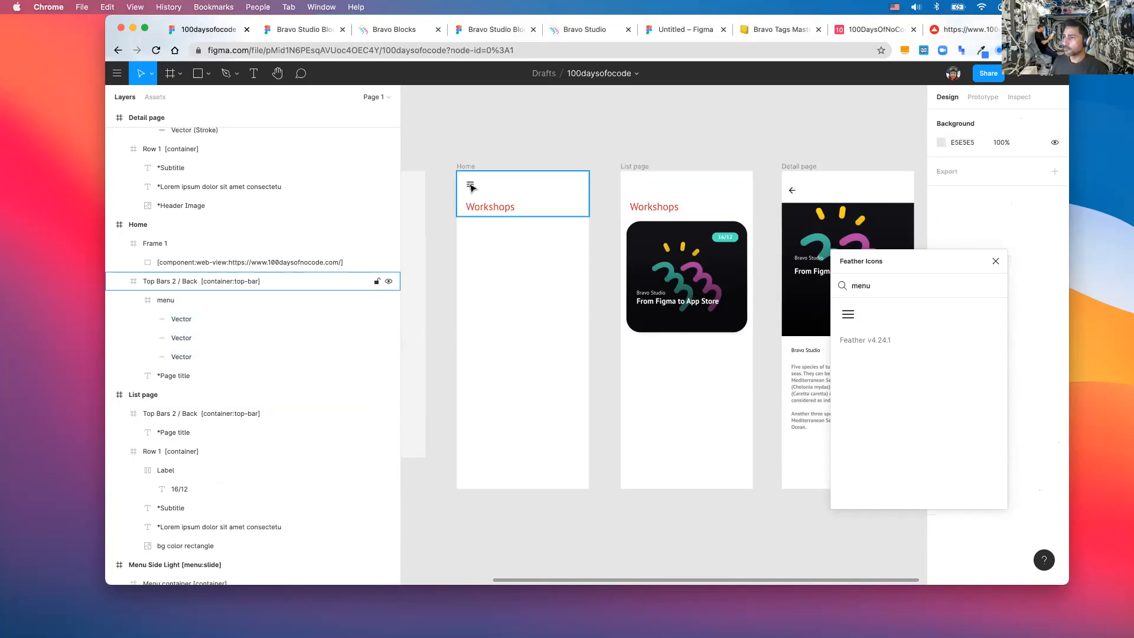
double_click(471, 185)
drag(566, 184, 572, 188)
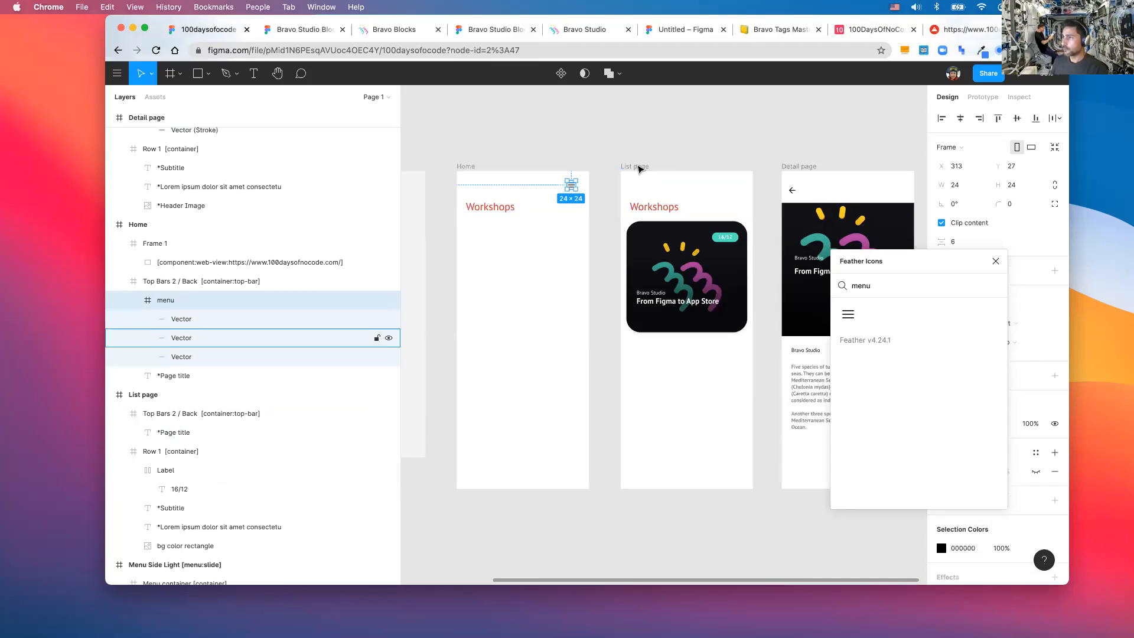
- Paste the menu icon into the List page top bar and close Feather Icons
click(676, 187)
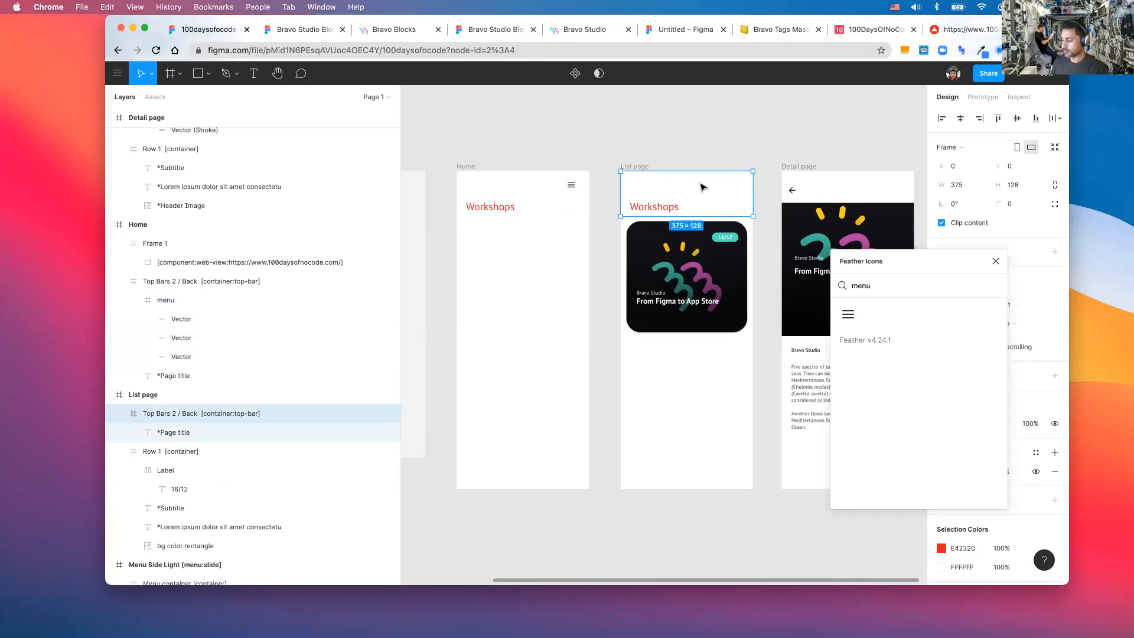
key(super+v)
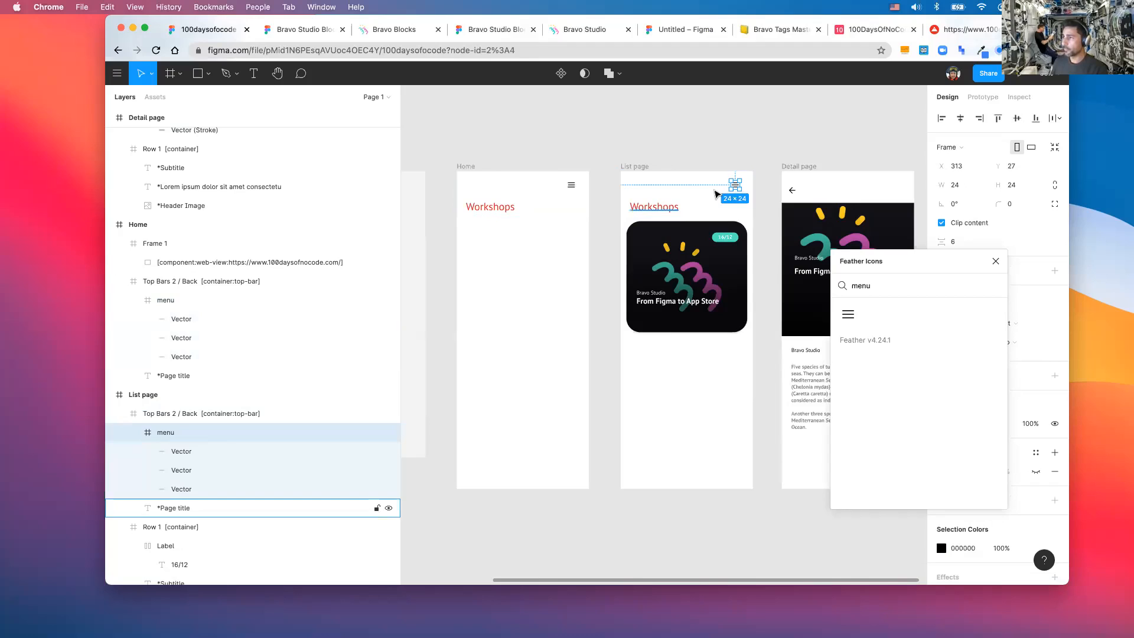
click(699, 187)
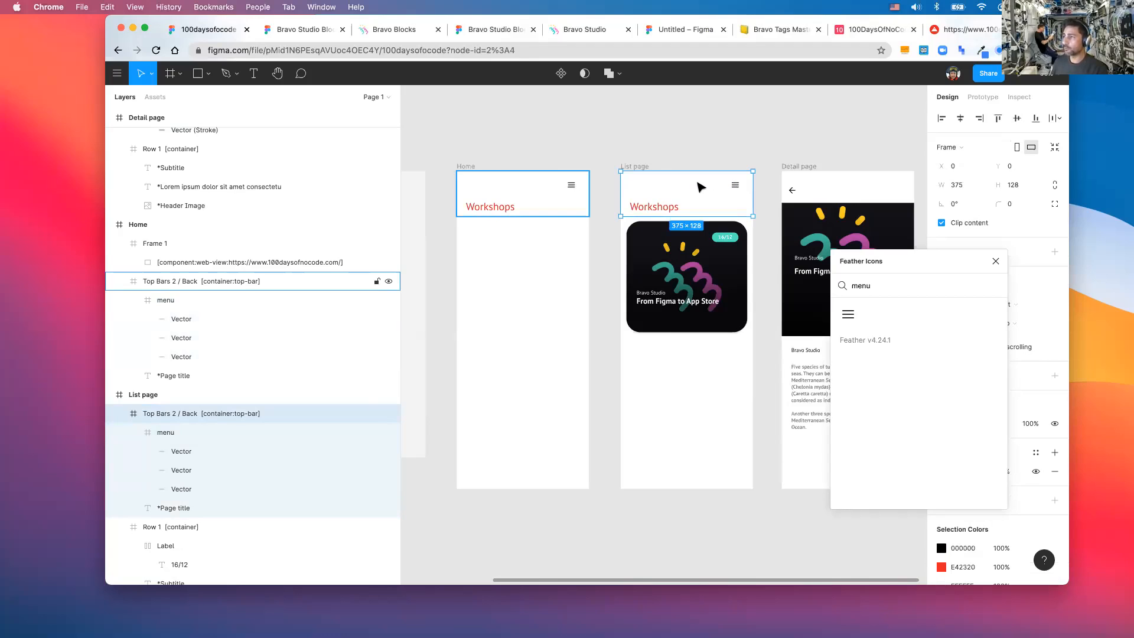
click(994, 261)
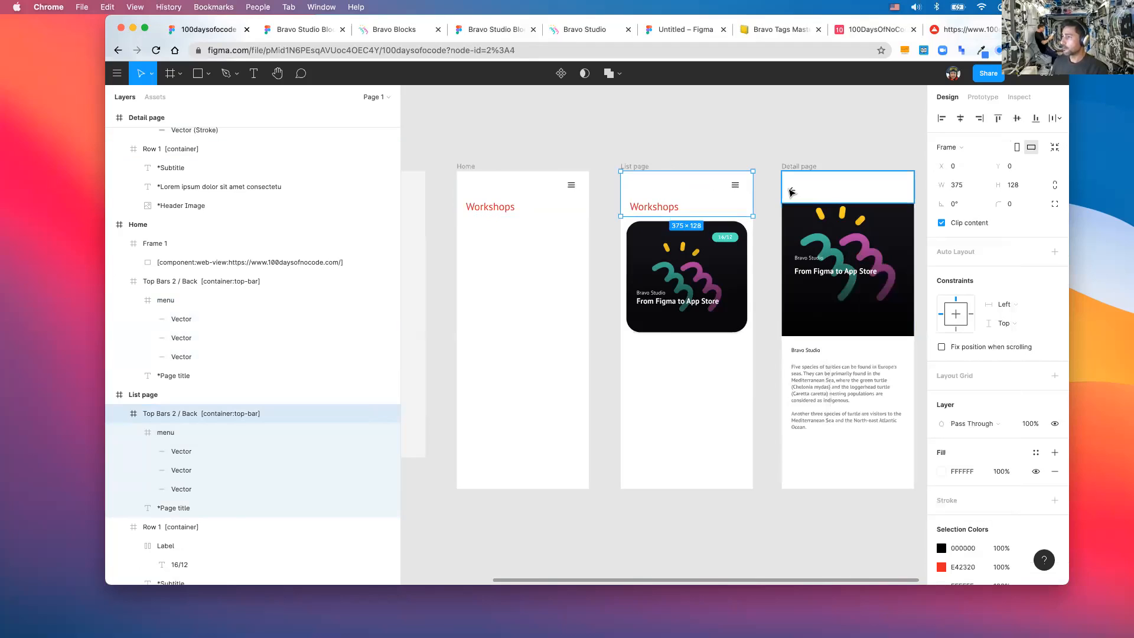
super+click(791, 190)
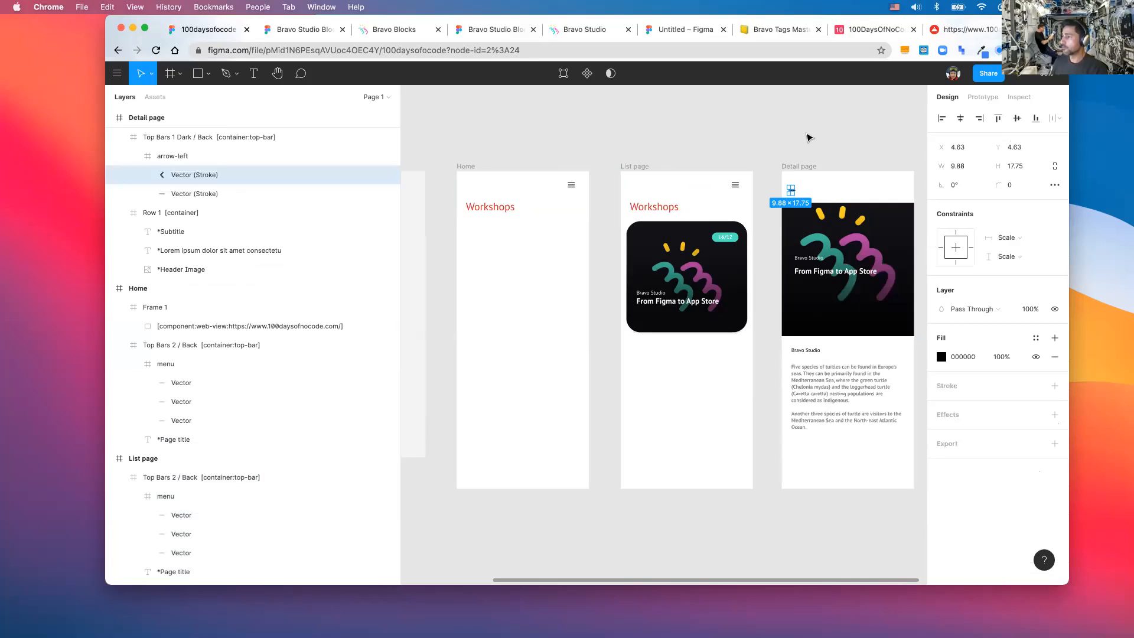
key(Escape)
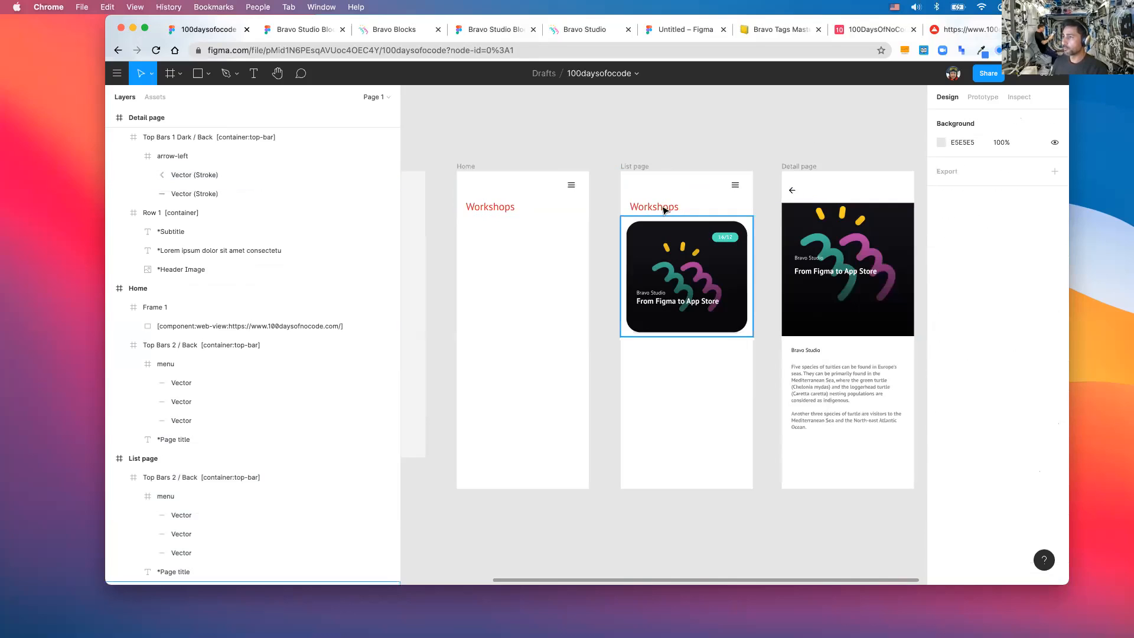
- Make Home's menu icon open the Menu Side Light screen on click
scroll(673, 216, down, 5)
key(alt+9)
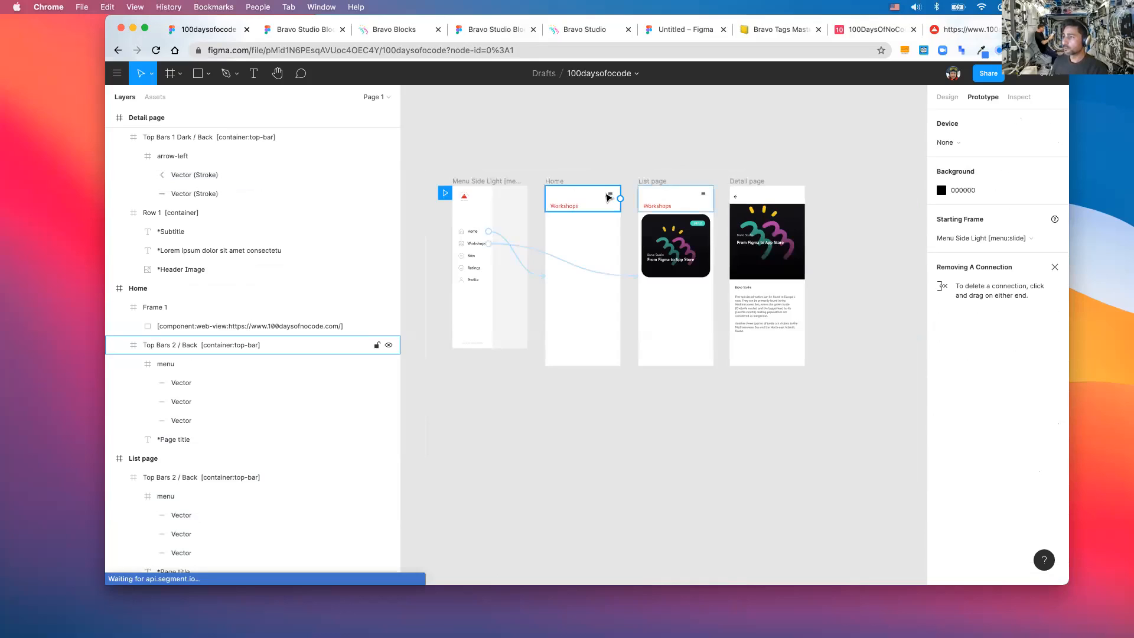
click(612, 196)
drag(488, 248, 487, 249)
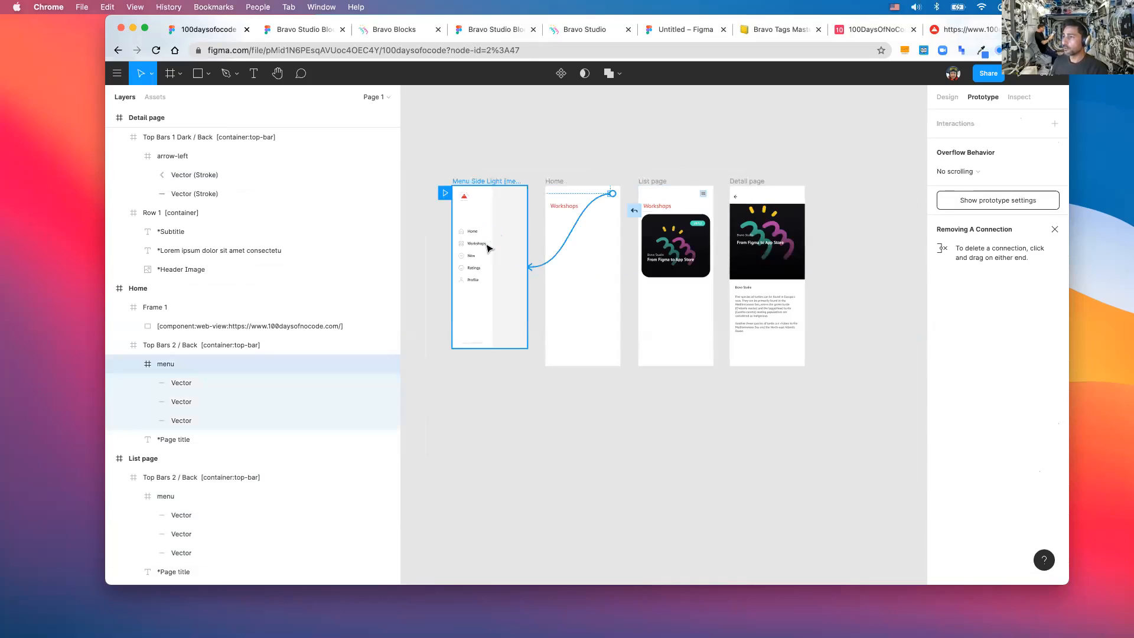
- Link the List page's menu icon to the Menu Side Light screen too
click(737, 201)
double_click(737, 200)
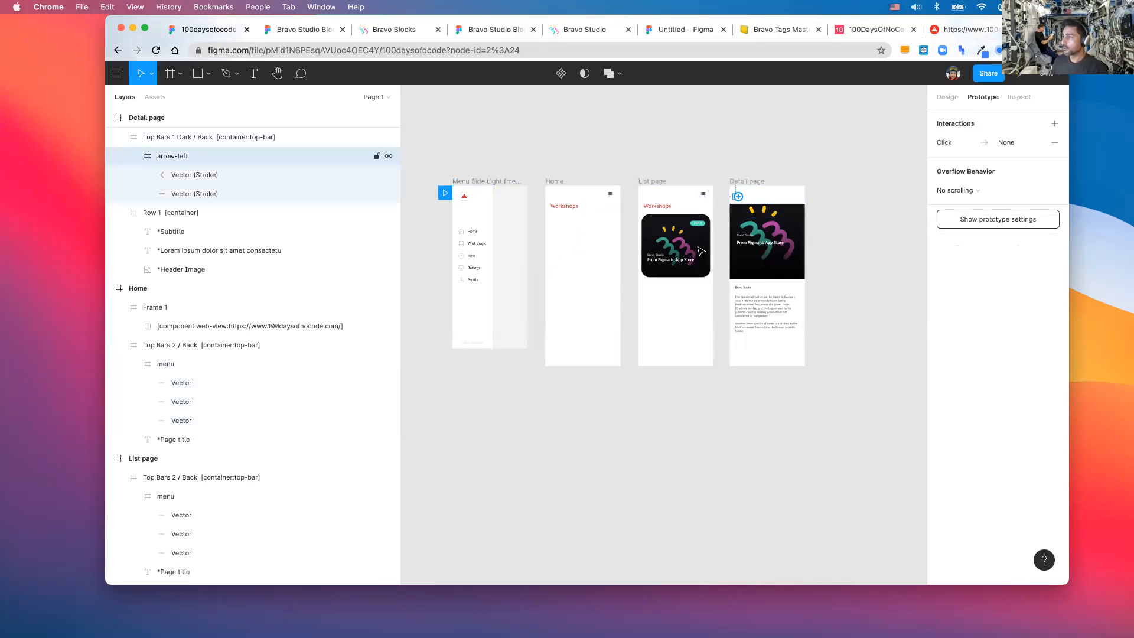
click(705, 197)
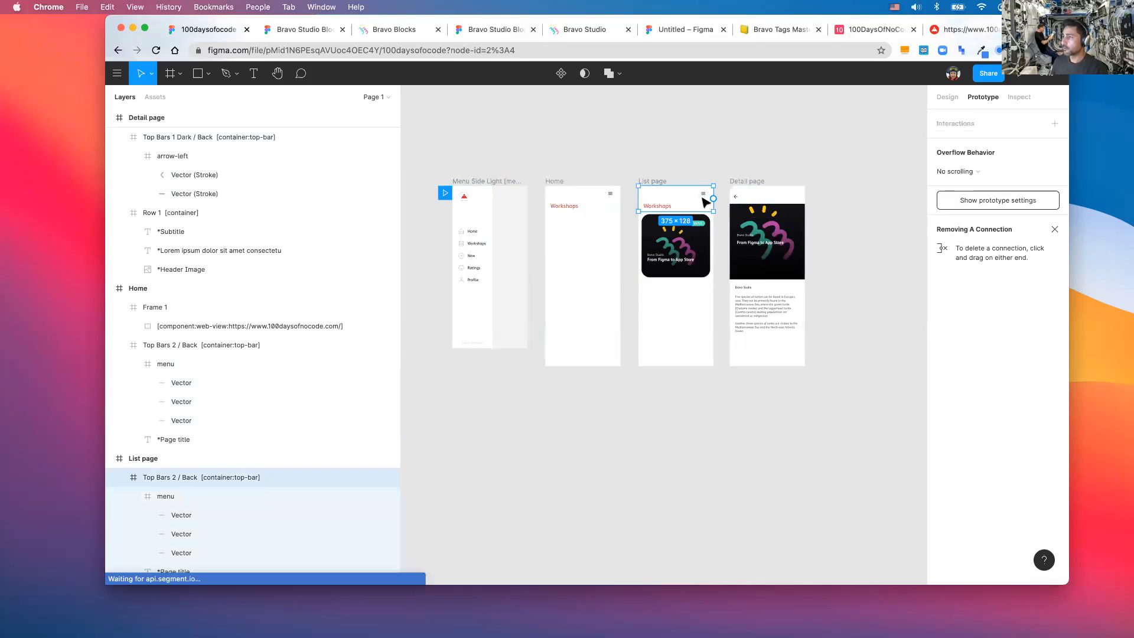
drag(705, 193, 612, 197)
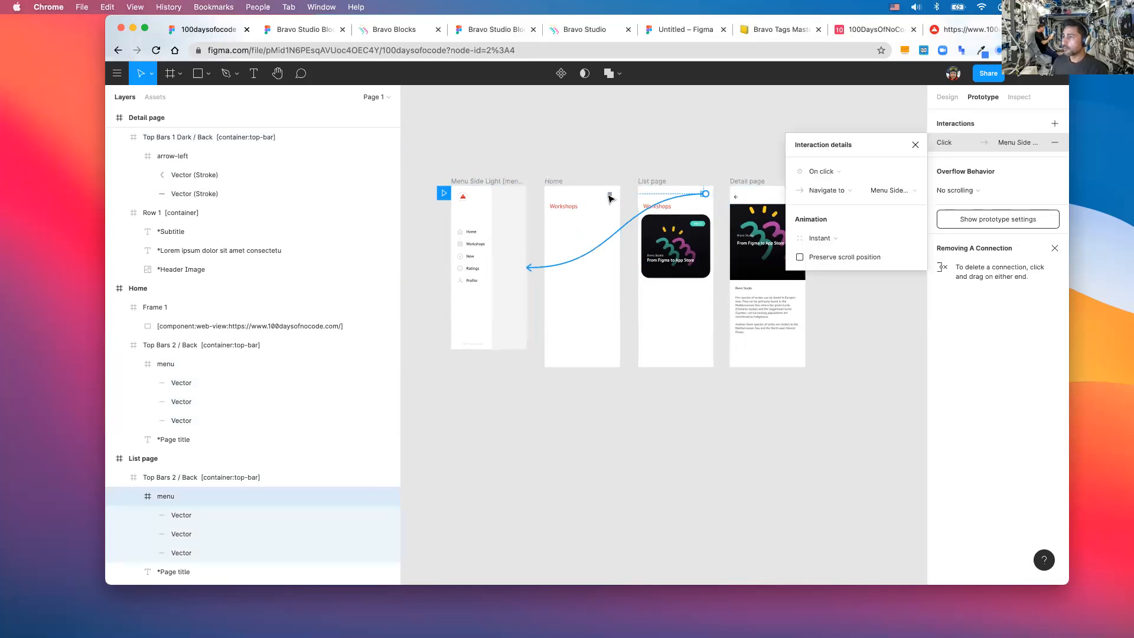
click(610, 197)
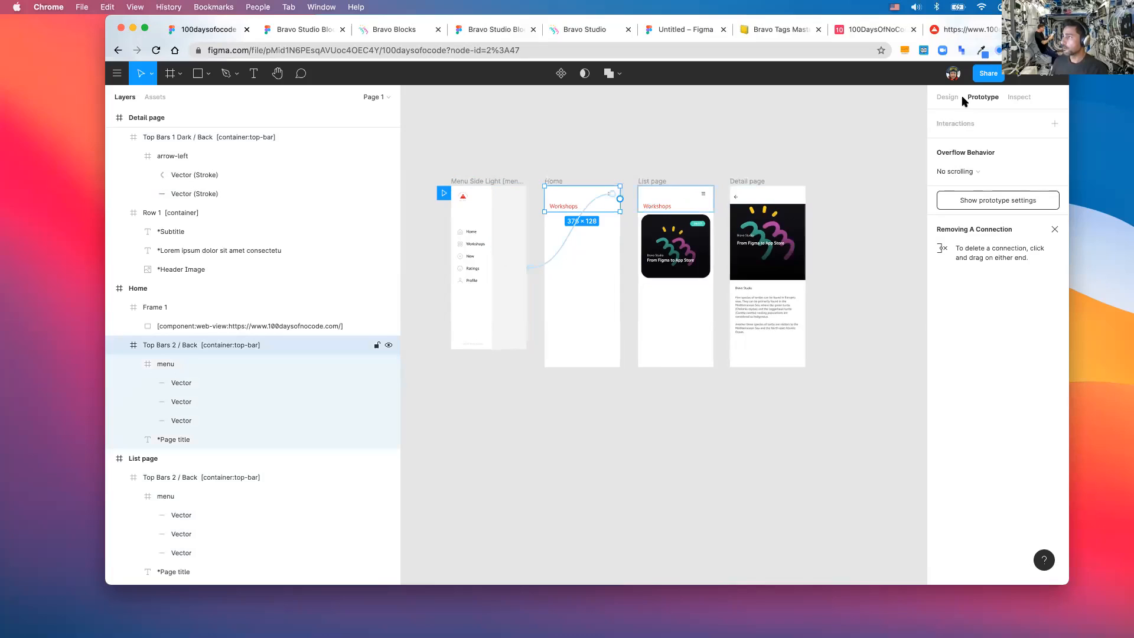
scroll(611, 195, up, 5)
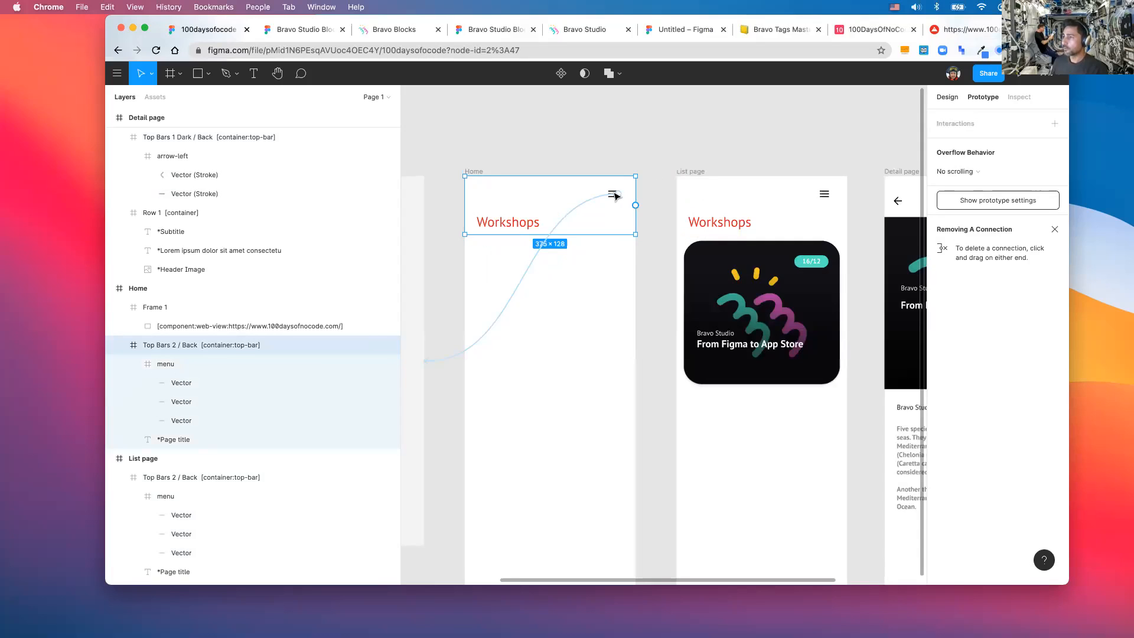
- Outline the strokes of the hamburger menu icons on the Home and List pages
double_click(615, 196)
right_click(614, 190)
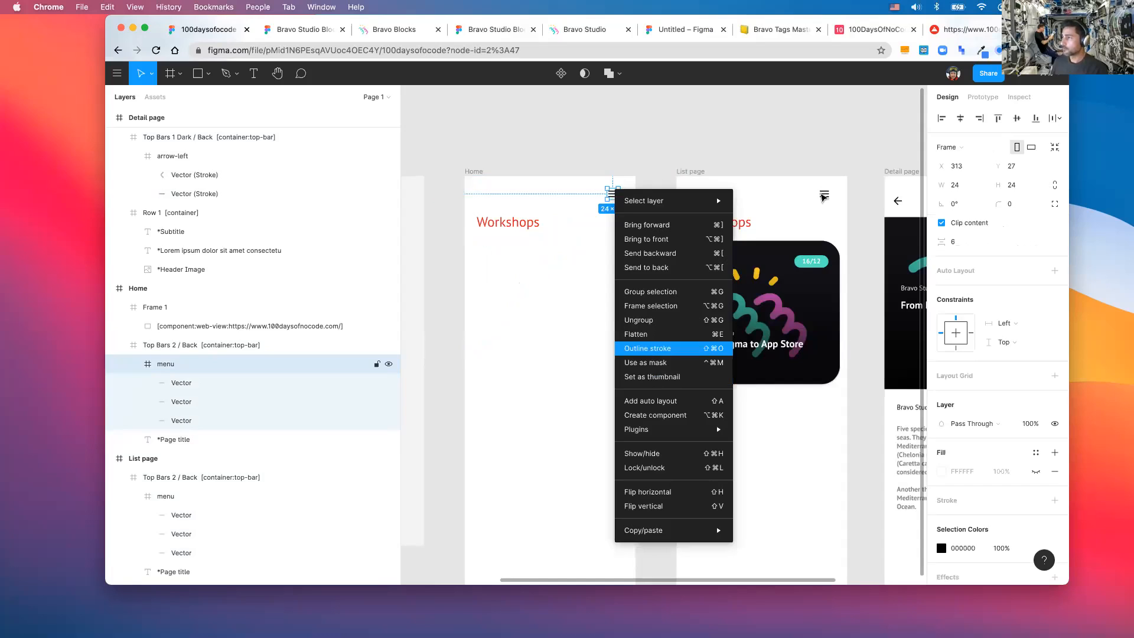
key(shift+super+o)
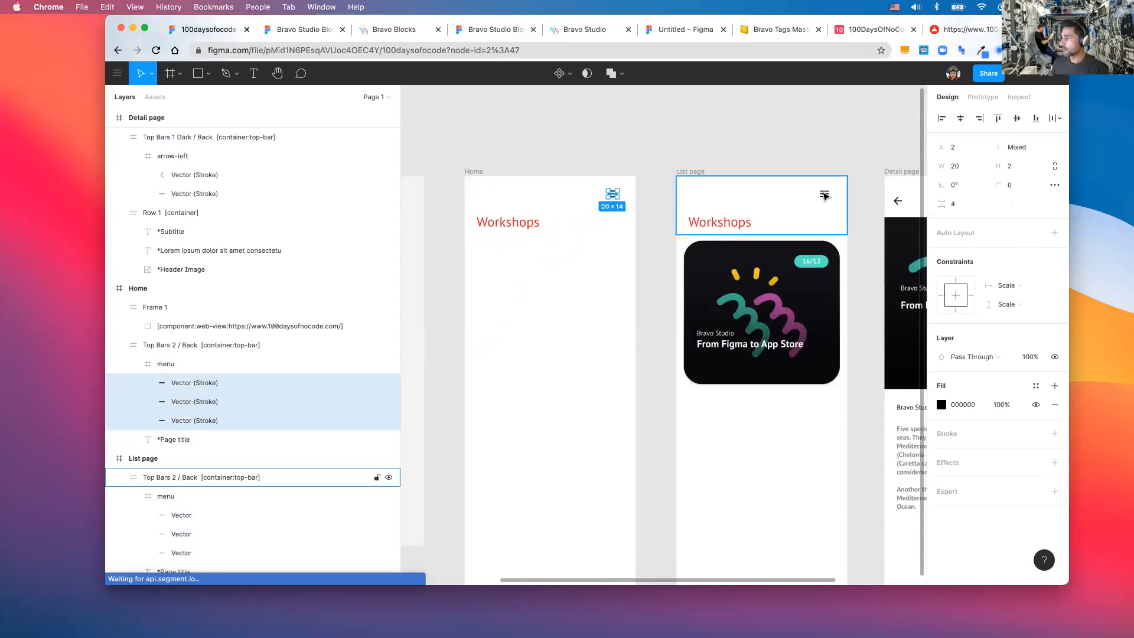
double_click(825, 196)
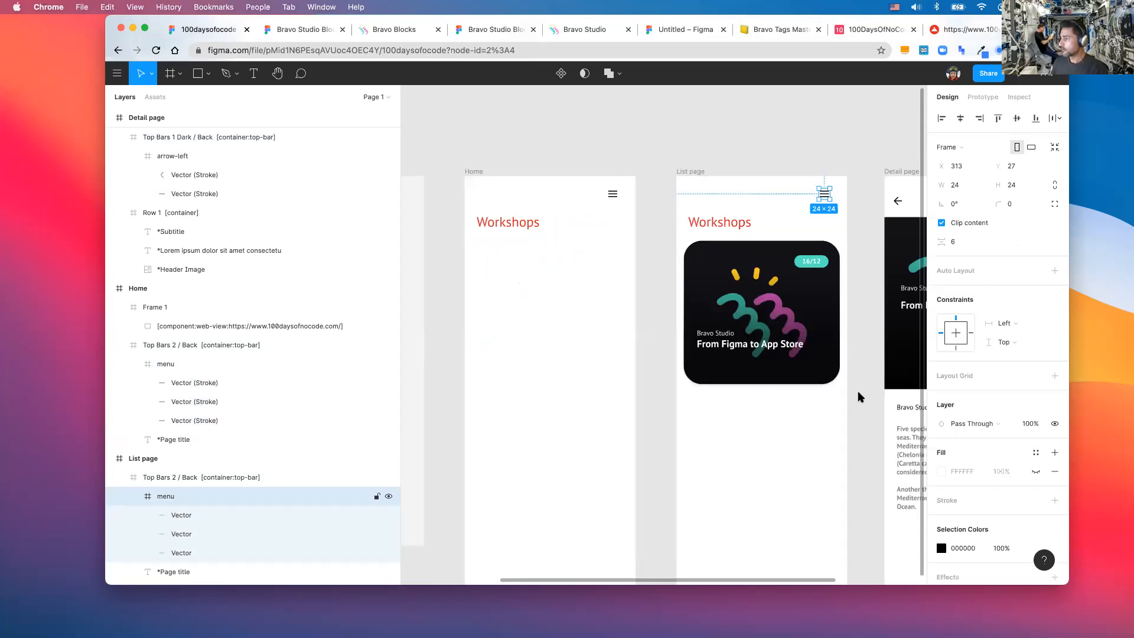
right_click(824, 191)
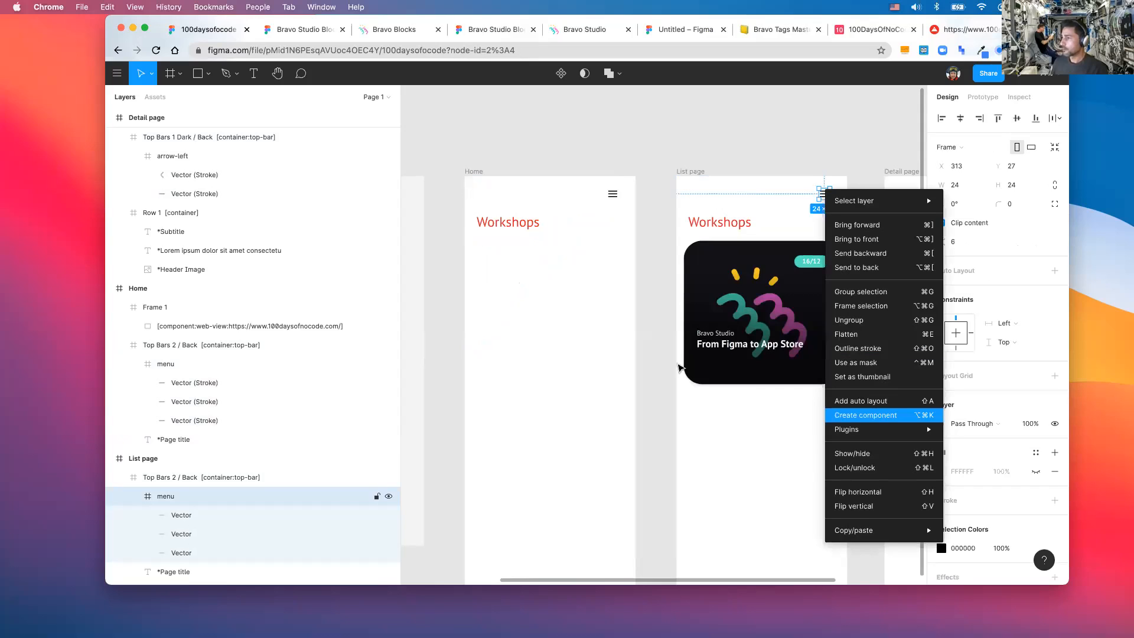
key(shift+super+o)
- Show the prototype connections and check the Home top bar's link to the List page
scroll(649, 236, down, 5)
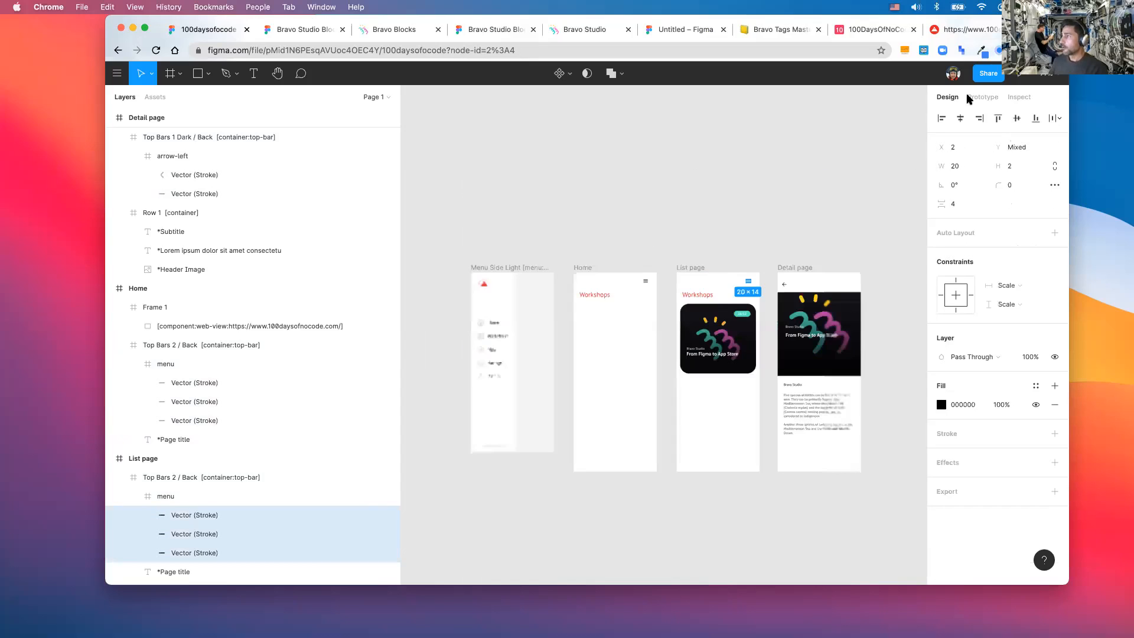
key(Escape)
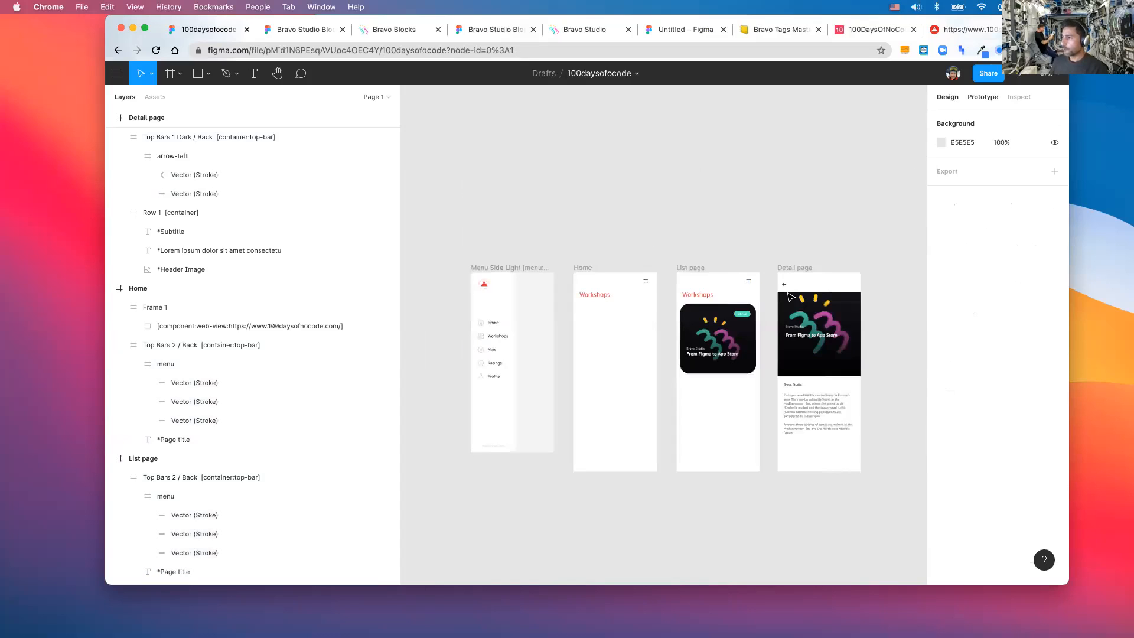
key(shift+e)
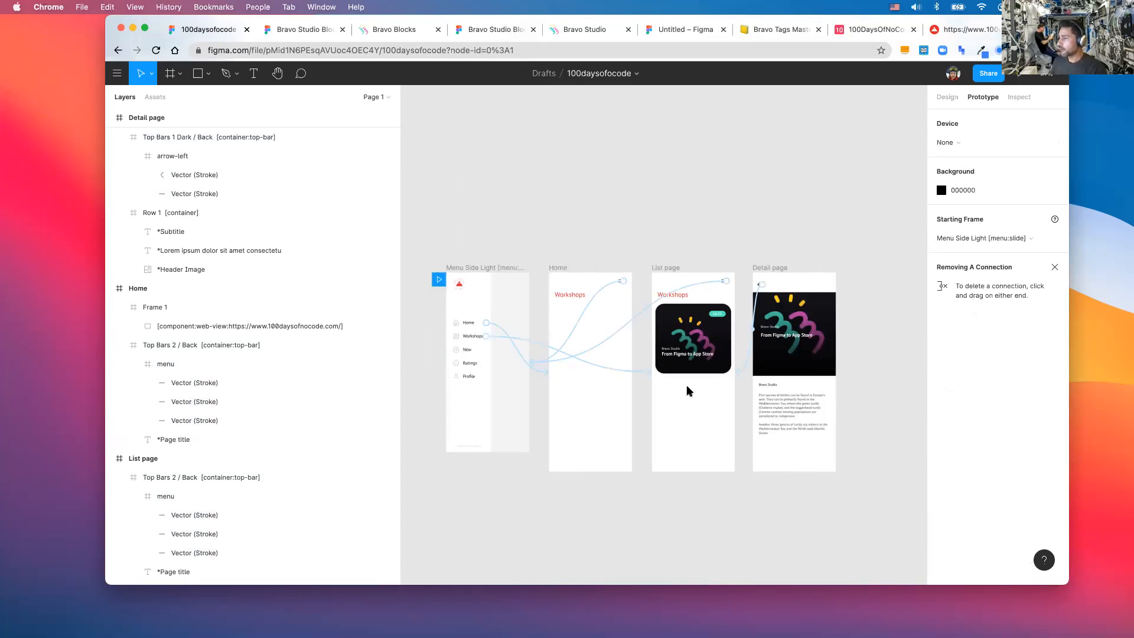
click(585, 287)
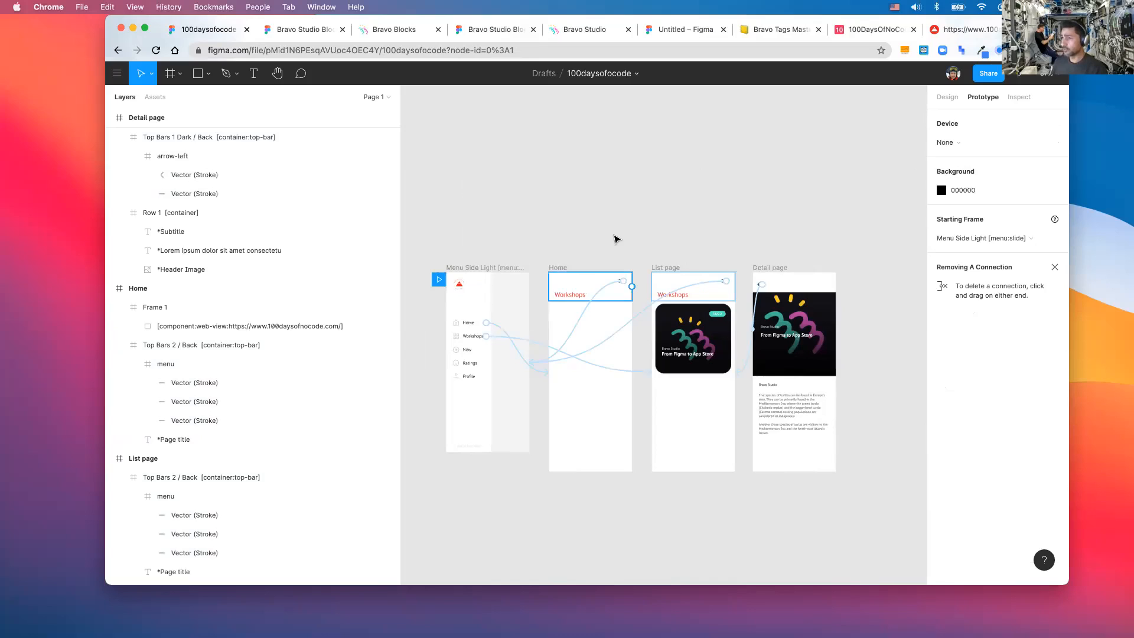
click(614, 237)
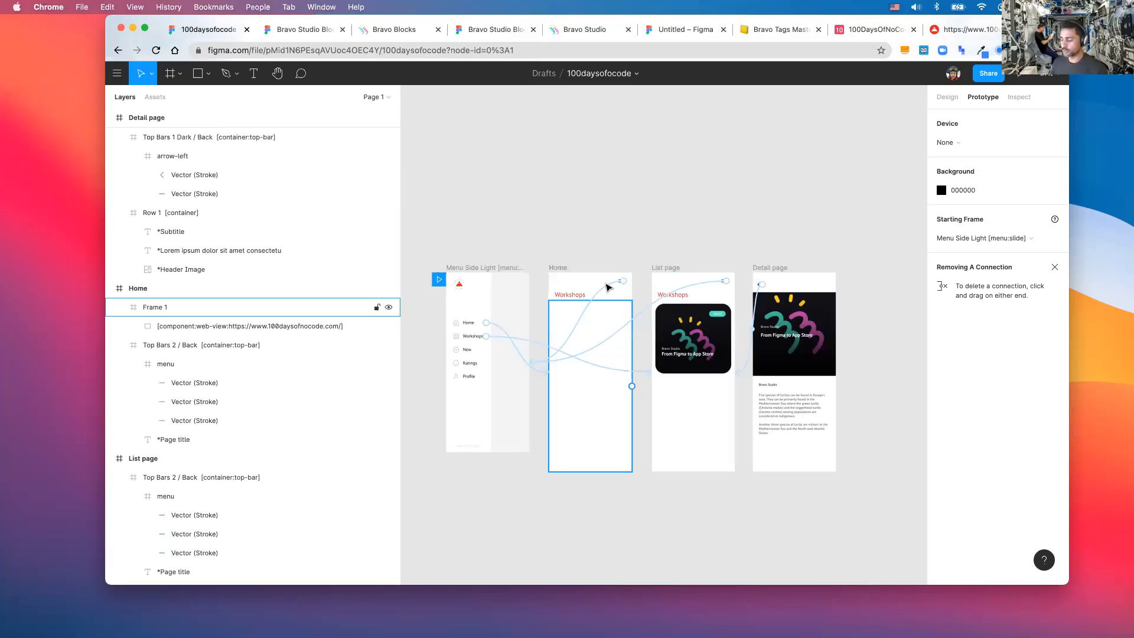
- Return to design properties and collapse the Detail page, Home, List page and Menu Side Light layer groups
key(Escape)
click(947, 97)
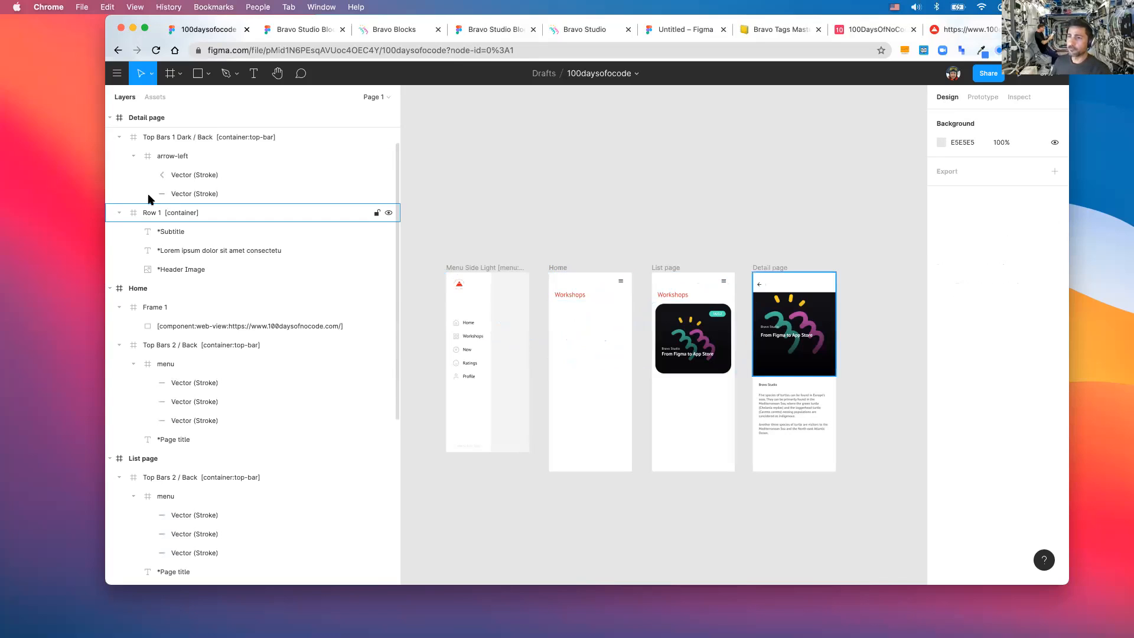
click(109, 117)
click(110, 138)
click(110, 156)
click(110, 175)
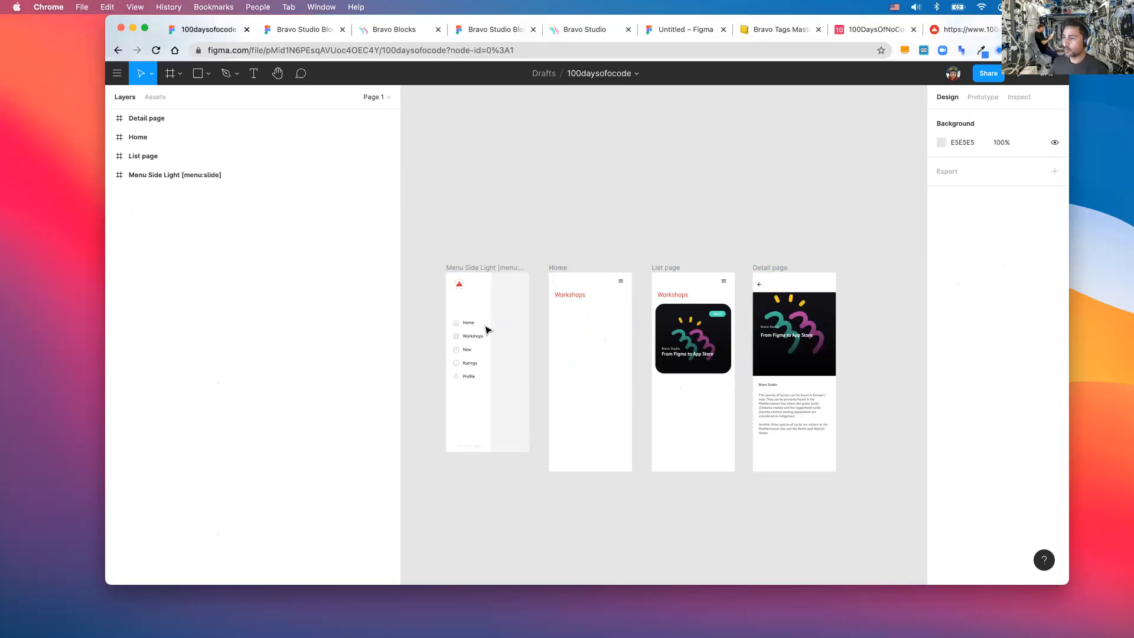
scroll(488, 328, up, 3)
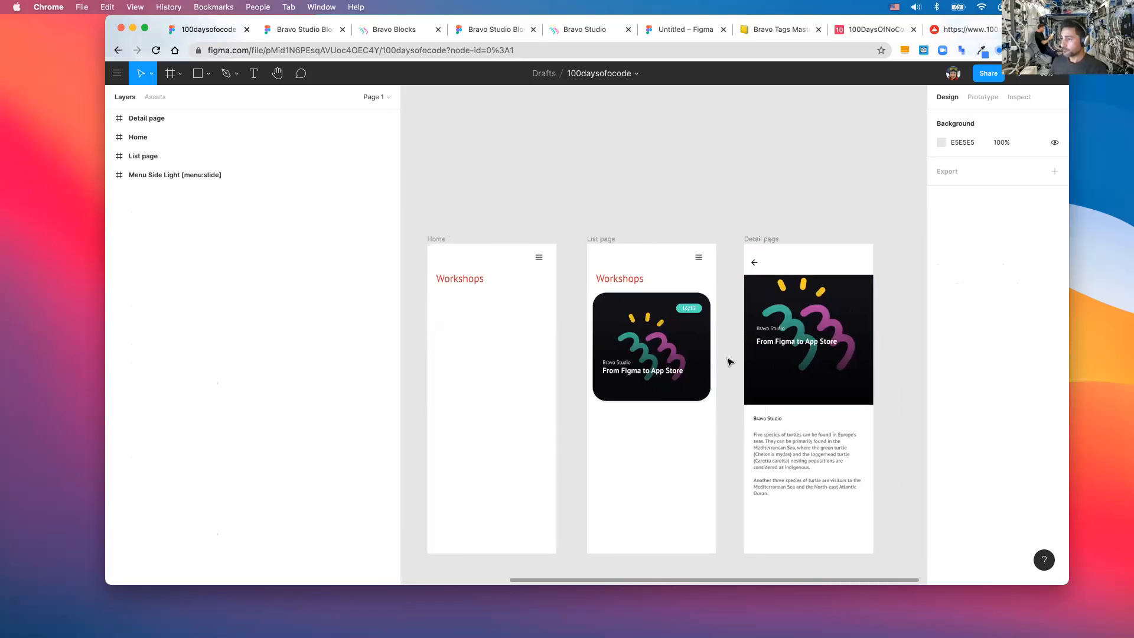
scroll(729, 362, down, 3)
click(653, 323)
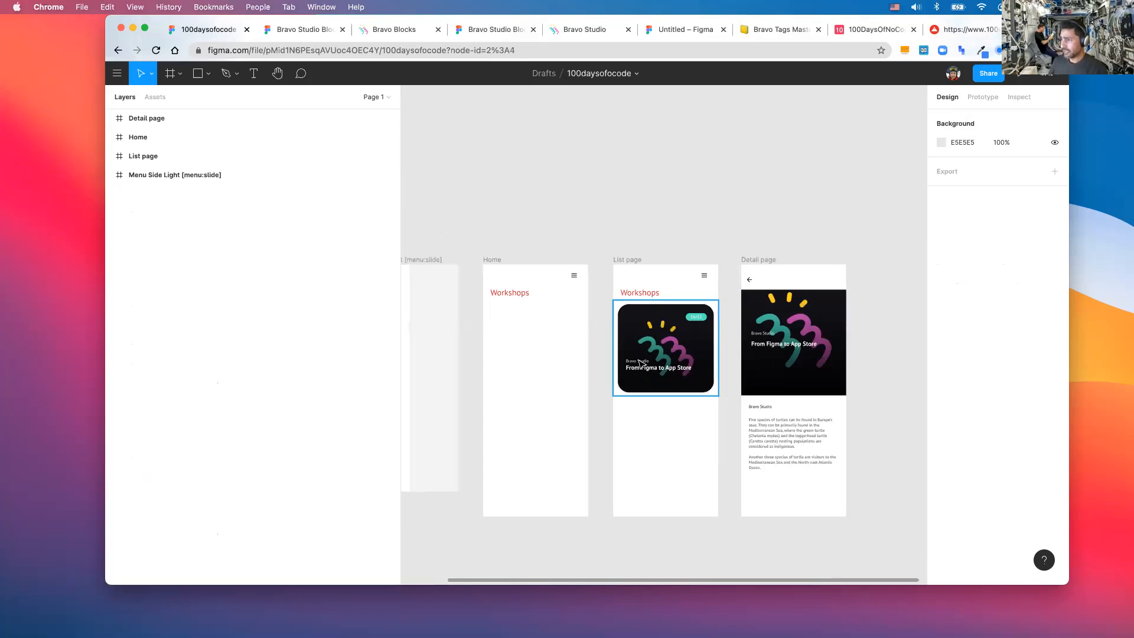
- Rename the List page card's background image layer to *image
click(658, 347)
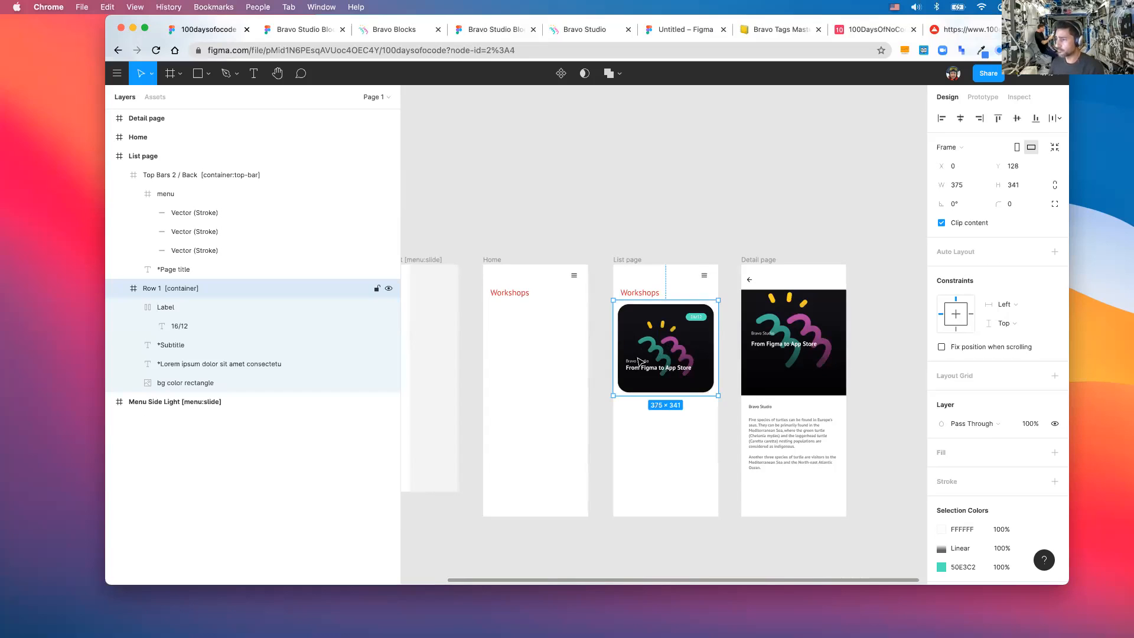
scroll(638, 365, up, 5)
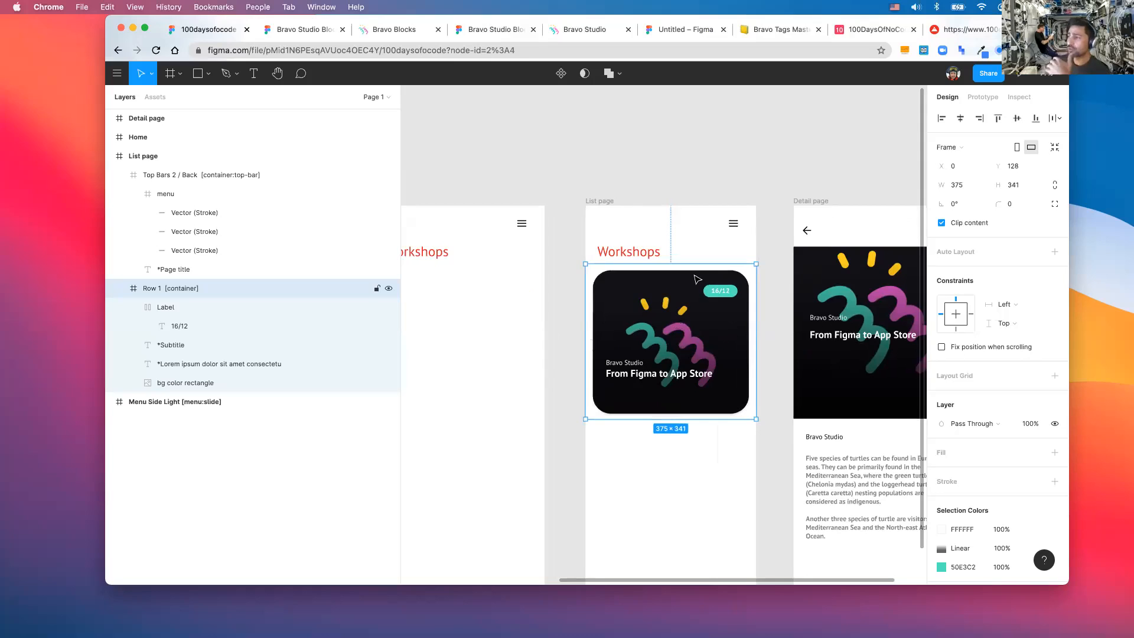
scroll(694, 274, left, 1)
scroll(697, 280, down, 1)
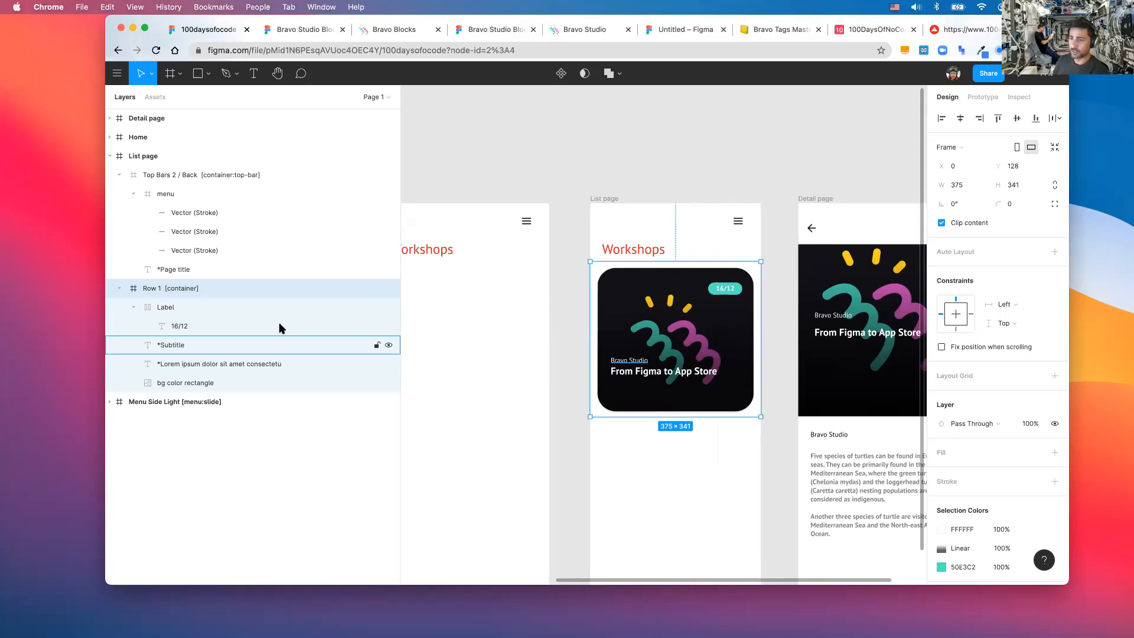
double_click(614, 309)
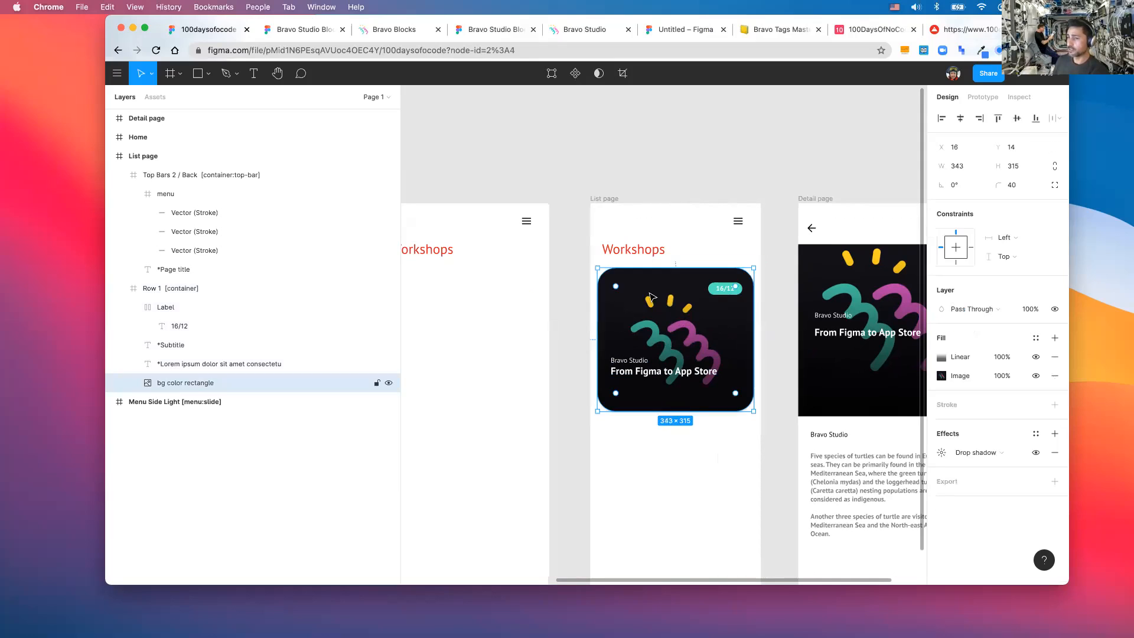
double_click(198, 383)
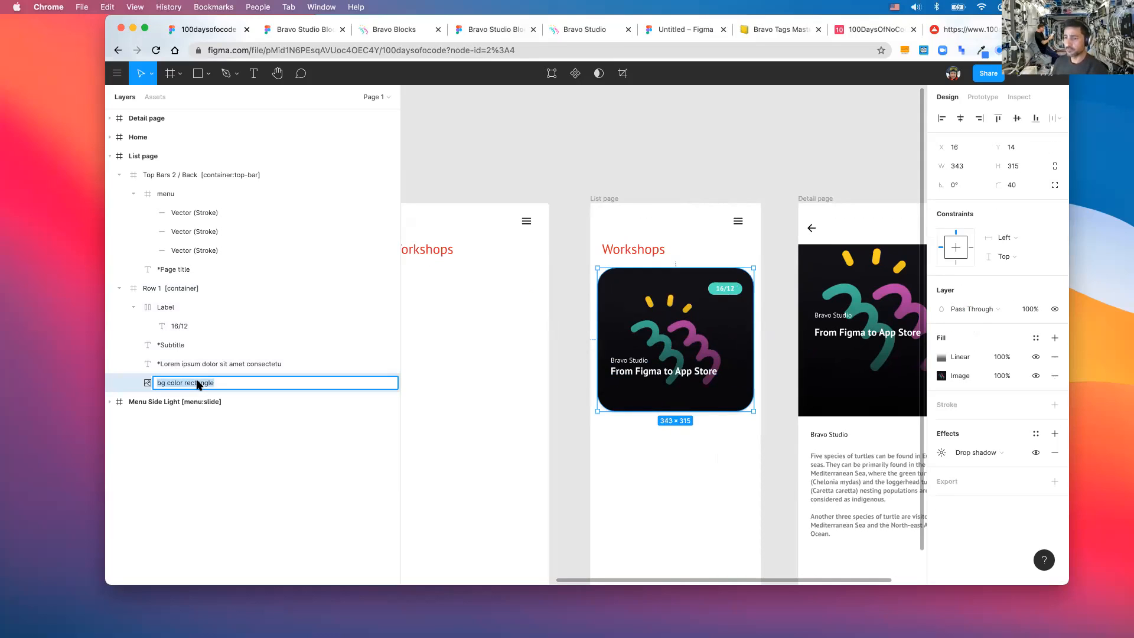
text(*)
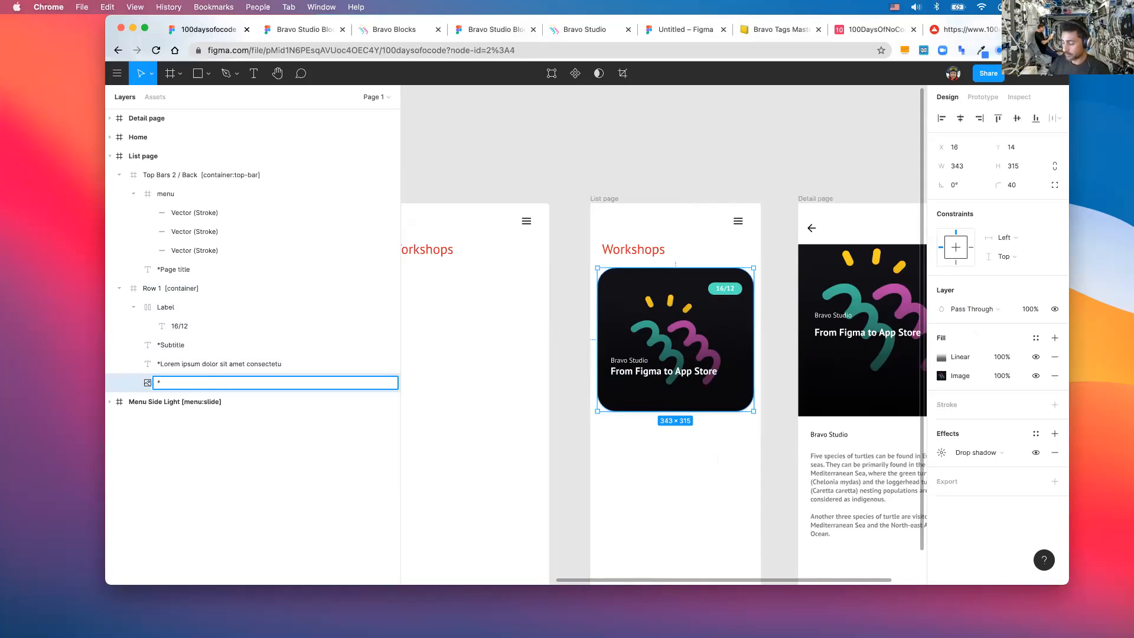
text(image)
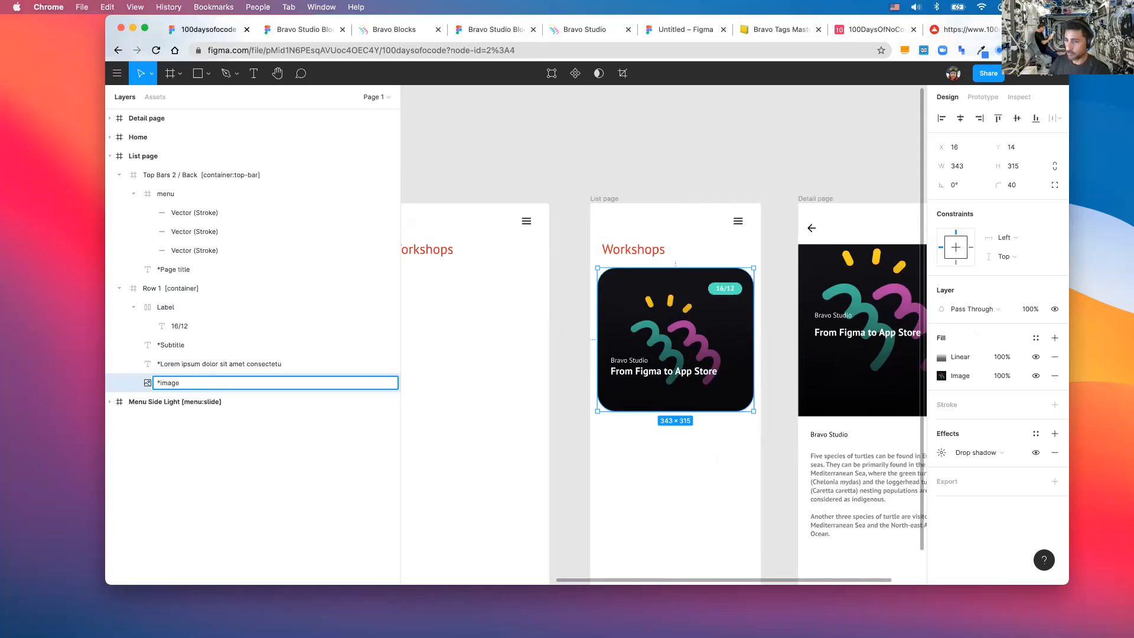
click(729, 292)
- Rename the 16/12 text layer to date and the *Subtitle layer to *tool name
click(717, 291)
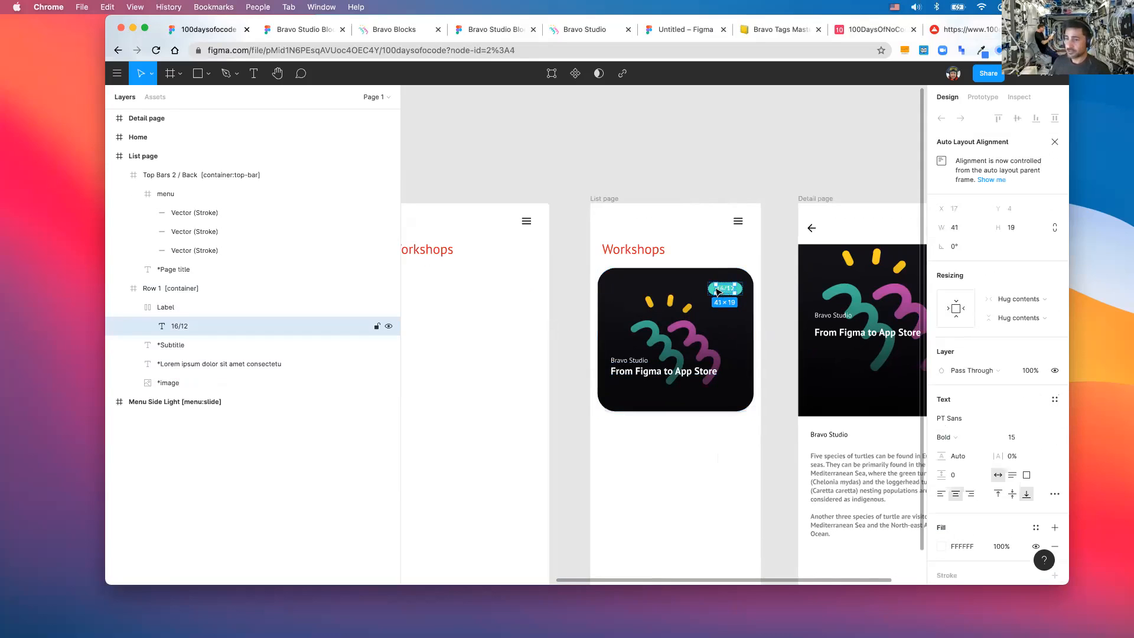
double_click(180, 326)
text(date)
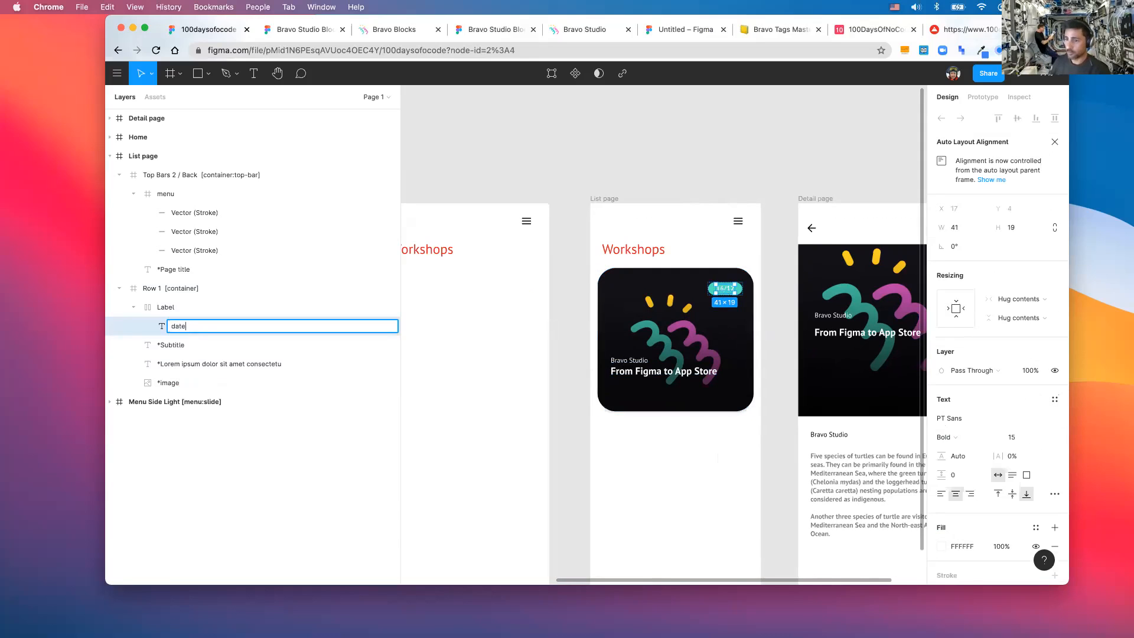
click(166, 350)
double_click(173, 346)
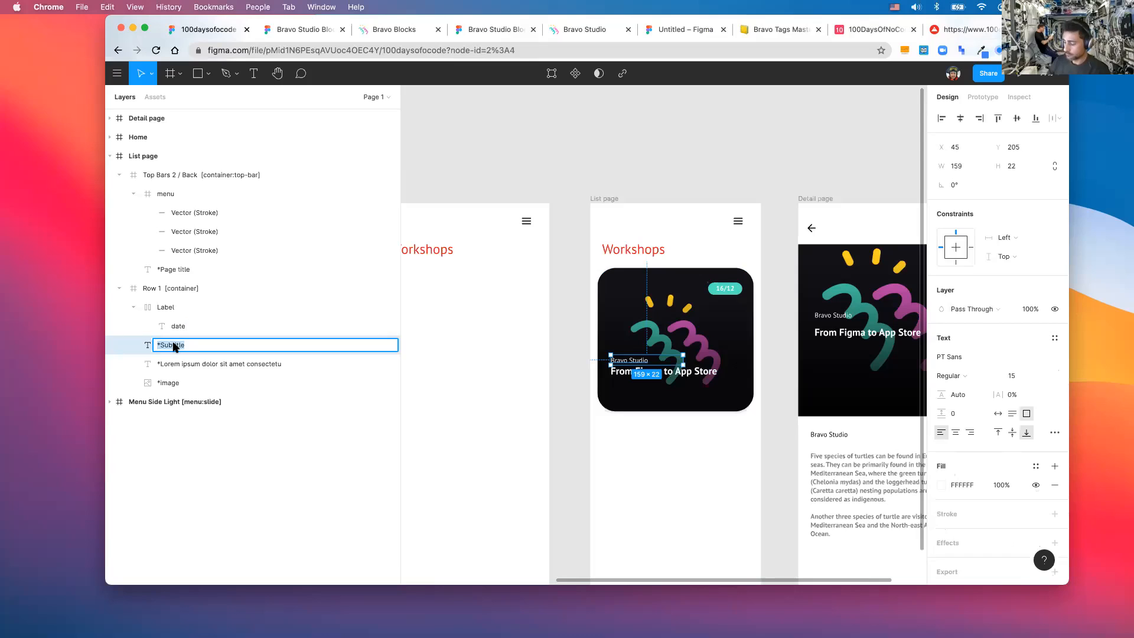
key(Right)
key(BackSpace)
key(BackSpace)
key(BackSpace)
key(BackSpace)
key(BackSpace)
key(BackSpace)
key(BackSpace)
key(BackSpace)
text(tool name)
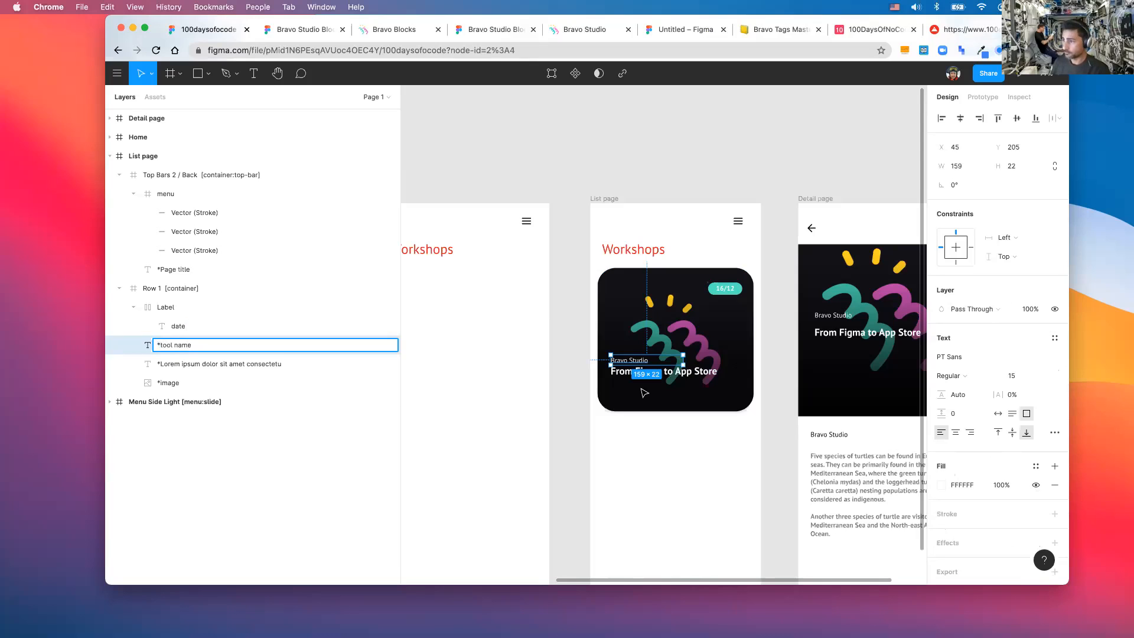
click(620, 371)
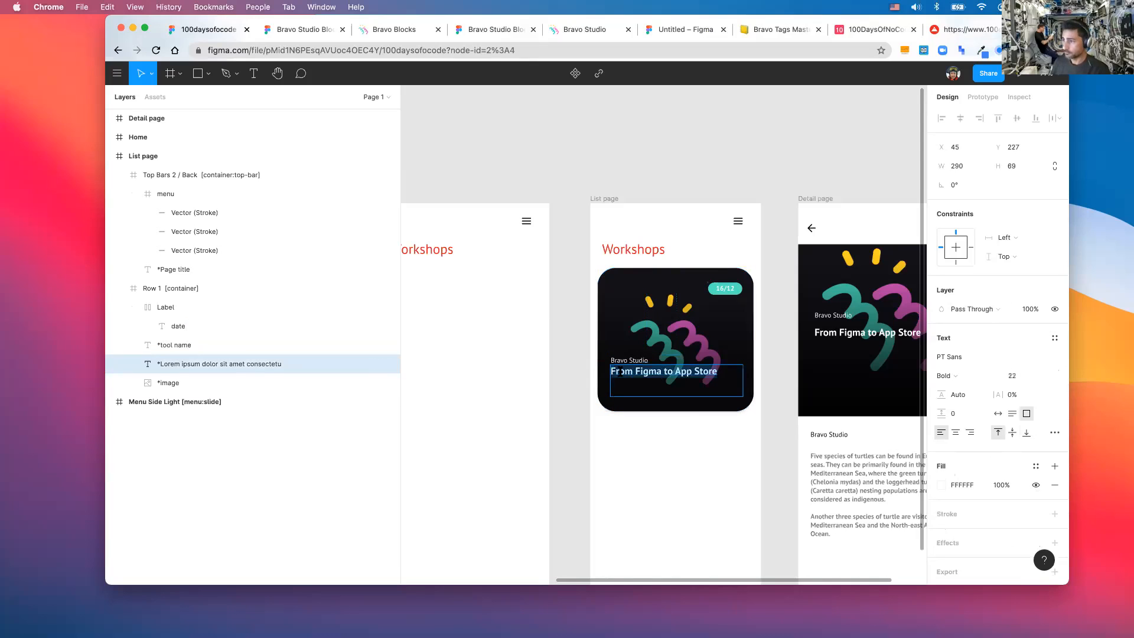
- Rename the card's Lorem ipsum text layer to *Brief description
click(191, 365)
double_click(190, 365)
click(190, 365)
click(284, 365)
drag(278, 367, 160, 366)
text(b)
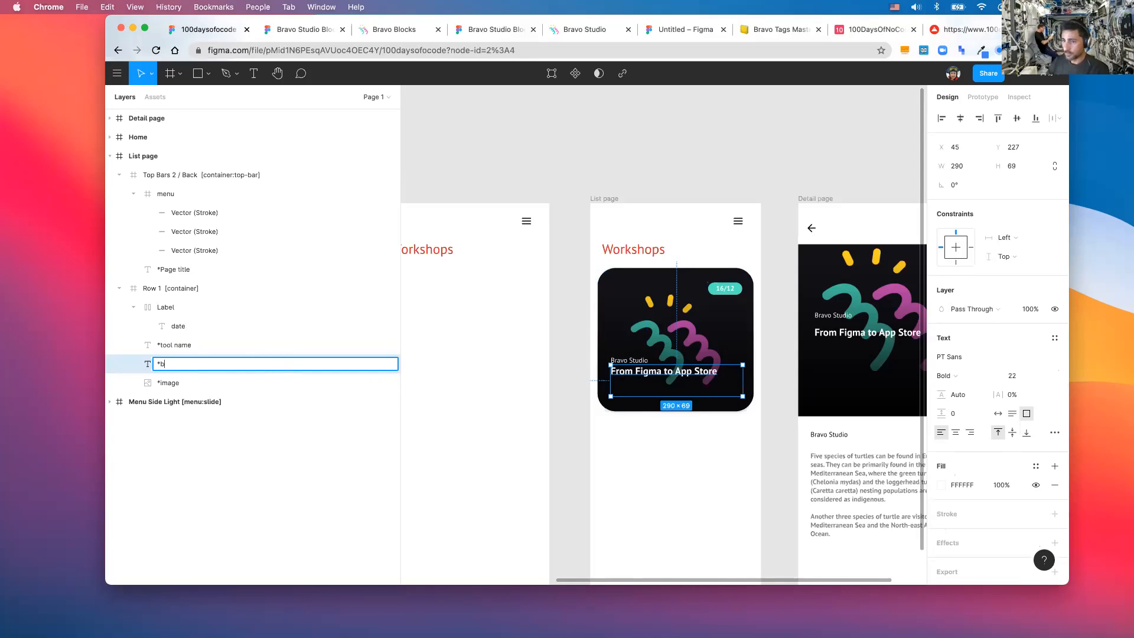
text(Brief description)
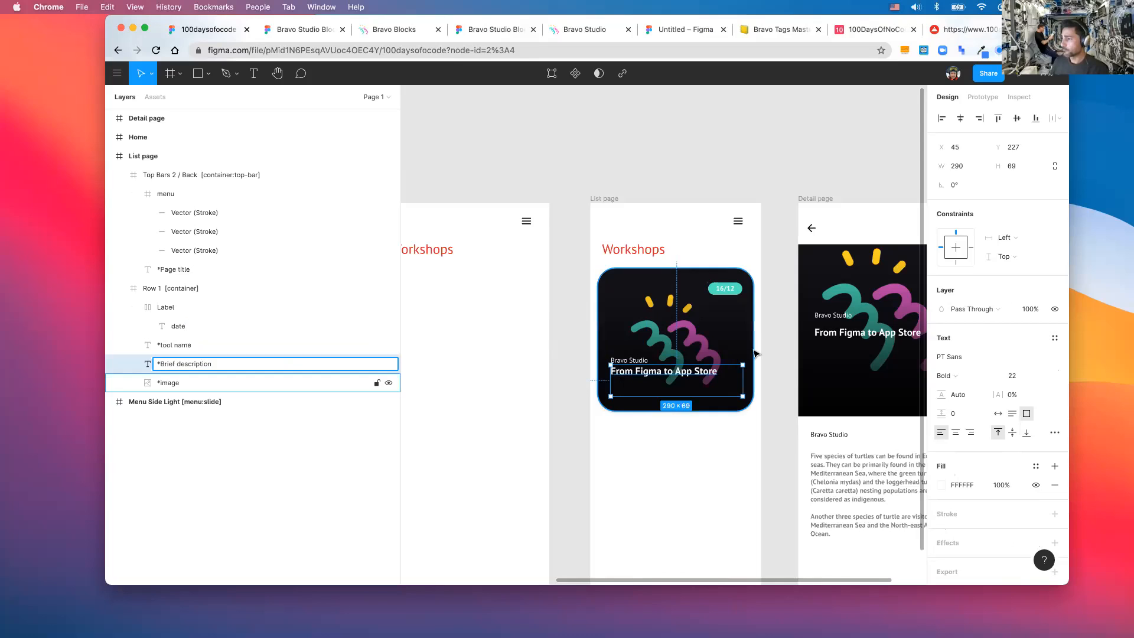
scroll(758, 354, right, 1)
key(Return)
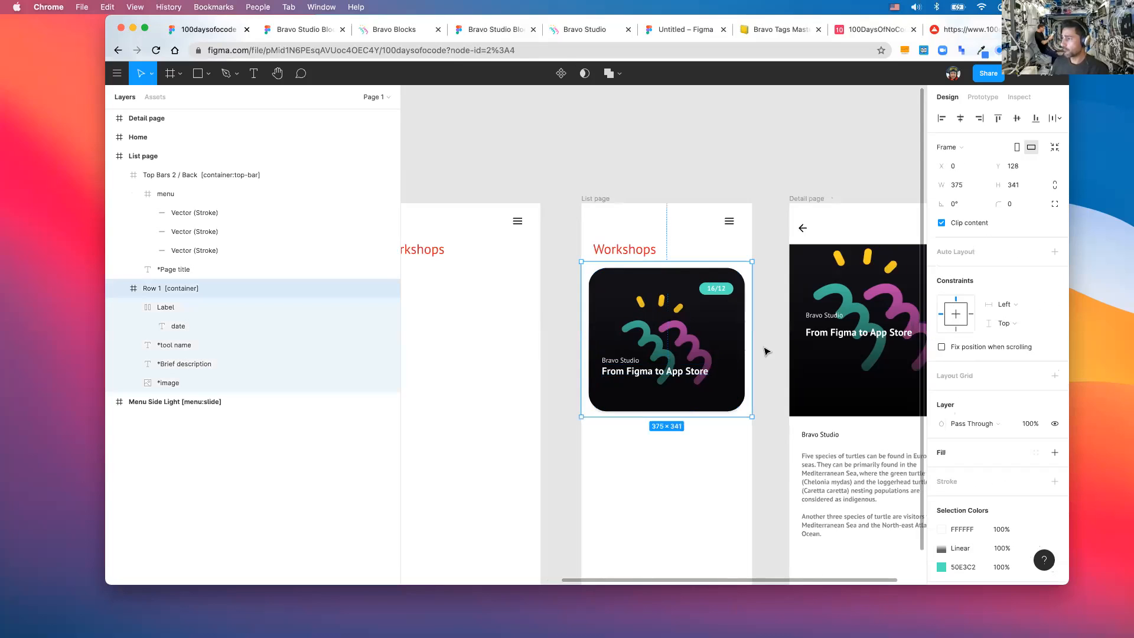
click(765, 352)
scroll(765, 352, right, 4)
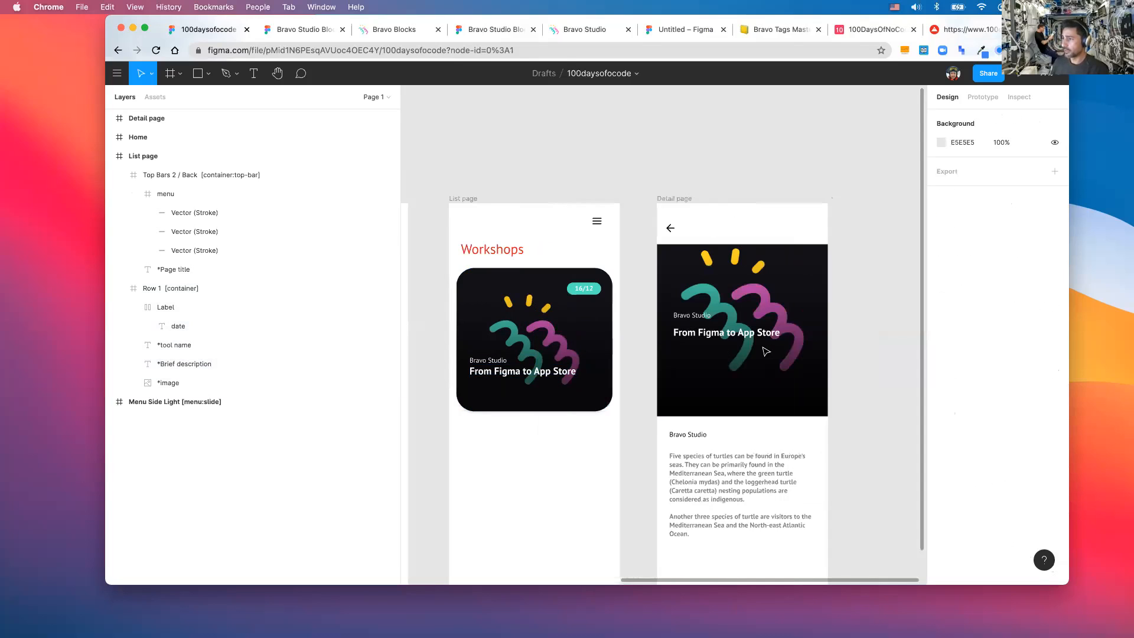
- Rename the Detail page's *Subtitle layer to *Tool name and its Lorem ipsum layer to *Brief description
double_click(704, 317)
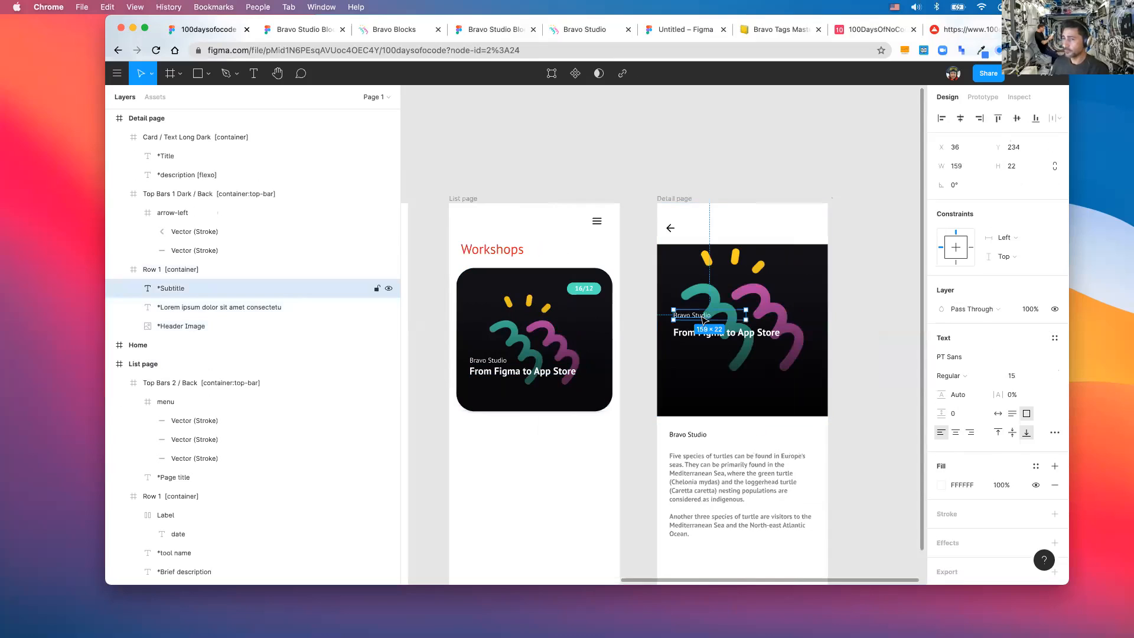
double_click(170, 290)
click(184, 288)
key(BackSpace)
key(BackSpace)
key(BackSpace)
key(BackSpace)
key(BackSpace)
text(Tool name)
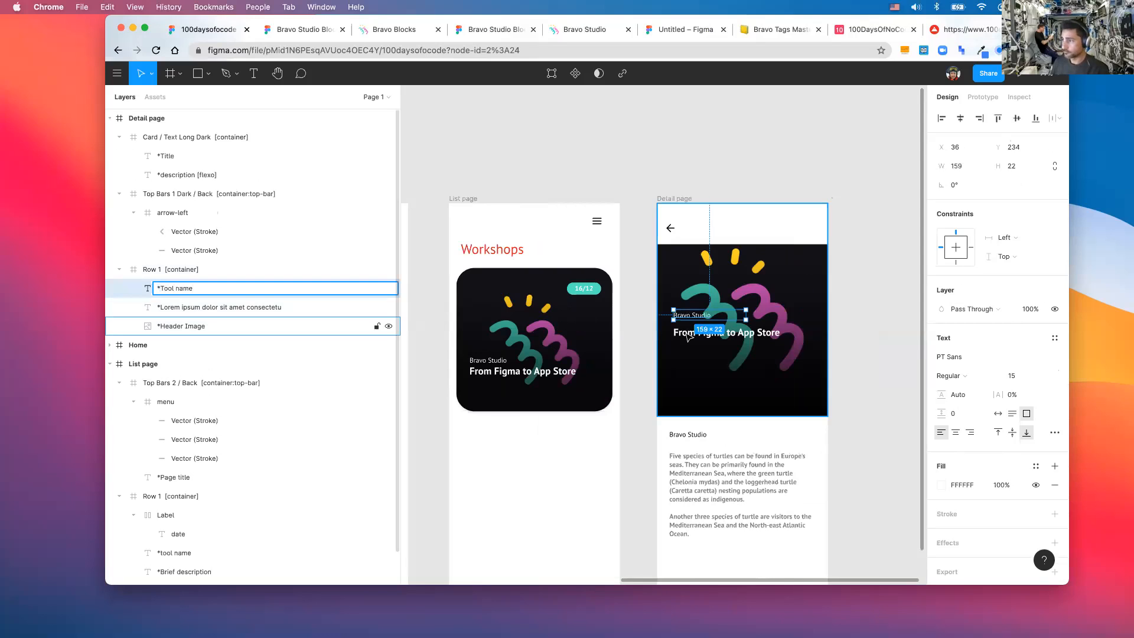
key(Tab)
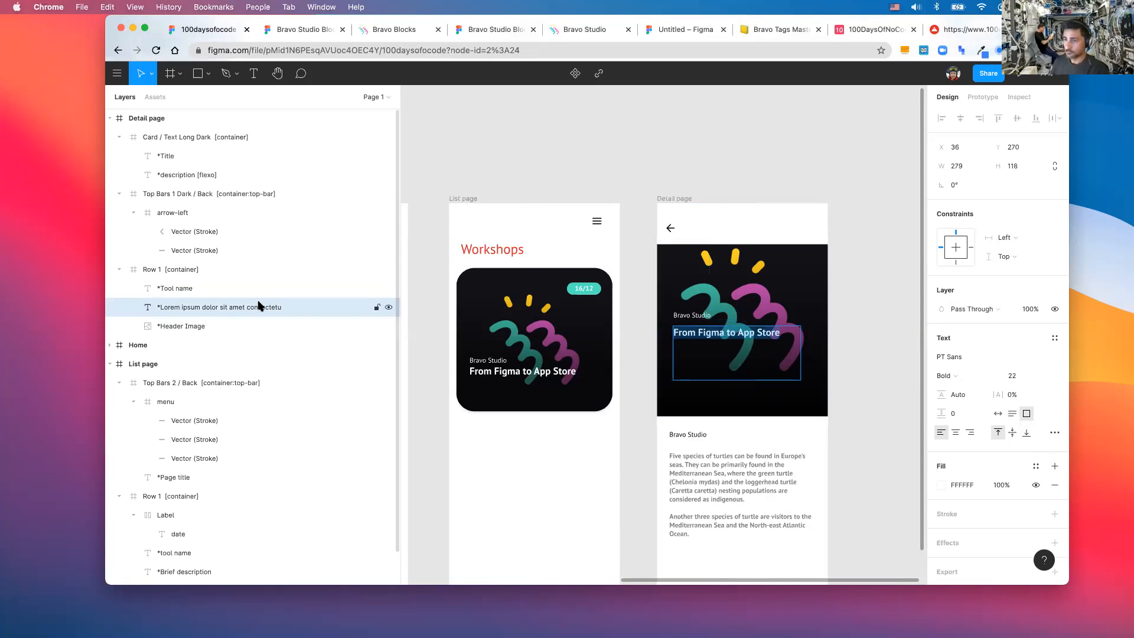
double_click(288, 307)
click(288, 307)
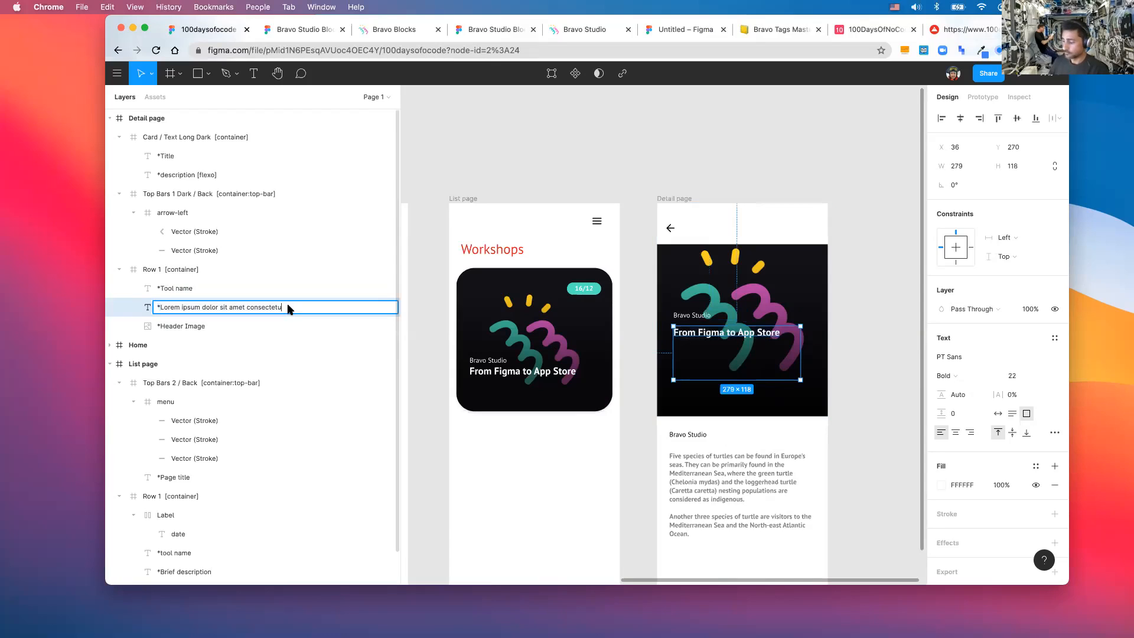
shift+click(164, 308)
key(BackSpace)
key(BackSpace)
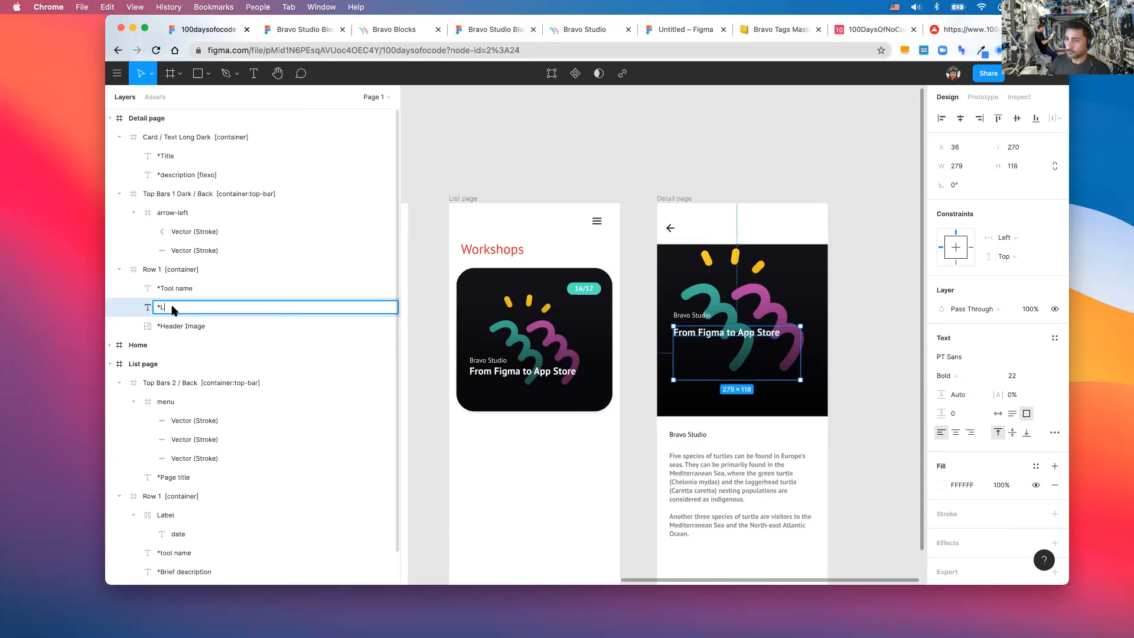
text(Brief description)
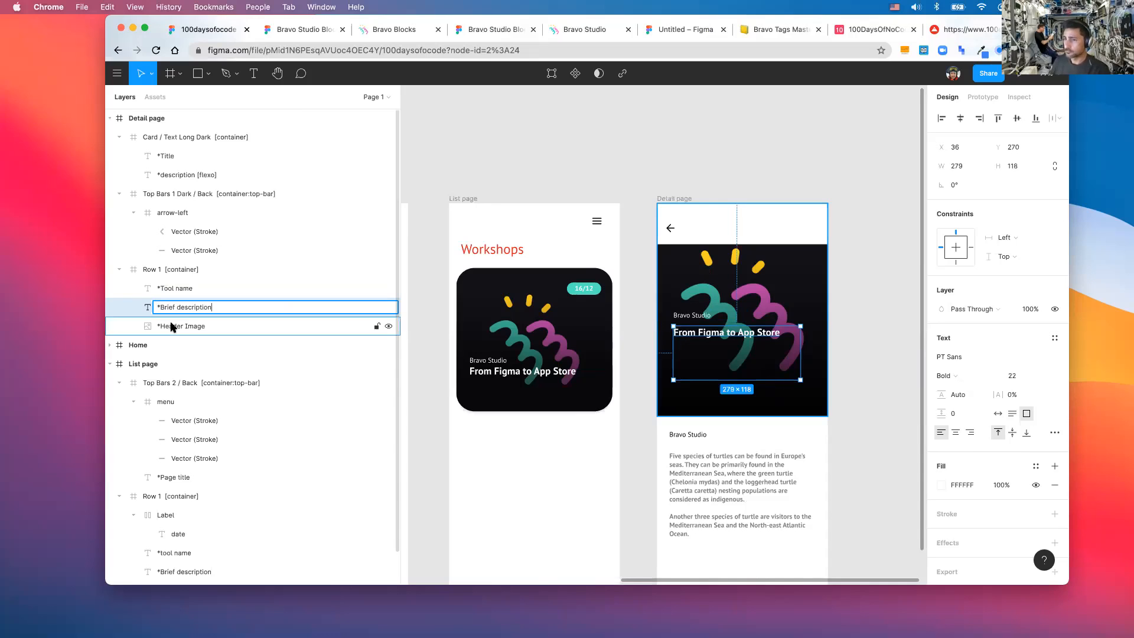
click(170, 326)
- Rename *Header Image to *Image and the text card's *Title layer to *Tool name
double_click(170, 325)
double_click(172, 326)
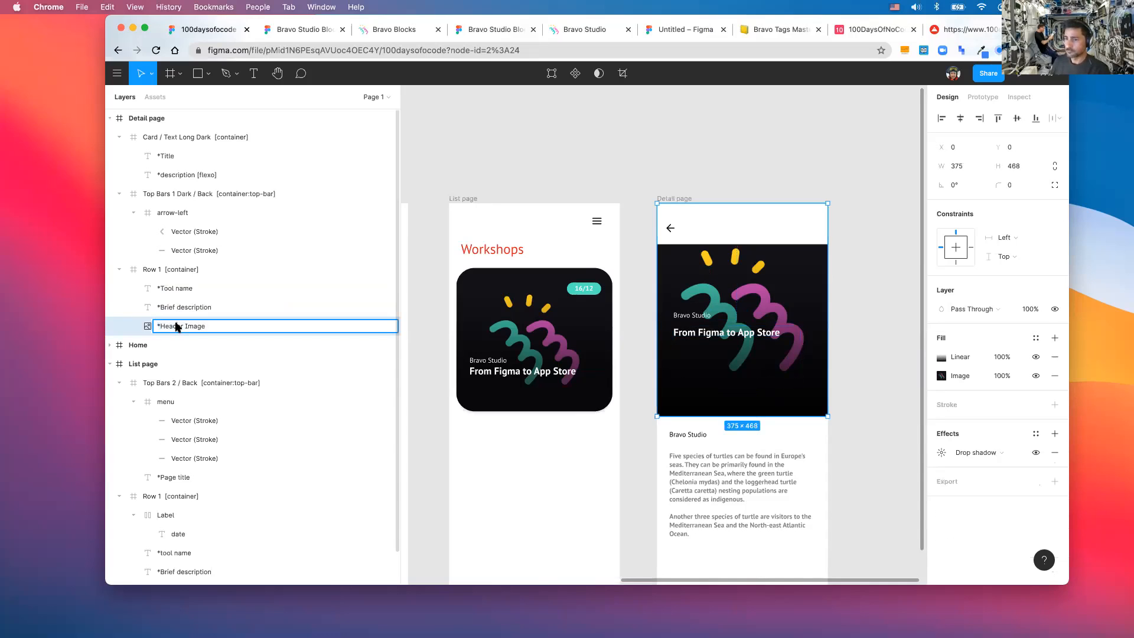
key(BackSpace)
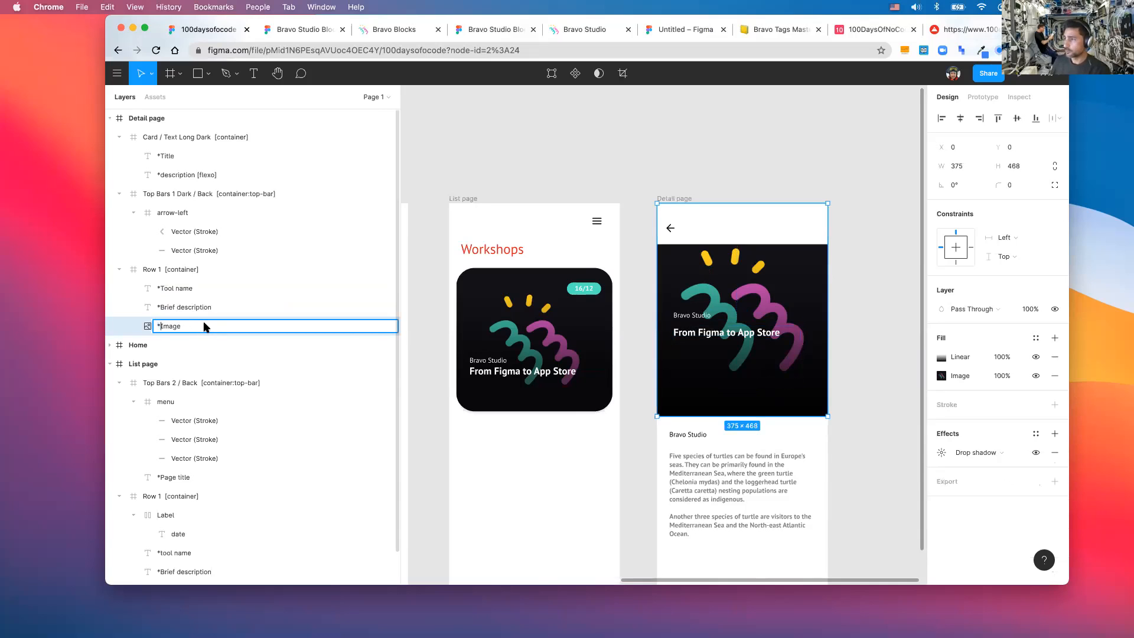
click(683, 438)
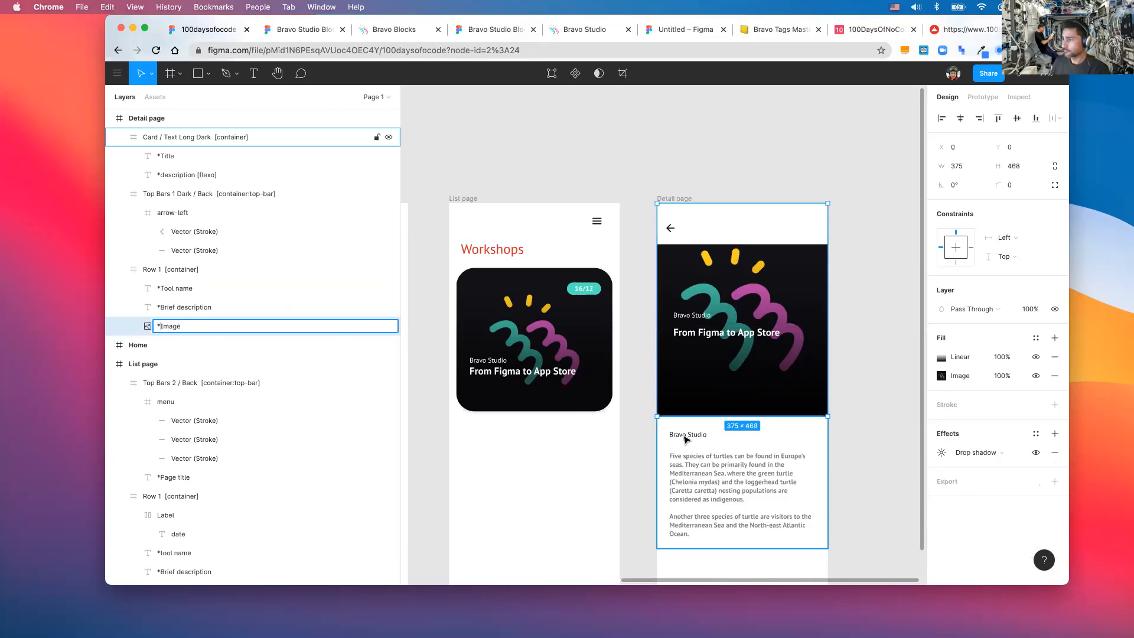
double_click(683, 436)
double_click(682, 435)
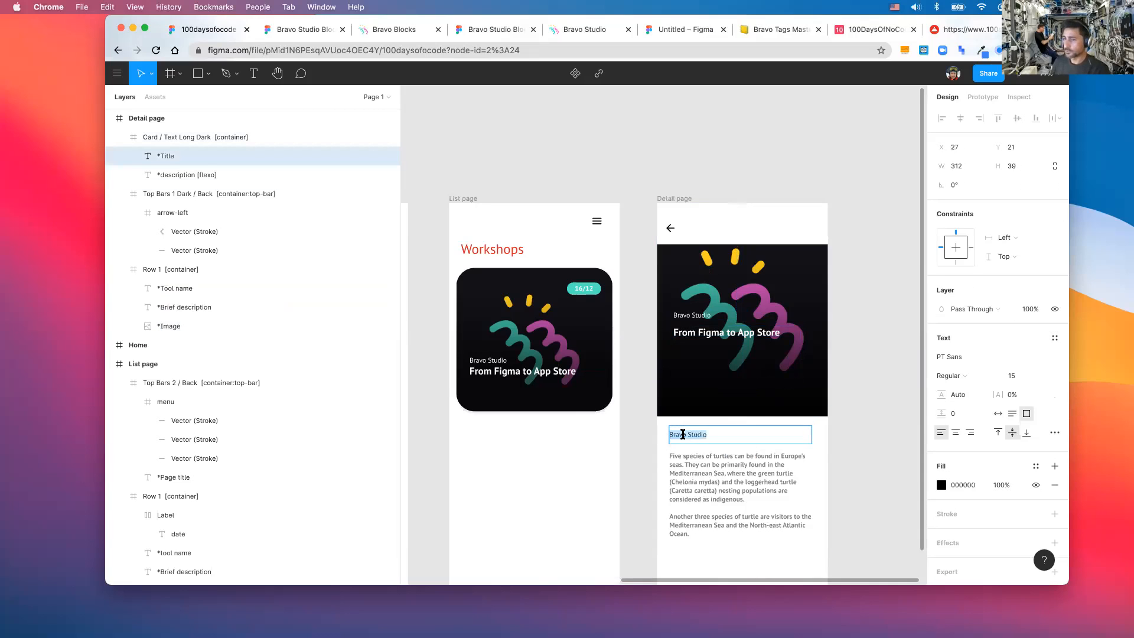
double_click(178, 157)
key(Right)
key(BackSpace)
key(BackSpace)
key(BackSpace)
text(ool name)
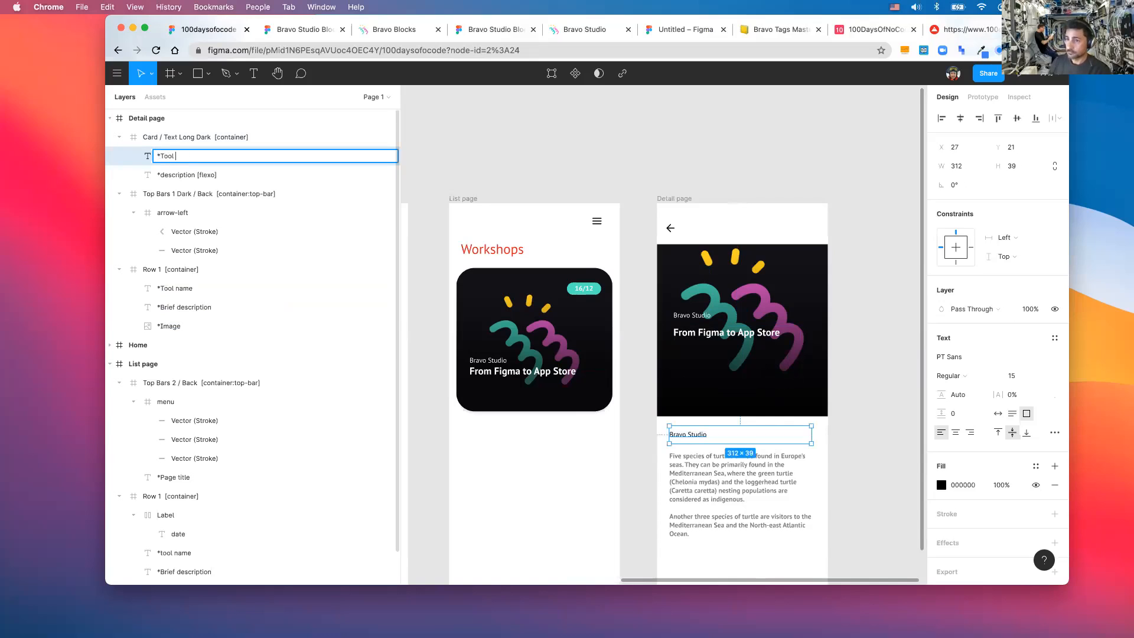
click(175, 179)
- Rename the *description [flexo] layer to *Long description [flexo]
double_click(176, 179)
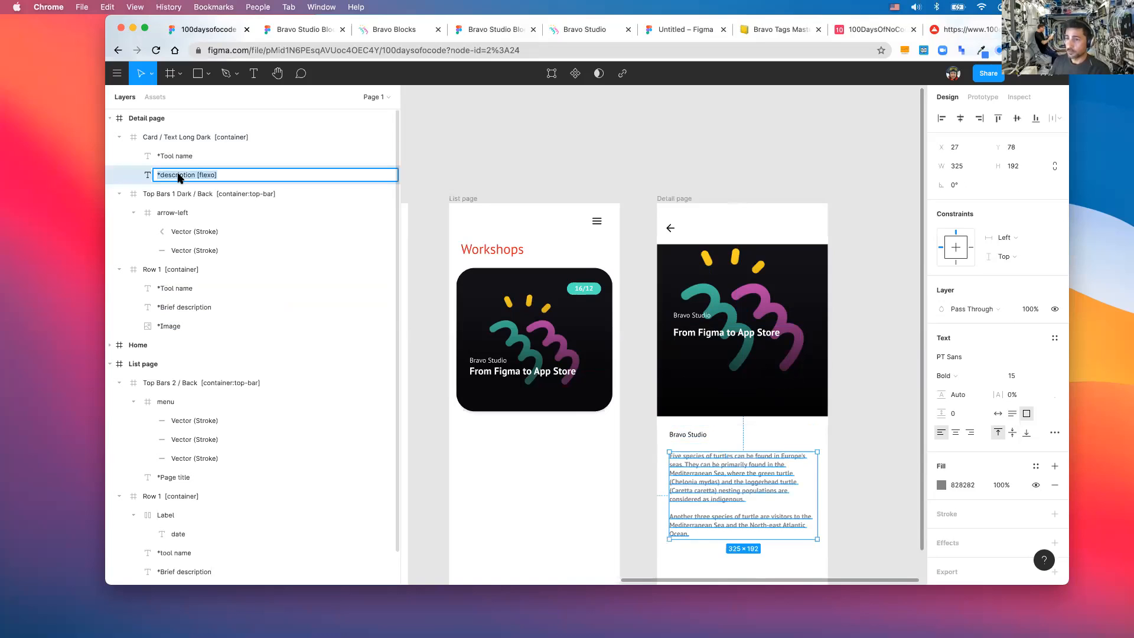
double_click(179, 177)
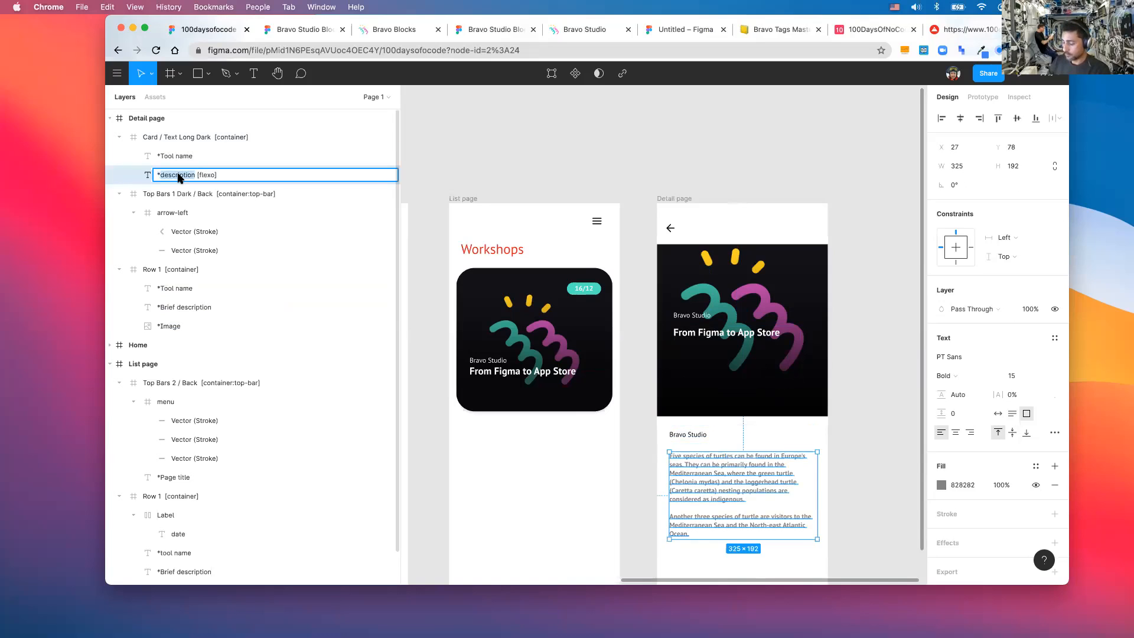
text(Long description)
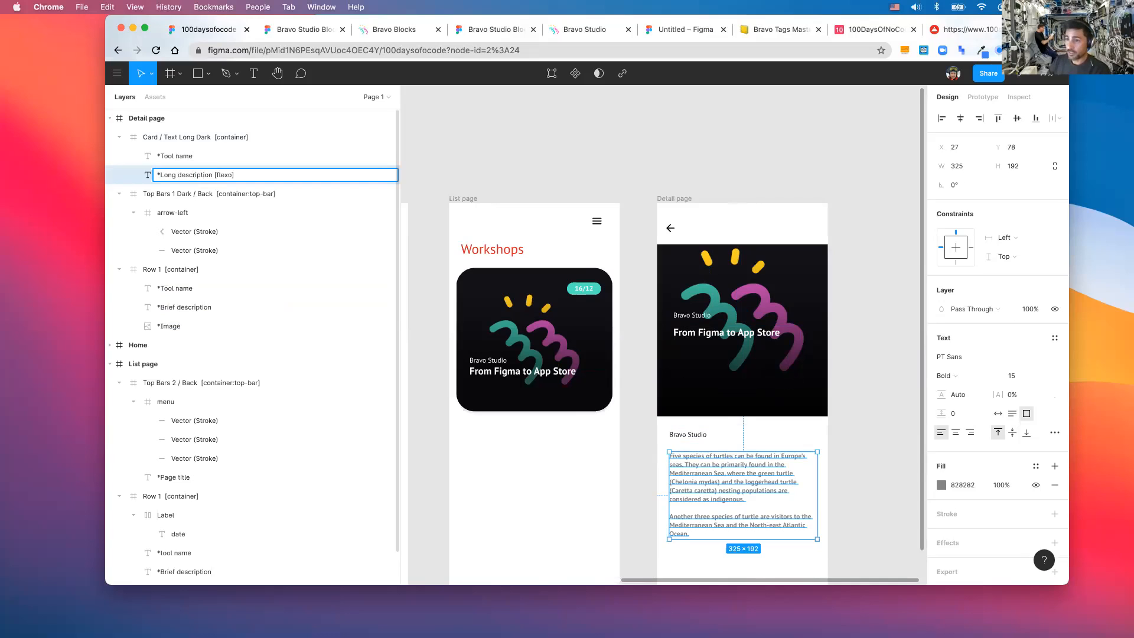
key(Return)
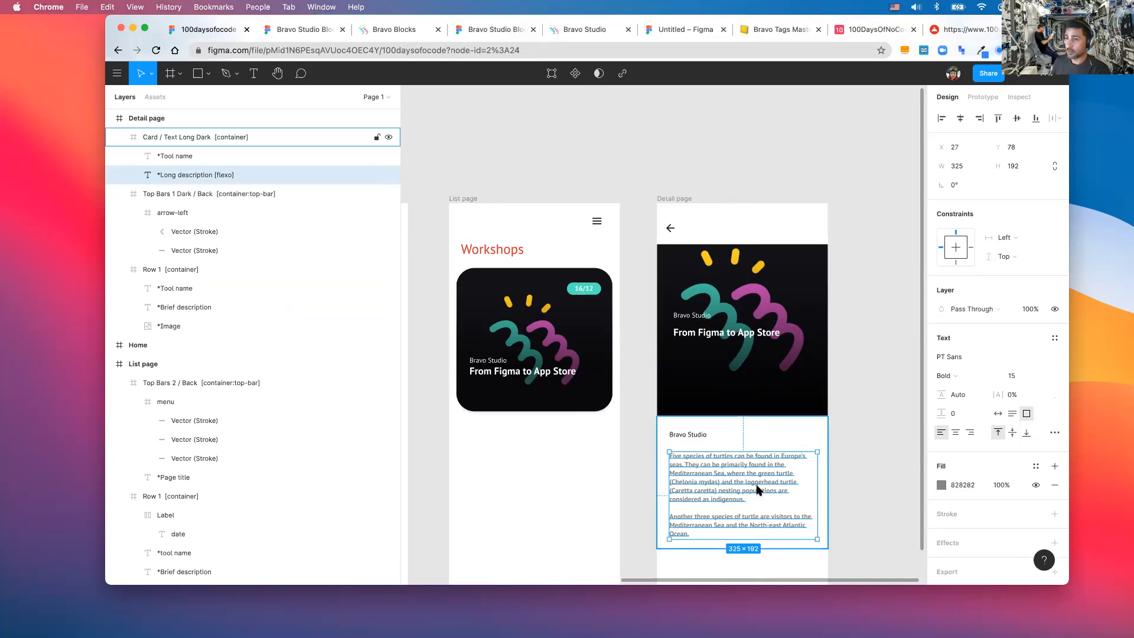
double_click(253, 175)
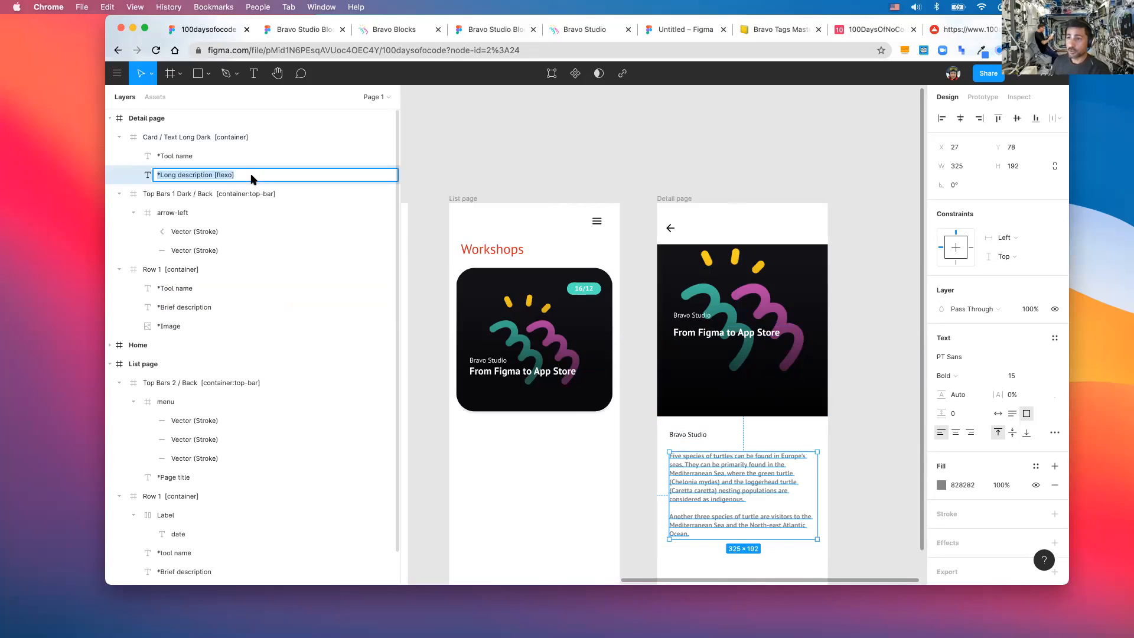
click(254, 176)
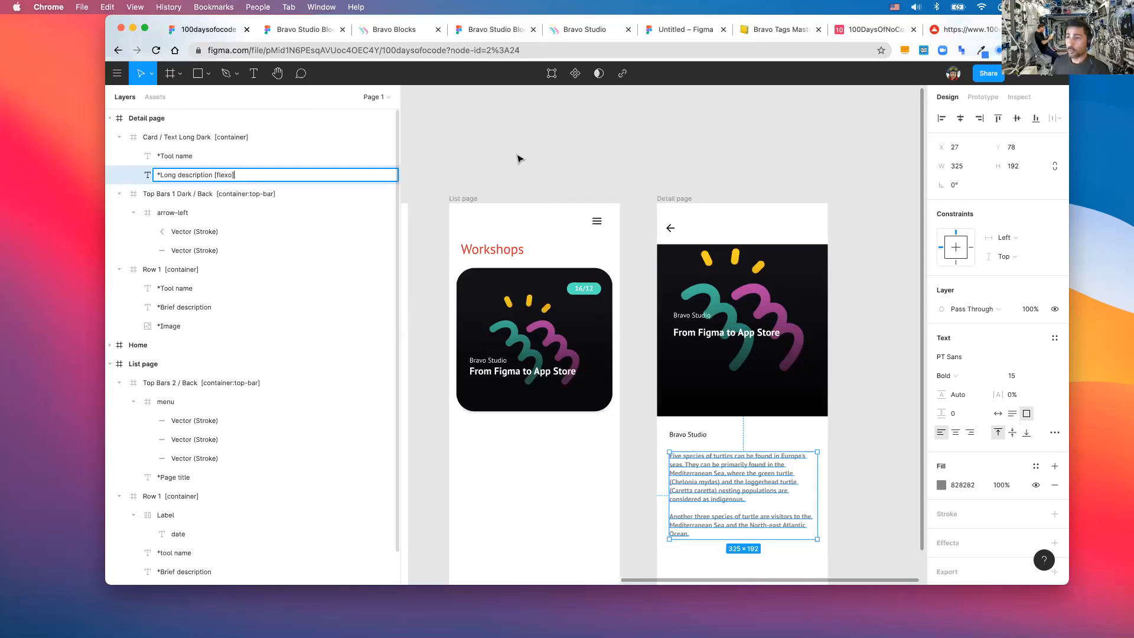
- Inspect the long description text inside the Card / Text Long Dark frame, then view the frames
click(565, 184)
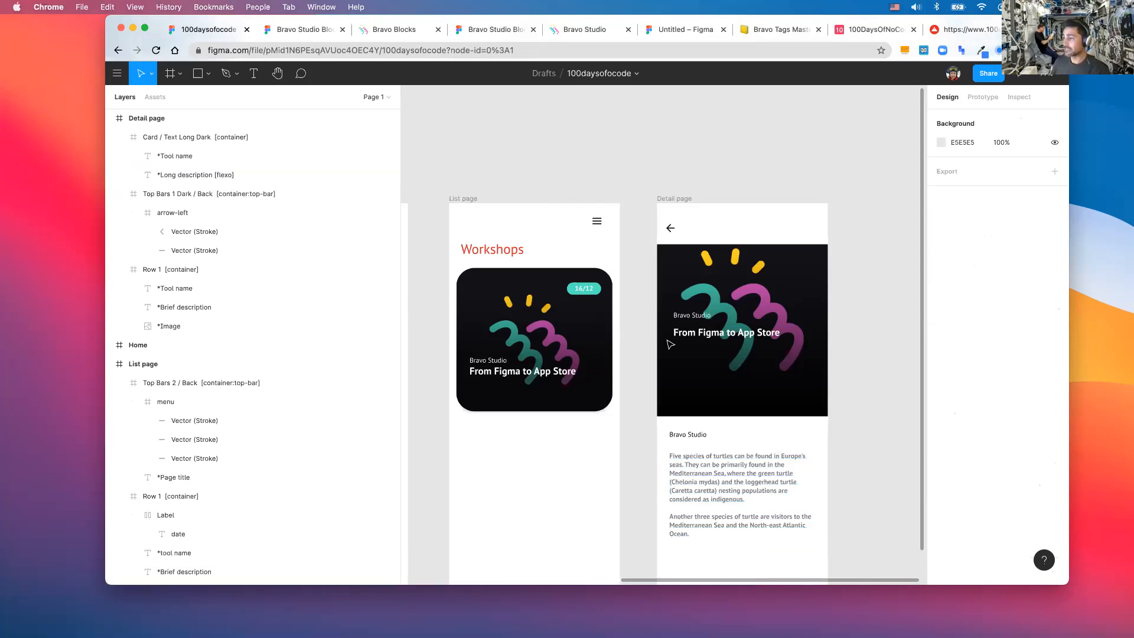
scroll(695, 396, down, 3)
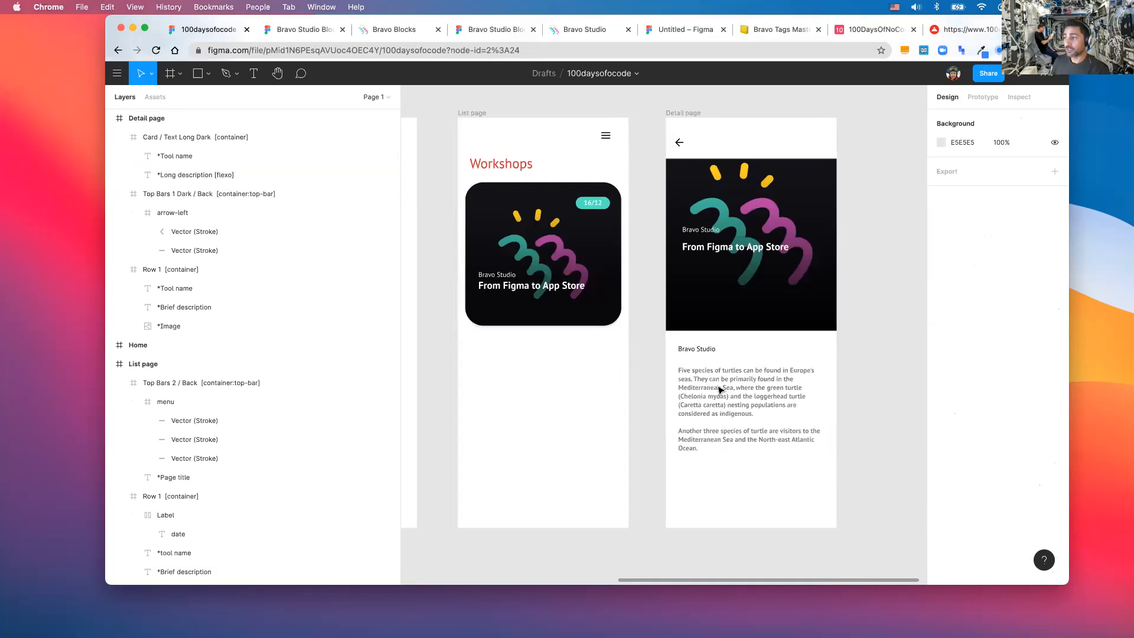
click(719, 390)
scroll(714, 383, right, 1)
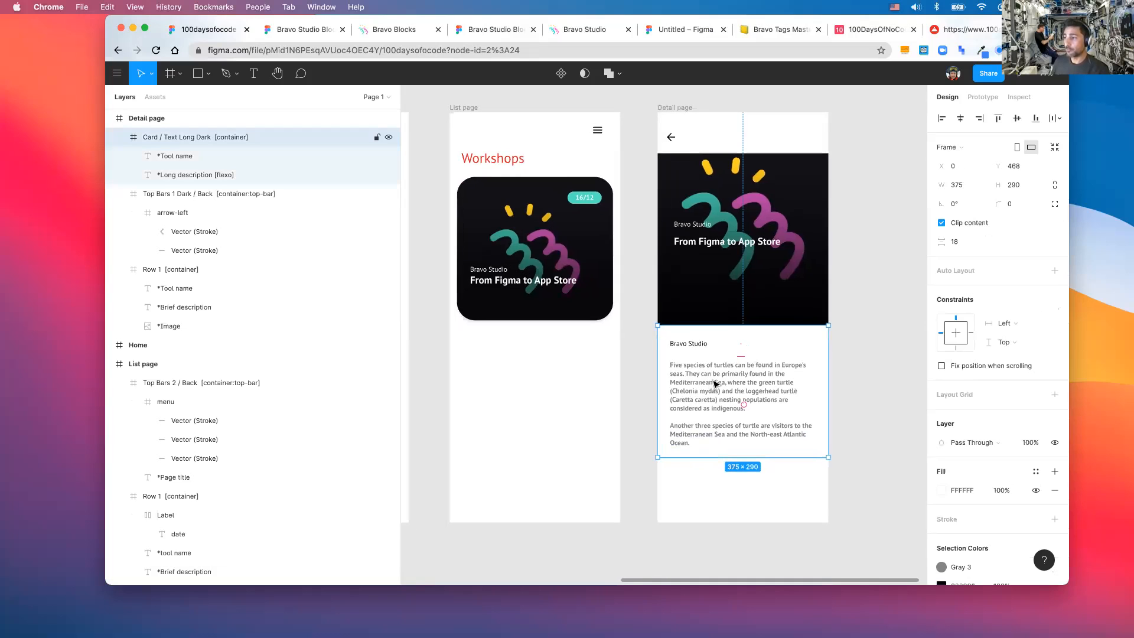
double_click(715, 383)
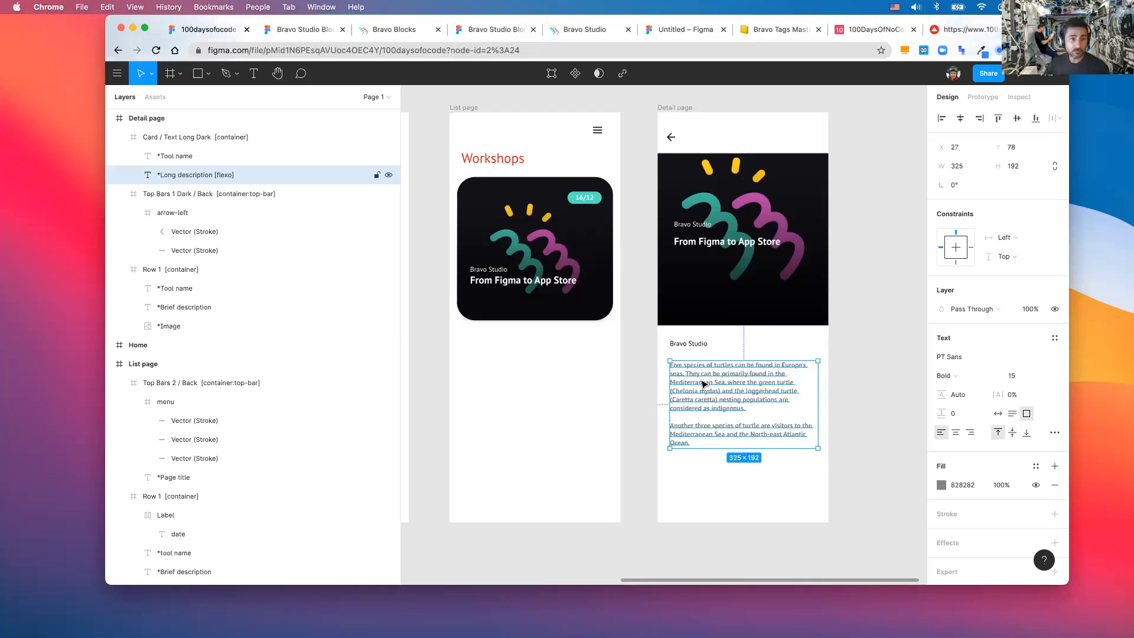
click(884, 307)
scroll(884, 307, down, 1)
scroll(884, 307, up, 2)
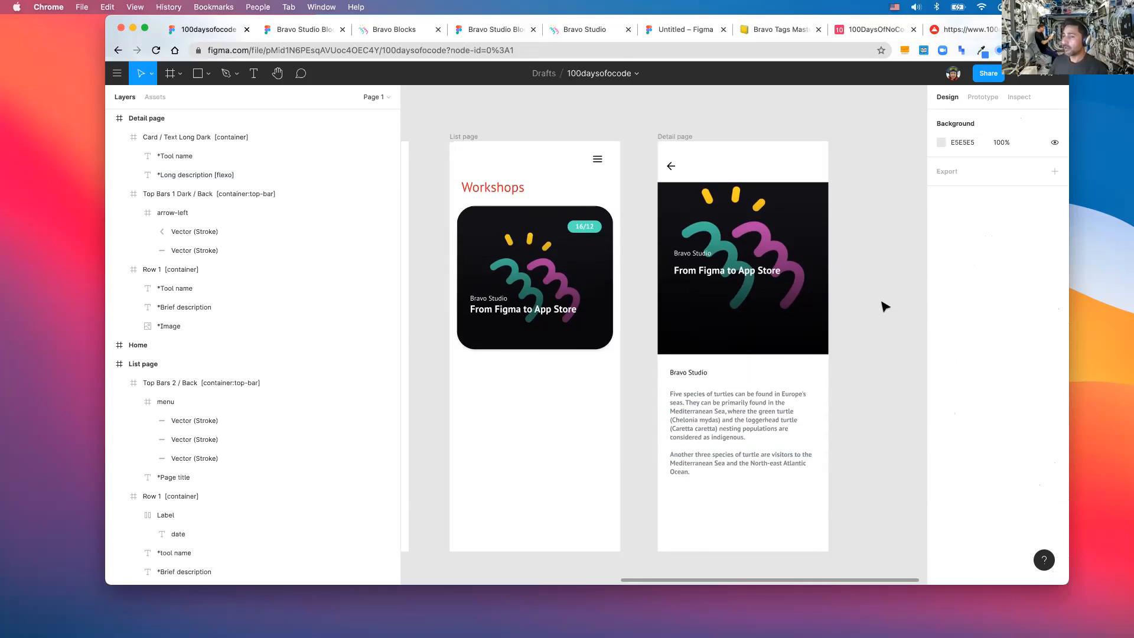
scroll(884, 306, down, 5)
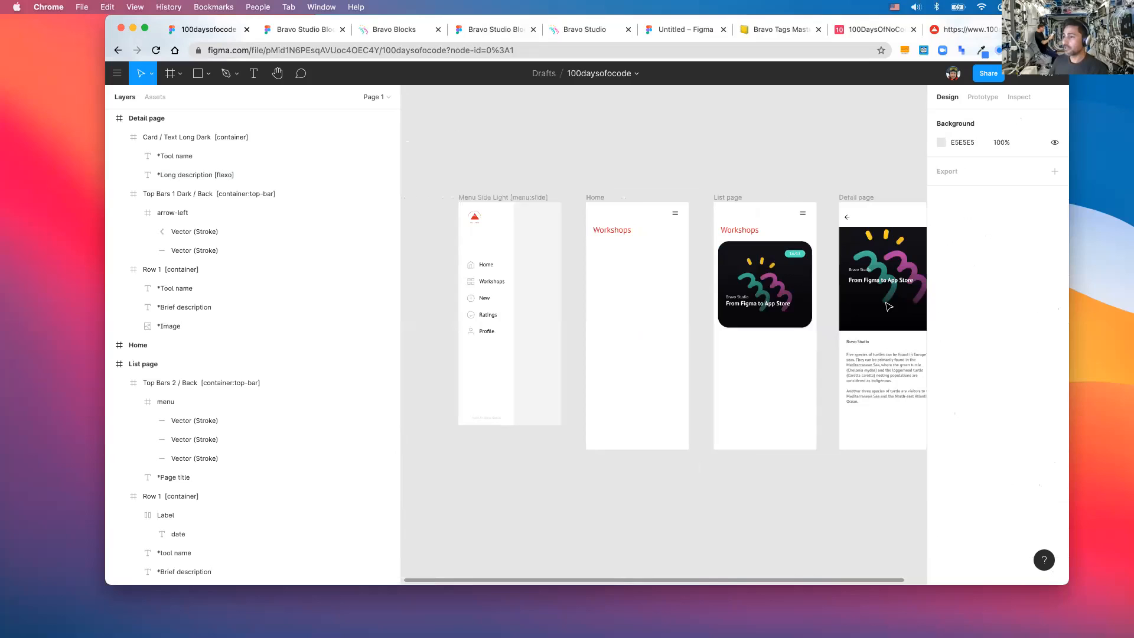
scroll(889, 306, right, 2)
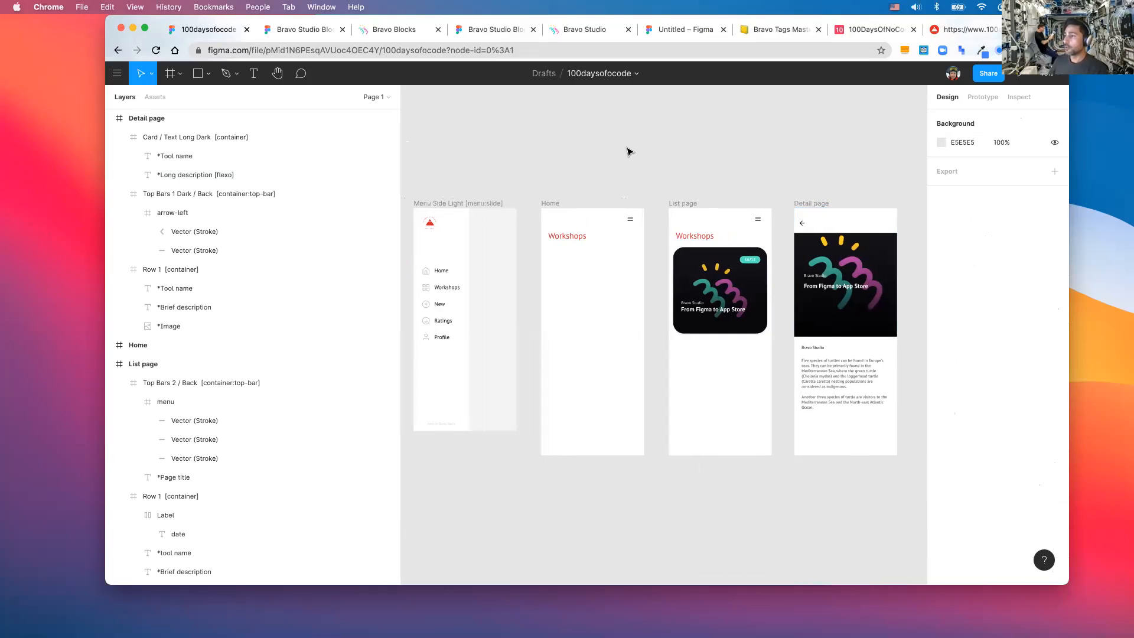
- Select and copy the 100daysofcode Figma file's web link from the address bar
click(528, 50)
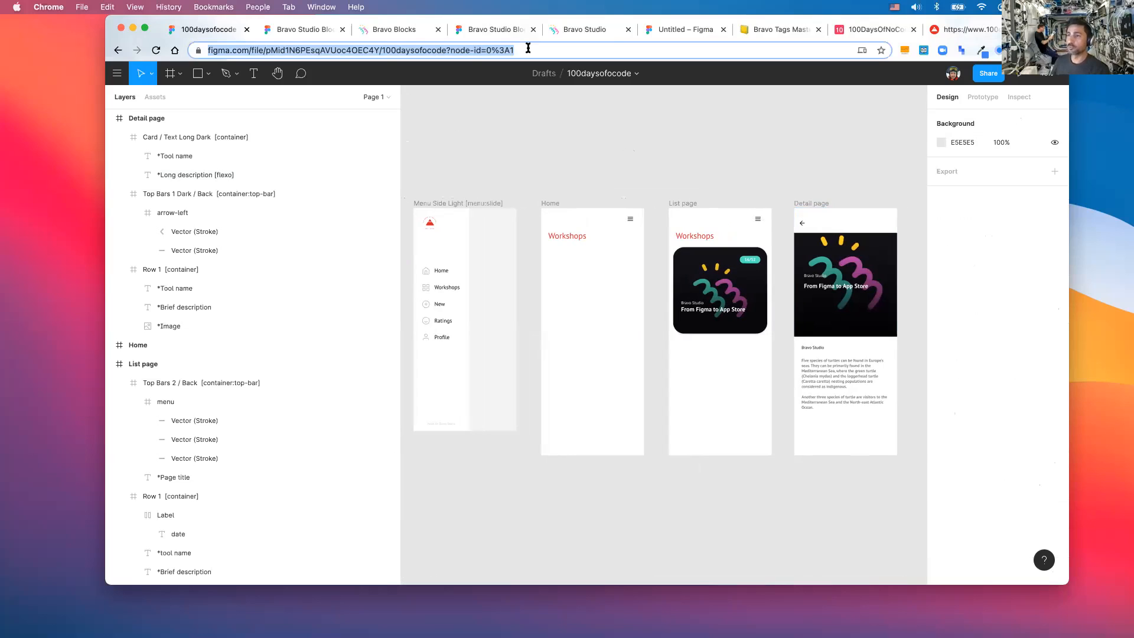
click(523, 111)
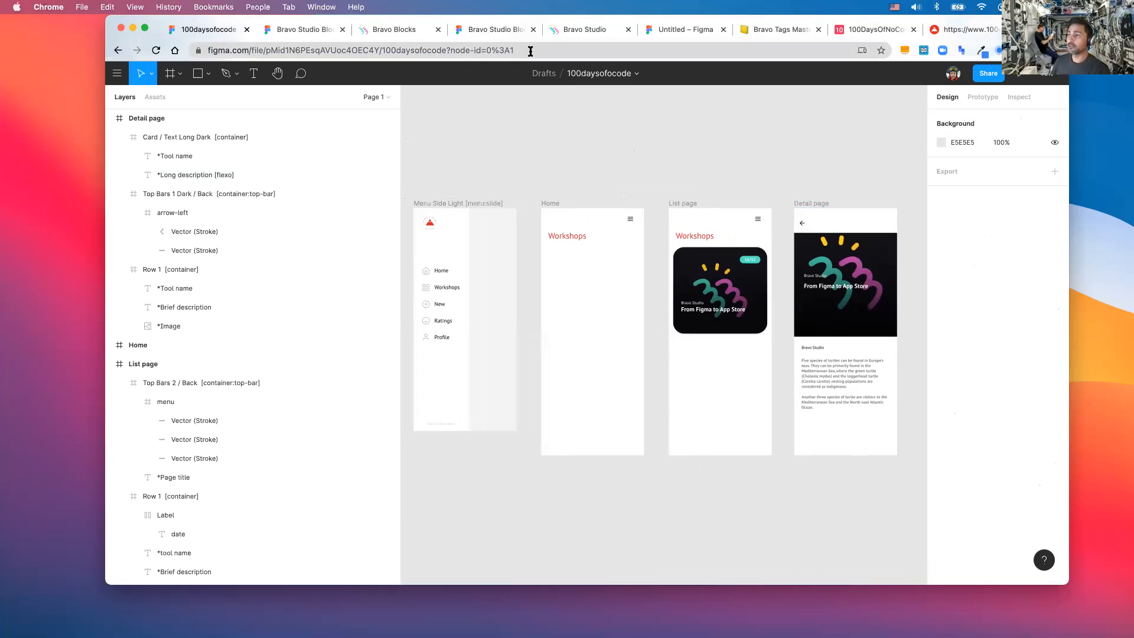
click(530, 51)
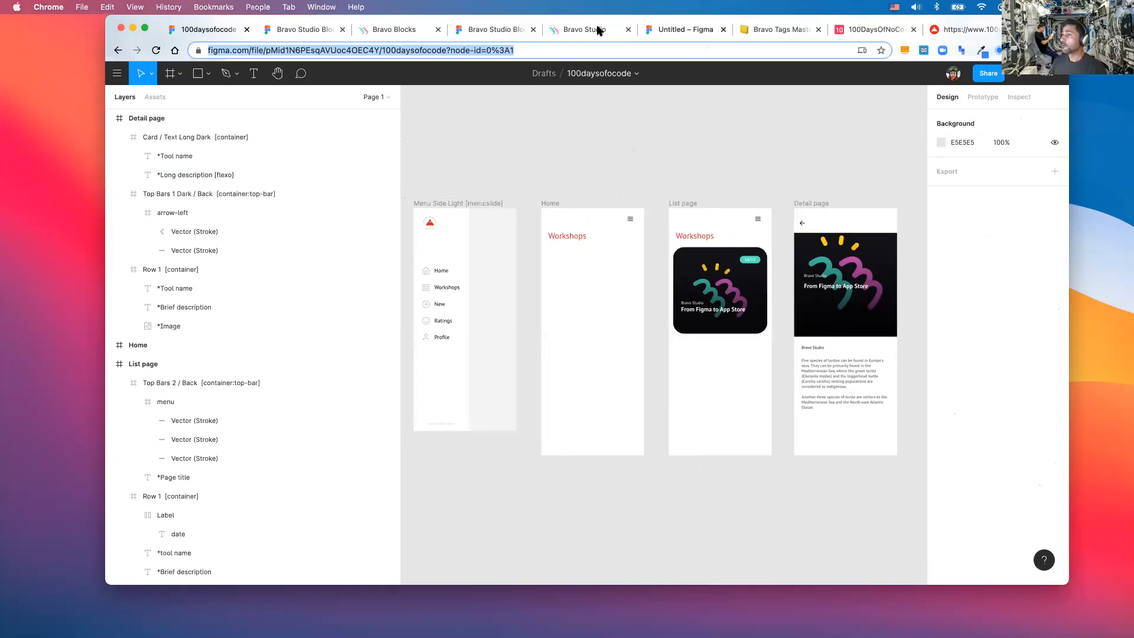
- Switch to the Bravo Studio projects page at projects.bravostudio.app/apps
click(389, 29)
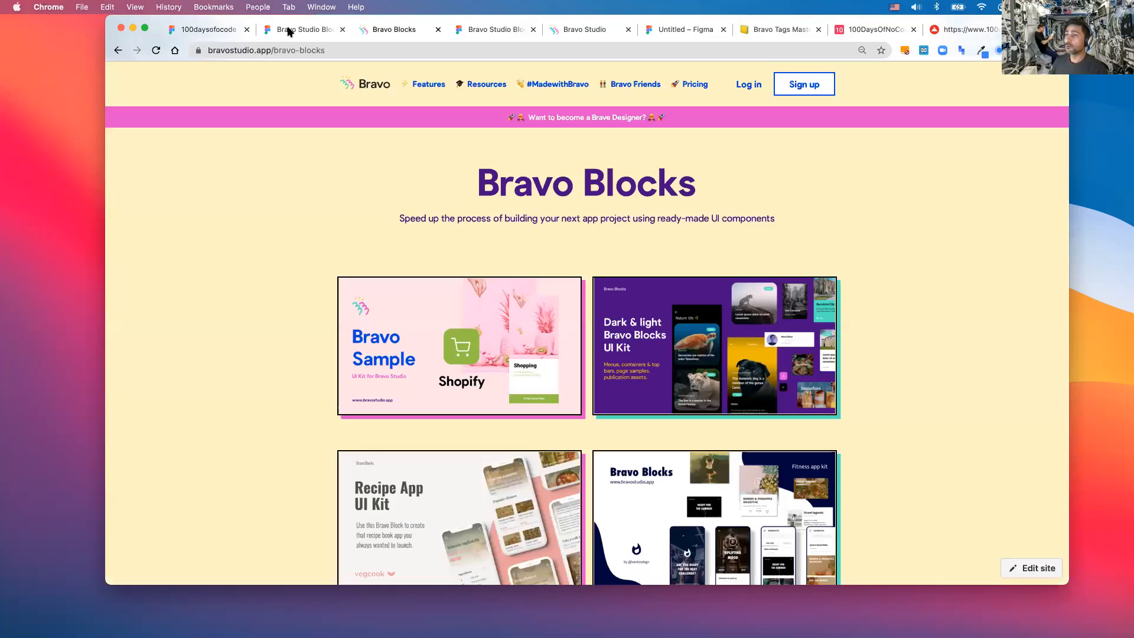
click(573, 26)
click(574, 32)
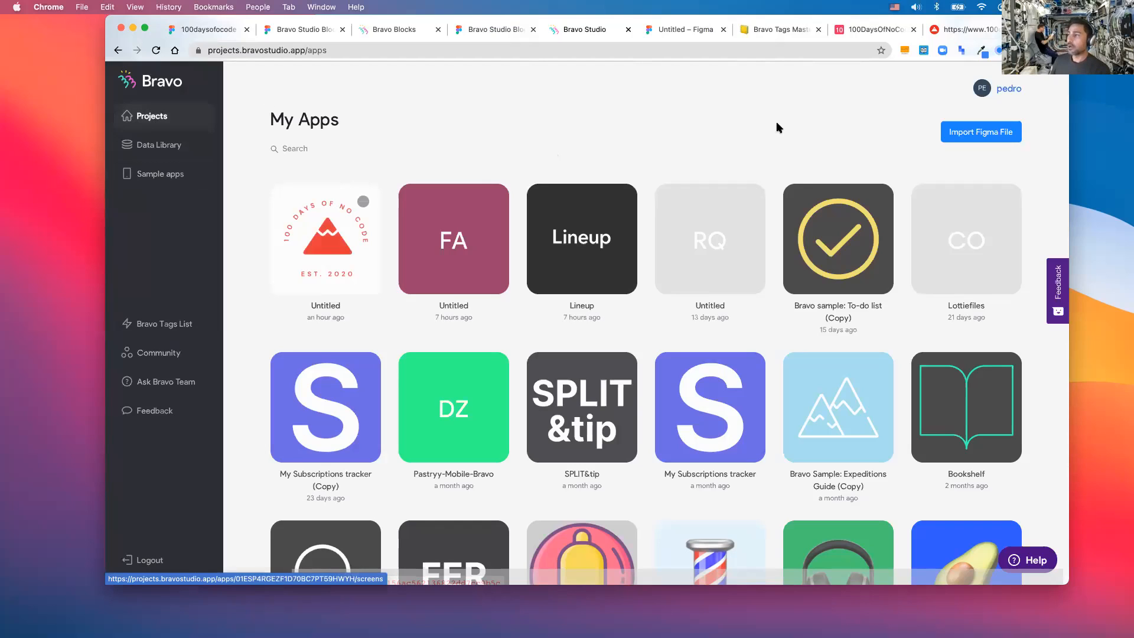
- Paste the 100daysofcode Figma file link into the Import Figma File form and import it
click(987, 137)
click(585, 270)
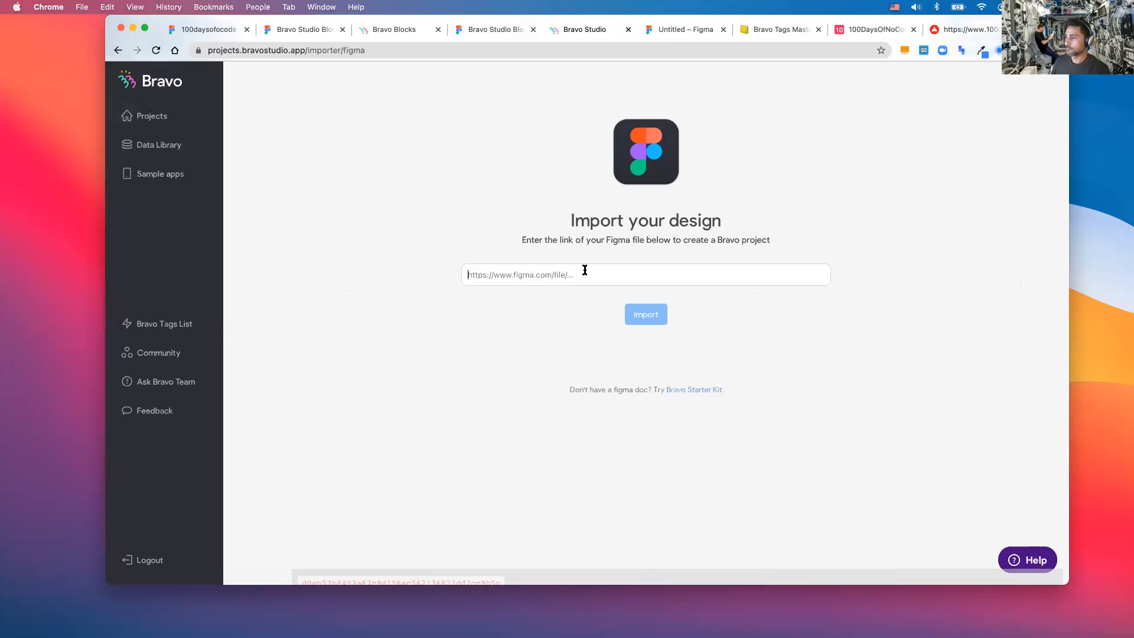
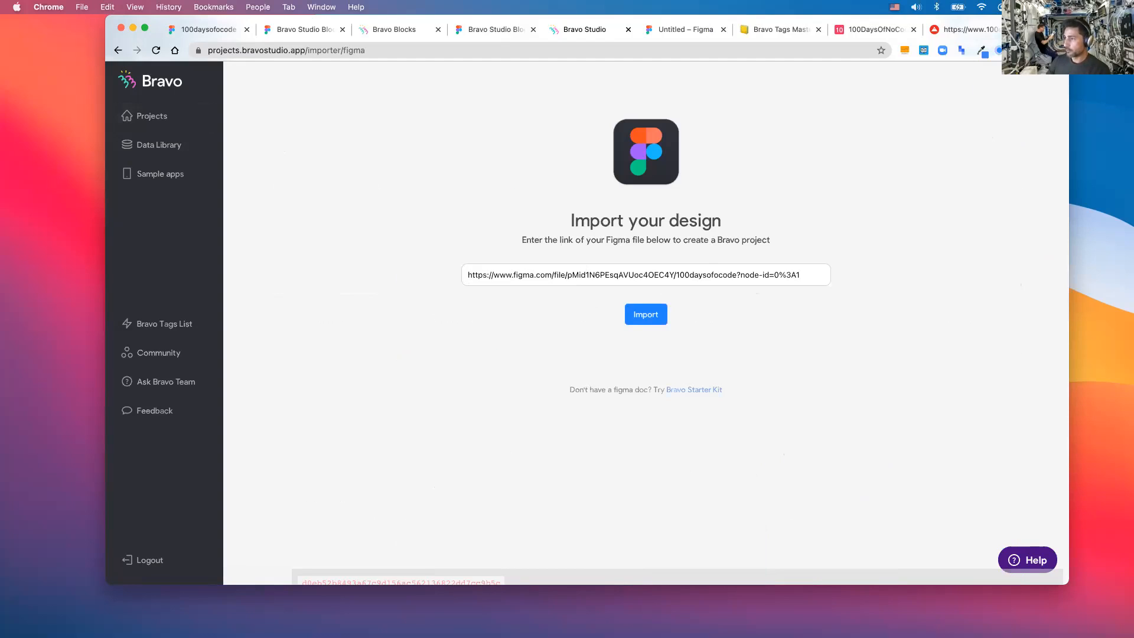
key(Return)
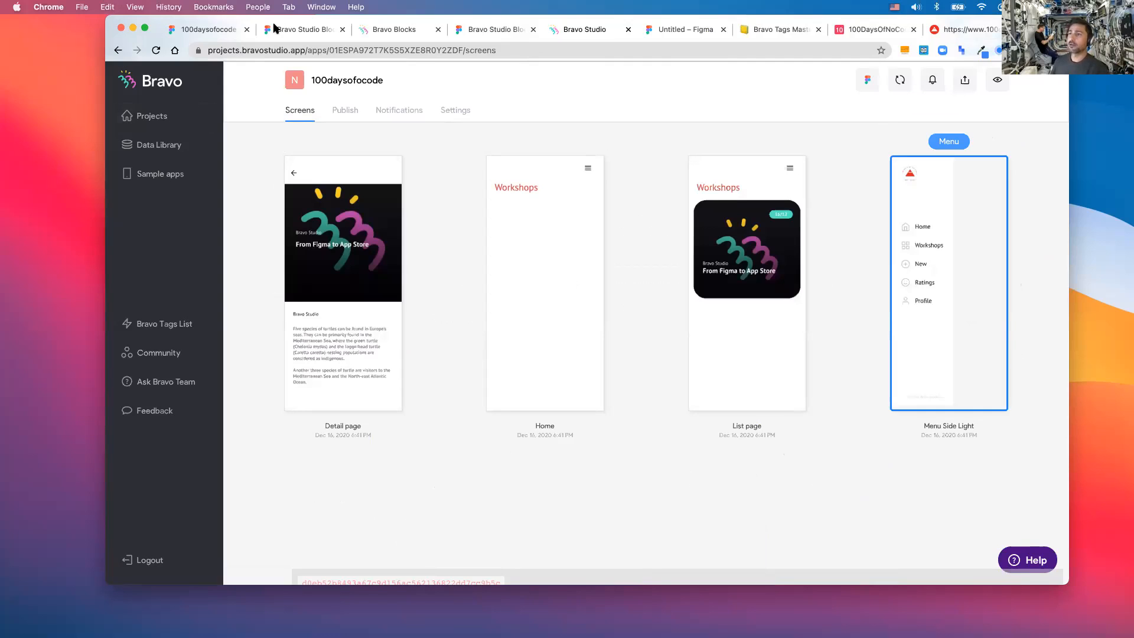
- Paste the 100daysofnocode web-view frame onto the Home screen in the 100daysofocode Figma file
click(299, 31)
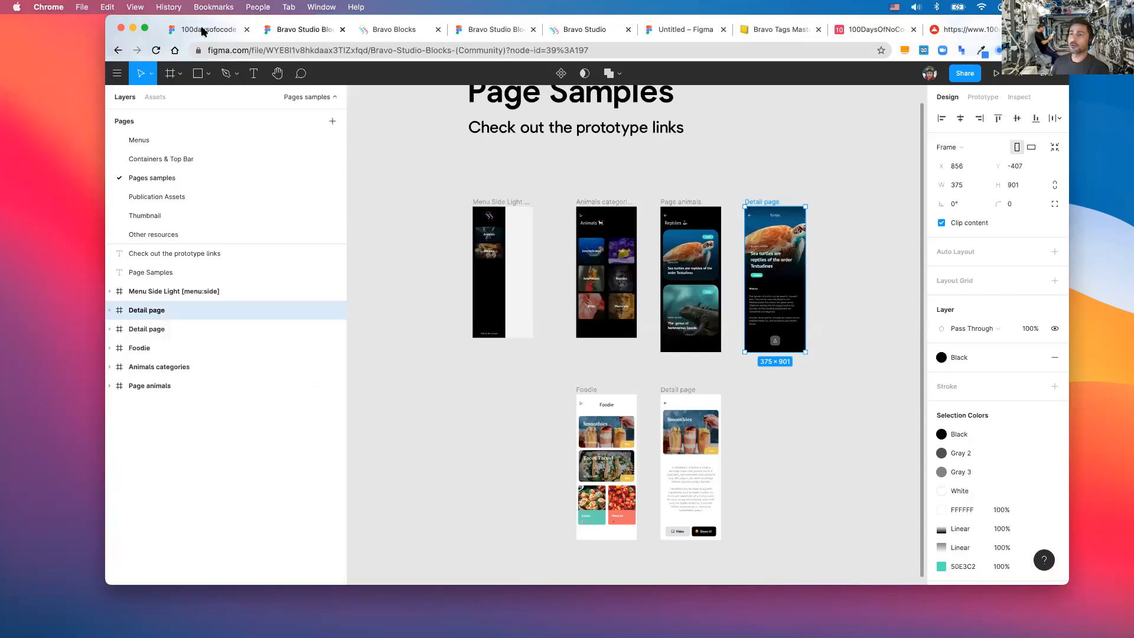
key(super+1)
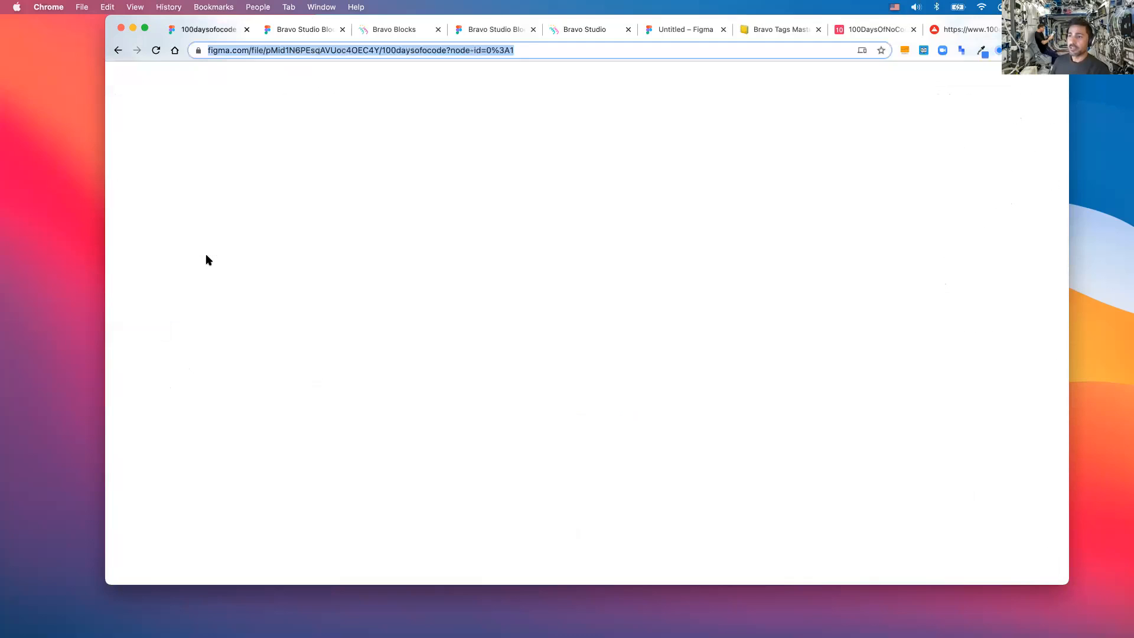
click(558, 289)
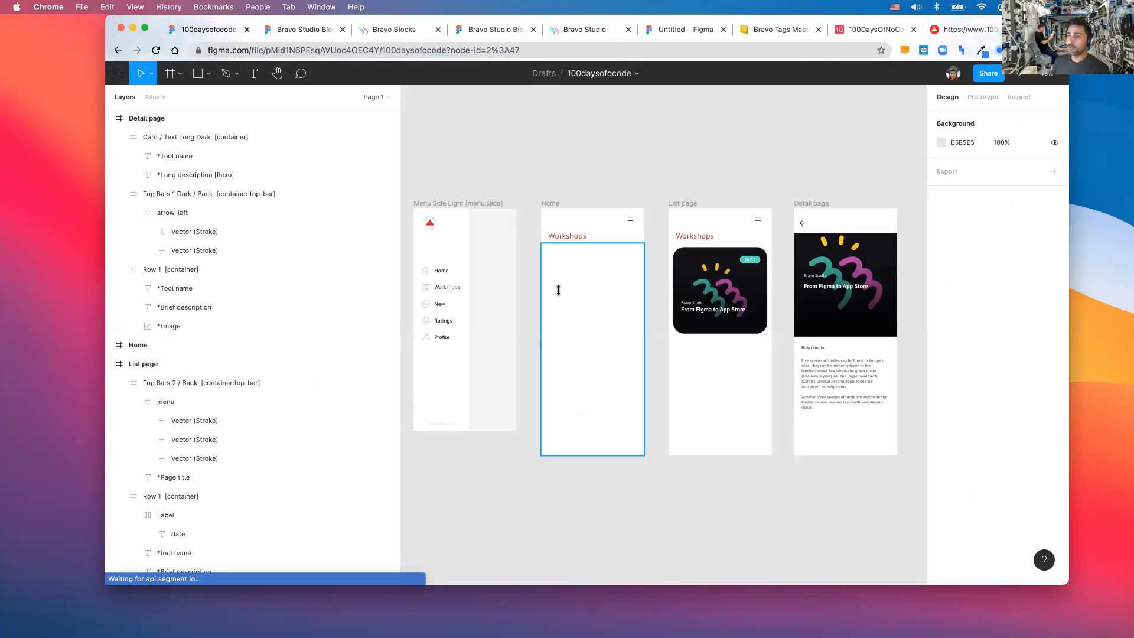
key(super+v)
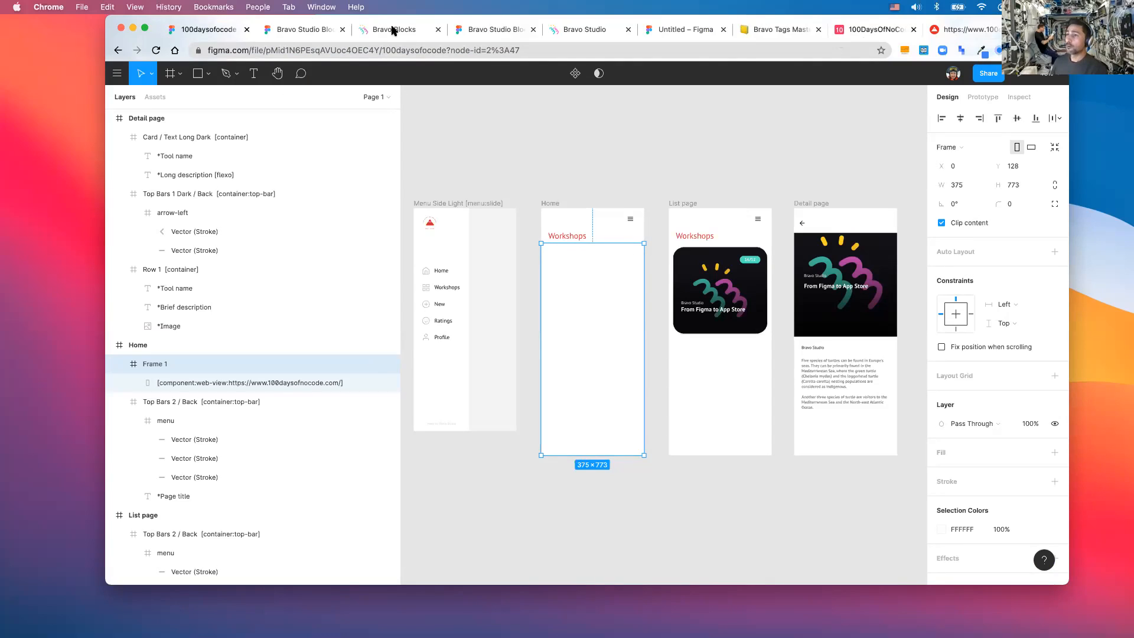
click(574, 31)
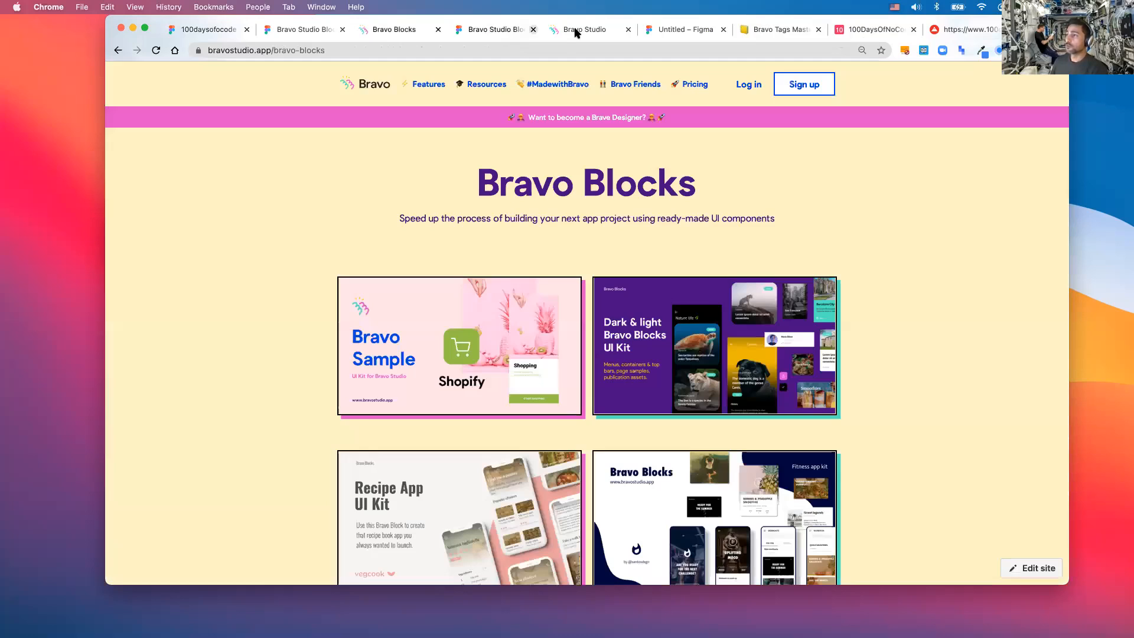
- Return to the 100daysofcode project's Screens page listing Detail page, Home, List page and Menu Side Light
click(574, 31)
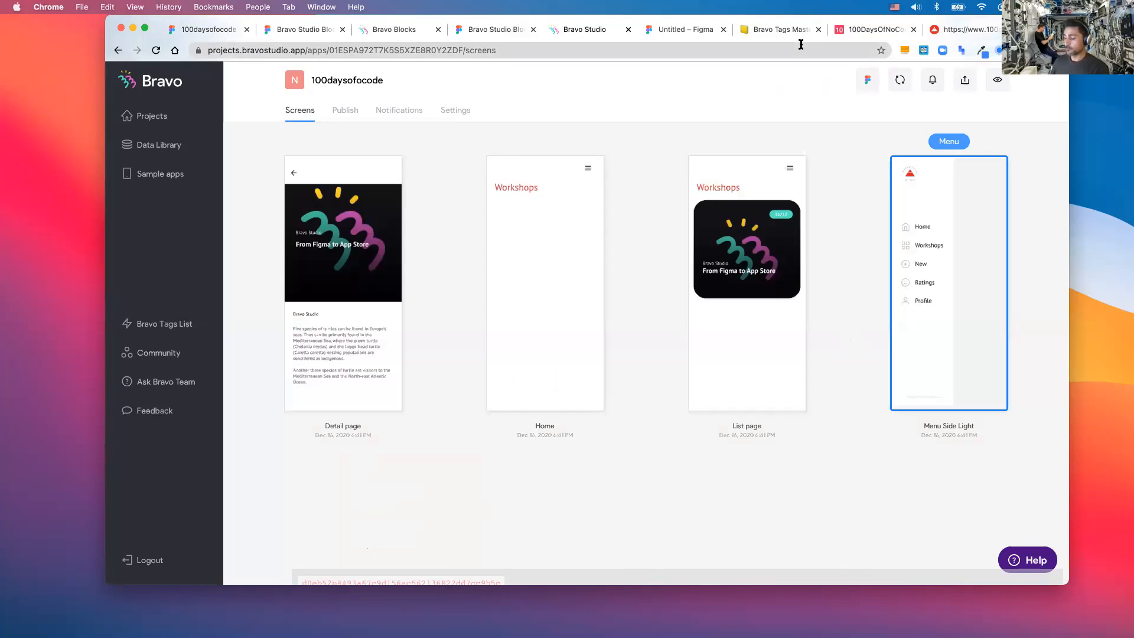
key(ctrl+Up)
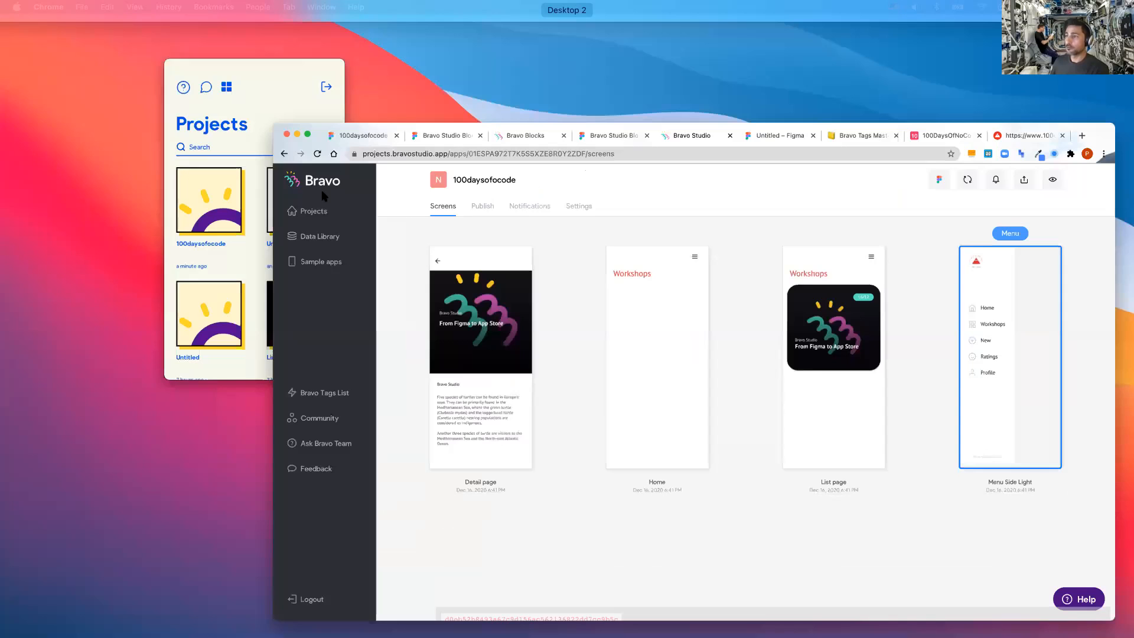
- Bring the QuickTime phone mirror forward to watch the app's Workshops List page
click(322, 195)
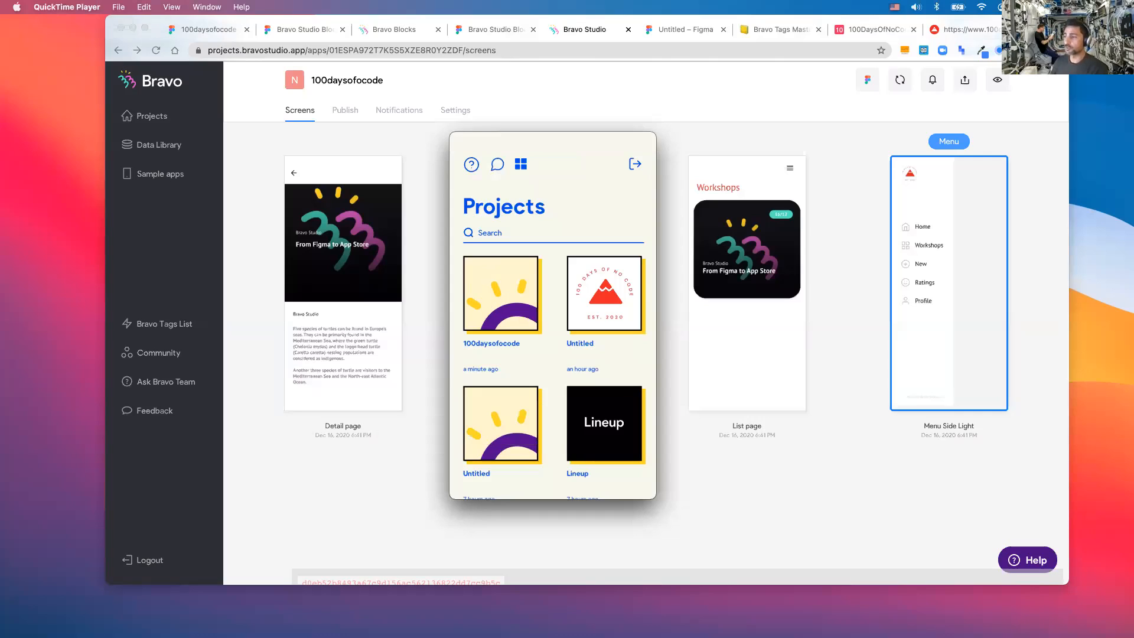
mouse_move(497, 307)
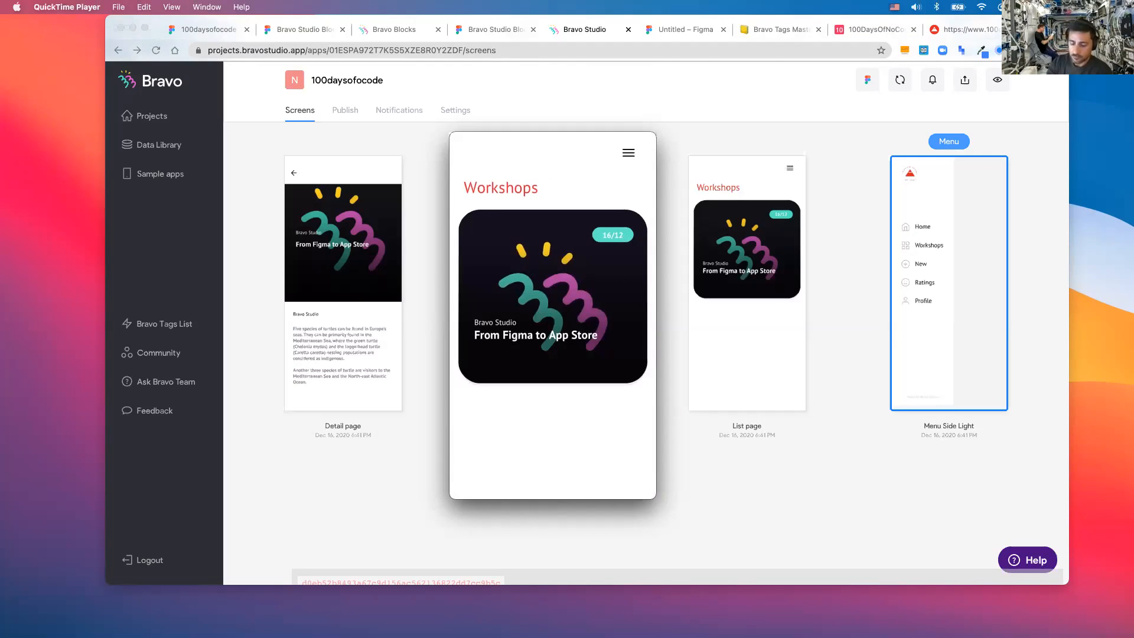
mouse_move(570, 289)
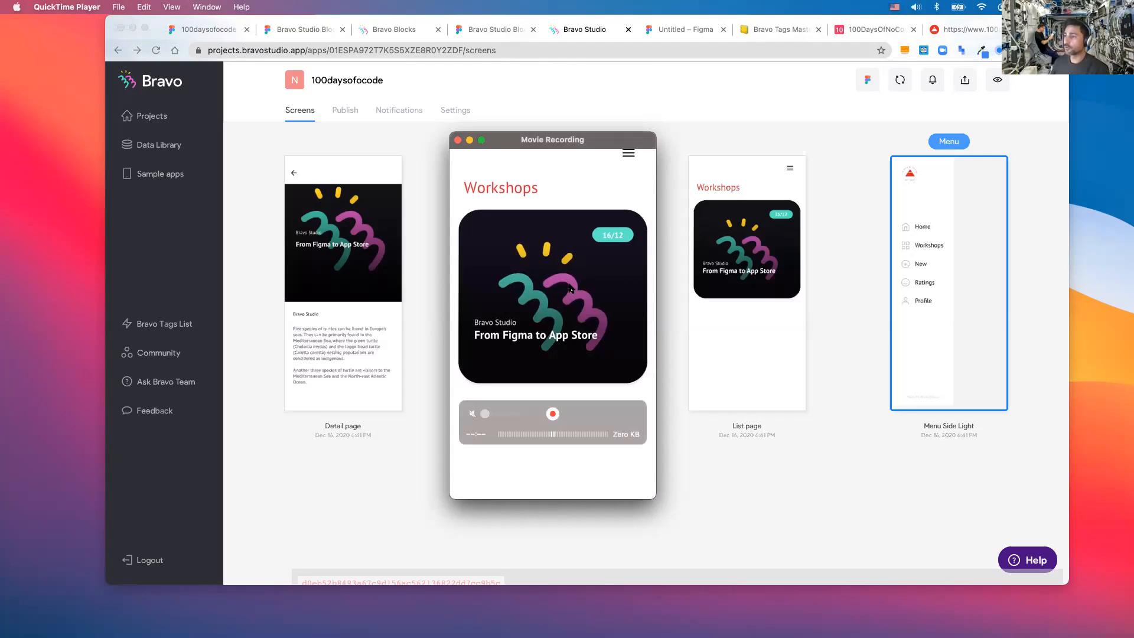
- In Figma's Prototype settings, connect the List page card's image to the Detail page frame
click(208, 30)
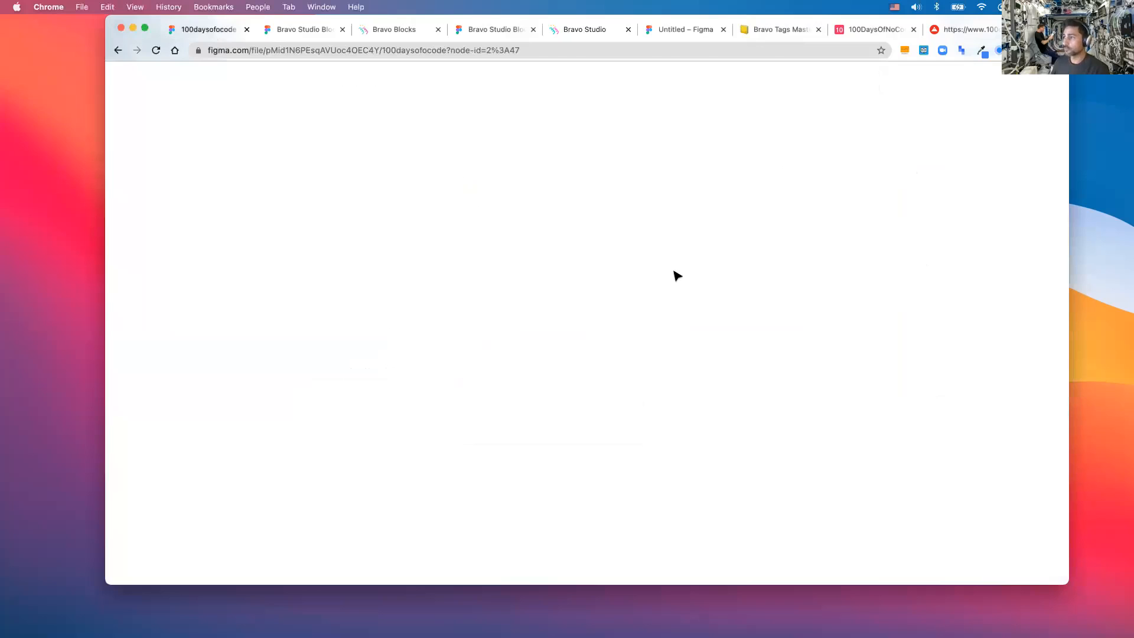
click(738, 286)
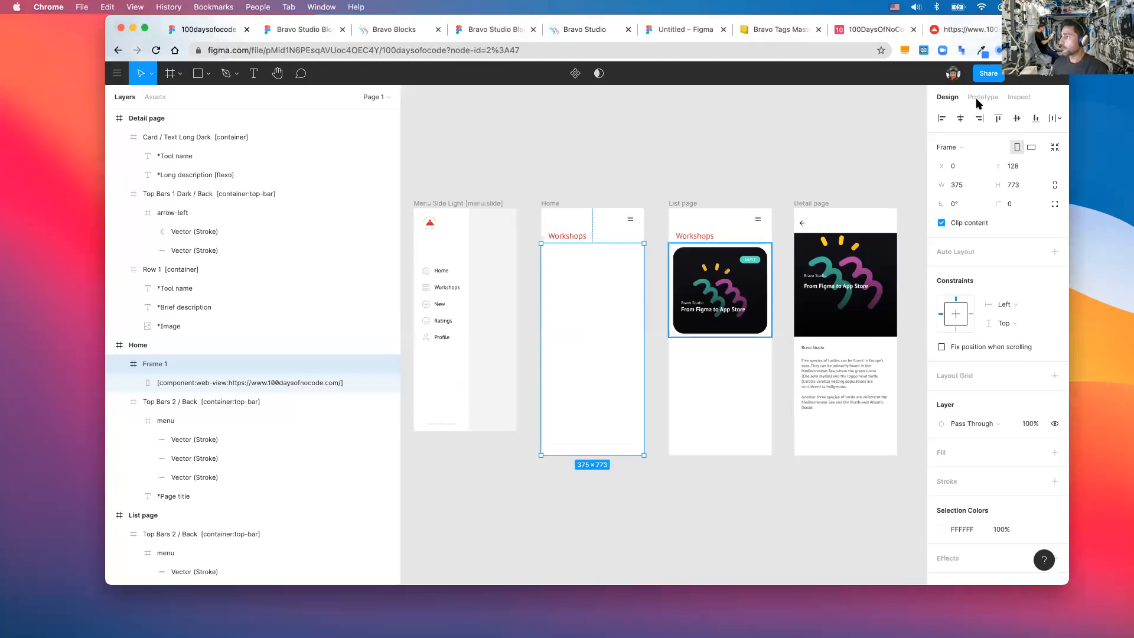
click(983, 98)
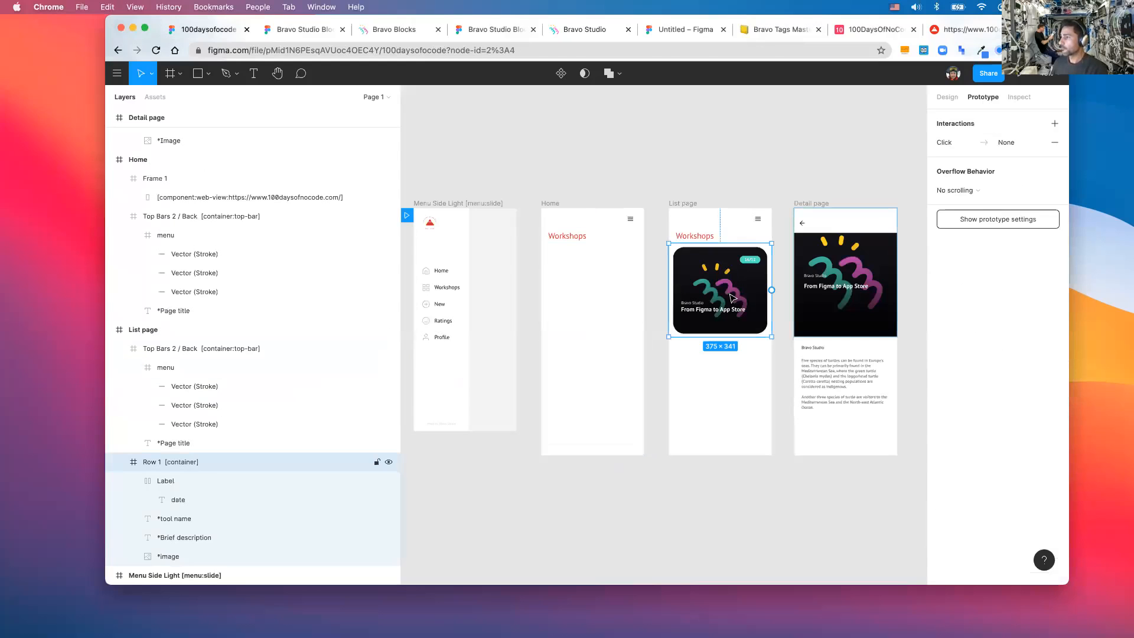
double_click(732, 298)
drag(766, 290, 818, 291)
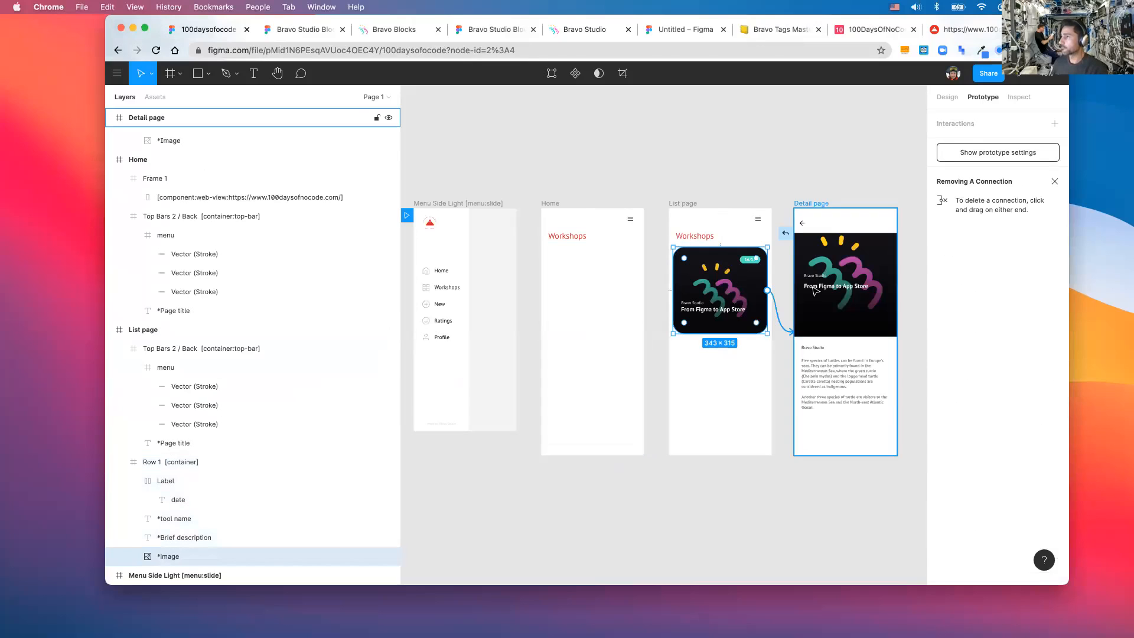
click(370, 30)
- Update the Bravo project from Figma and view the Detail page on the mirrored phone
click(576, 35)
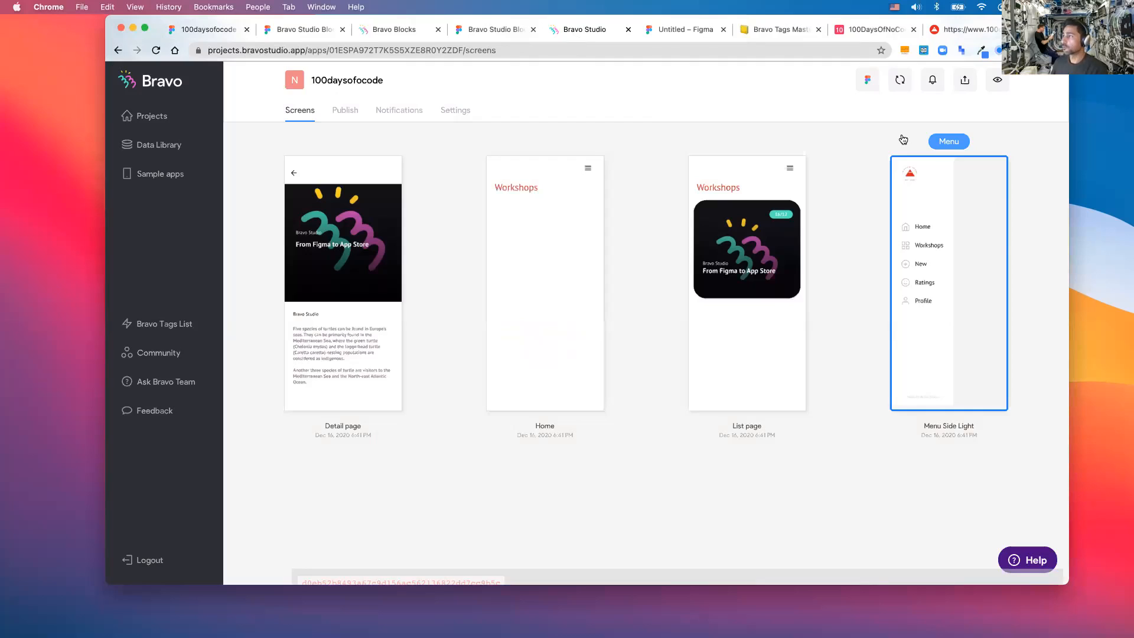
click(902, 88)
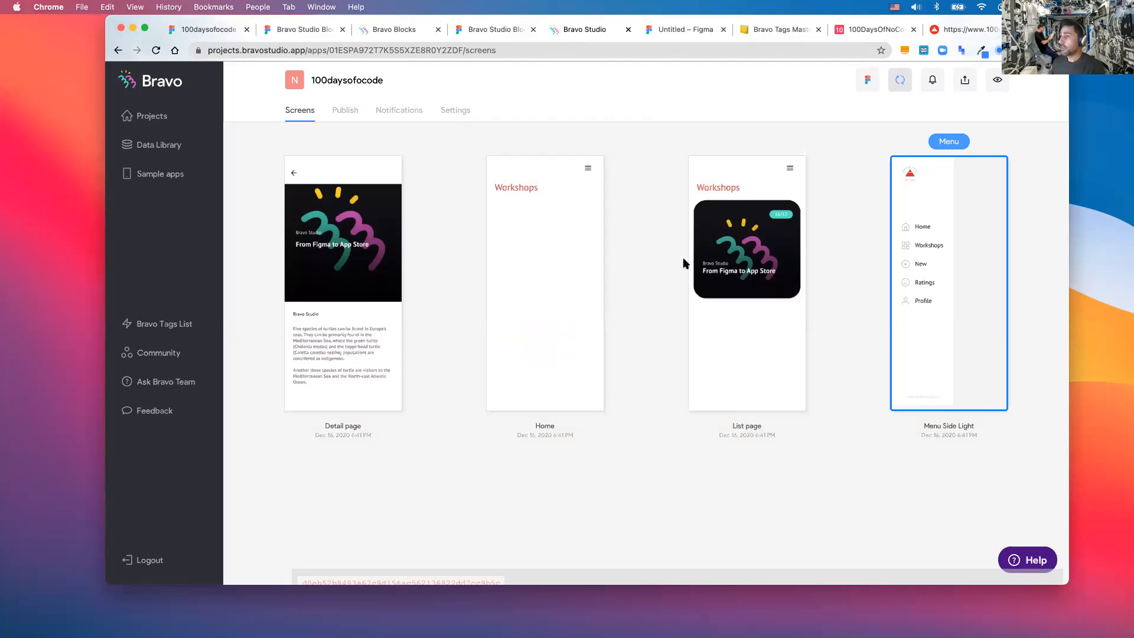
key(ctrl+Up)
click(267, 222)
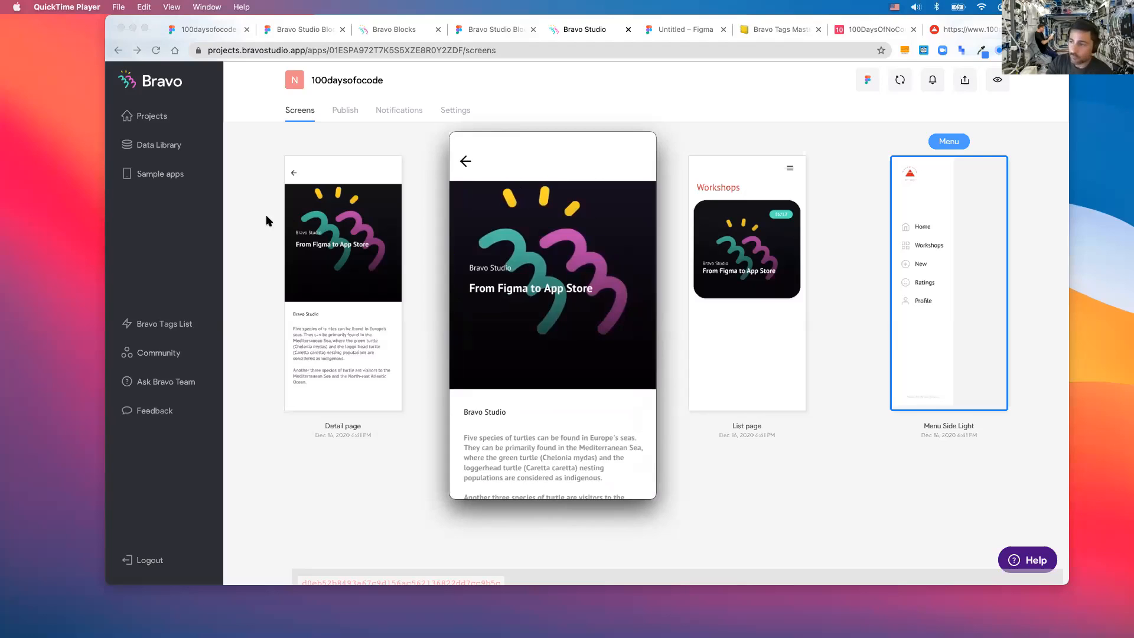
- Bring the browser forward and open Bravo Studio's Data Library of collections
click(377, 131)
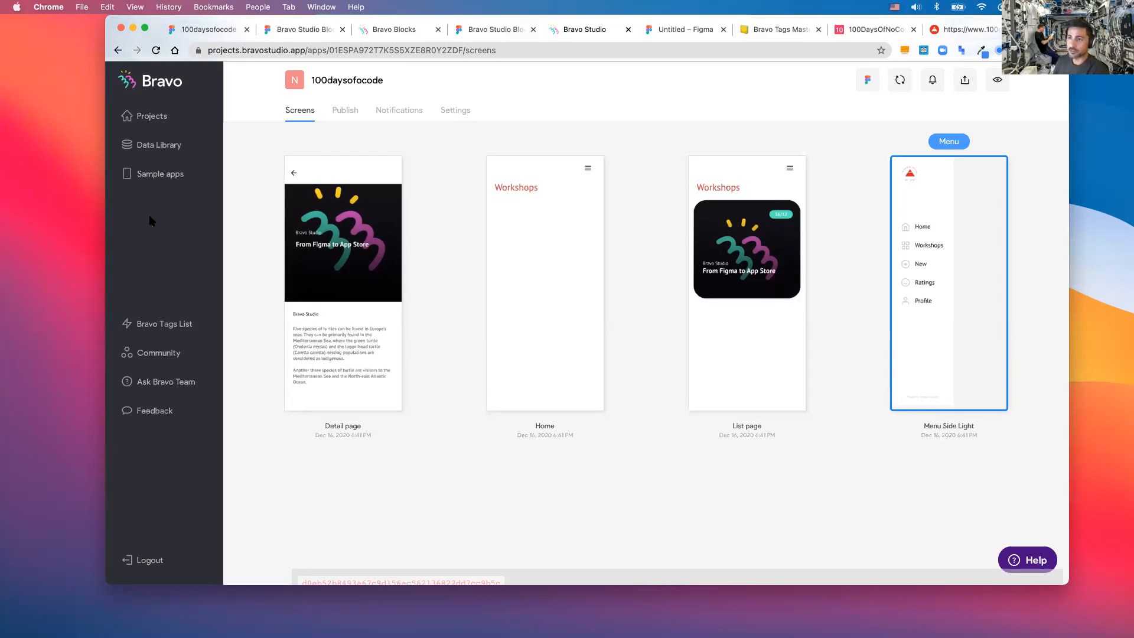
click(166, 151)
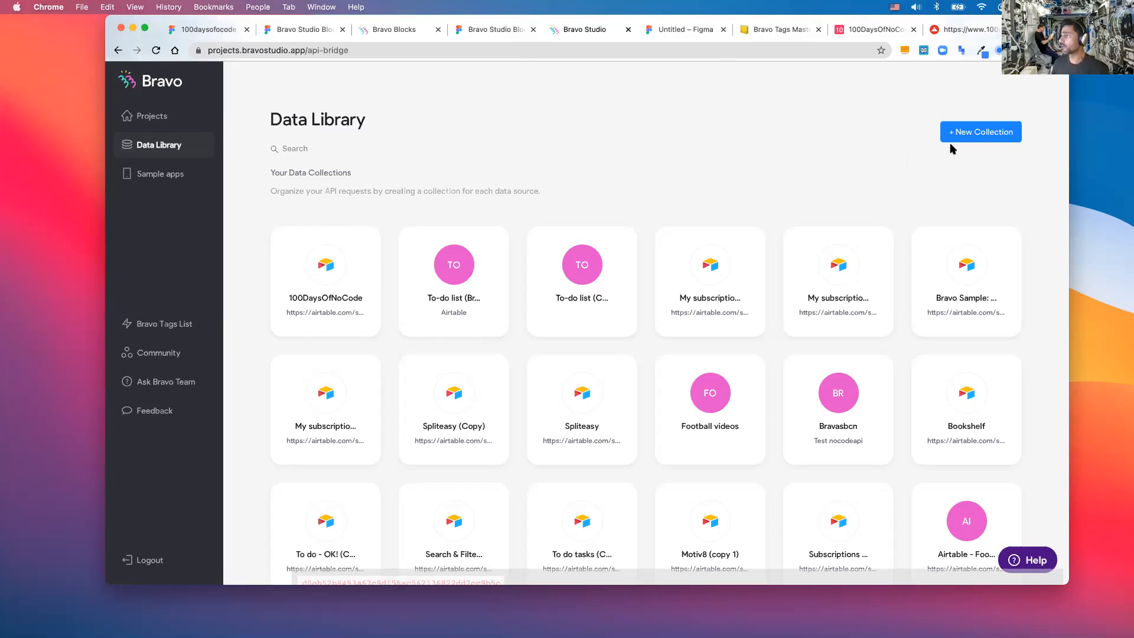
- Start a new Airtable data collection and copy the 100DaysOfNoCode base's read-only share link
click(979, 132)
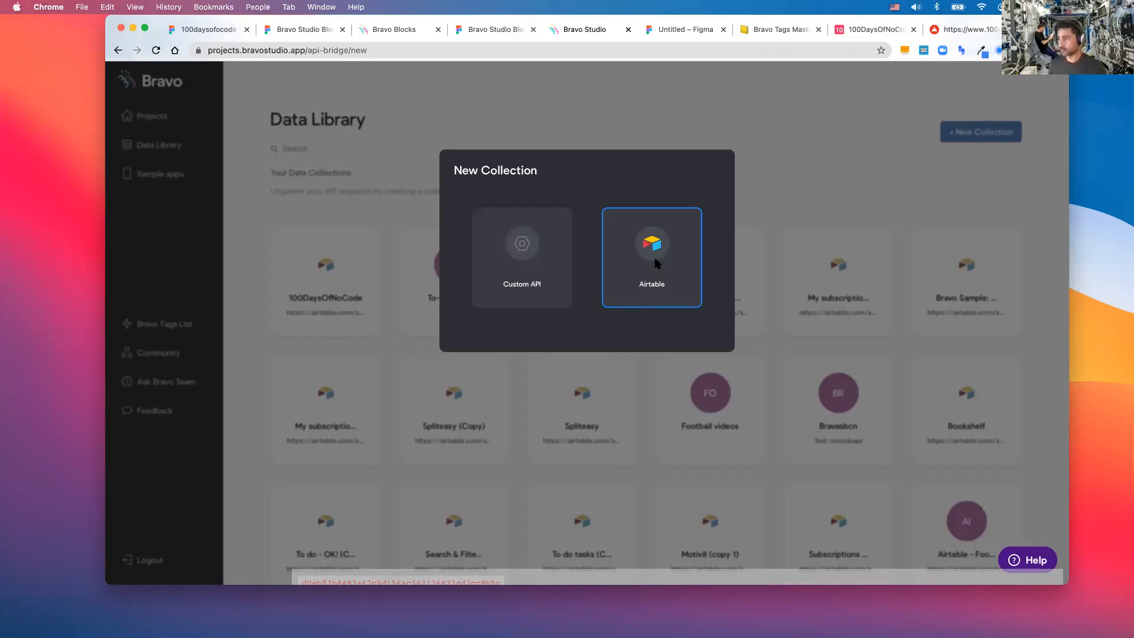
click(657, 263)
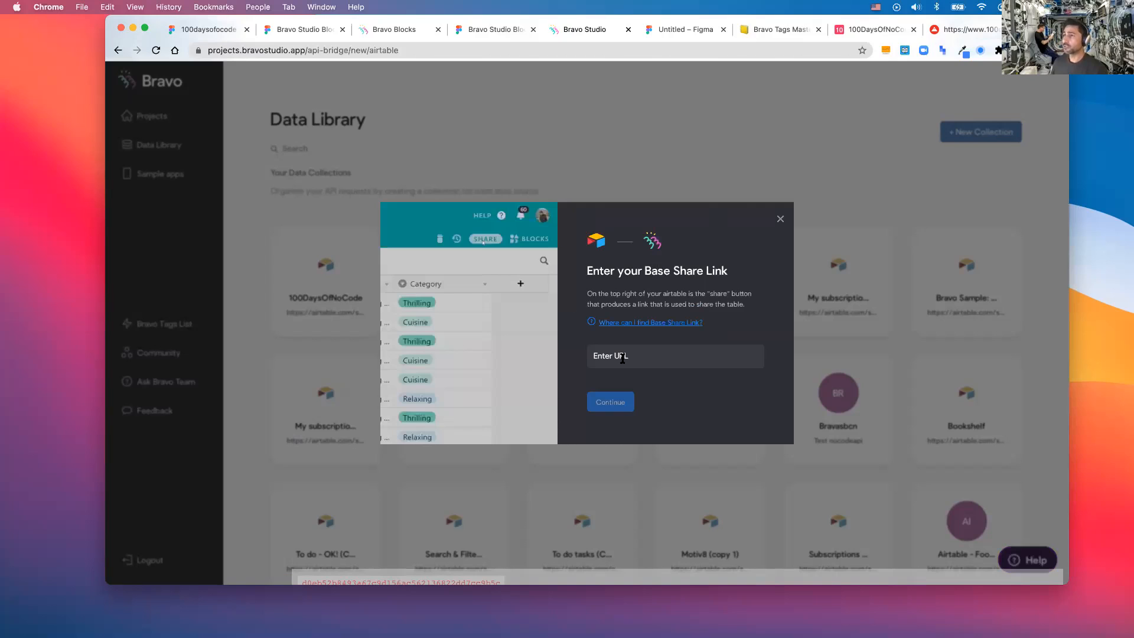
click(874, 32)
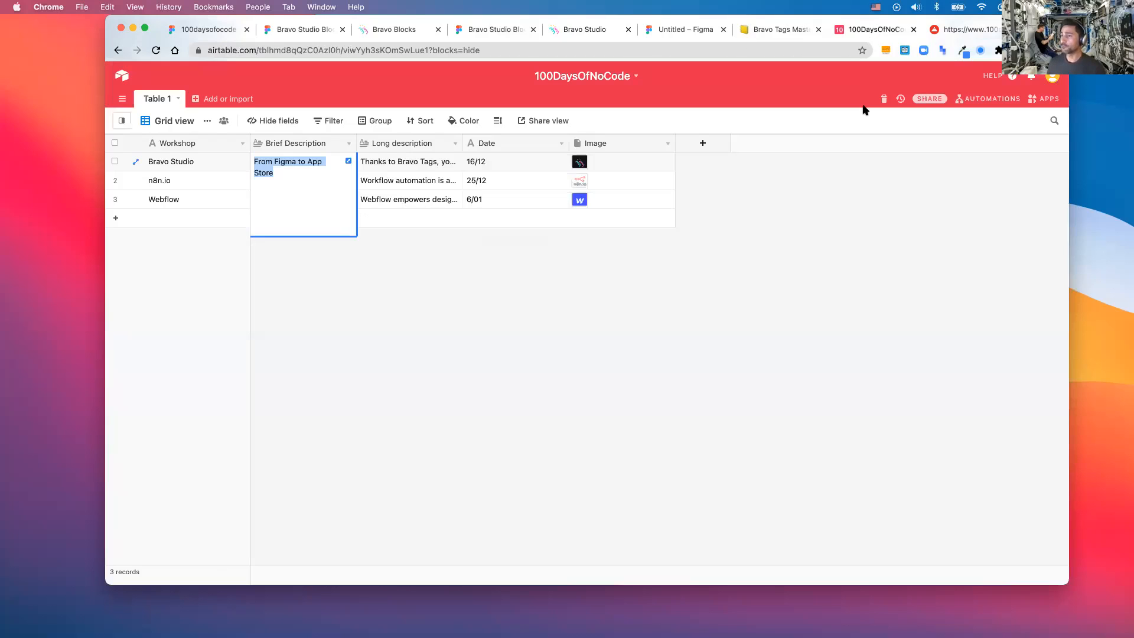
click(930, 99)
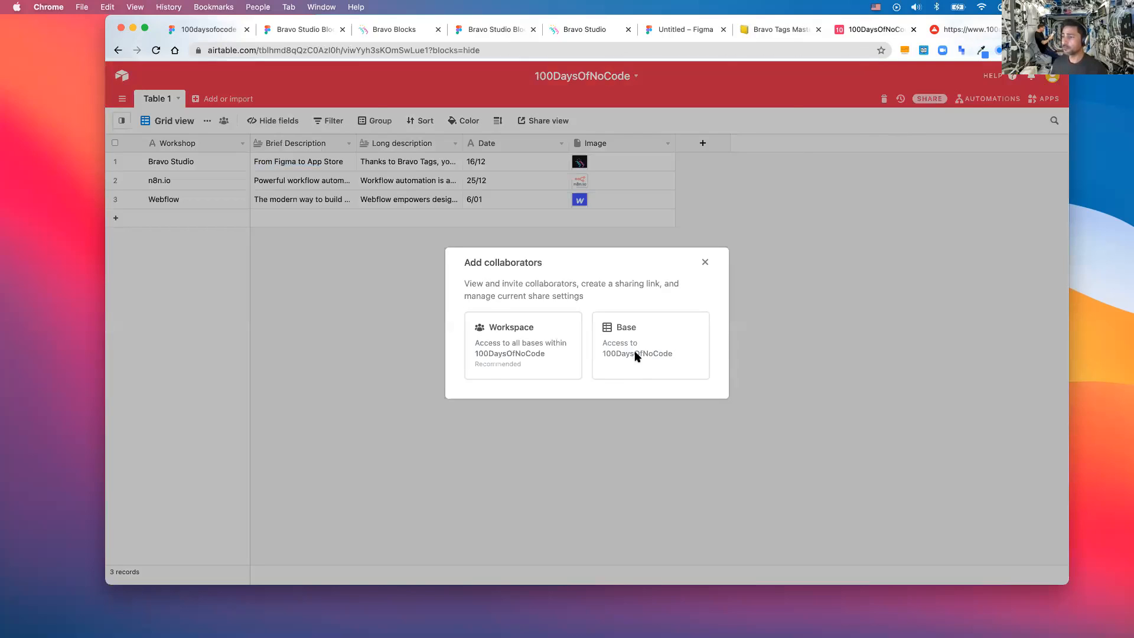
click(634, 357)
click(559, 402)
key(super+c)
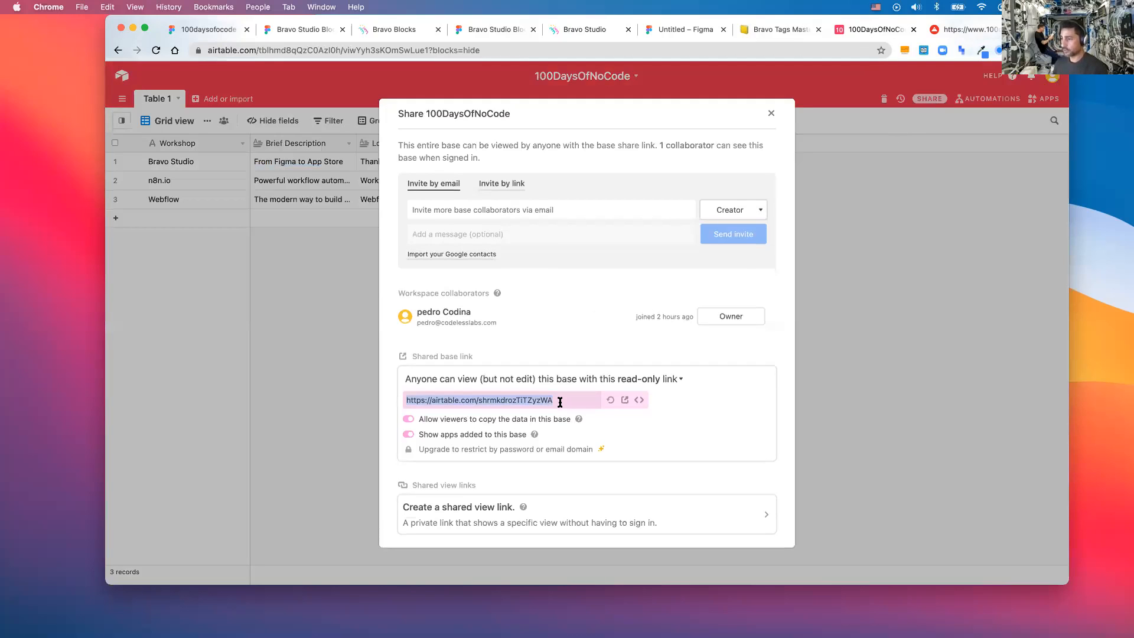
click(772, 71)
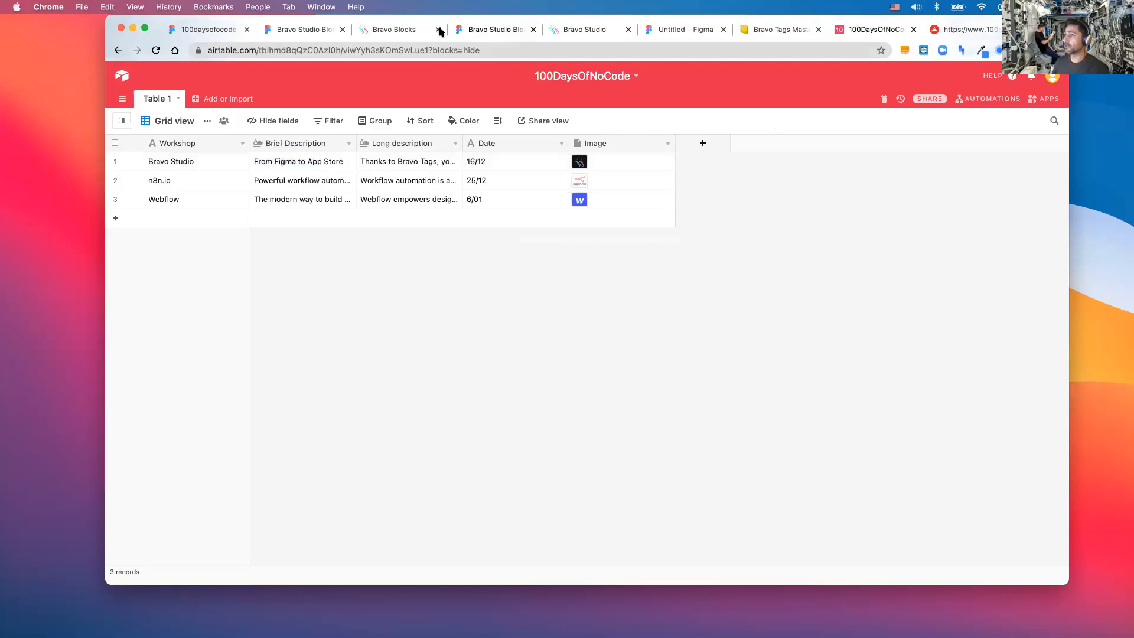
- Paste the base share link into Bravo's form and continue to the API key step
click(557, 29)
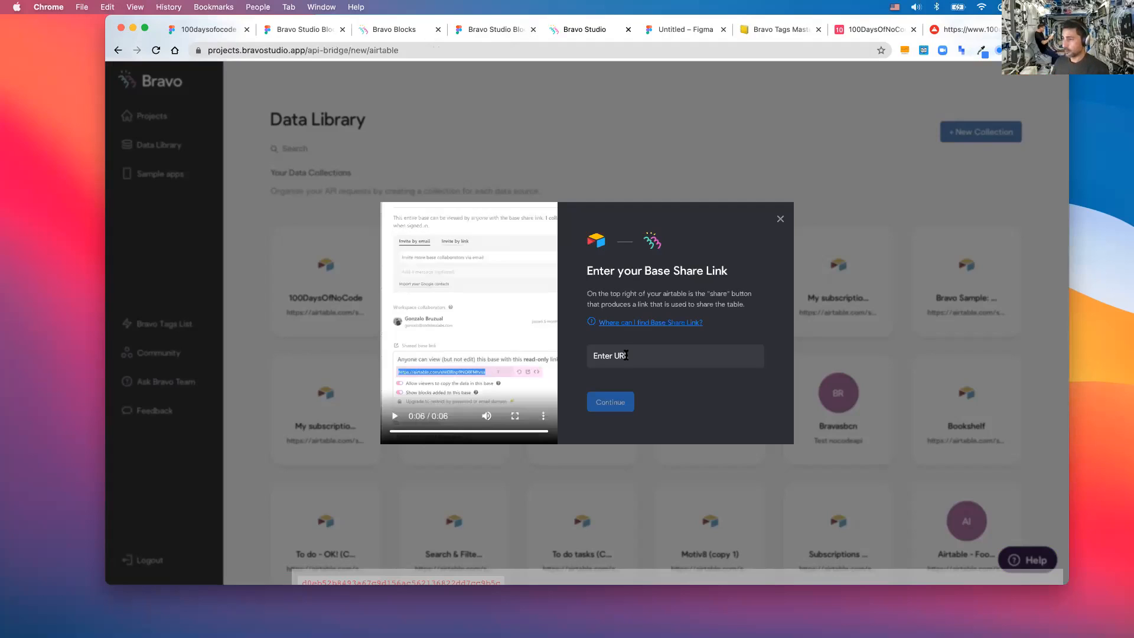
click(626, 355)
key(super+v)
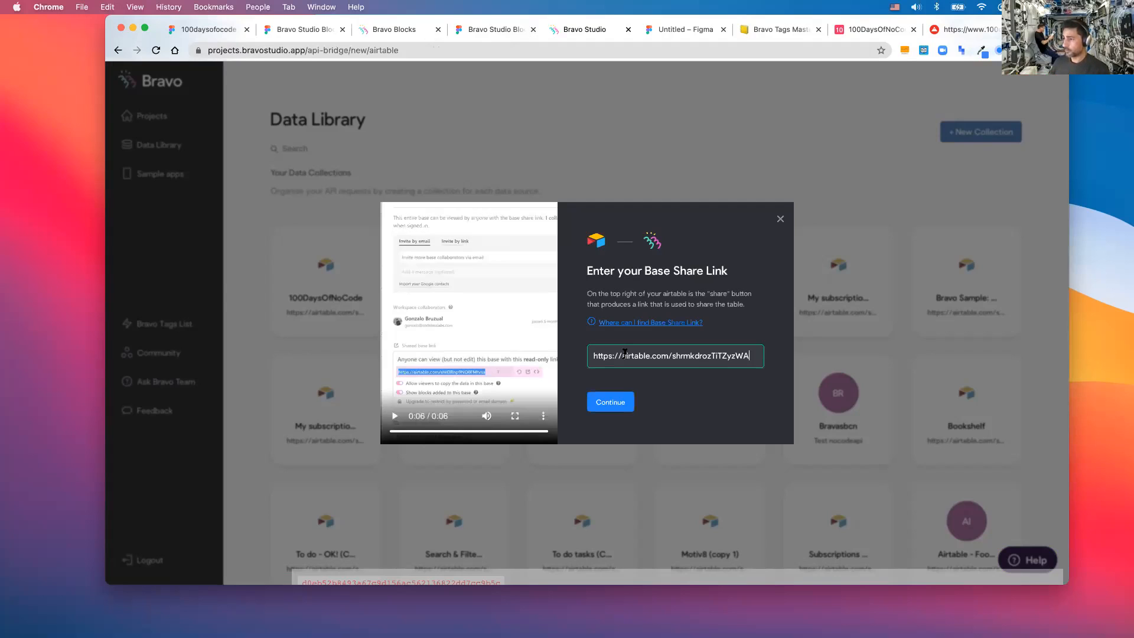
click(613, 402)
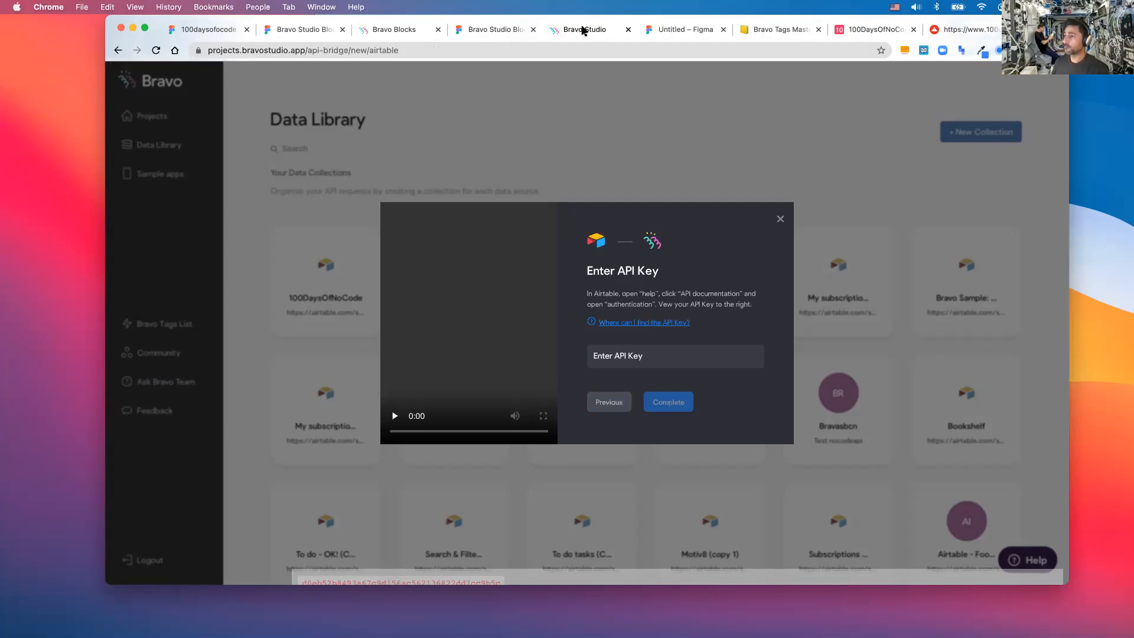
- Copy the personal API key from the Airtable account overview page
click(851, 30)
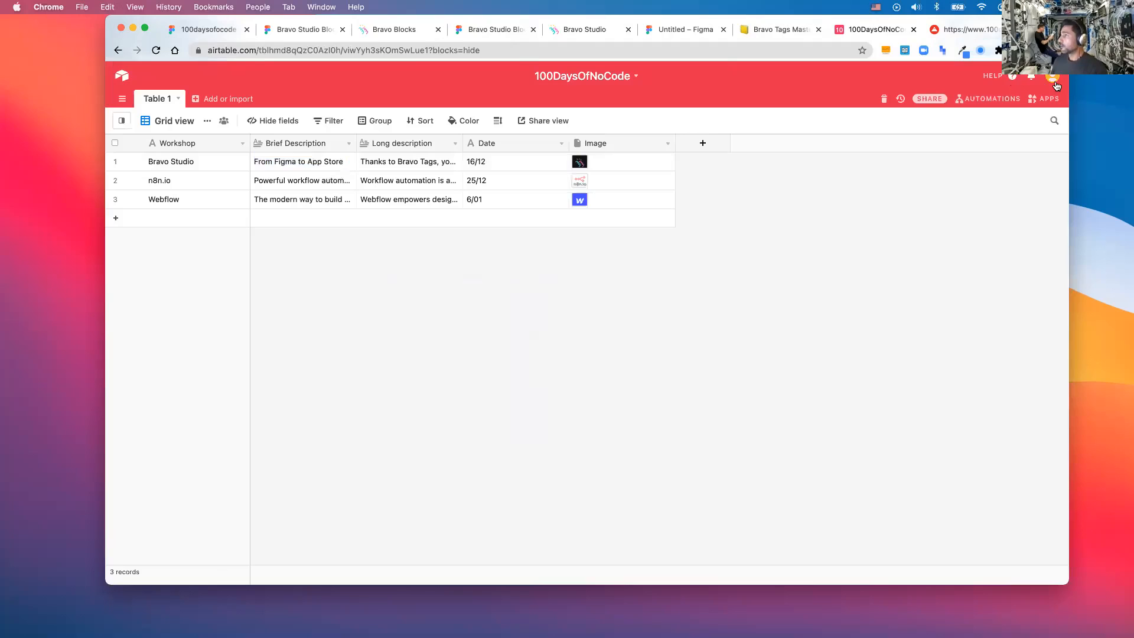
click(1054, 80)
click(990, 127)
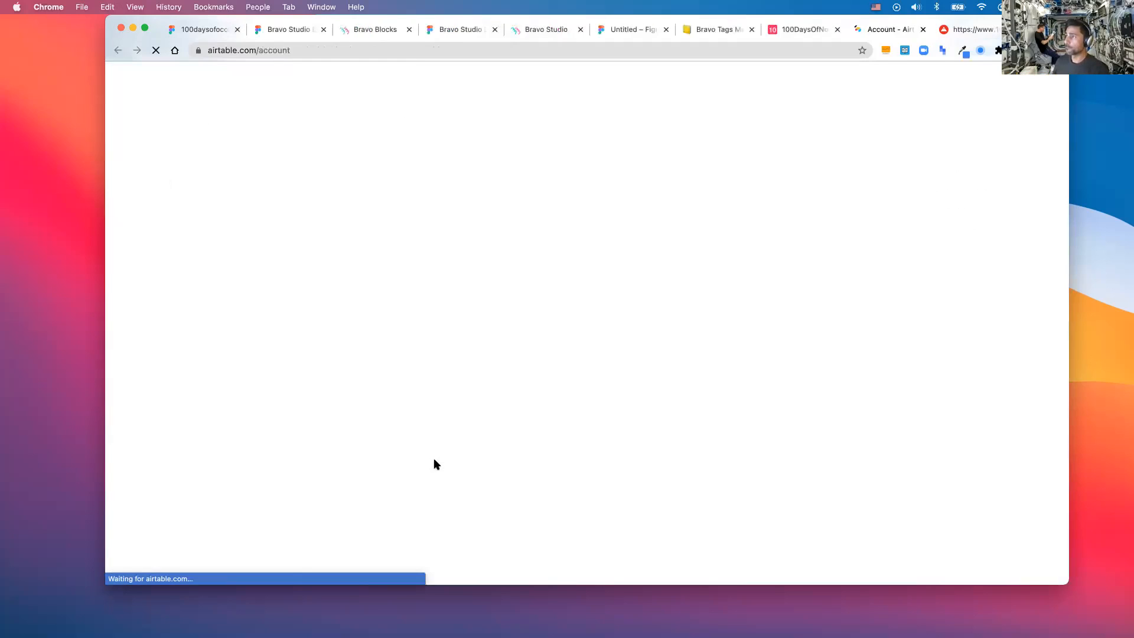
click(472, 496)
key(super+c)
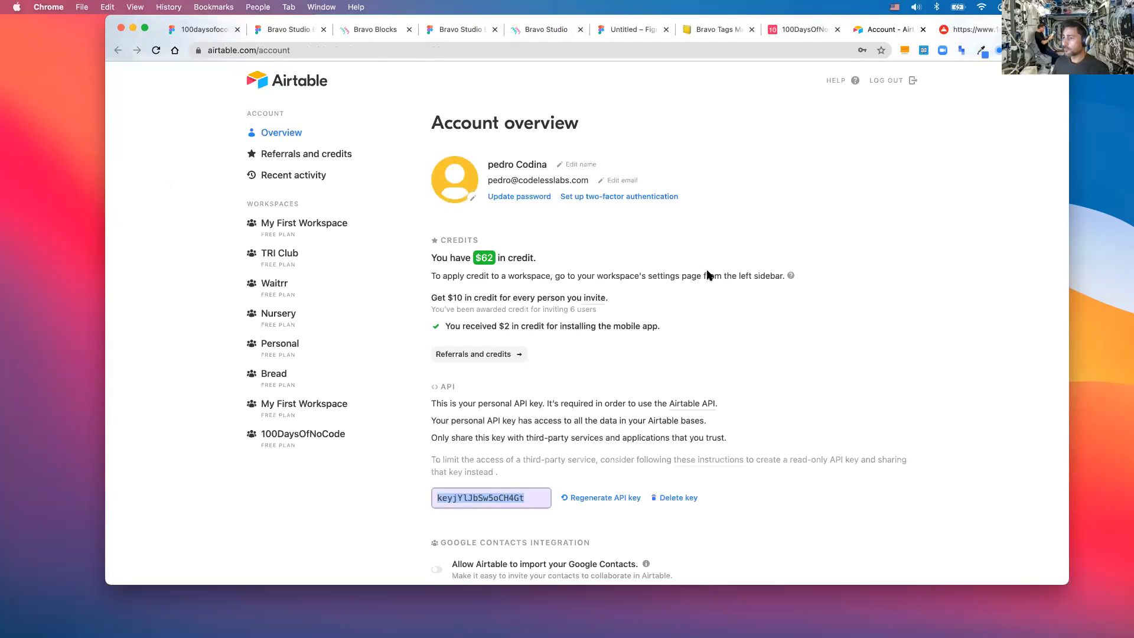
- Paste the API key to connect the base, creating 100DaysOfNoCode (copy 1) with Detail and List requests
click(708, 272)
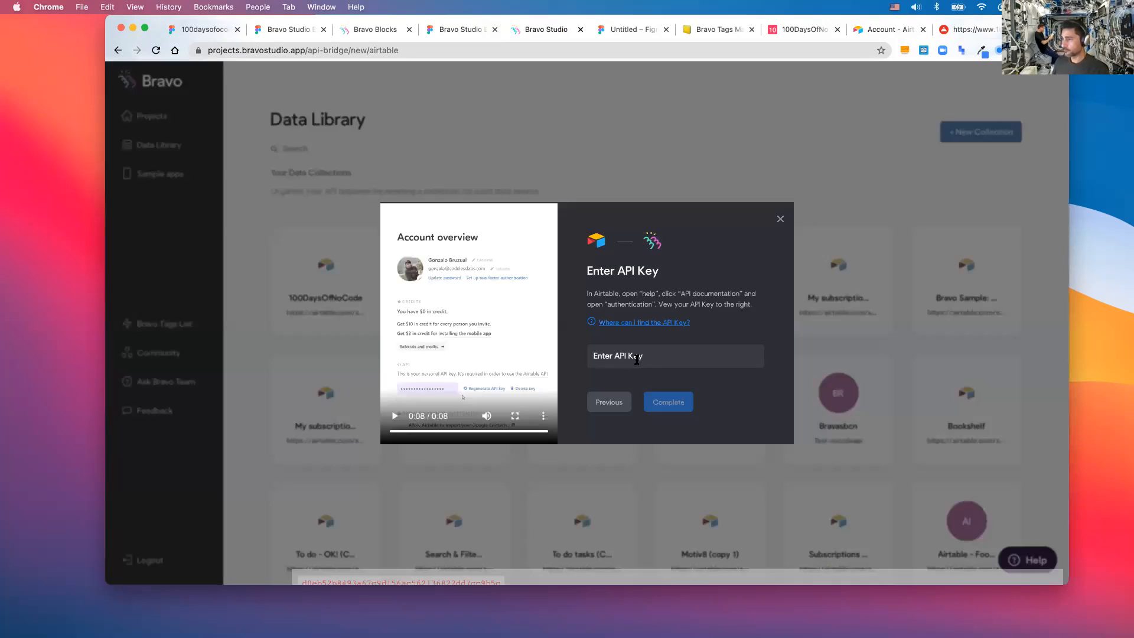
click(635, 359)
key(super+v)
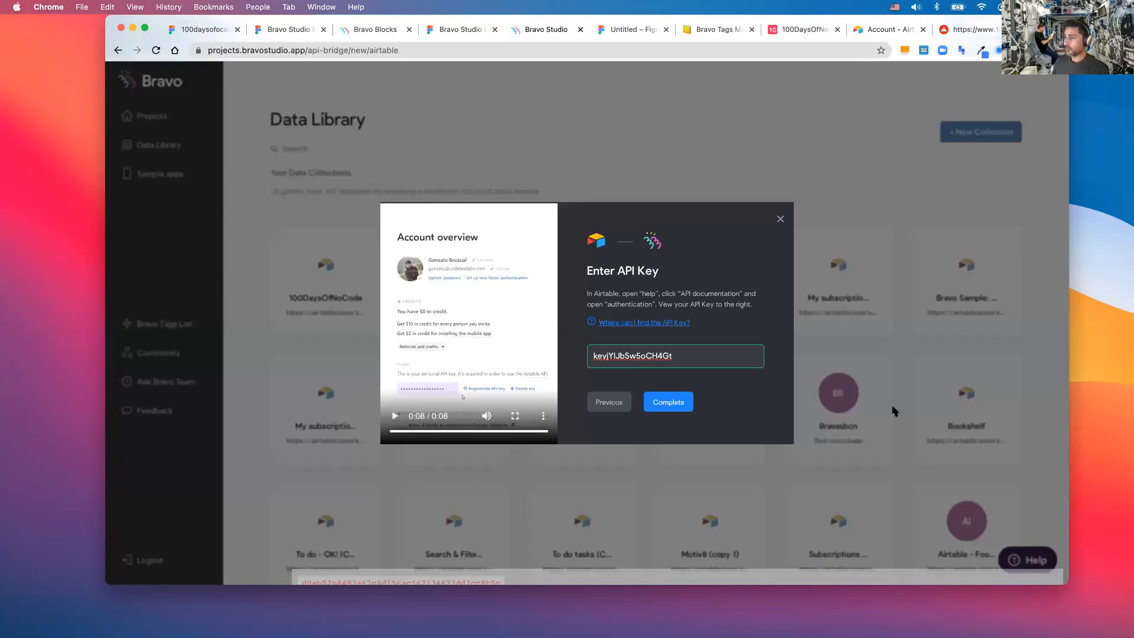
key(Return)
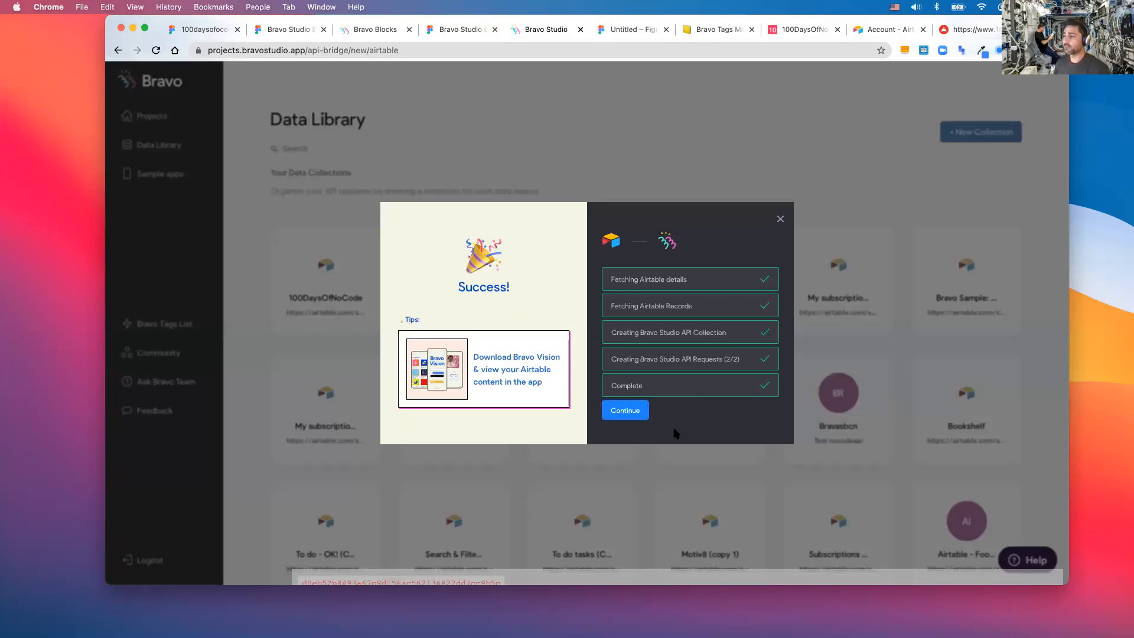
click(640, 414)
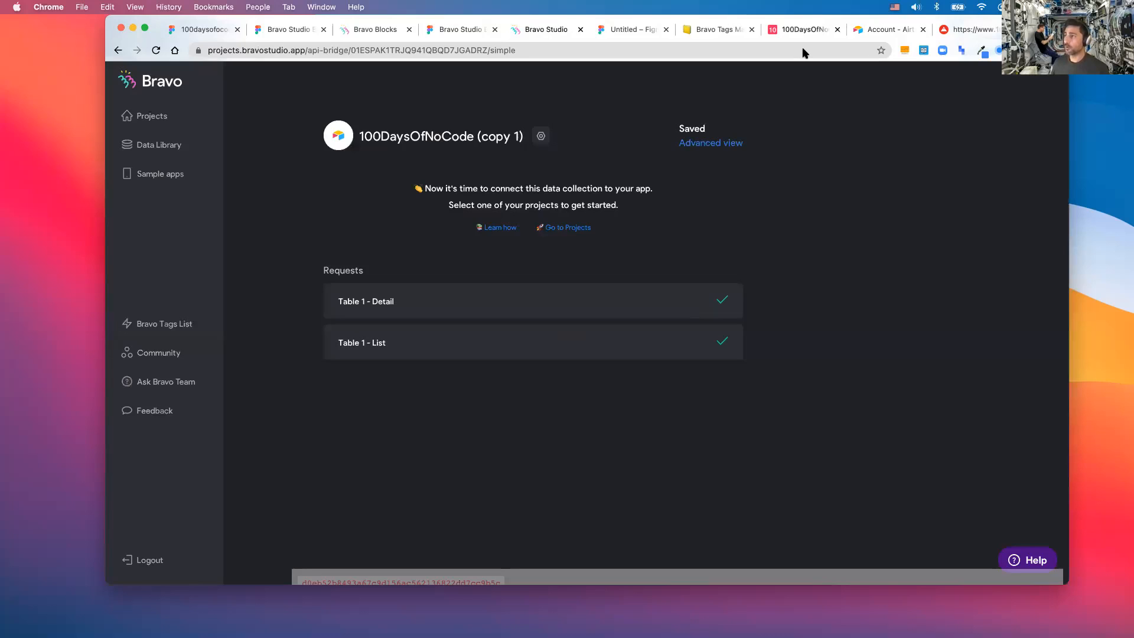
click(810, 32)
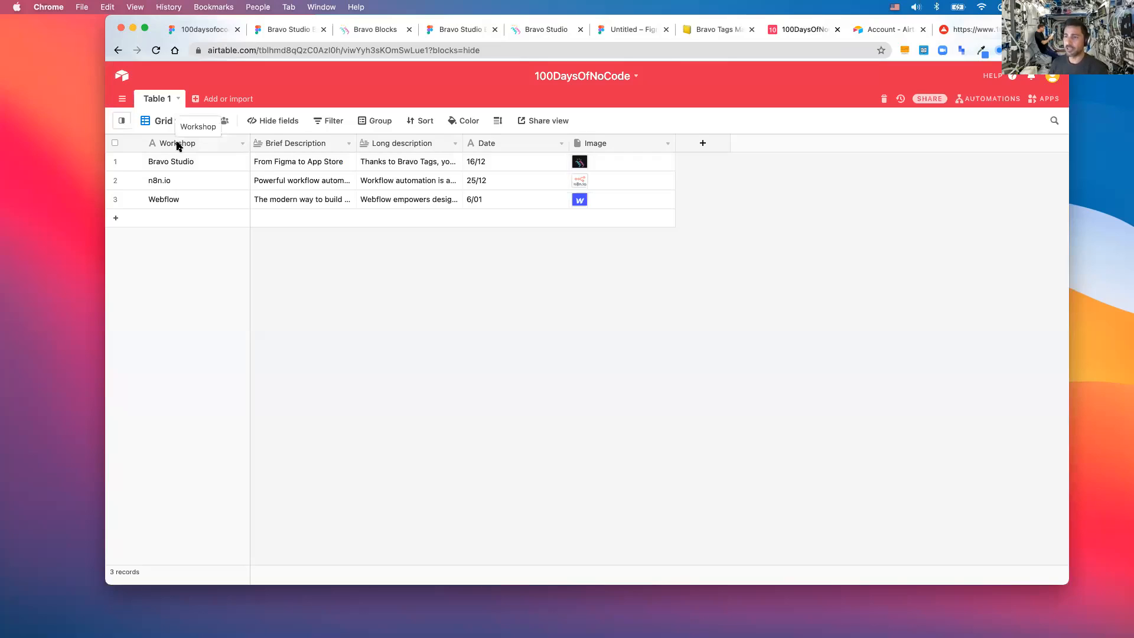
click(151, 120)
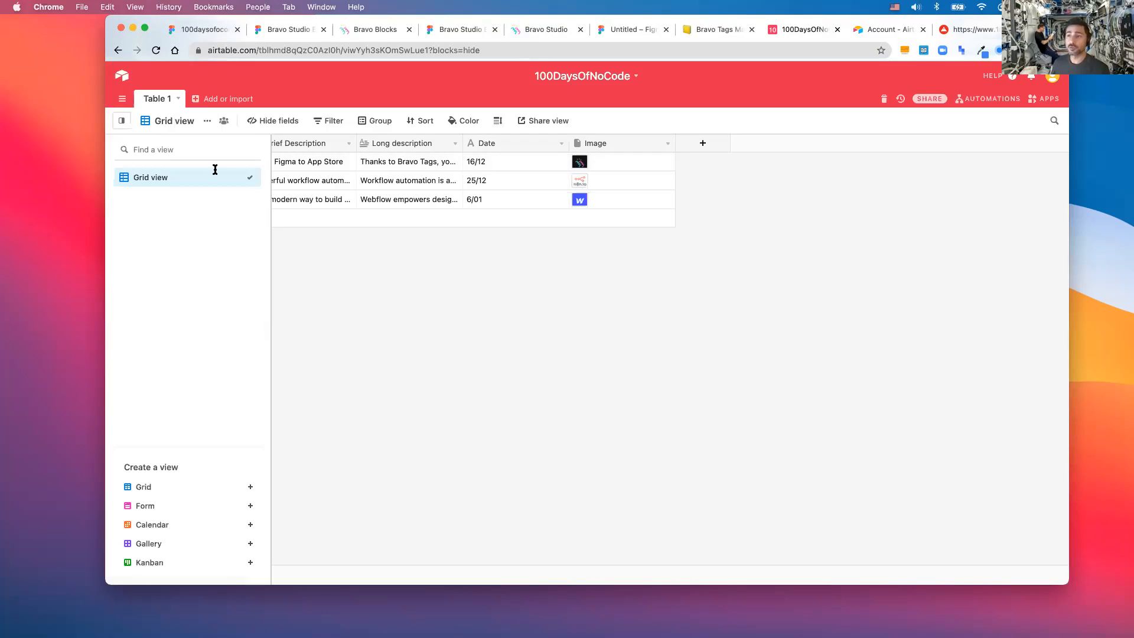
click(342, 261)
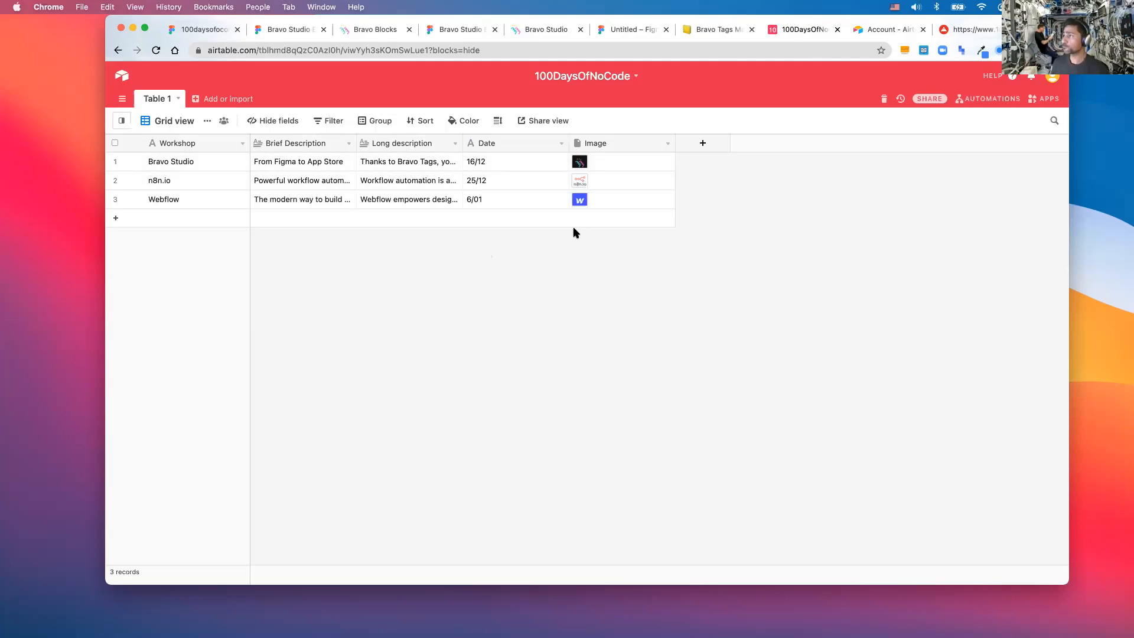
scroll(826, 108, up, 2)
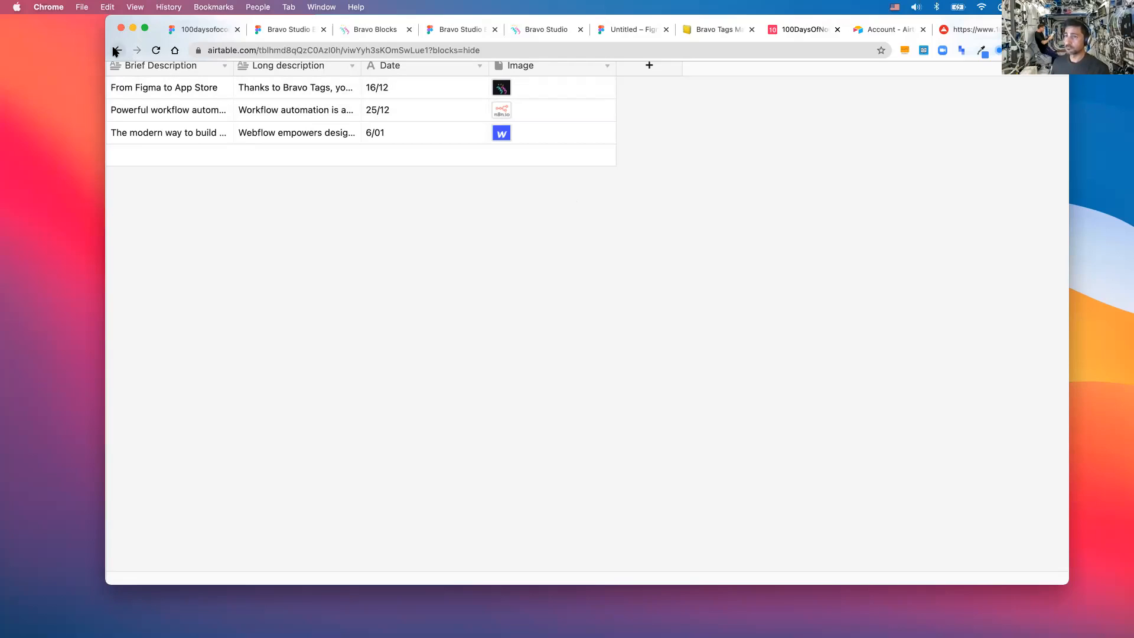
click(156, 51)
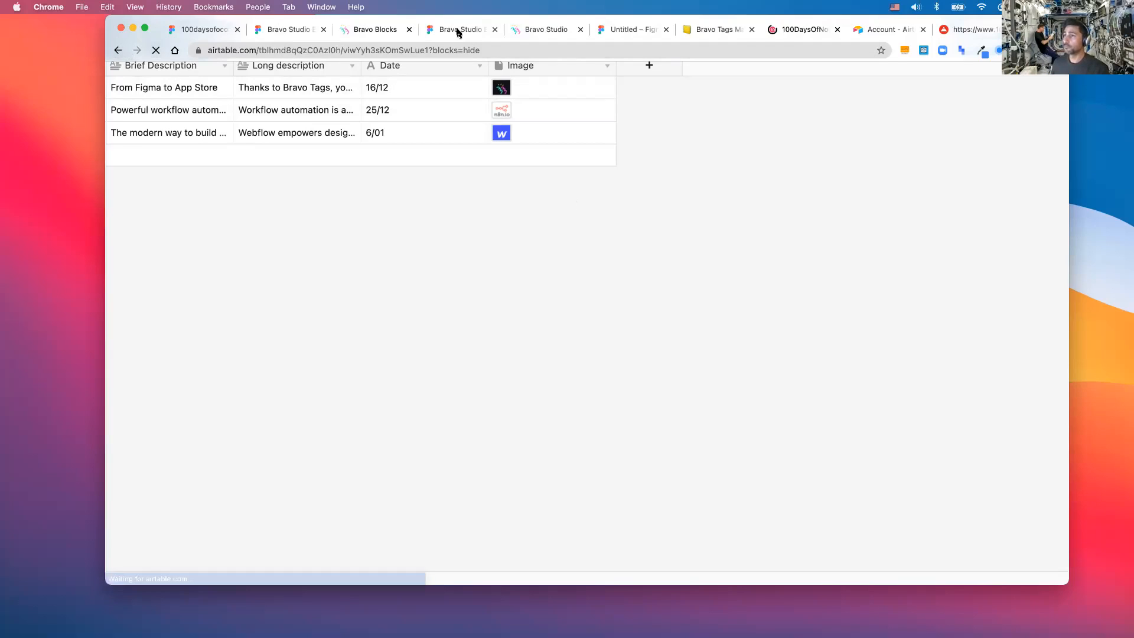
- Open the collection's Advanced view and scroll through the Table 1 - Detail response fields
click(372, 34)
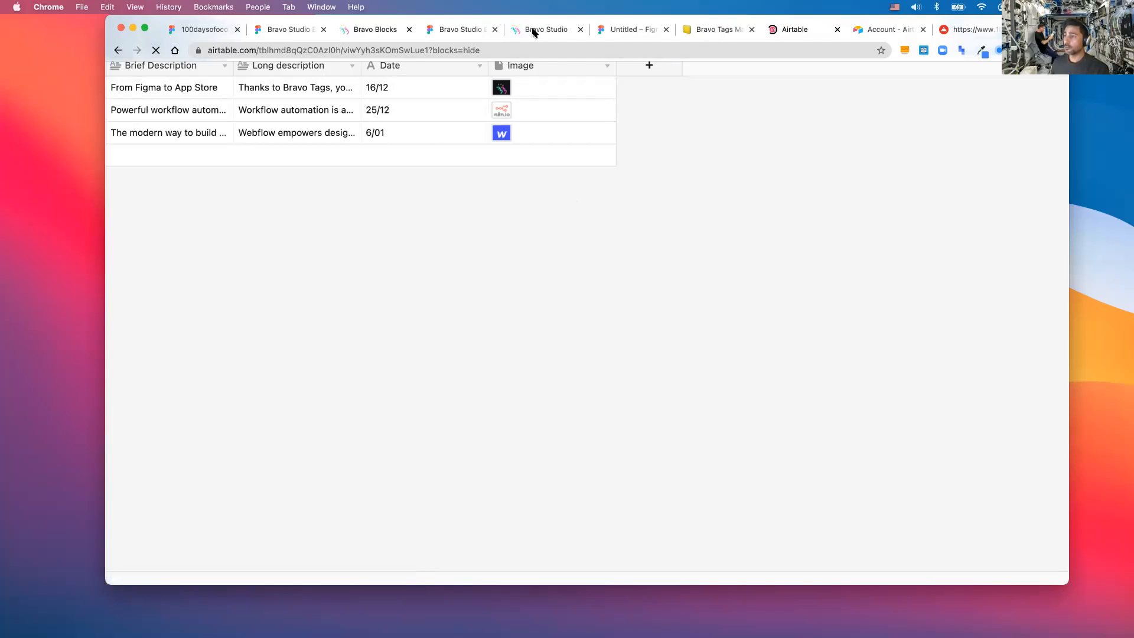
click(532, 33)
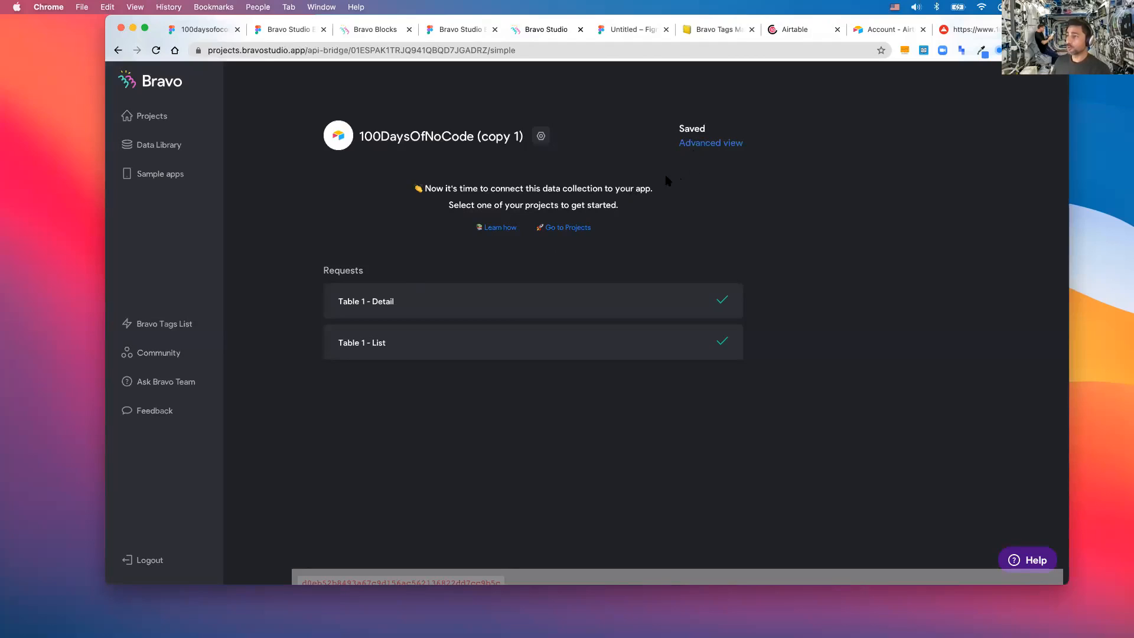
click(692, 147)
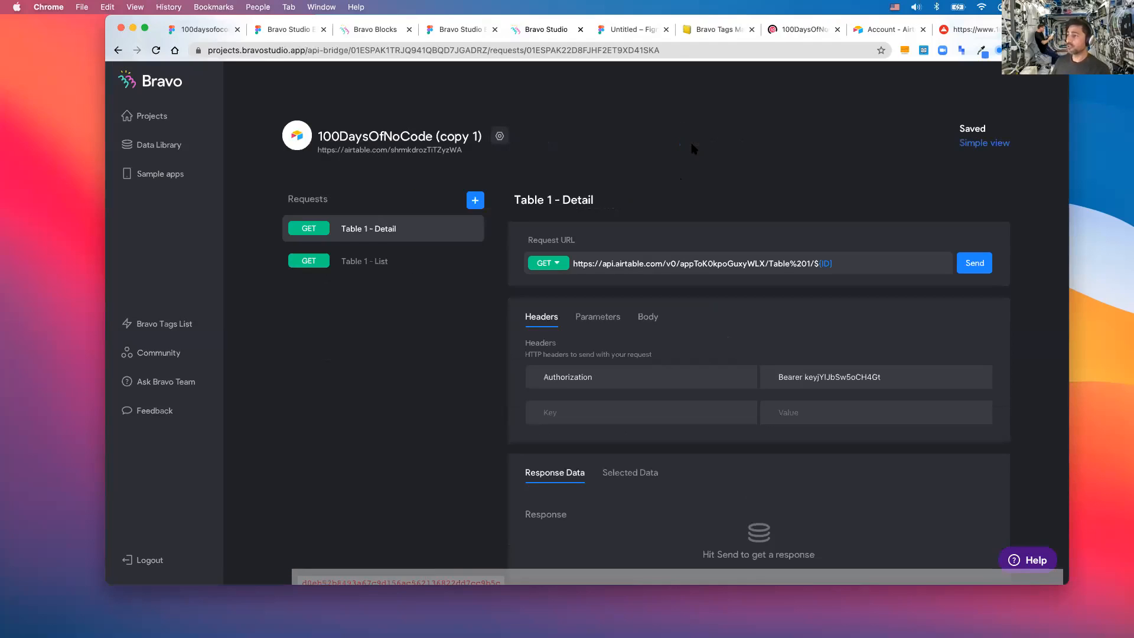
scroll(691, 148, down, 3)
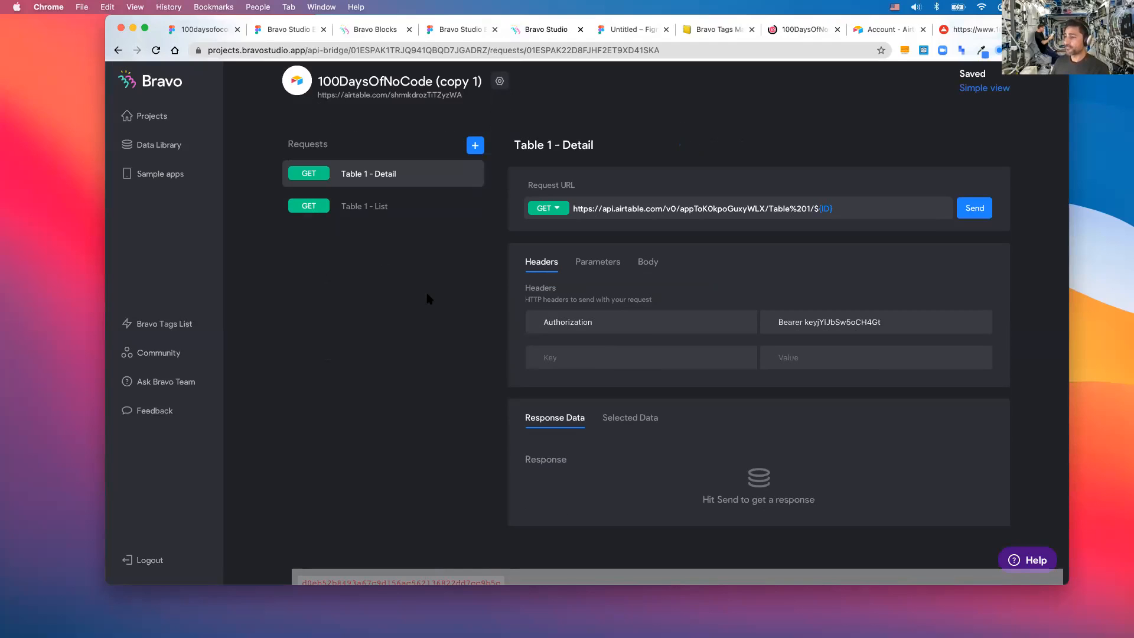
scroll(540, 268, down, 5)
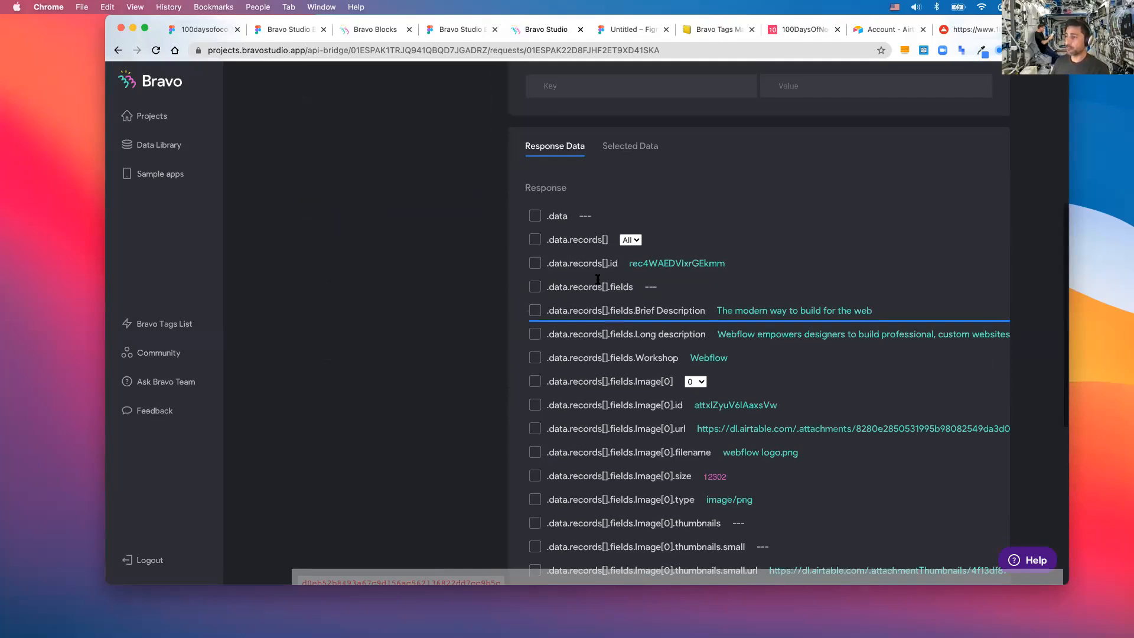
scroll(601, 279, down, 1)
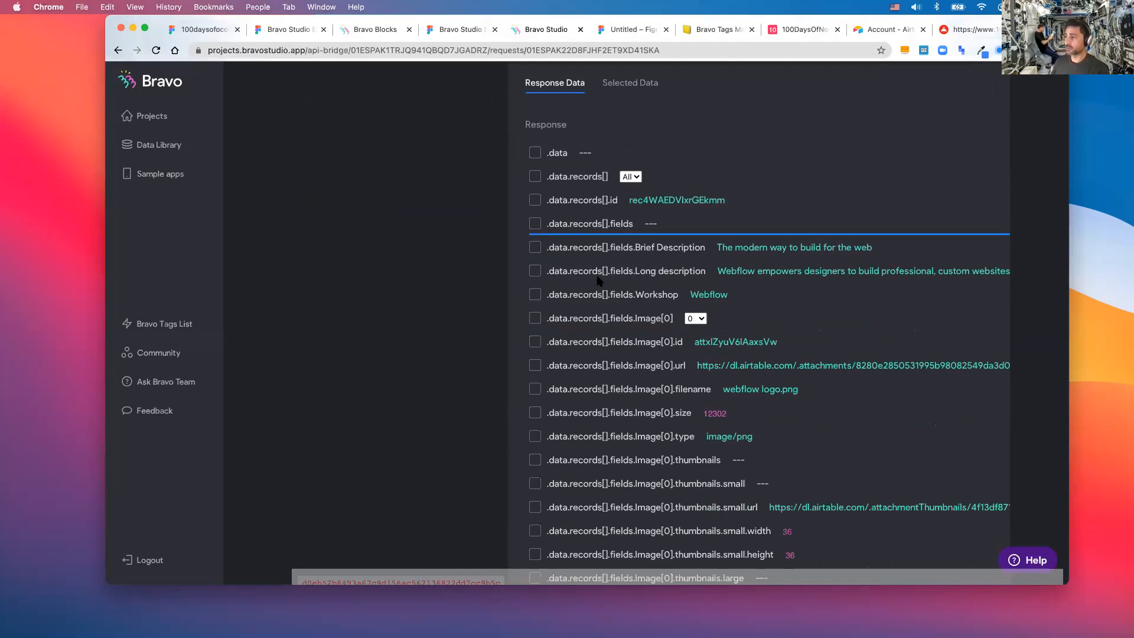
scroll(598, 280, up, 5)
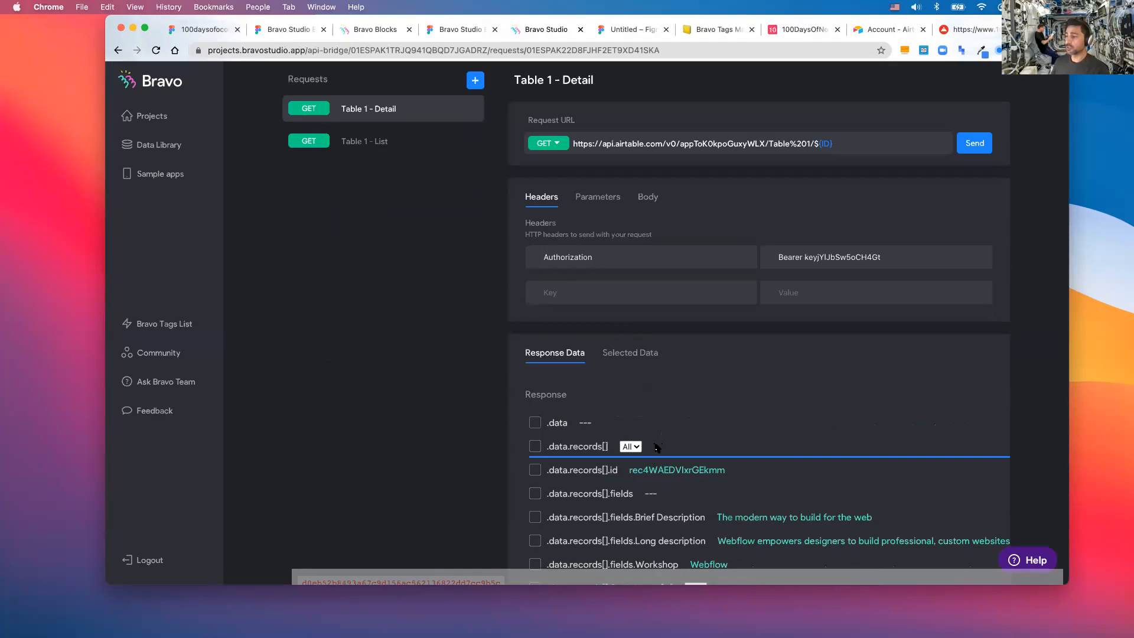
scroll(643, 234, down, 1)
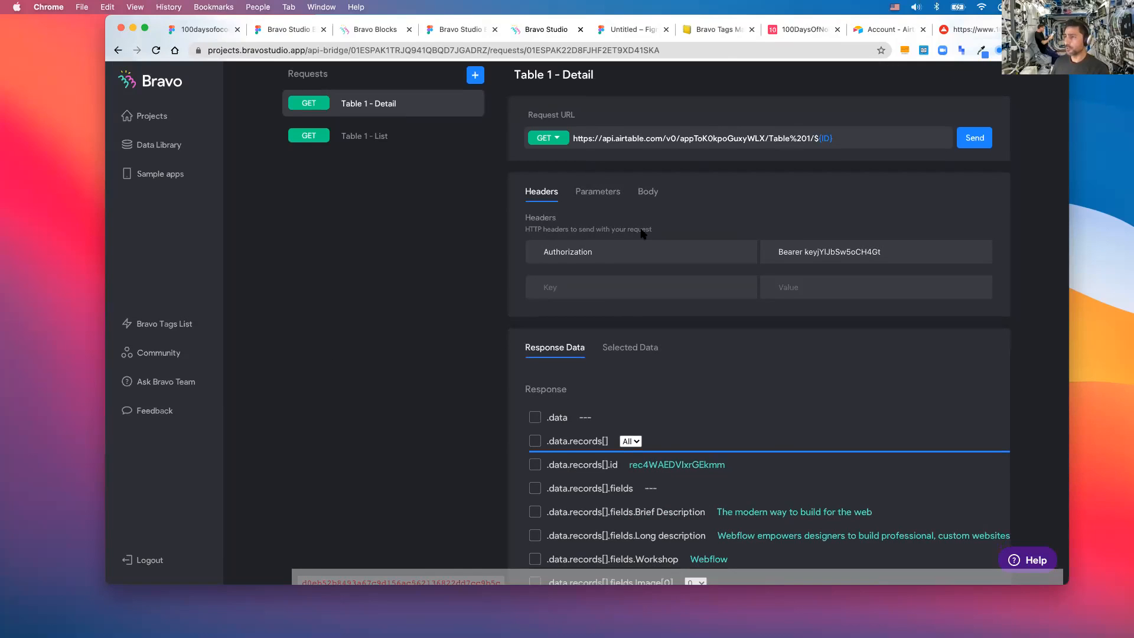
scroll(641, 230, down, 4)
- Leave all .data.records[] entries included and reopen 100DaysOfNoCode (copy 1) from the Data Library
click(633, 230)
click(633, 230)
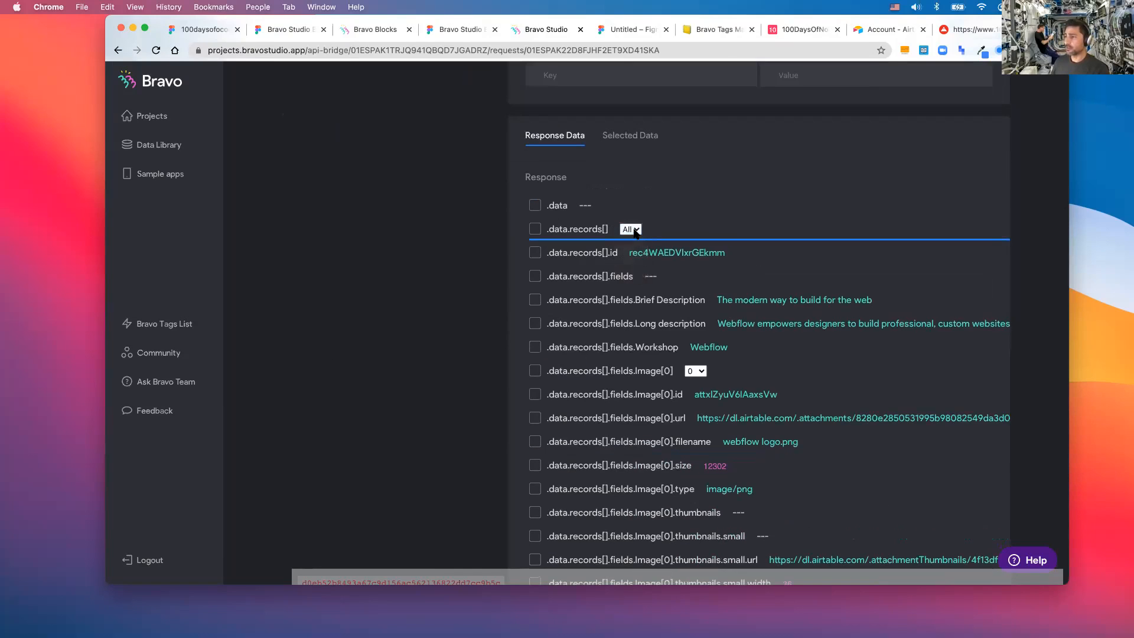
click(535, 229)
click(535, 229)
scroll(405, 245, up, 1)
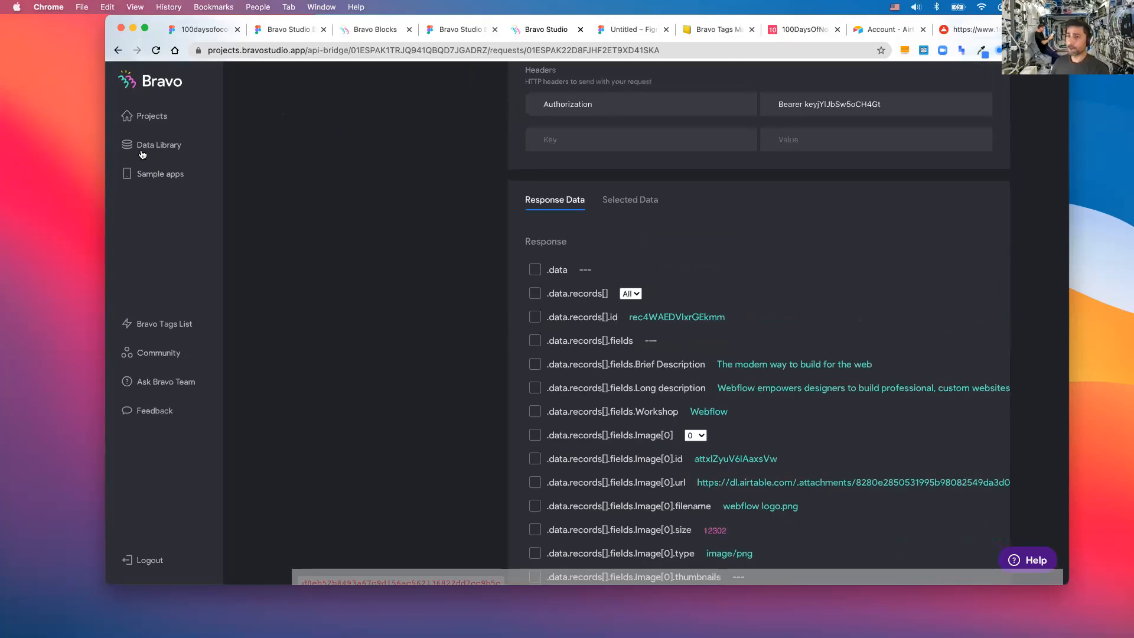
click(142, 154)
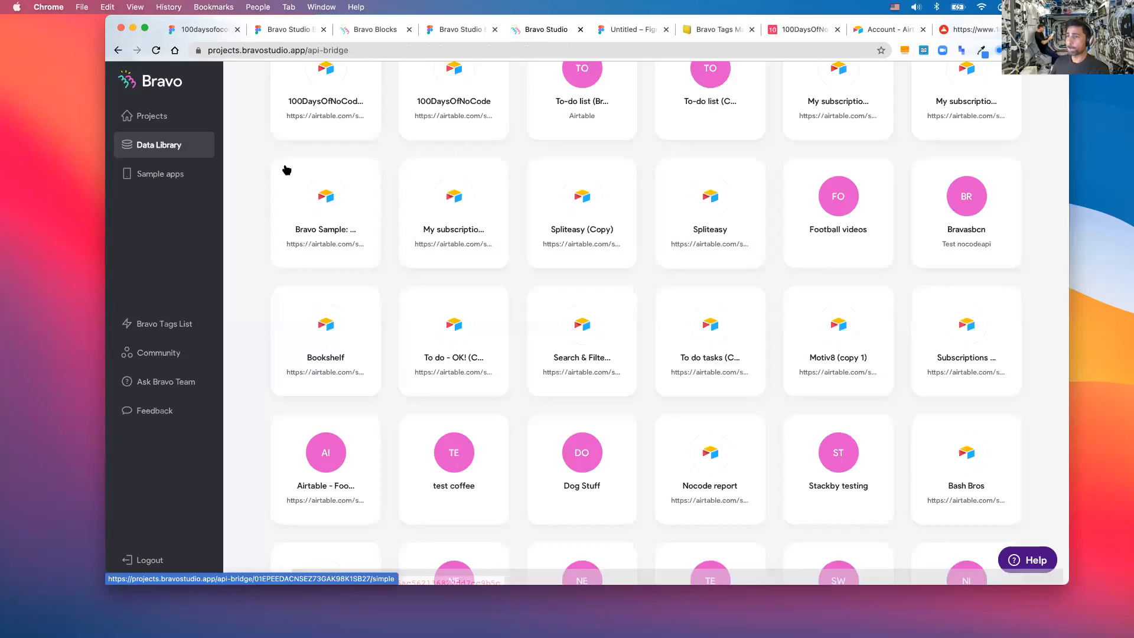
click(393, 310)
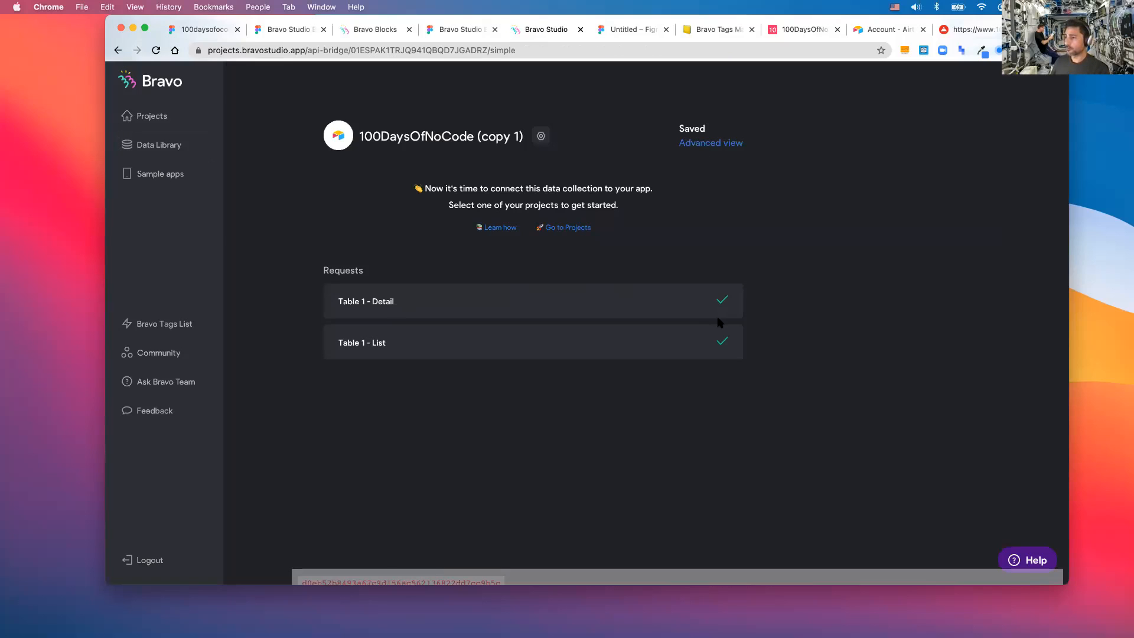
- Review the copy collection's Table 1 - List and Table 1 - Detail requests in Advanced view
click(701, 145)
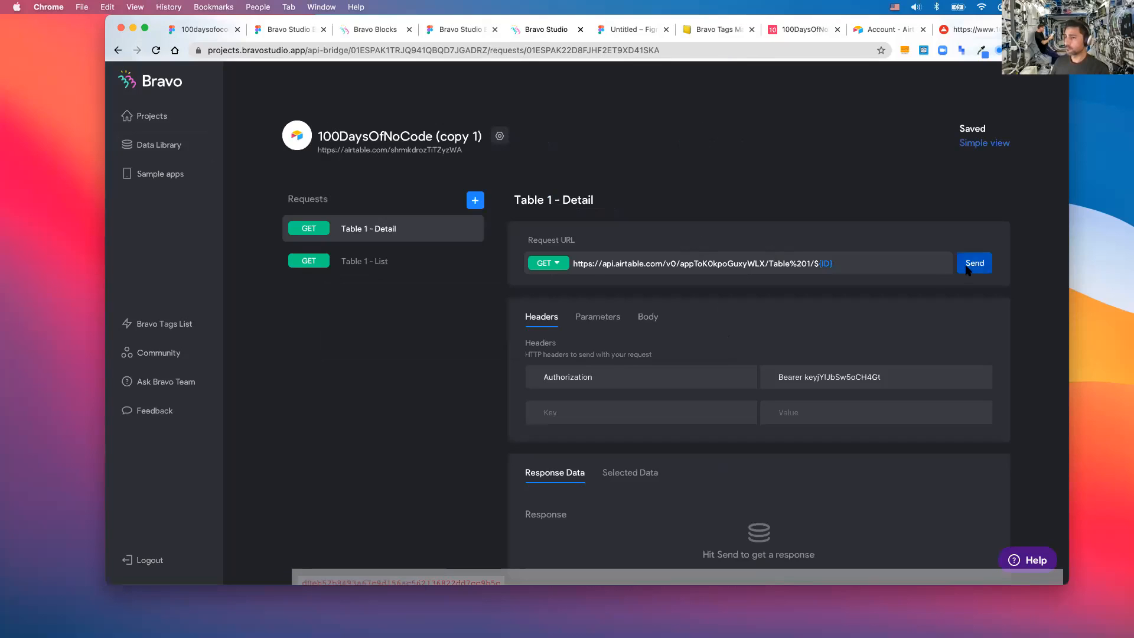
click(399, 262)
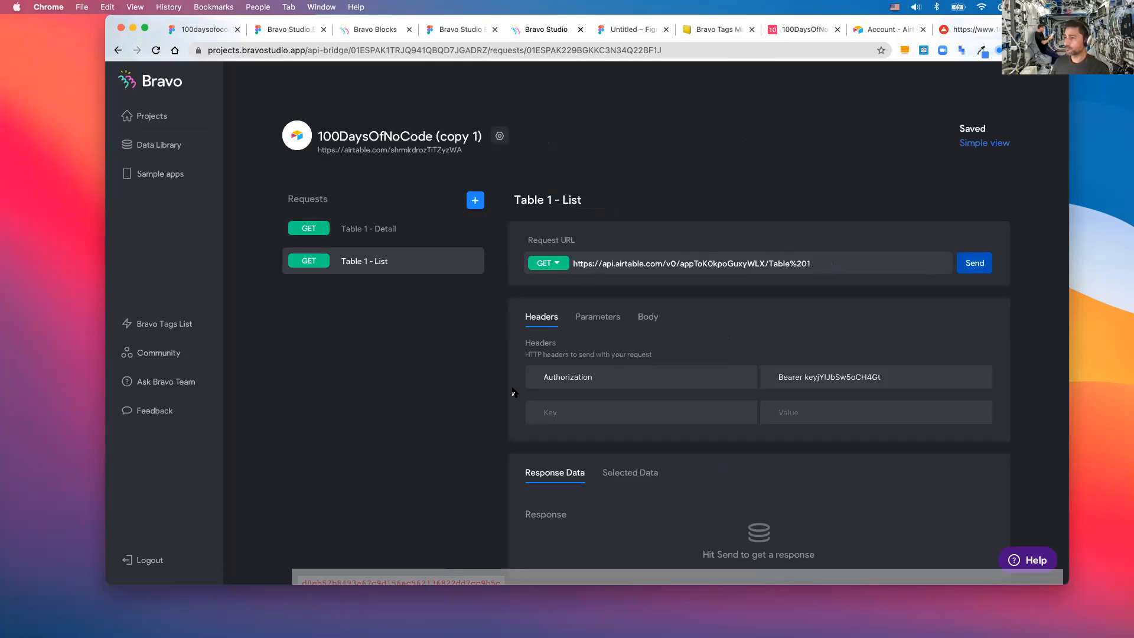
scroll(512, 392, down, 2)
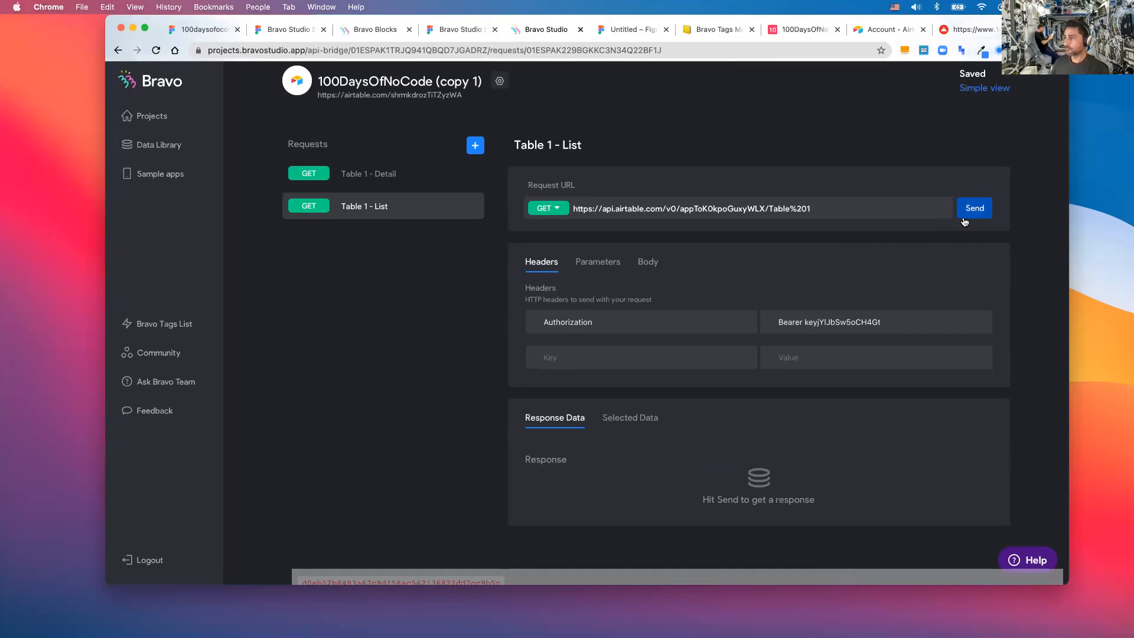
click(374, 174)
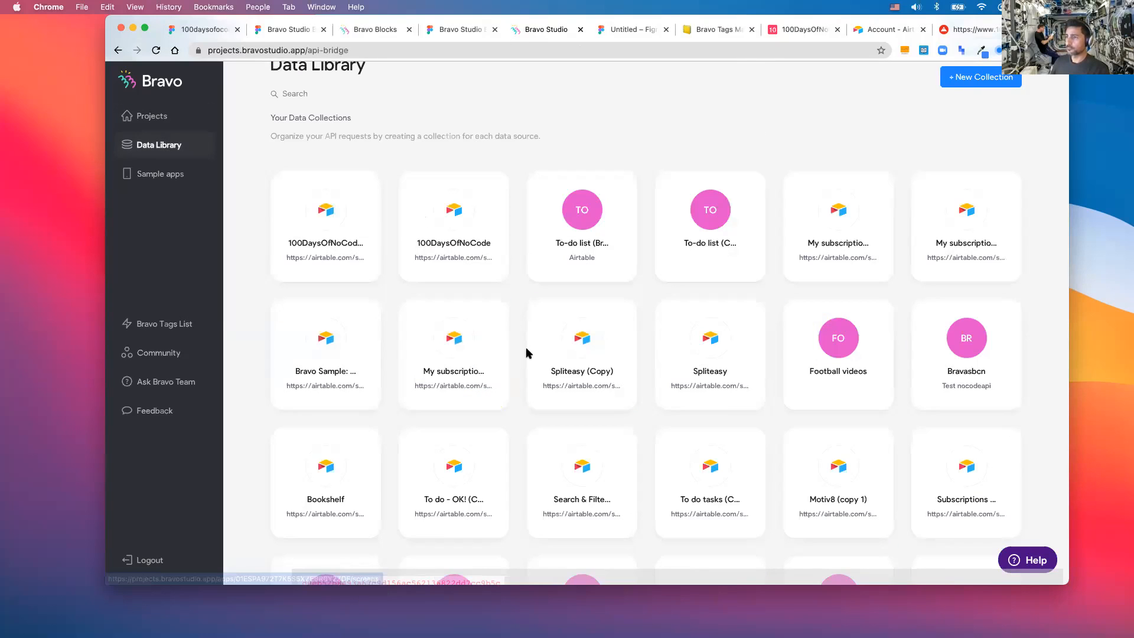
- Open the original collection's Table 1 - Detail request, with its URL ending Table%201/${ID}
click(526, 349)
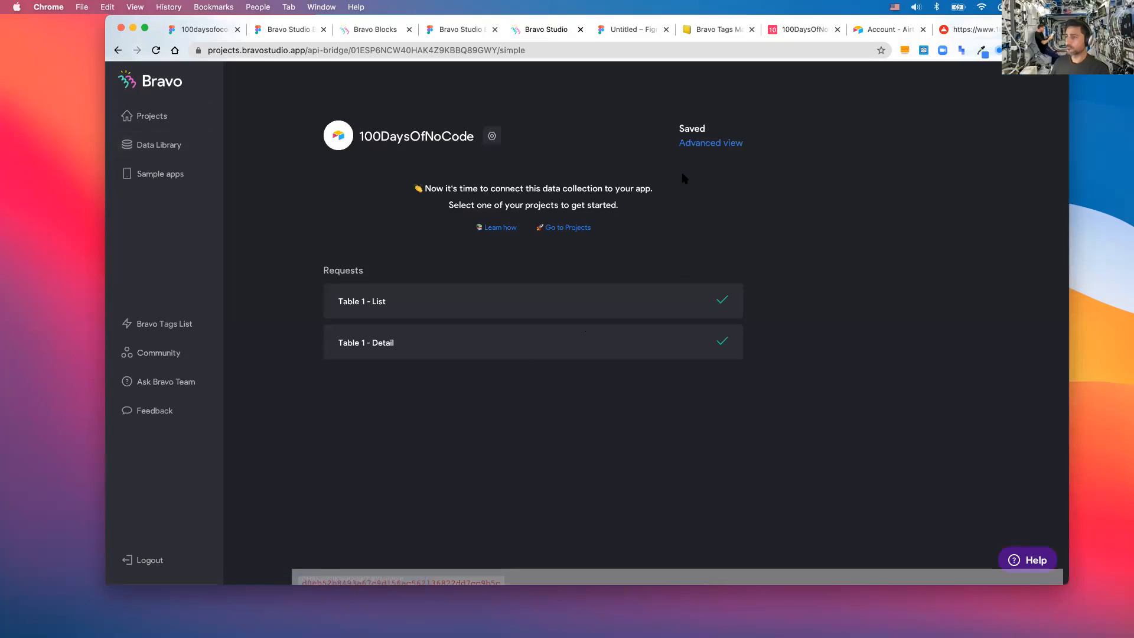
click(692, 145)
click(450, 238)
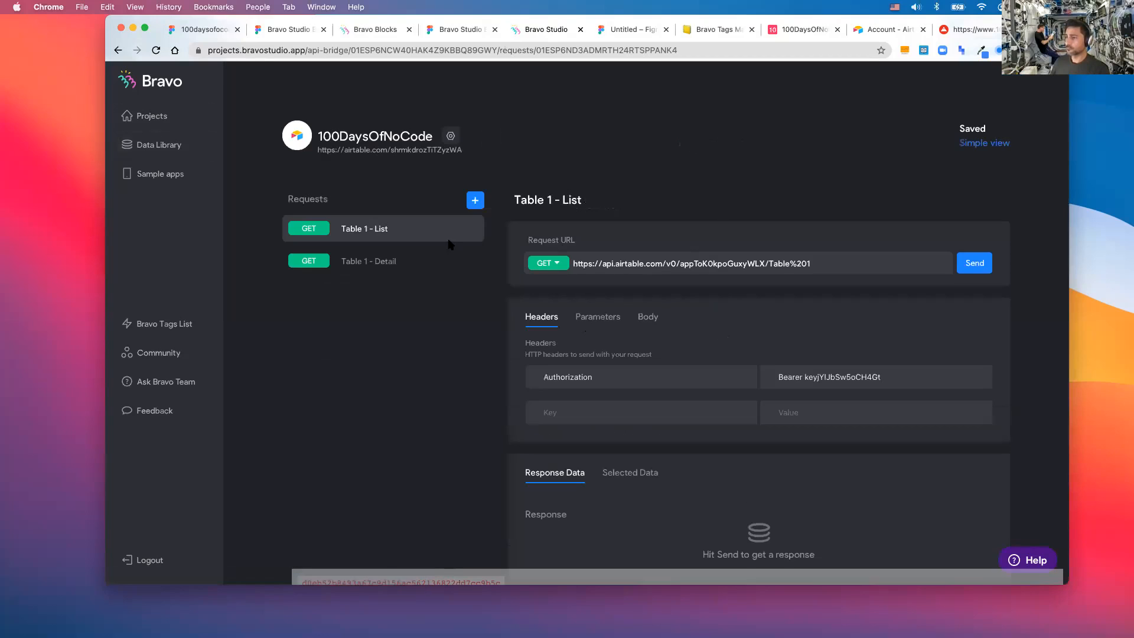
scroll(901, 170, down, 2)
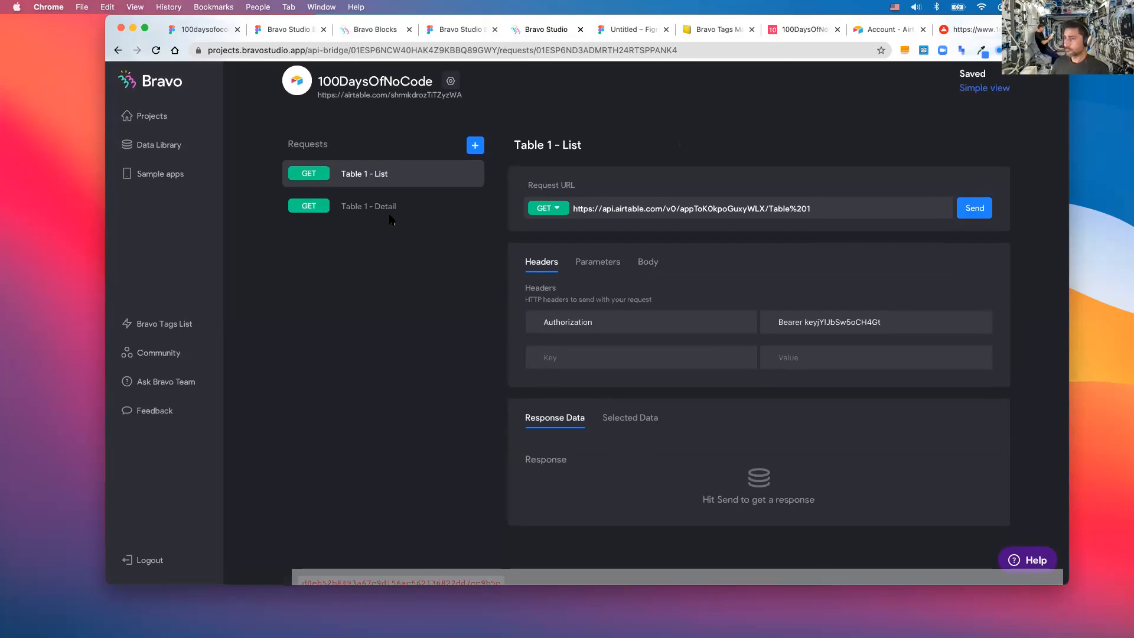
click(360, 202)
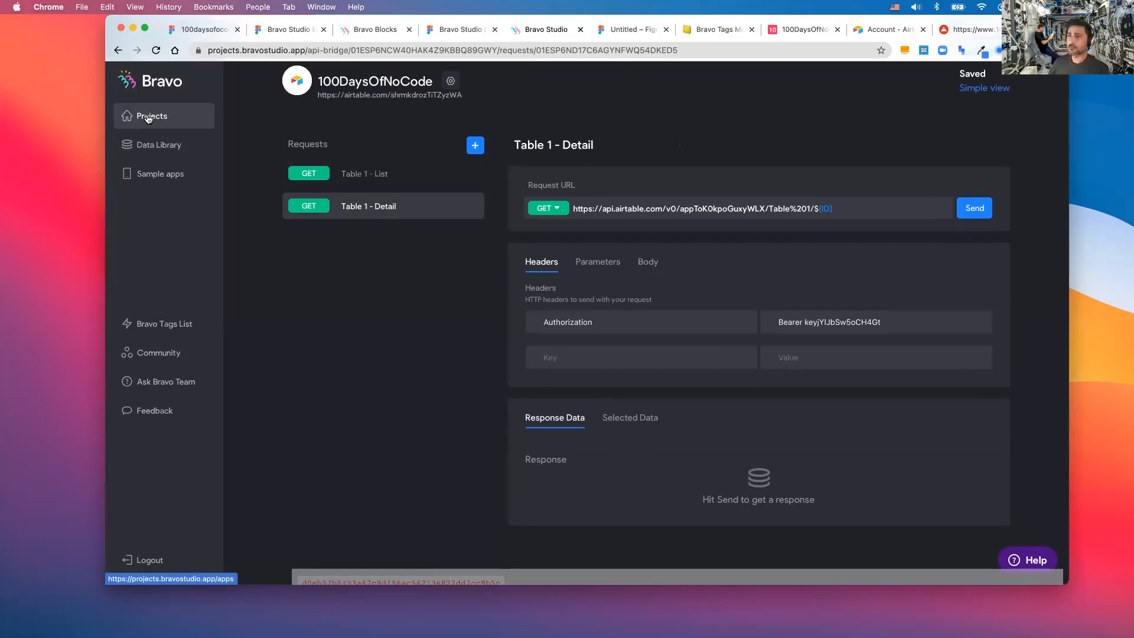
- Open the 100daysofocode app and bind the List page to 100DaysOfNoCode (copy 1)'s Table 1 - List request
click(167, 115)
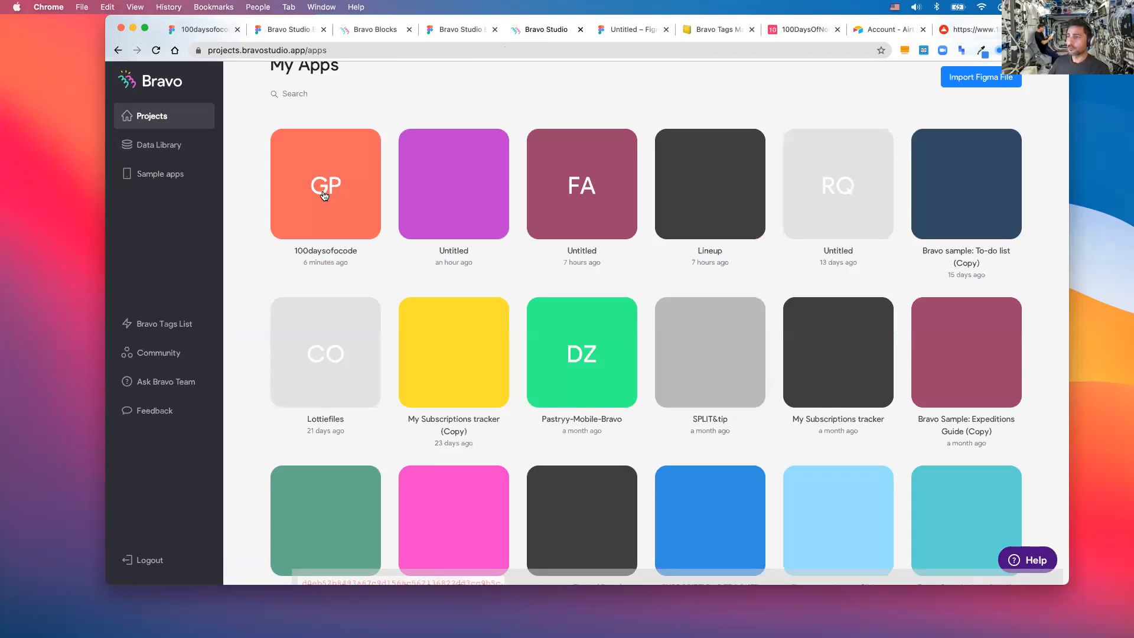
click(323, 196)
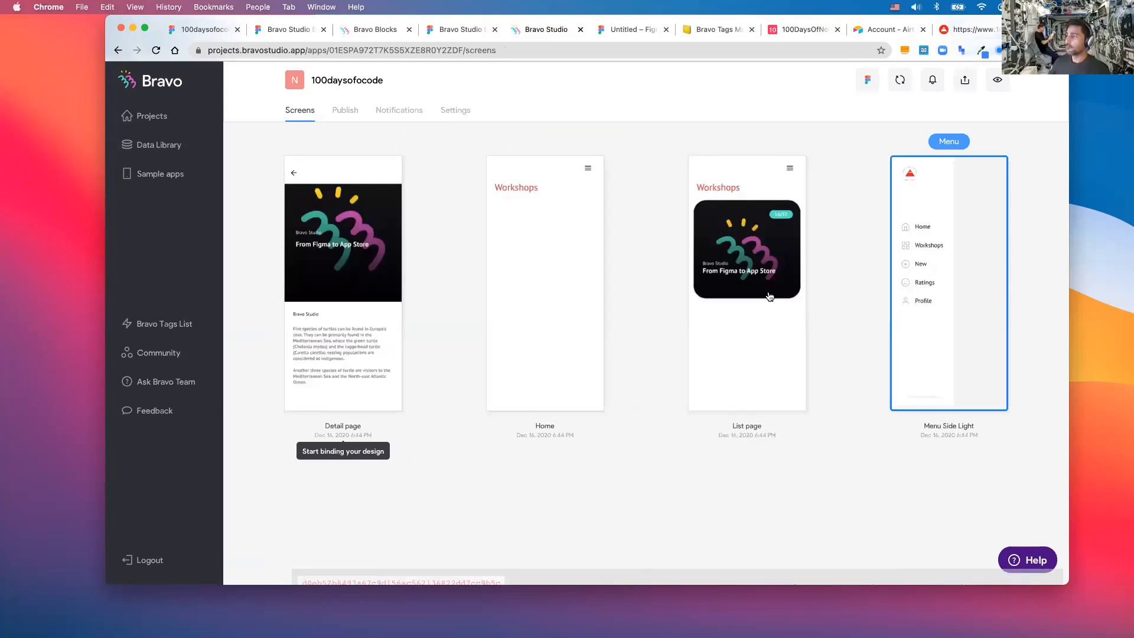
click(728, 298)
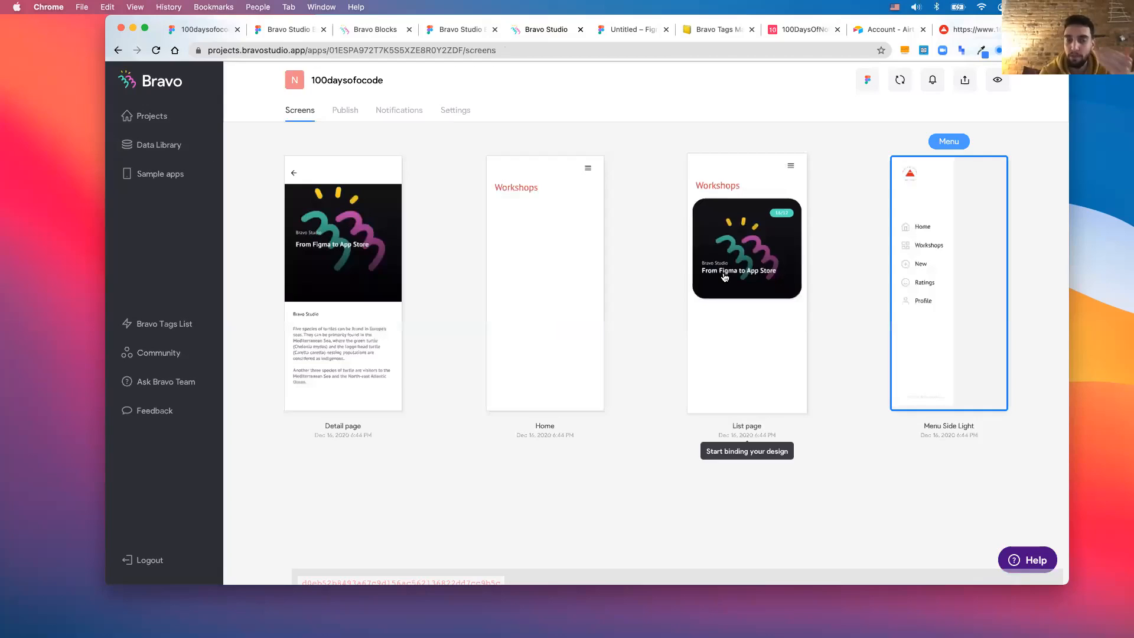
click(726, 277)
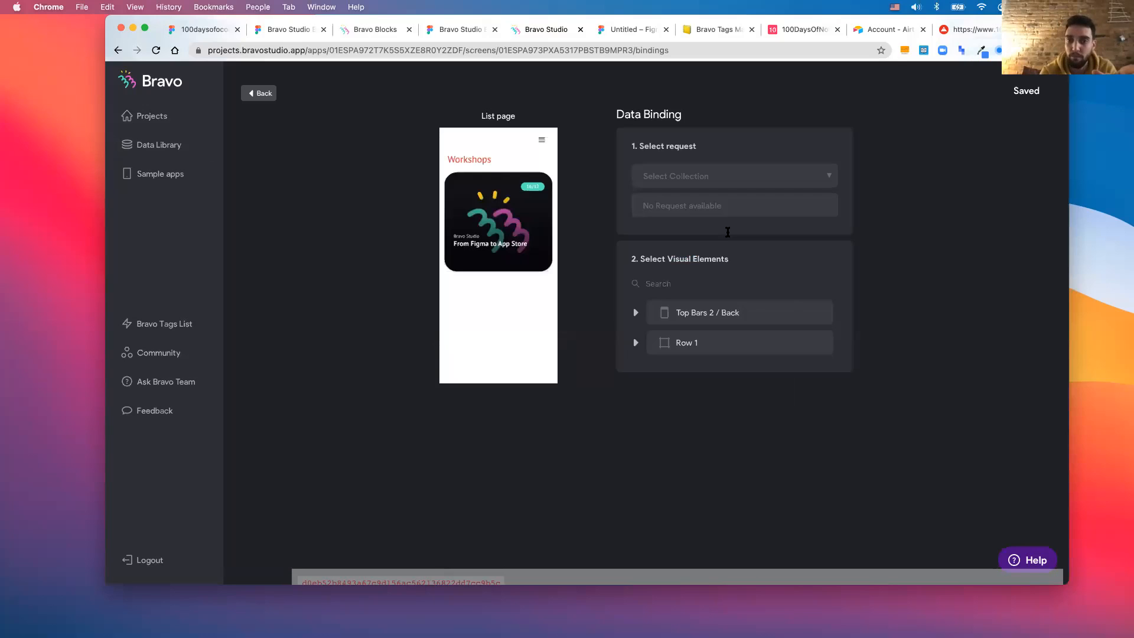
click(721, 175)
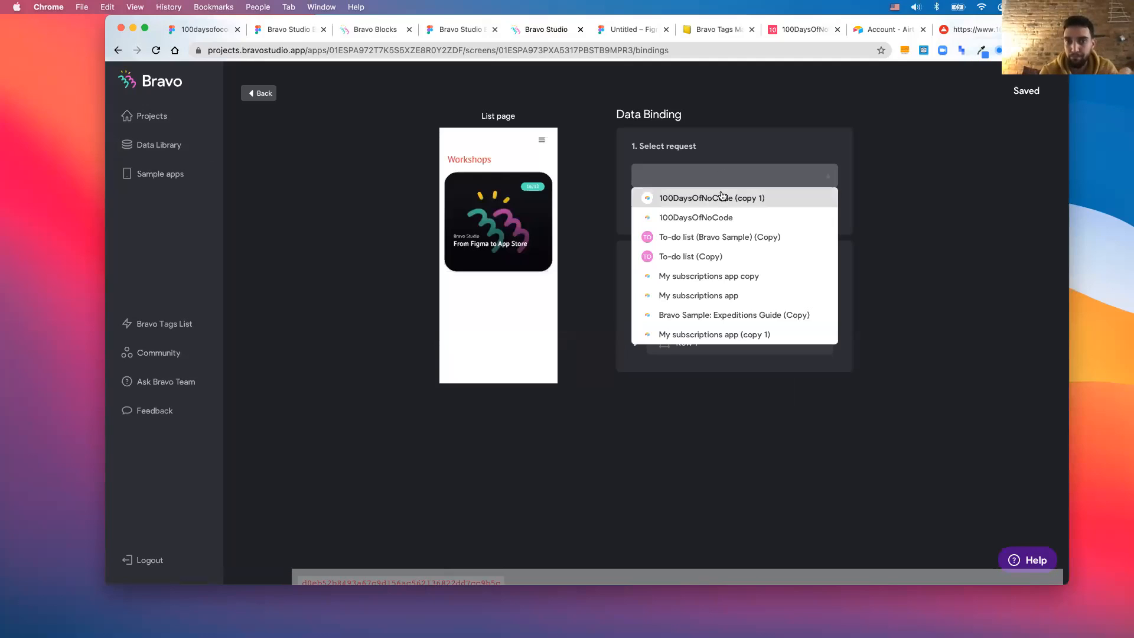
click(721, 197)
click(721, 198)
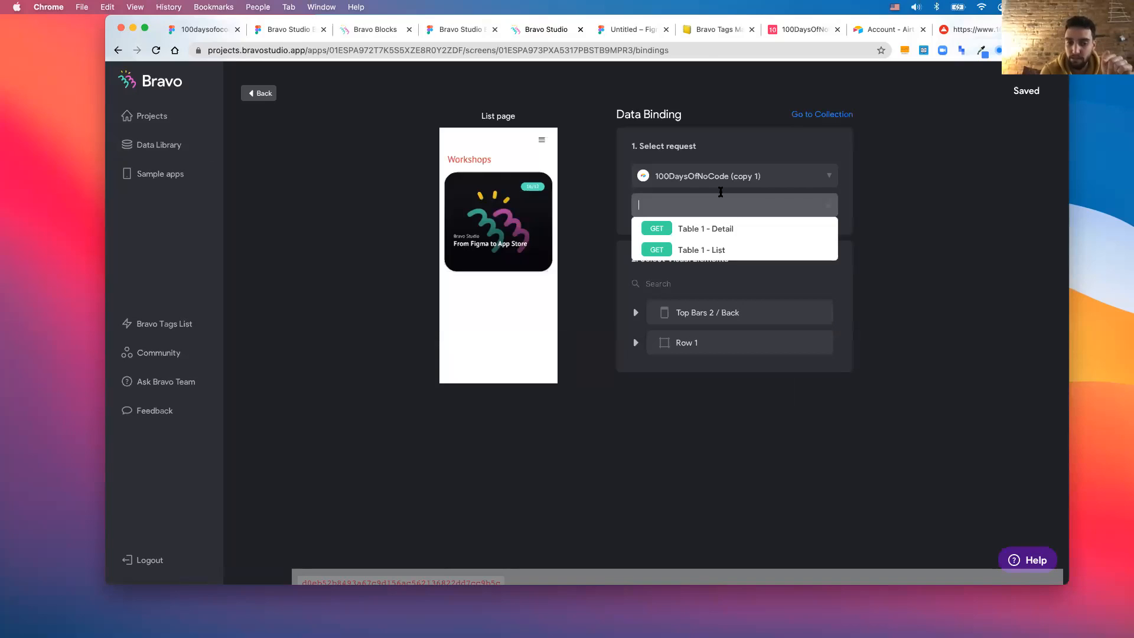
click(720, 248)
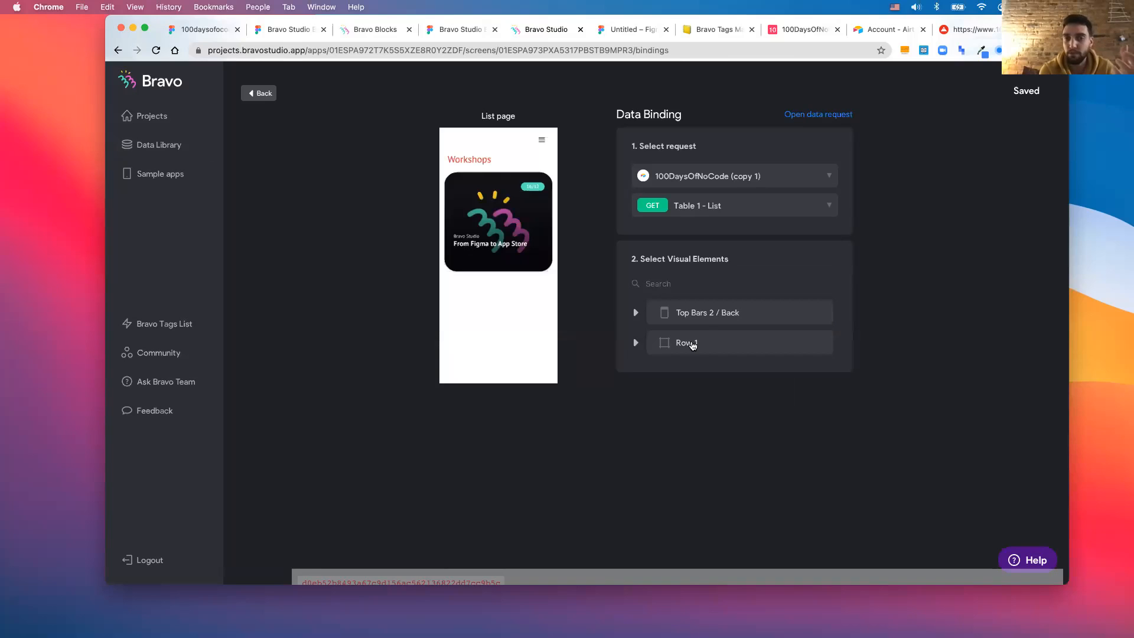
- Check Row 1's data source choices, then return to the app's screens overview
click(691, 343)
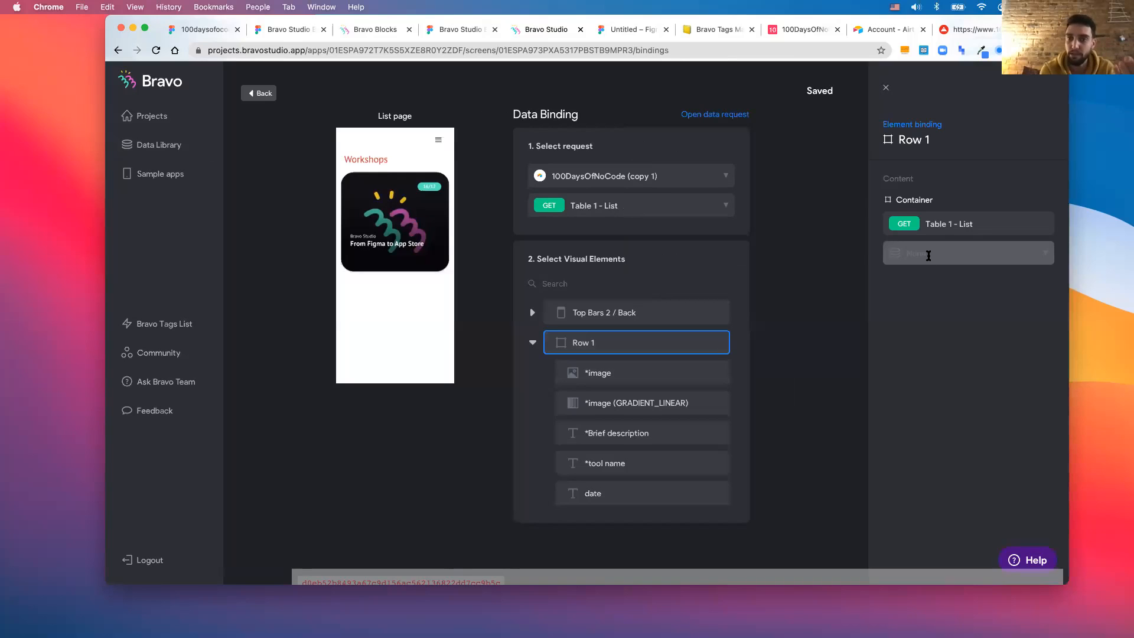
click(928, 253)
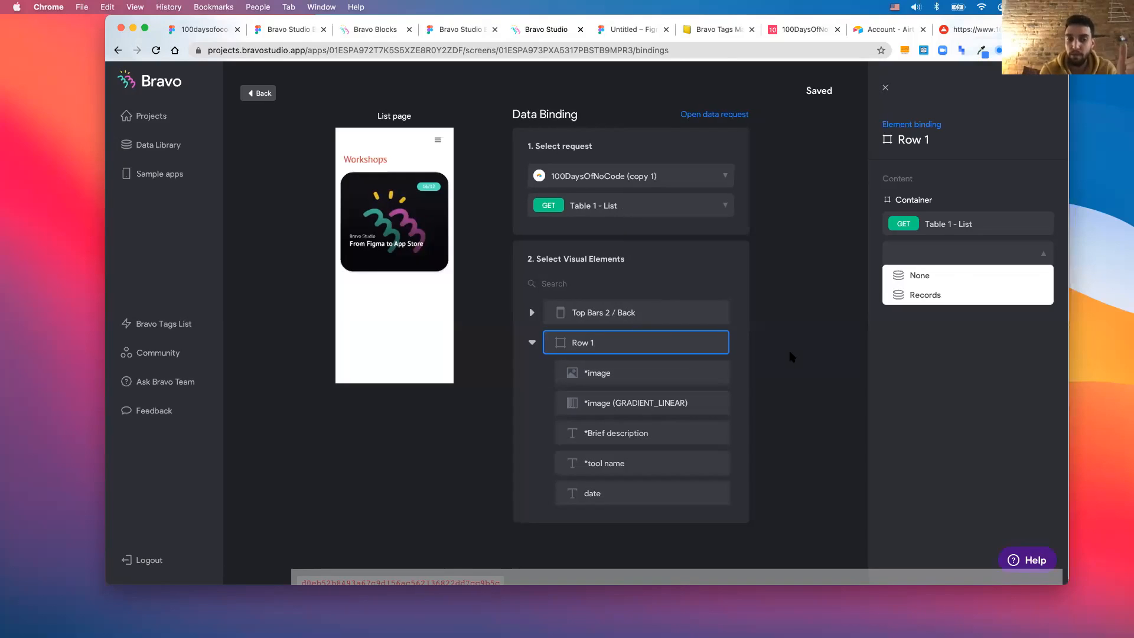
click(255, 93)
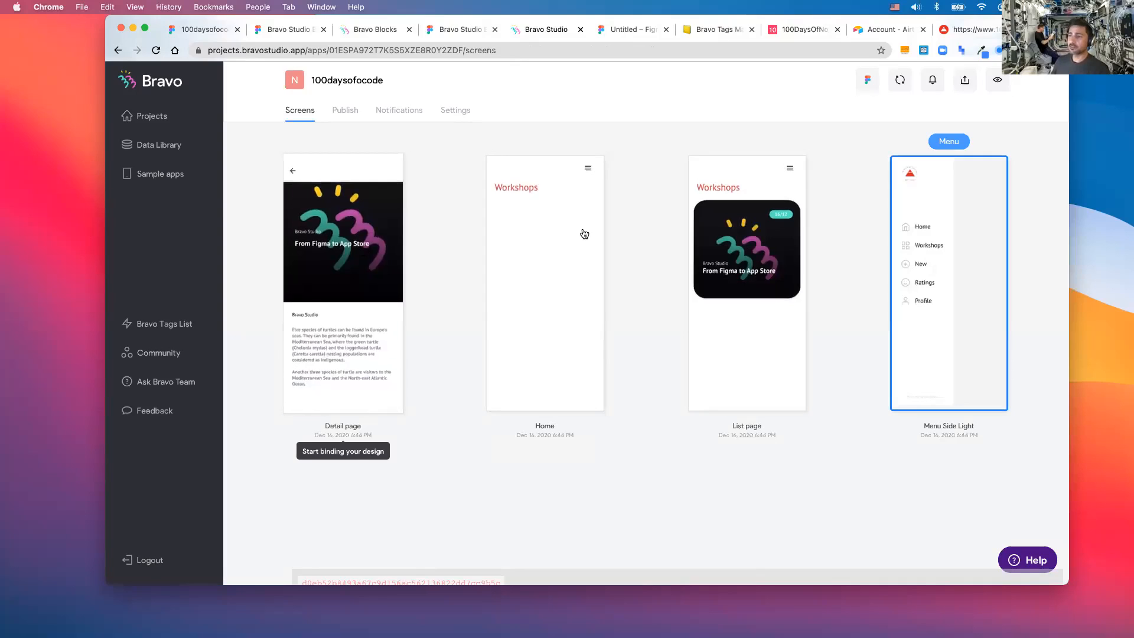
- Select 100DaysOfNoCode (copy 1) for the List page binding, expand Row 1, then go to Figma
click(718, 291)
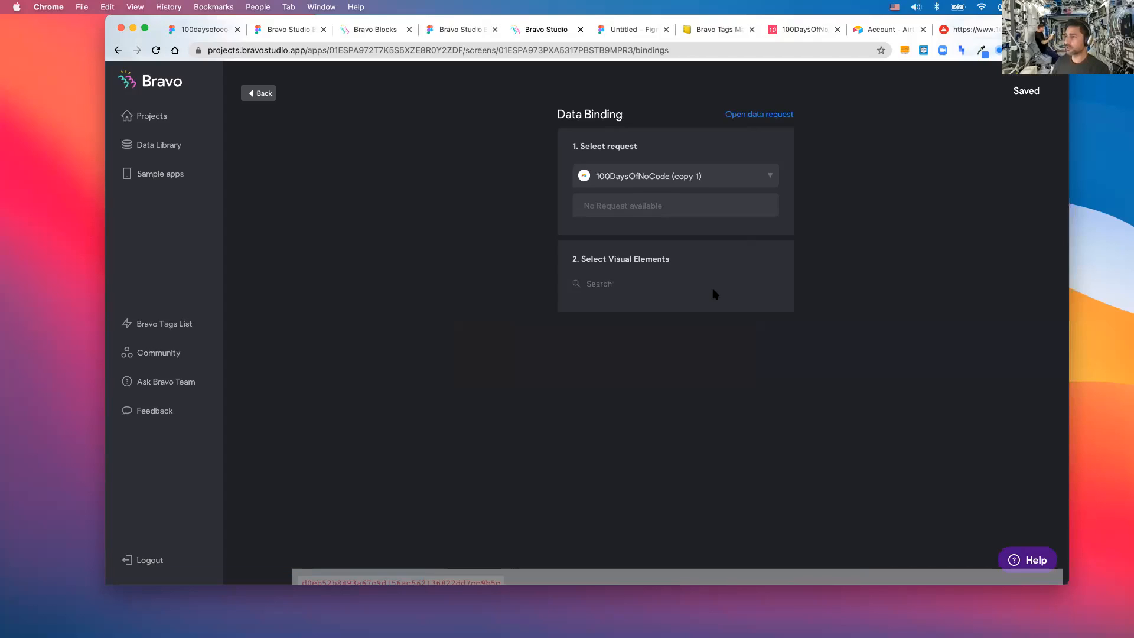
click(707, 177)
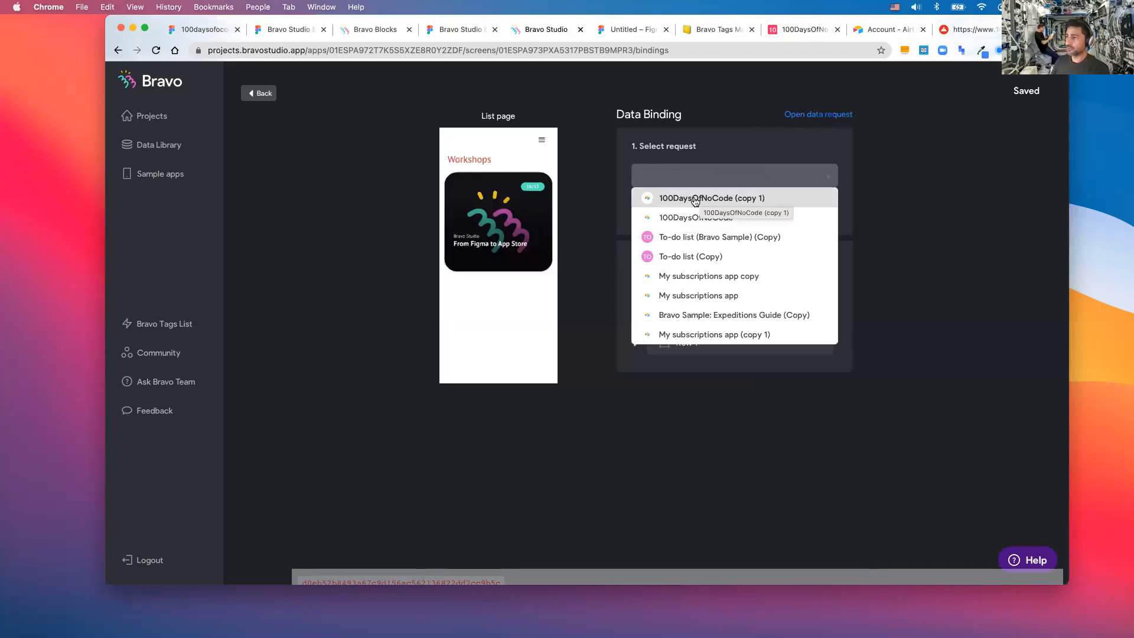
click(701, 201)
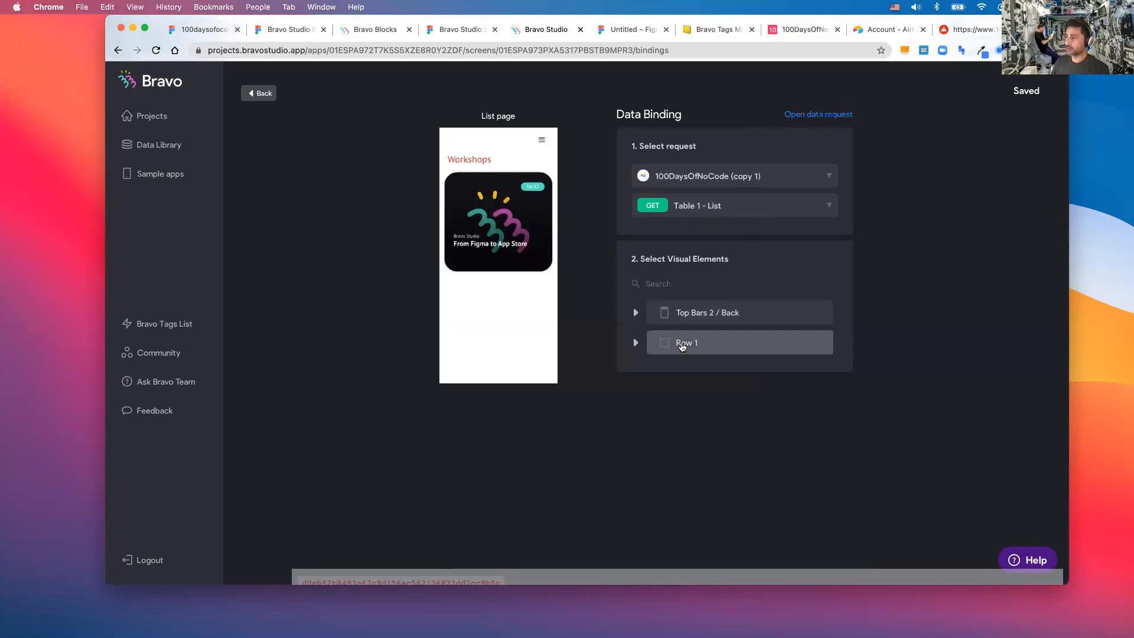
click(636, 342)
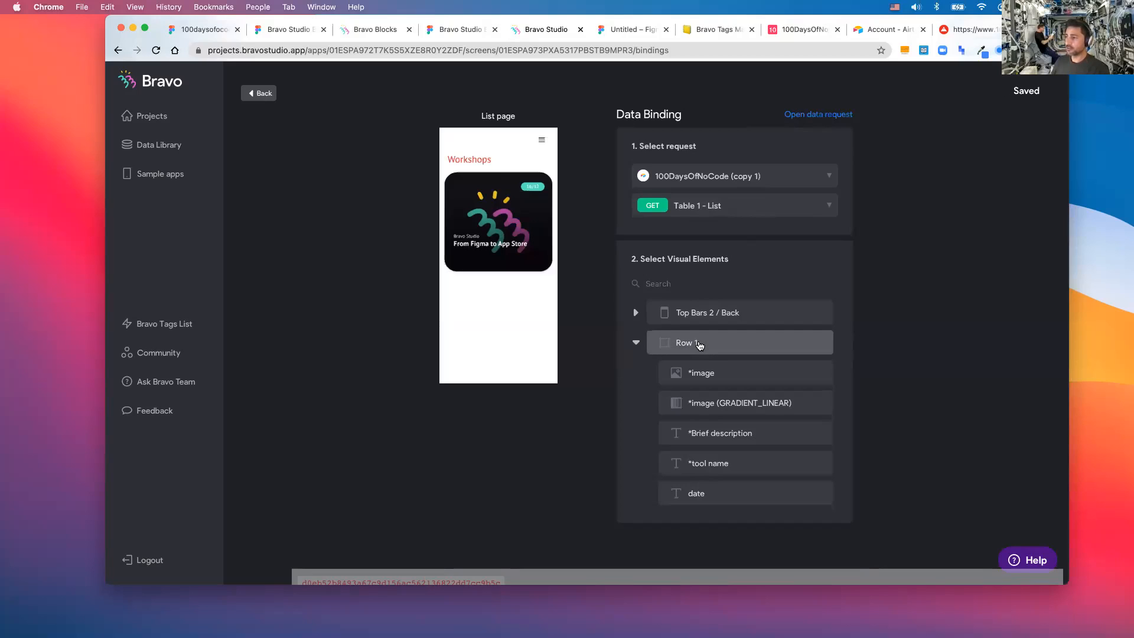
click(202, 34)
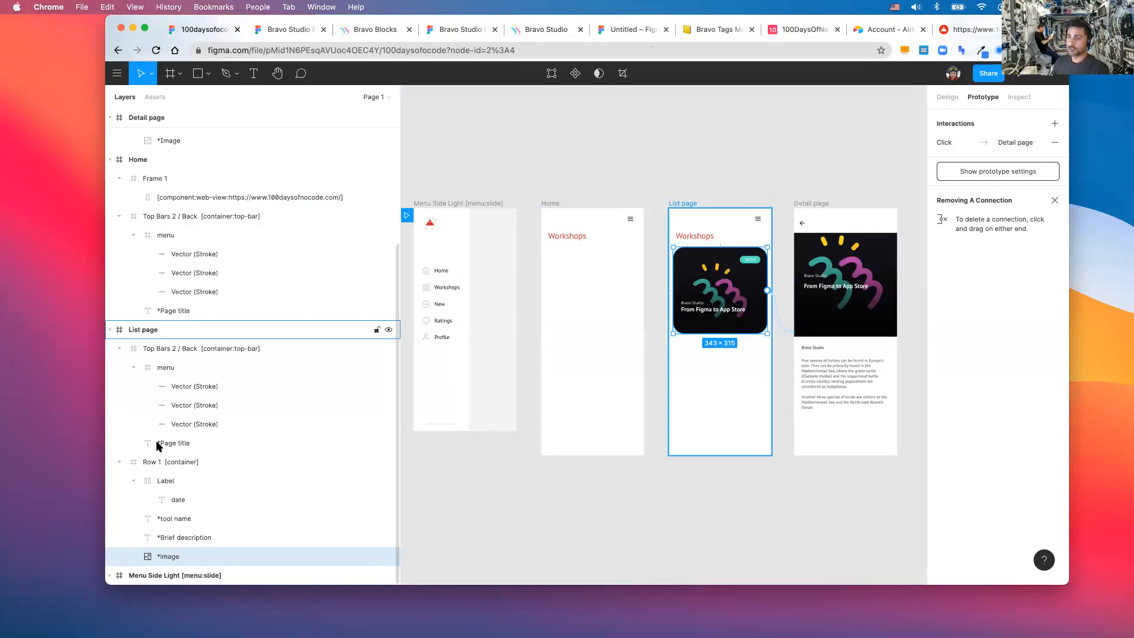
- Return to Bravo Studio's List page data binding showing Row 1's image, description, tool name and date
click(559, 32)
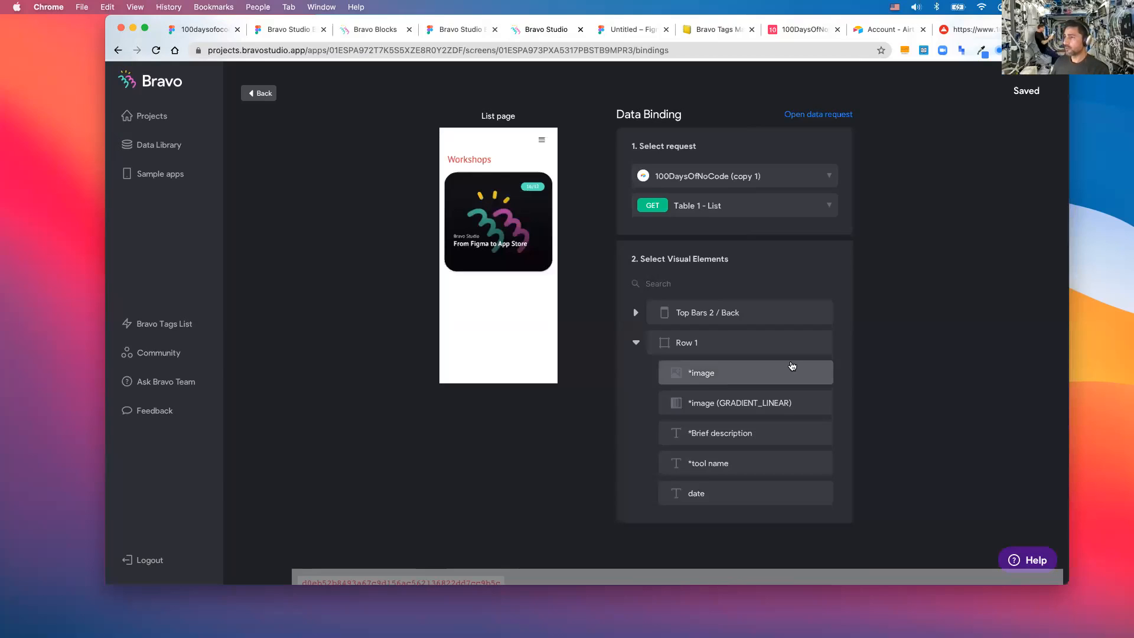
- Bind Row 1 to the Records data source
click(733, 374)
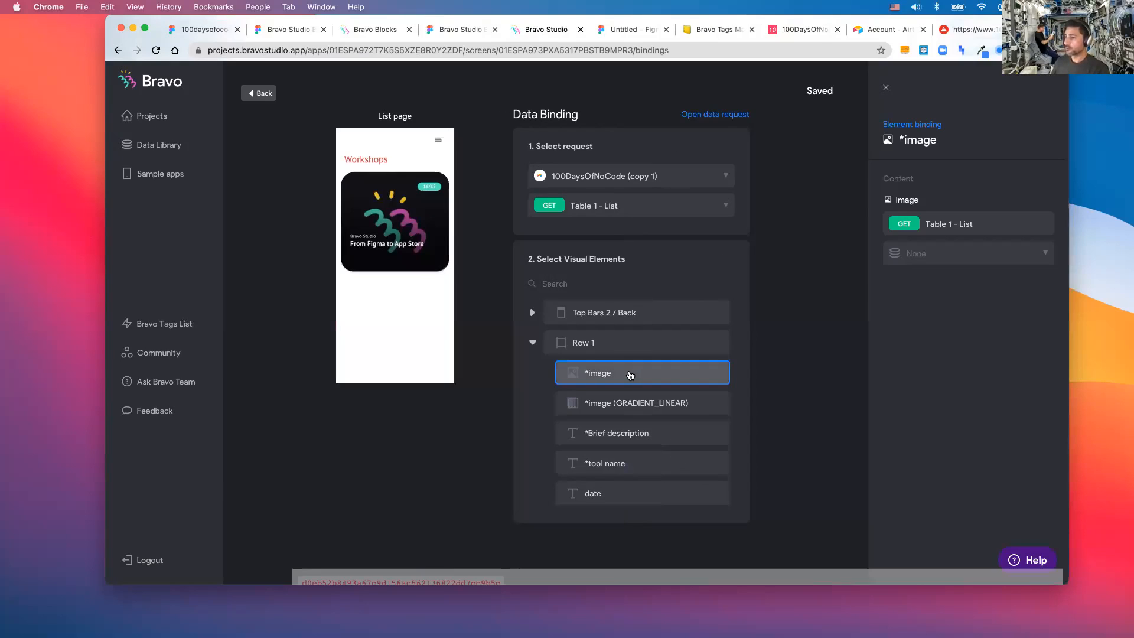
click(947, 258)
click(944, 236)
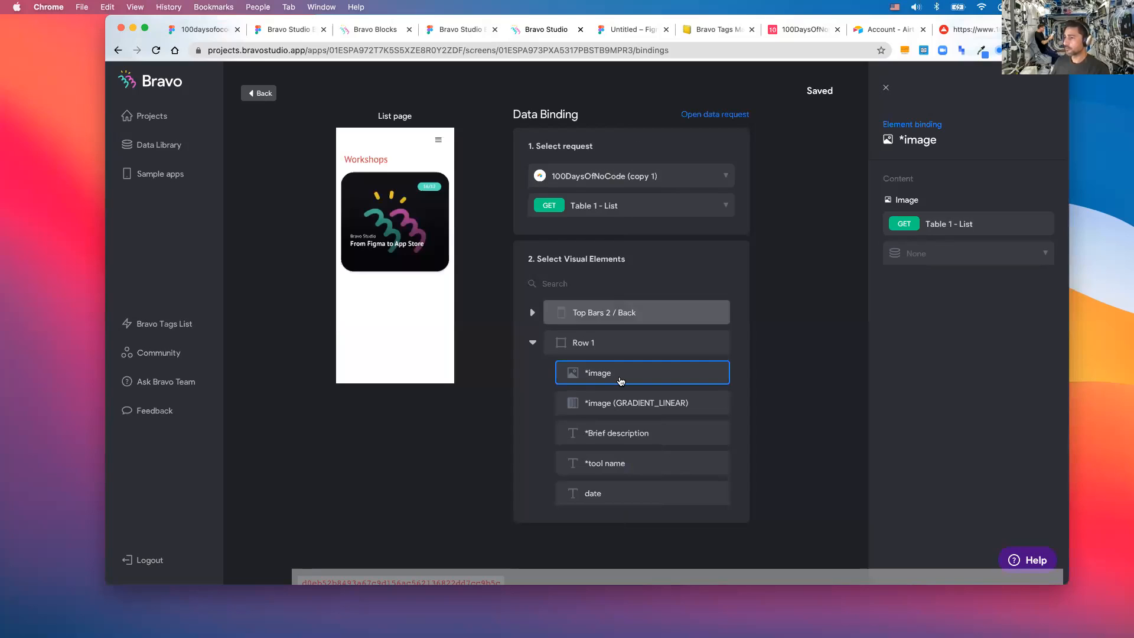
click(617, 344)
click(927, 256)
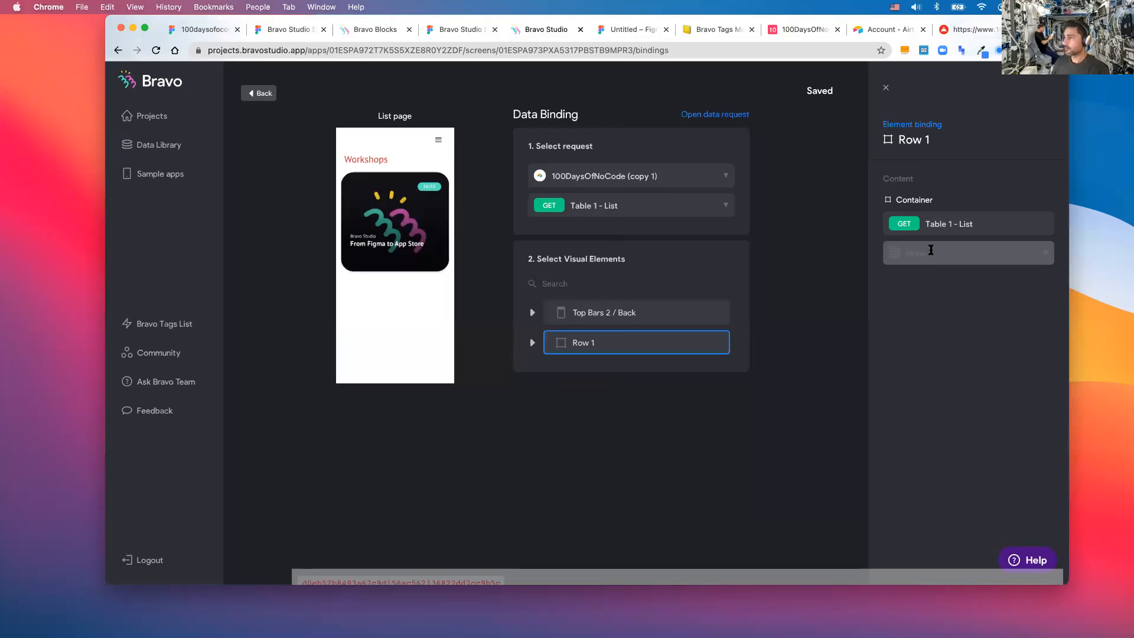
click(923, 297)
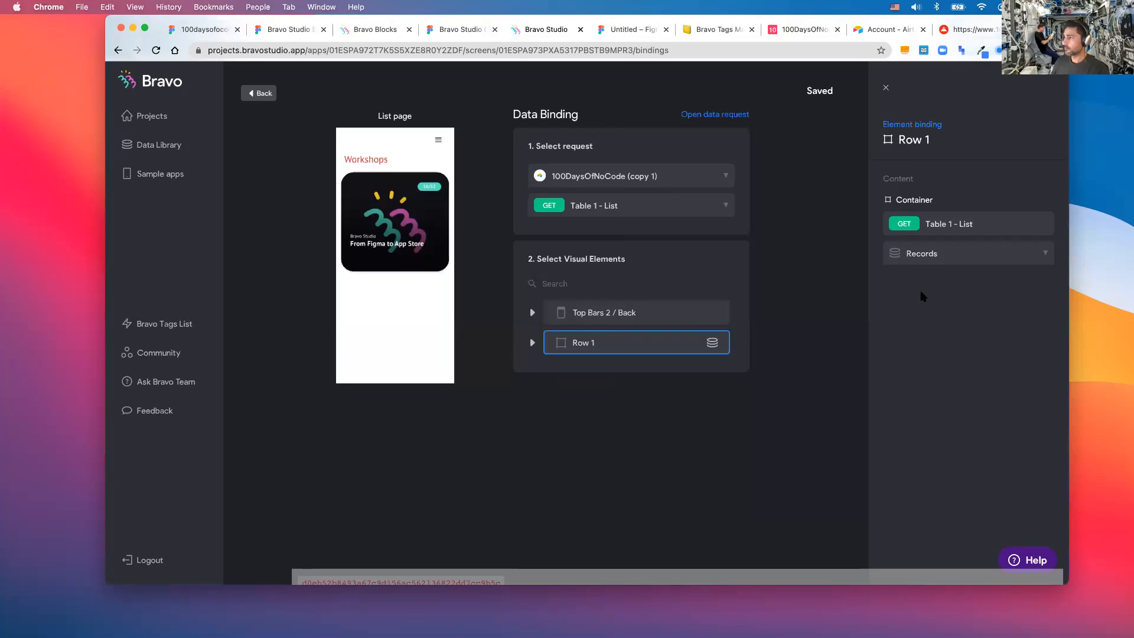
- Bind the *image element to Image 0 thumbnails large url
click(585, 343)
click(660, 369)
click(931, 257)
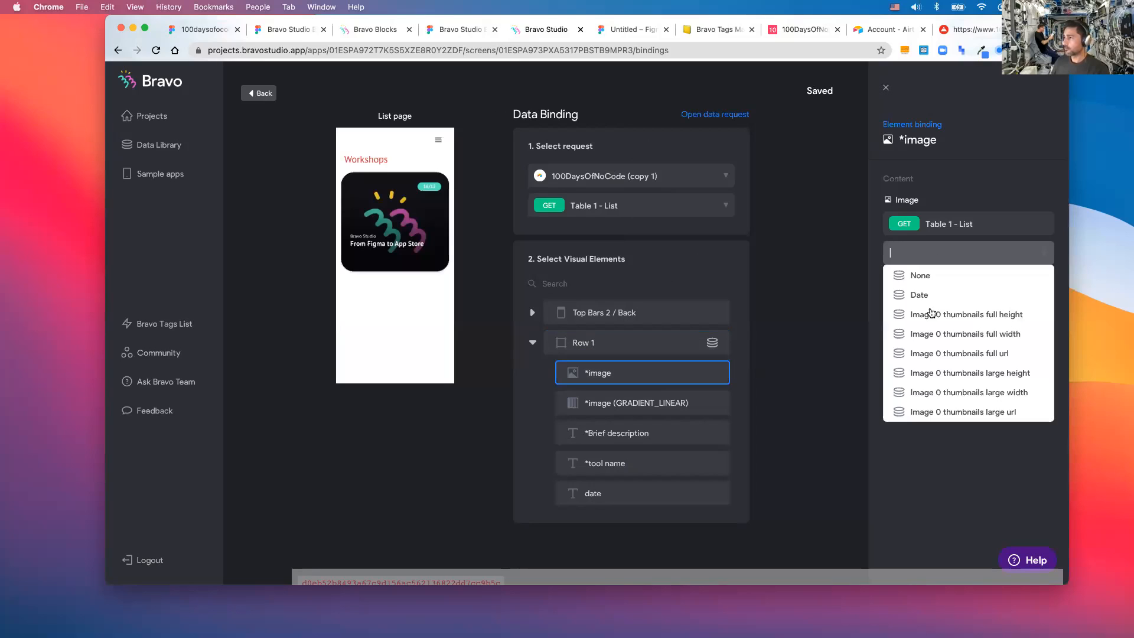
click(986, 412)
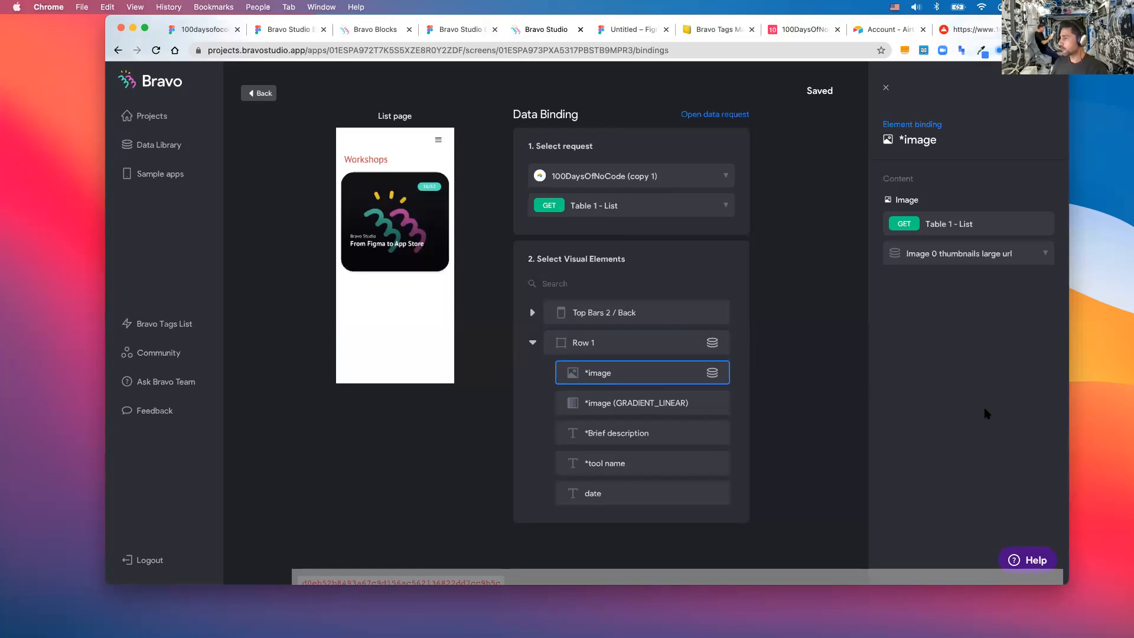
- Browse the *Brief description field choices without binding it, then go to the Data Library
click(618, 434)
click(965, 263)
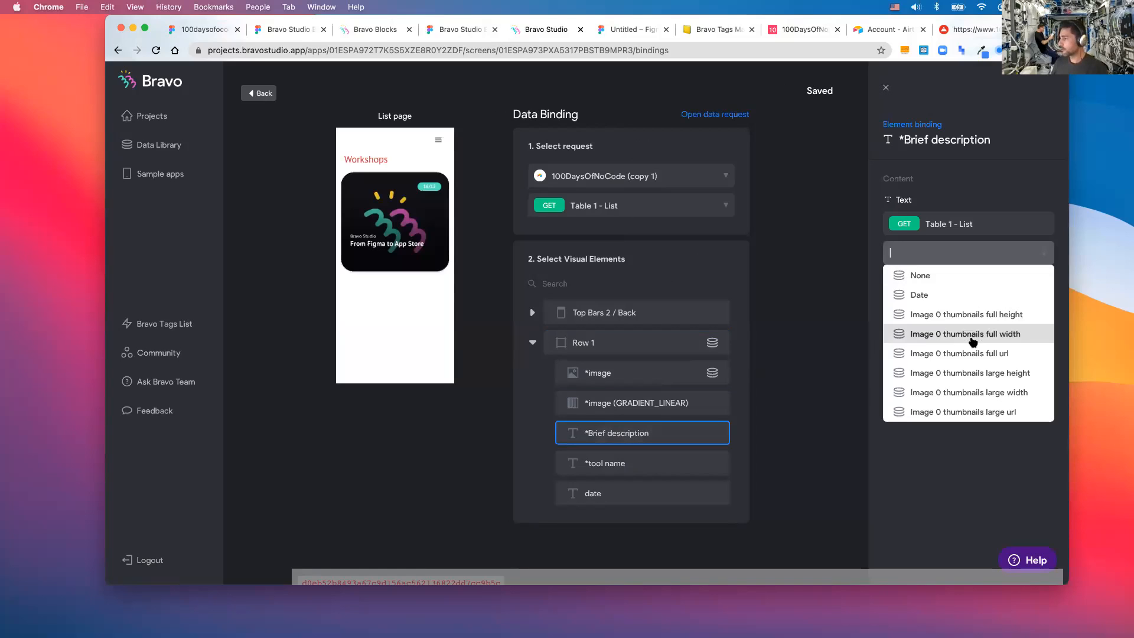
click(822, 290)
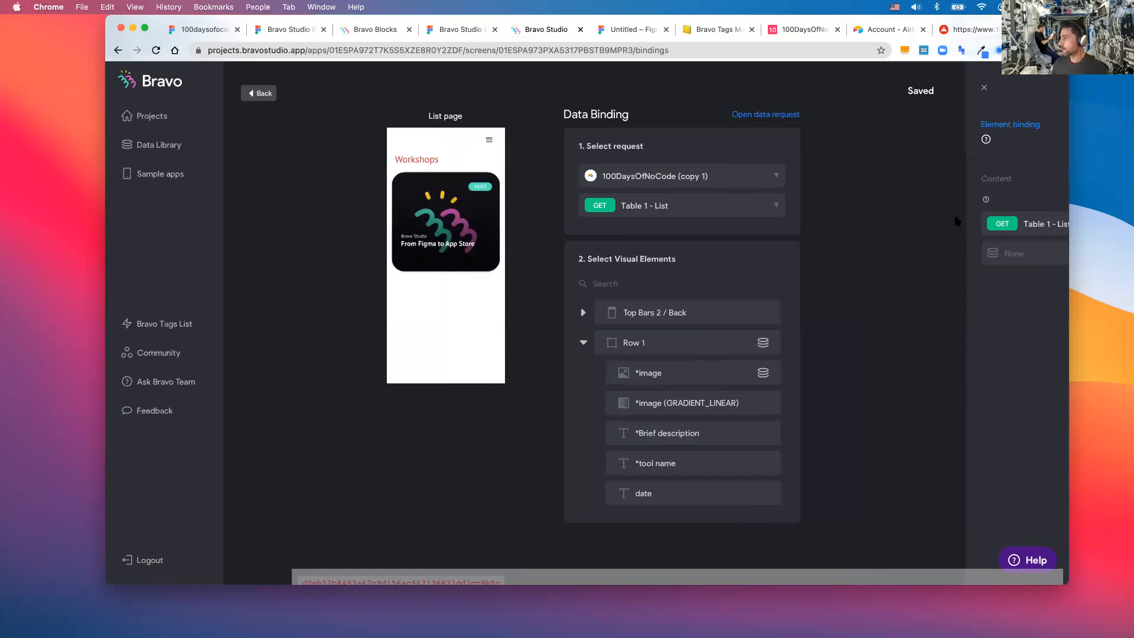
click(680, 433)
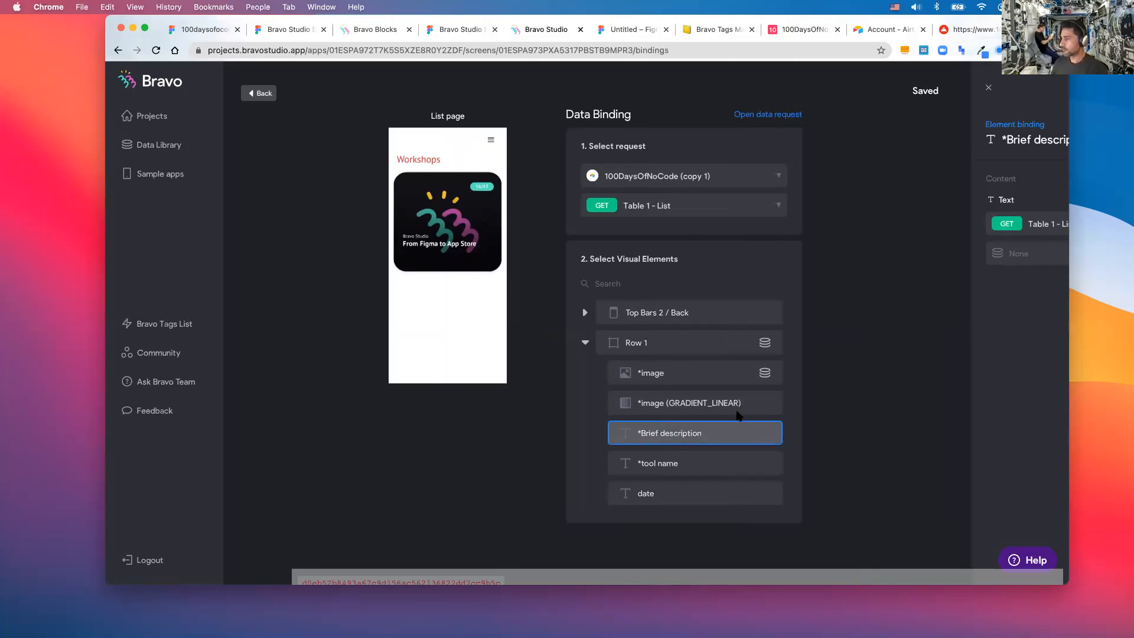
click(943, 253)
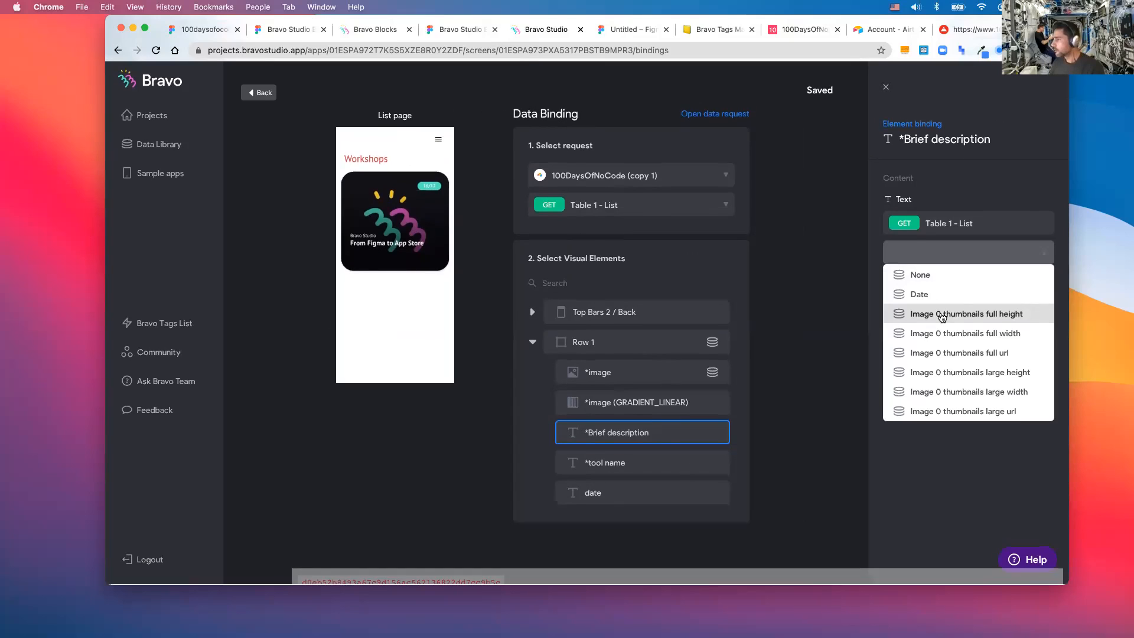
click(150, 151)
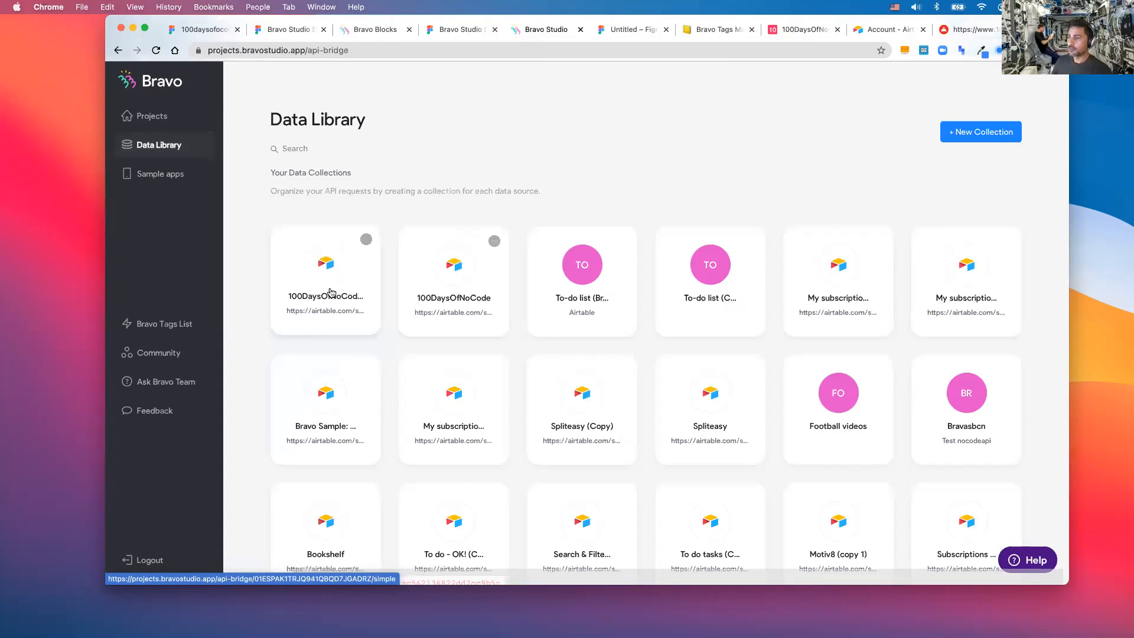
- In the 100daysofocode app, choose the 100DaysOfNoCode collection for the List page's data binding
click(328, 292)
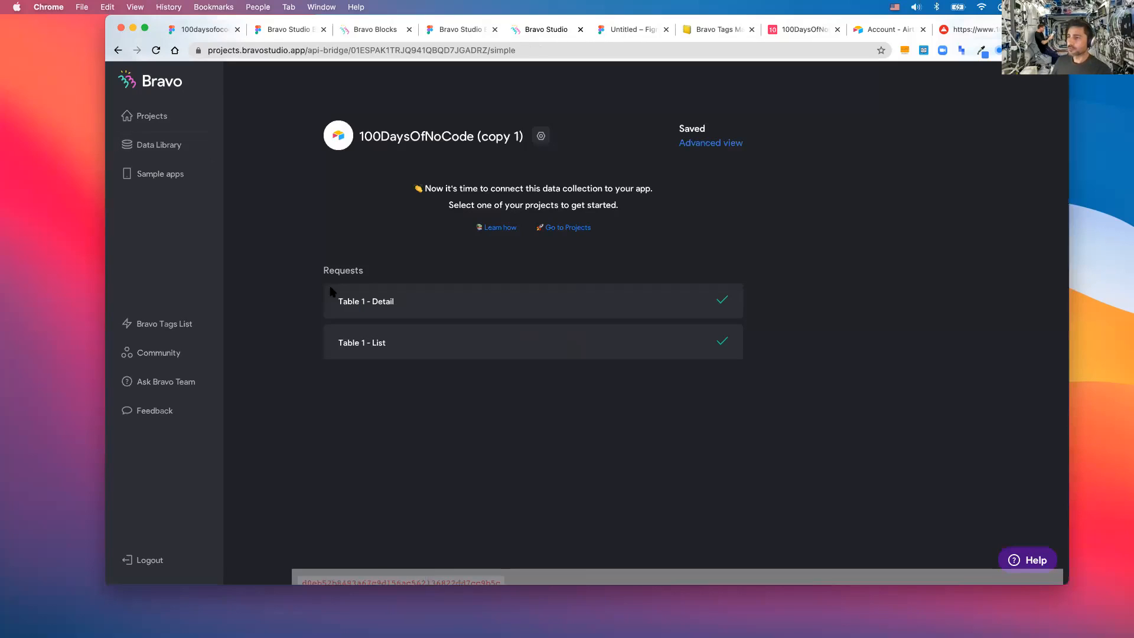
click(136, 121)
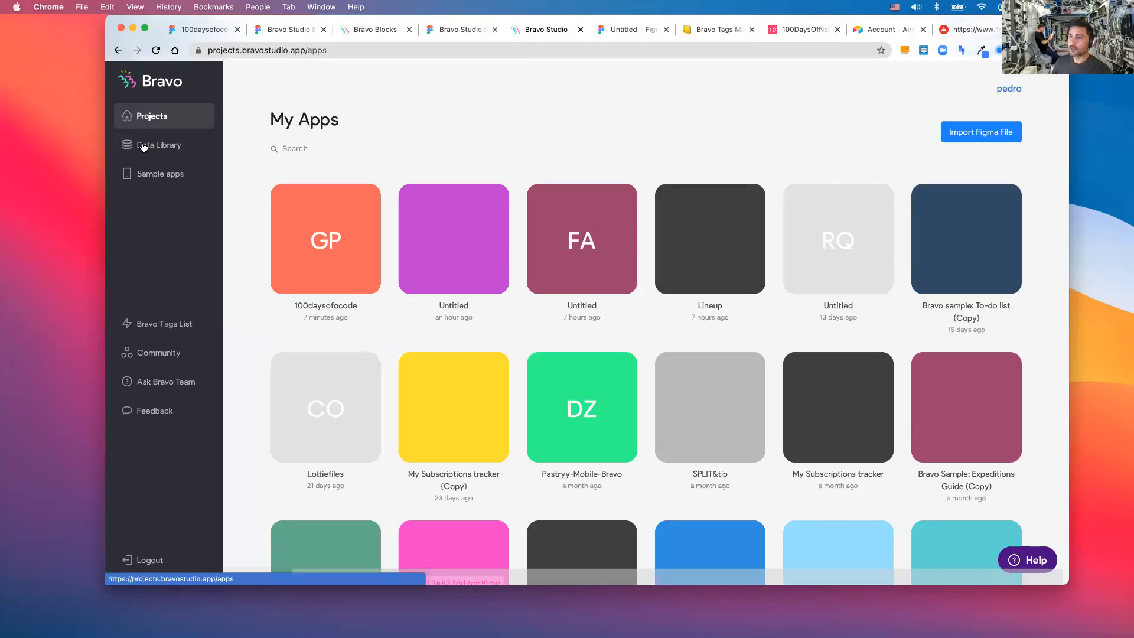
click(143, 147)
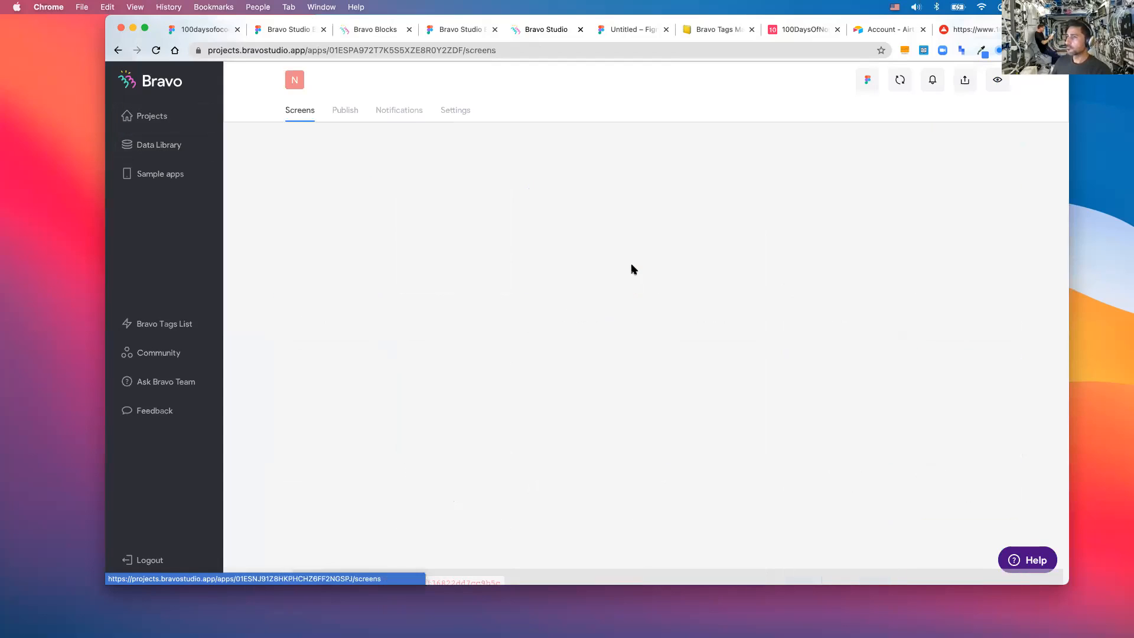
click(726, 248)
click(676, 177)
click(687, 218)
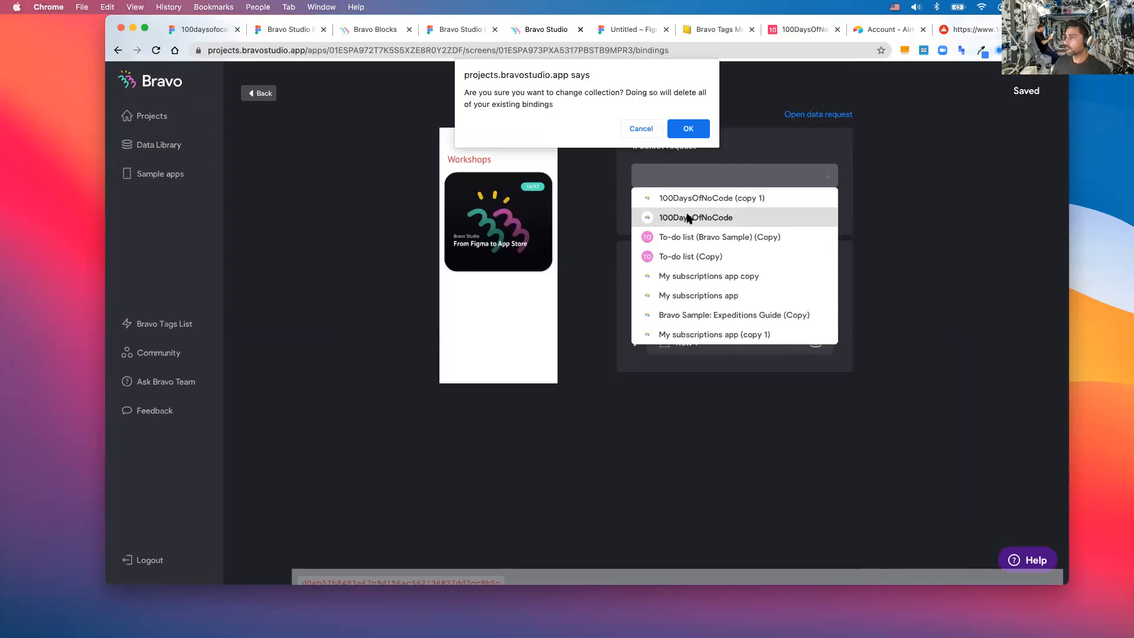
- Confirm the collection change, use the Table 1 - List request, and bind Row 1 to its records
click(687, 130)
click(727, 185)
click(920, 165)
click(746, 209)
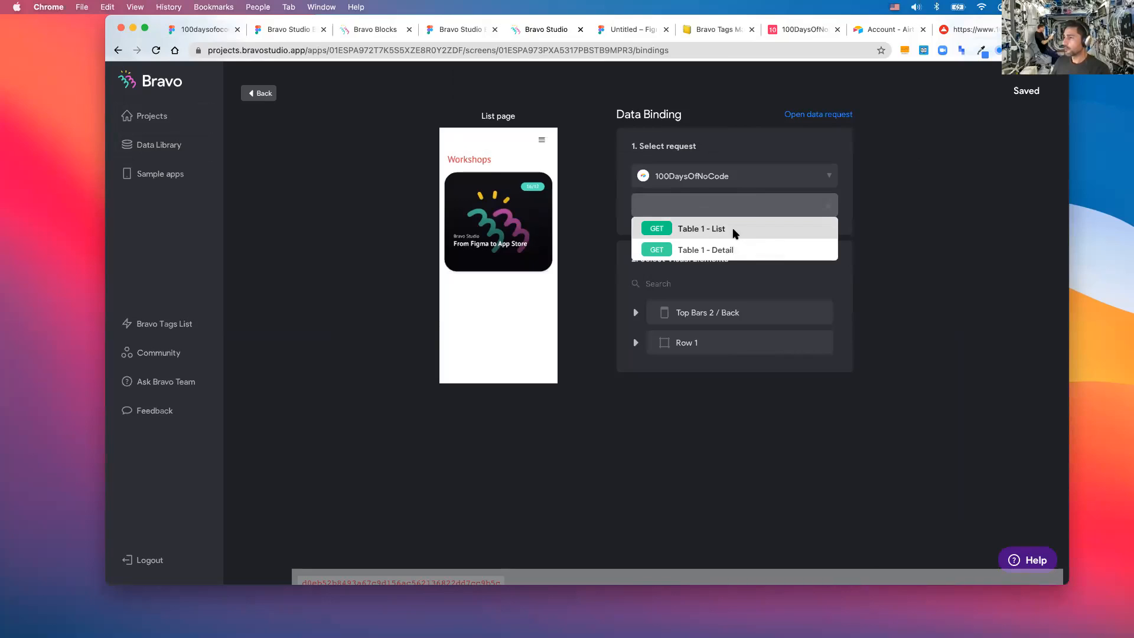
click(732, 233)
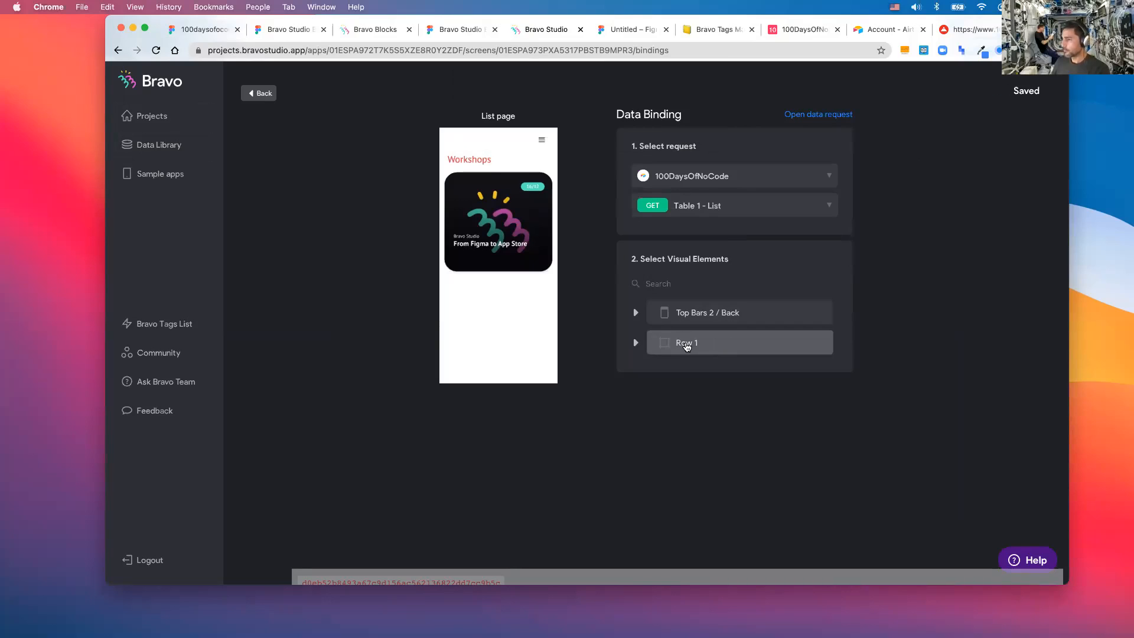
click(688, 345)
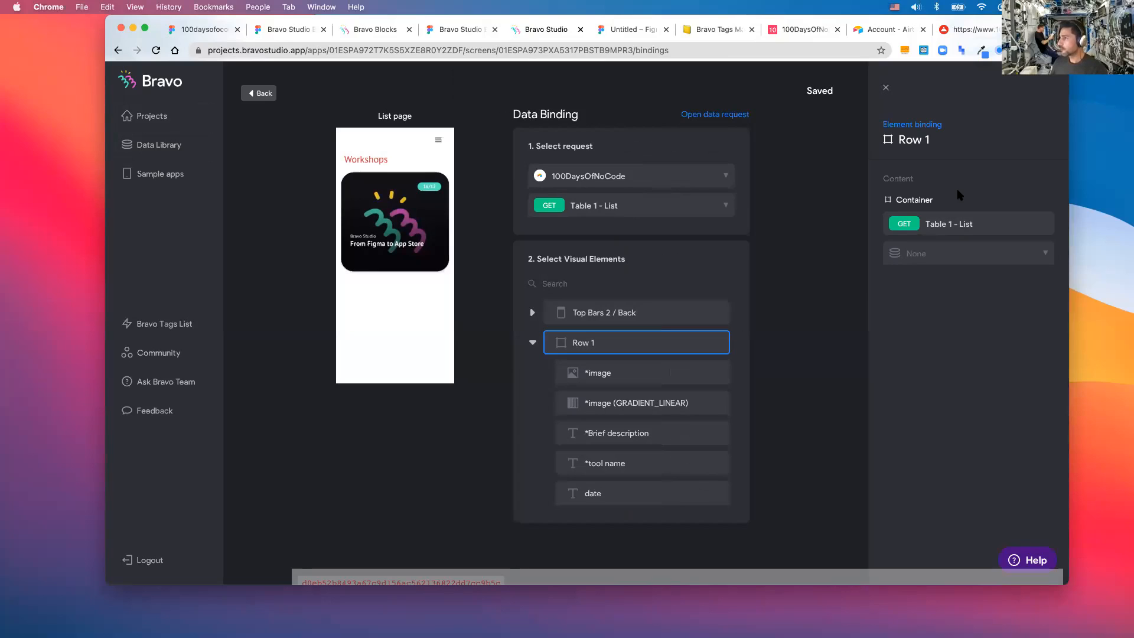
click(952, 251)
click(931, 296)
- Bind *image to Image 0 thumbnails full url, plus Brief Description, Workshop and Date fields
click(632, 372)
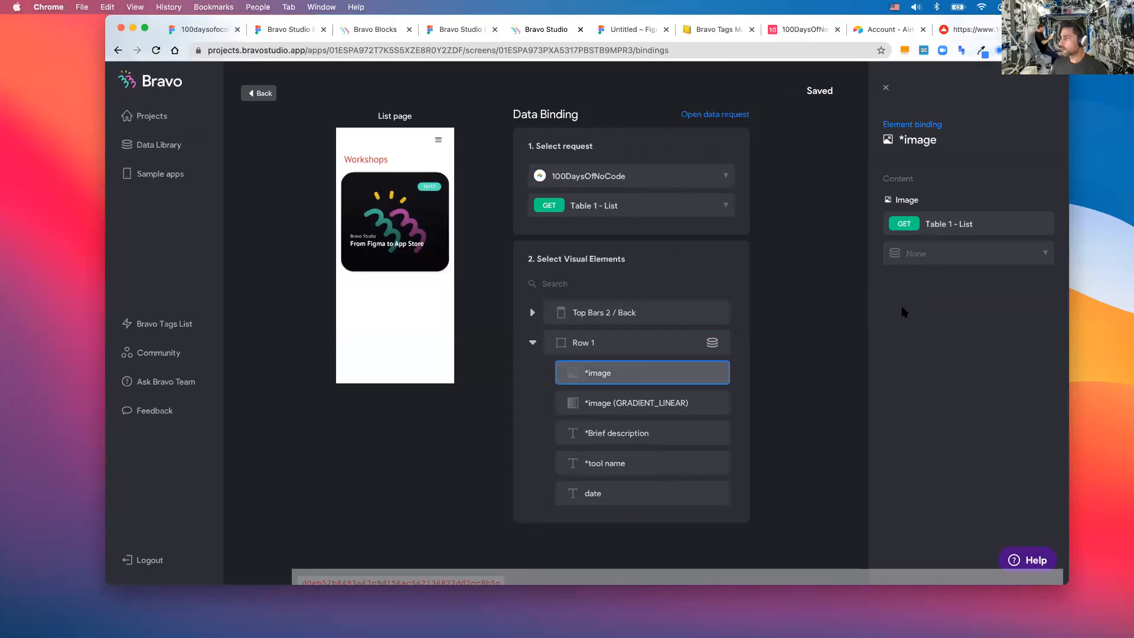
click(935, 252)
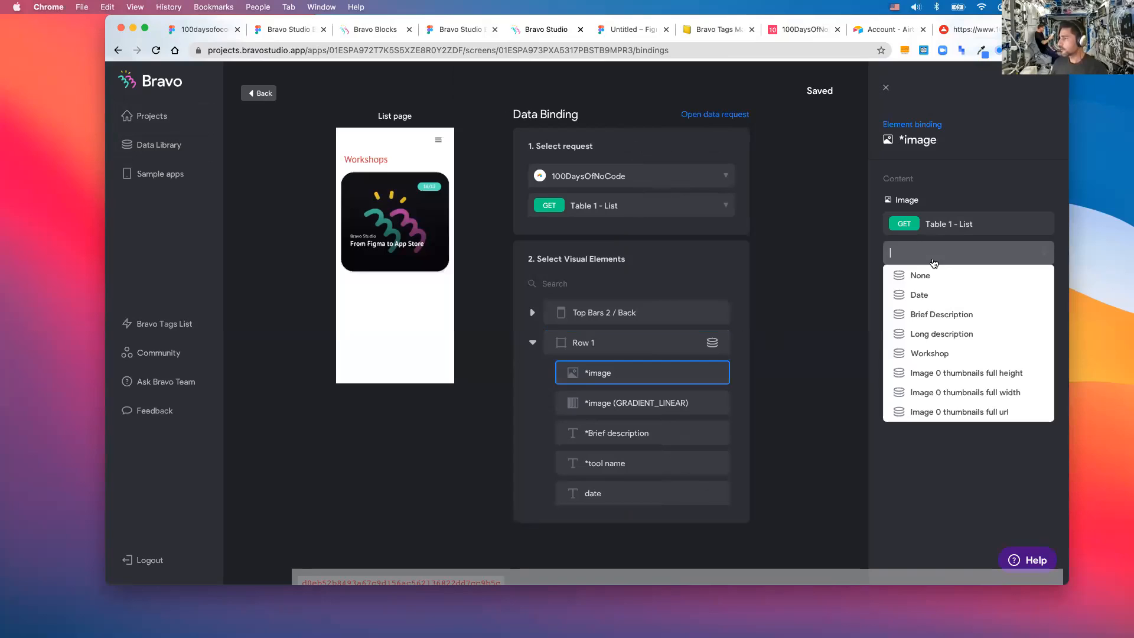
click(960, 413)
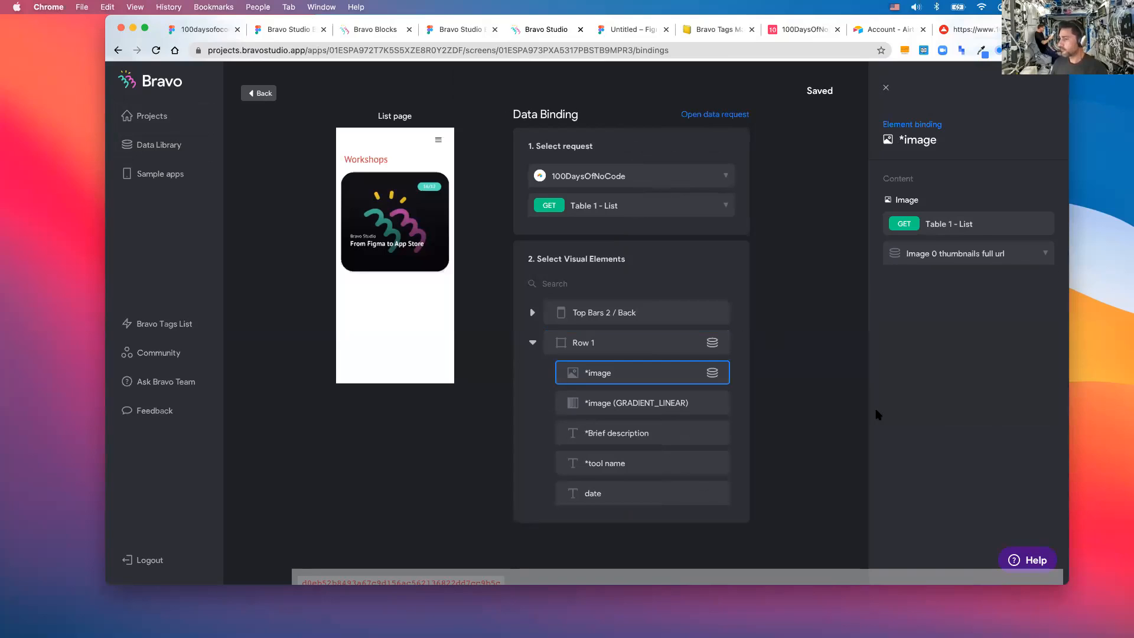
click(613, 435)
click(936, 253)
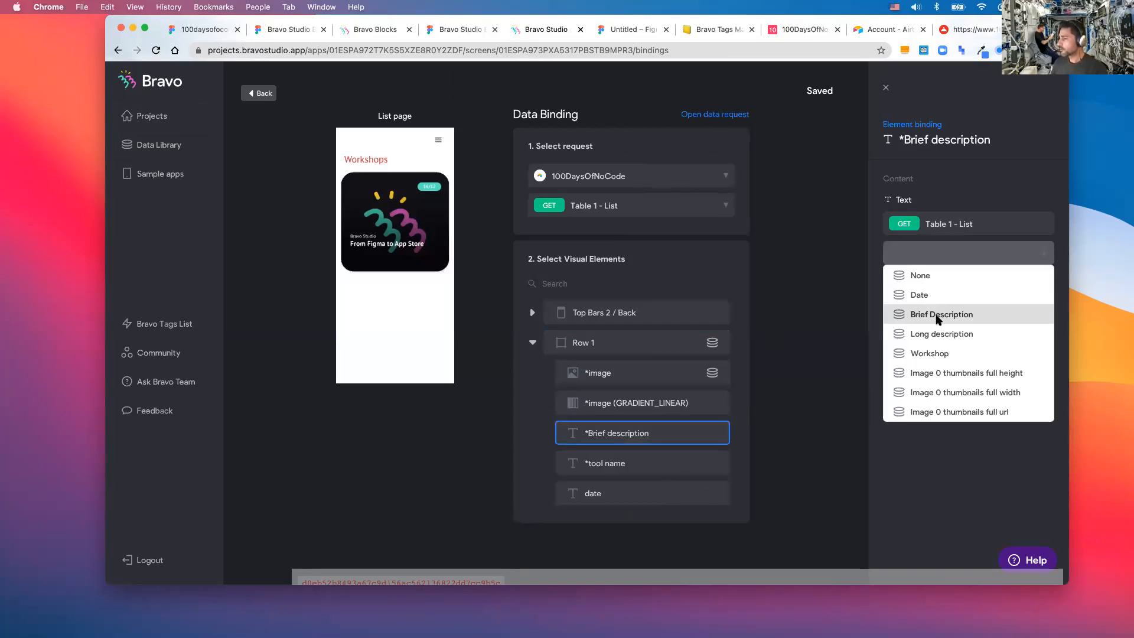
click(937, 315)
click(723, 463)
click(921, 253)
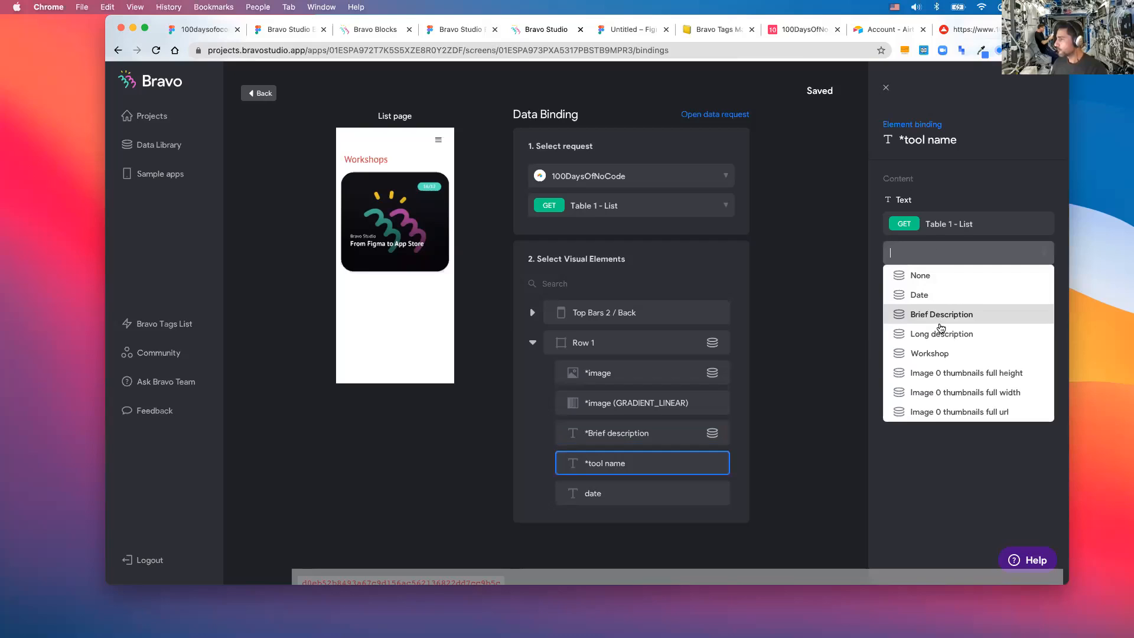
click(937, 355)
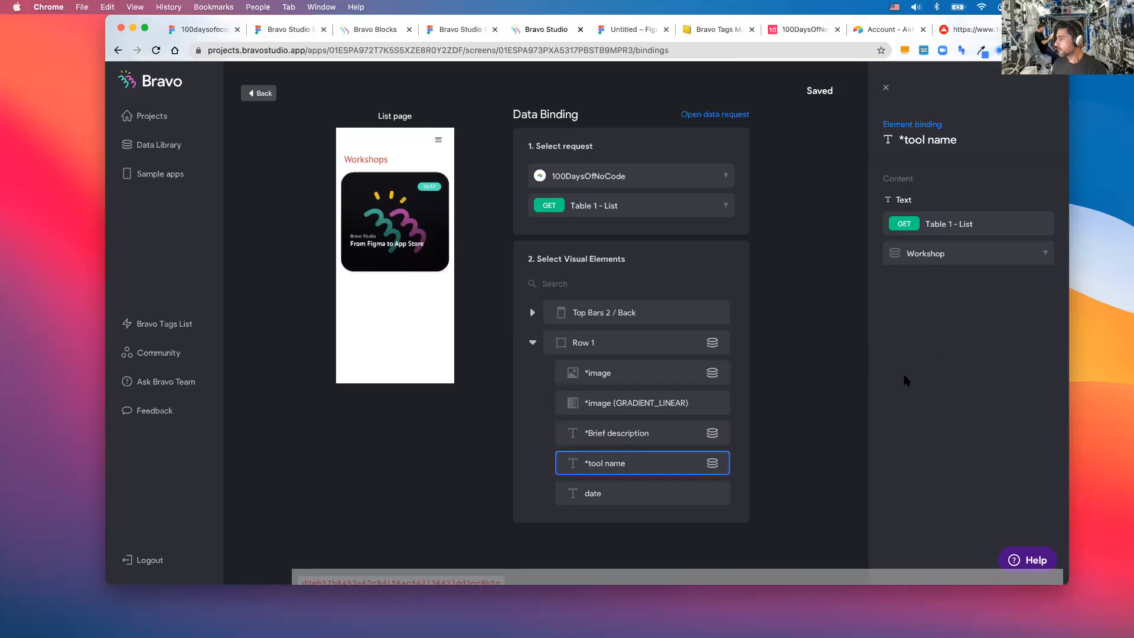
click(625, 498)
click(949, 253)
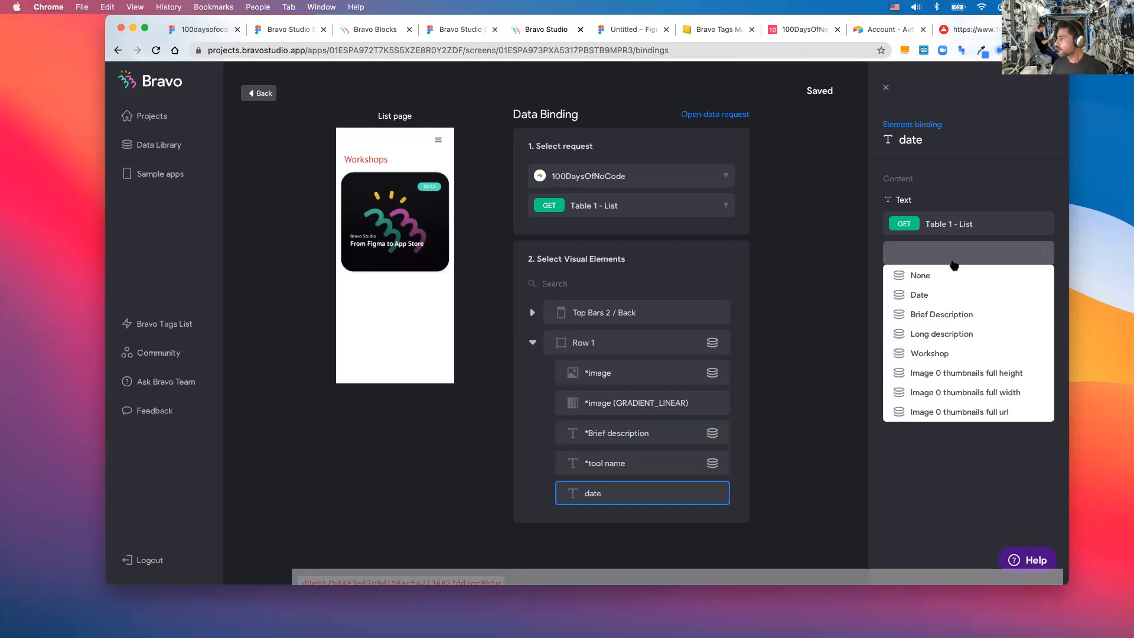
click(933, 295)
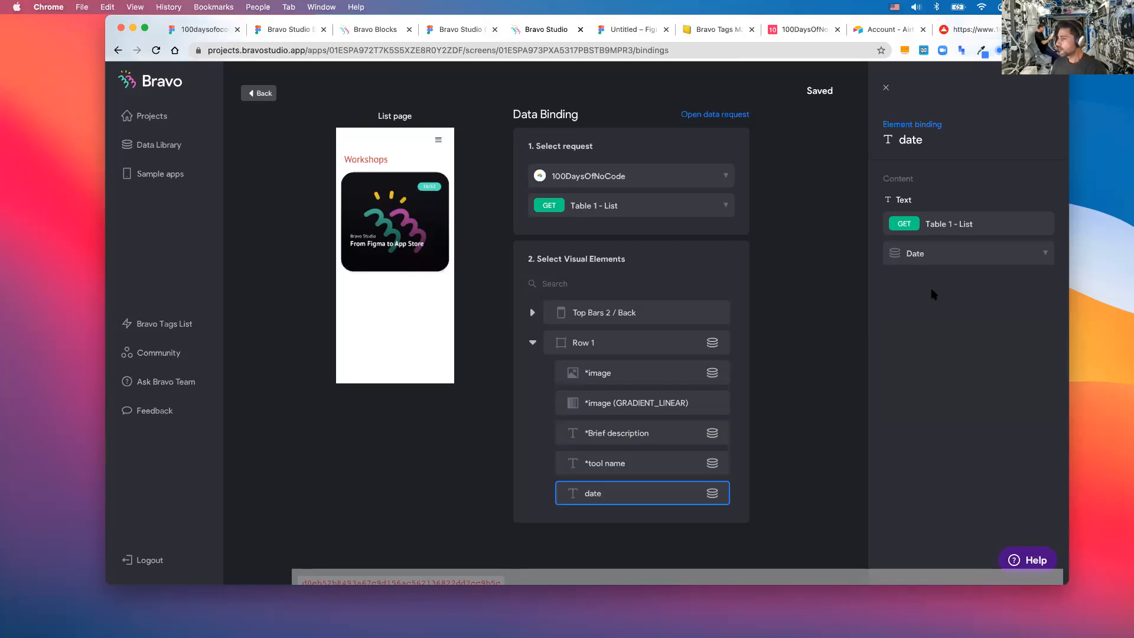
- Set the Detail page's binding to the 100DaysOfNoCode collection with the Table 1 - Detail request
click(257, 95)
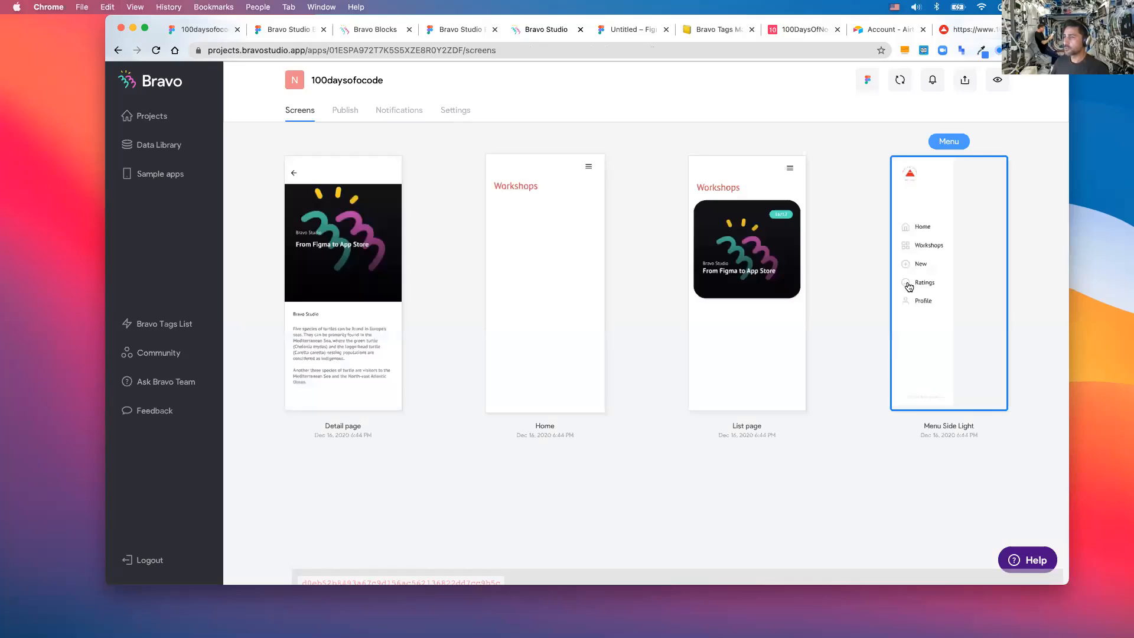
click(336, 264)
click(712, 184)
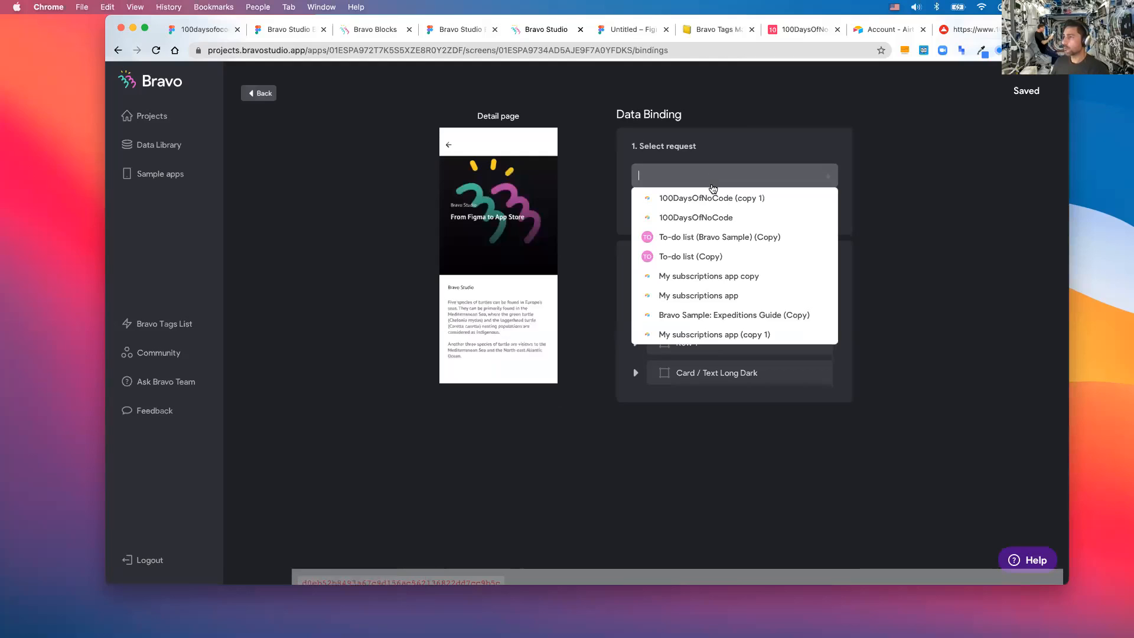
click(714, 217)
click(692, 209)
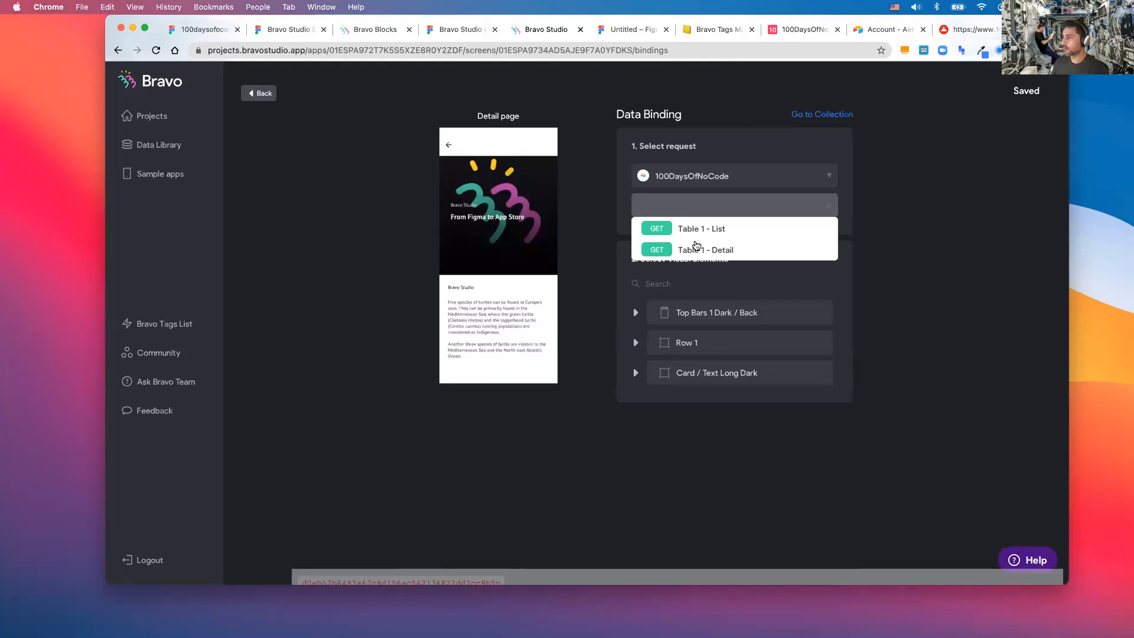
click(698, 249)
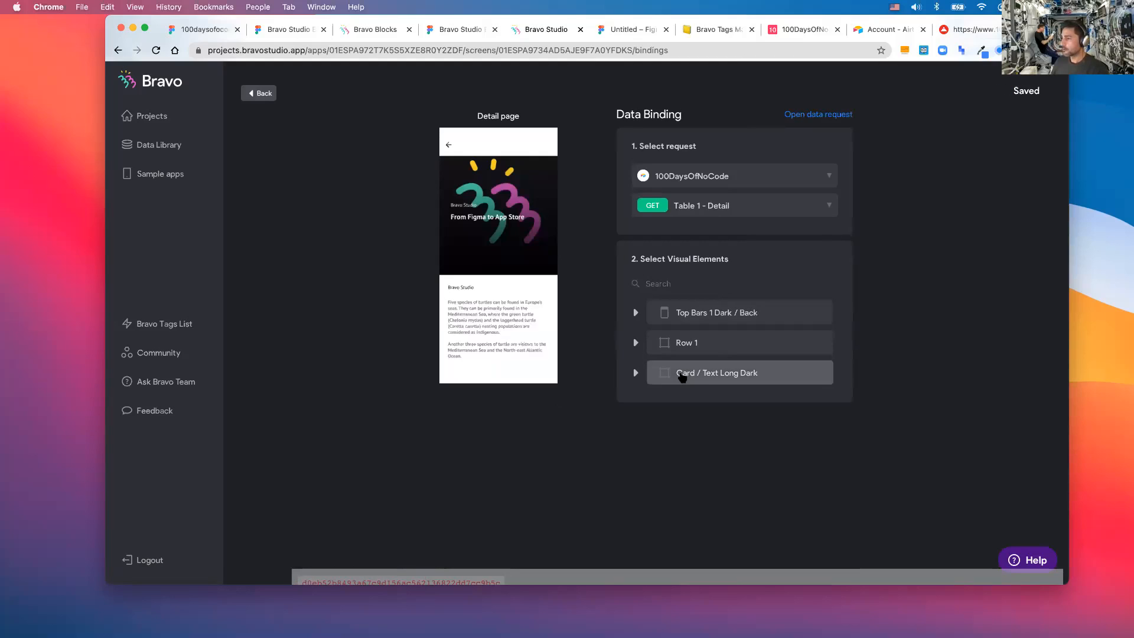
- Inspect the Card / Text Long Dark element and Row 1's data choices without changing them
click(680, 374)
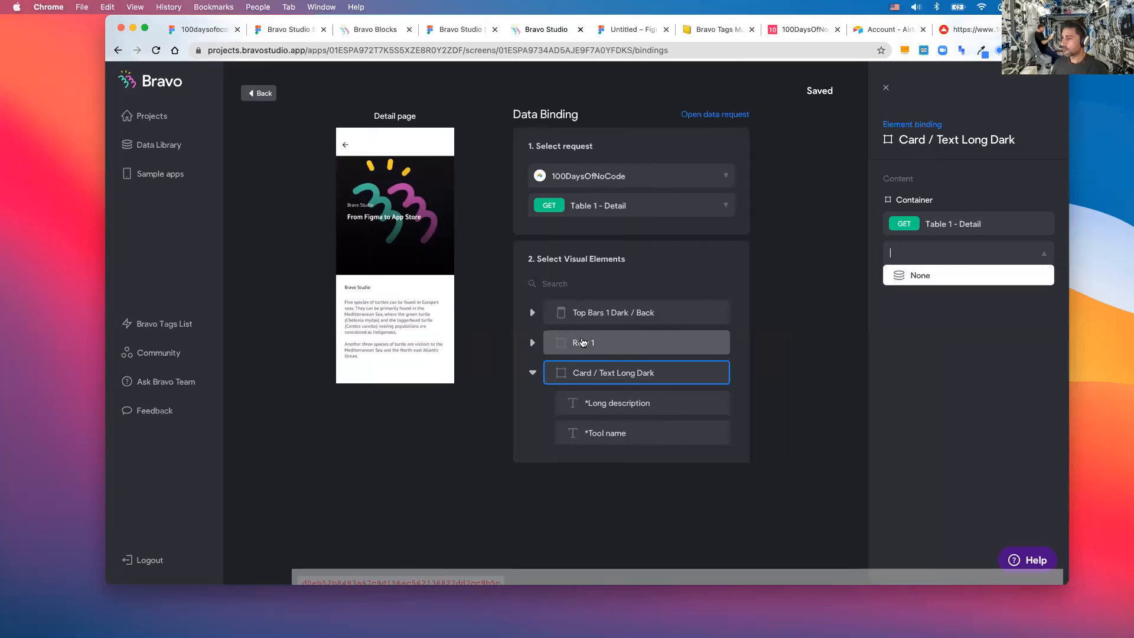
click(584, 342)
click(927, 253)
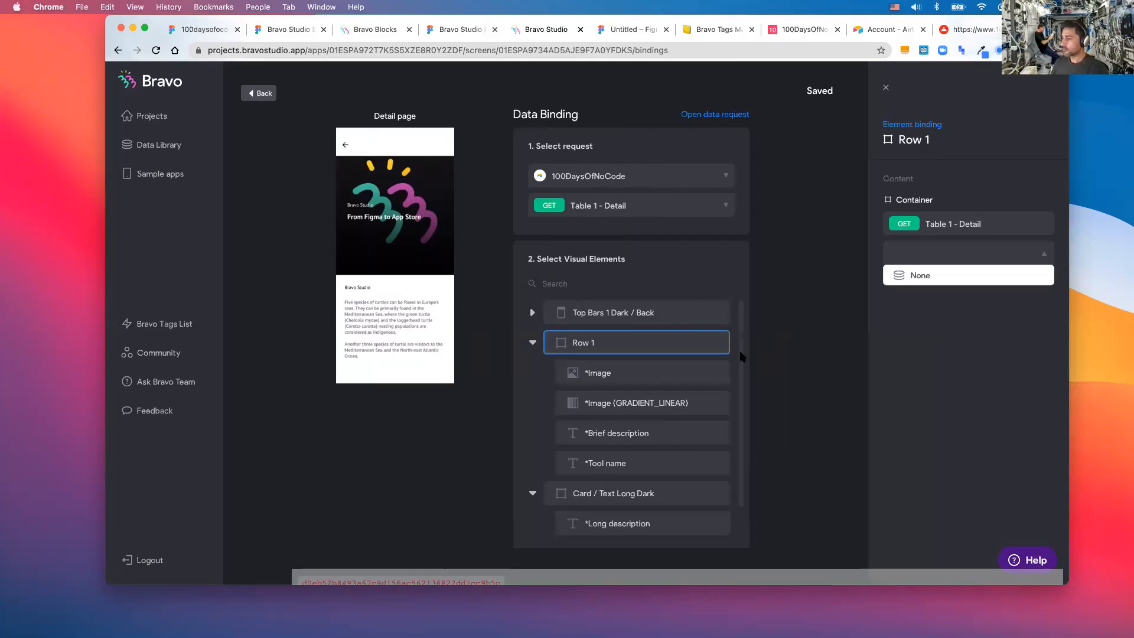
click(532, 493)
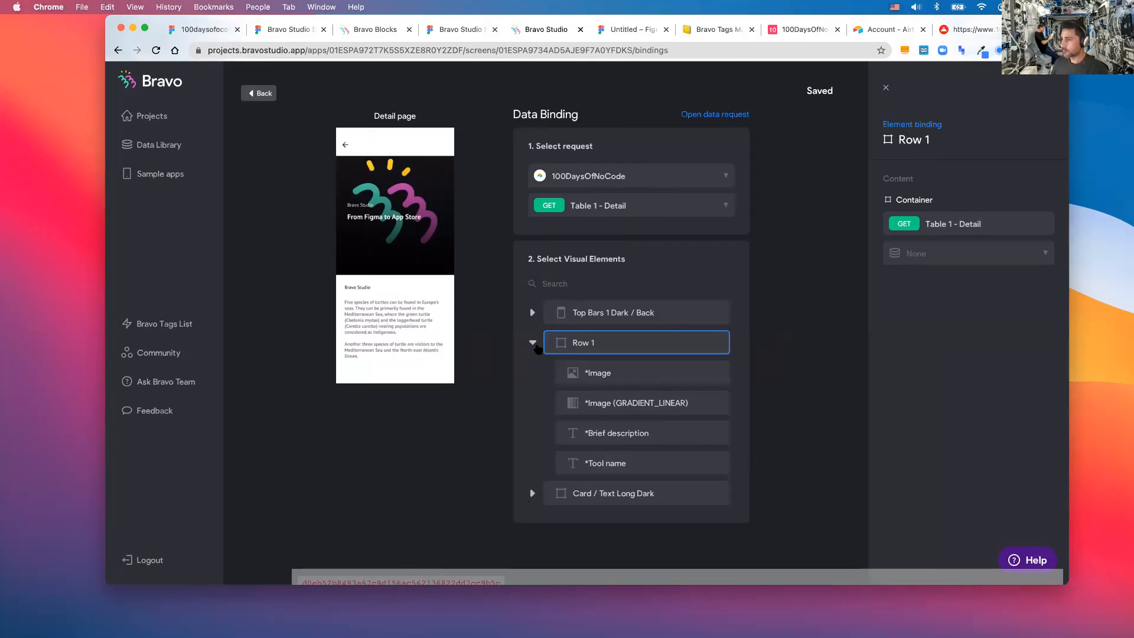
click(534, 344)
click(577, 344)
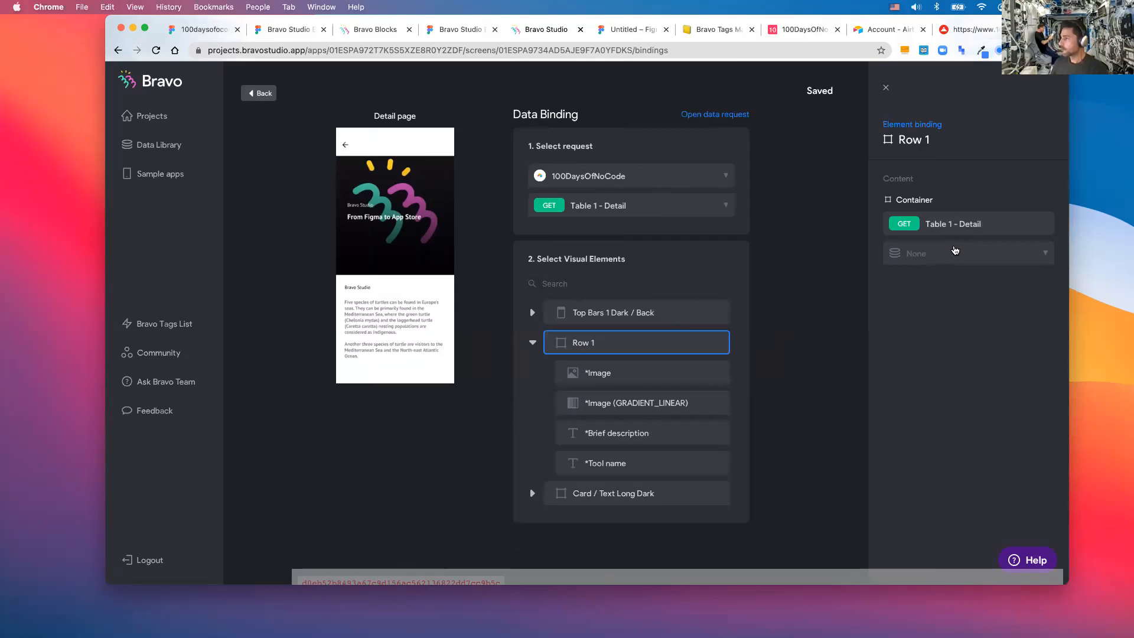
click(949, 253)
click(815, 332)
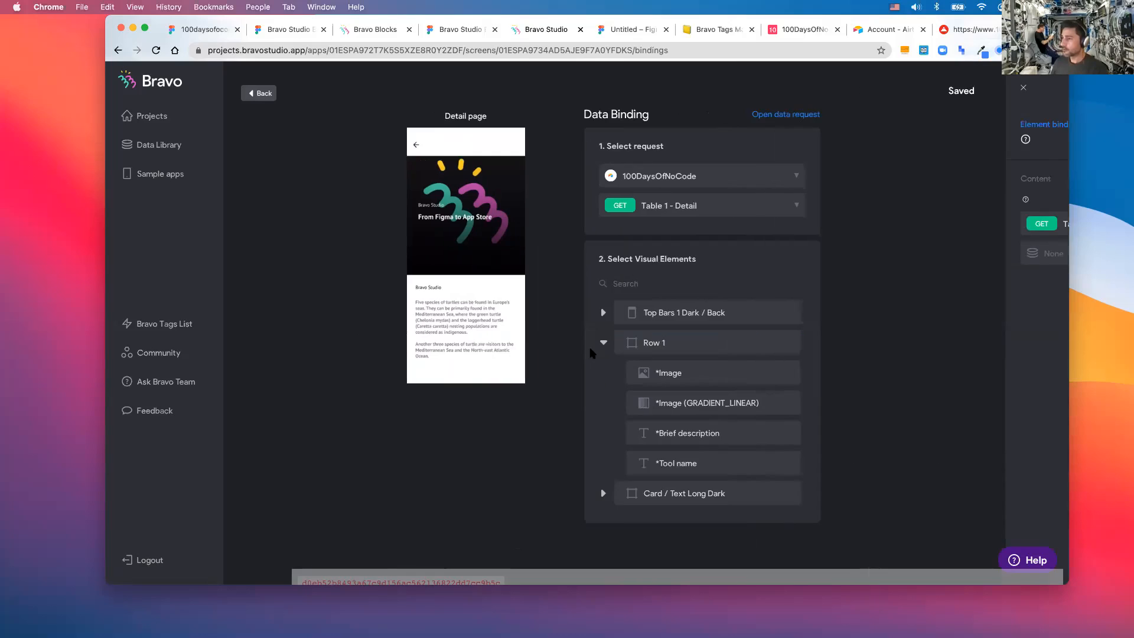
- Reselect Table 1 - Detail and open the *Image element's field list
click(703, 208)
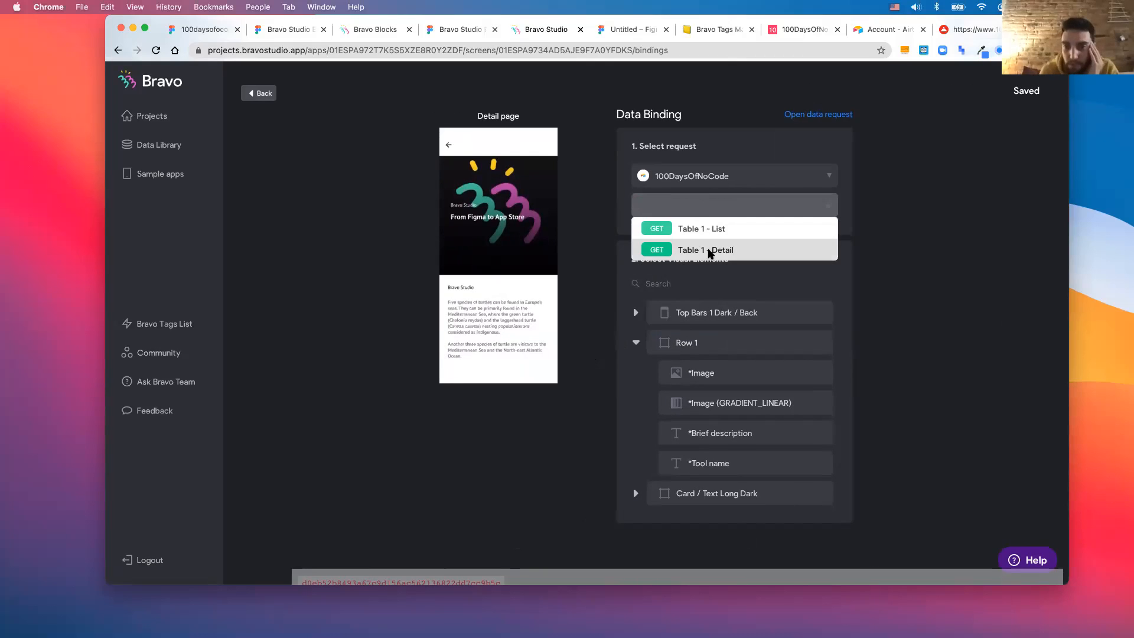
click(684, 248)
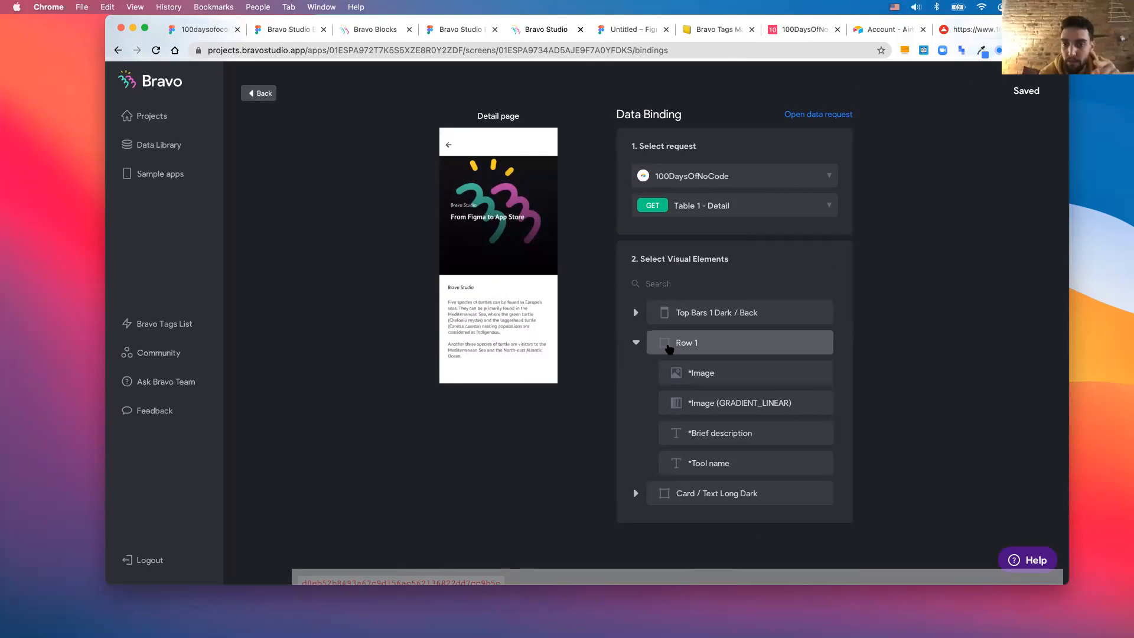
click(678, 362)
click(925, 253)
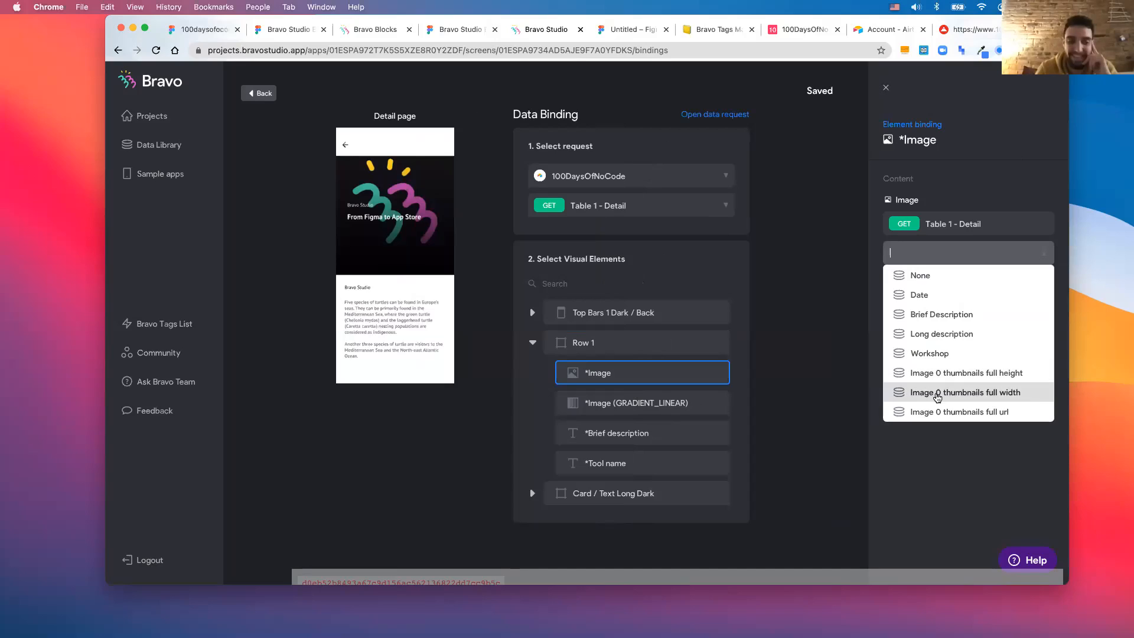
- Bind *Image to Image 0 thumbnails full url and *Tool name to Workshop
click(937, 411)
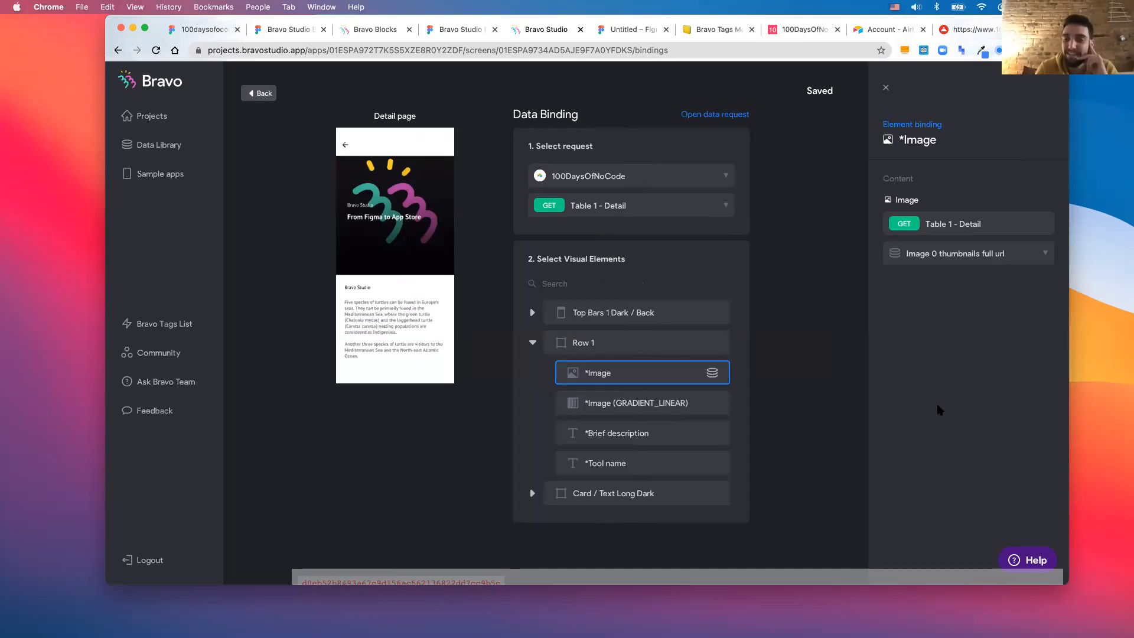
click(726, 434)
click(966, 253)
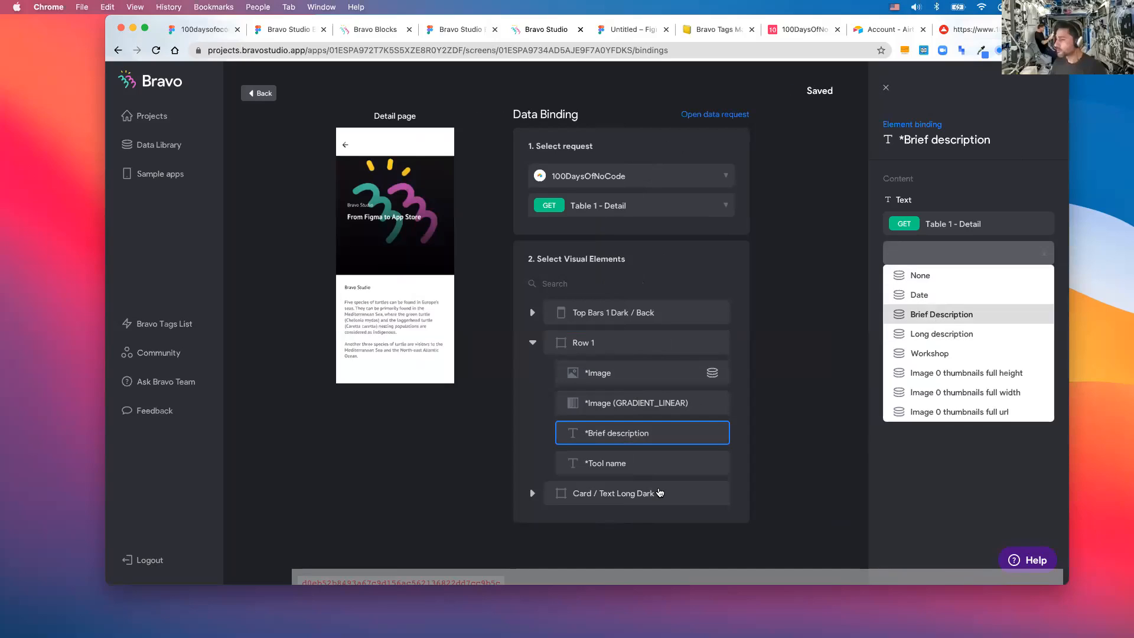
click(628, 467)
click(947, 254)
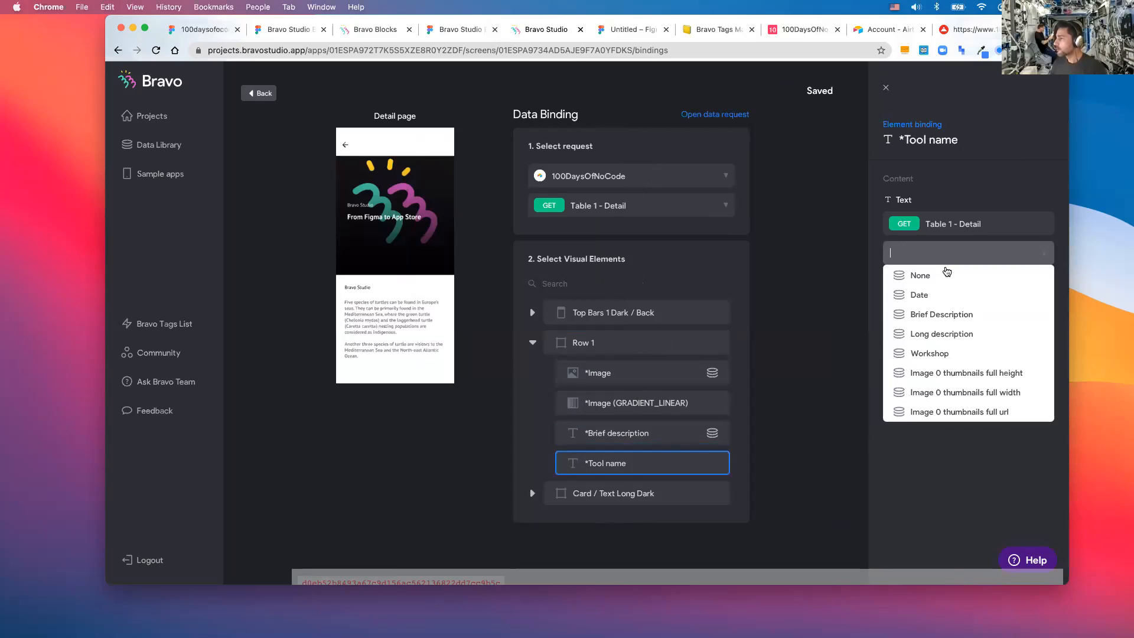
click(933, 354)
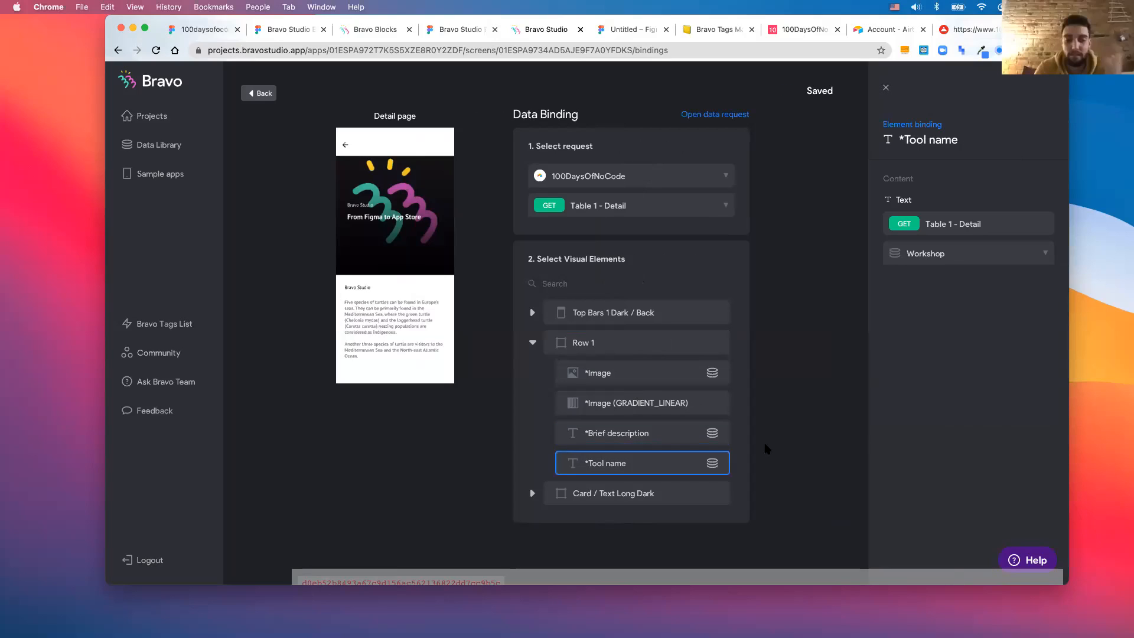
- Bind *Long description to the Long description field, then return to the screens and sync the Figma design
click(533, 493)
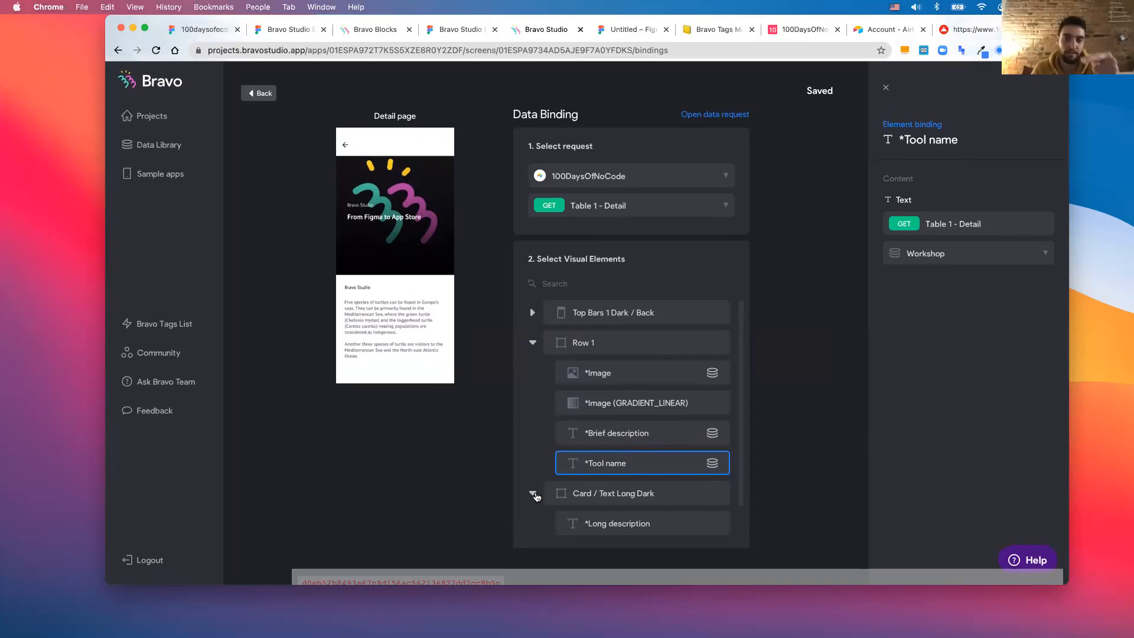
click(626, 524)
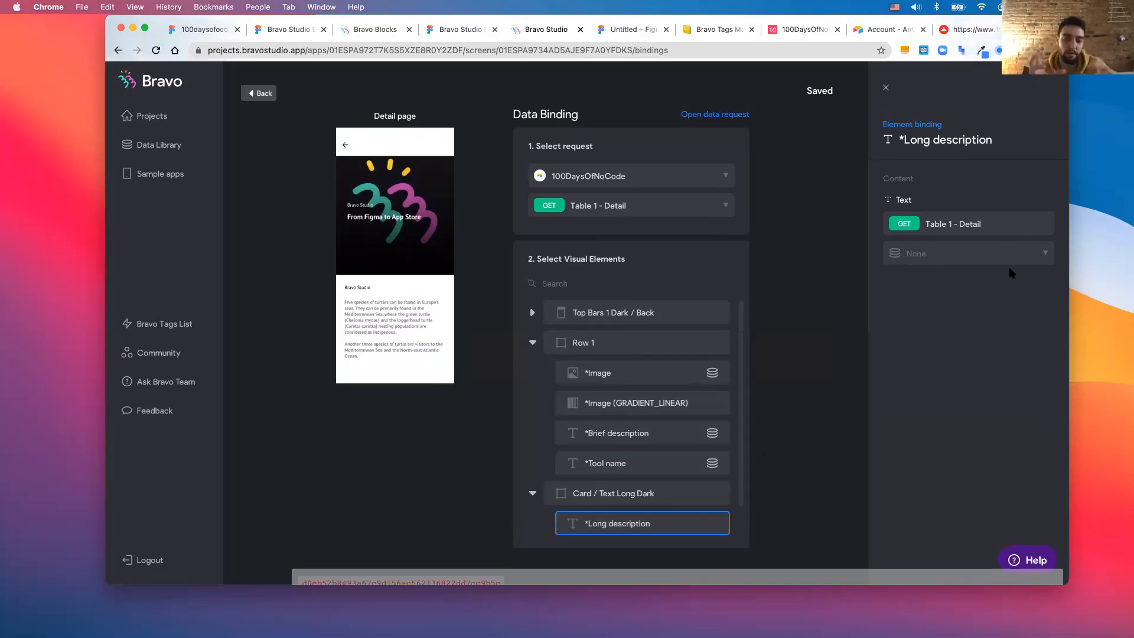
click(1008, 254)
click(982, 335)
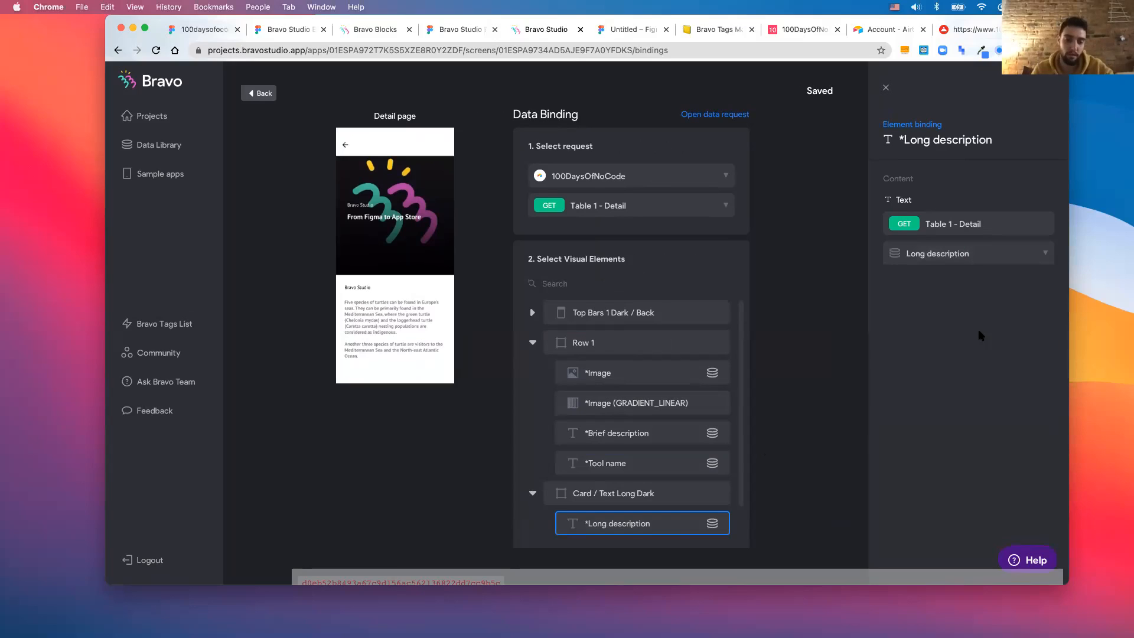
click(532, 343)
click(533, 374)
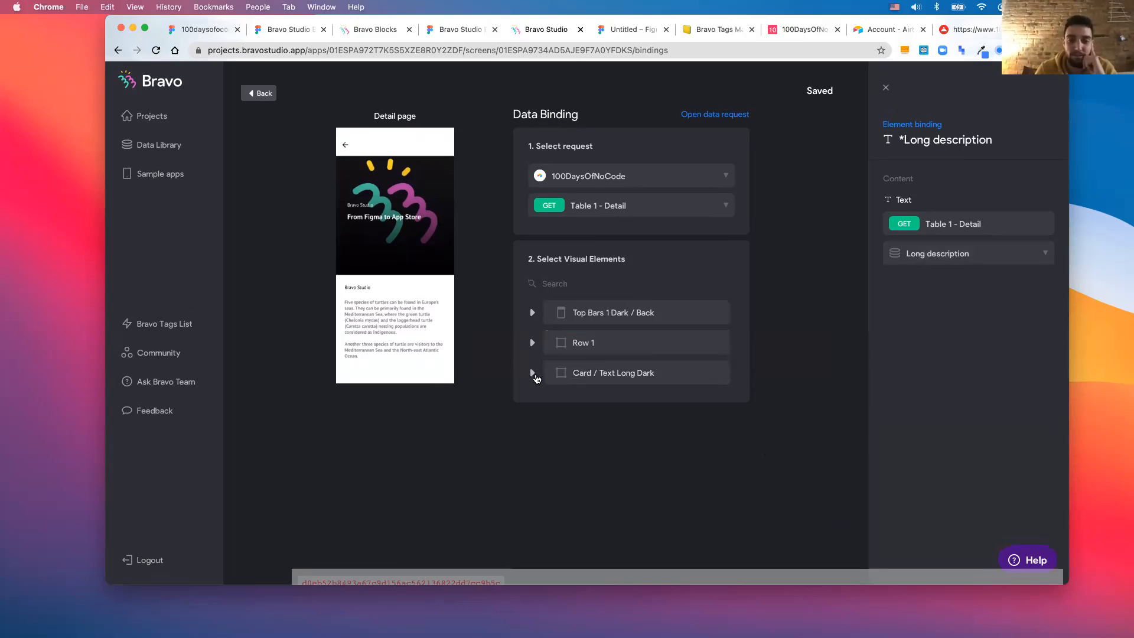
click(249, 94)
click(899, 80)
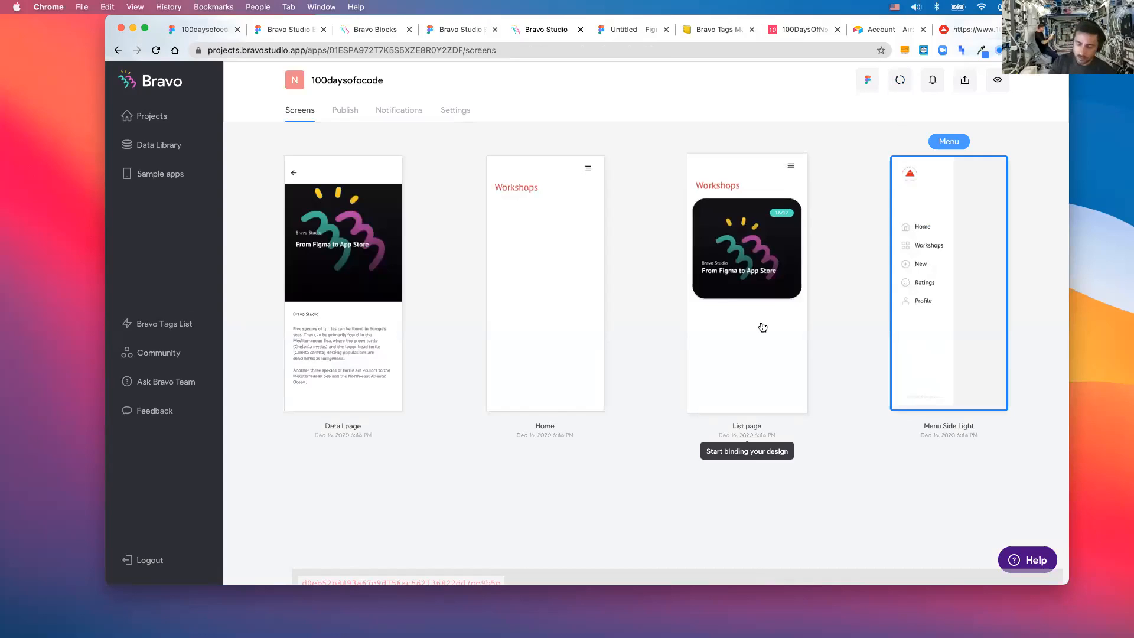
- Bring the mirrored phone forward to check the live Workshops list, then return to the browser
key(ctrl+Up)
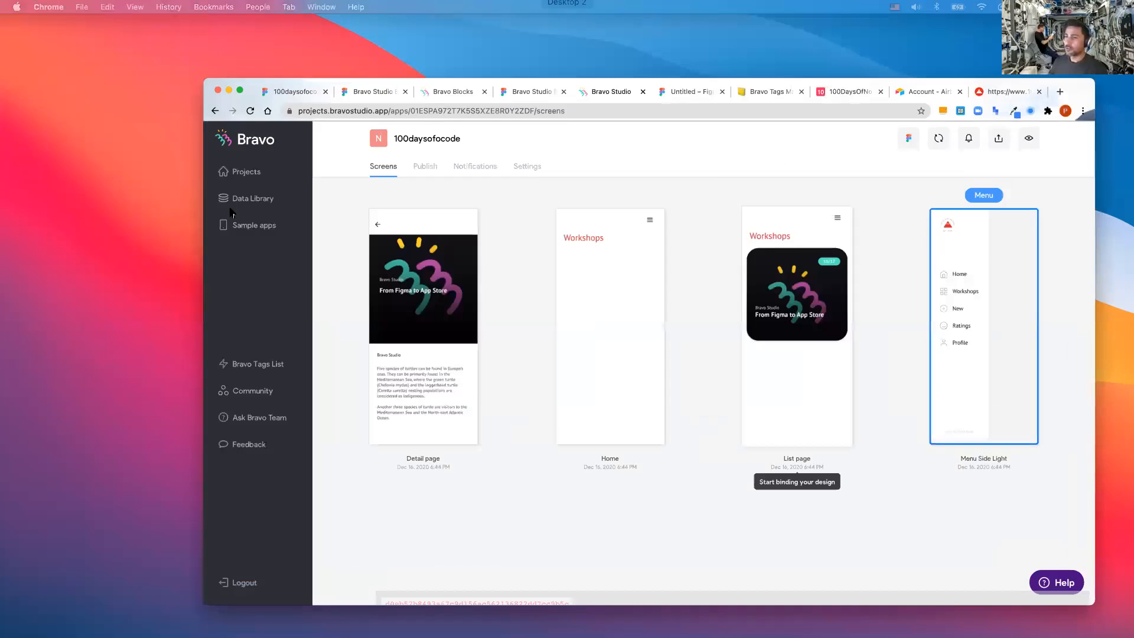
key(ctrl+Up)
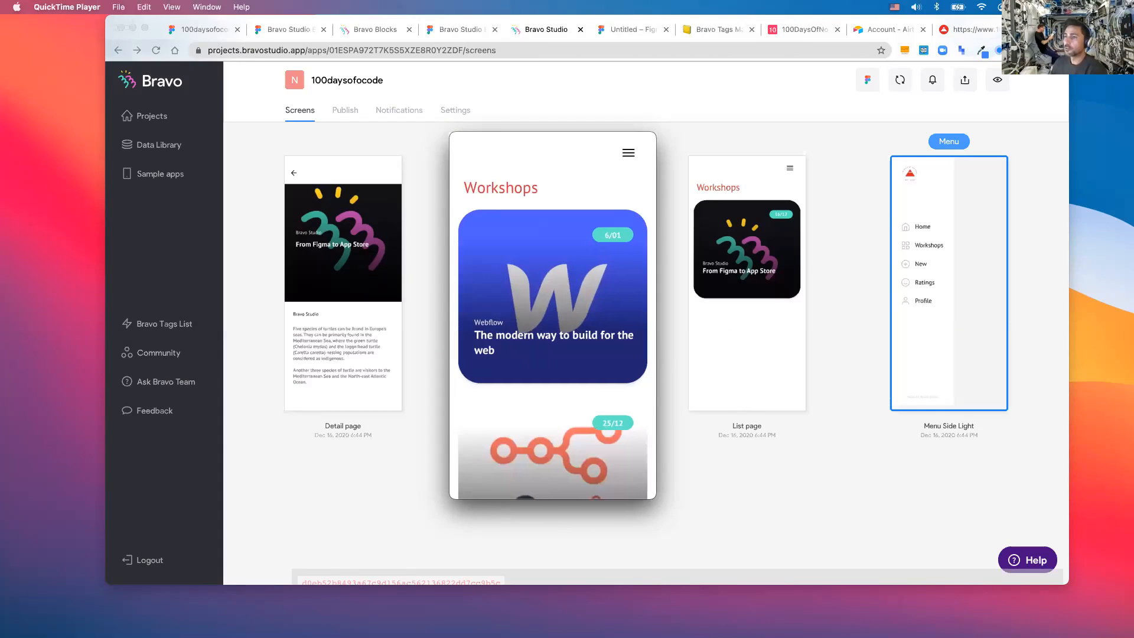
click(413, 162)
- Bind the Card / Text Long Dark group's *Tool name to the Workshop field and go back to the screens
click(353, 222)
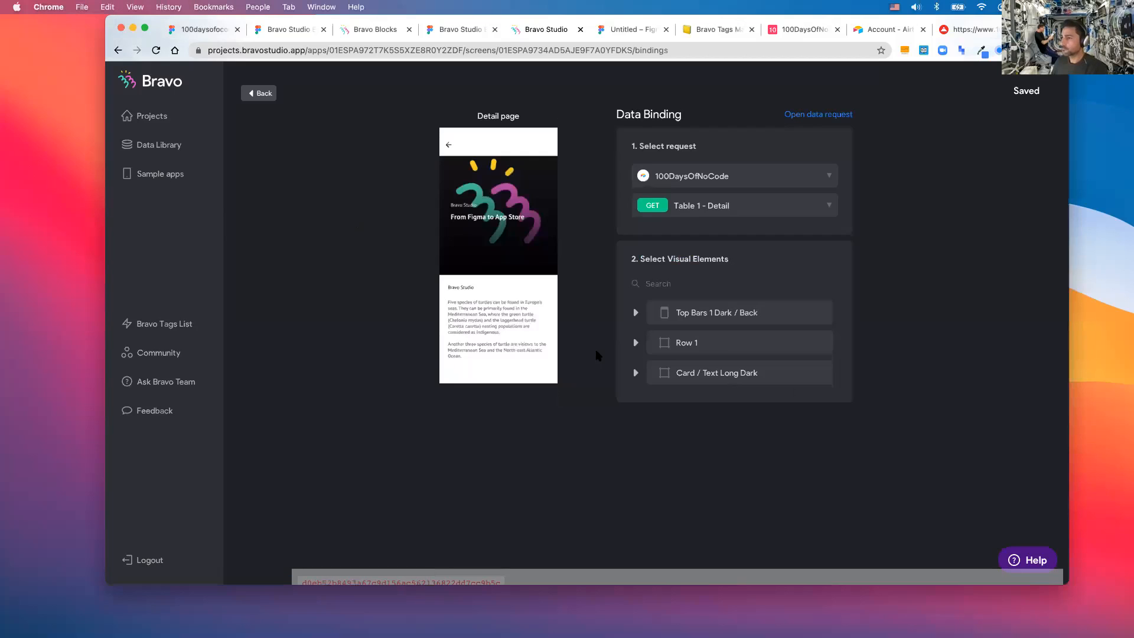
click(667, 375)
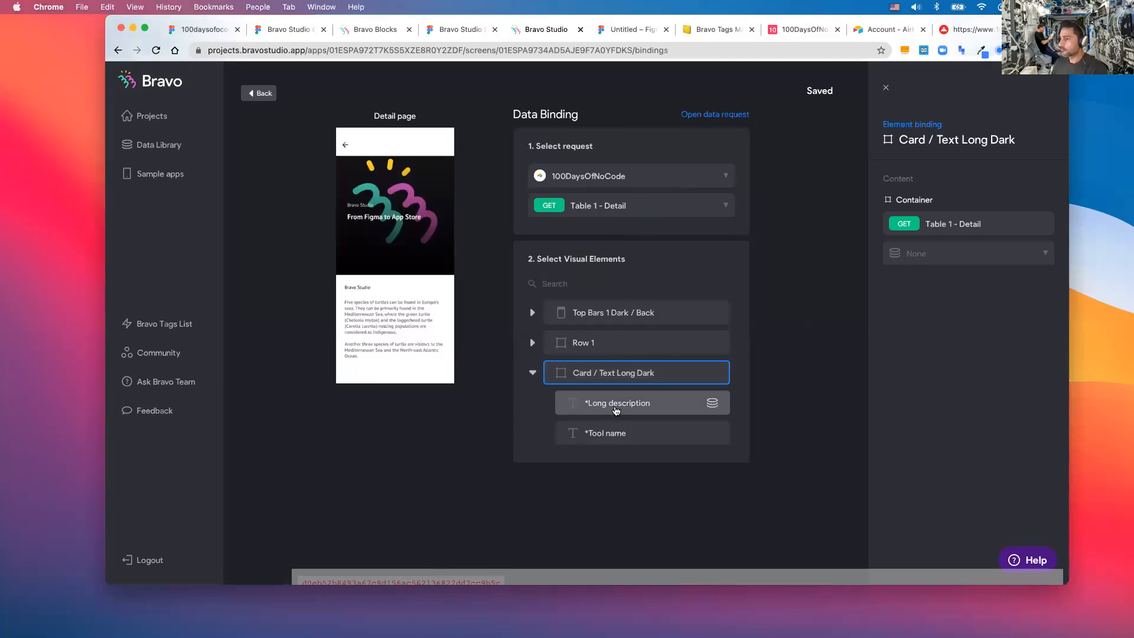
click(617, 408)
click(614, 431)
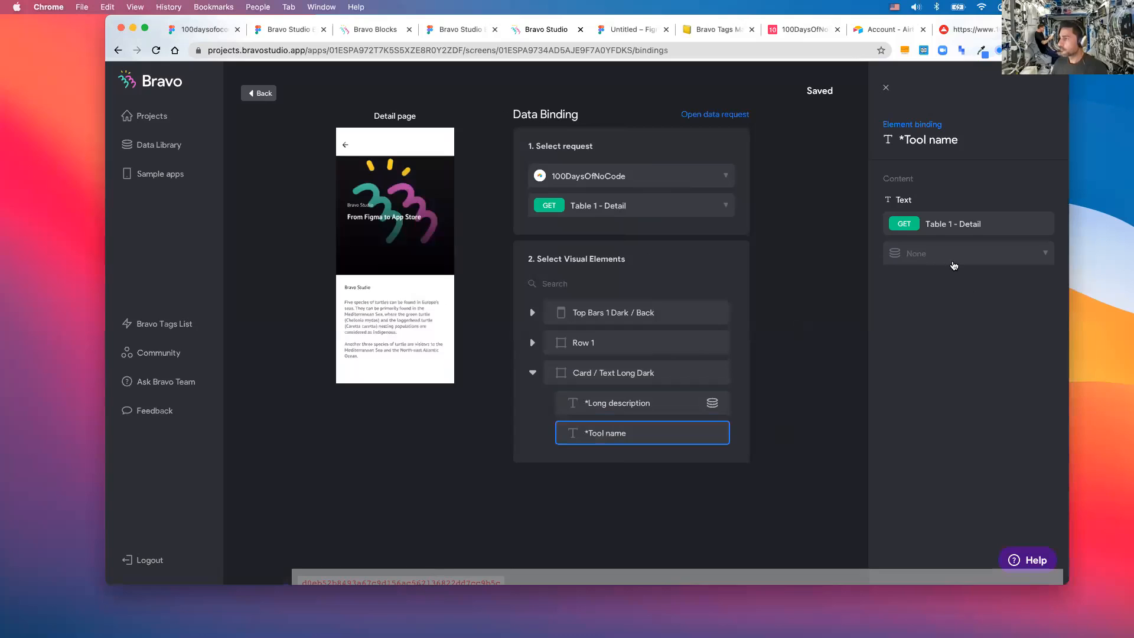
click(952, 257)
click(943, 354)
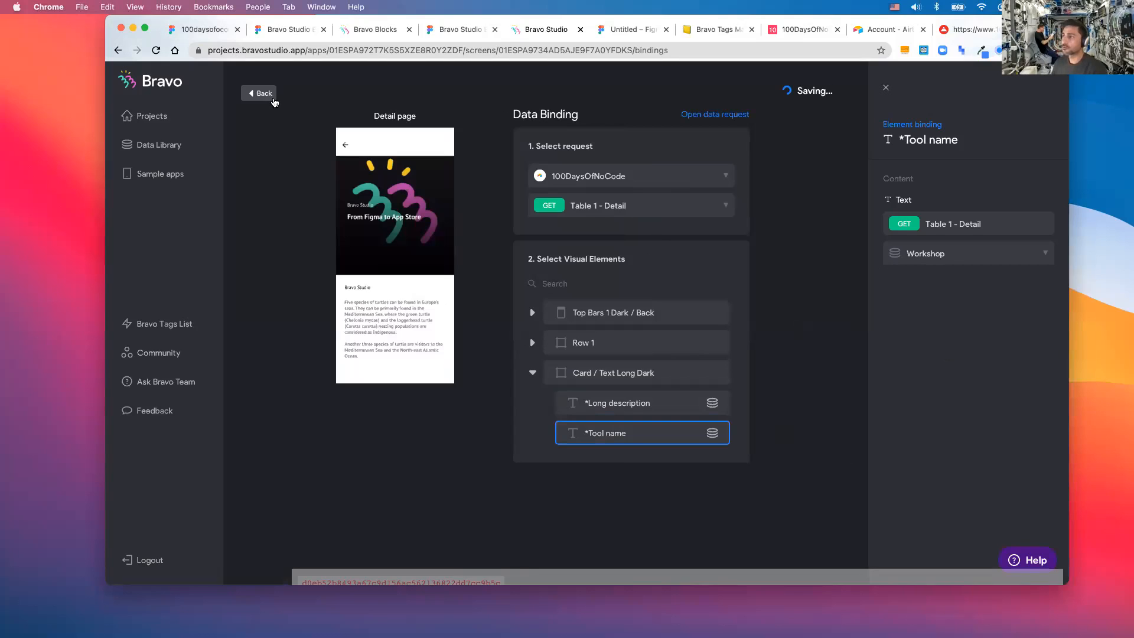
click(273, 99)
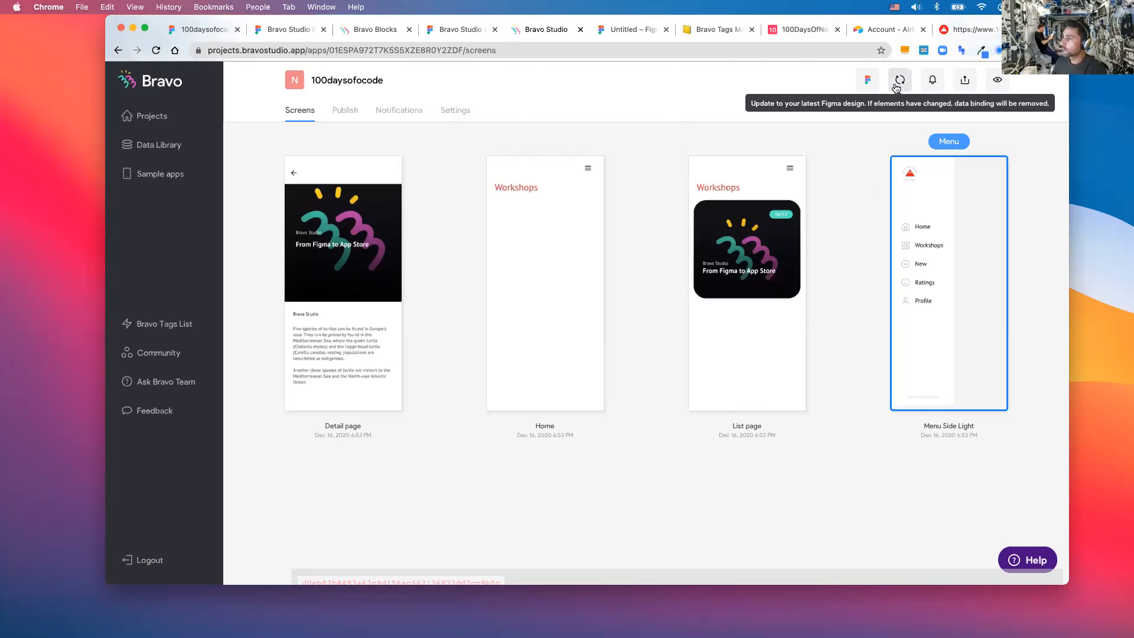
- Reopen the Detail page bindings, expand Row 1 and Card / Text Long Dark, and bind the card's *Tool name to Workshop
click(345, 300)
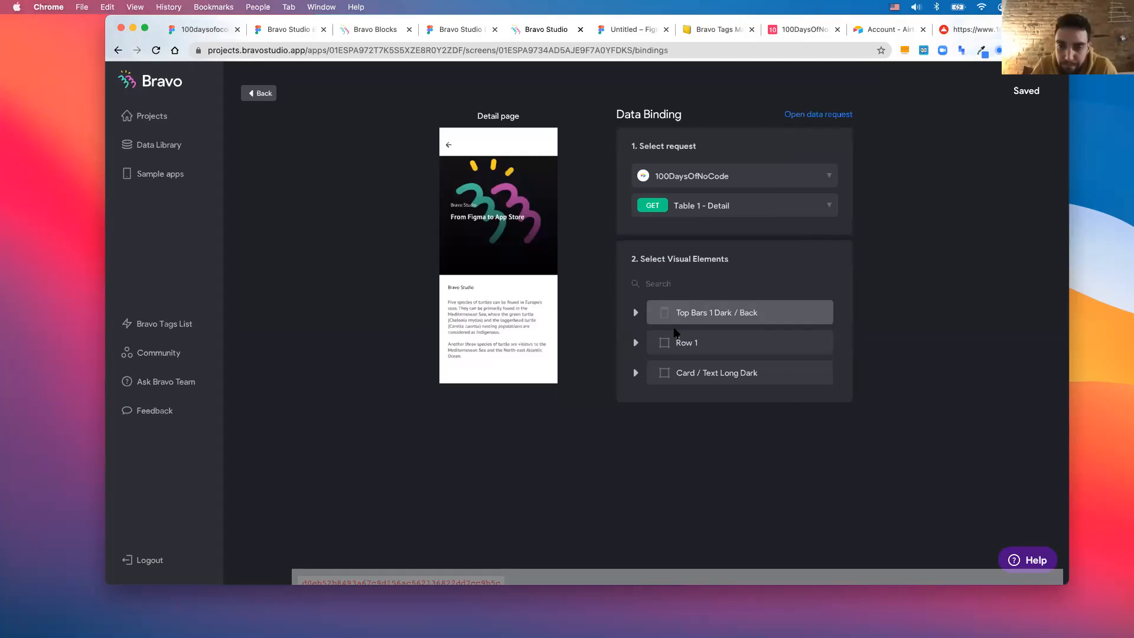
click(673, 343)
click(608, 463)
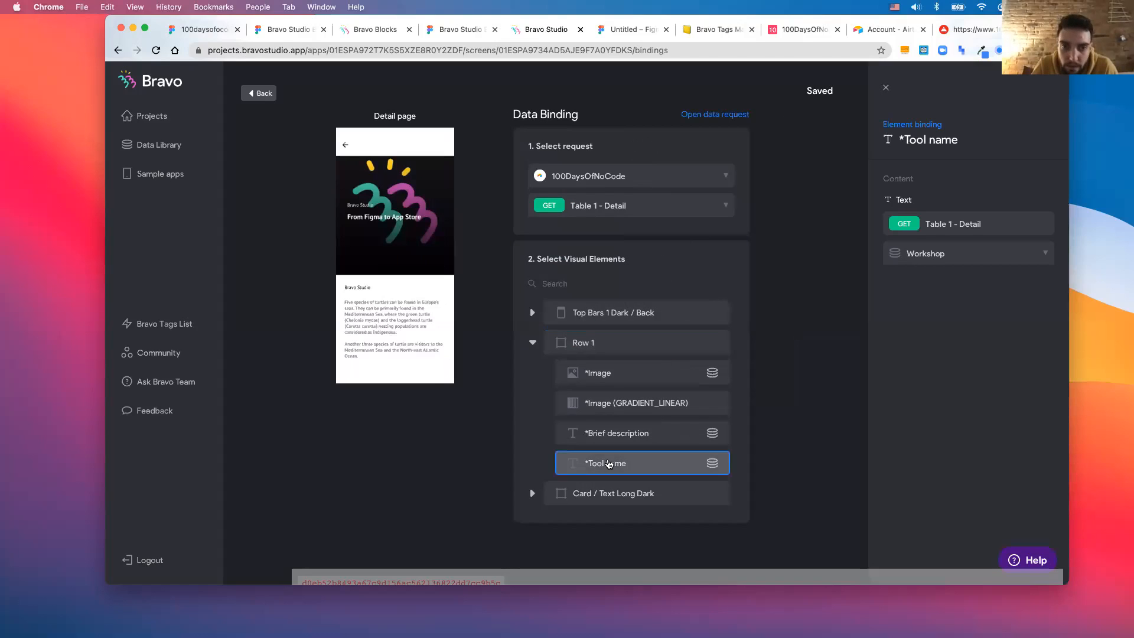
click(629, 494)
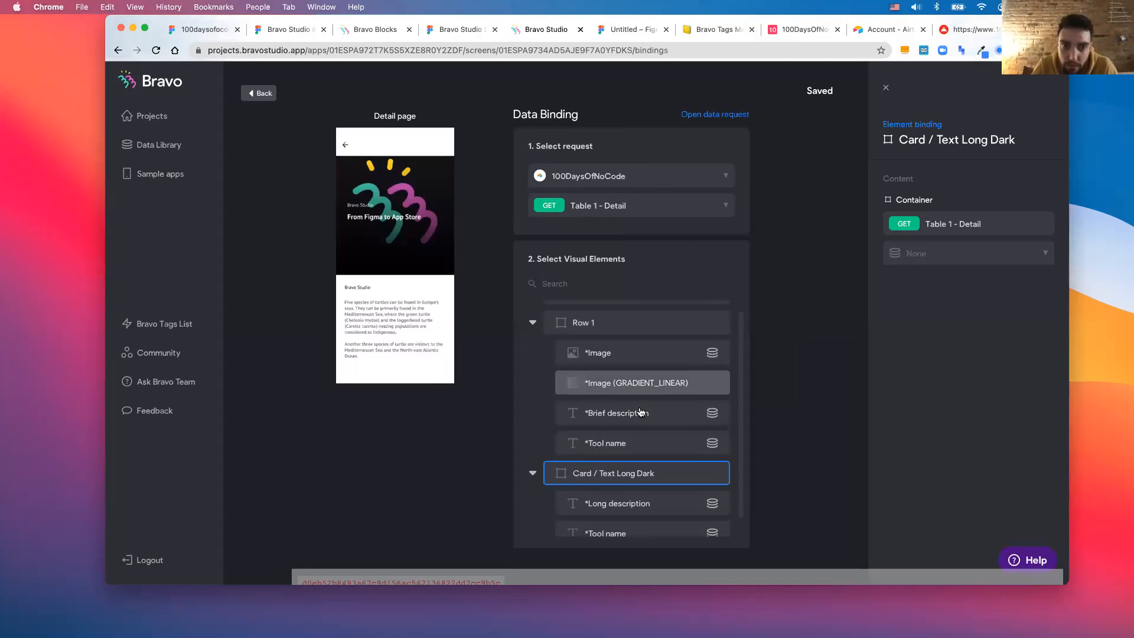
click(624, 522)
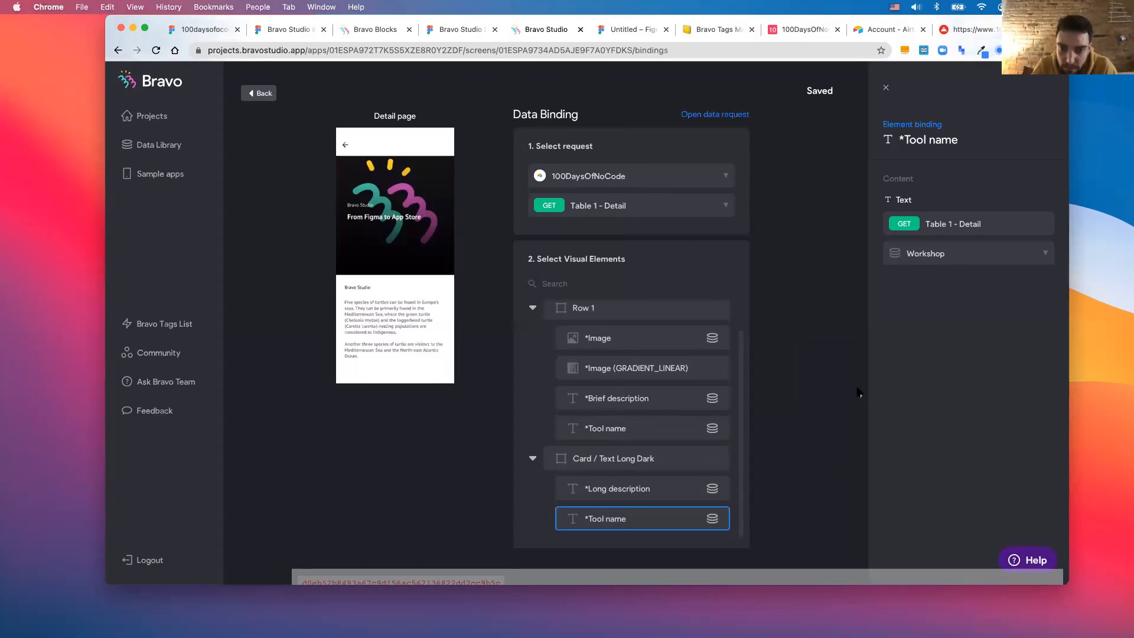
click(911, 251)
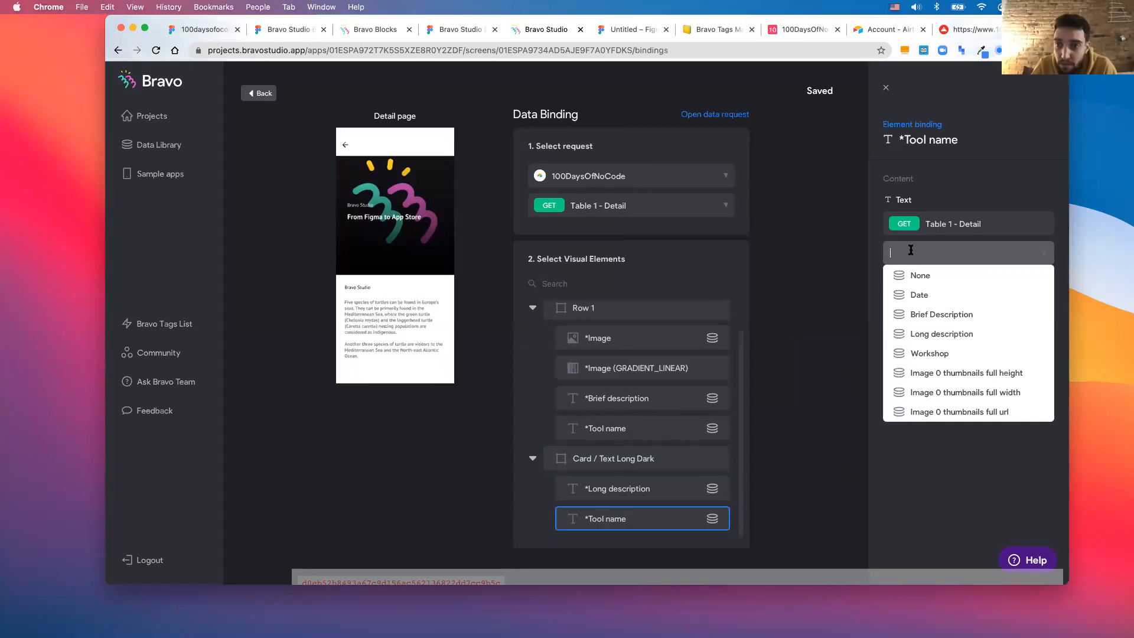
click(926, 353)
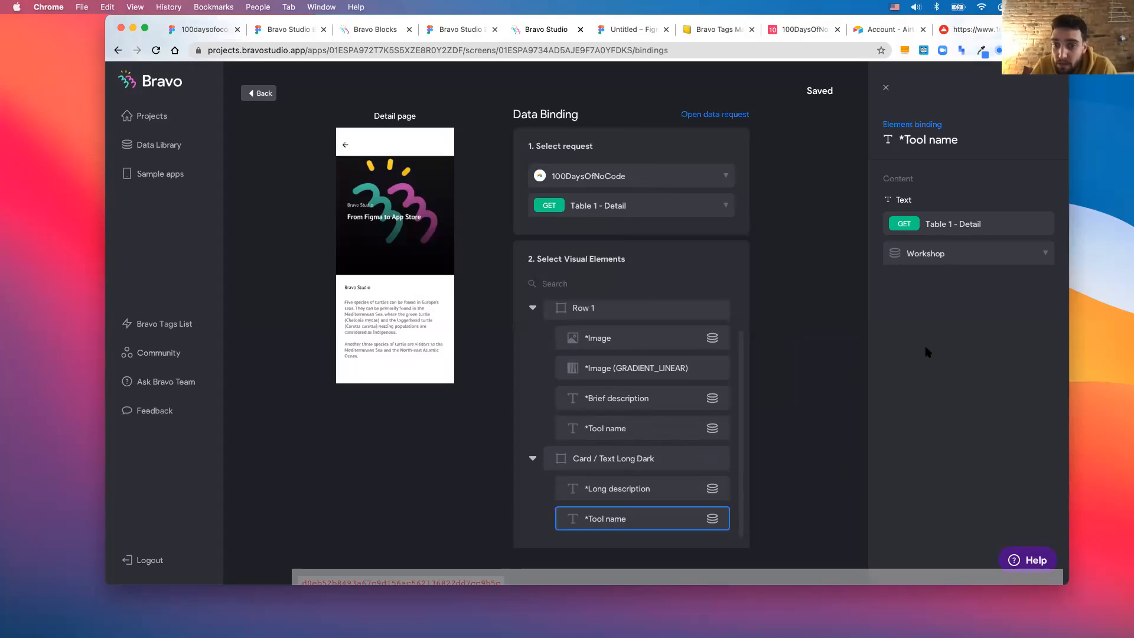
- Return to the screens and bring the phone mirror forward, showing the Home screen's 100DaysOfNoCode web view
click(254, 93)
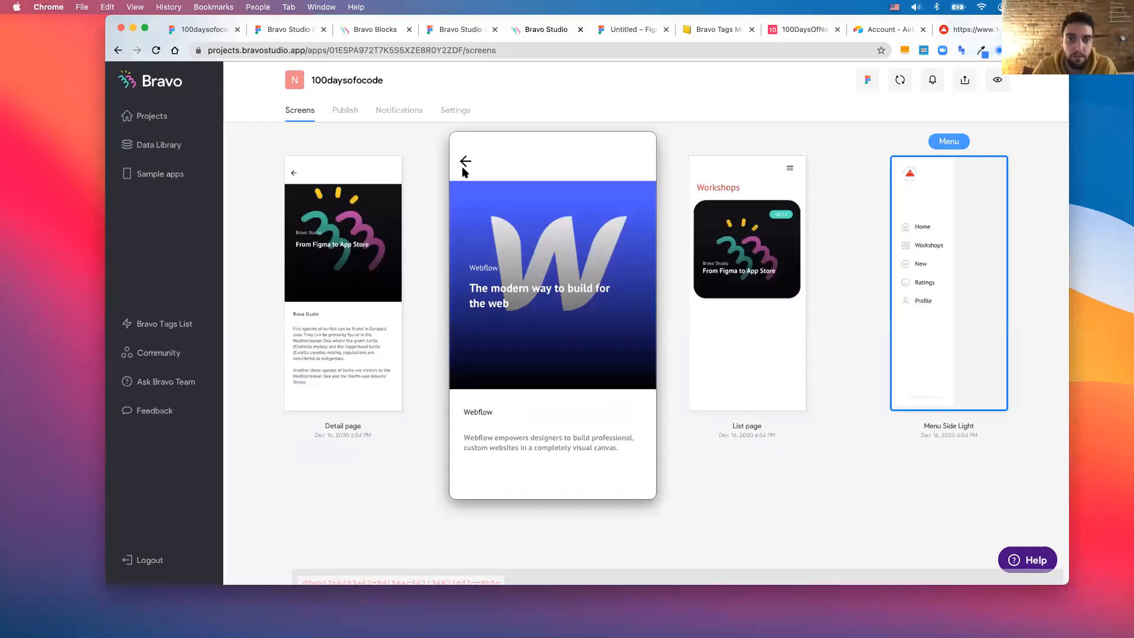
click(463, 171)
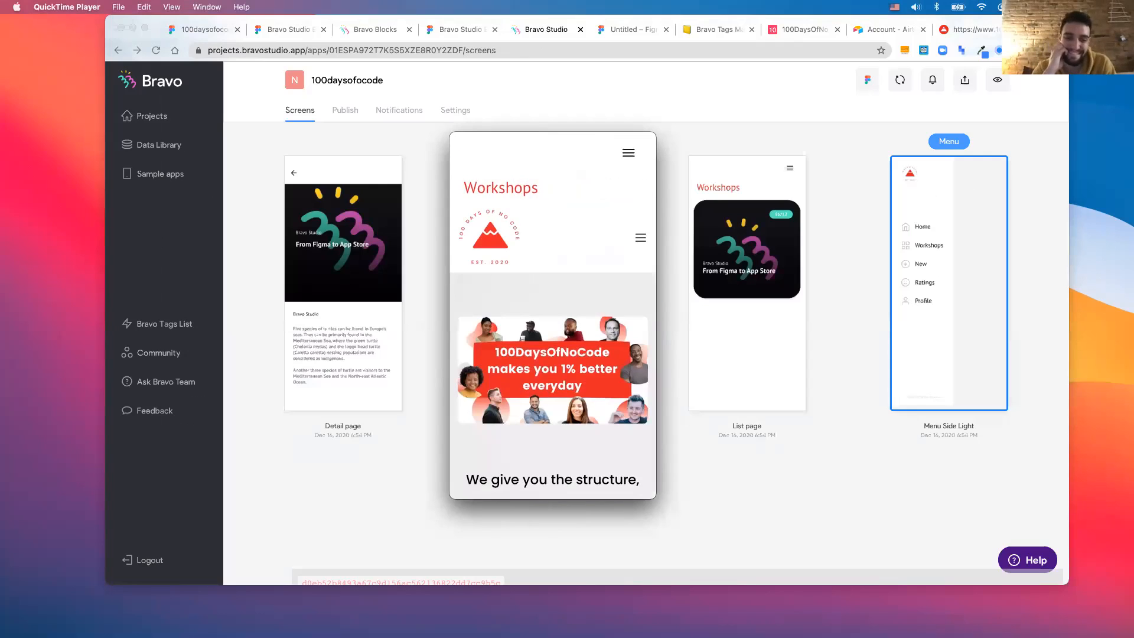
click(448, 248)
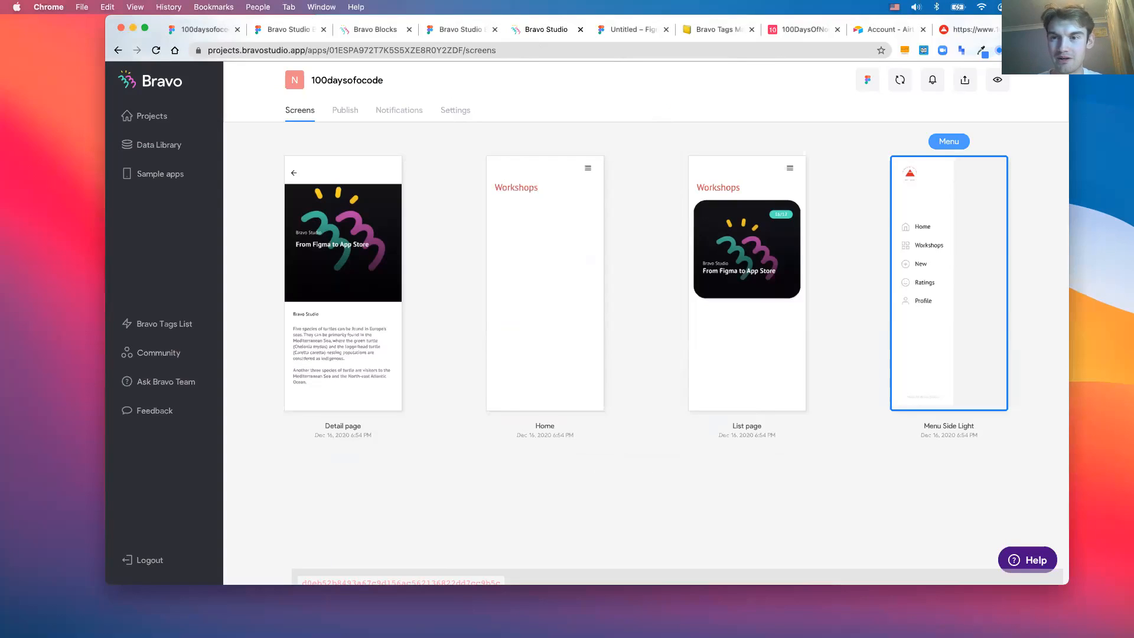
key(ctrl+Up)
click(616, 135)
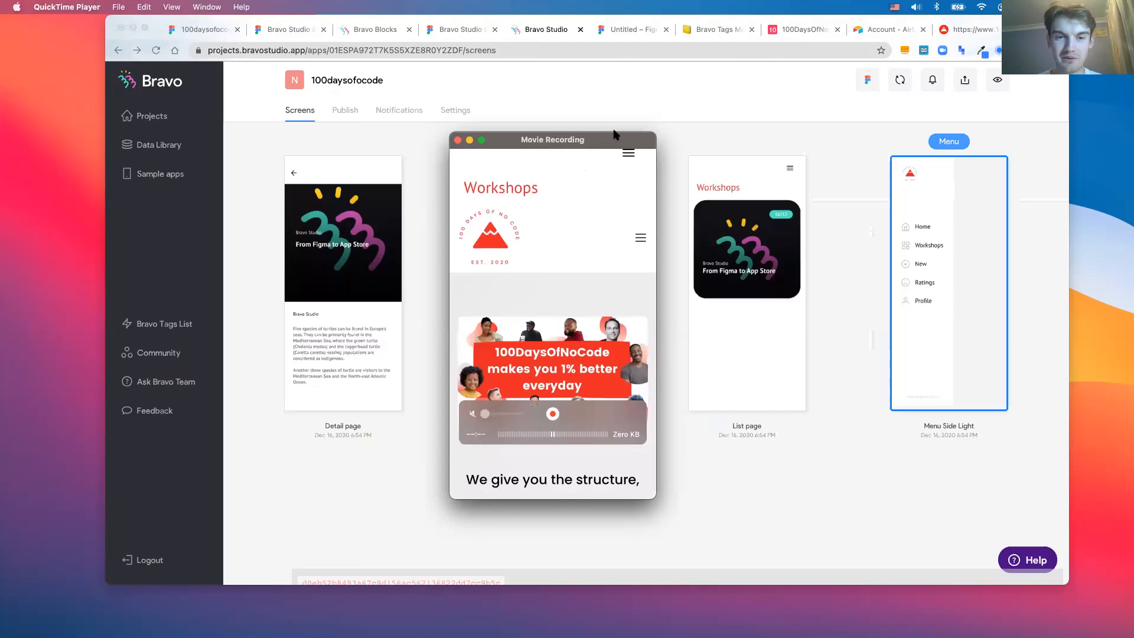
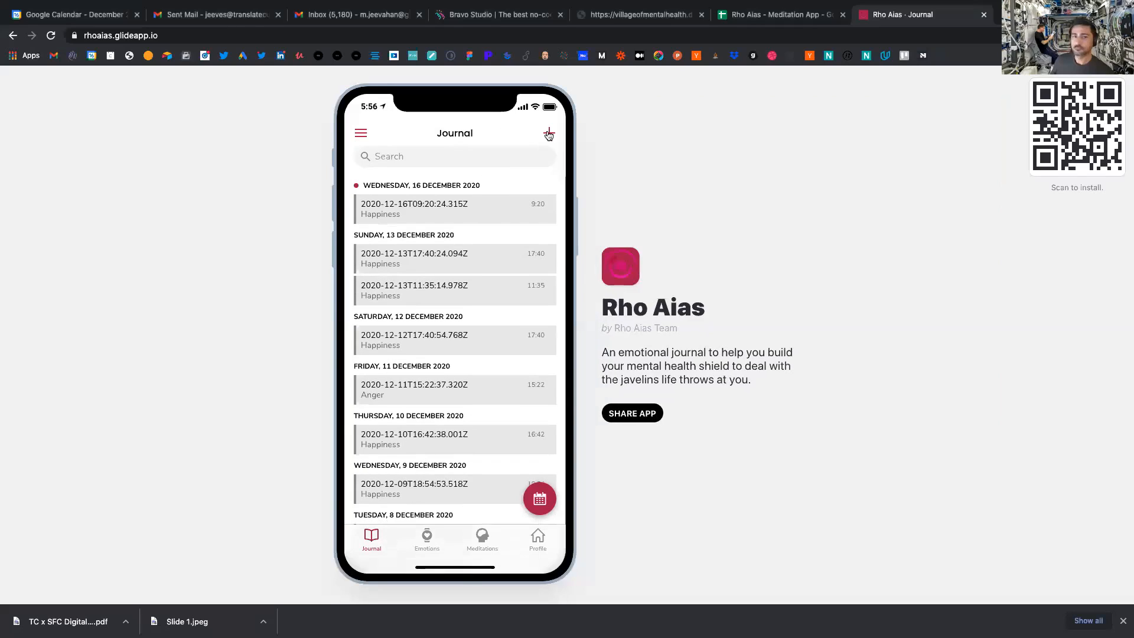
- Add a Happiness journal entry in Rho Aias with the description 'workshop was'
click(548, 134)
click(456, 195)
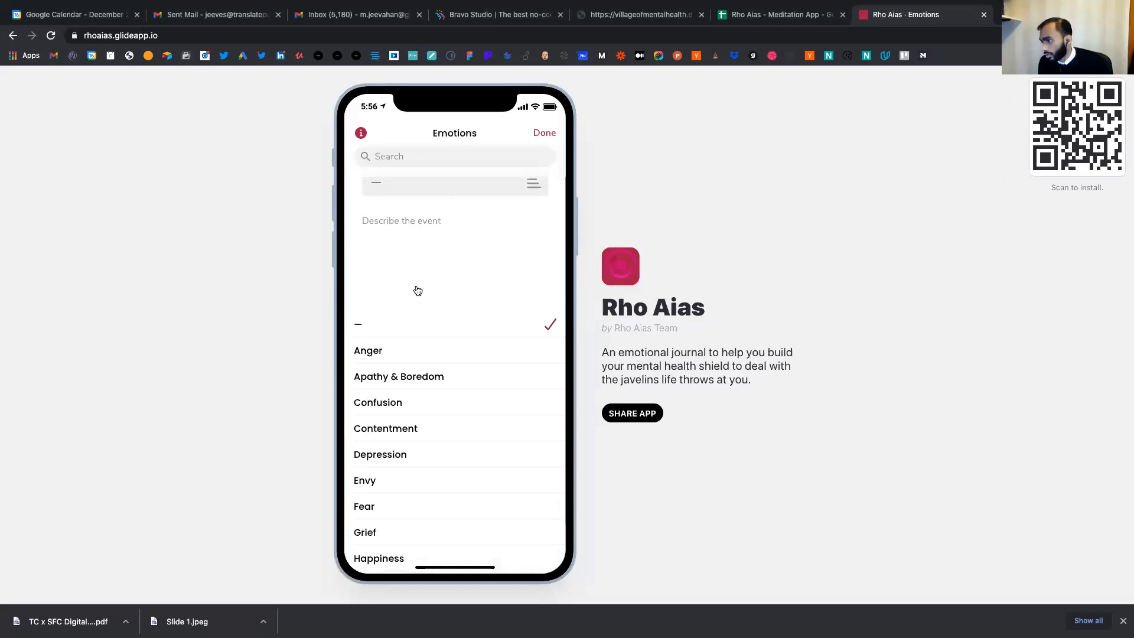
click(415, 423)
click(422, 221)
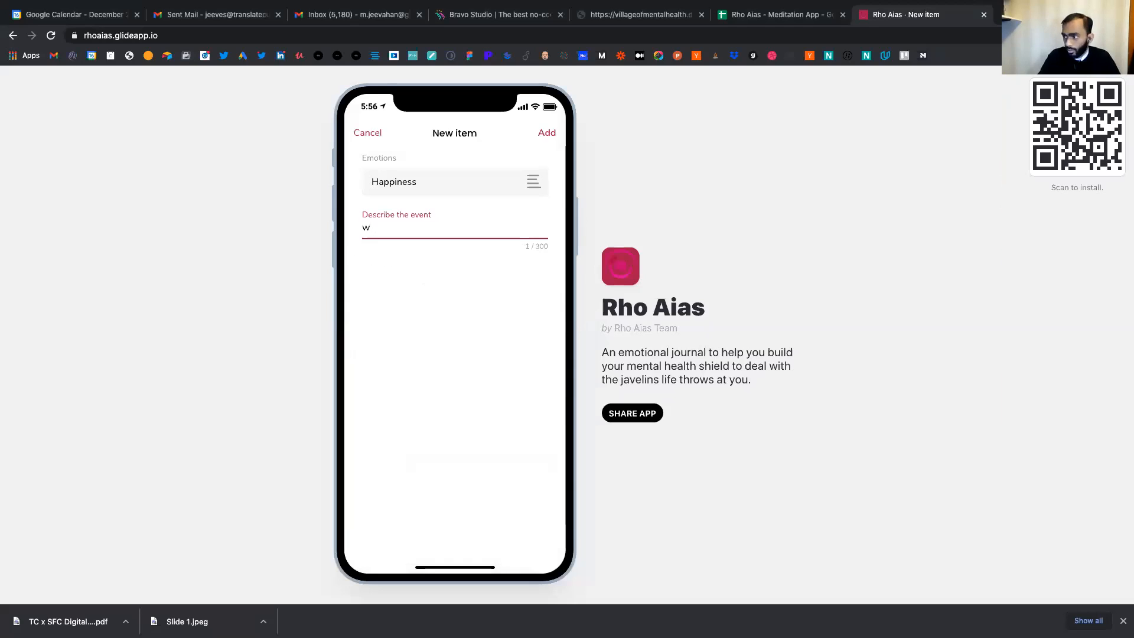
text(workshop was great)
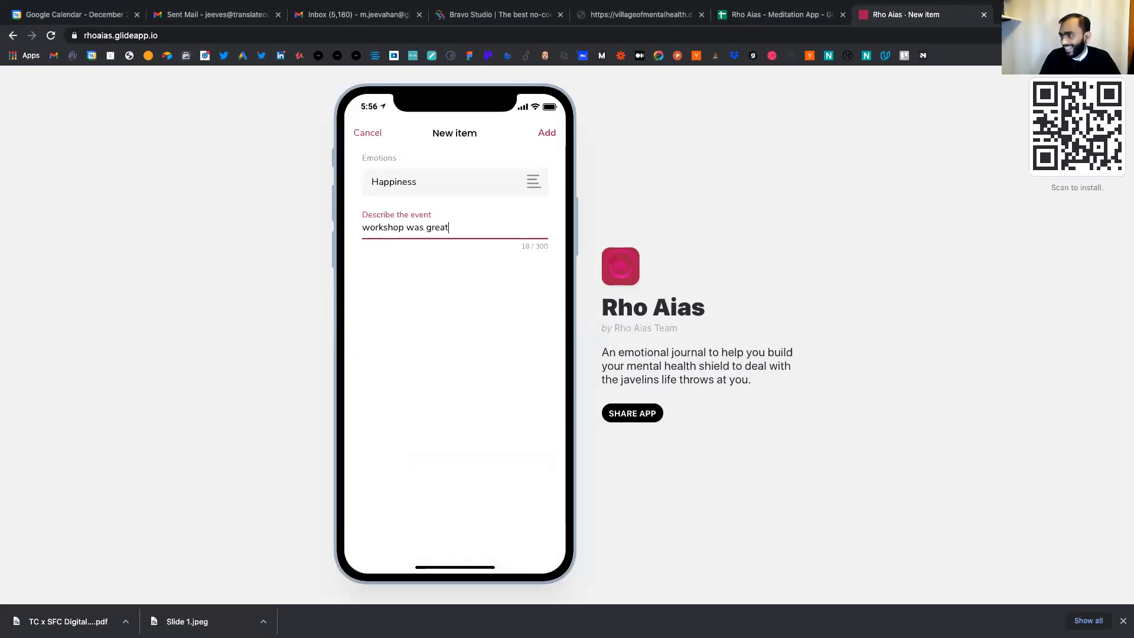
click(553, 130)
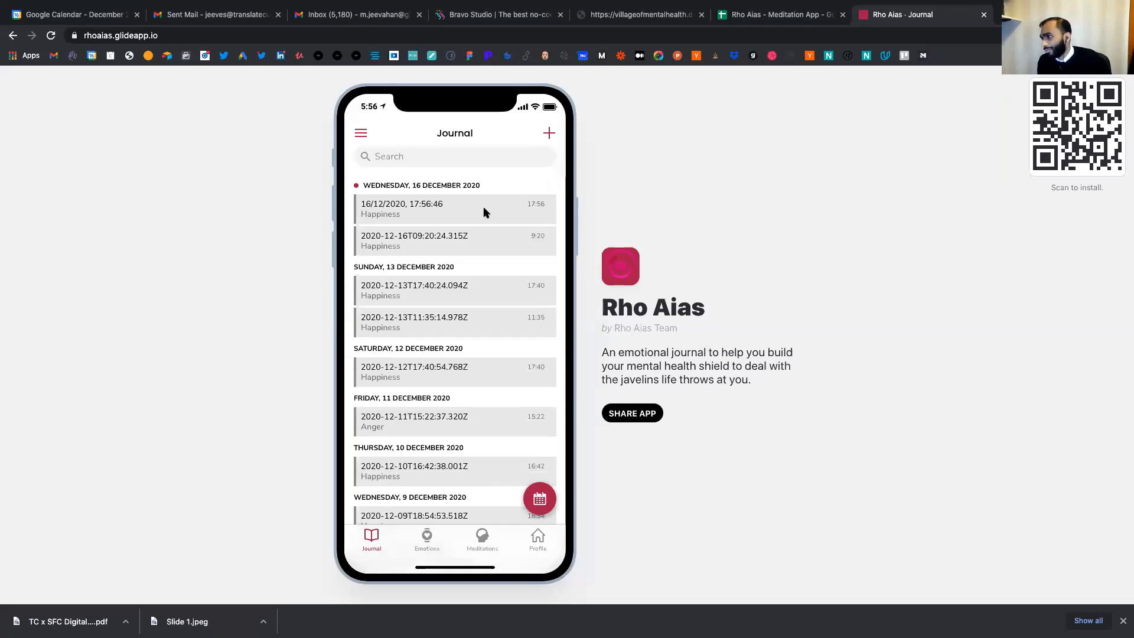
- Browse the Happiness emotion, then open Breath Exercises and the Three minute breathing player
click(426, 538)
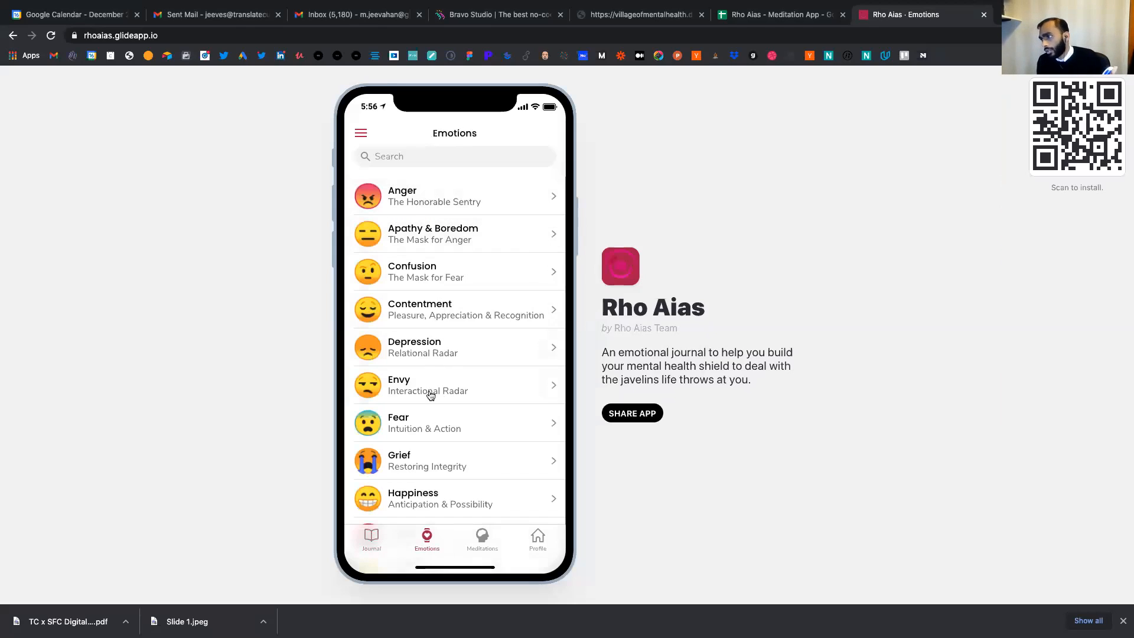
click(421, 500)
click(370, 137)
click(483, 539)
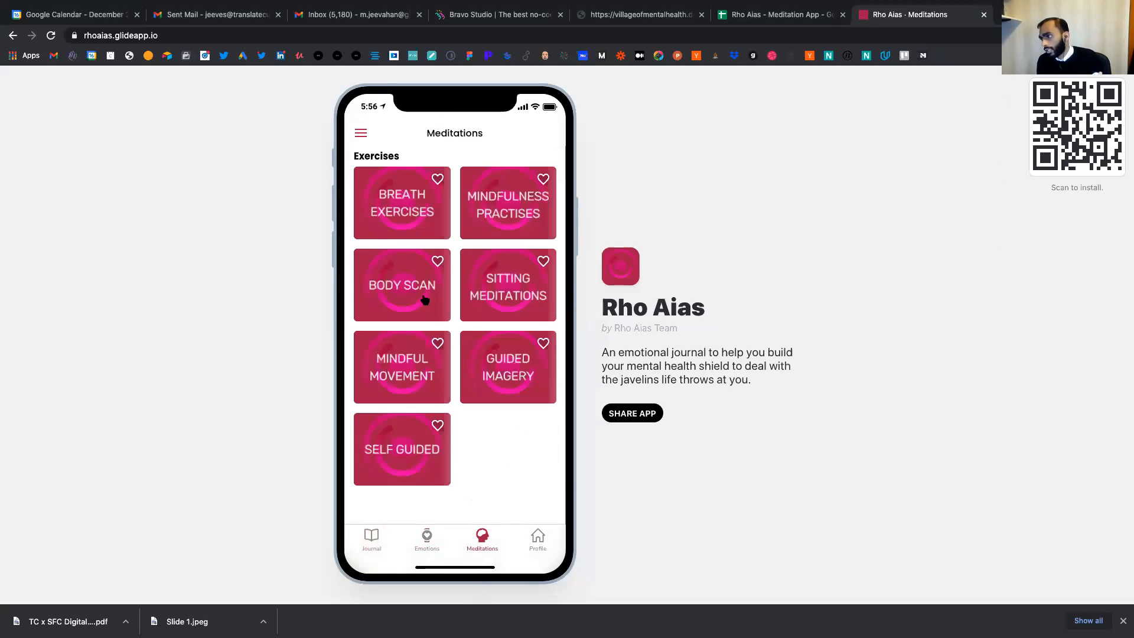
click(432, 231)
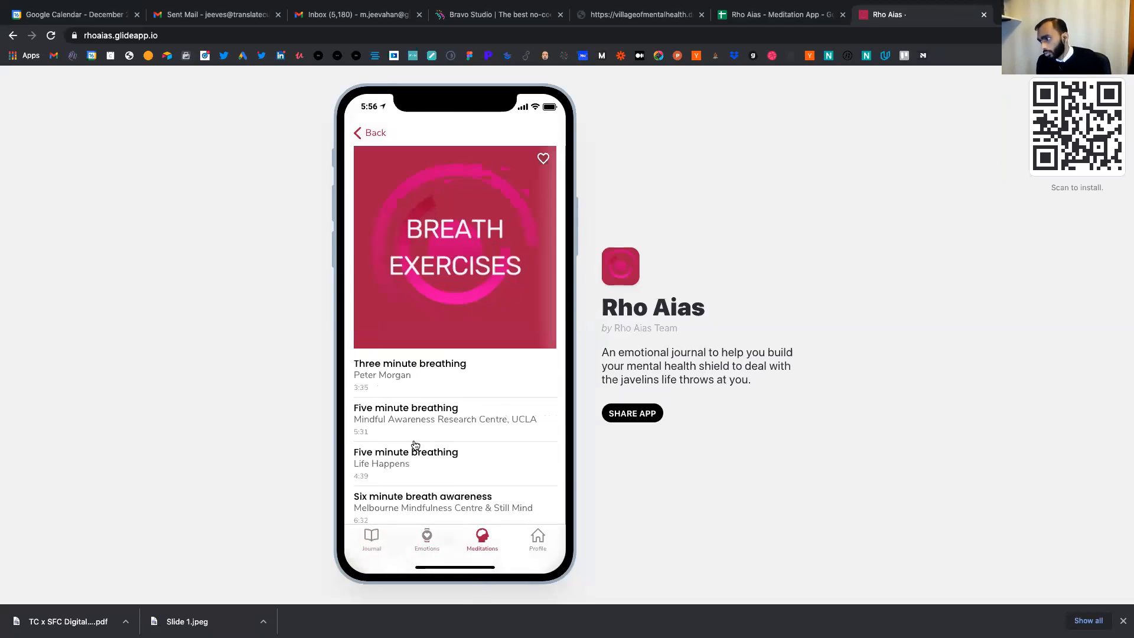
click(420, 384)
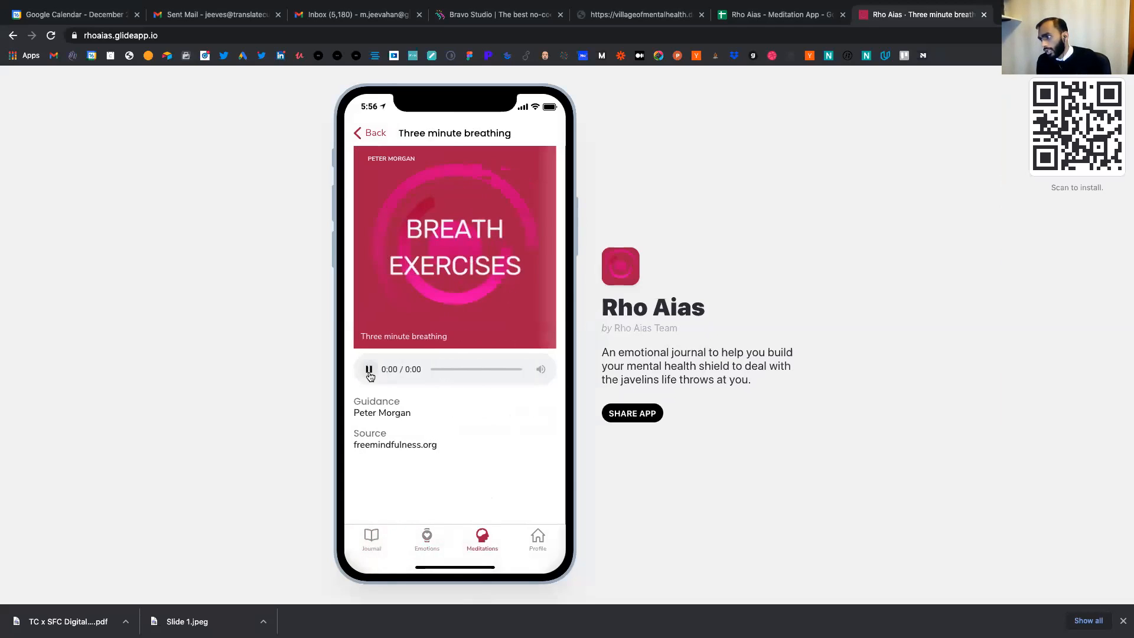
click(387, 135)
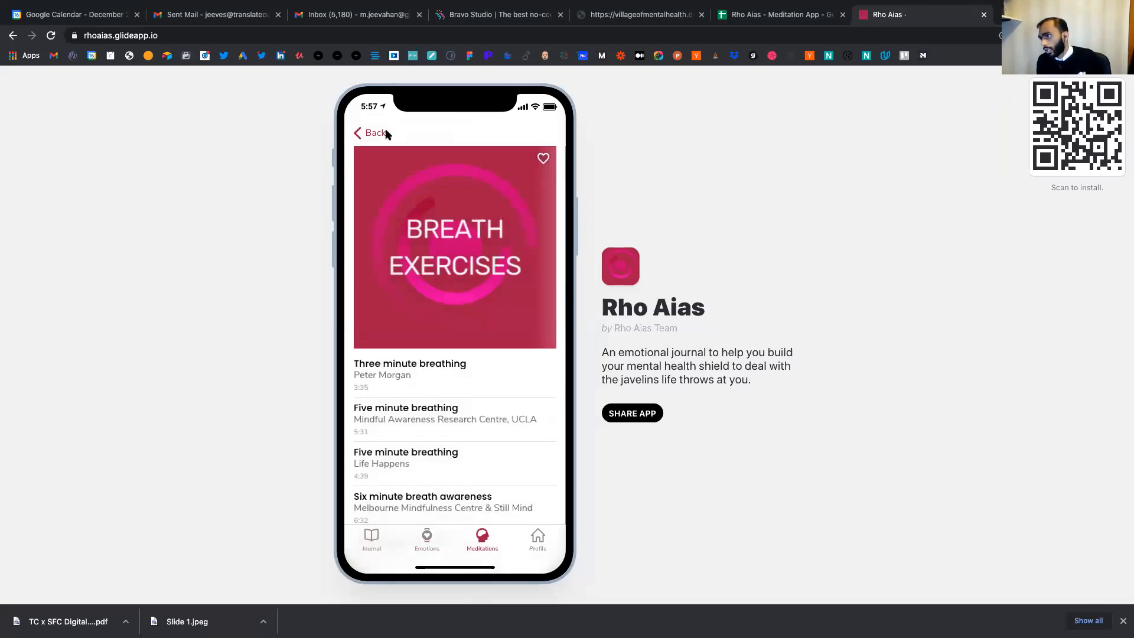
click(387, 136)
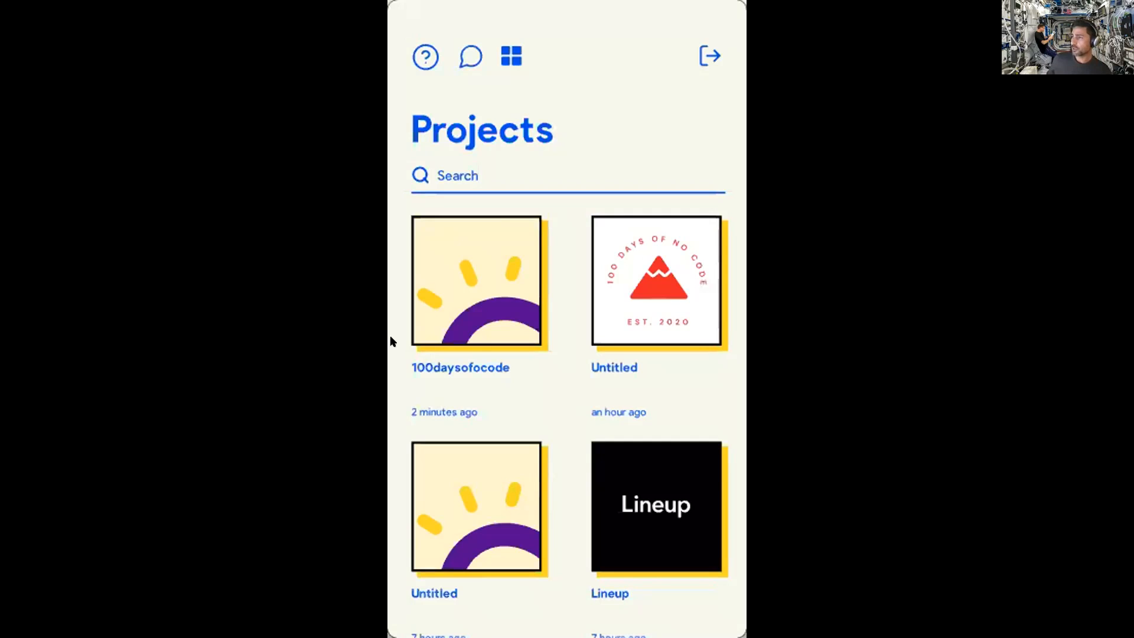
- Let The Bravo Mix demo play Entrepreneur (feat. Jay-Z) on the mirrored phone in Bravo Vision
mouse_move(607, 15)
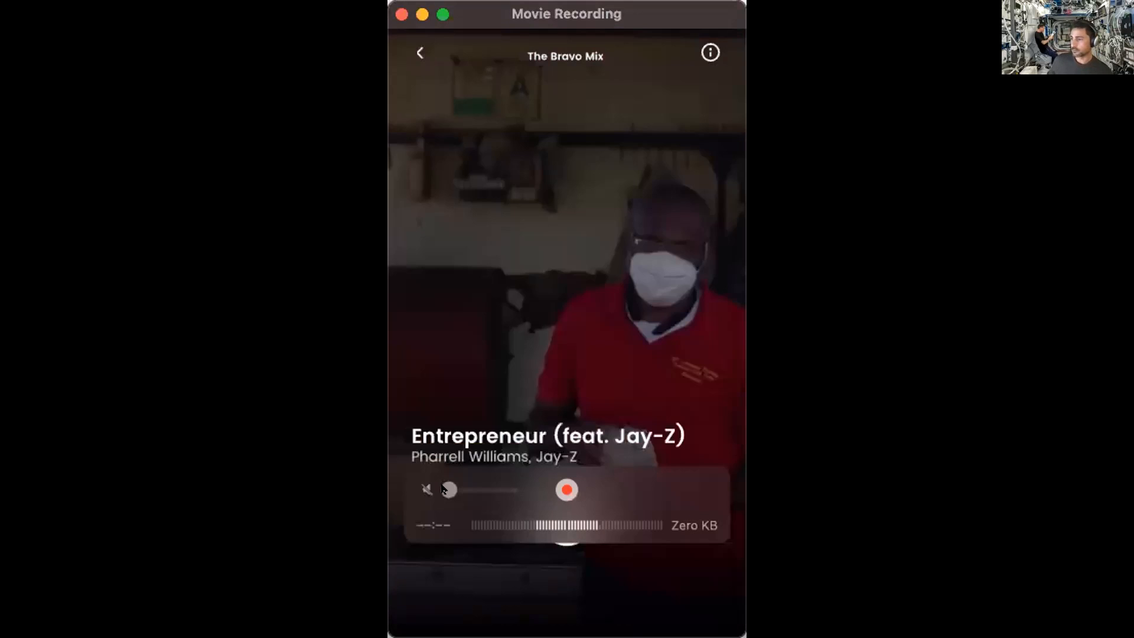
- Raise The Bravo Mix volume, mute it again, and scroll down the Projects grid
click(489, 486)
click(493, 488)
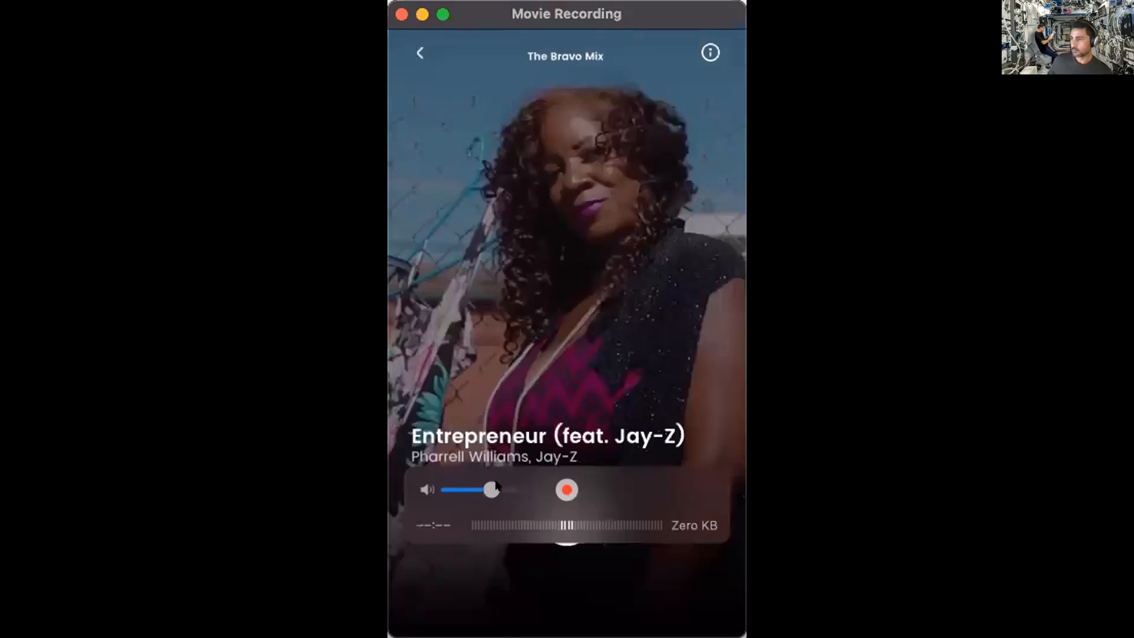
click(425, 488)
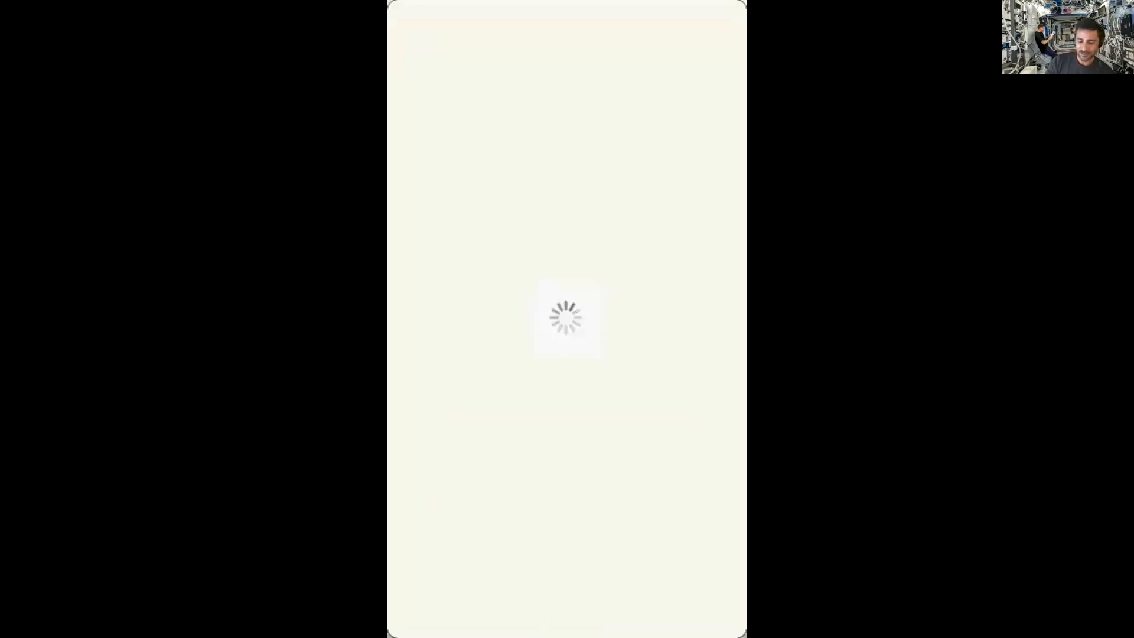
scroll(567, 413, down, 3)
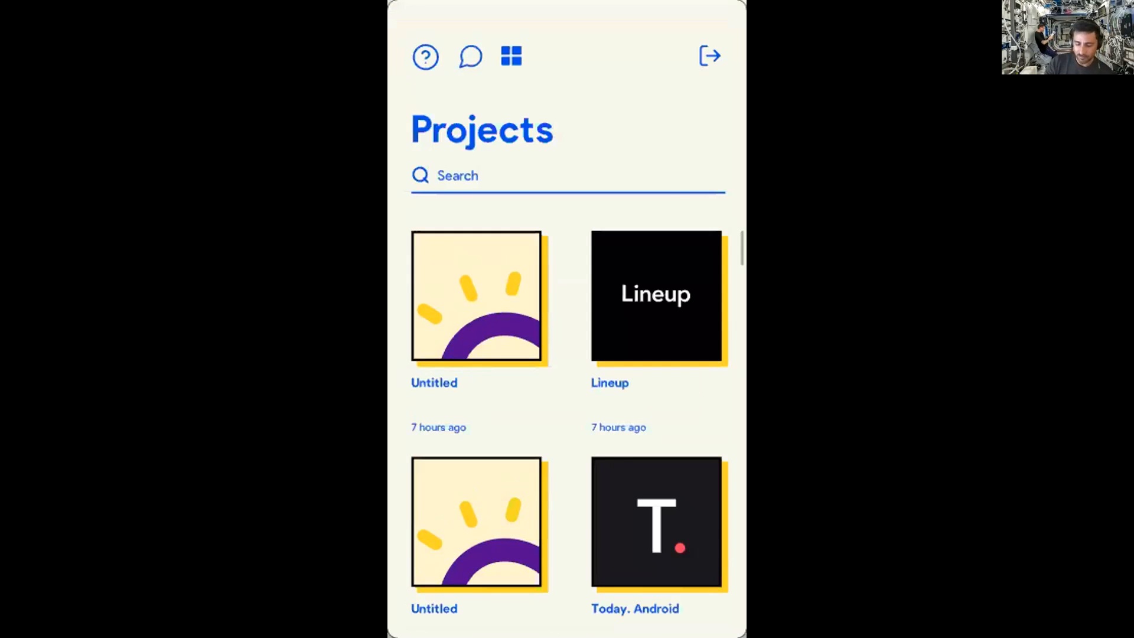
scroll(567, 414, down, 4)
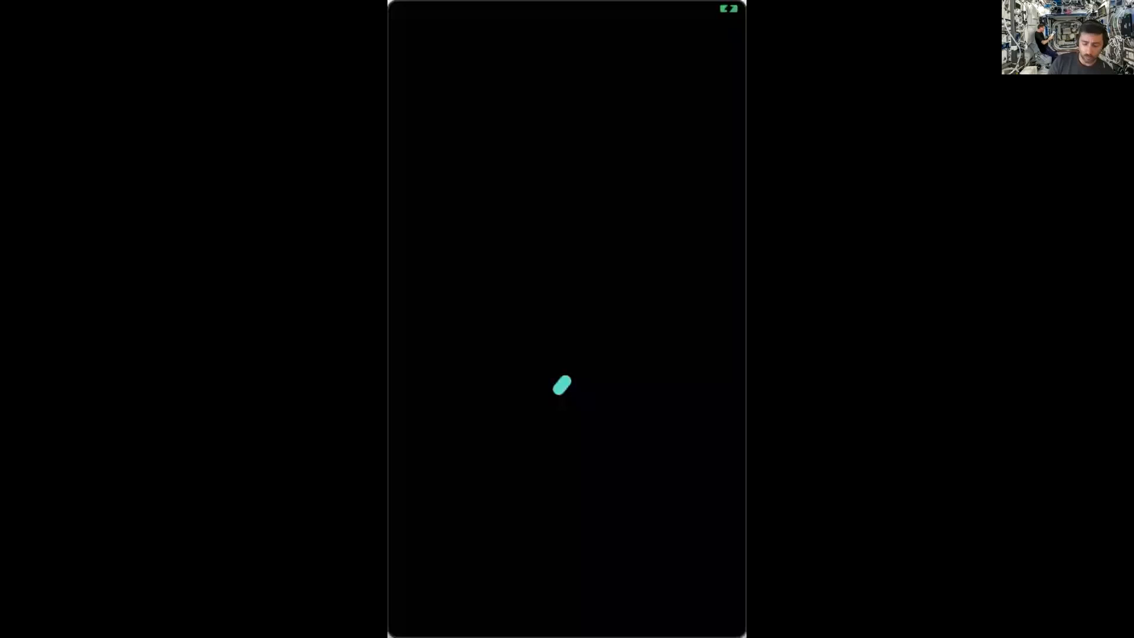